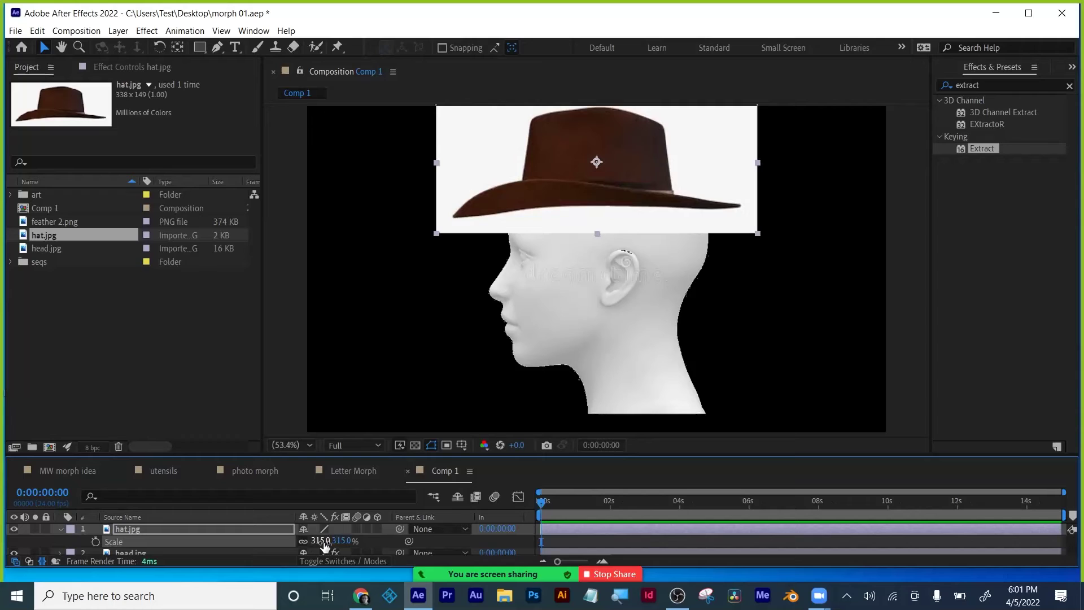
Step: Lower the hat image over the upper head and flip it horizontally with a horizontal scale of -315%
drag(551, 168, 551, 221)
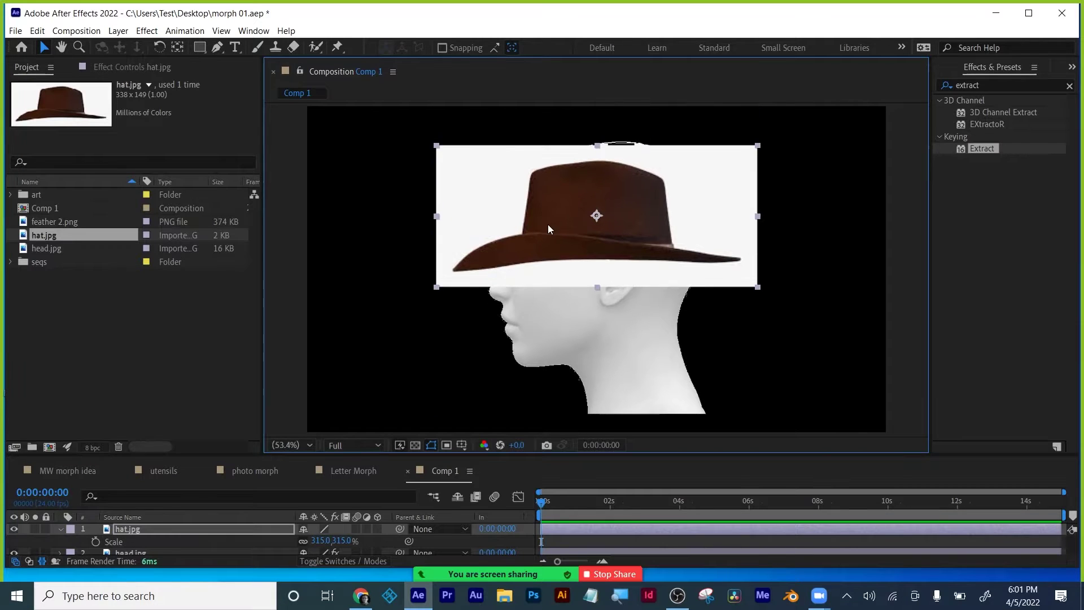
click(314, 541)
click(315, 540)
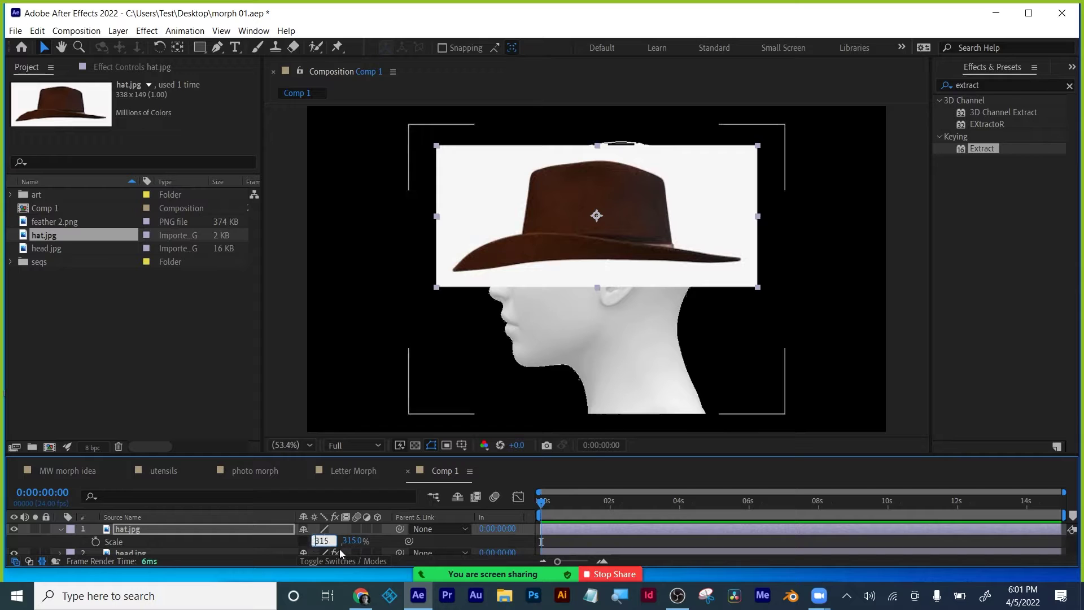
text(-)
key(Return)
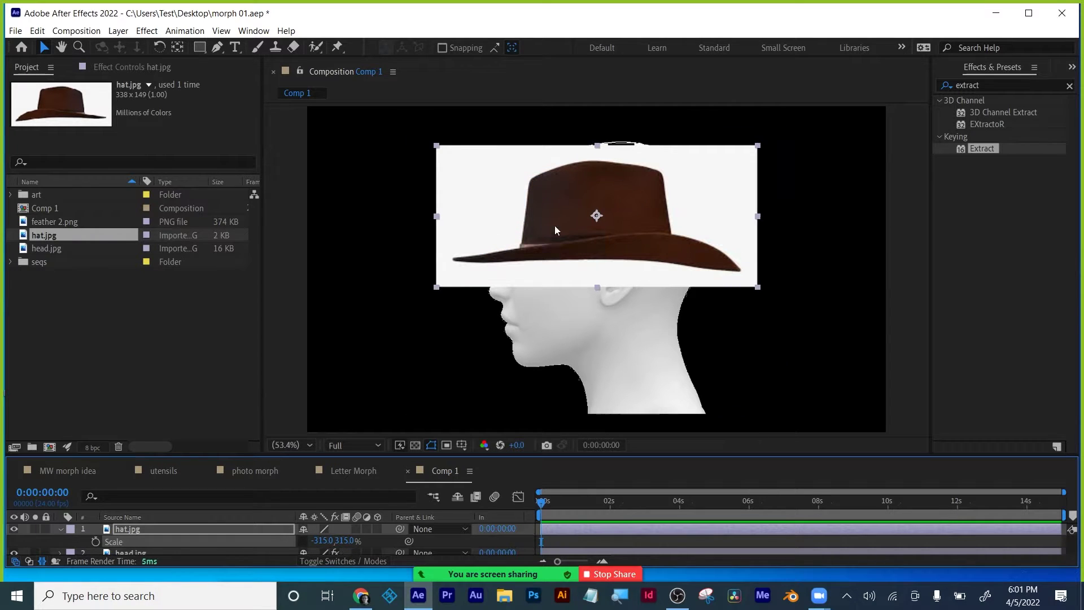
click(497, 294)
drag(594, 236, 591, 213)
key(ctrl+z)
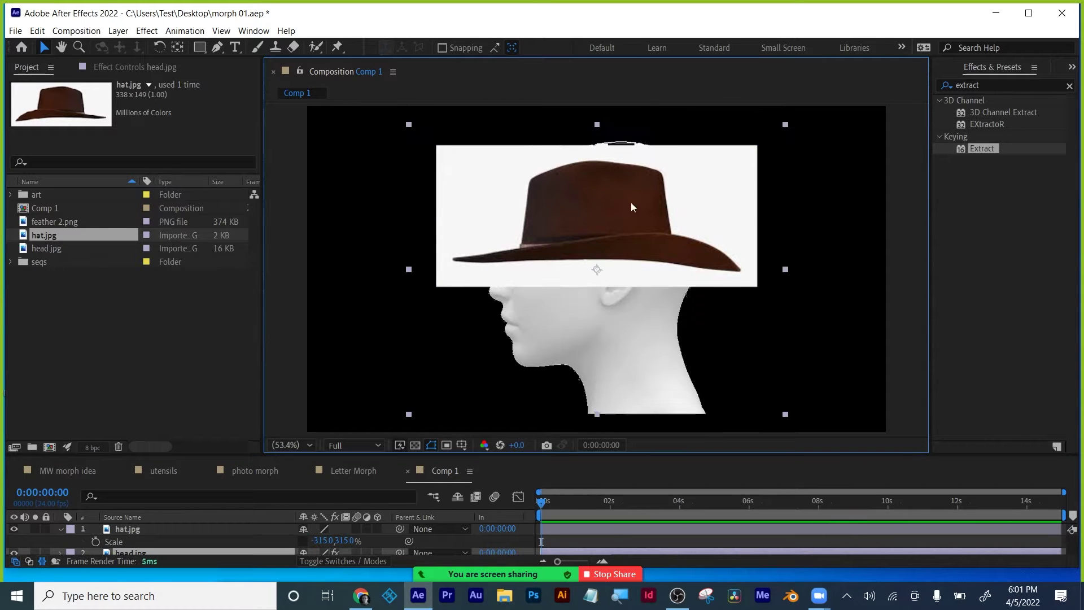
Step: Key out the hat layer's white background with Extract, using a White Point of 186 and no inversion
click(184, 529)
key(ctrl+v)
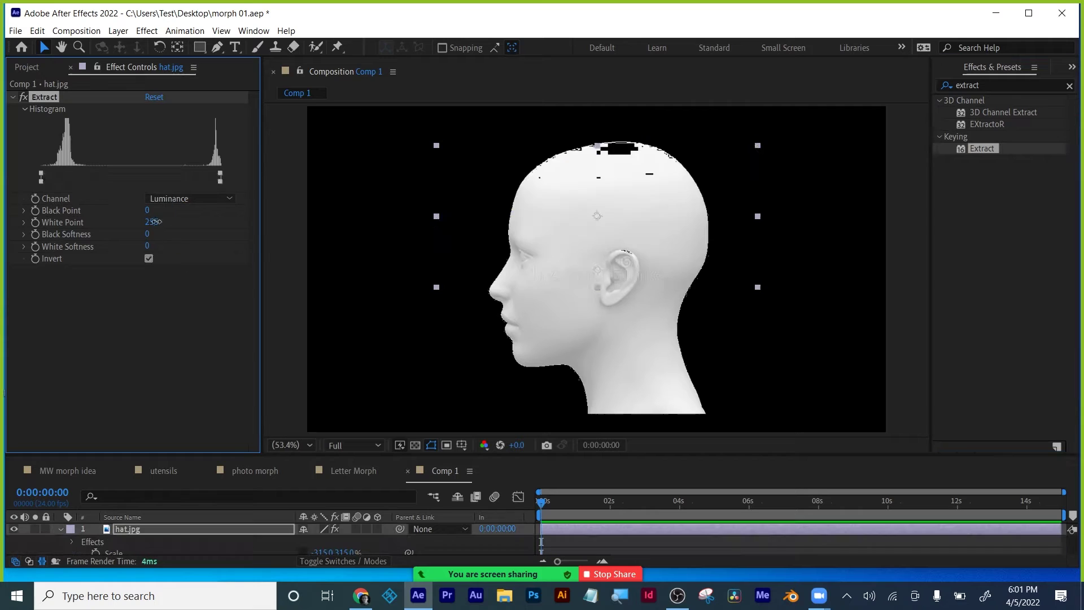
Step: Enlarge the hat to 380% seated on top of the head, and shift both layers lower in the frame
drag(758, 146, 799, 121)
drag(593, 218, 605, 145)
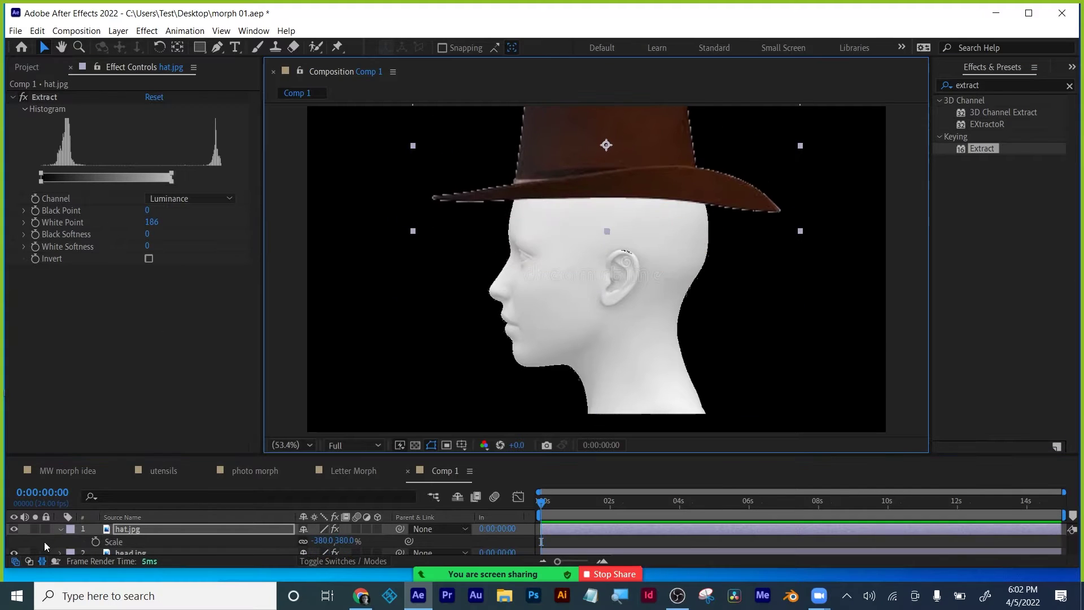
key(comma)
key(ctrl+a)
Step: Add feather 2.png to the composition and key out its background with Extract at a White Point of 233
click(27, 66)
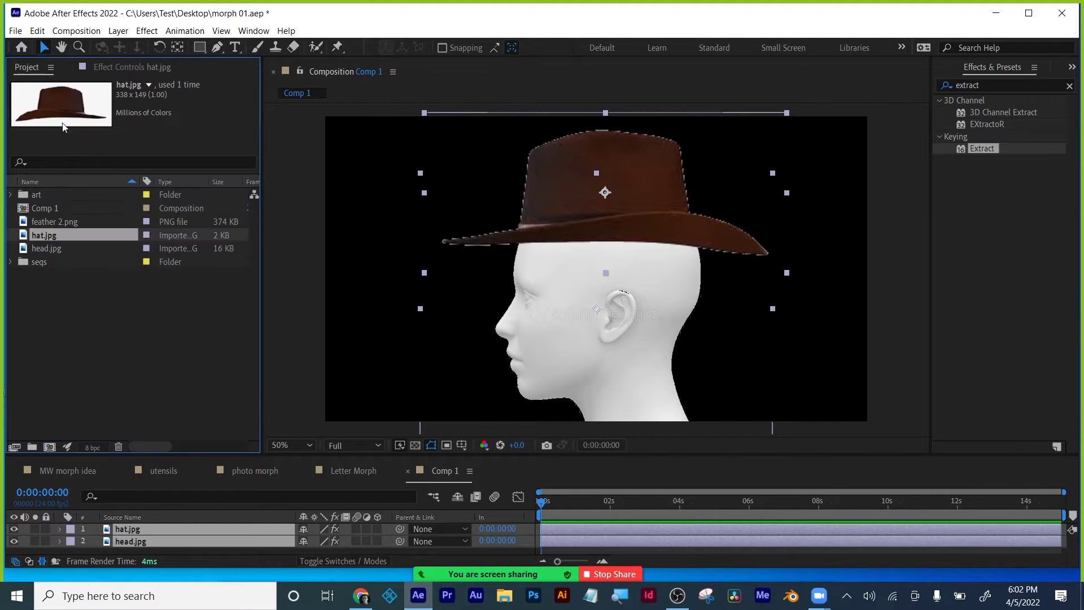
click(47, 224)
drag(45, 229, 613, 263)
key(ctrl+v)
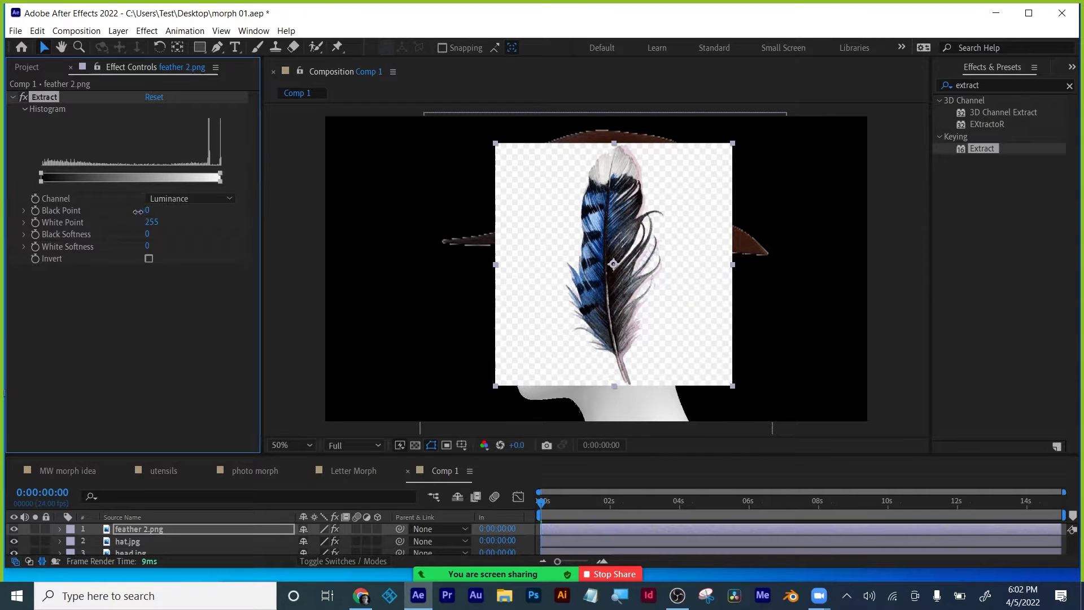
mouse_move(147, 211)
mouse_down()
mouse_move(113, 216)
mouse_move(138, 223)
mouse_up()
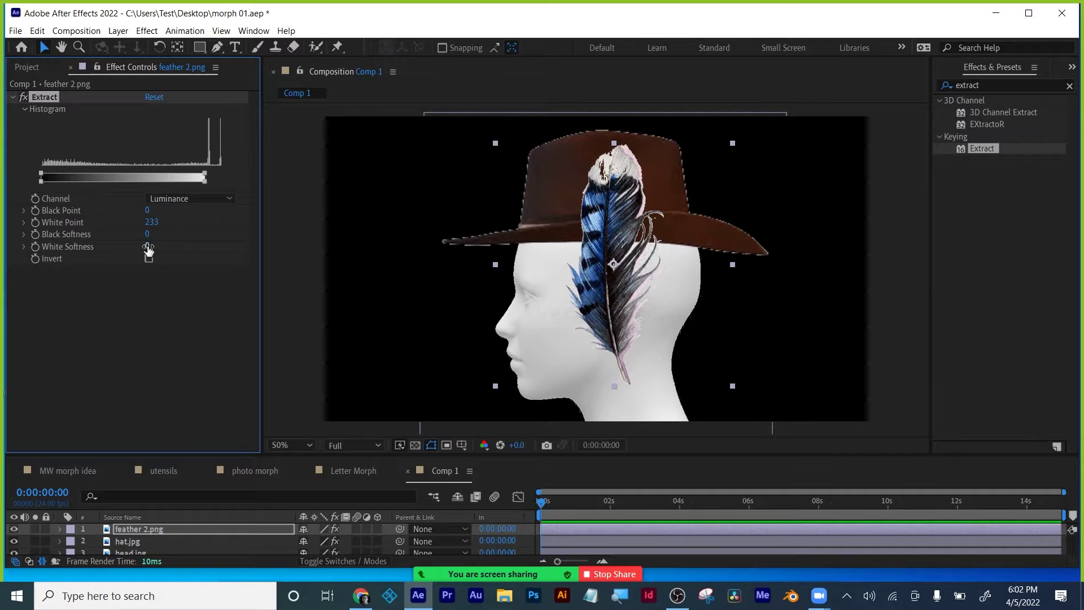
Step: Make the timeline area taller and scale the feather layer down to 60%
key(comma)
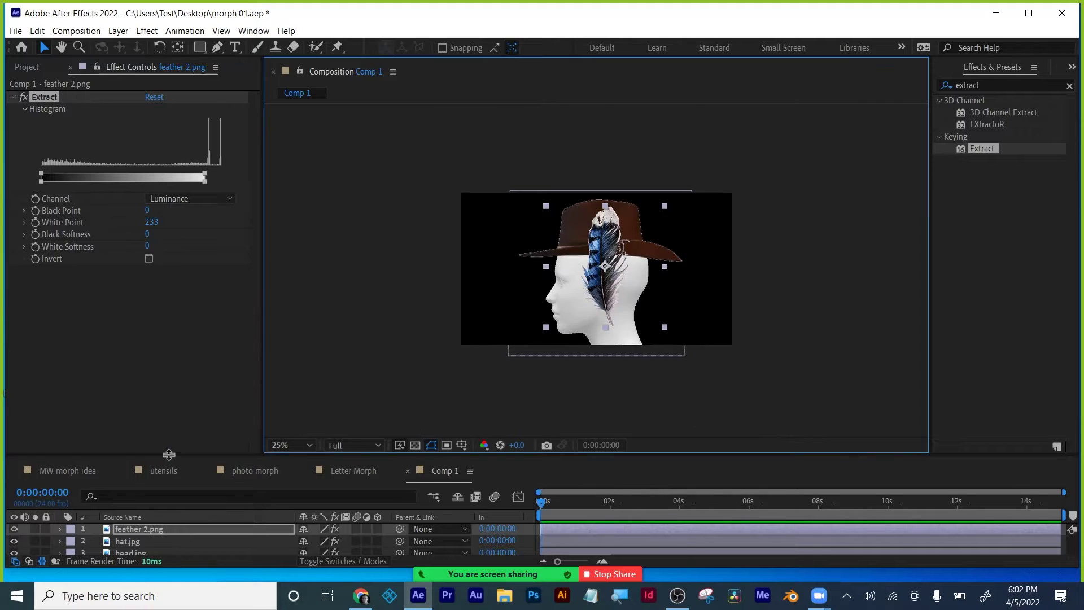
drag(169, 454, 169, 425)
click(304, 419)
click(303, 343)
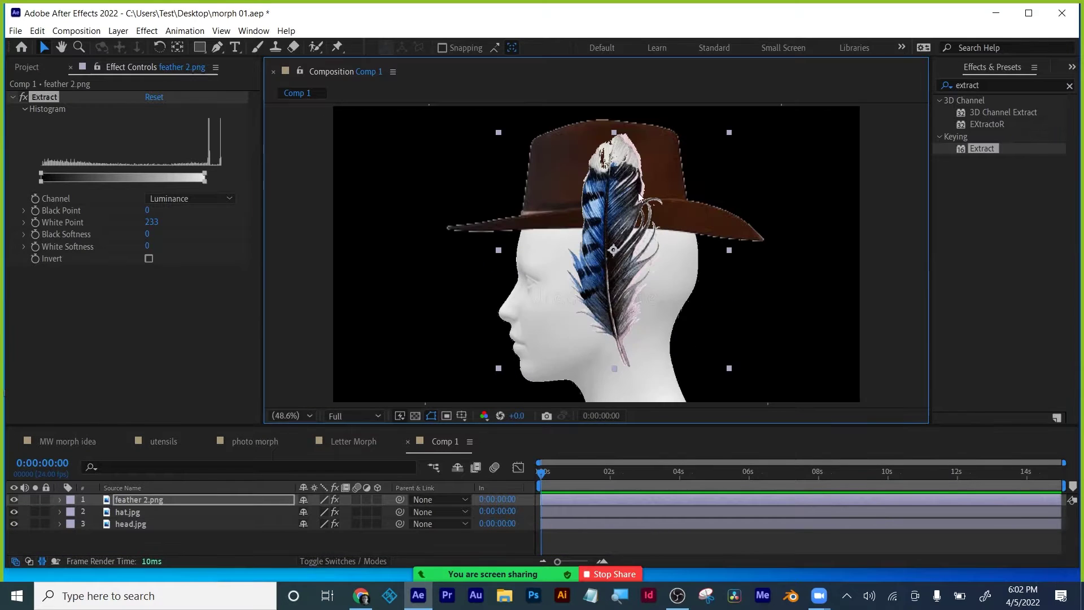
key(apostrophe)
click(147, 497)
key(s)
drag(320, 511, 298, 511)
Step: Move the head layer's anchor point to the layer's lower edge, below the back of the neck
click(631, 334)
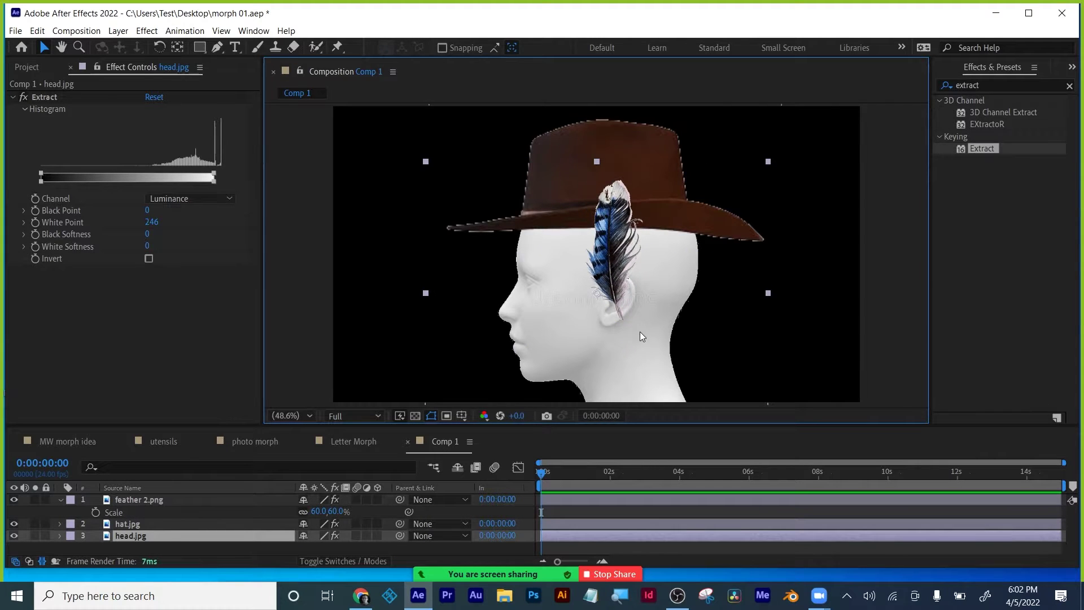
key(h)
drag(639, 334, 582, 321)
key(v)
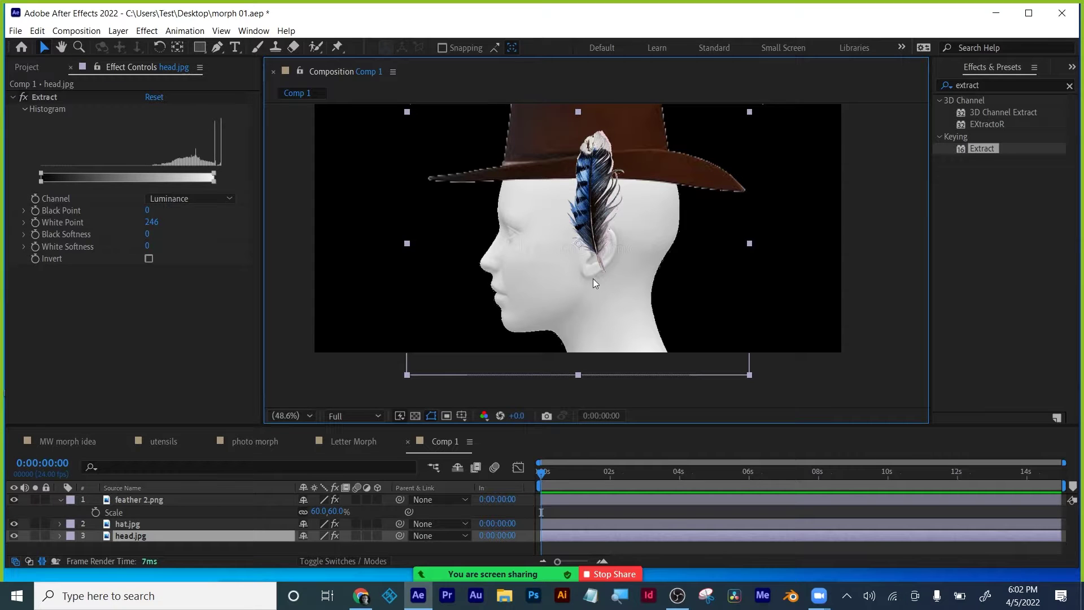
click(179, 47)
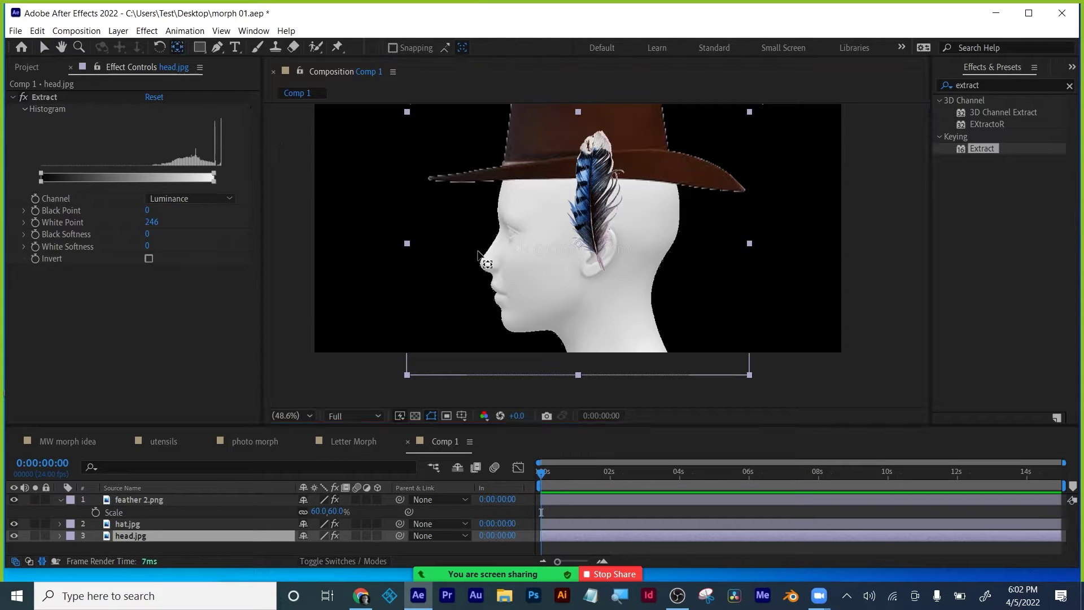
click(582, 254)
drag(580, 305, 665, 376)
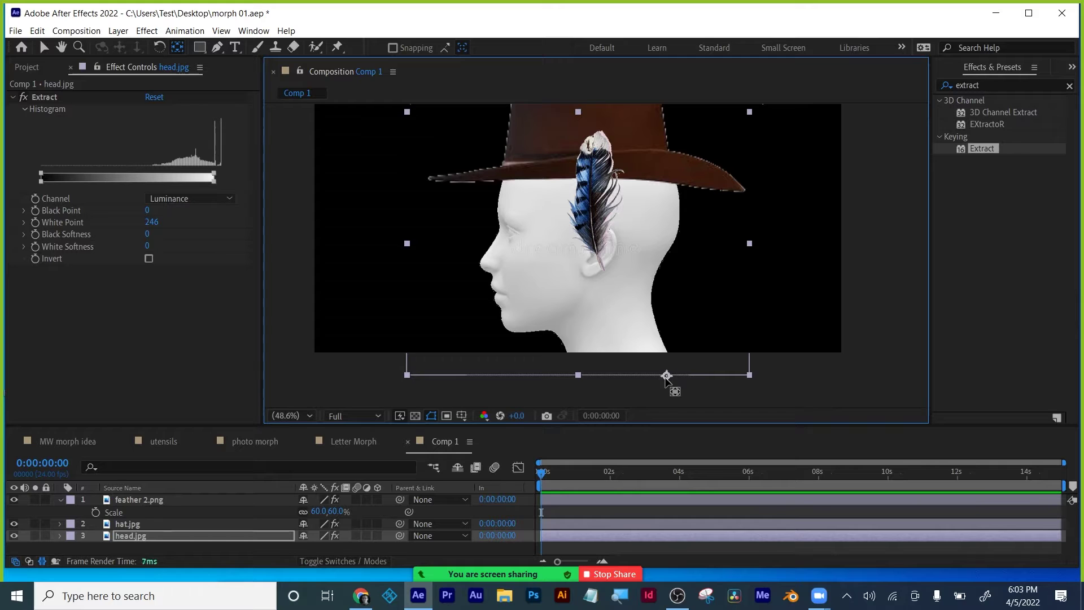
Step: Test the head layer's rotation about the anchor point below the neck
key(r)
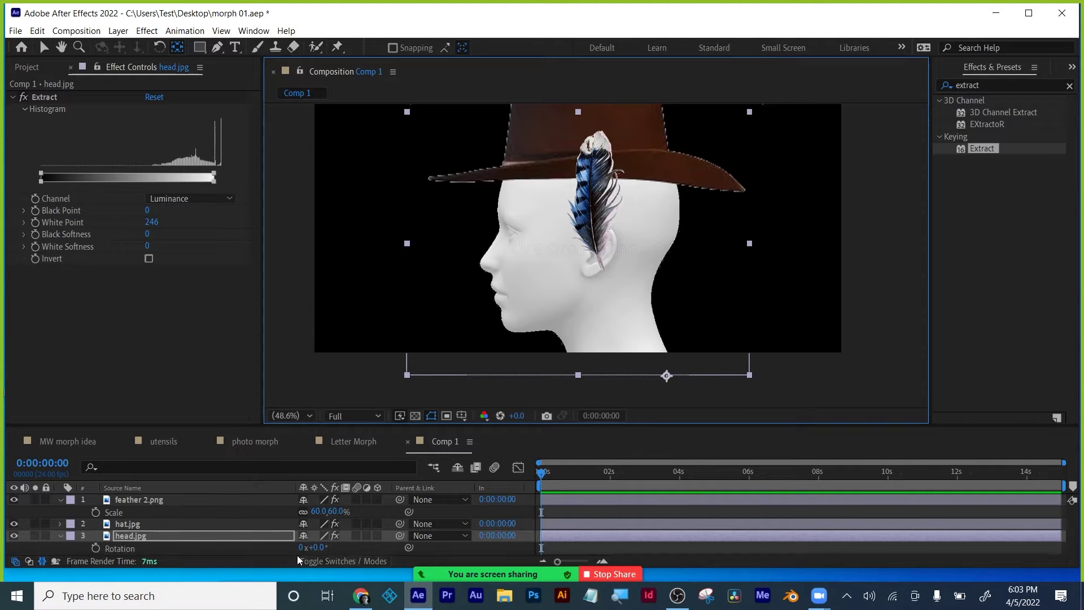
drag(318, 548, 318, 547)
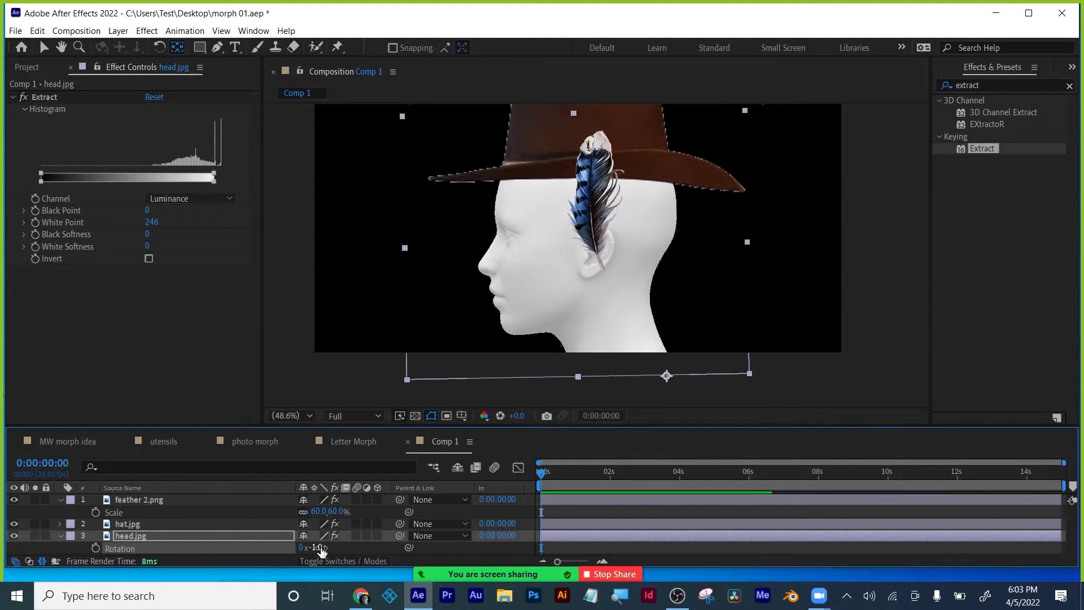
scroll(463, 297, down, 2)
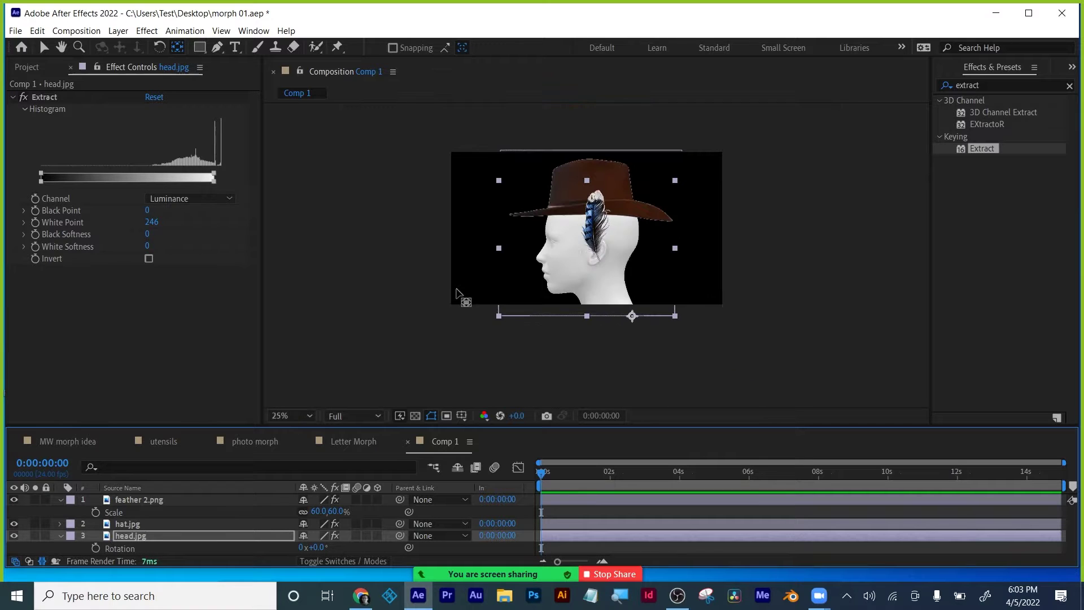
Step: Parent the hat.jpg layer to the head.jpg layer
key(v)
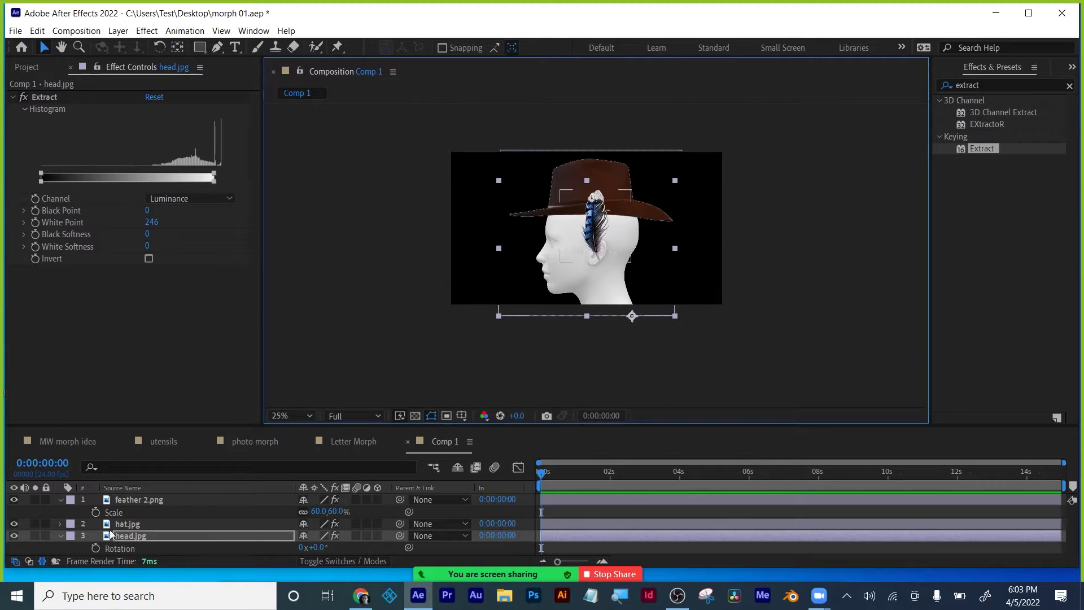
click(127, 524)
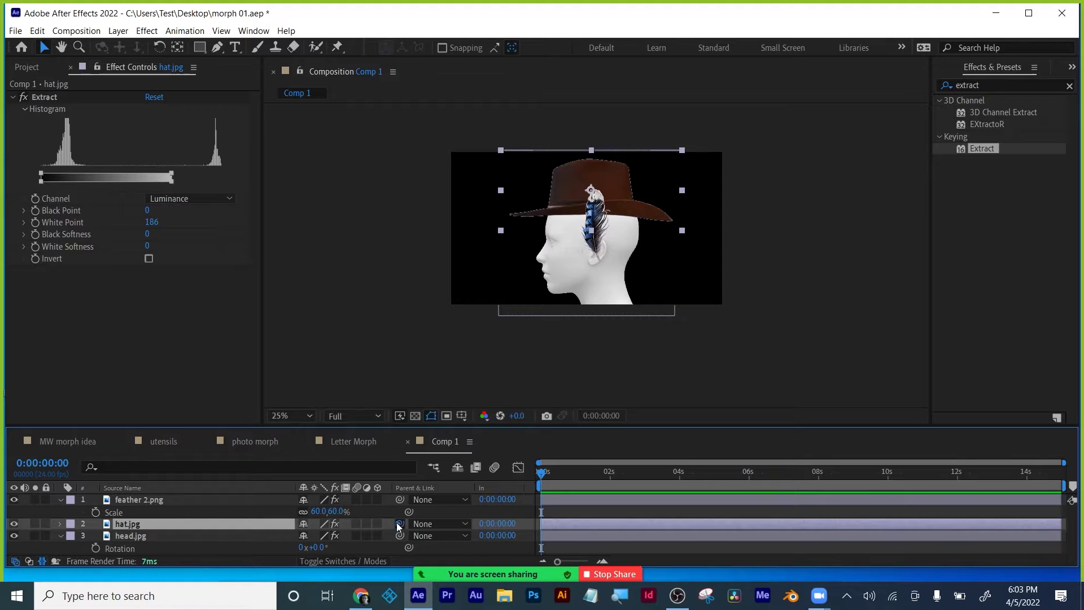
drag(396, 523, 135, 537)
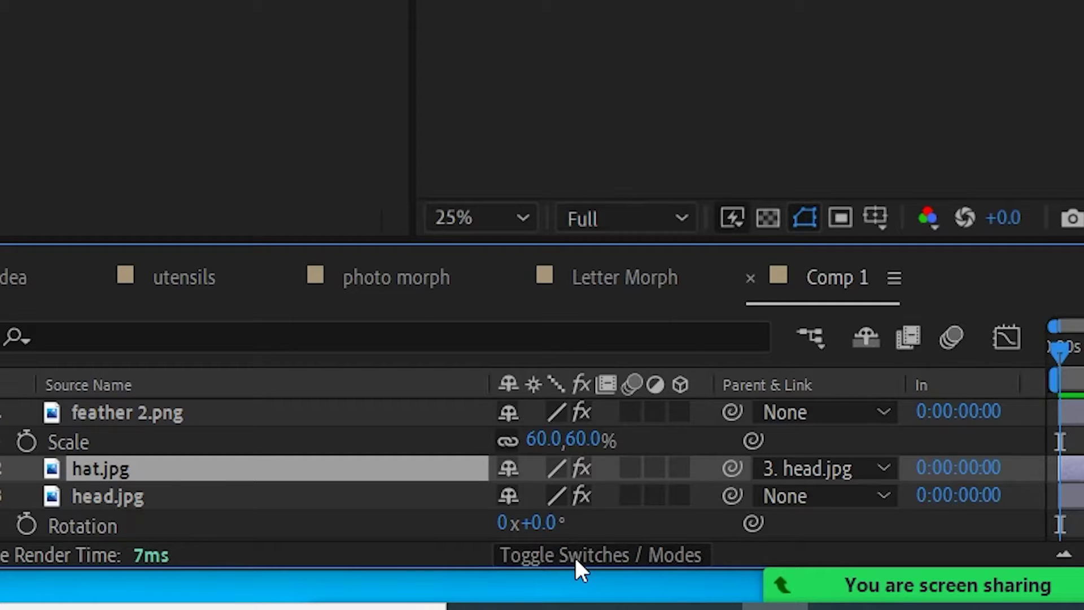
click(332, 562)
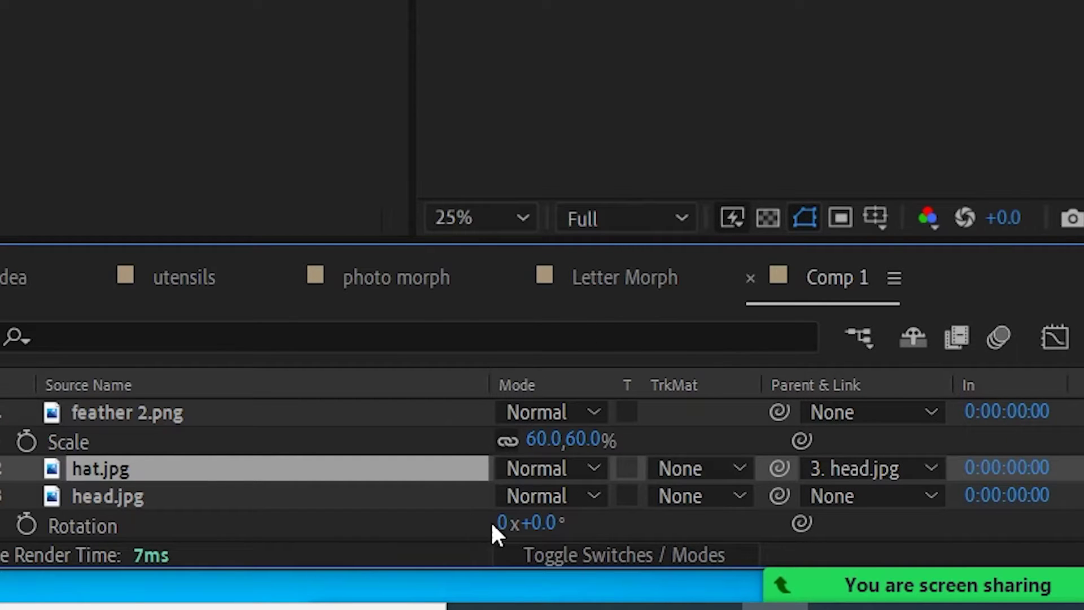
click(554, 558)
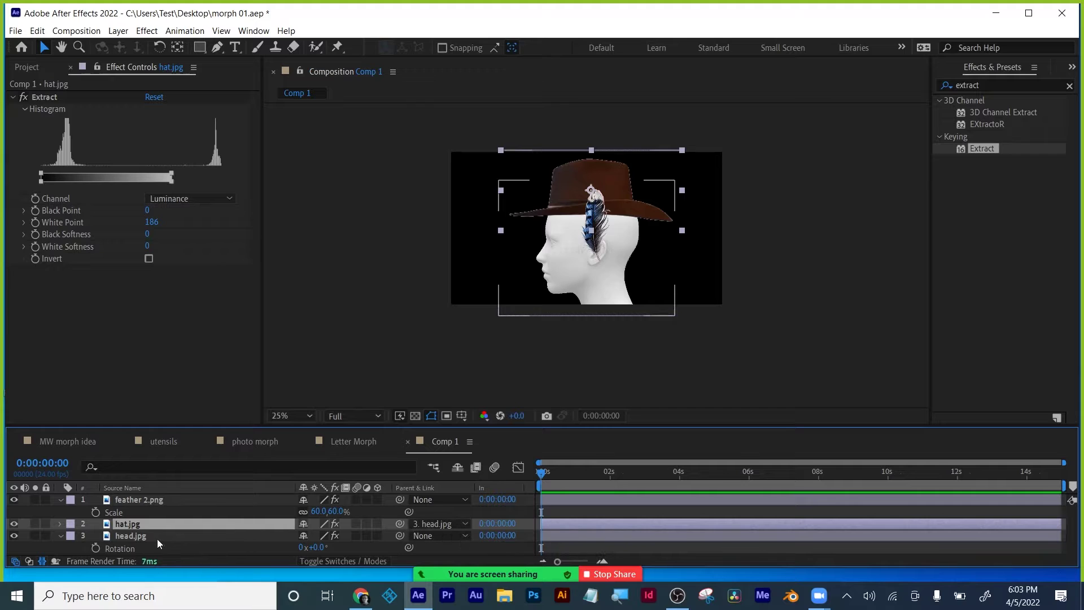
Step: Try the hat's anchor point at the rear of the brim and test tilting the hat around it
click(151, 499)
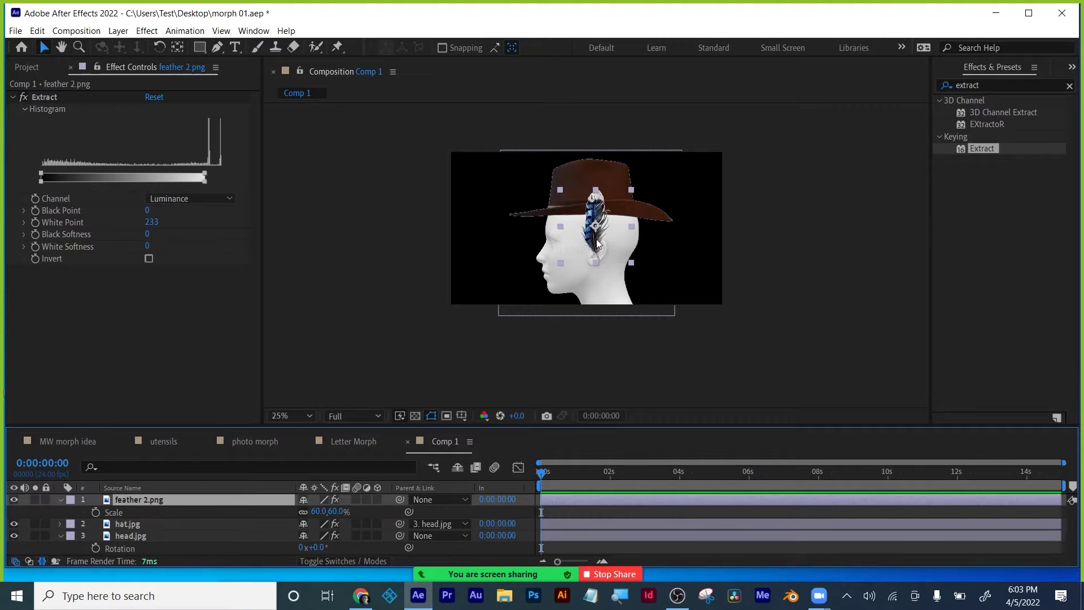
click(625, 202)
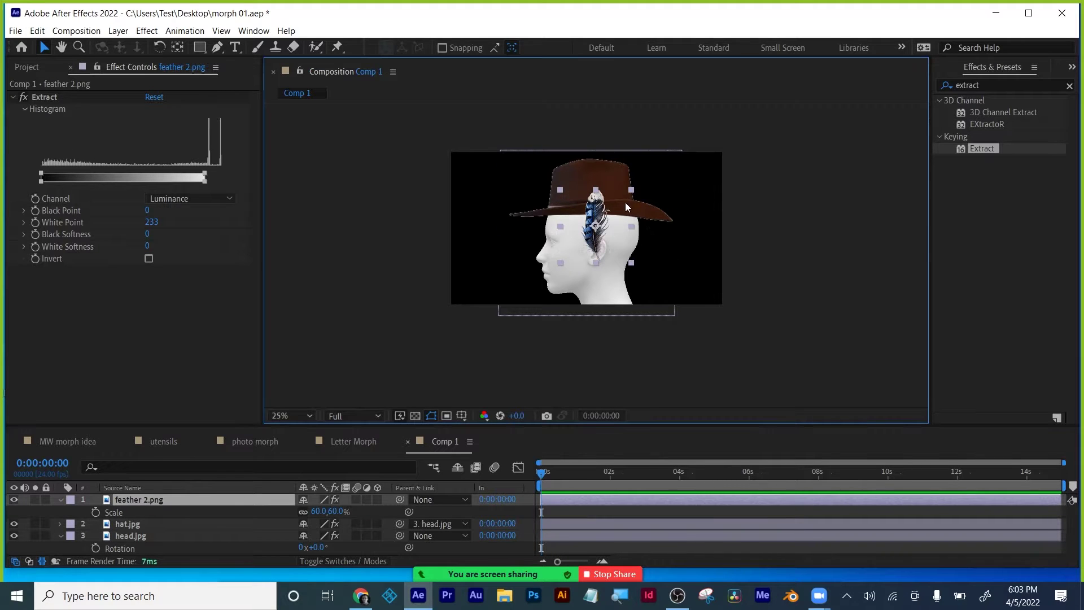
click(131, 521)
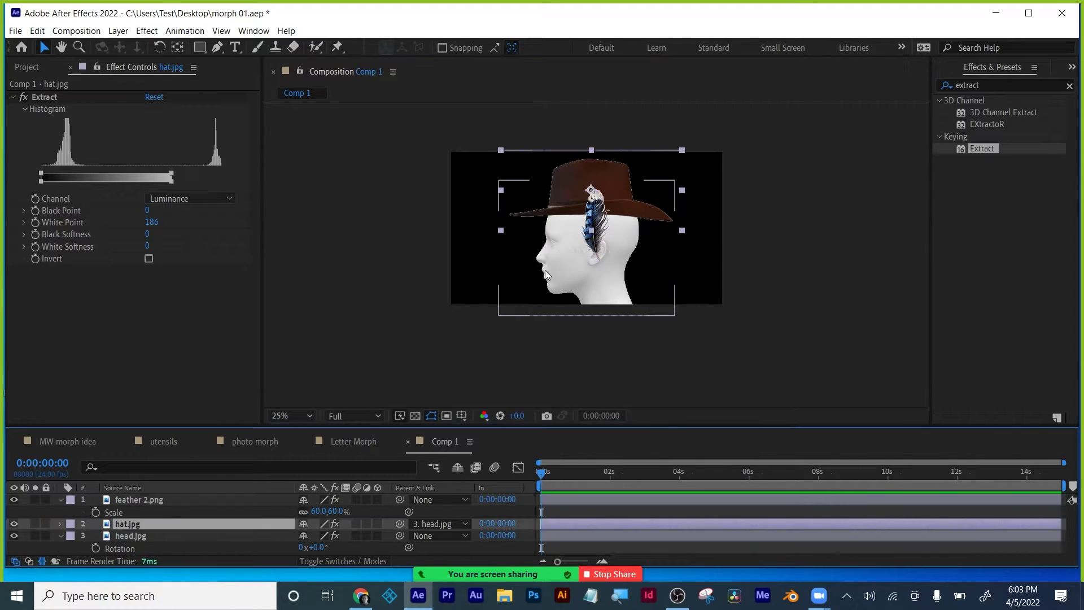
click(177, 47)
drag(591, 191, 643, 219)
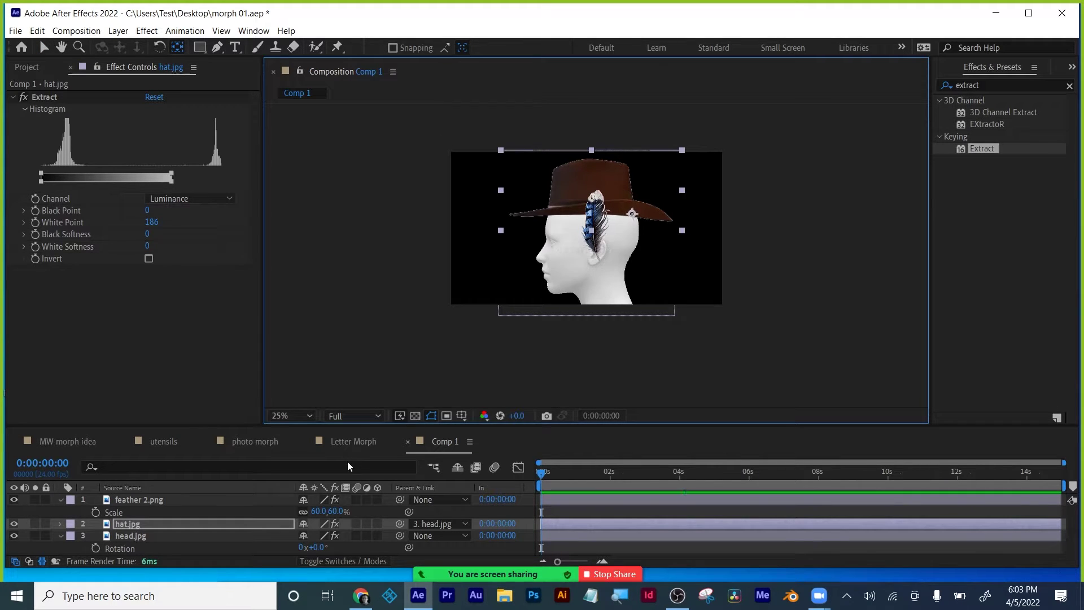
key(r)
drag(320, 539, 314, 539)
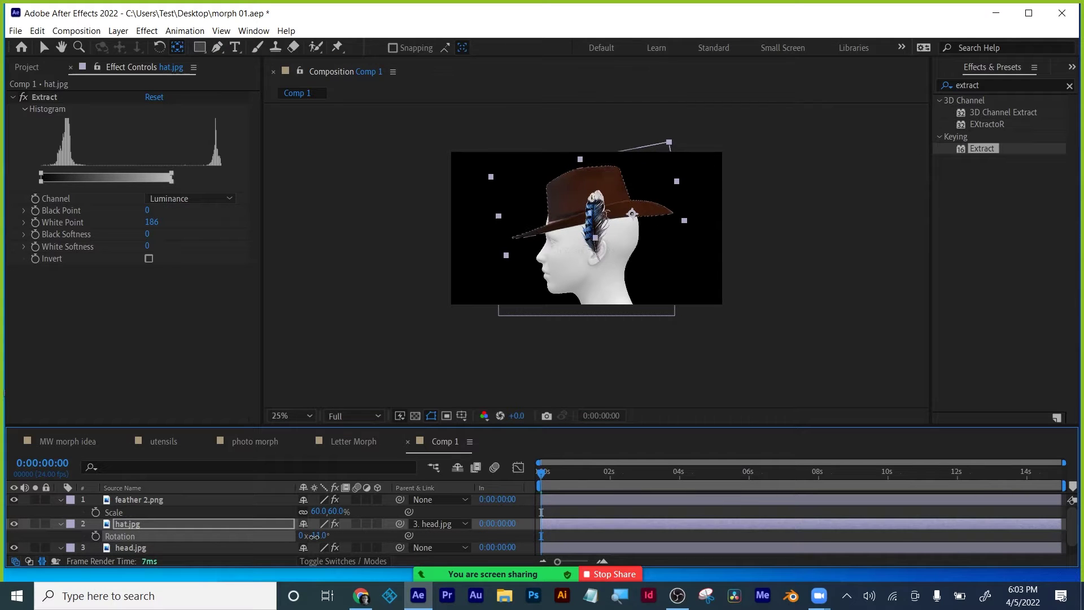
key(ctrl+z)
Step: Move the hat's anchor point to the middle of the brim and test the hat's rotation around it
drag(632, 213, 595, 222)
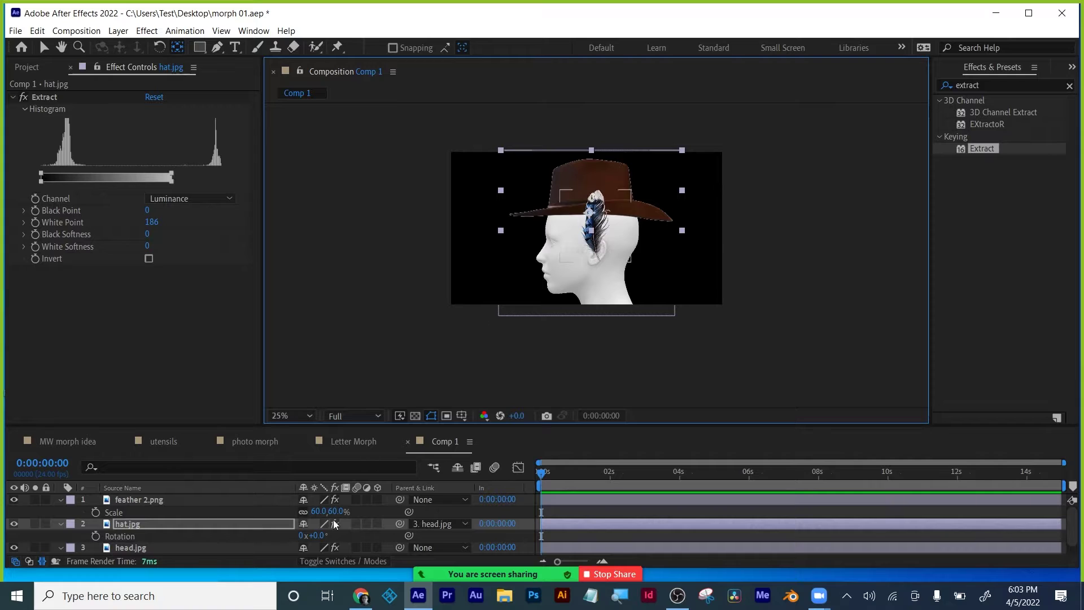
drag(317, 536, 317, 535)
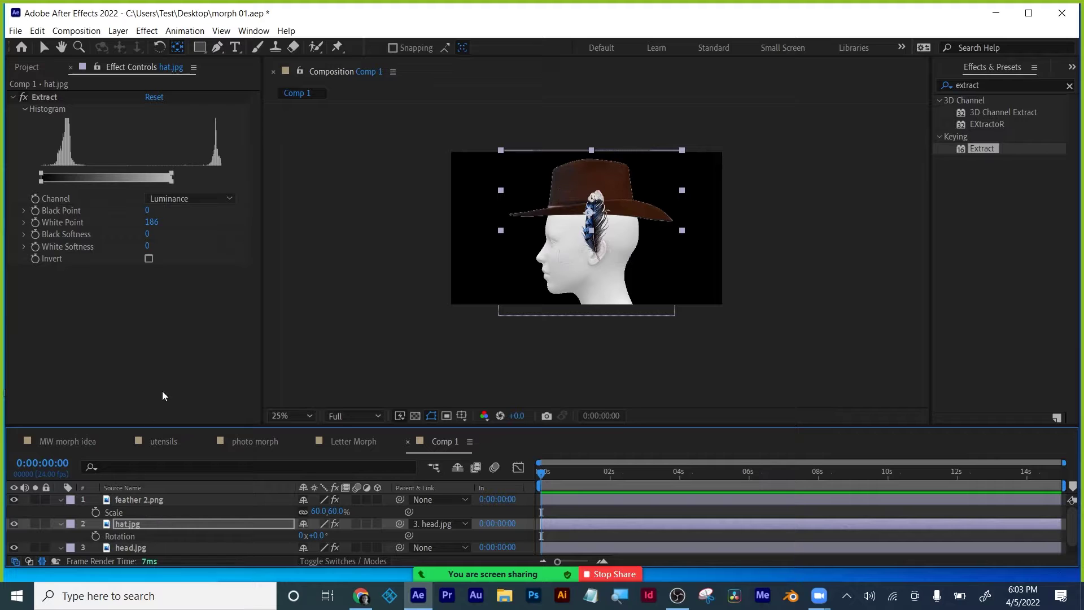
Step: Place the feather upright on the rear half of the hat's crown and scale it to 42%
click(136, 499)
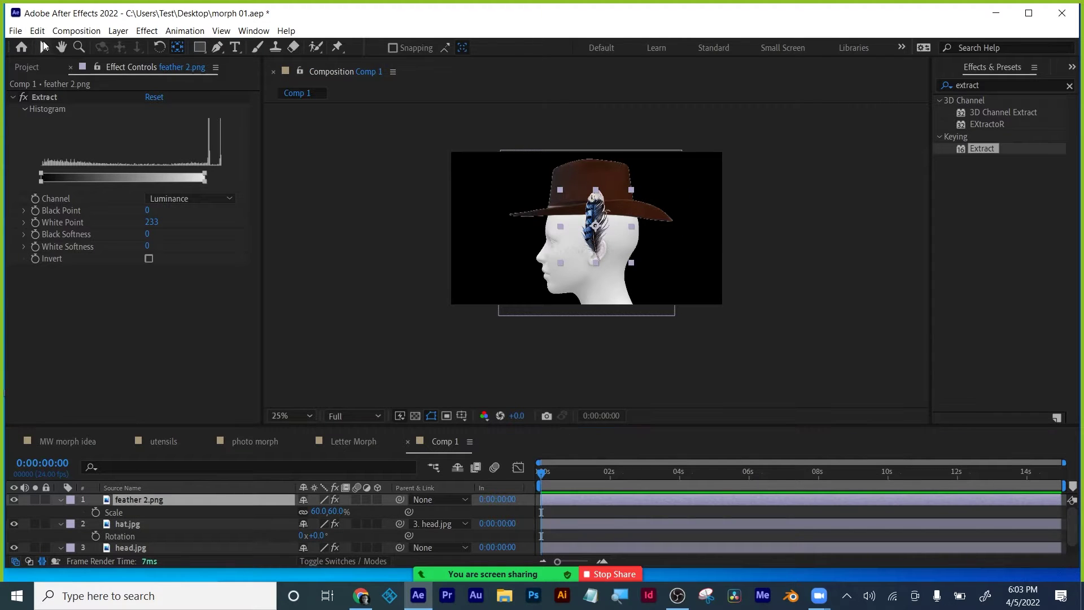
click(44, 47)
drag(597, 206, 607, 160)
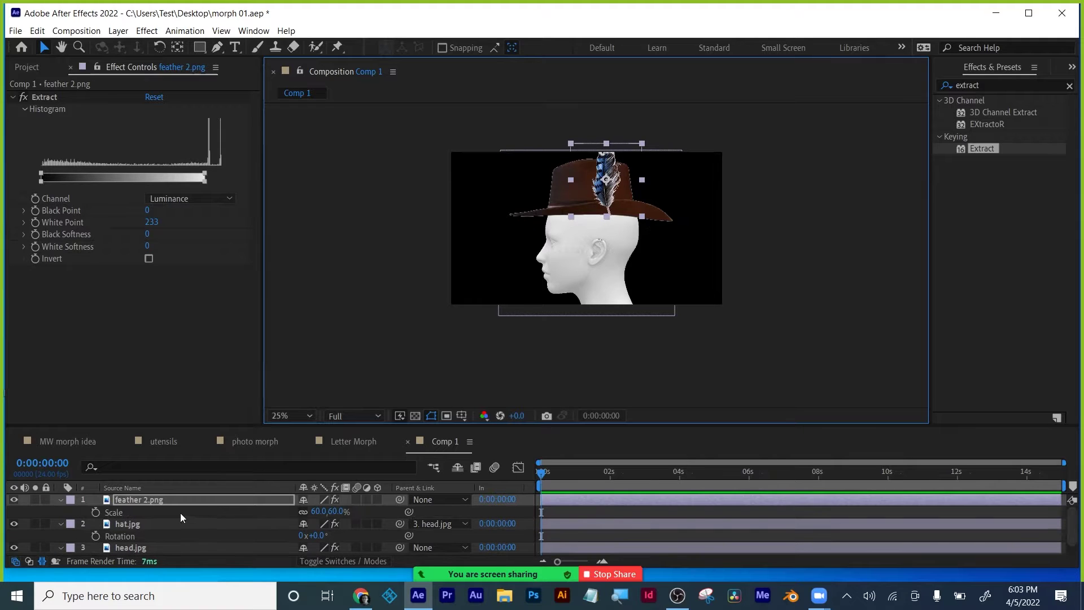
drag(316, 515, 304, 514)
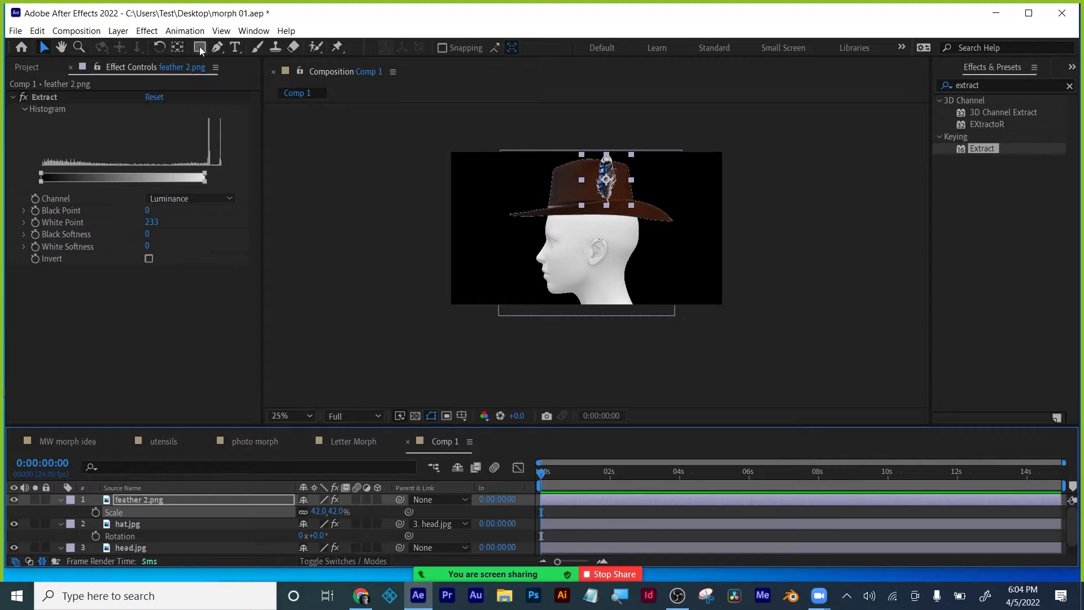
Step: Move the feather's anchor point to the base of its quill at the hat's brim and deselect the layer
click(177, 47)
drag(606, 180, 607, 209)
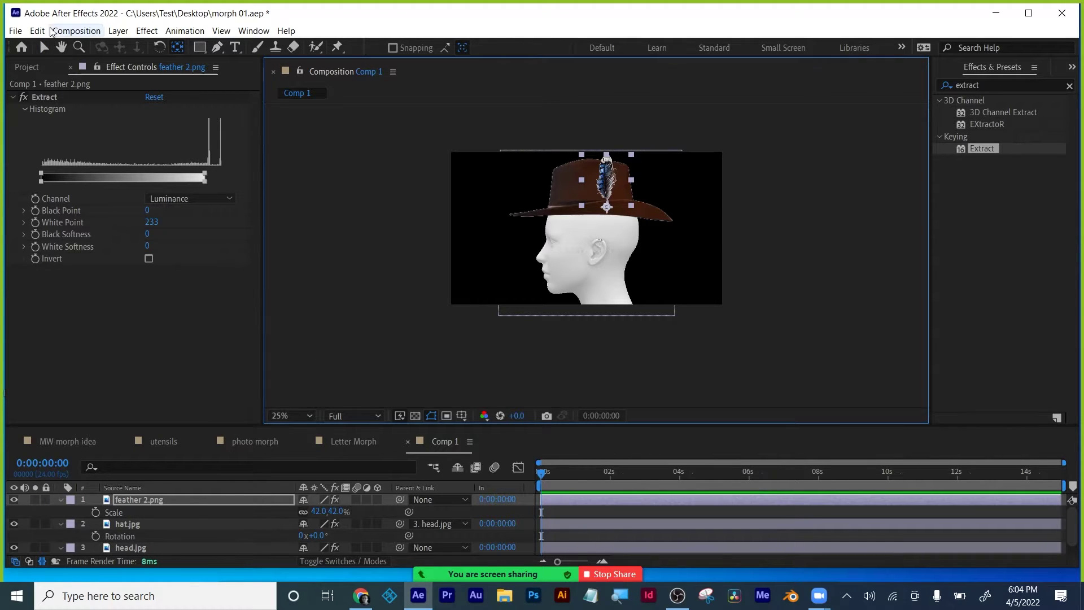
click(44, 47)
click(512, 373)
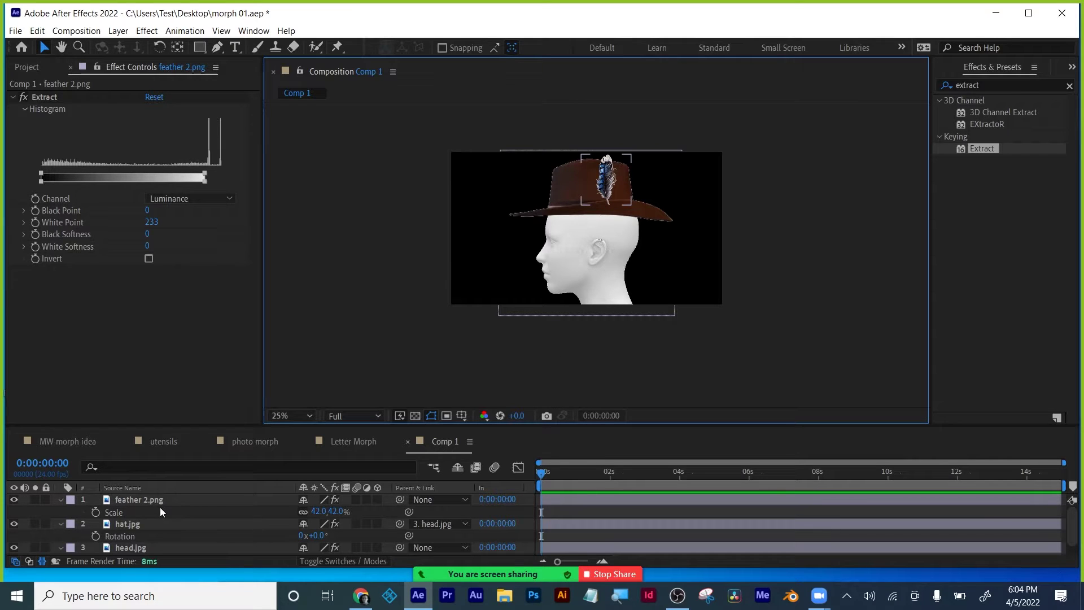
Step: Test tilting the head forward by about 13° around its neck anchor point and undo the rotation
click(130, 547)
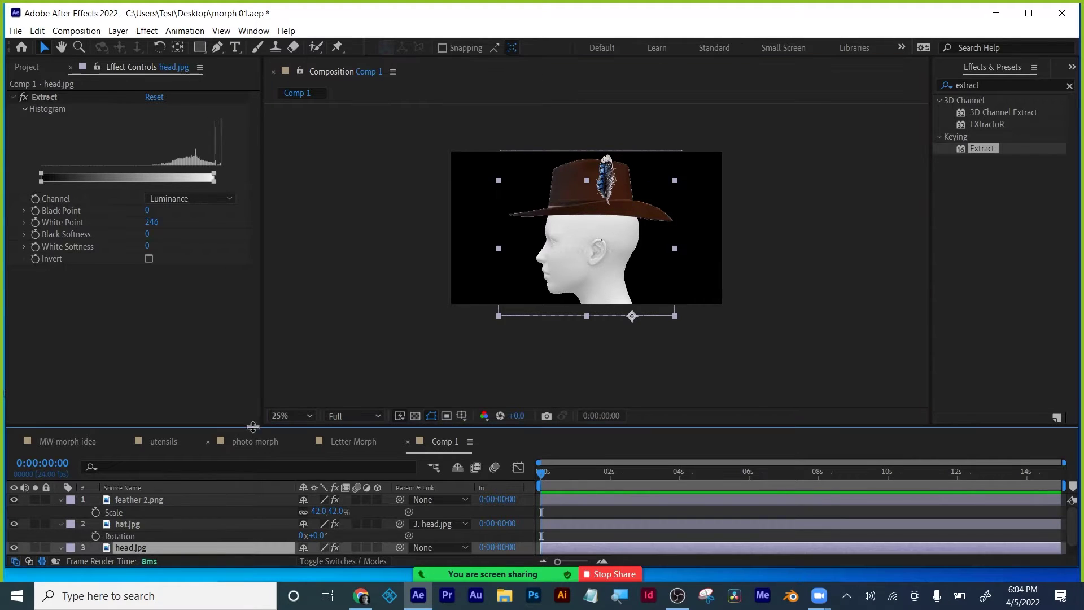
drag(253, 425, 253, 409)
click(303, 404)
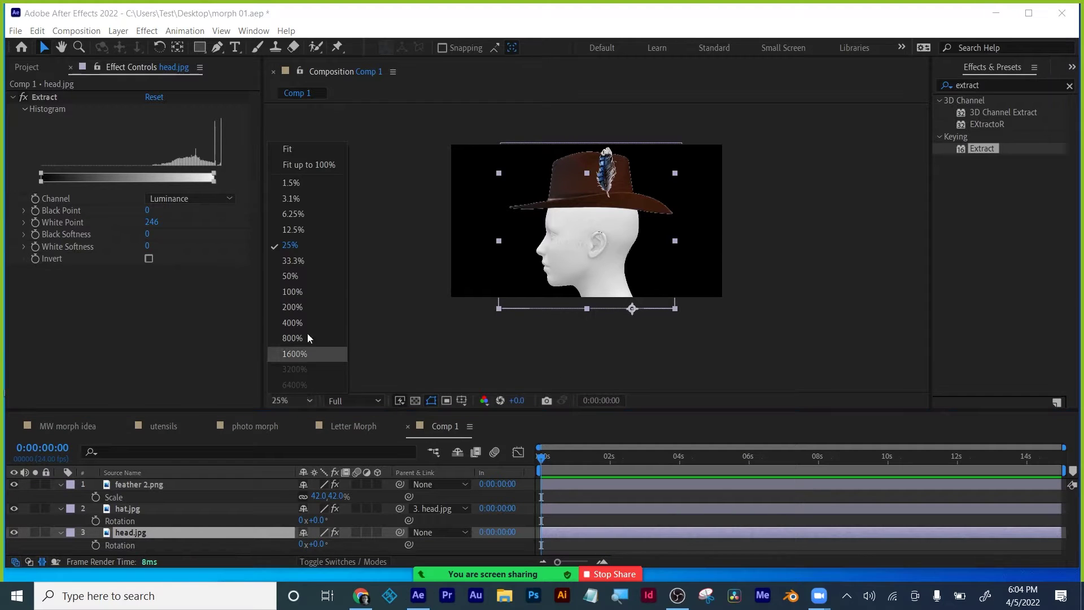
click(290, 275)
drag(622, 272, 648, 294)
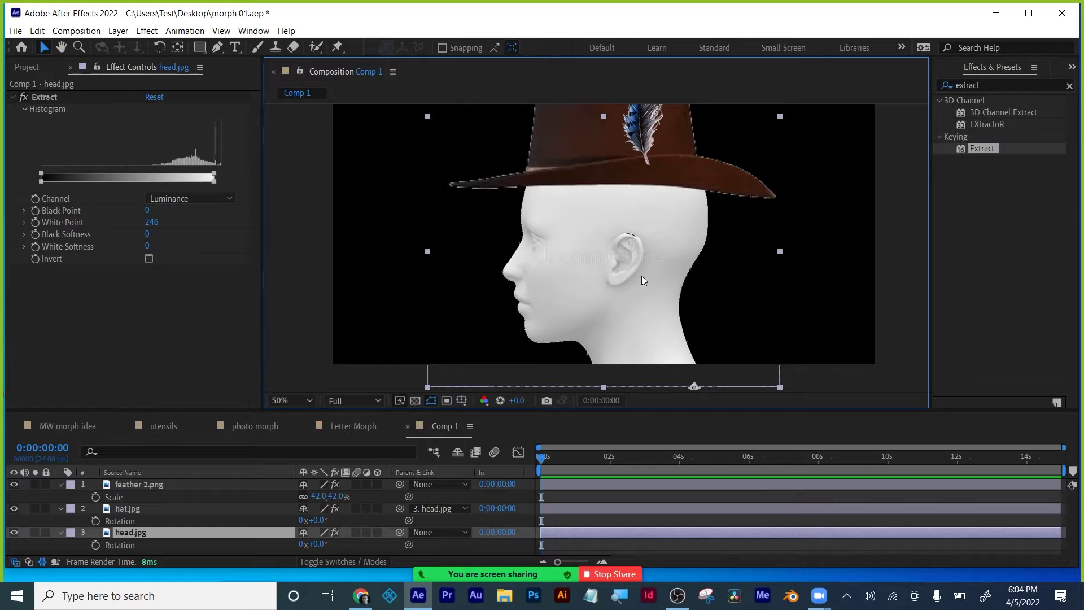
mouse_move(323, 548)
mouse_down()
mouse_move(344, 547)
mouse_move(316, 543)
mouse_up()
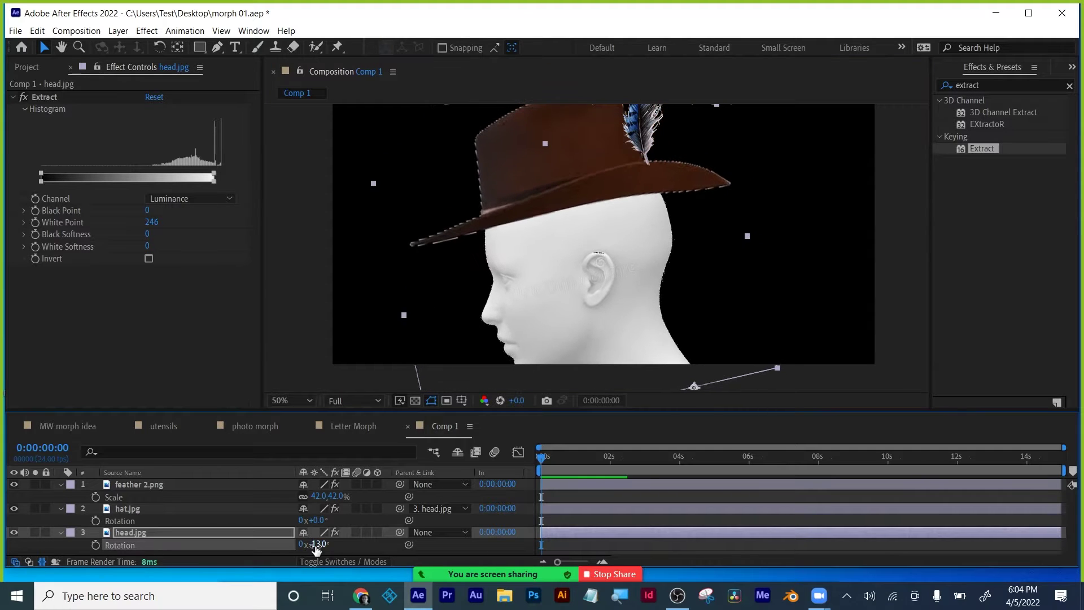
key(ctrl+z)
Step: Parent the feather 2.png layer to hat.jpg and collapse the feather's scale property
click(138, 484)
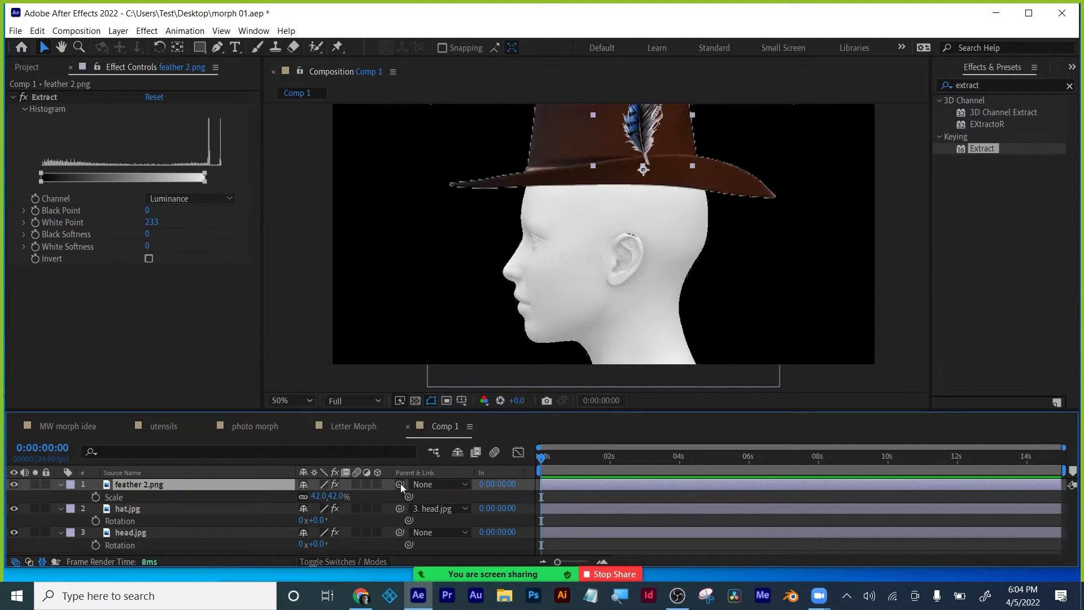
drag(400, 484, 140, 509)
key(s)
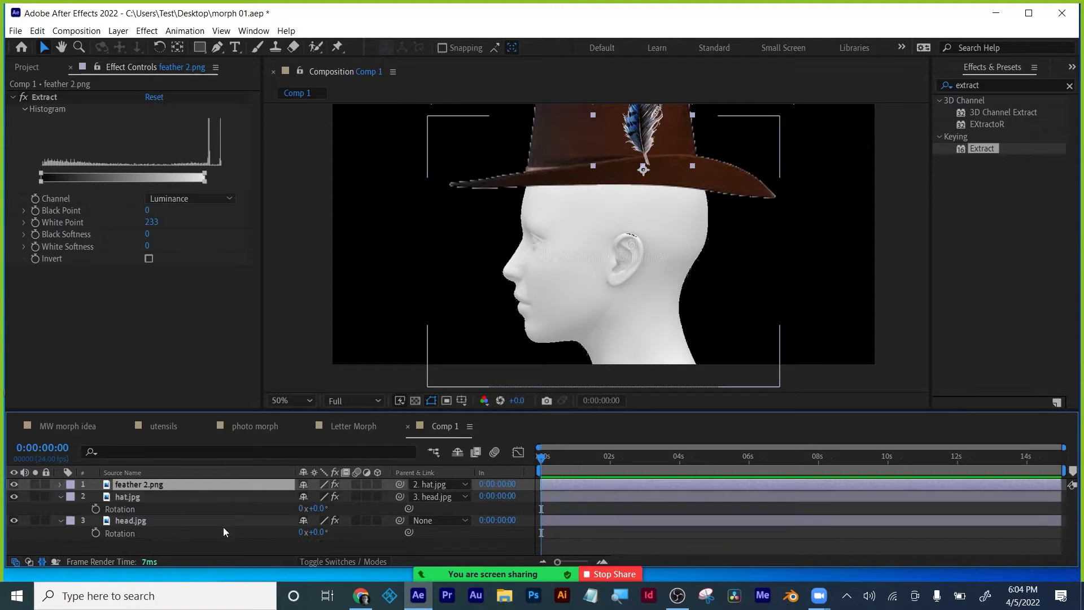
Step: Test rotating the head with both the hat and the feather linked to it
click(370, 533)
key(r)
mouse_move(311, 520)
mouse_down()
mouse_move(344, 519)
mouse_move(329, 519)
mouse_up()
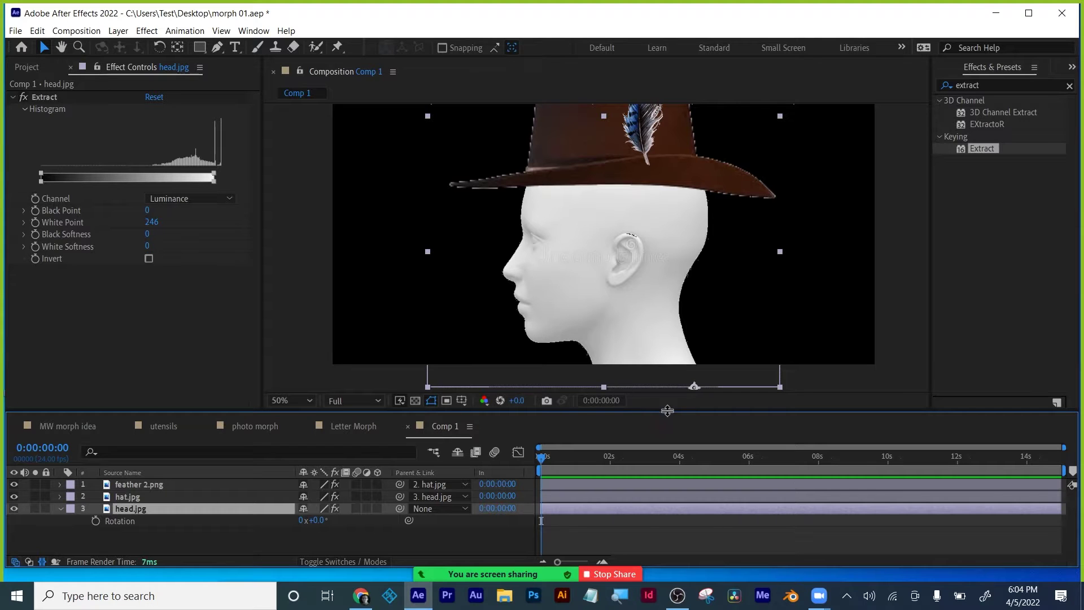
drag(669, 413, 664, 450)
key(h)
mouse_move(615, 265)
mouse_down()
mouse_move(614, 497)
mouse_move(619, 259)
mouse_move(615, 271)
mouse_up()
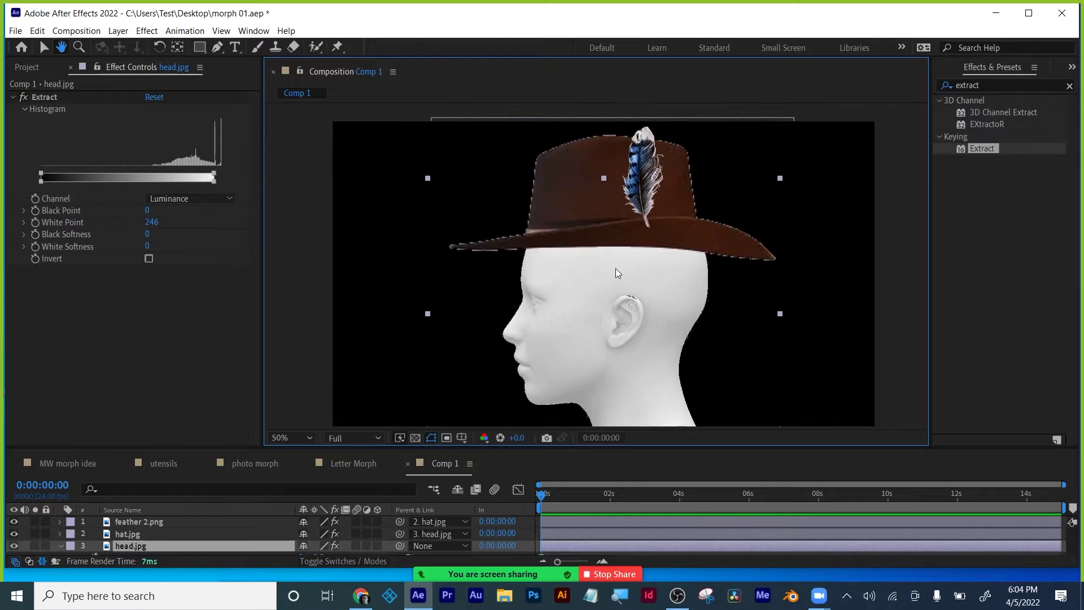
key(v)
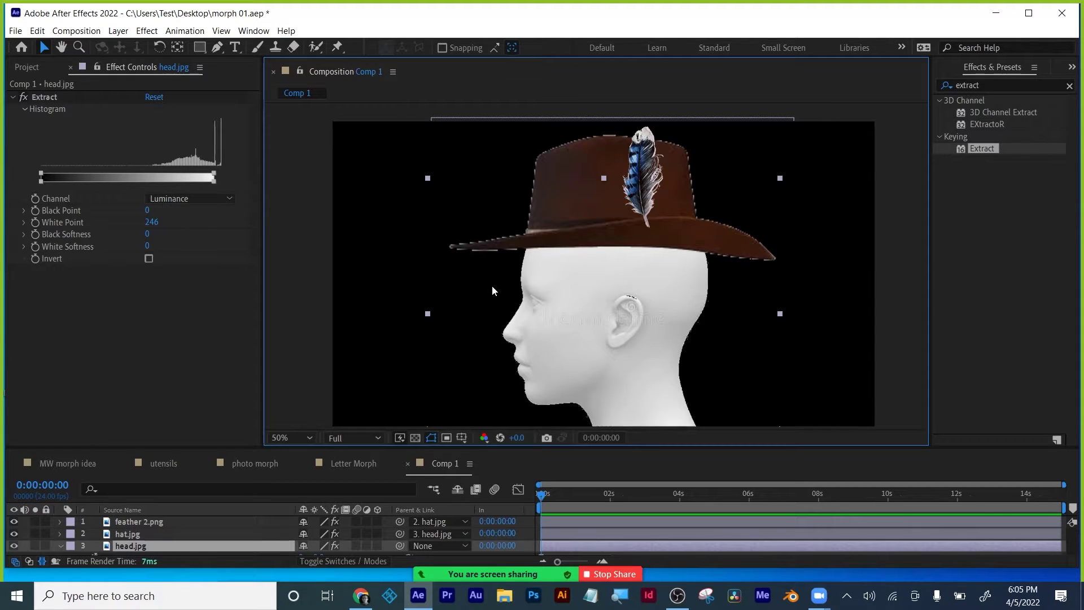
Step: Keyframe the head's rotation at 0° at 0:00:00:10 and at 9° at 0:00:00:22
key(r)
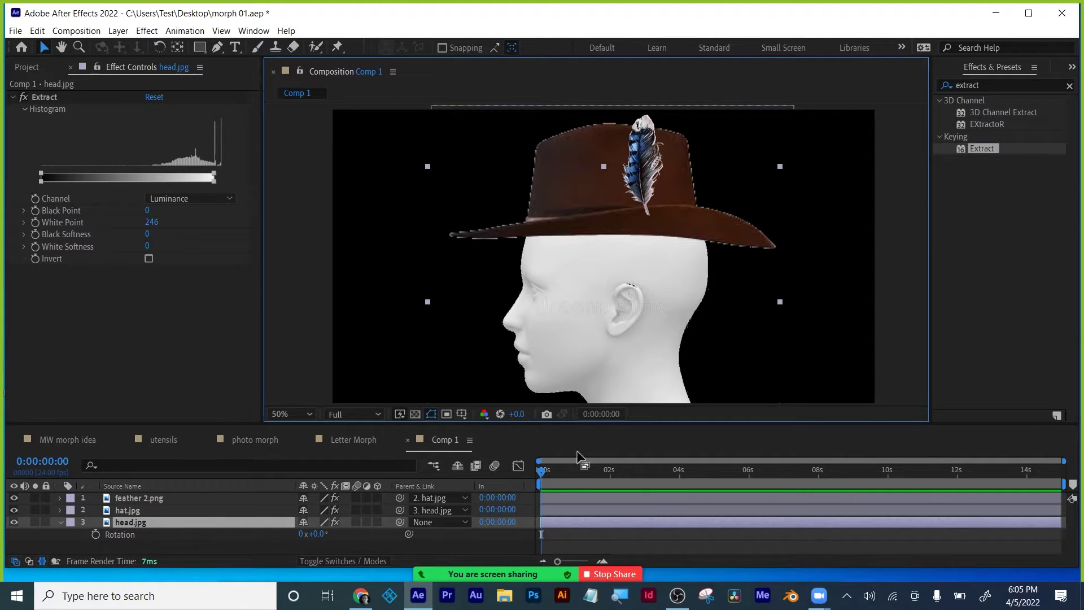
drag(544, 473, 559, 475)
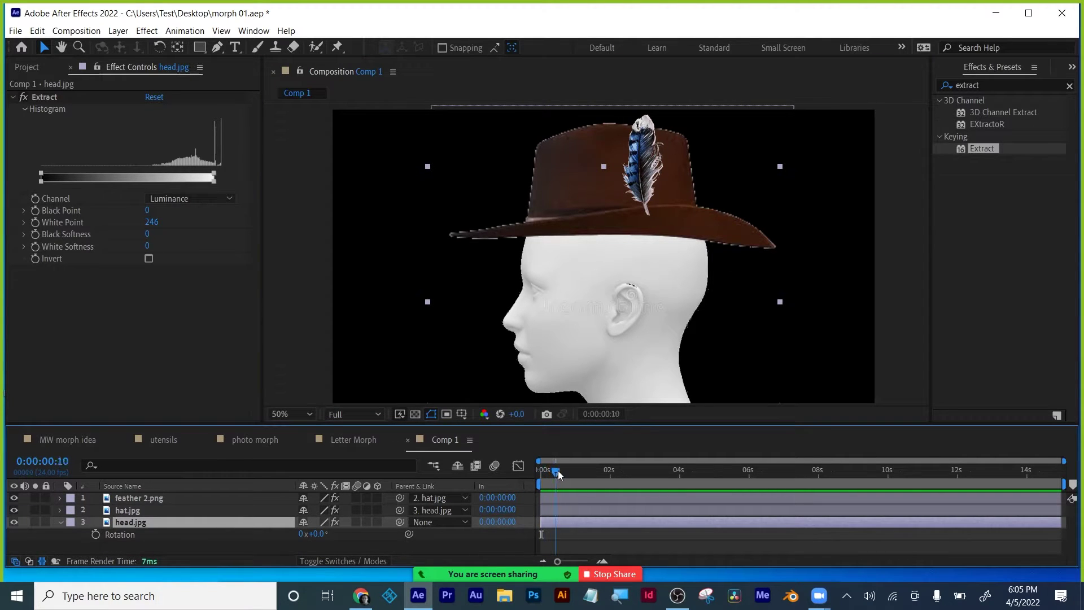
click(96, 535)
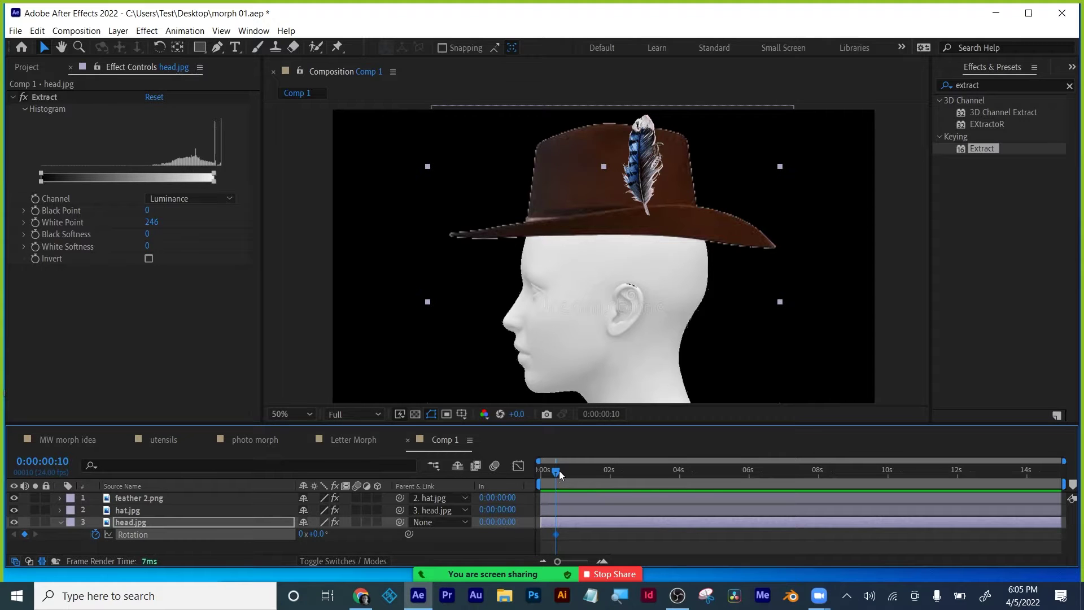
drag(559, 474, 573, 474)
drag(321, 535, 327, 533)
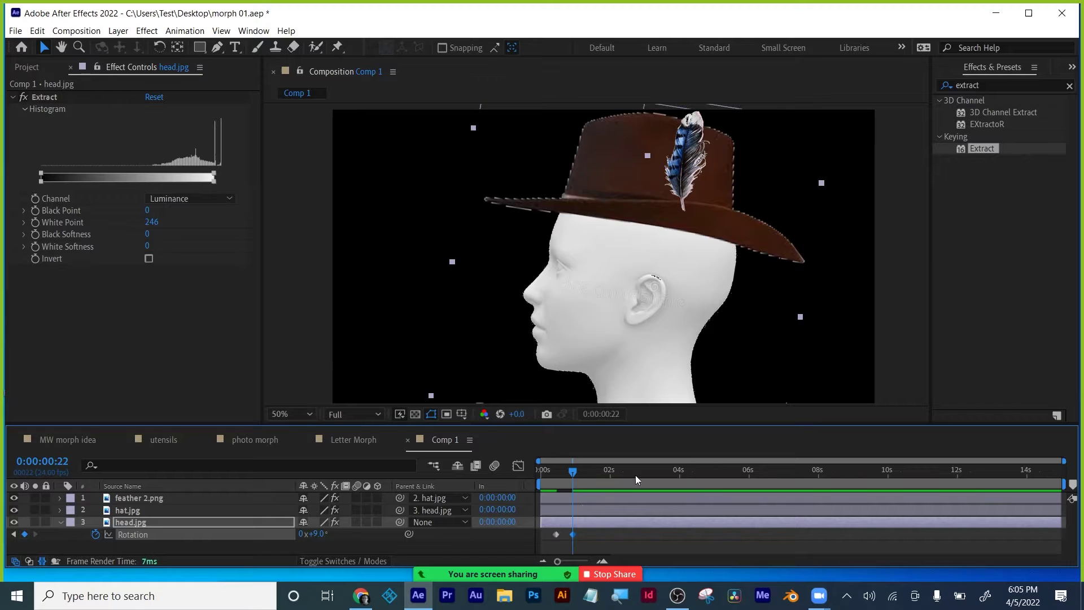
Step: Add head rotation keyframes of -8° at about 0:00:01:10 and 0° at 0:00:02:01
drag(571, 474, 591, 474)
drag(323, 536, 306, 533)
drag(592, 472, 614, 476)
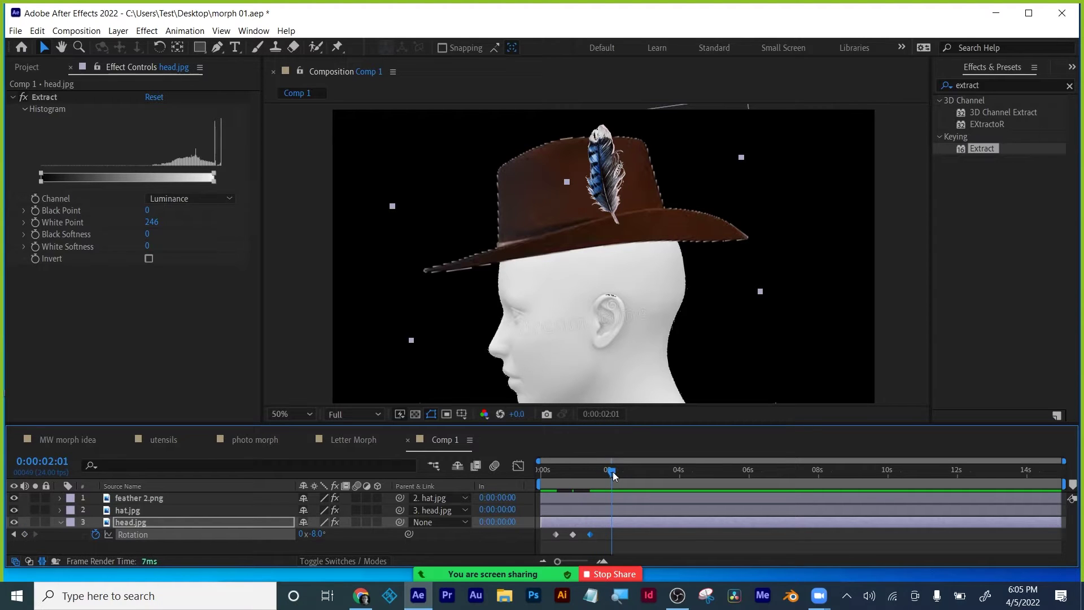
click(316, 534)
text(0)
key(Return)
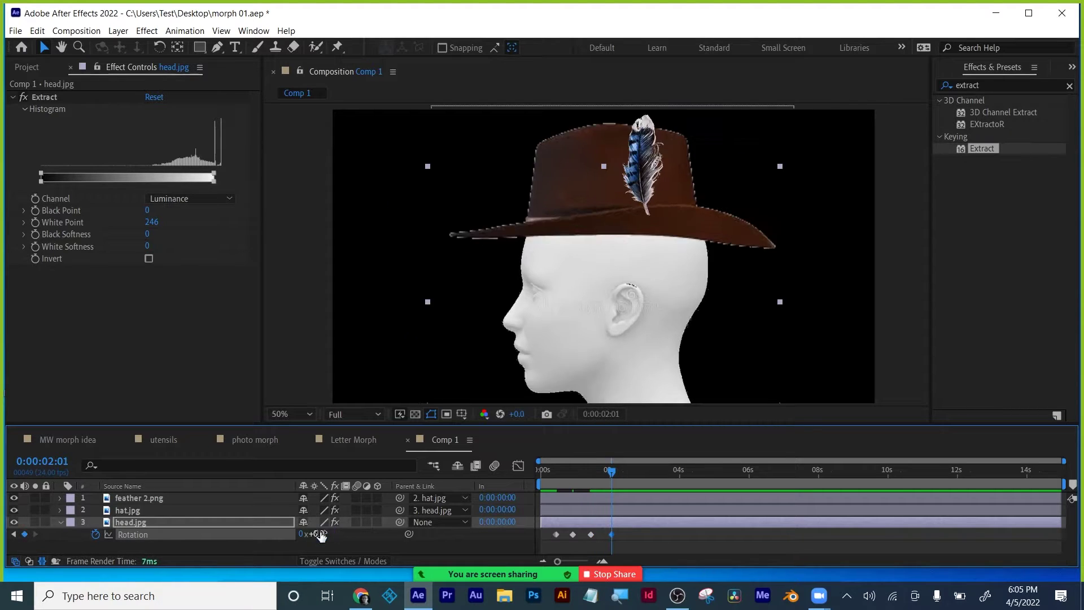
Step: Preview the head's rocking animation and scrub through its first two rotation keyframes
drag(616, 476, 546, 474)
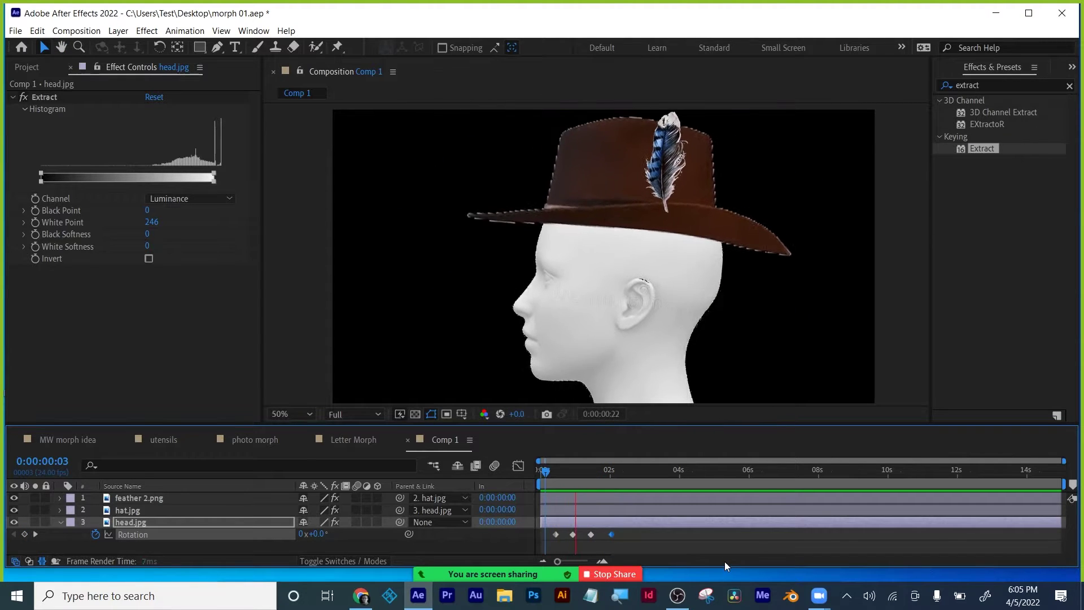
key(space)
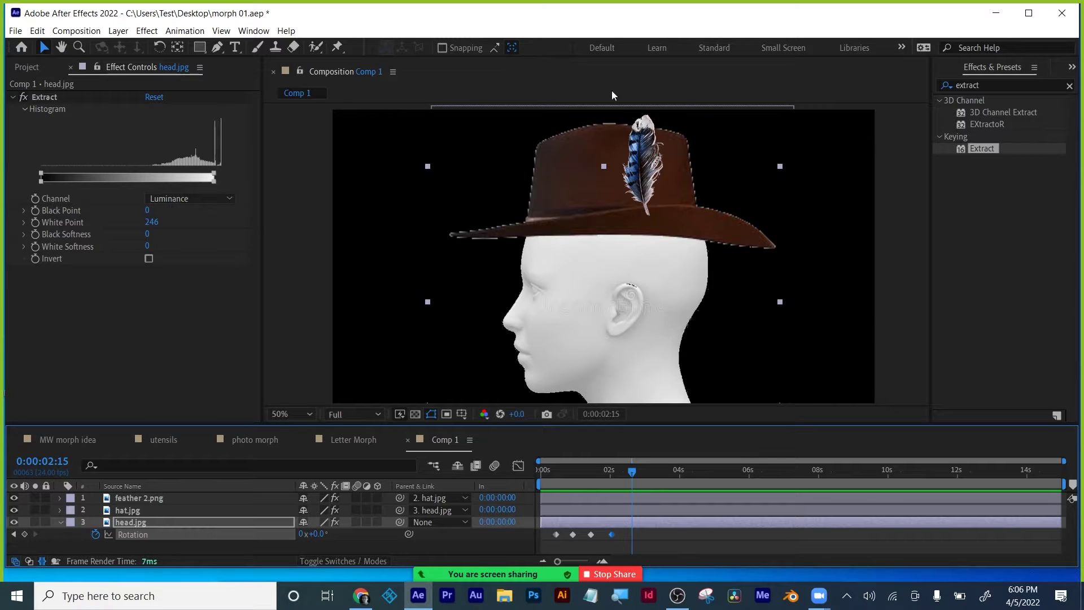
click(560, 471)
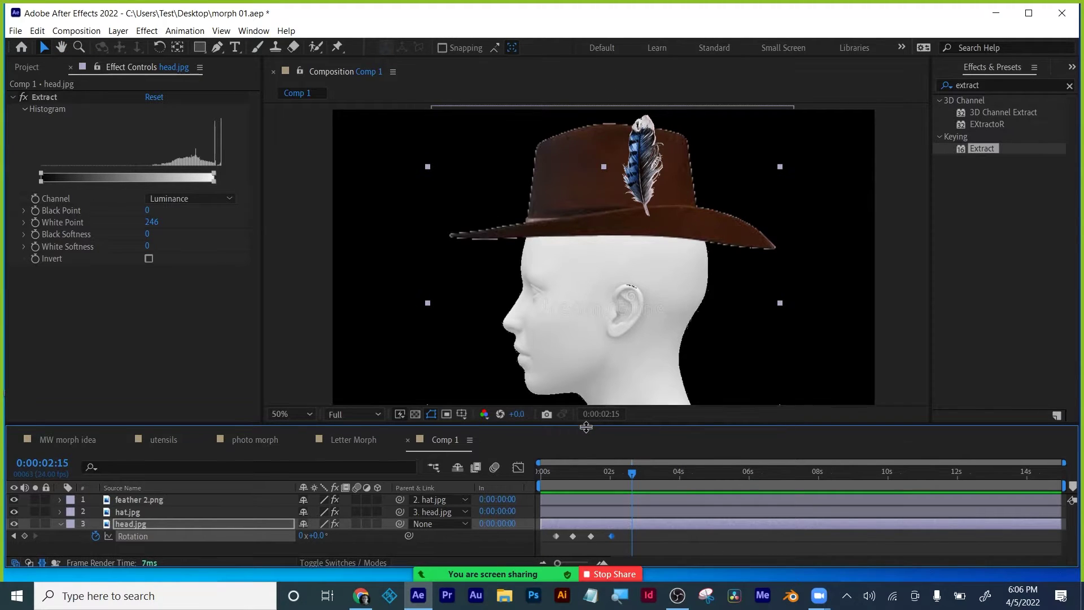
drag(562, 480, 573, 480)
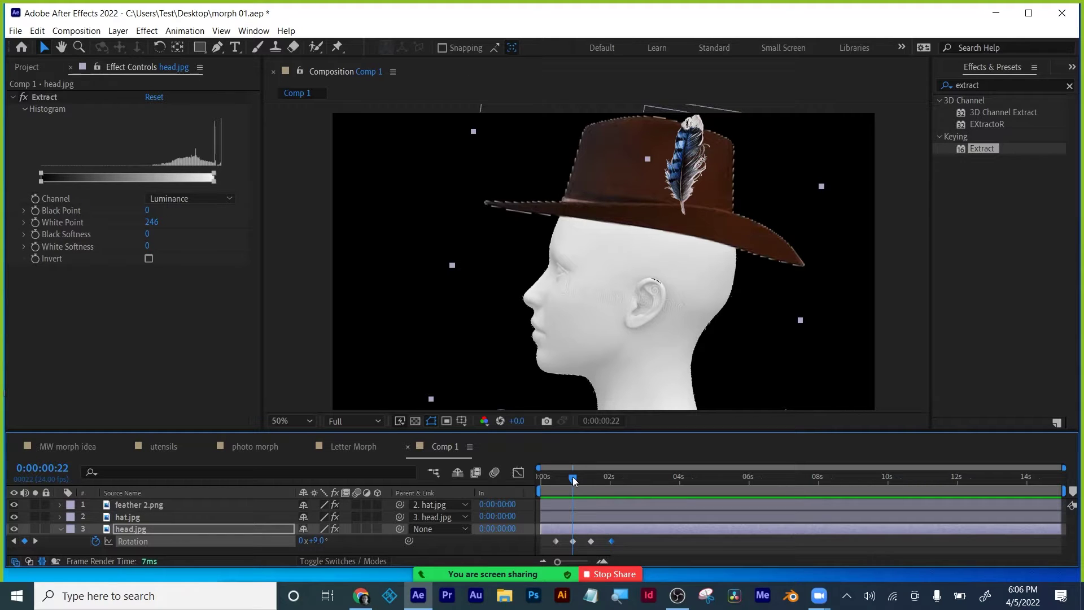
mouse_move(573, 480)
mouse_down()
mouse_move(614, 476)
mouse_move(559, 479)
mouse_up()
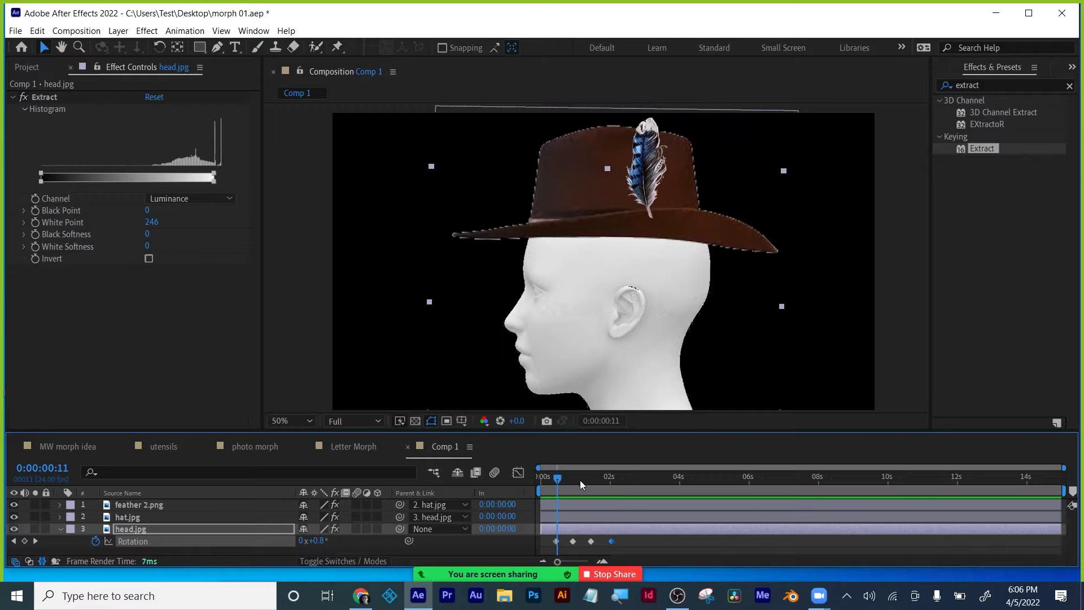
Step: Apply Easy Ease to all four of the head's rotation keyframes
right_click(556, 541)
mouse_move(587, 531)
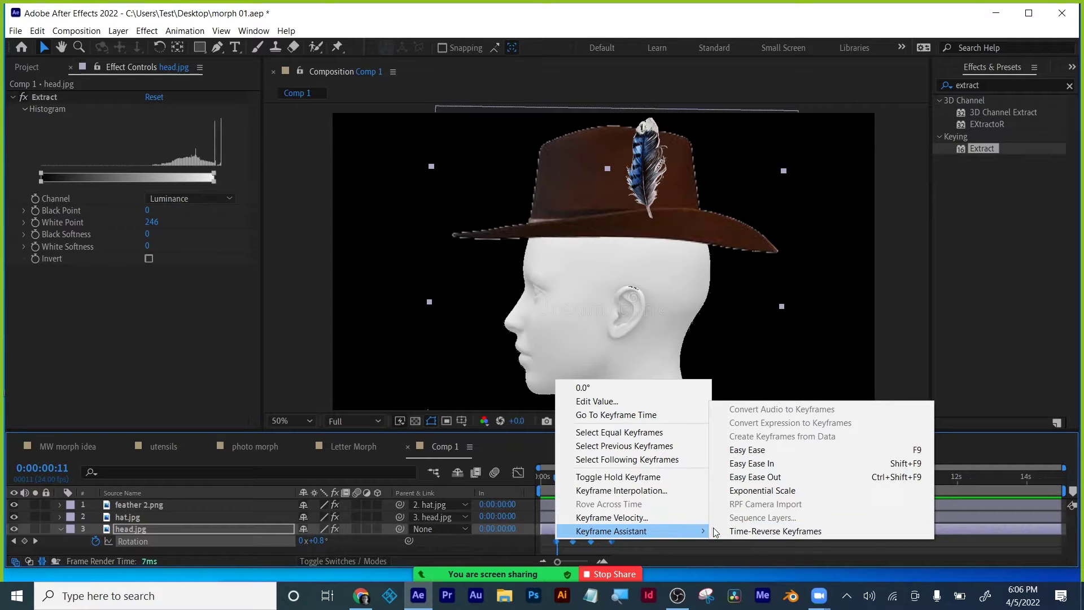
click(748, 450)
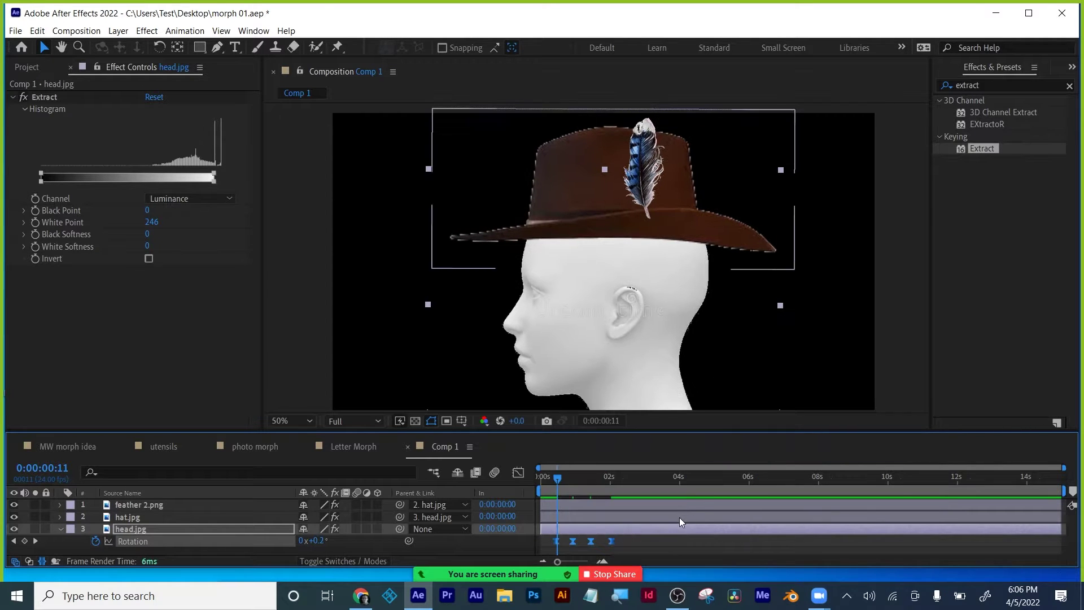
Step: Shape the head rotation's speed graph so the first swing starts quickly and slows gradually into the 0:00:00:22 keyframe
click(517, 471)
click(765, 547)
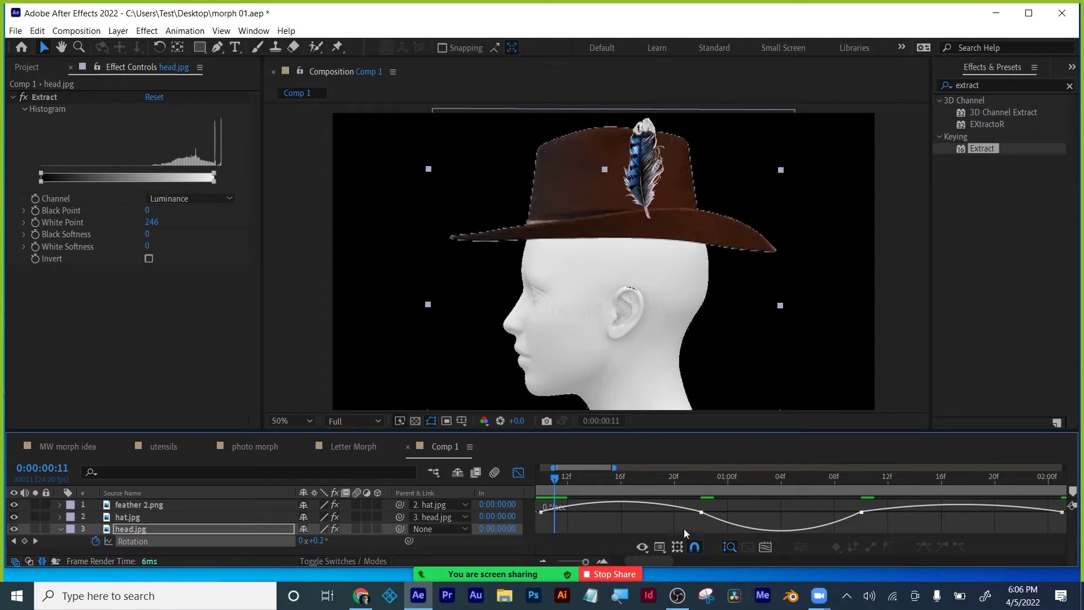
key(shift+Page_Up)
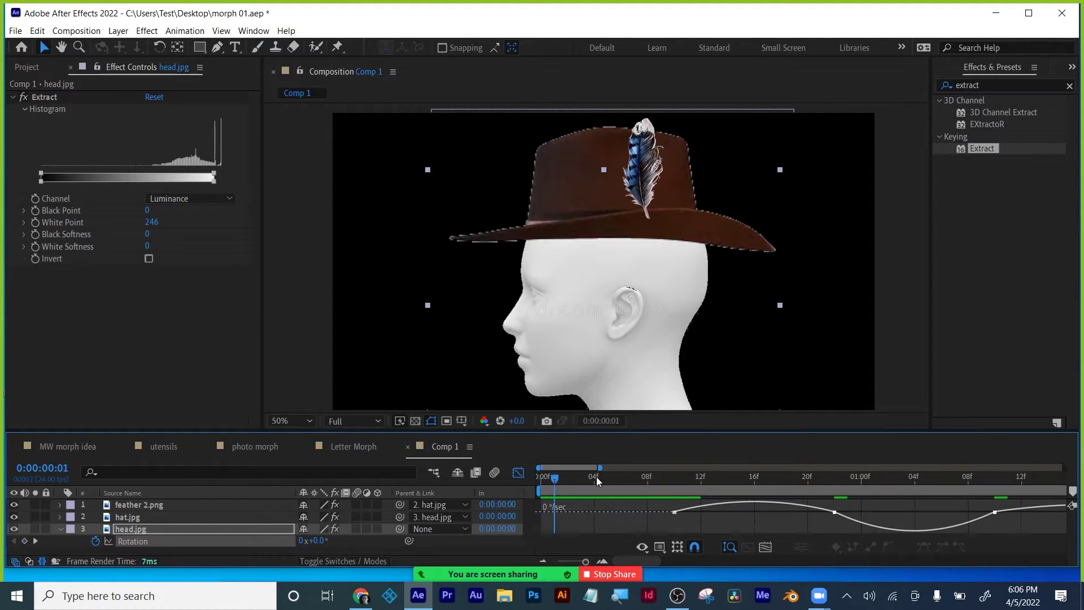
drag(596, 477, 827, 471)
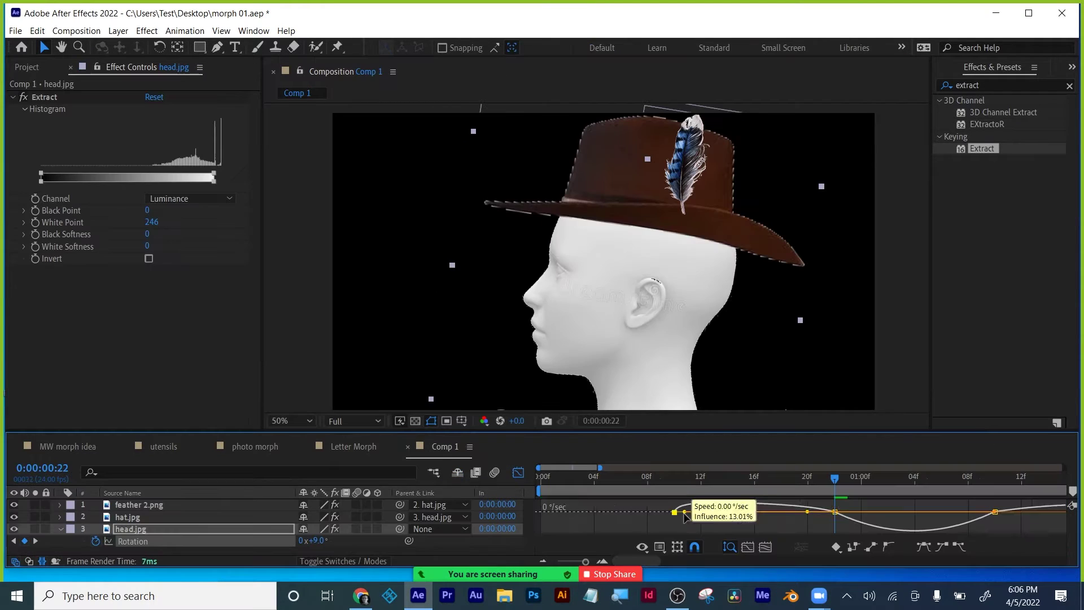
mouse_move(779, 511)
mouse_down()
mouse_move(811, 517)
mouse_move(785, 513)
mouse_up()
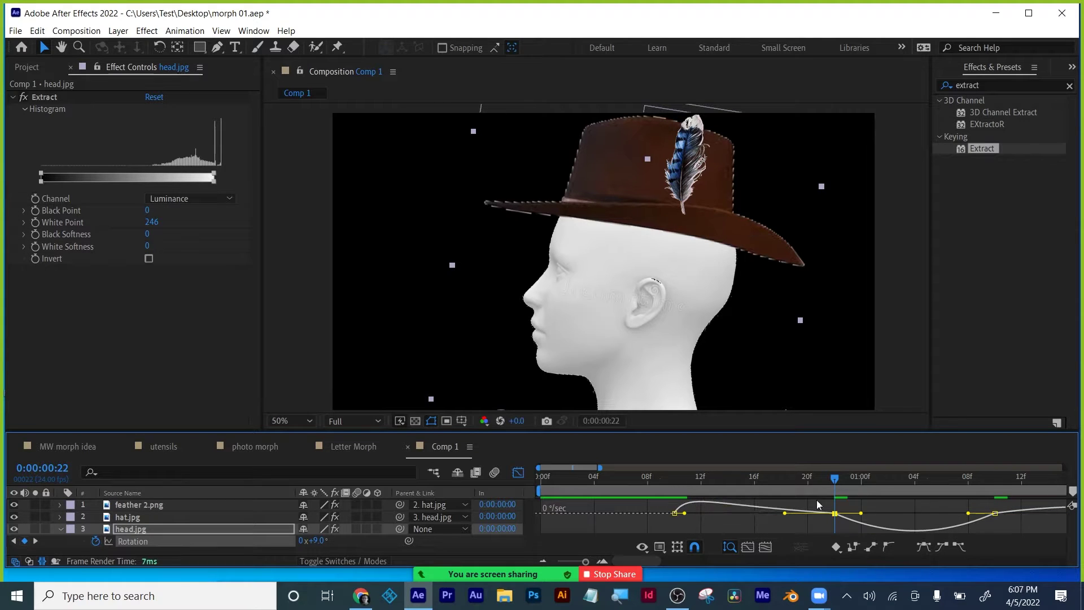
Step: Give the second and third head swings the same fast start and gradual slowdown in the speed graph, and close the graph
drag(835, 478, 1001, 493)
click(969, 514)
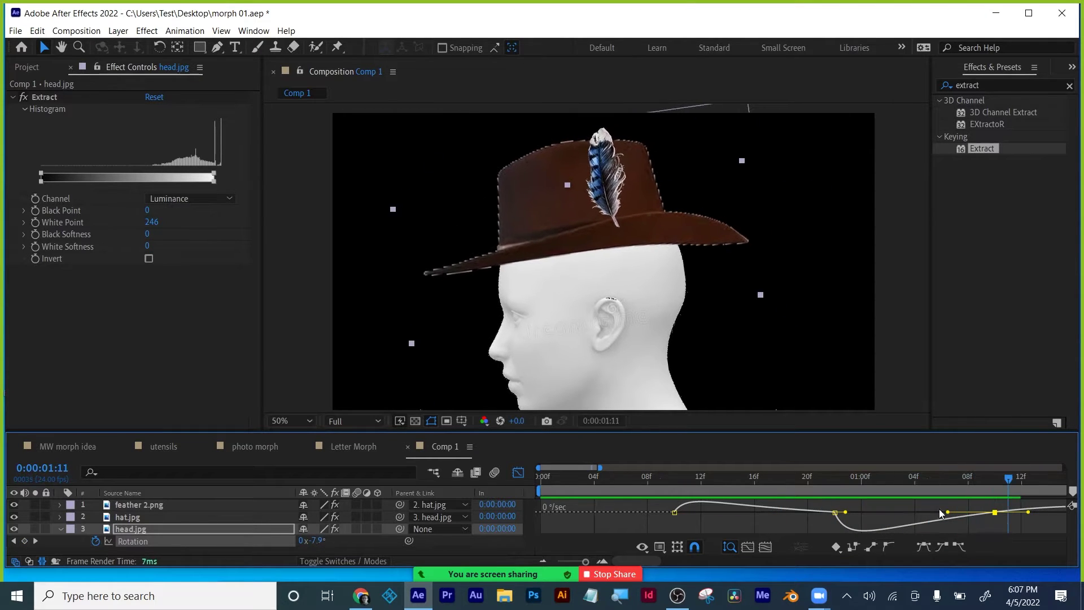
scroll(788, 548, right, 3)
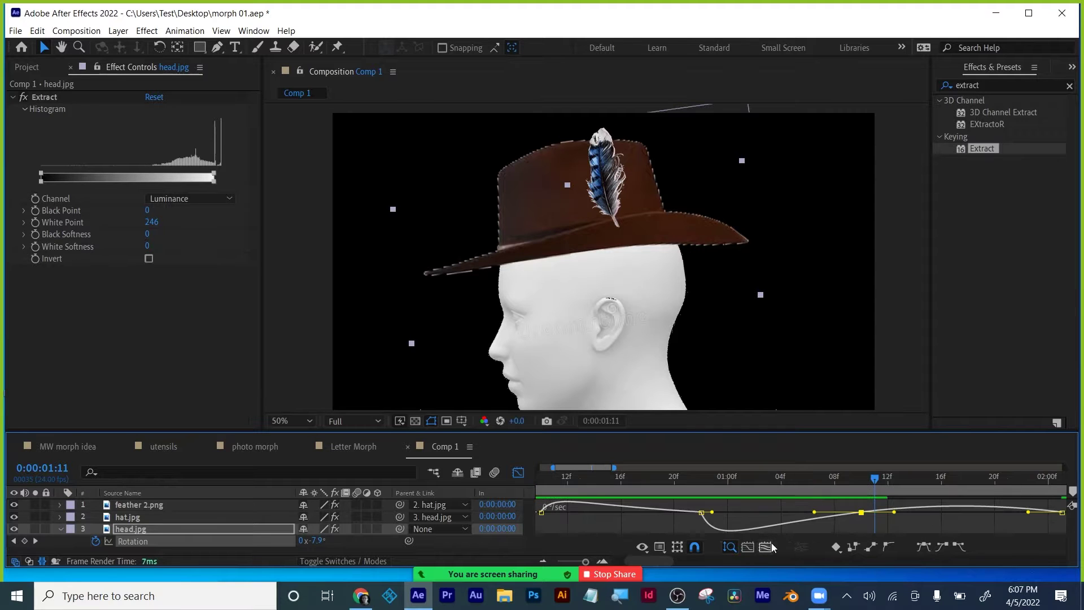
drag(1028, 513, 960, 513)
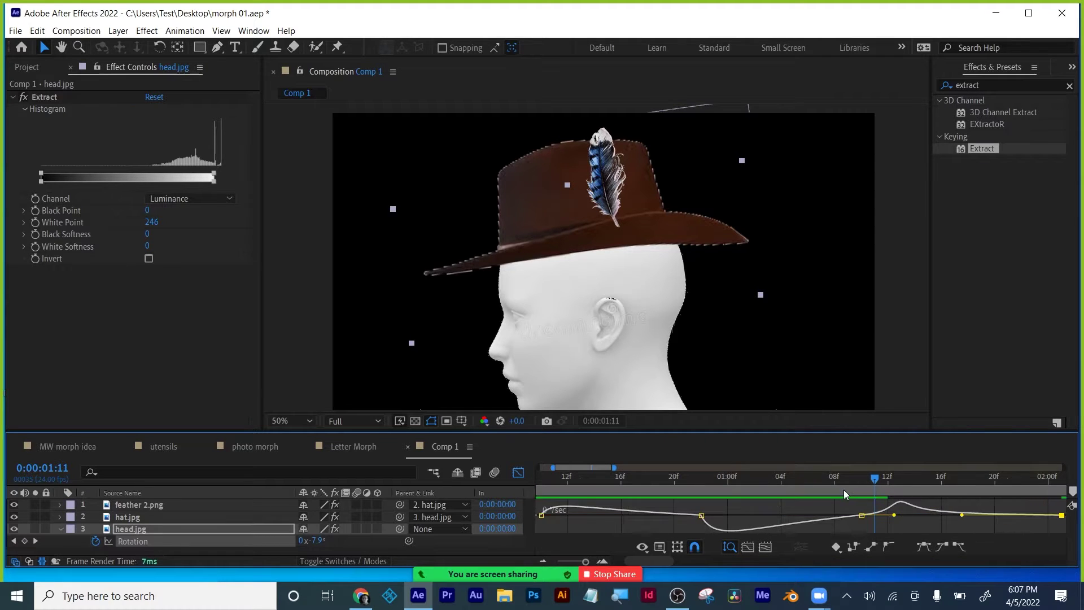
drag(877, 476, 1034, 490)
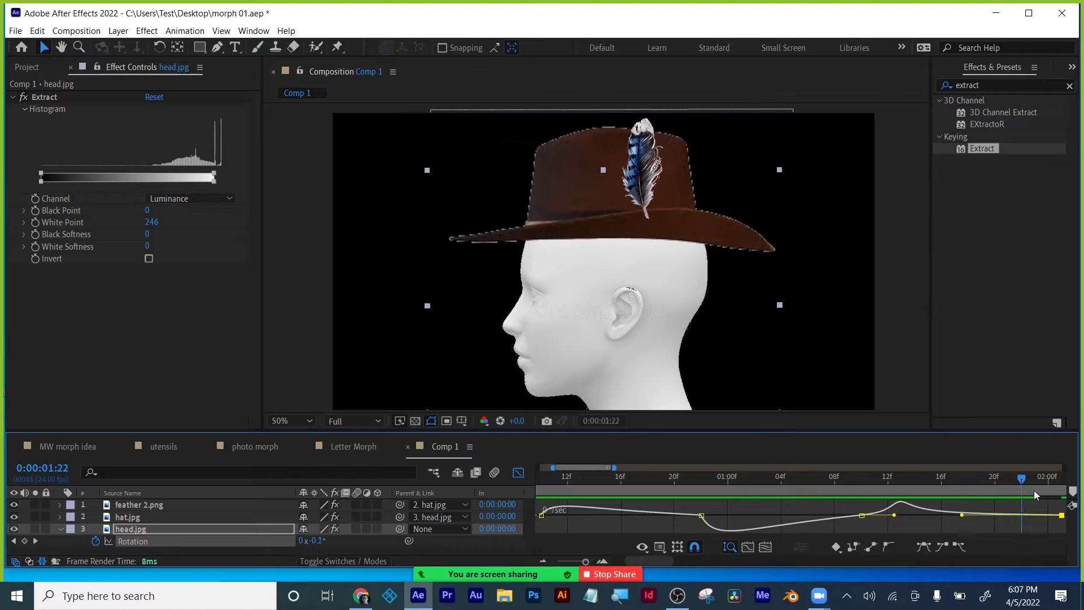
click(518, 474)
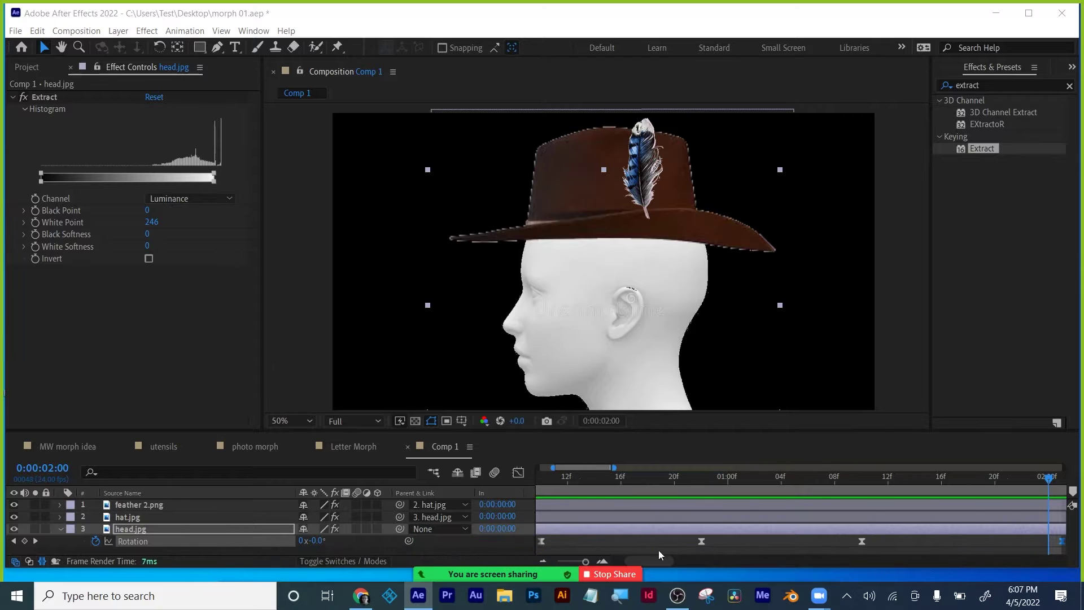
Step: Preview the eased head animation from the start of the composition
drag(759, 568, 755, 559)
drag(585, 552, 568, 549)
drag(649, 473, 521, 469)
key(space)
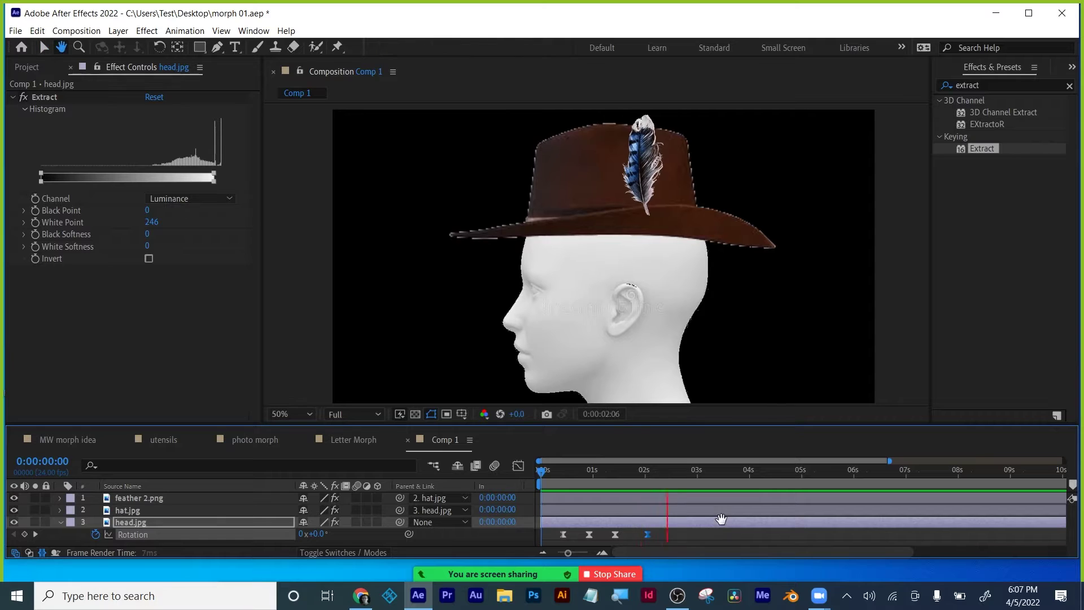
key(space)
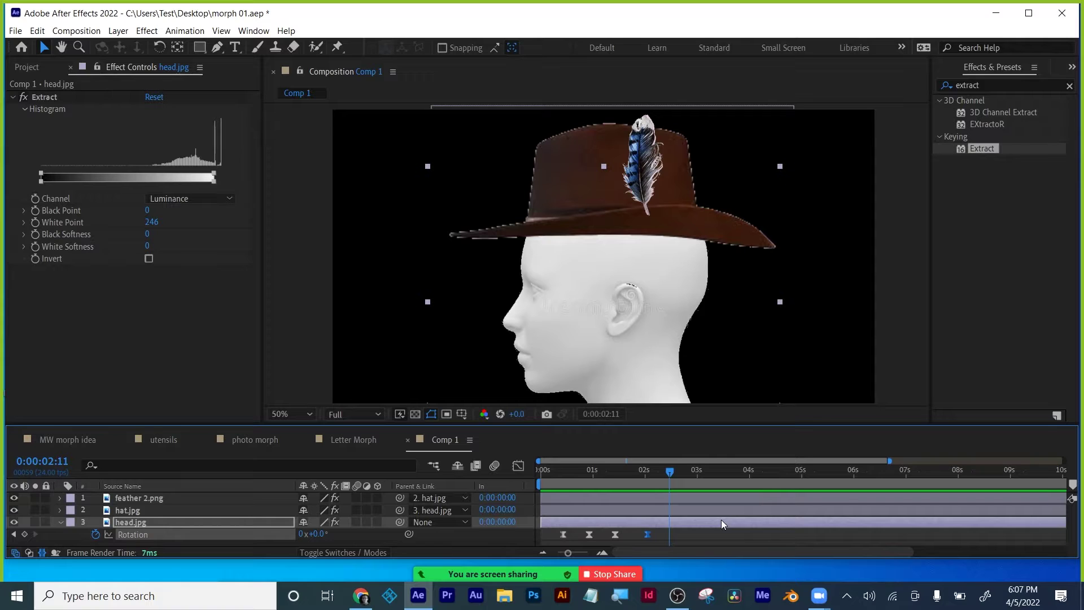
Step: Start the hat's rotation animation with a 0° keyframe at 0:00:00:21 and a 6° keyframe at 0:00:01:00
click(720, 510)
drag(565, 472, 588, 475)
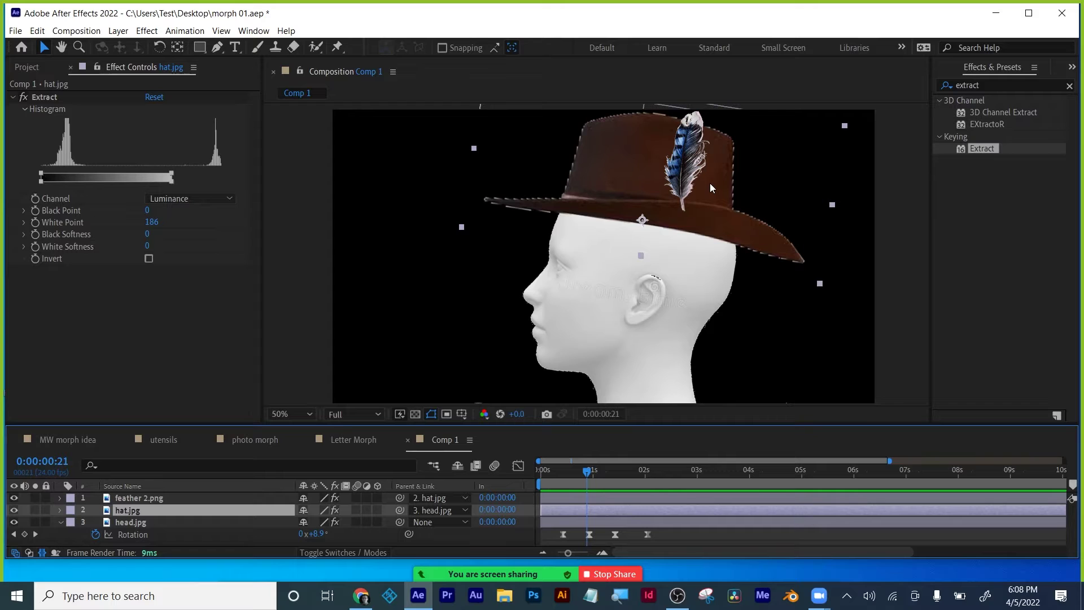
key(r)
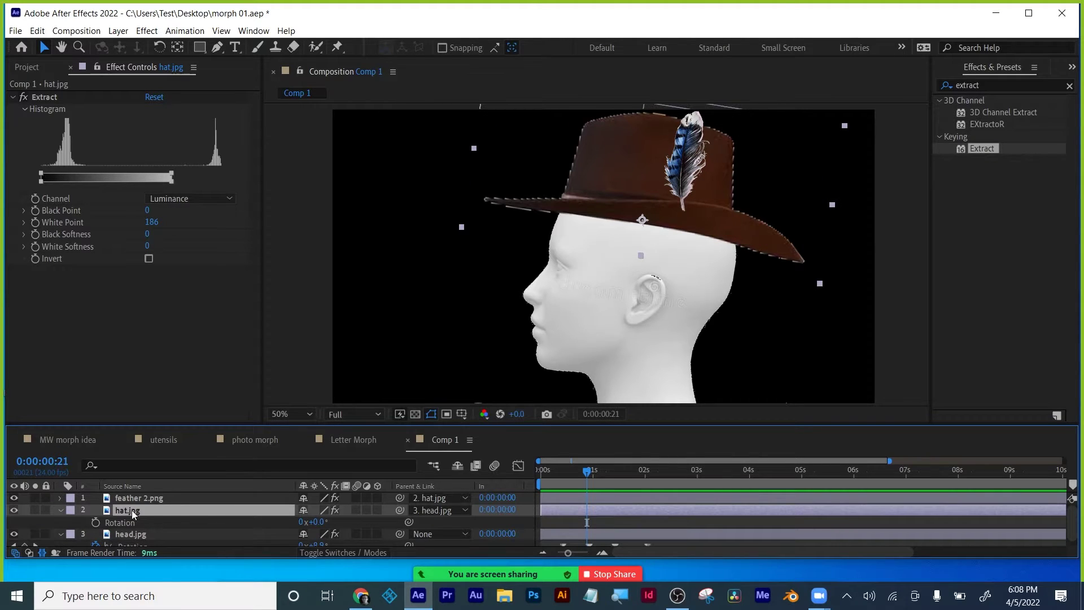
click(96, 522)
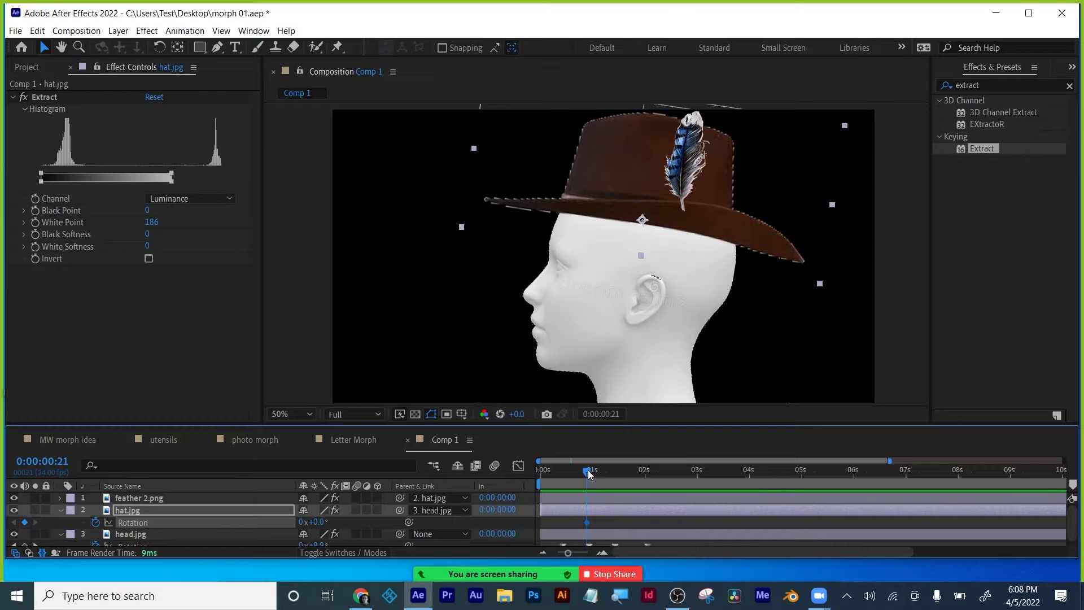
drag(587, 470, 595, 473)
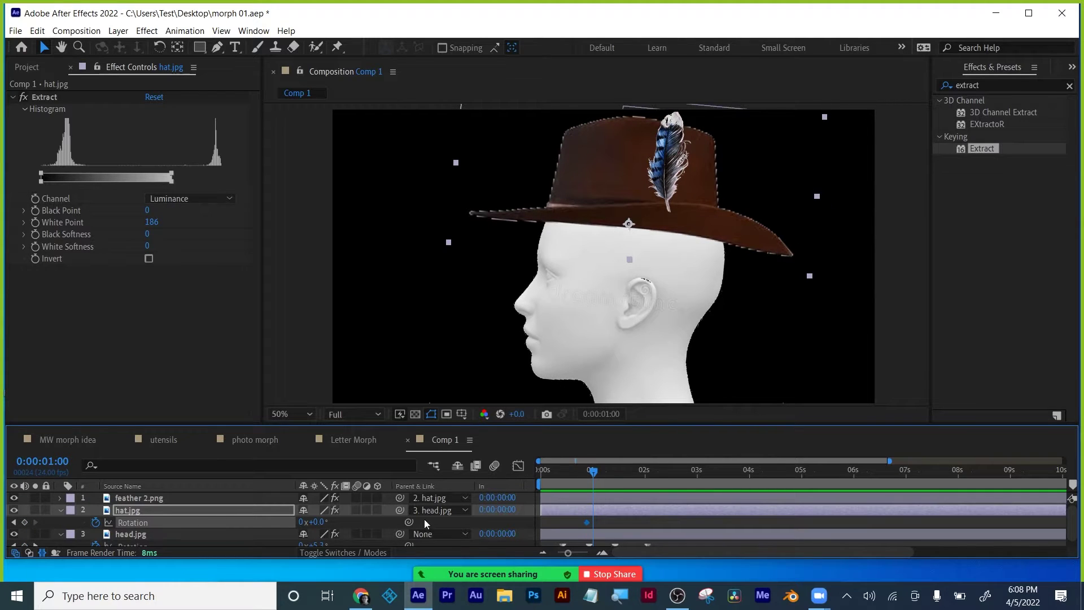
drag(315, 522, 324, 519)
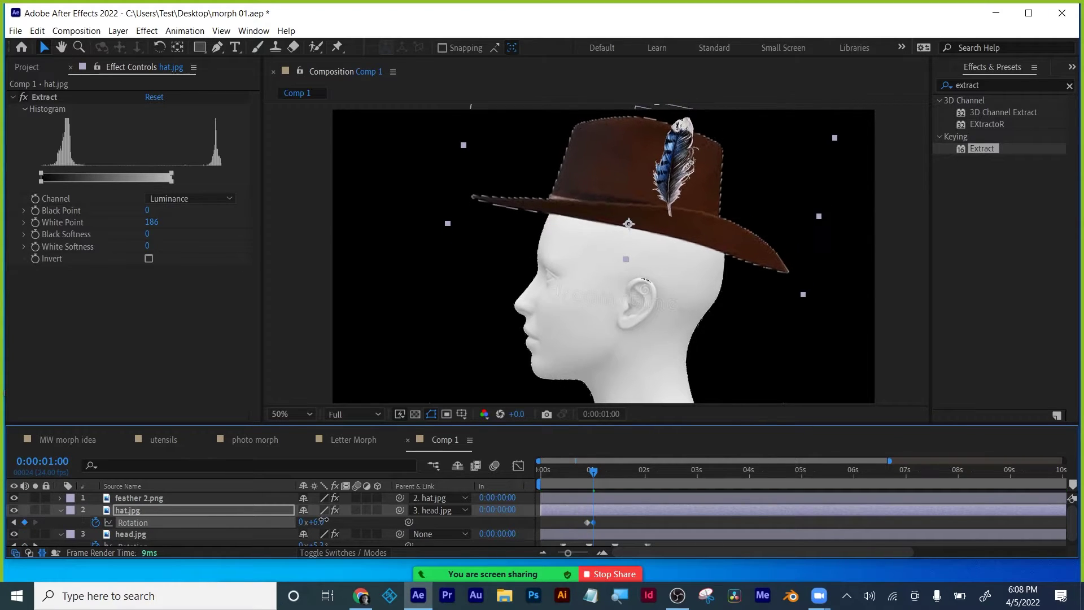
Step: Add hat rotation keyframes of 0° at 0:00:01:07 and -9° at 0:00:01:12
drag(644, 425, 645, 381)
drag(596, 439, 609, 438)
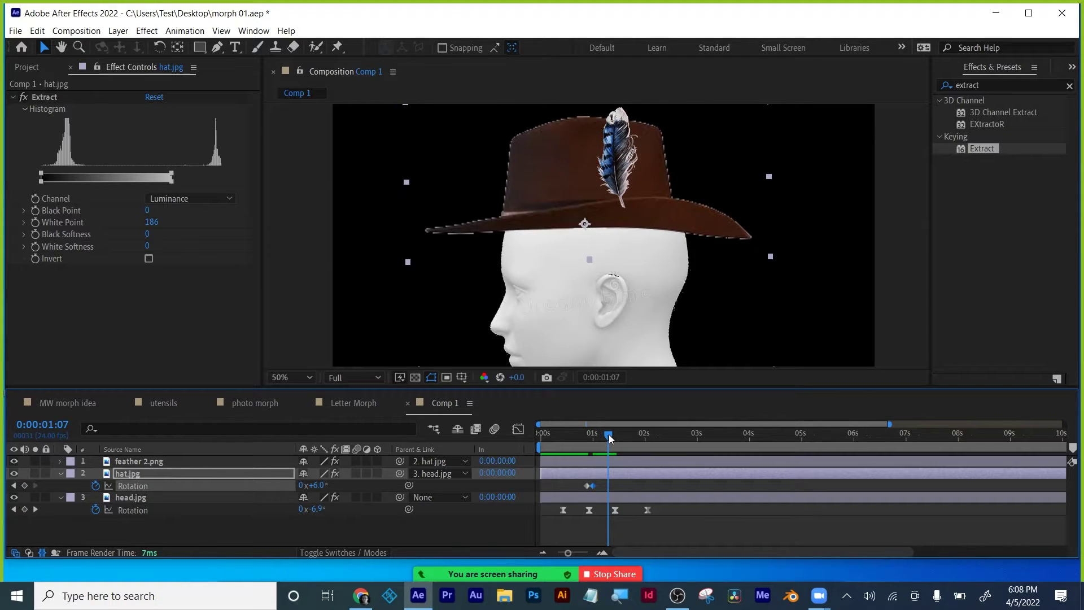
click(319, 485)
key(Return)
drag(608, 435, 619, 436)
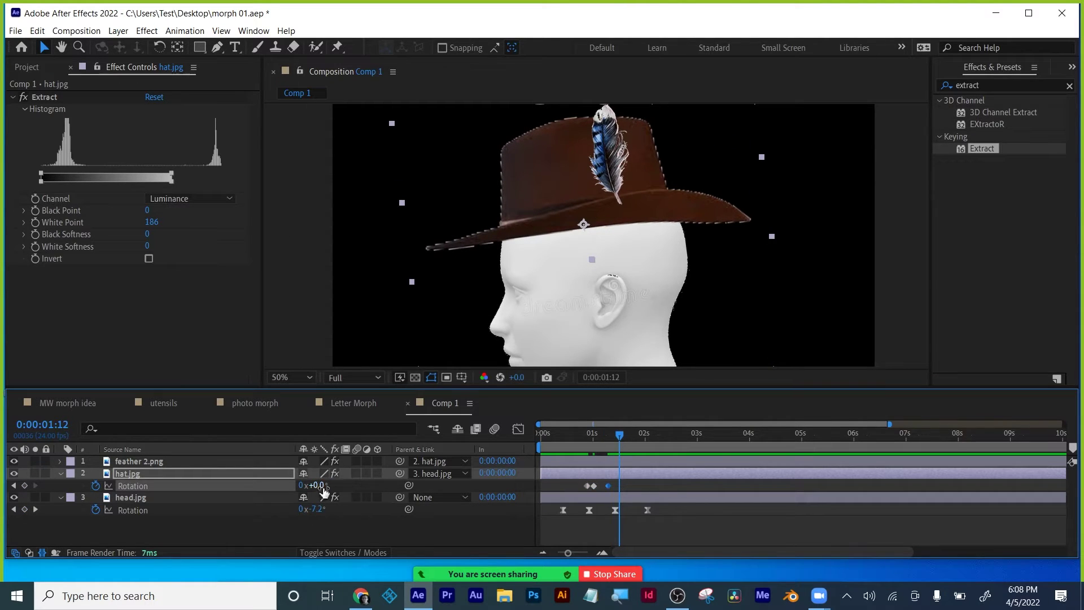
mouse_move(318, 485)
mouse_down()
mouse_move(308, 487)
mouse_move(325, 493)
mouse_up()
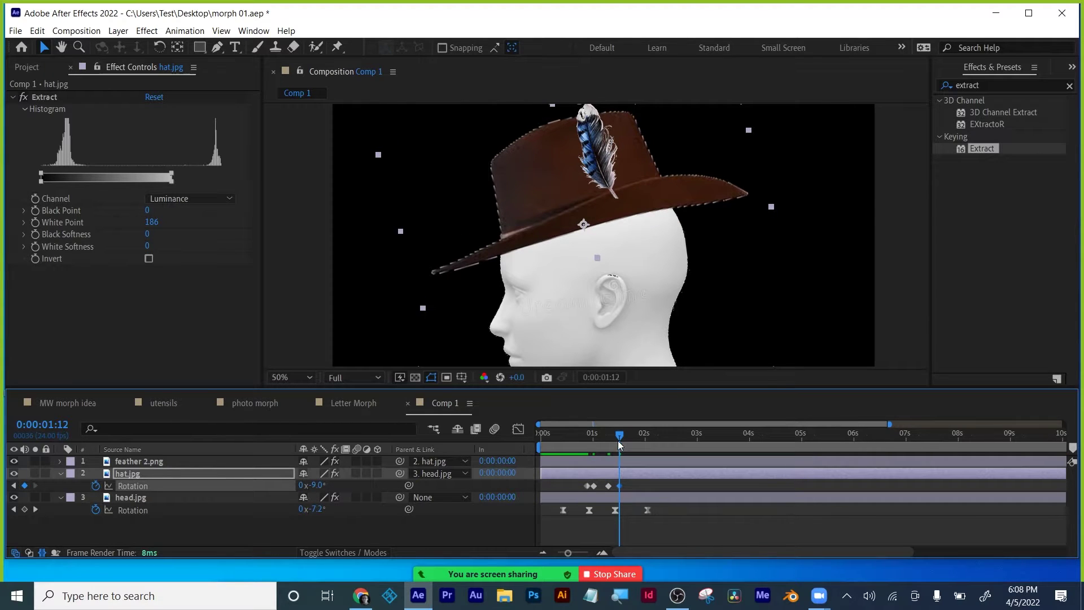
Step: Add hat rotation keyframes of 0° at 0:00:01:20 and 6° at 0:00:02:03
drag(624, 437, 637, 436)
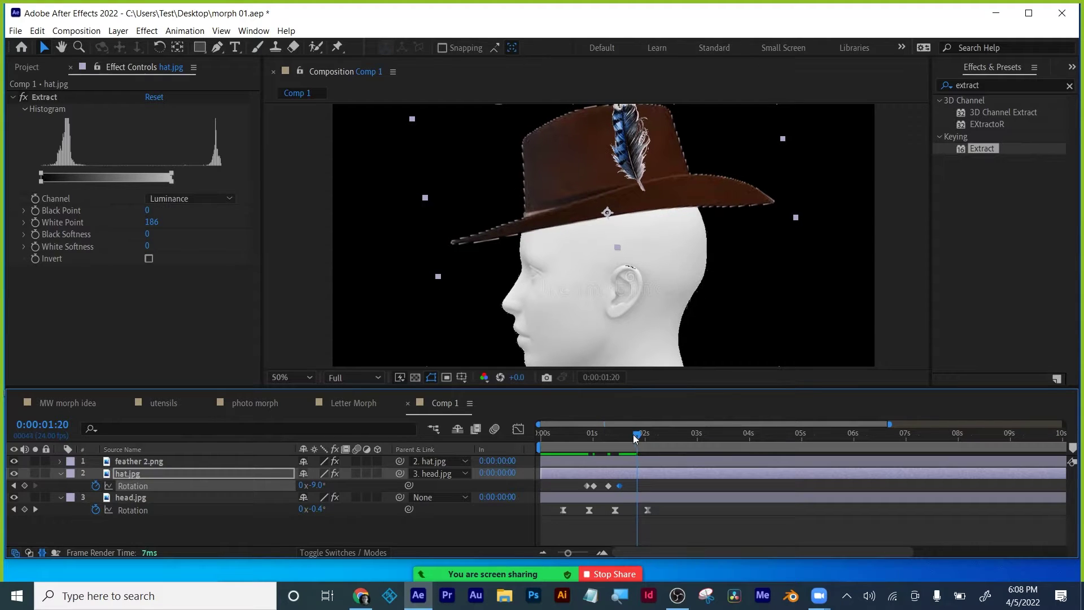
click(320, 485)
text(0)
key(Return)
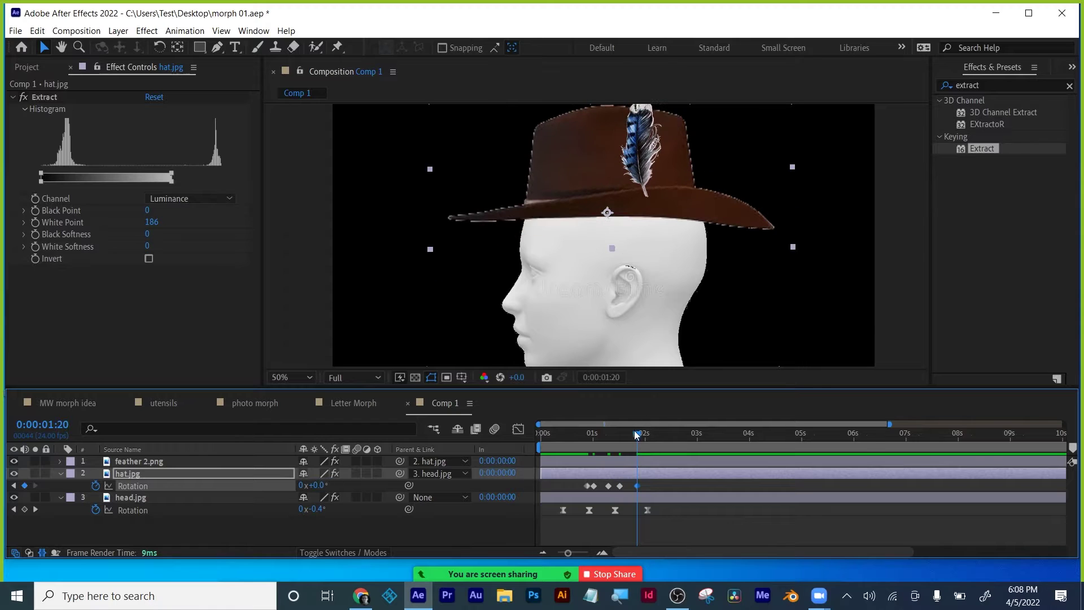
drag(637, 435, 651, 435)
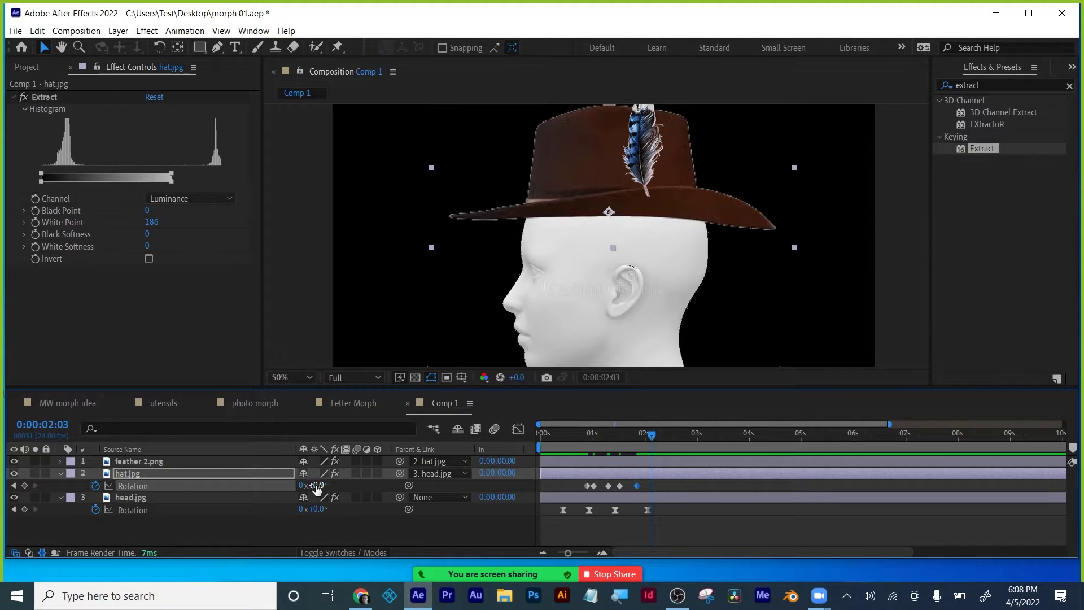
drag(317, 486, 487, 490)
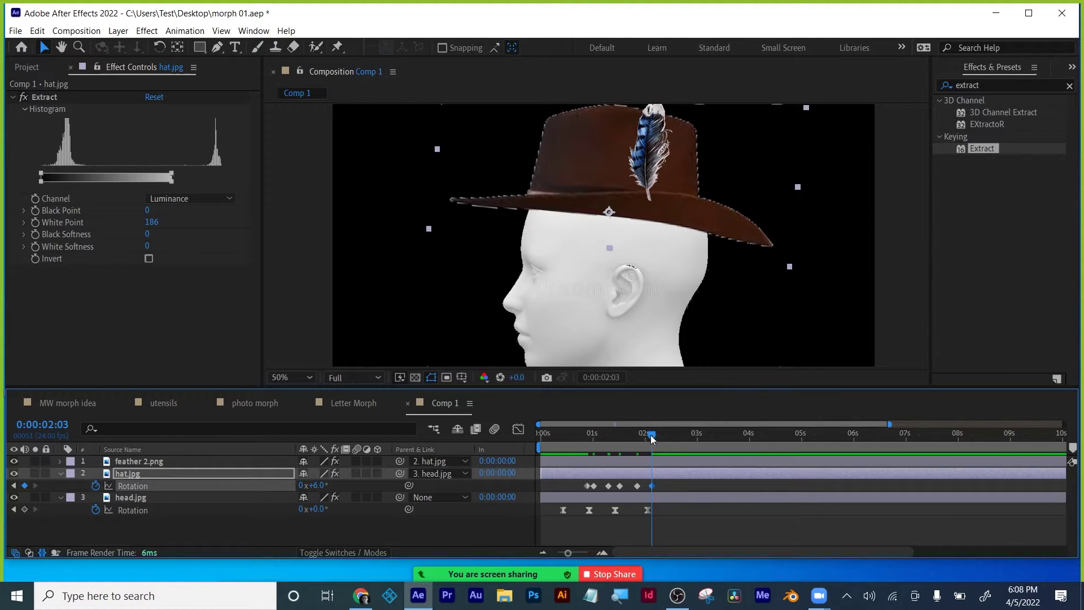
Step: Finish the hat's swing with a 0° rotation keyframe at 0:00:02:08
drag(652, 439, 663, 439)
click(320, 485)
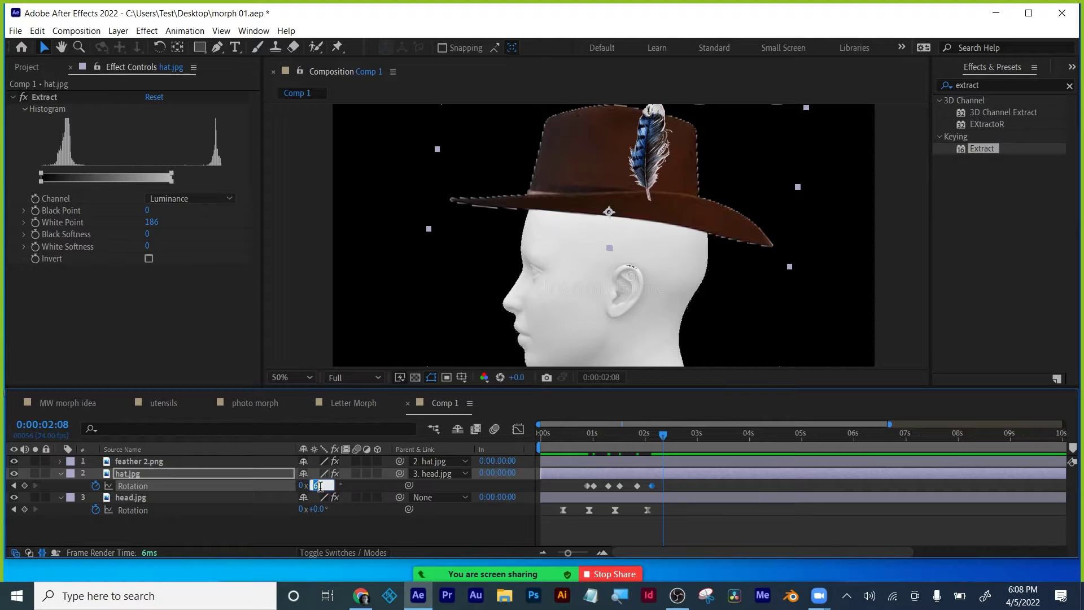
text(0)
key(Return)
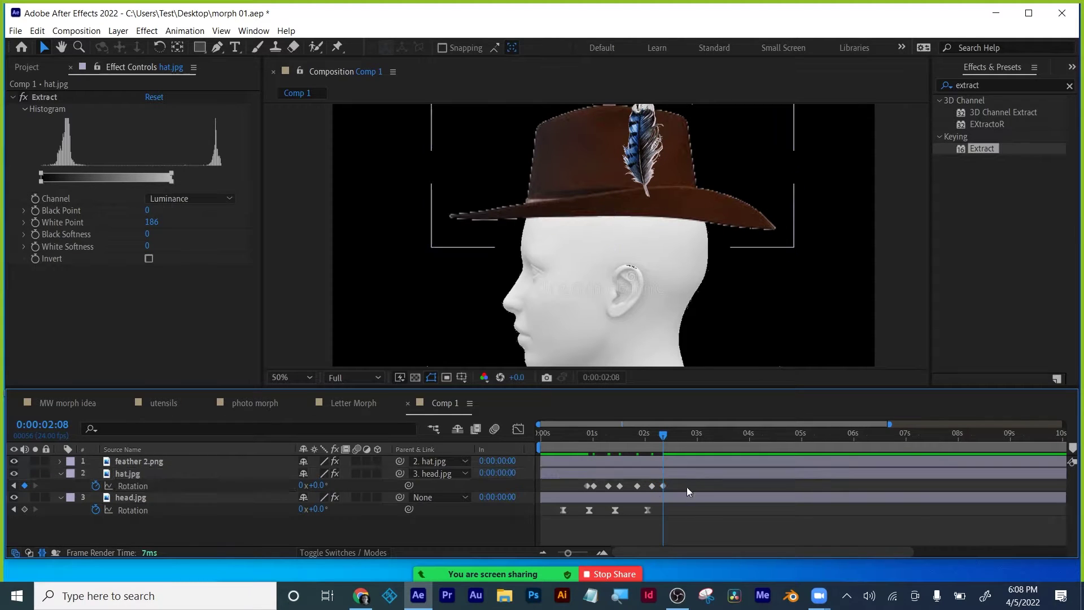
Step: Apply Easy Ease to all of the hat's rotation keyframes
right_click(593, 486)
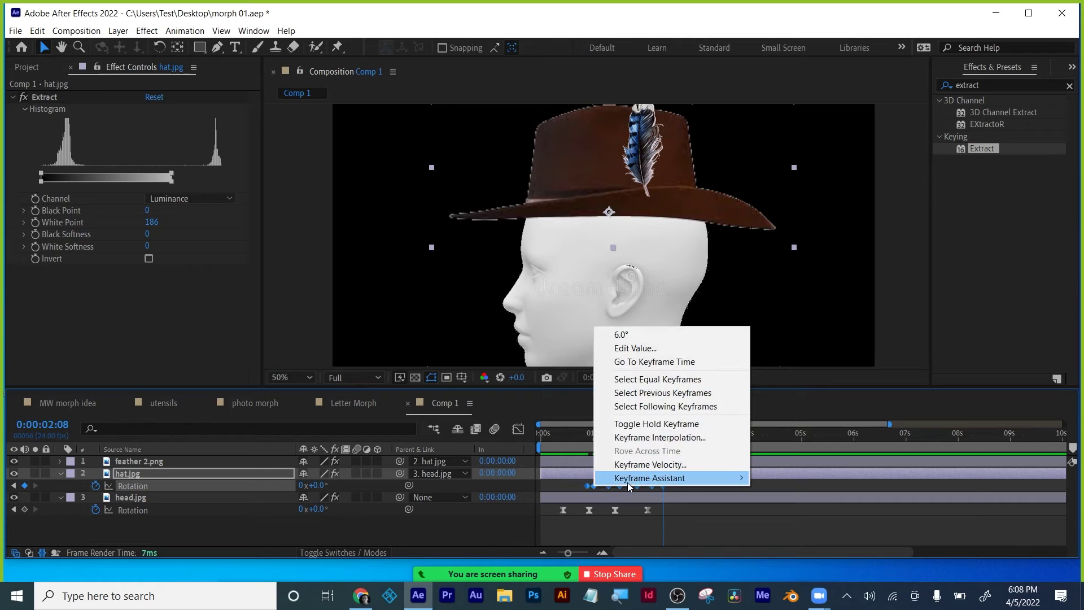
mouse_move(650, 478)
click(788, 519)
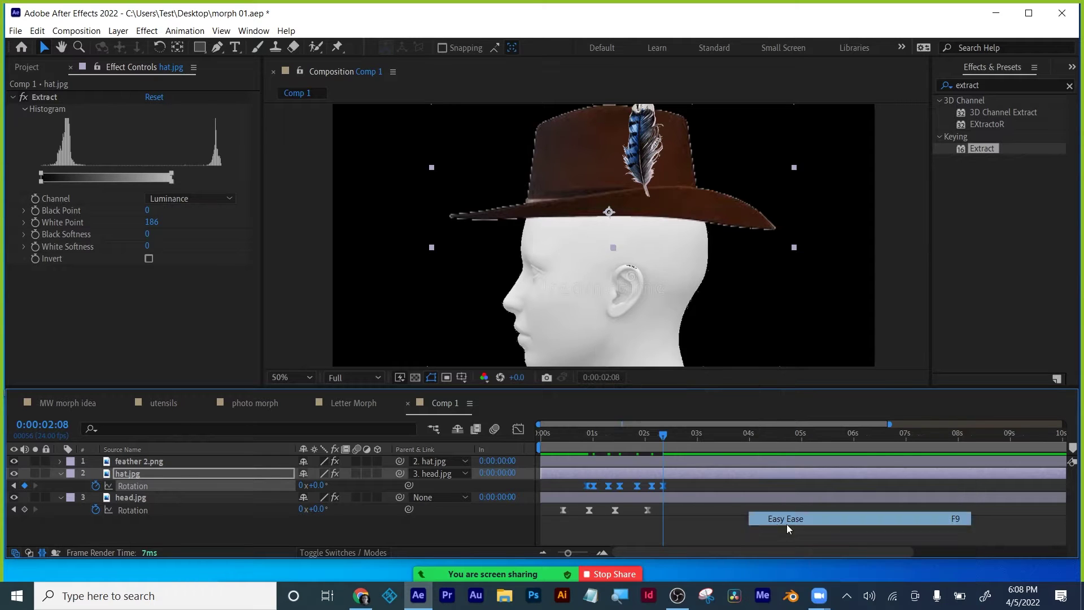
click(599, 539)
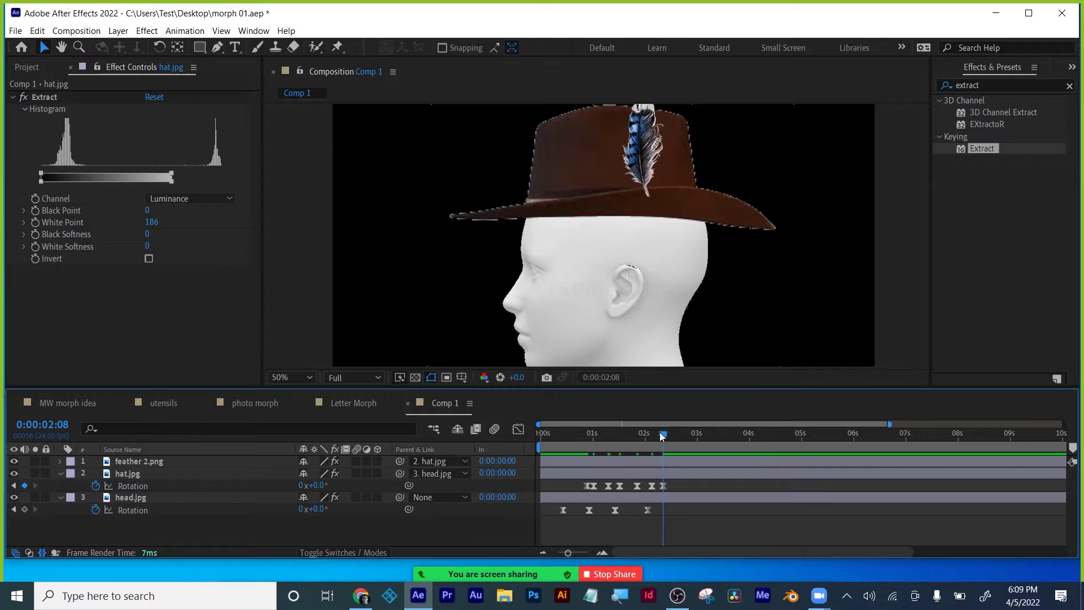
Step: Preview the combined head and hat animation from the start and scrub through the swings to check how the hat follows
drag(662, 436, 541, 437)
key(space)
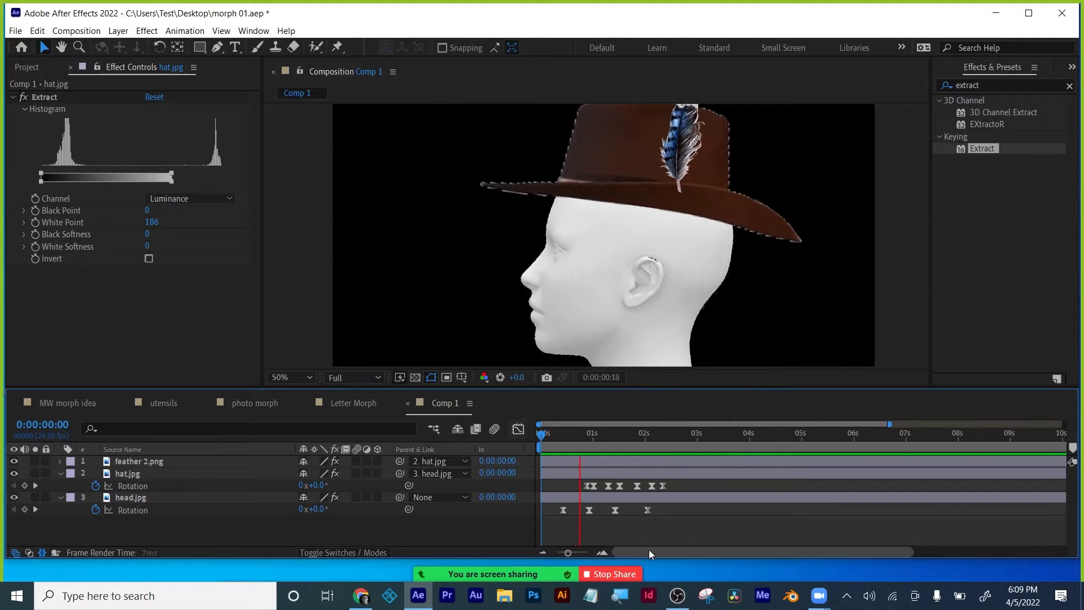
key(space)
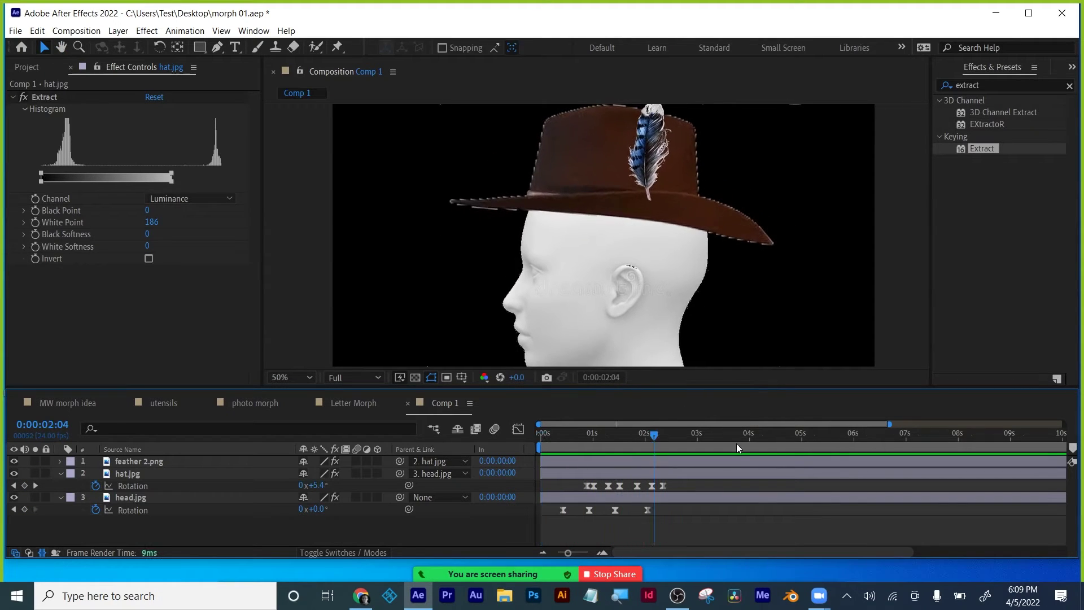
click(723, 448)
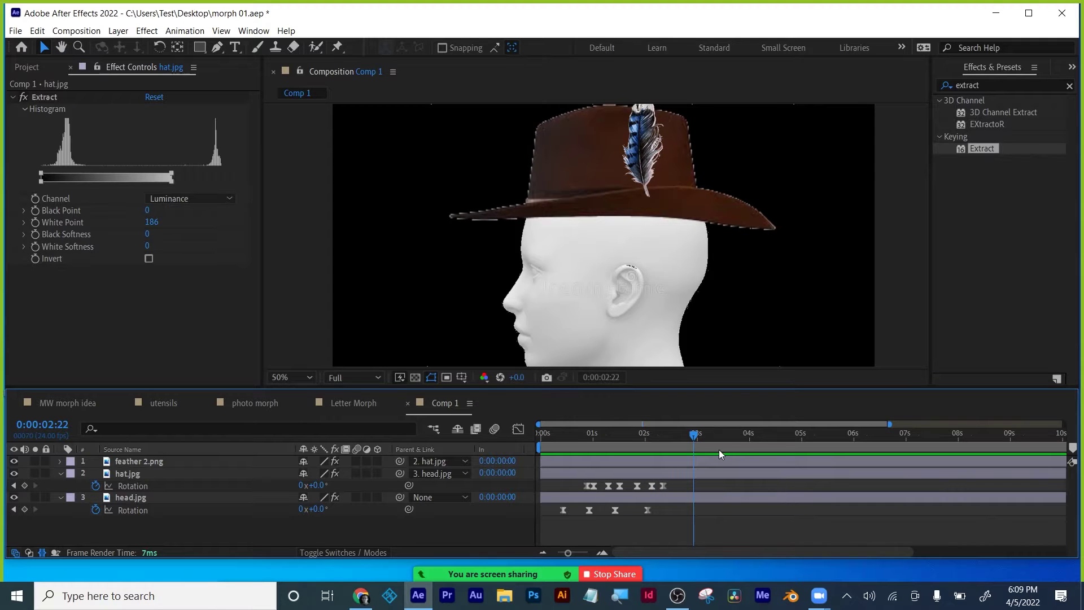
drag(729, 391, 742, 411)
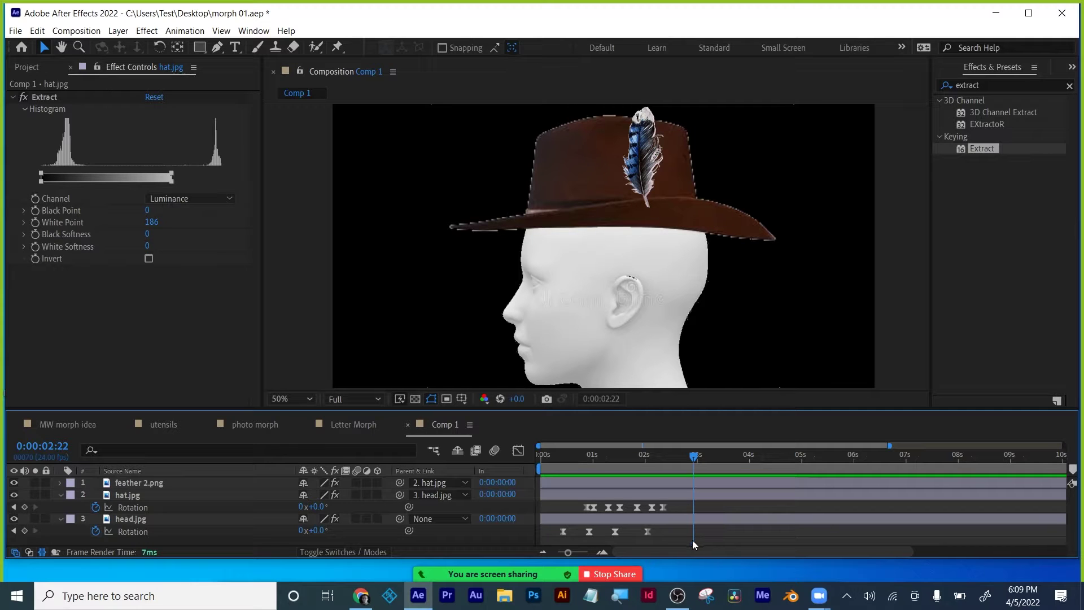
click(690, 482)
drag(566, 457, 592, 457)
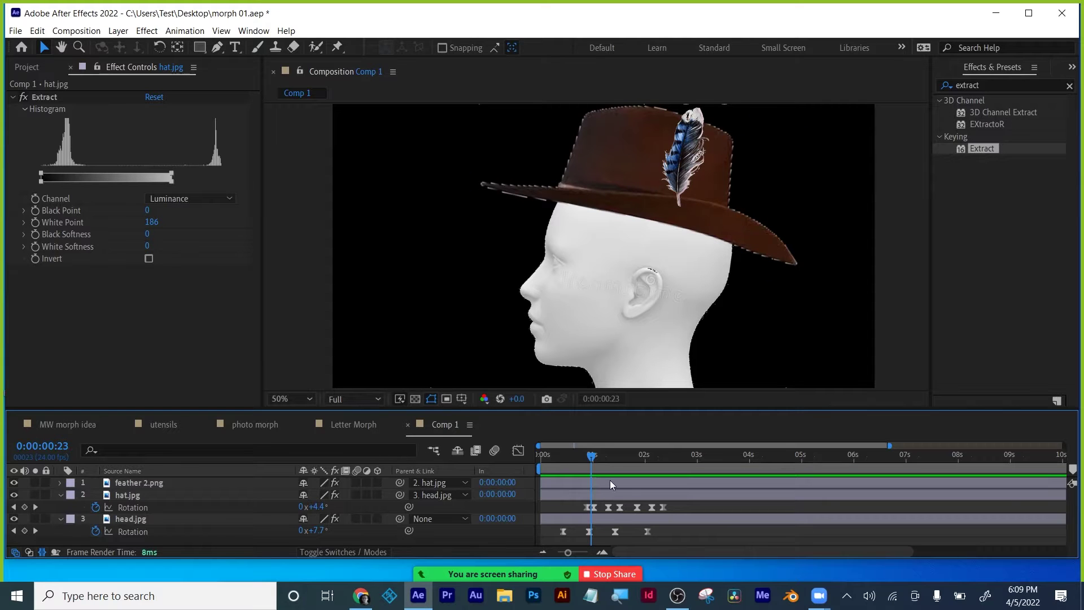
drag(594, 455, 668, 440)
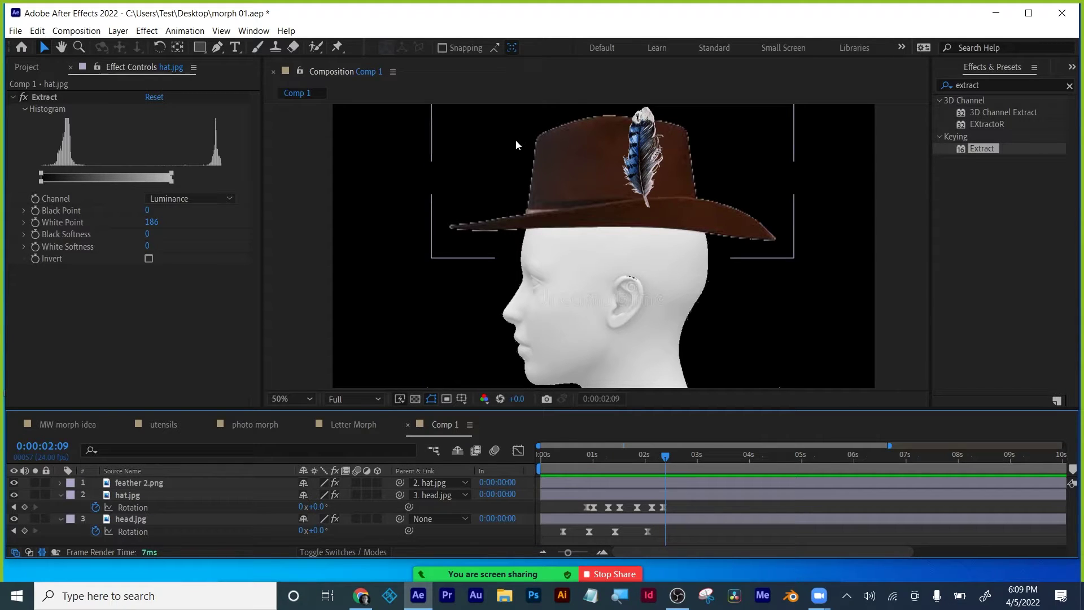
Step: Start the feather's rotation animation with a 0° keyframe at 0:00:00:22 and a -11° keyframe at 0:00:01:03
click(146, 482)
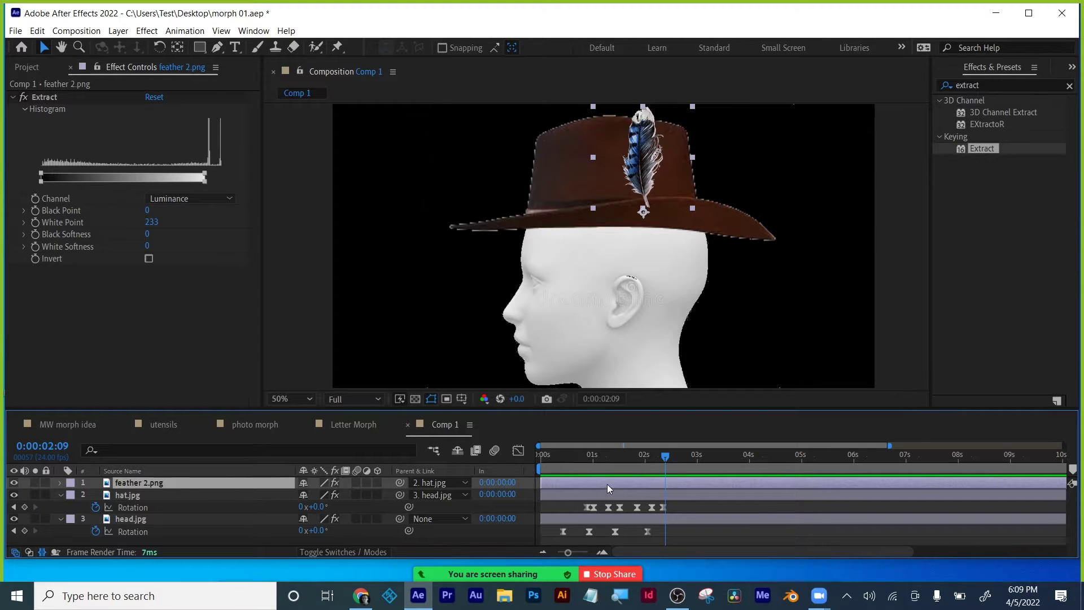
key(r)
click(581, 457)
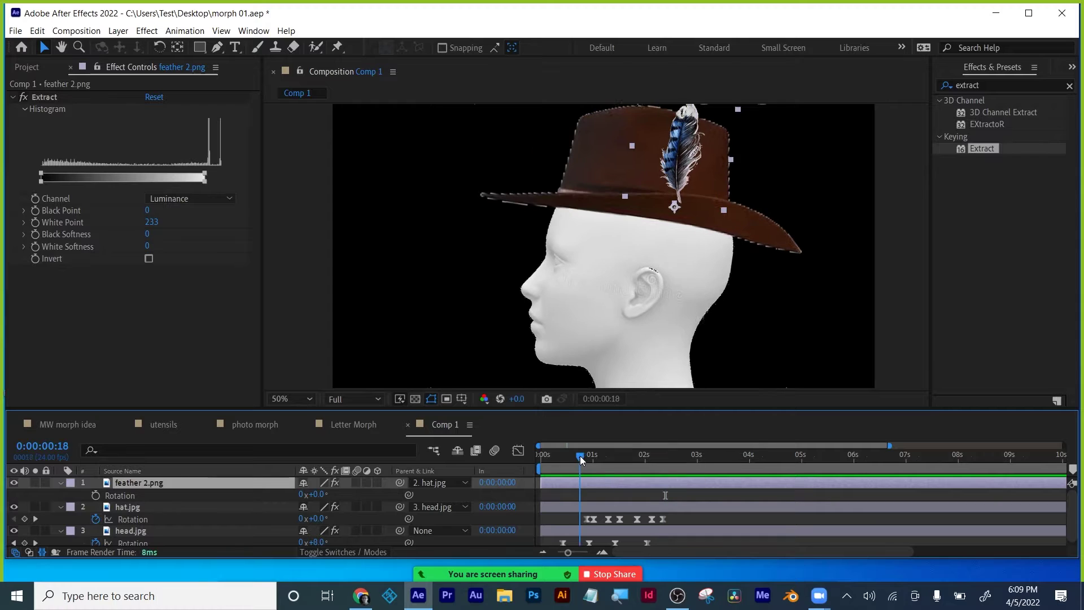
drag(580, 460, 589, 460)
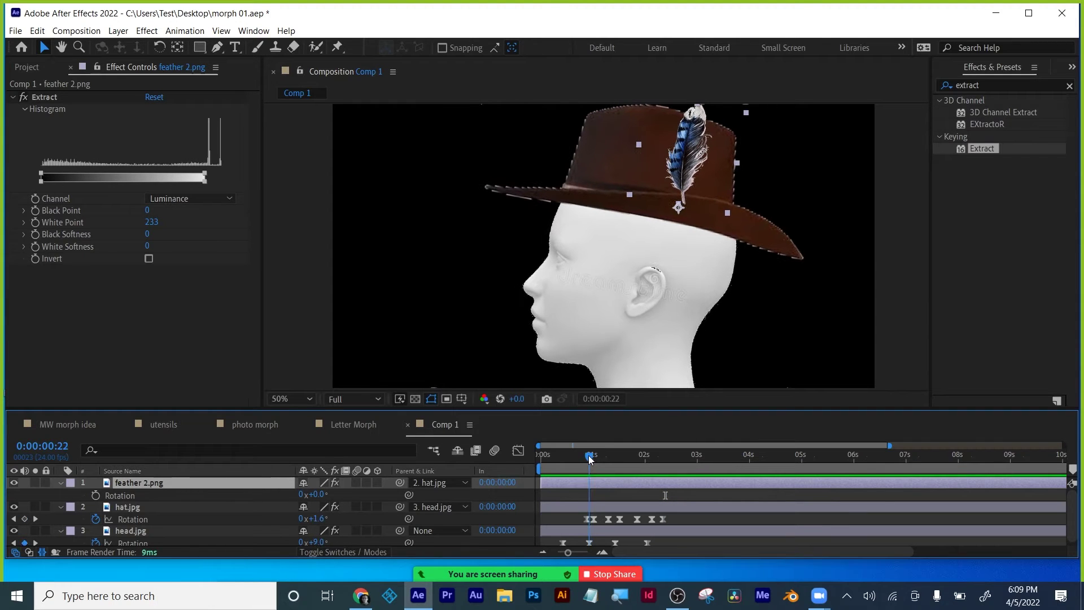
click(95, 495)
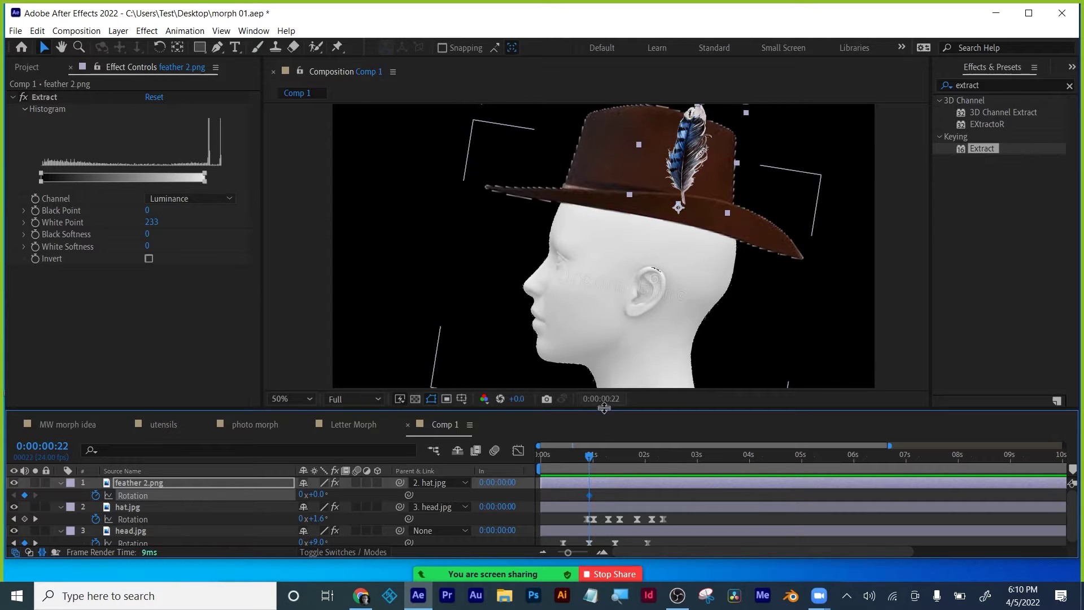
drag(591, 458, 600, 457)
drag(320, 495, 312, 493)
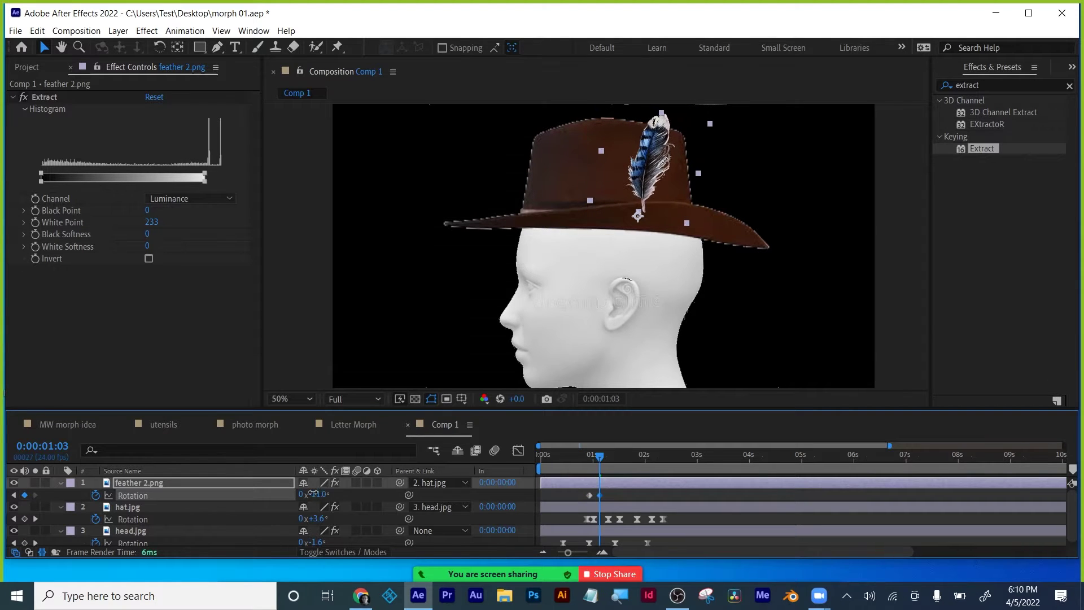
Step: Add feather rotation keyframes of 0° at 0:00:01:06 and 18° at 0:00:01:11
drag(587, 459, 608, 459)
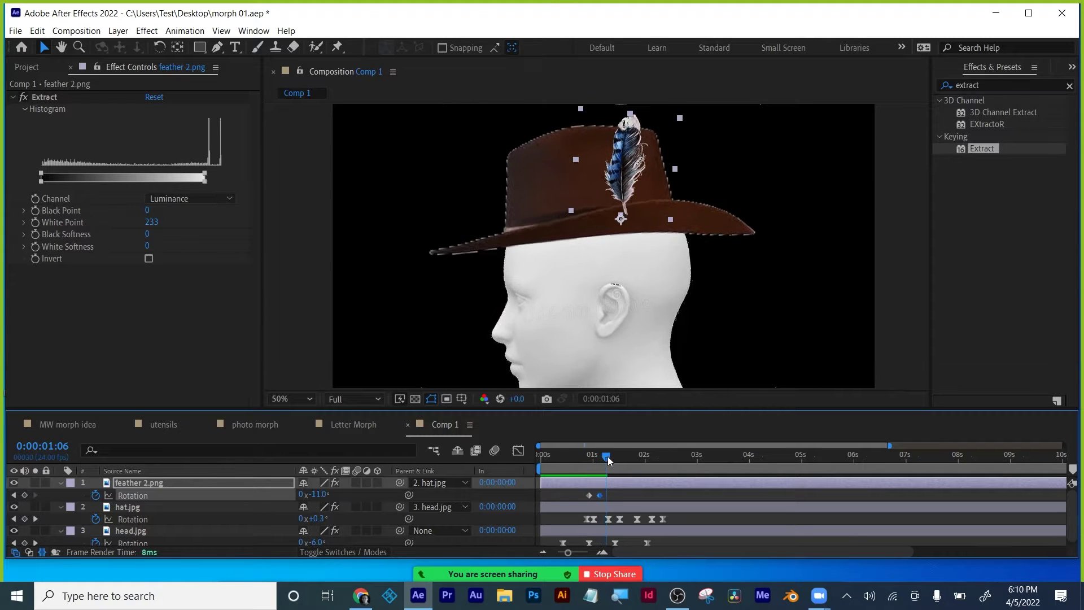
click(321, 494)
text(0)
key(Return)
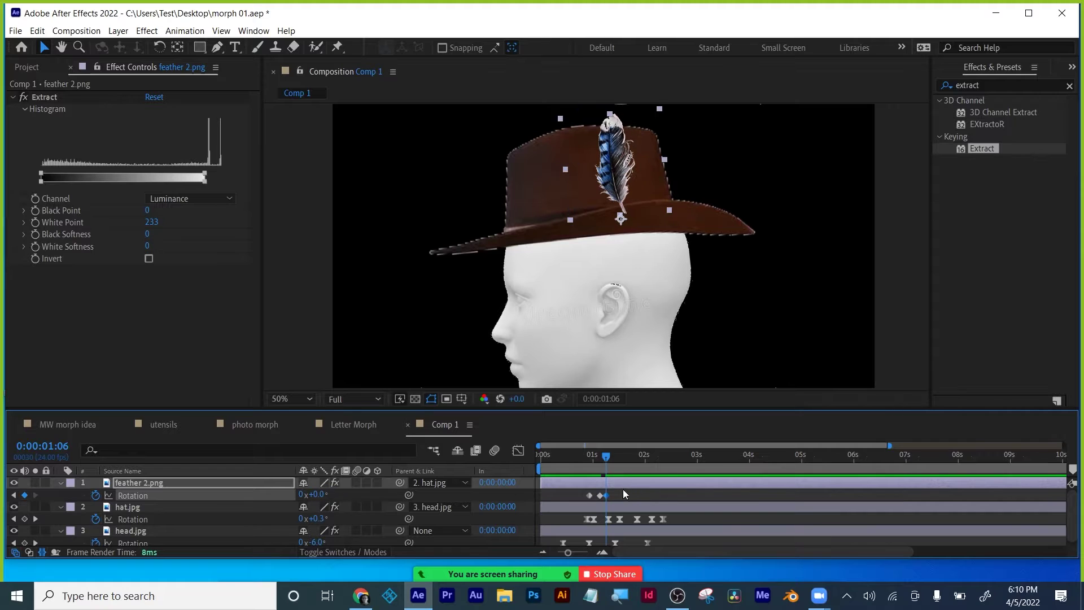
drag(606, 463, 617, 461)
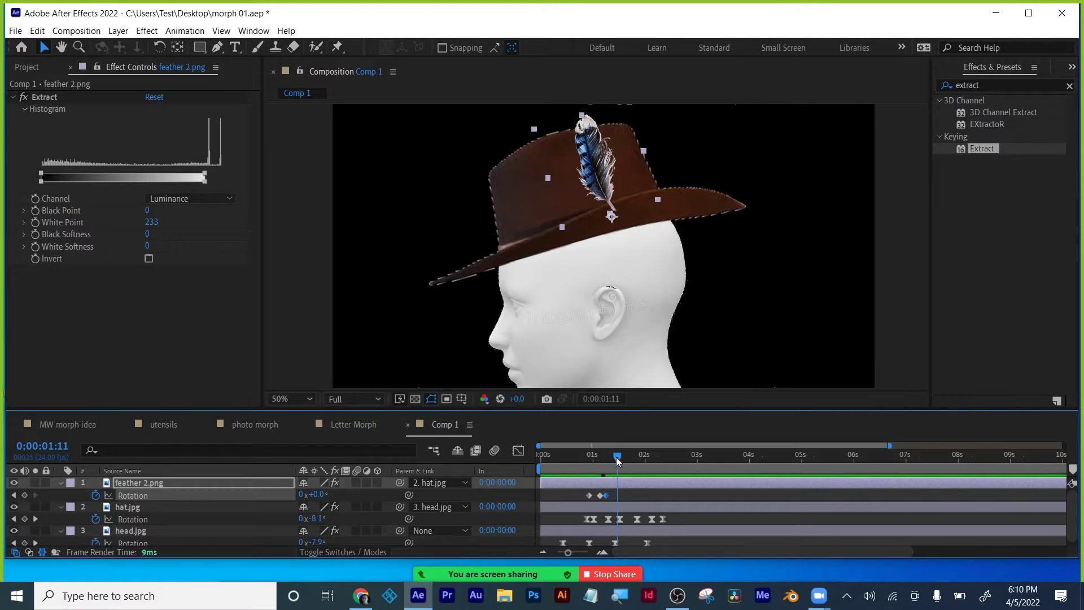
drag(320, 494, 340, 495)
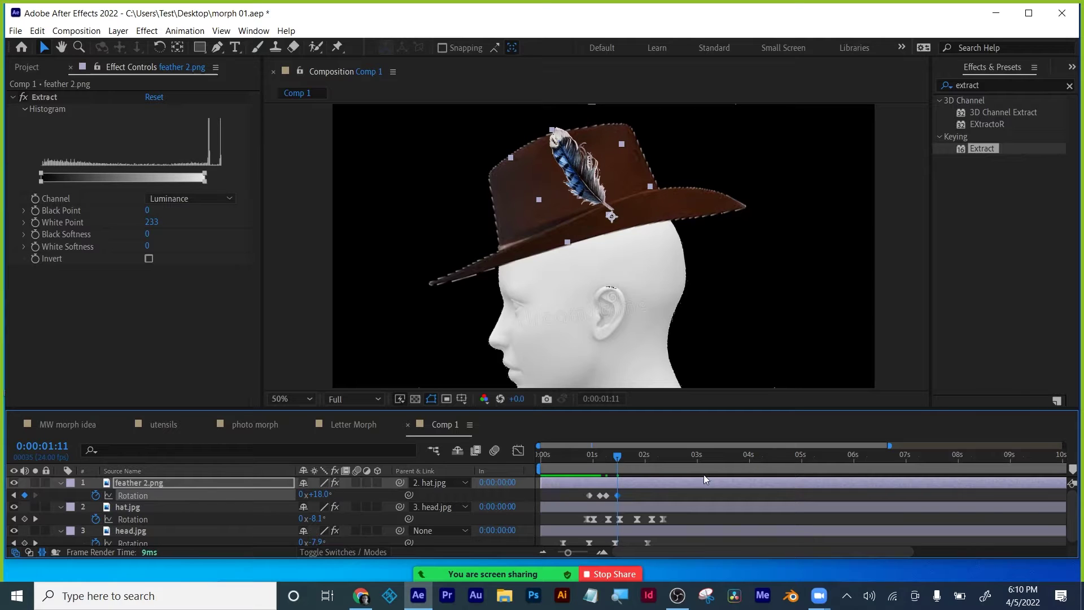
Step: Add feather rotation keyframes of 7° at 0:00:01:16 and -2° at 0:00:01:22
drag(619, 455, 628, 455)
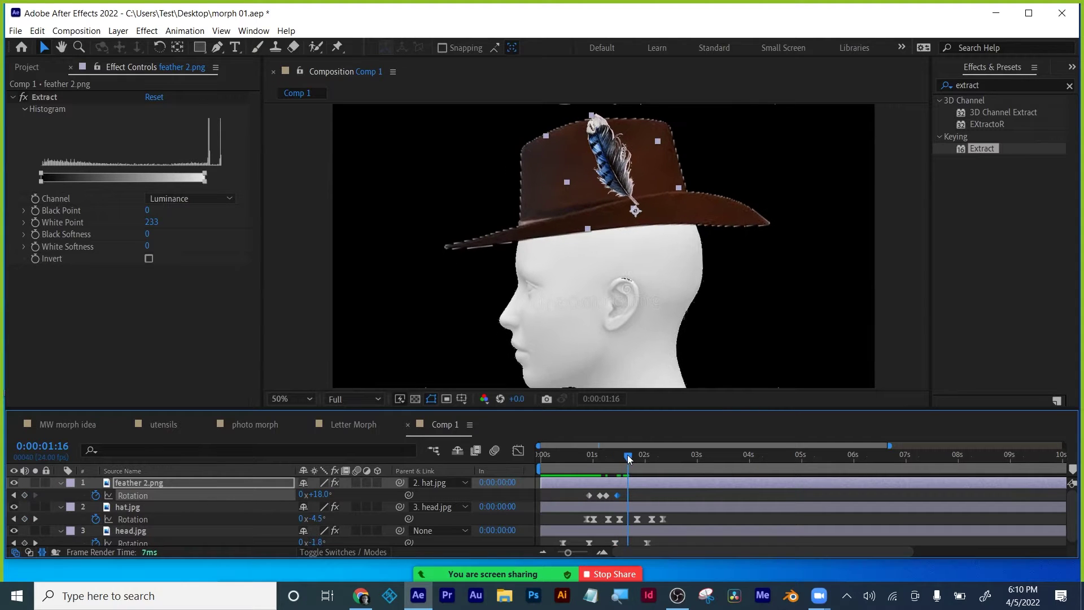
drag(318, 495, 313, 494)
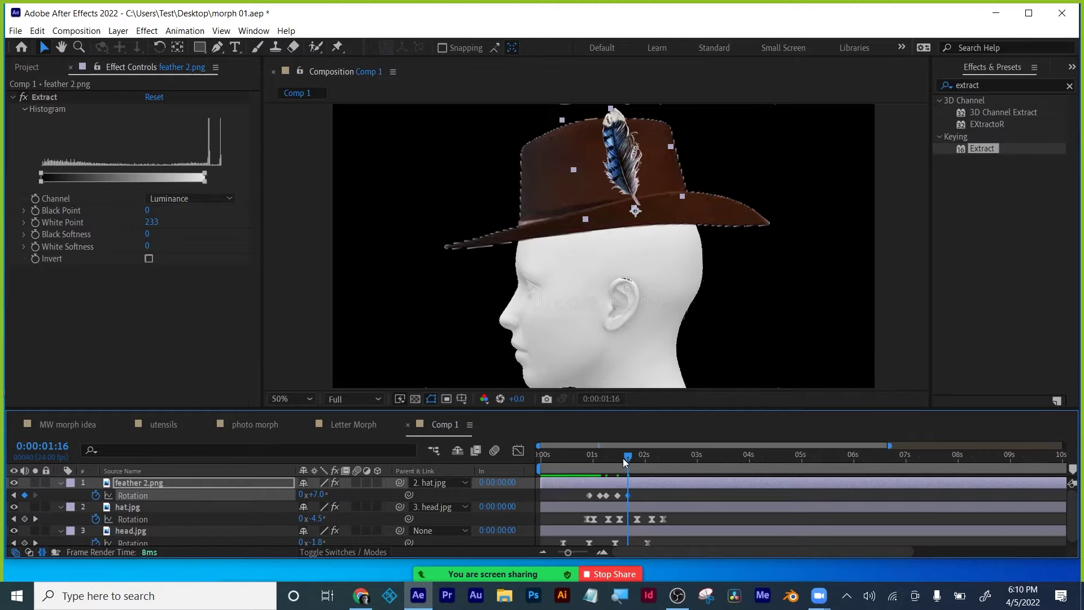
drag(623, 461, 642, 460)
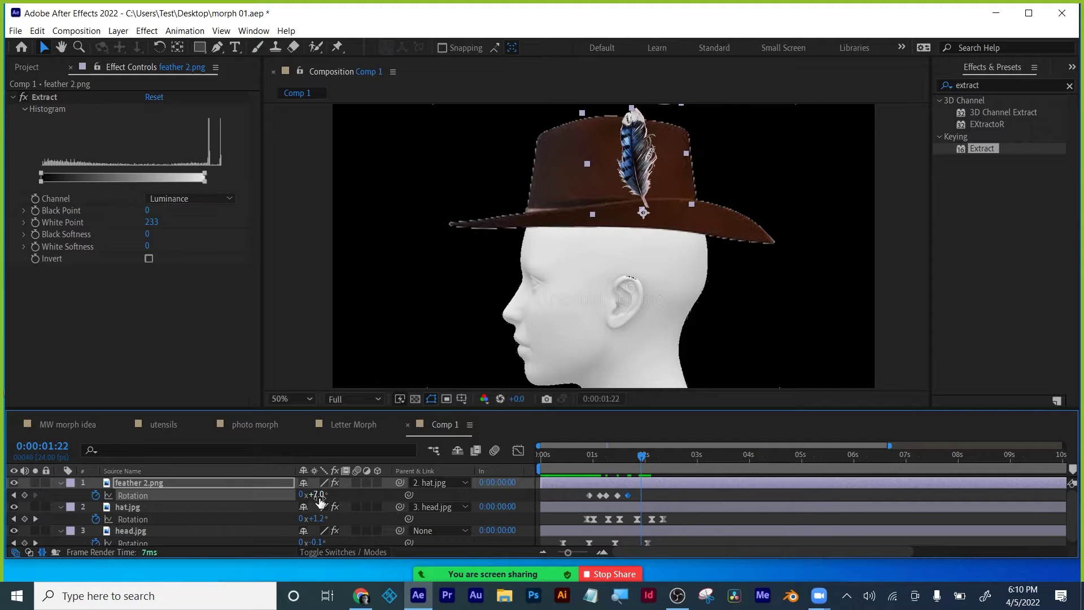
drag(320, 501, 317, 499)
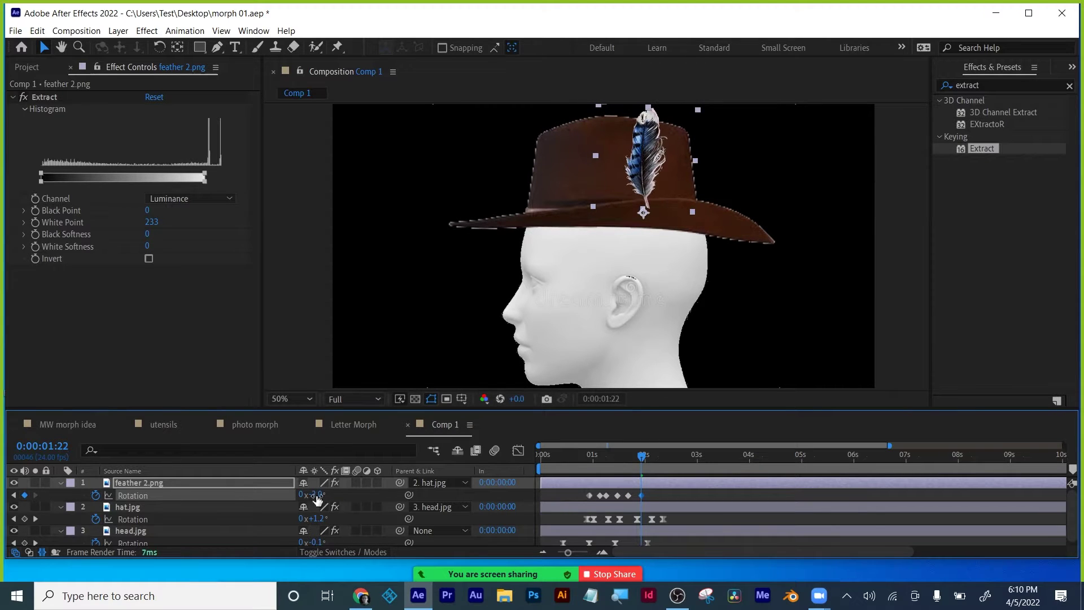
Step: Add feather rotation keyframes of -12° at 0:00:02:05 and 8° at 0:00:02:11
key(space)
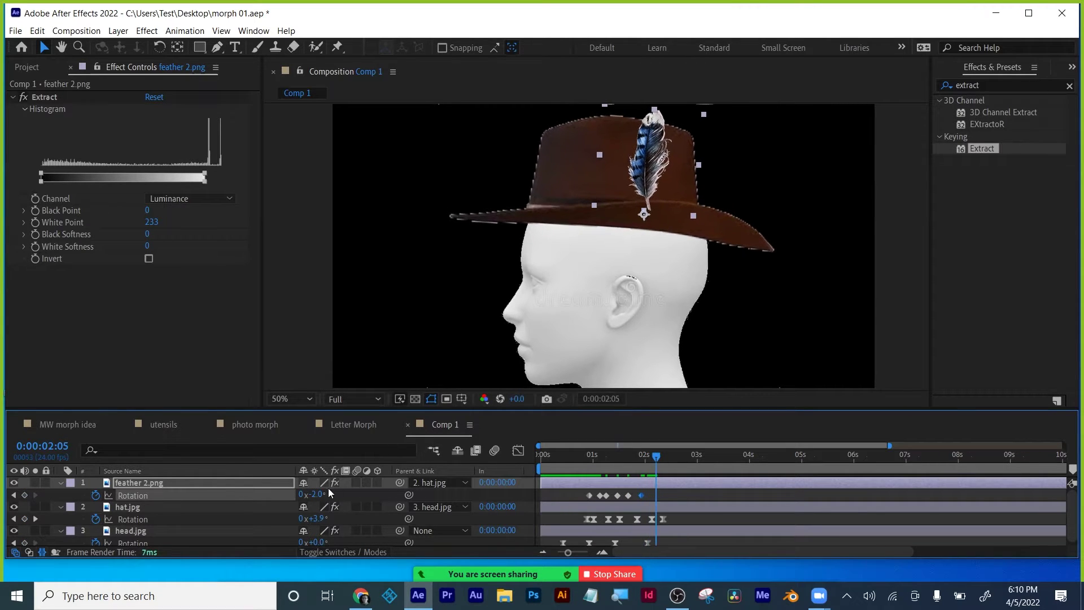
drag(329, 493, 312, 493)
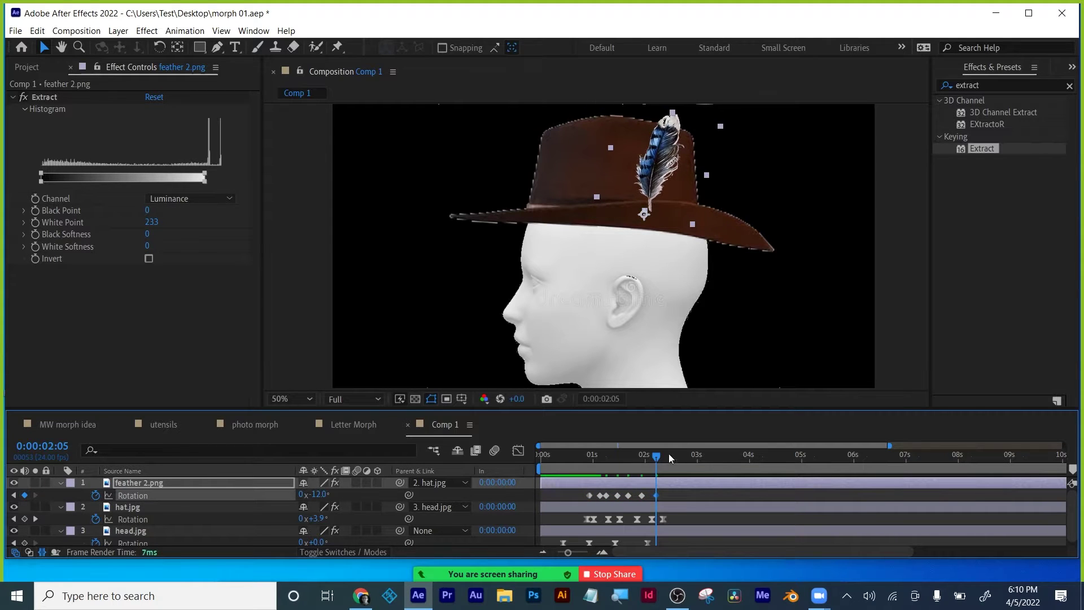
drag(655, 452, 670, 454)
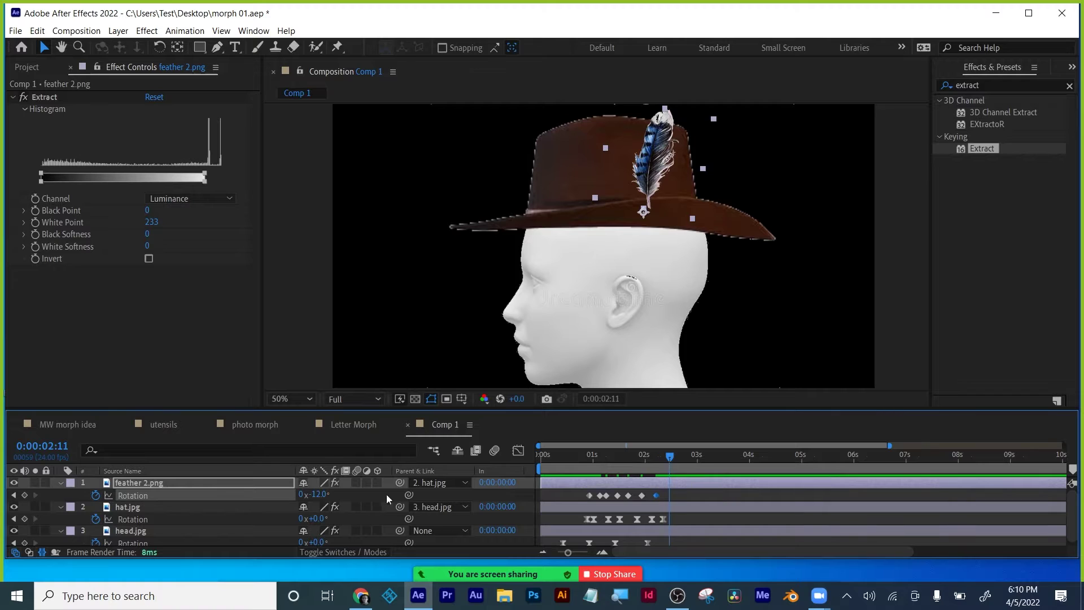
drag(323, 495, 334, 494)
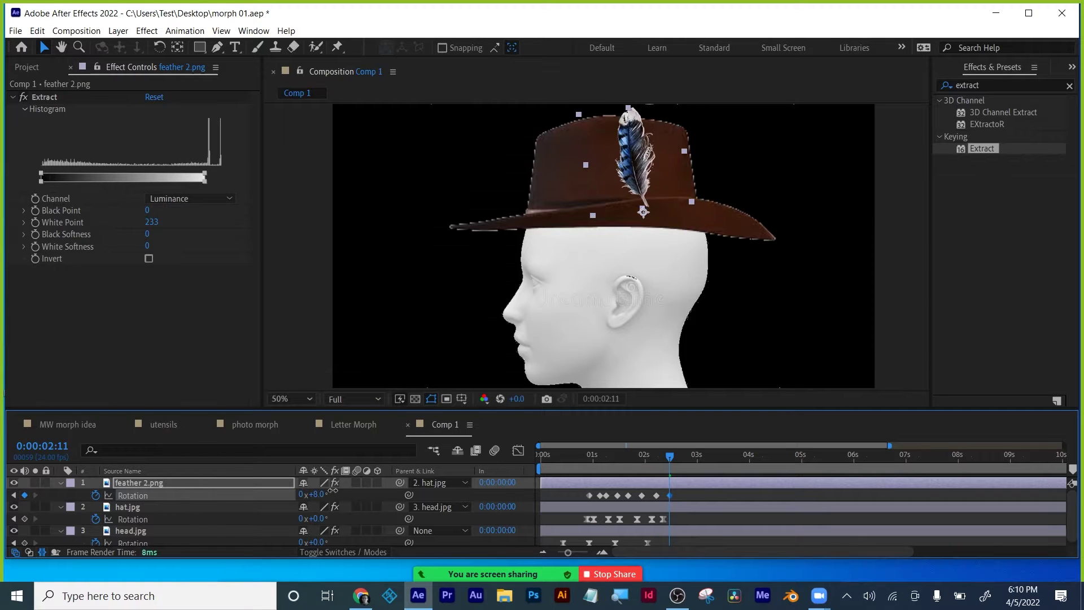
Step: Finish the feather's swing with a 0° rotation keyframe at 0:00:02:15
drag(670, 455, 680, 456)
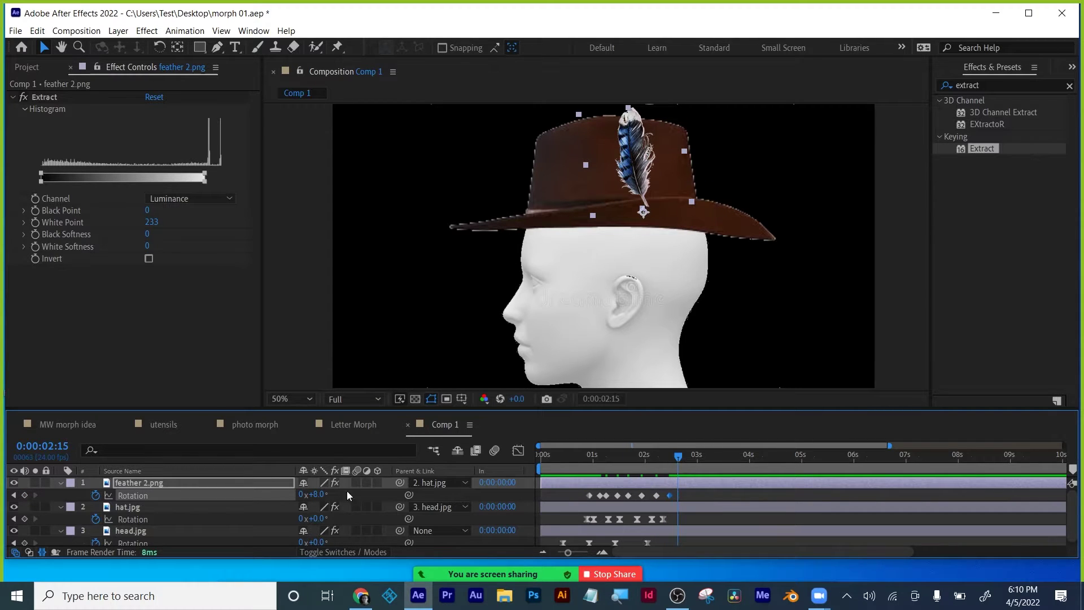
click(320, 496)
text(0)
key(Return)
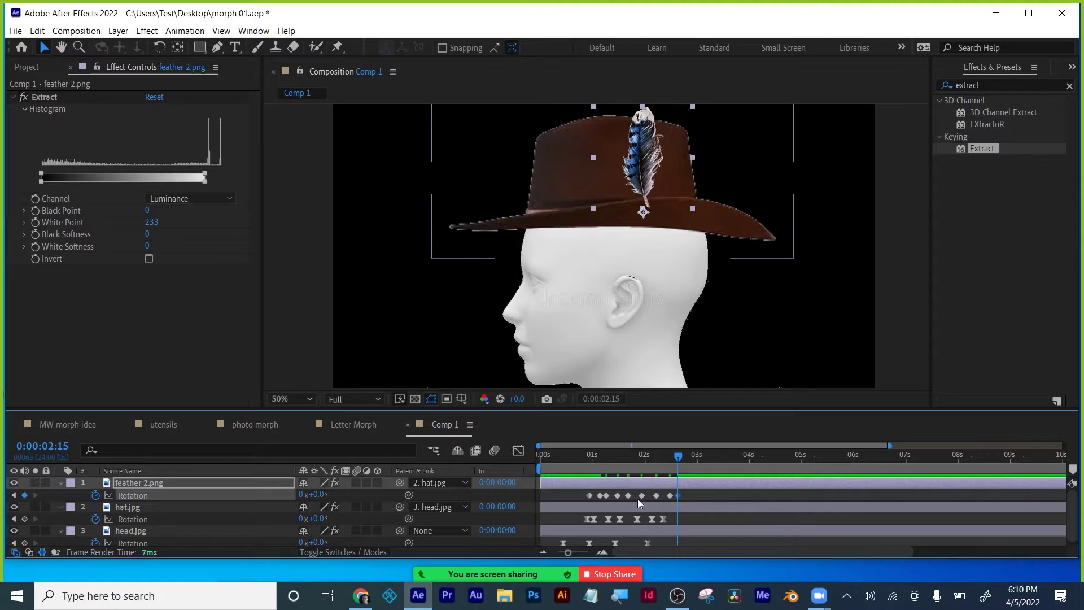
Step: Apply Easy Ease to all of the feather's rotation keyframes
drag(704, 490, 587, 497)
right_click(587, 497)
mouse_move(706, 488)
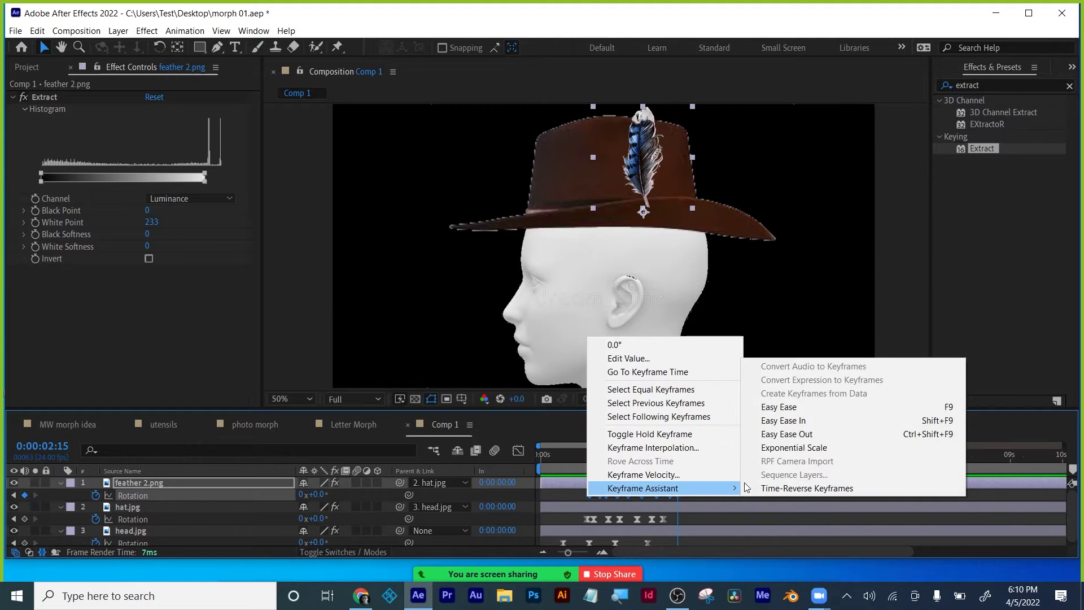
click(801, 408)
click(727, 541)
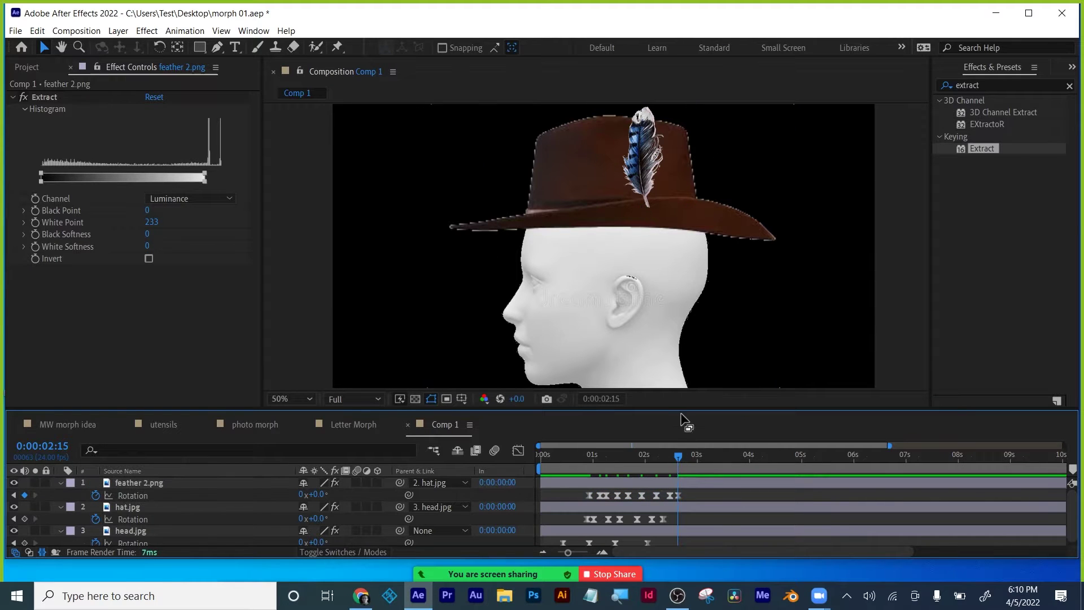
Step: Enlarge the timeline area and fit the whole composition in the viewer
drag(682, 408, 677, 390)
click(299, 381)
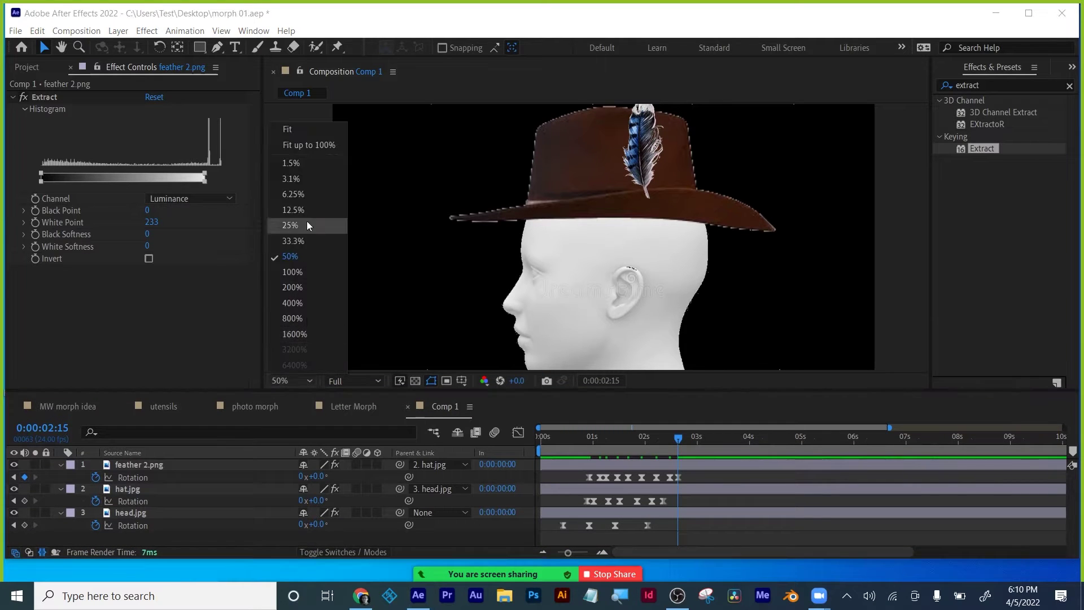
click(301, 133)
Step: Preview the combined head, hat and feather animation from the start
click(571, 443)
key(space)
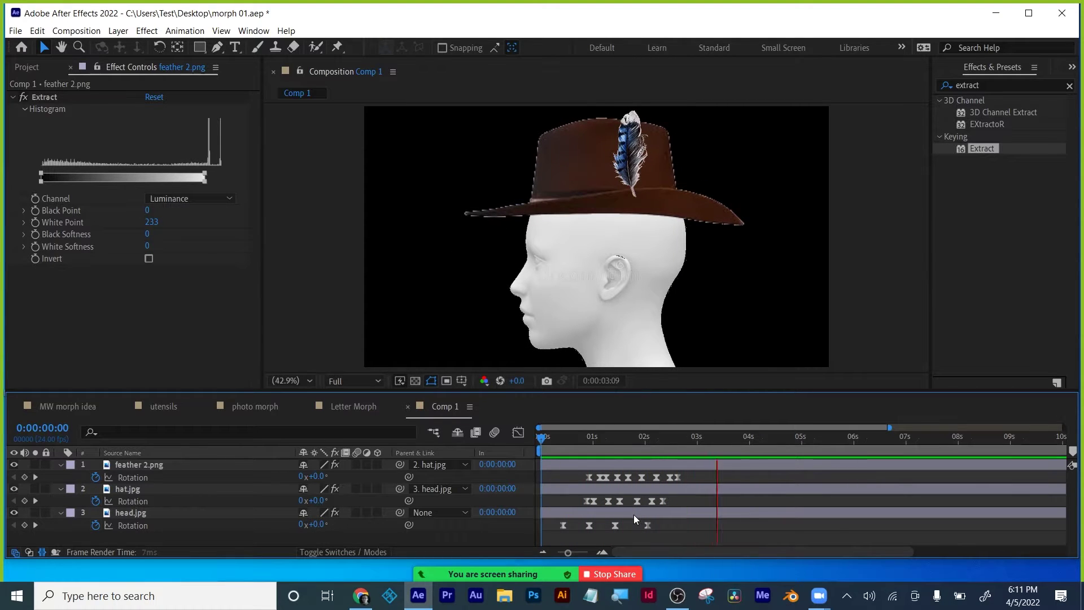
key(space)
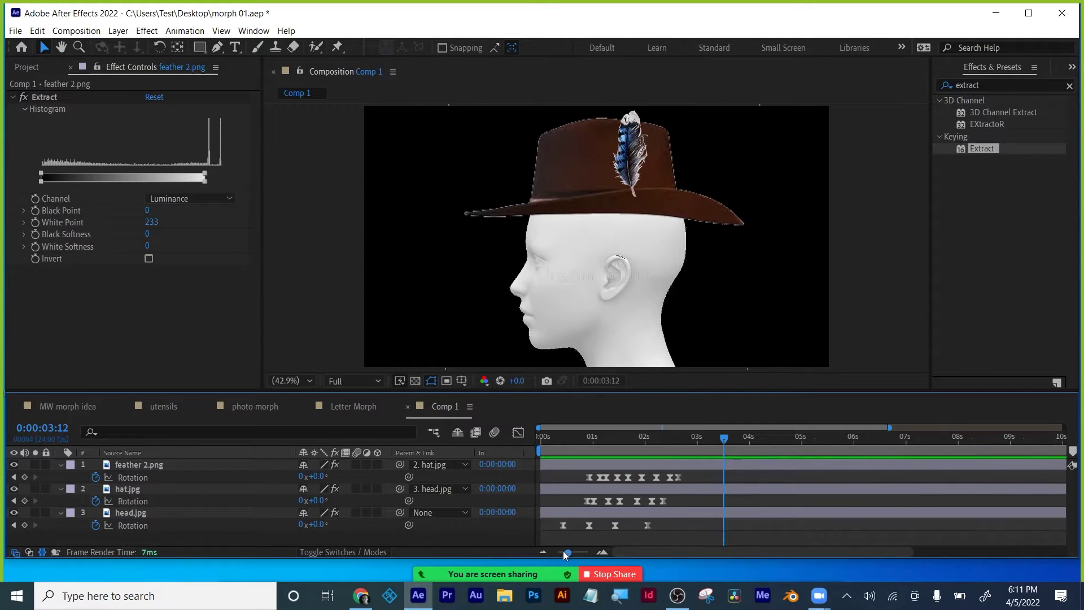
Step: Shorten the work area to end just past 3 seconds and return to the start to preview it
click(542, 551)
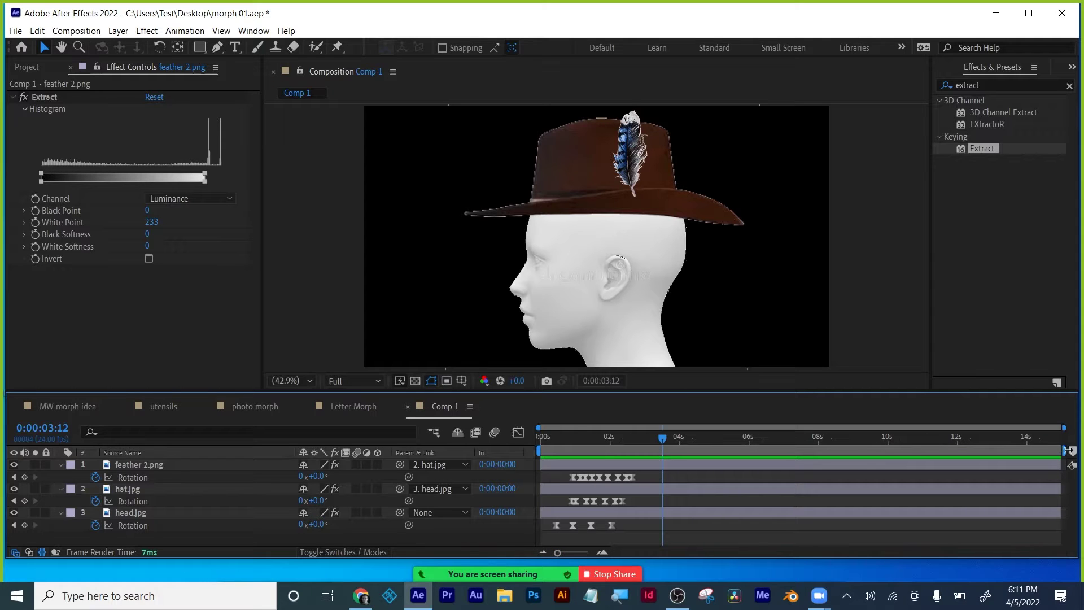
drag(1067, 450, 657, 450)
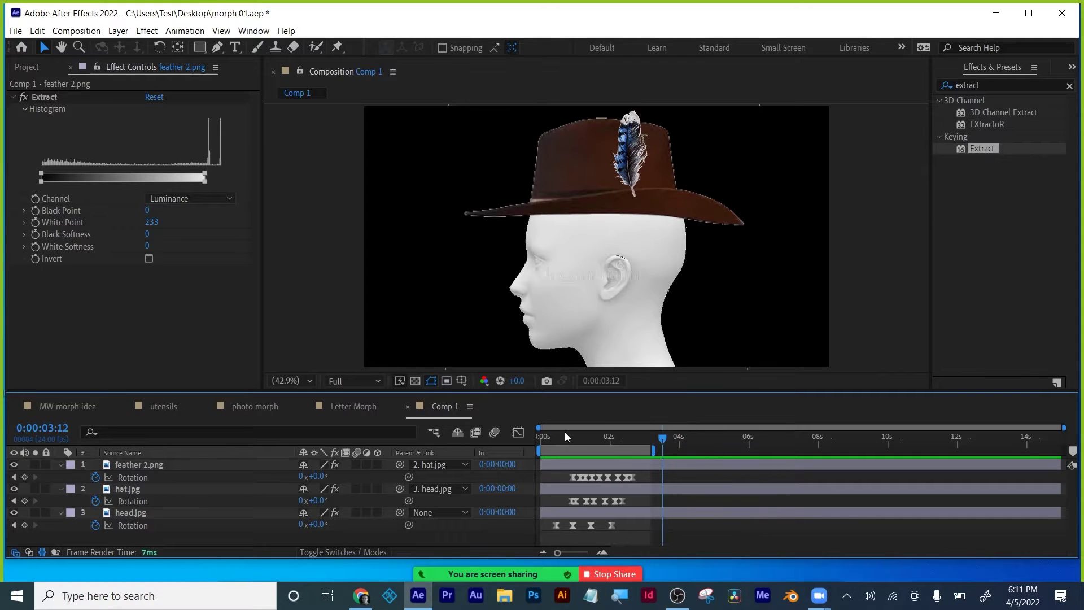
drag(565, 432, 540, 428)
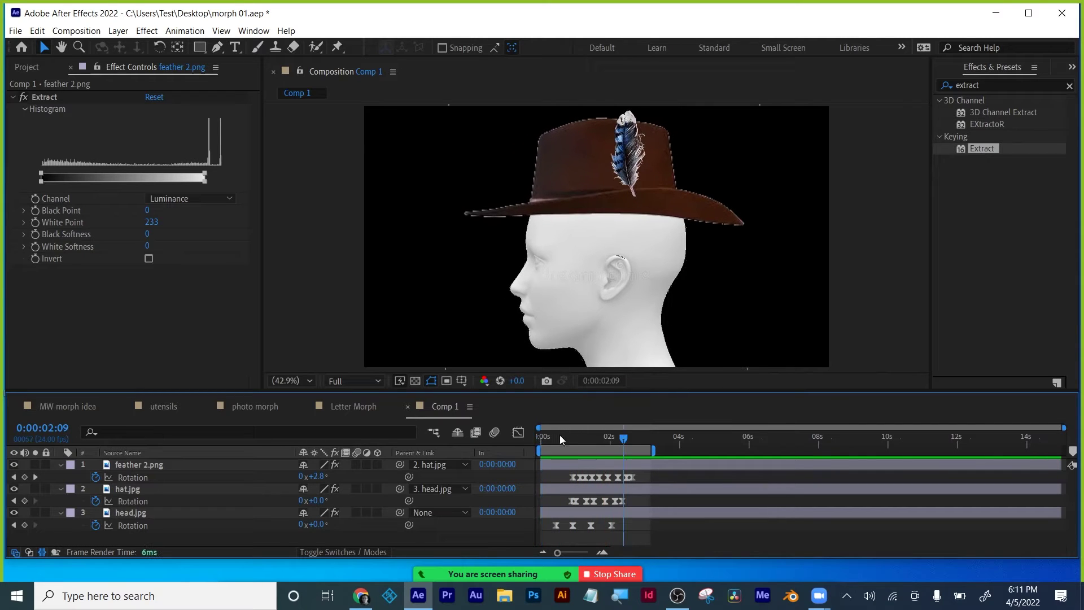
Step: Reveal the head's Scale property and start its animation with a 156% keyframe shortly before 0:00:00:20
drag(551, 436, 555, 436)
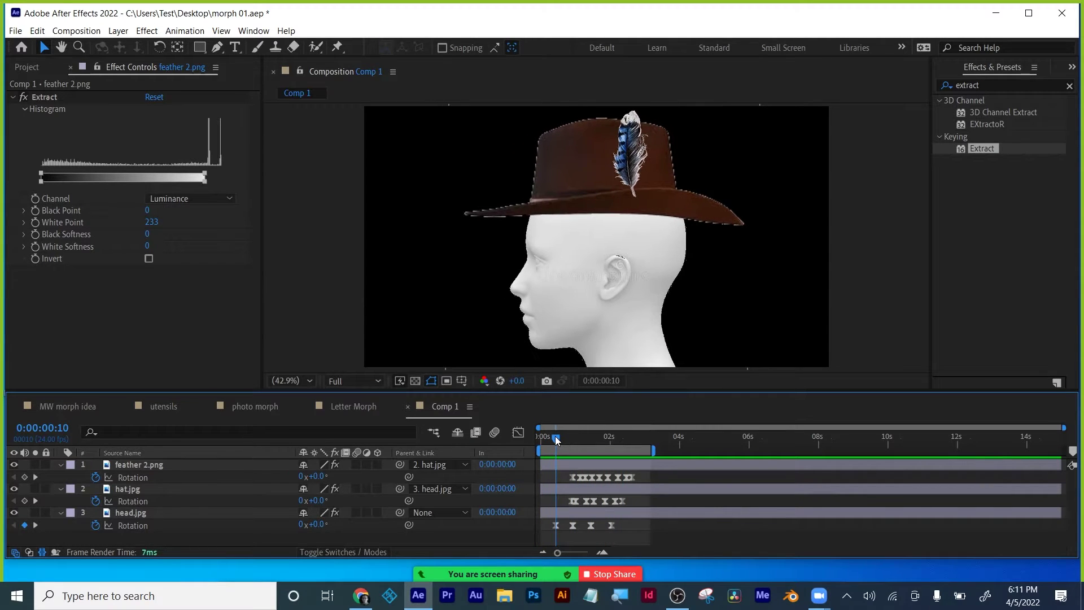
click(123, 513)
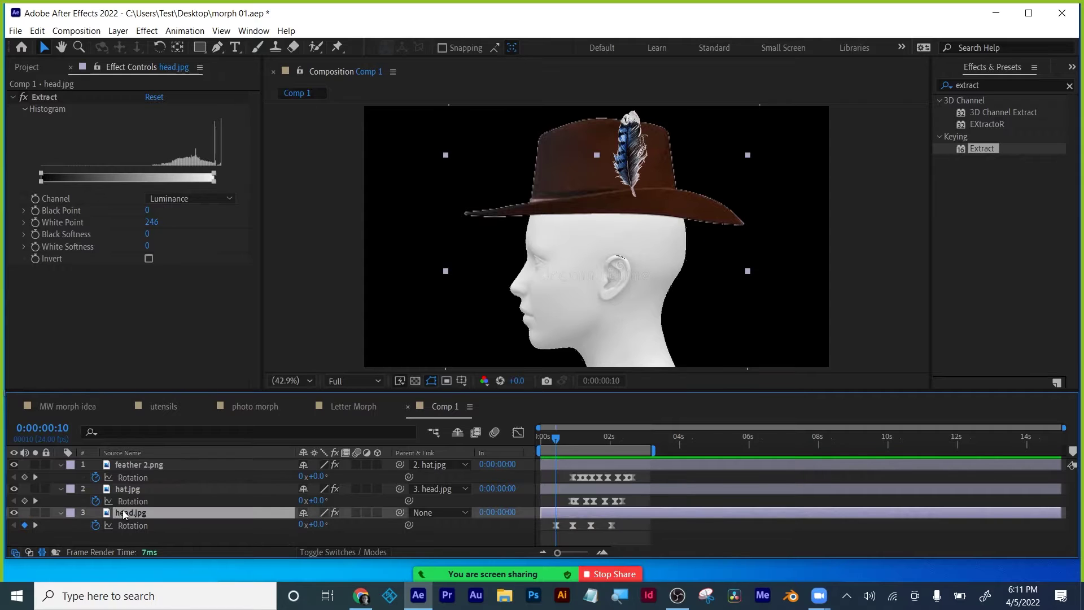
key(s)
drag(560, 437, 570, 437)
key(alt+shift+s)
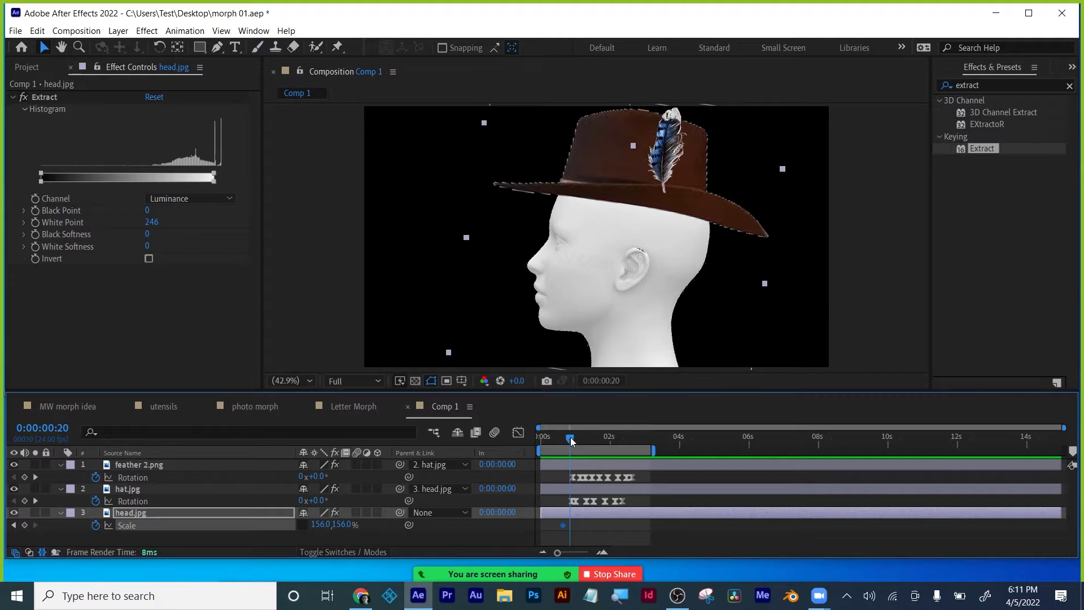
click(342, 524)
text(186)
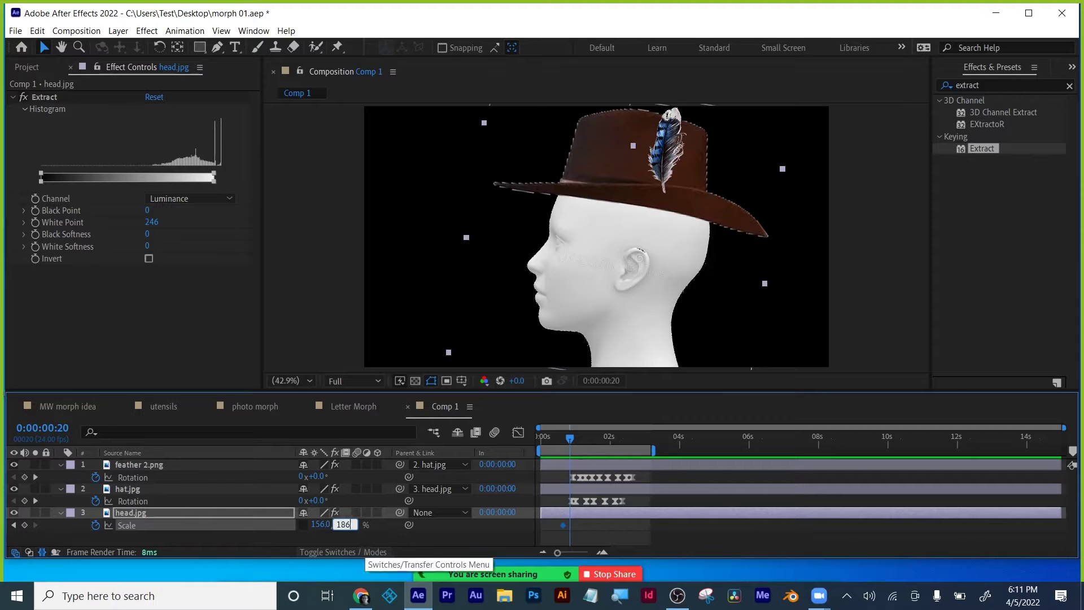
key(Return)
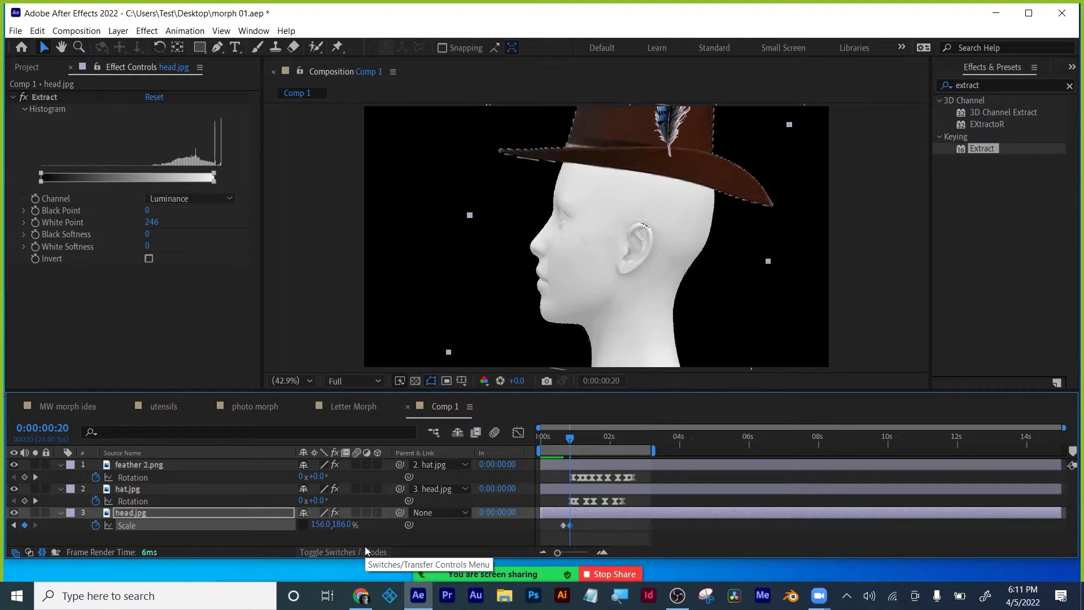
Step: Stretch the head at 0:00:00:20 with a scale keyframe of 146% width and 166% height
click(341, 525)
text(166)
key(Return)
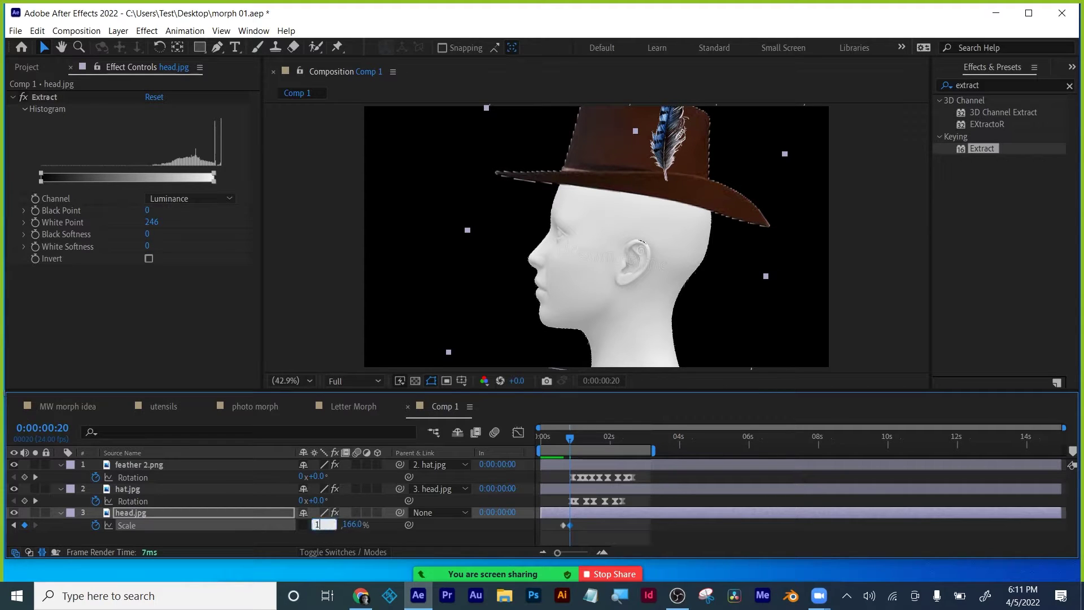
text(146)
key(Return)
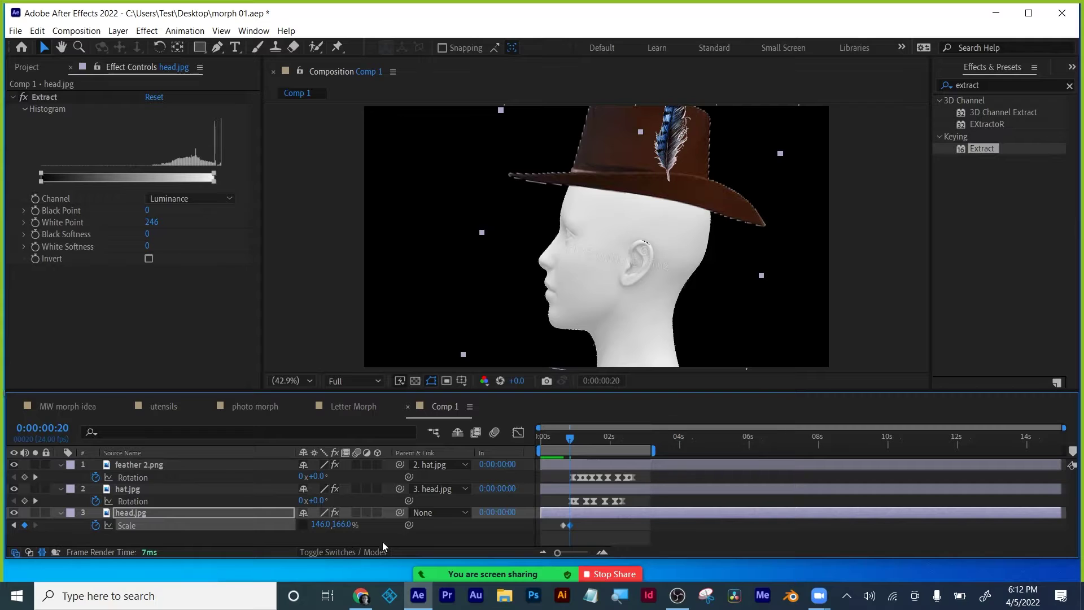
Step: Return the head to 156% width and height with a scale keyframe at 0:00:00:23
drag(571, 439, 574, 439)
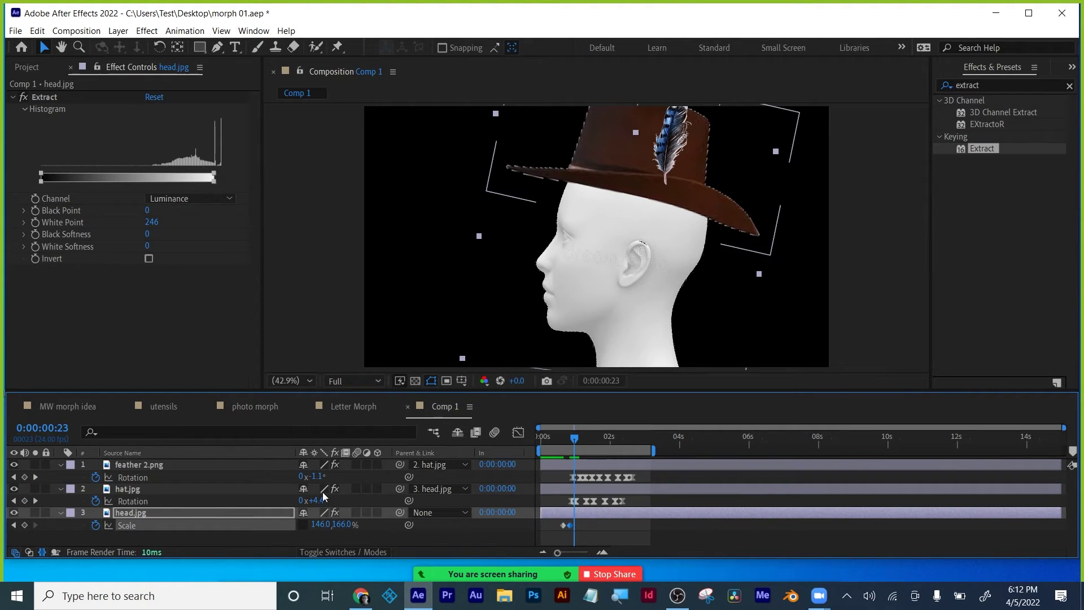
click(321, 526)
text(1)
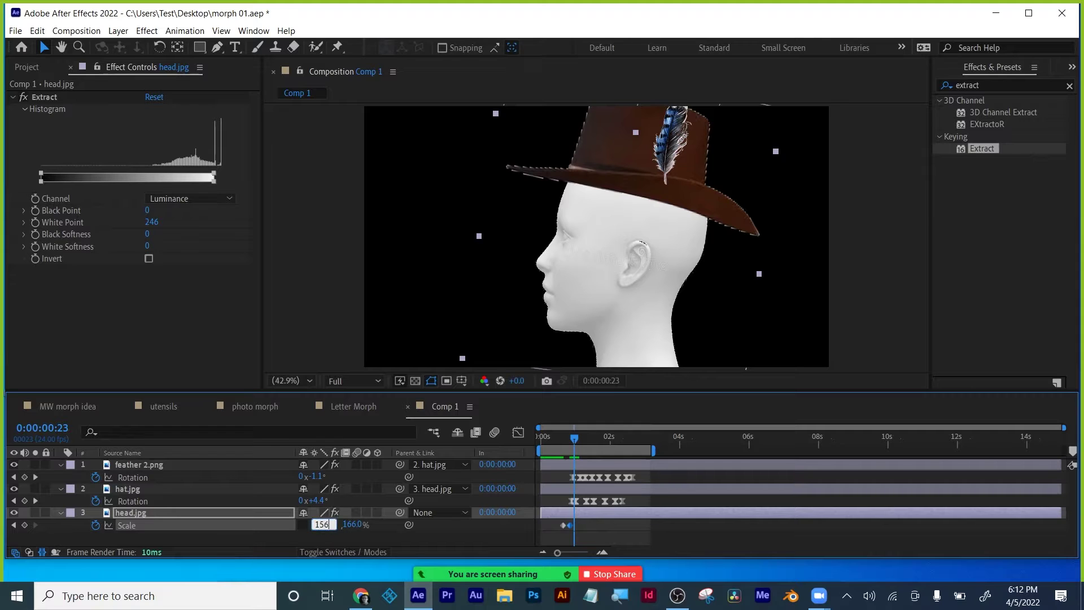
key(Return)
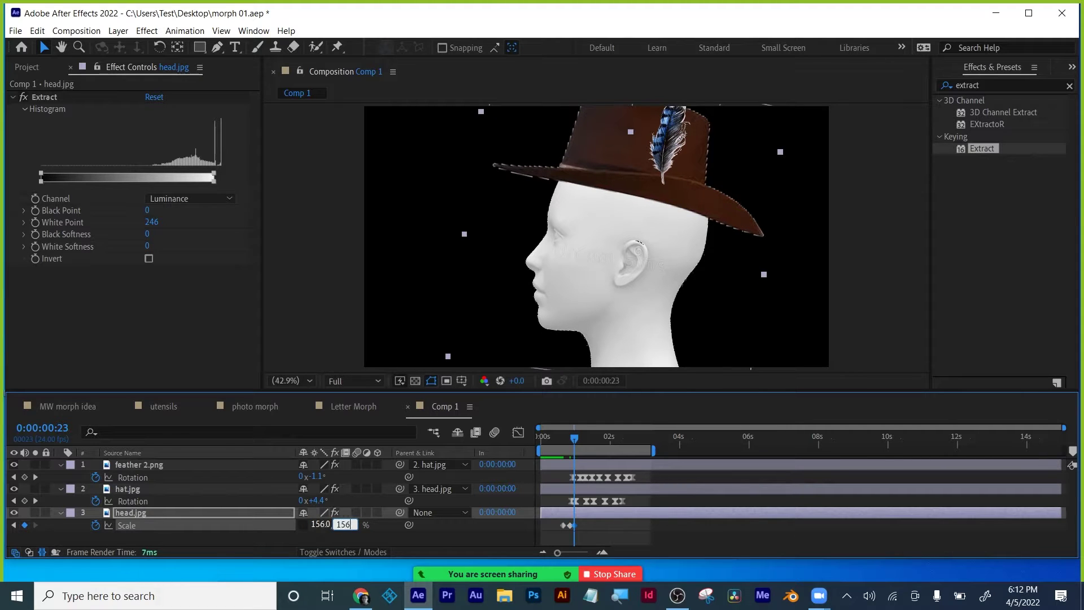
Step: Check the head's stretch in playback and add a scale keyframe holding 156% at 0:00:01:04
drag(574, 439, 555, 440)
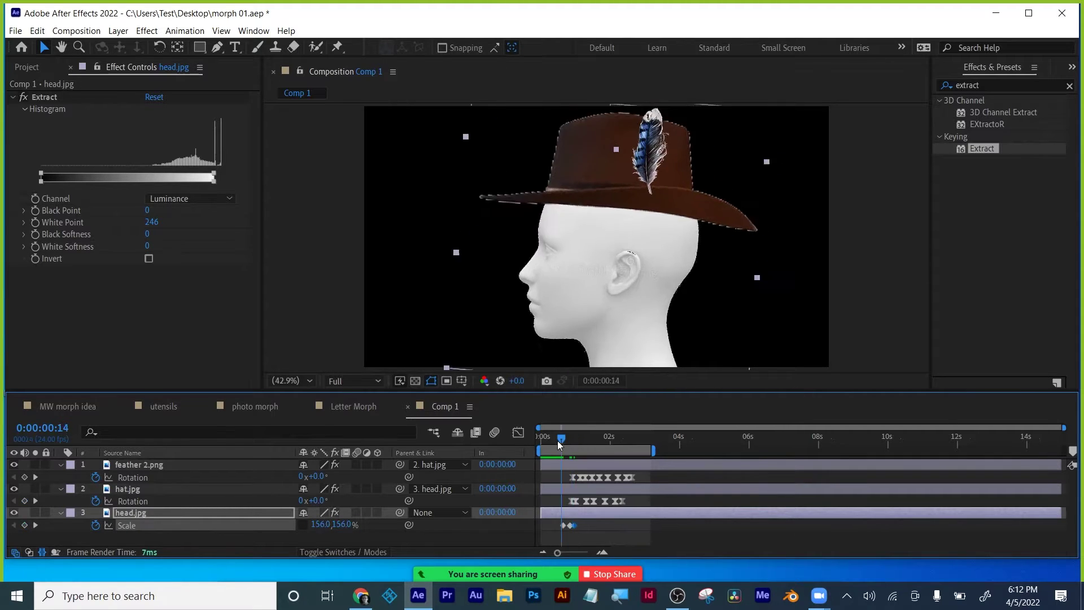
key(space)
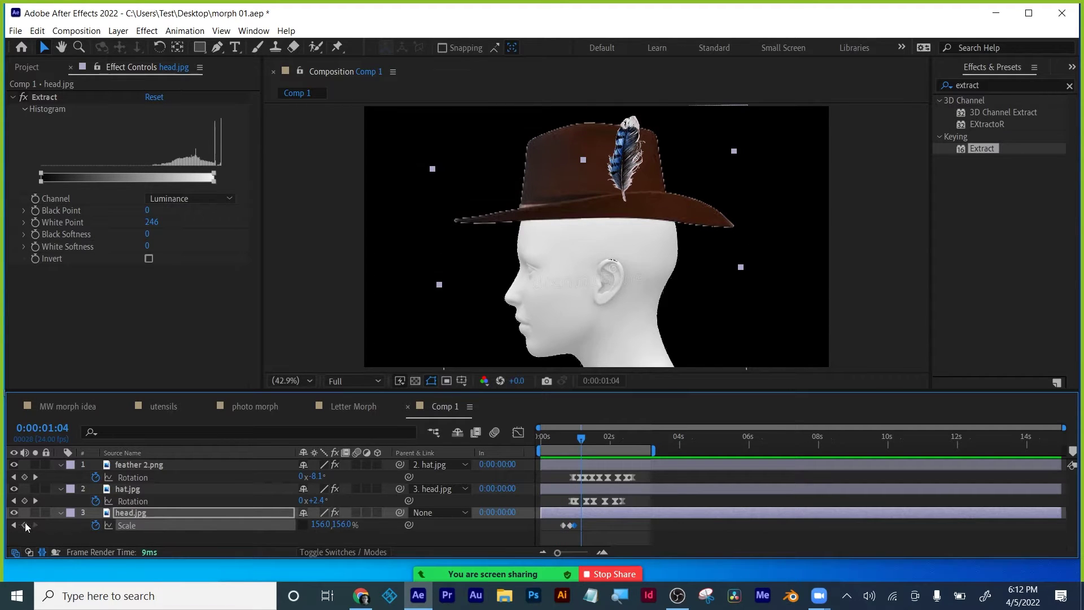
click(584, 440)
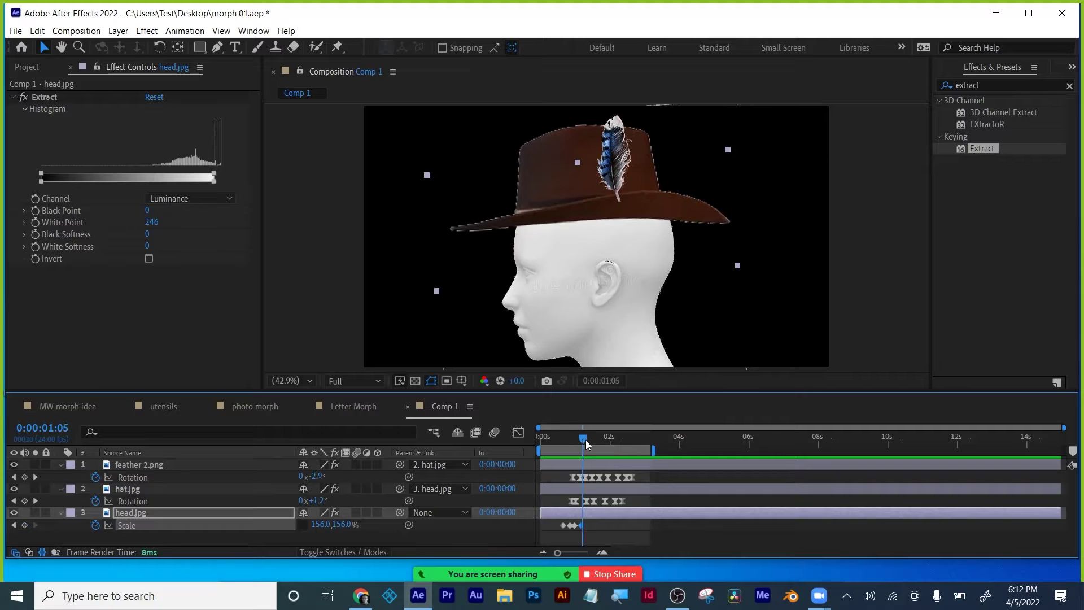
Step: Squash the head at 0:00:01:08 with a scale keyframe of 166% width and 146% height
click(589, 442)
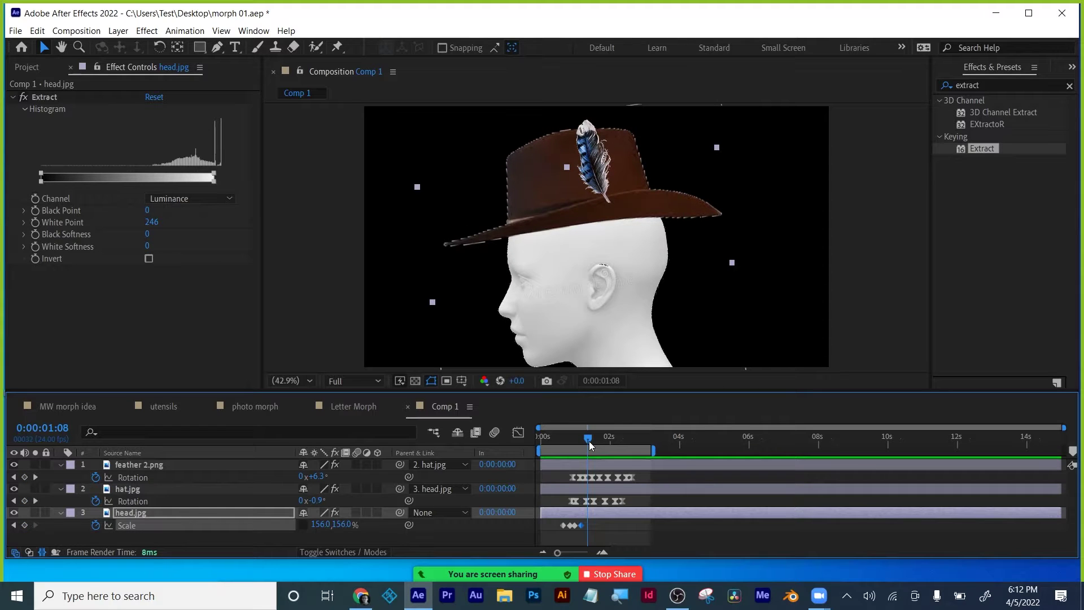
click(321, 525)
text(166)
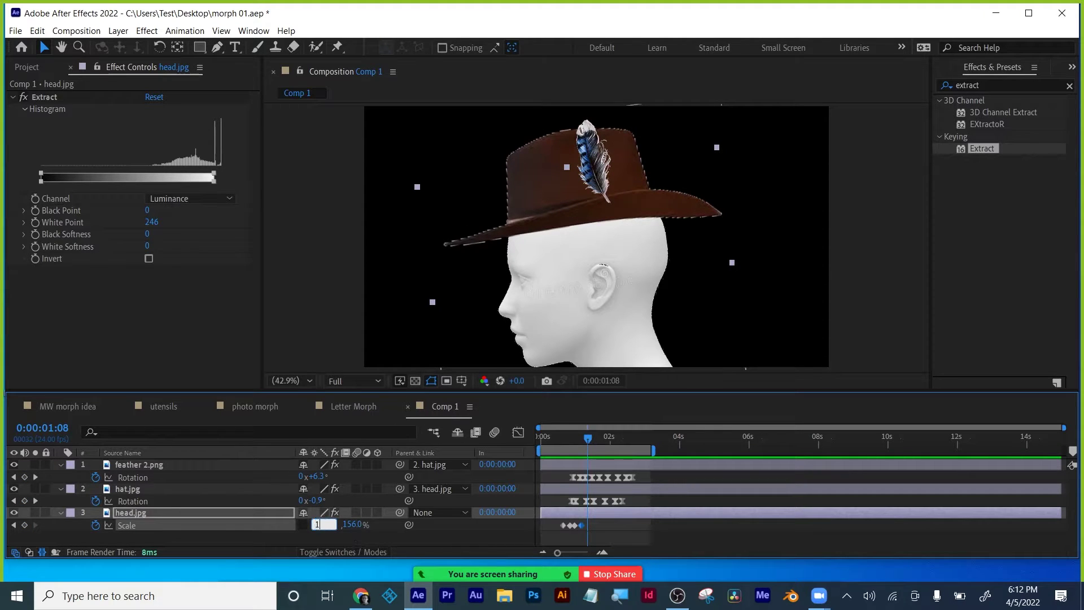
key(Tab)
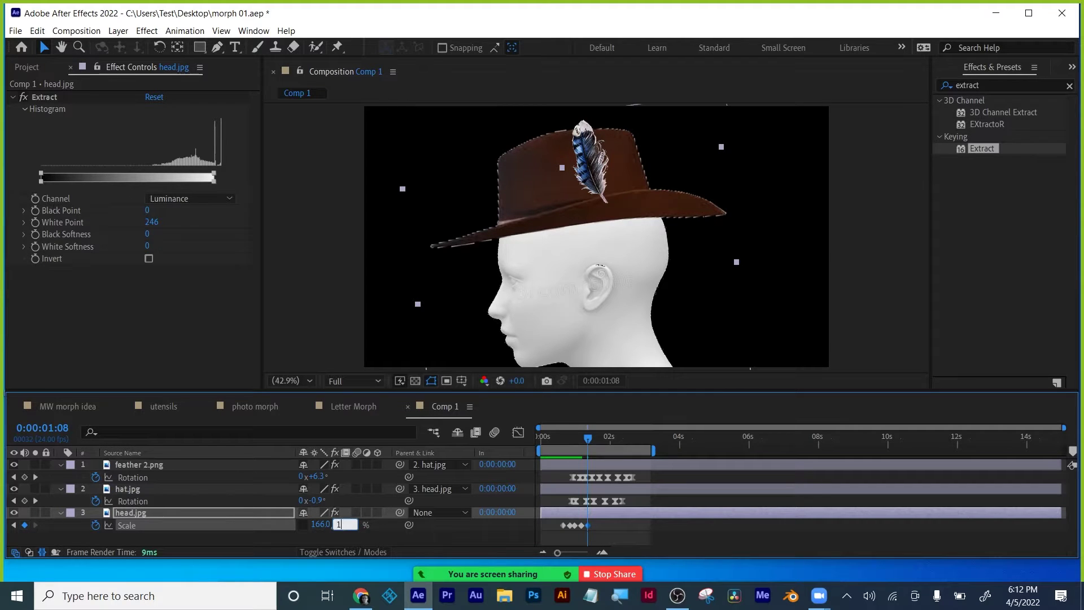
text(146)
key(Tab)
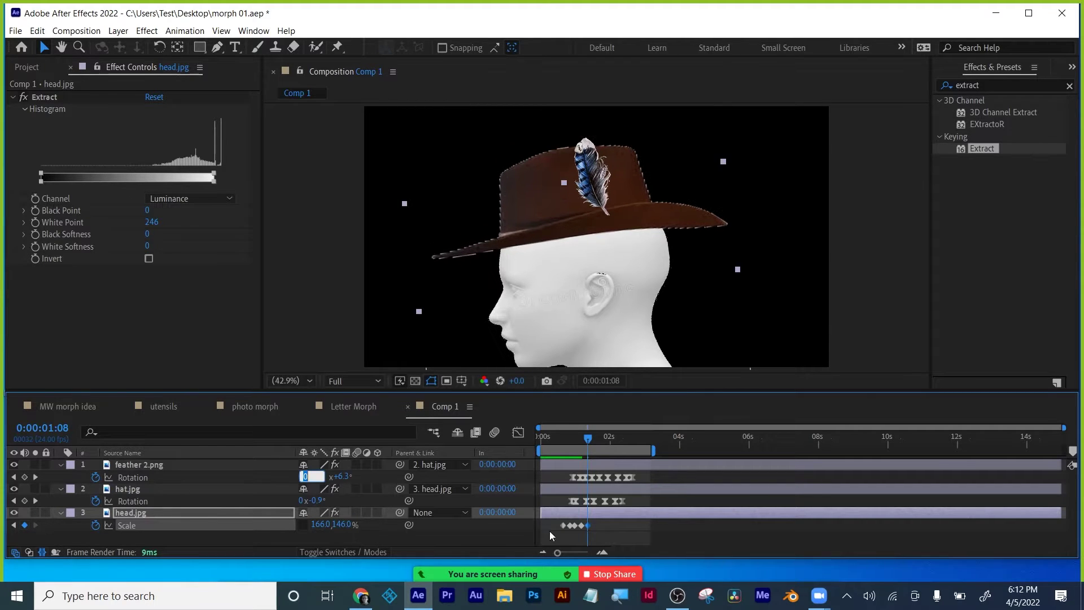
Step: Return the head to 156% width and height with a scale keyframe at 0:00:01:14
drag(587, 440, 595, 437)
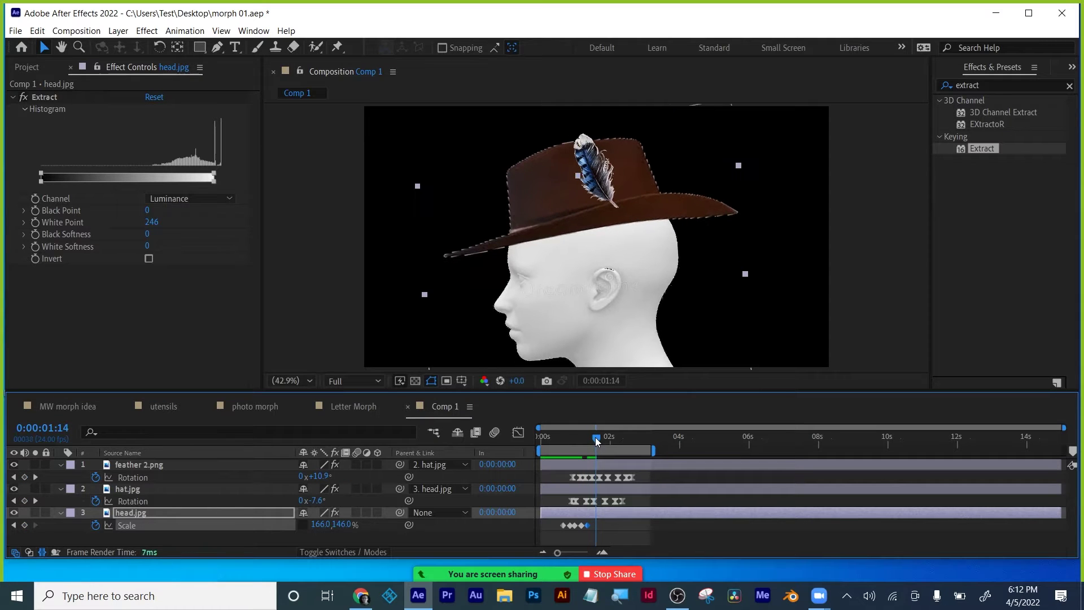
click(326, 526)
text(156)
key(Tab)
text(156)
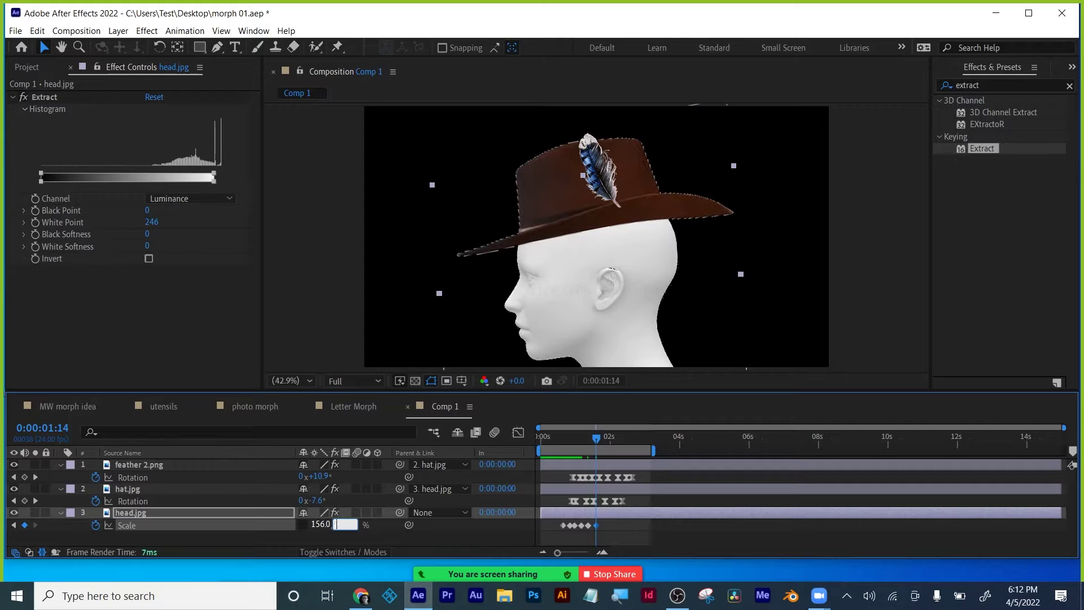
key(Return)
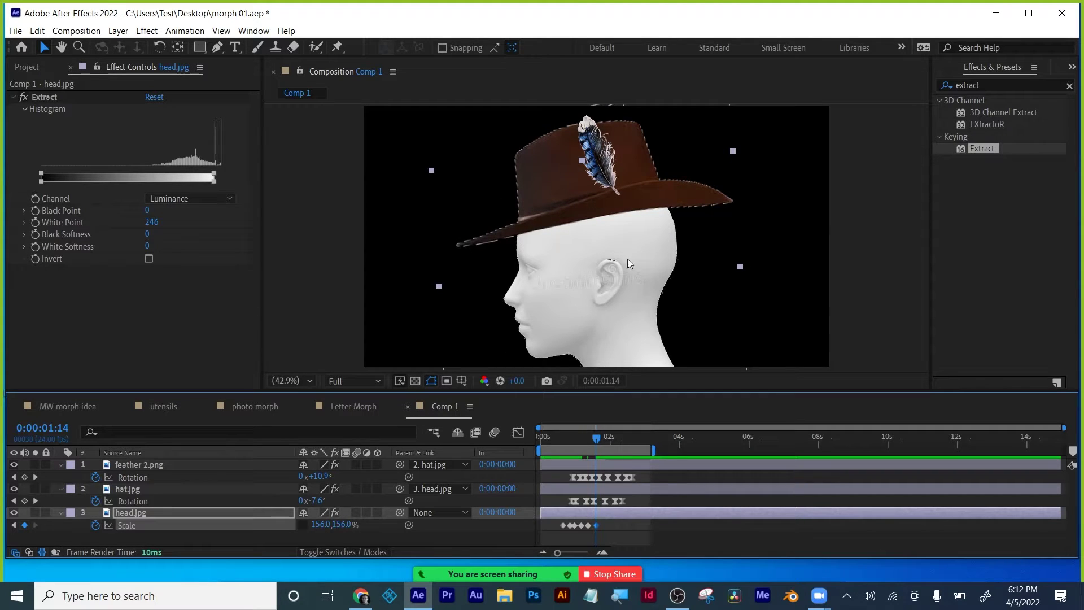
Step: Apply Easy Ease to all of the head's scale keyframes
drag(606, 528, 550, 540)
right_click(570, 527)
mouse_move(649, 516)
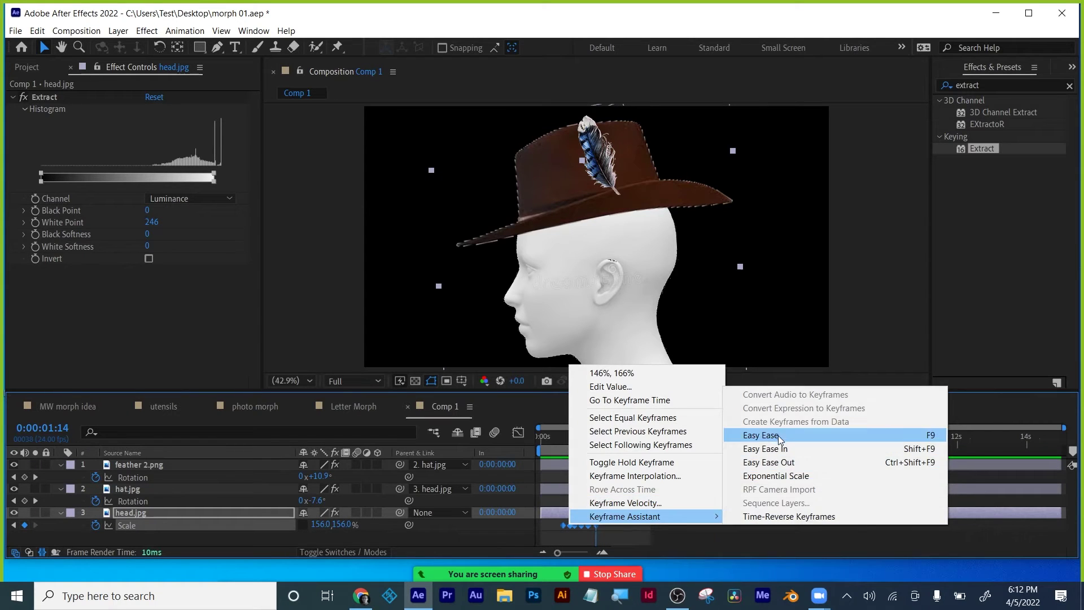
click(779, 439)
Step: Play the head, hat and feather animation from the start to review the eased squash and stretch
key(Home)
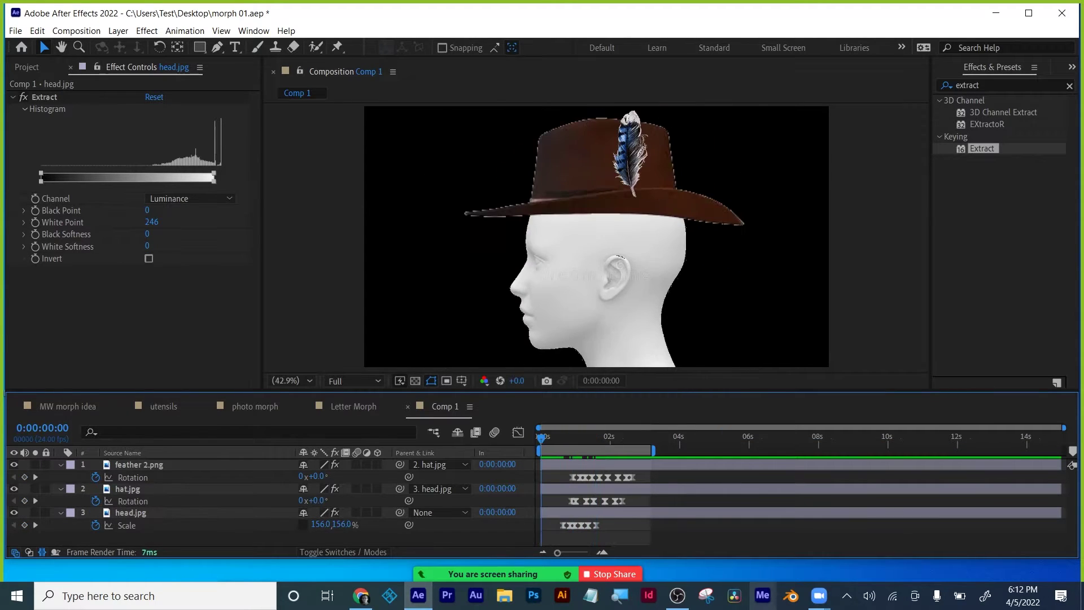
key(space)
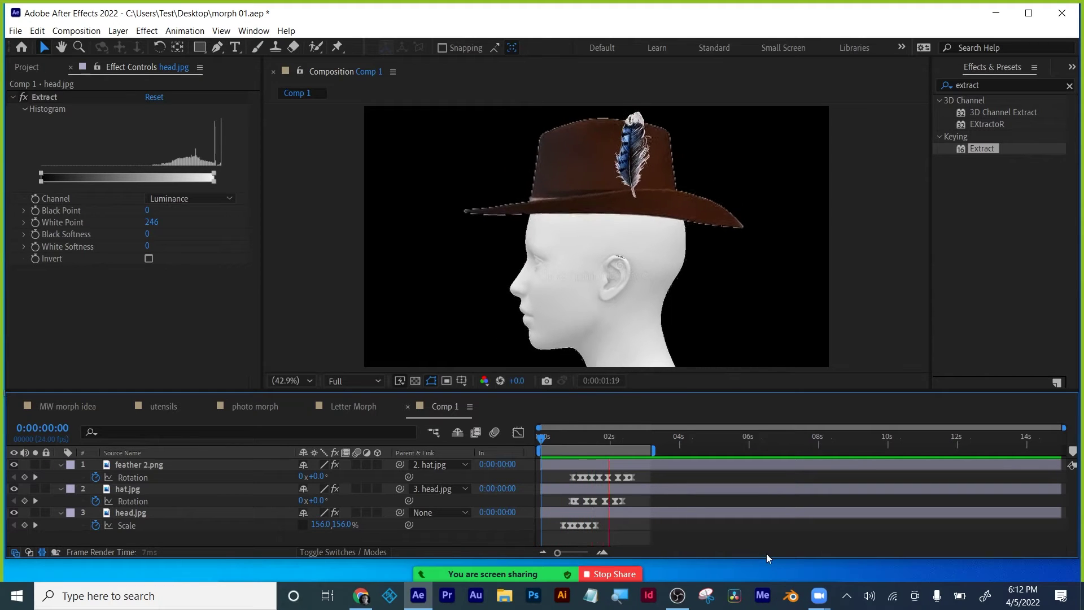
click(557, 433)
key(space)
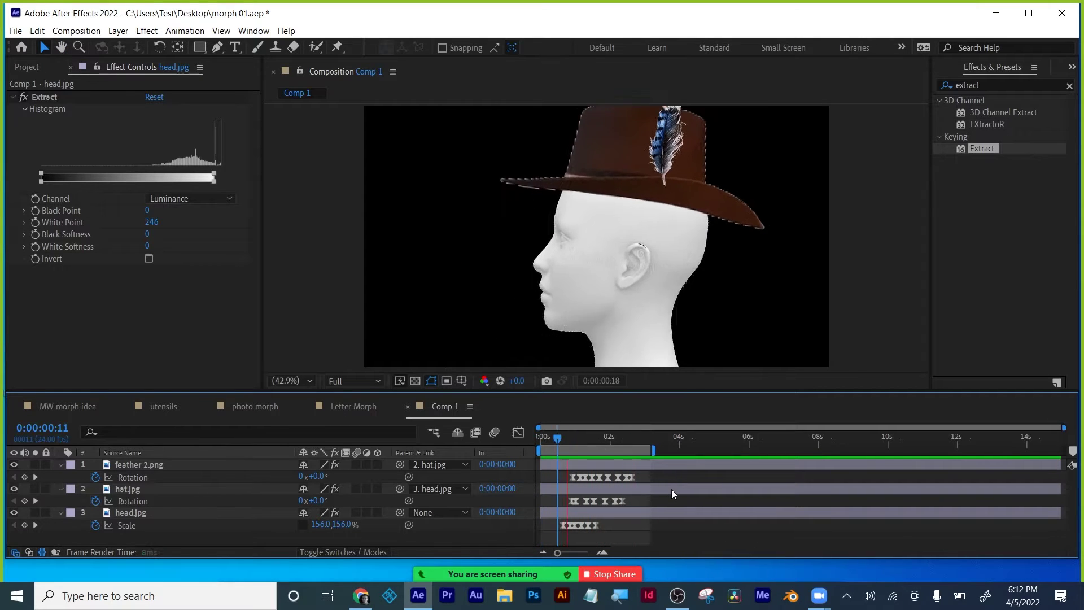
key(space)
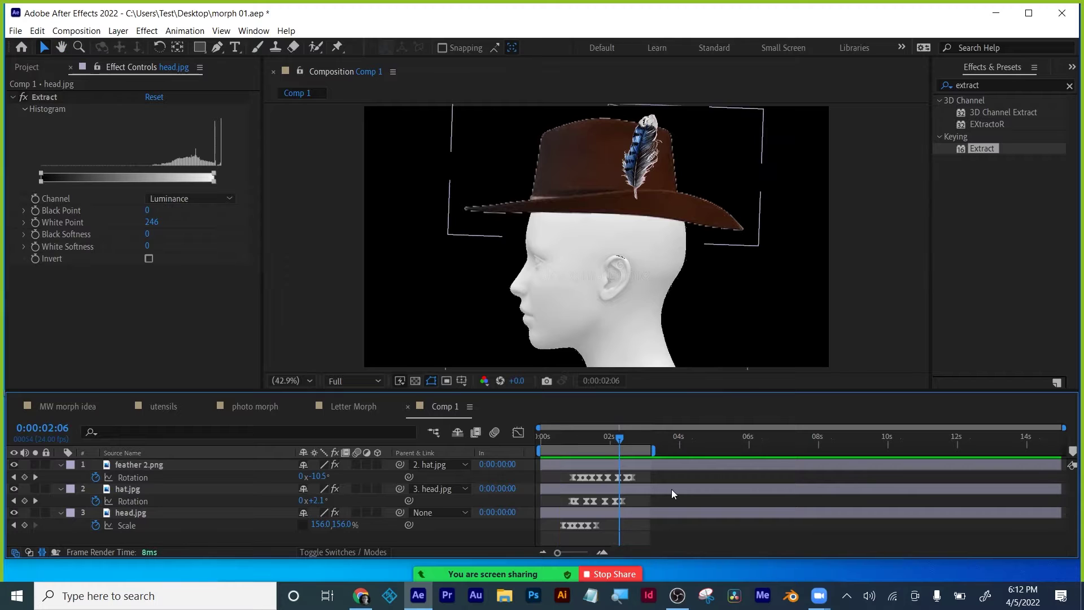
key(Home)
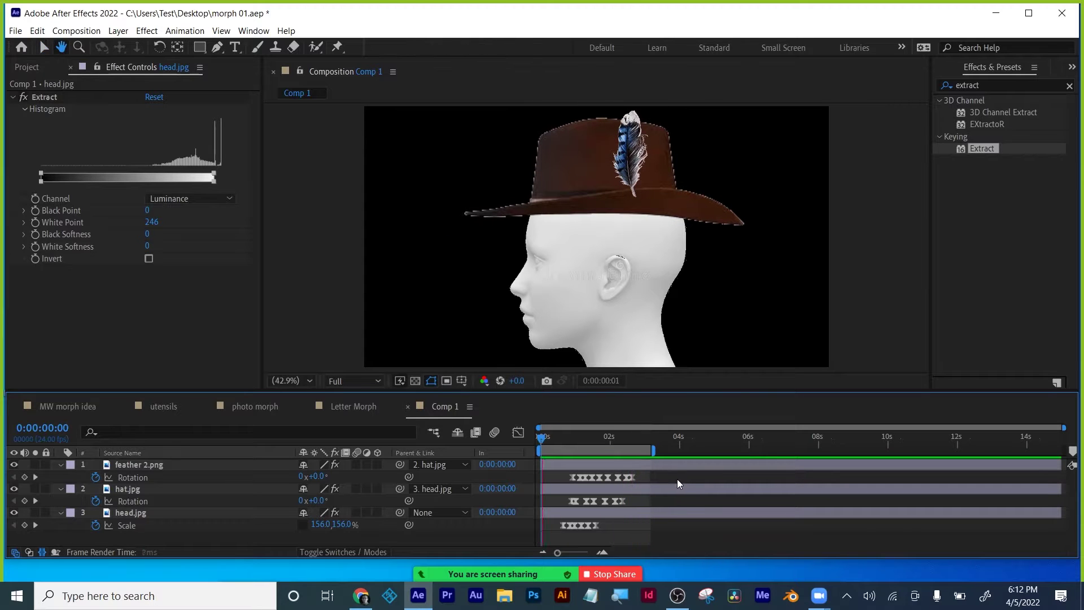
key(space)
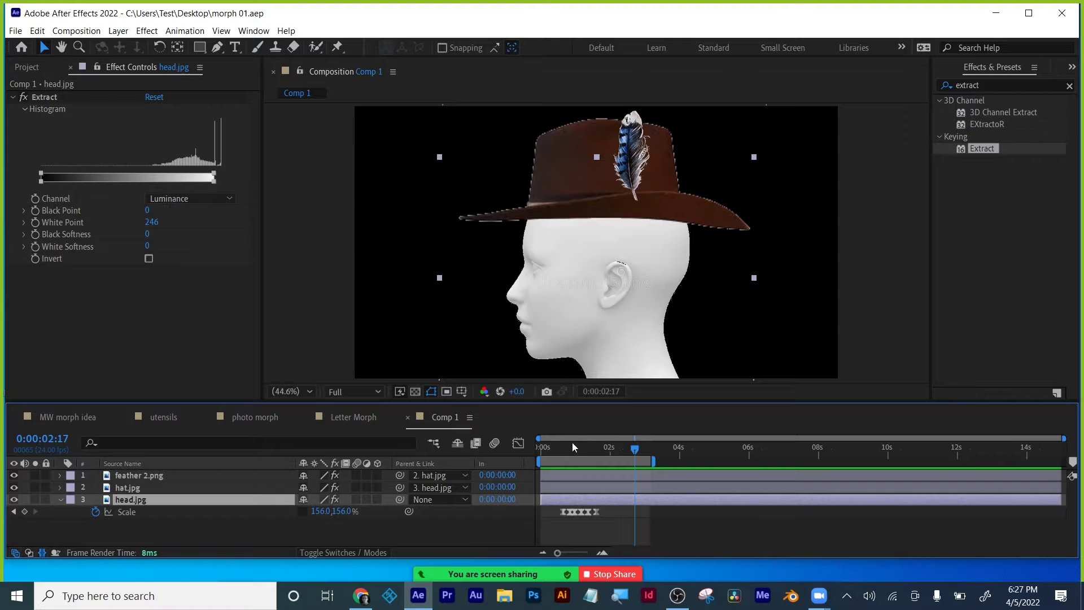
Step: Step through the head's scale keyframes from 0:00:00:13 to examine each squash and stretch value
drag(571, 442, 560, 452)
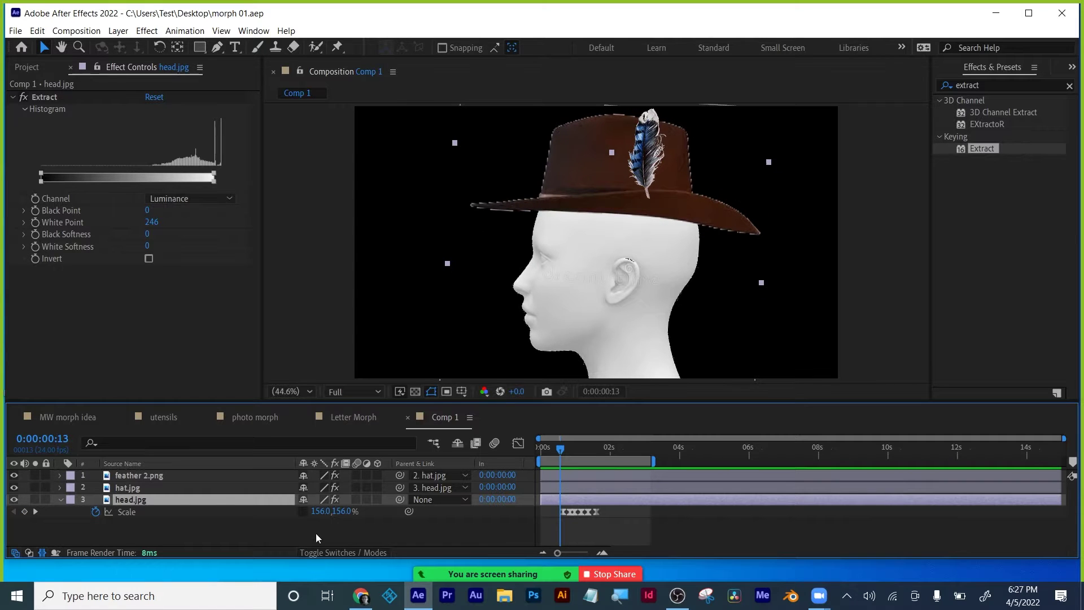
click(36, 512)
click(36, 511)
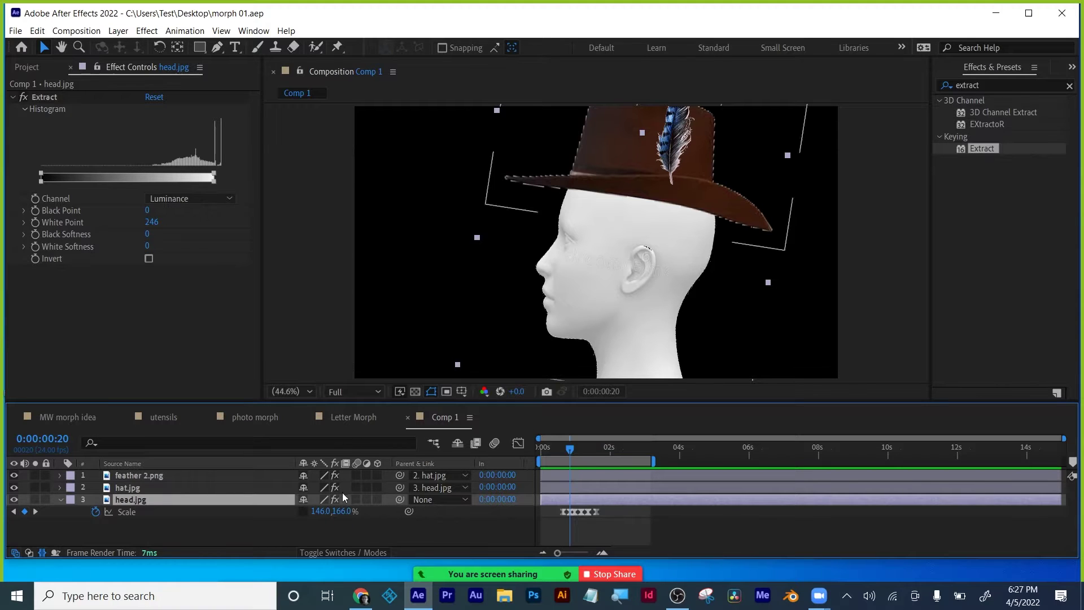
click(35, 512)
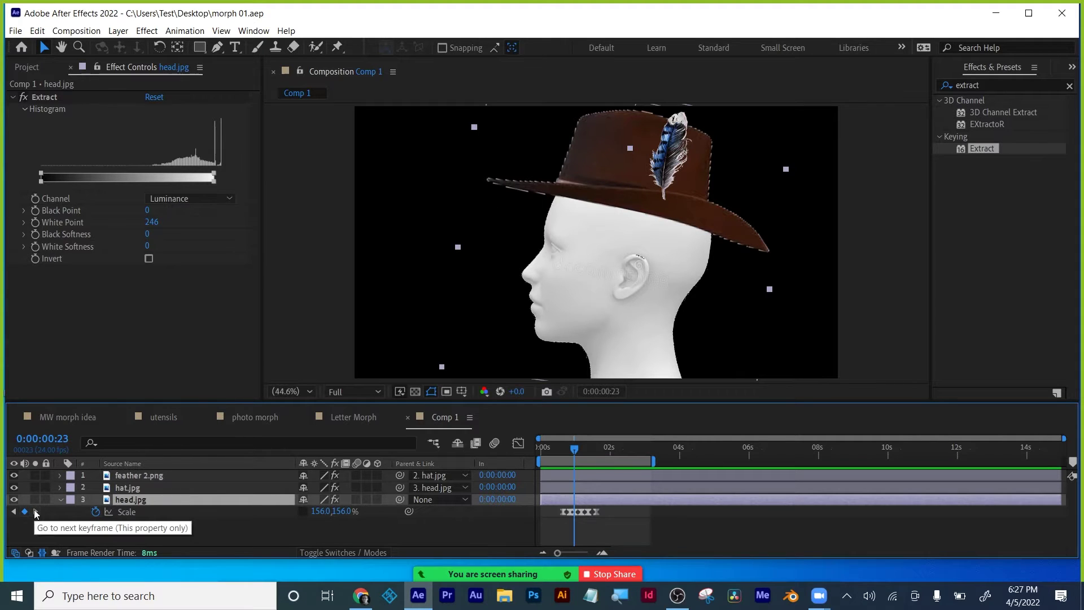
click(36, 511)
click(35, 512)
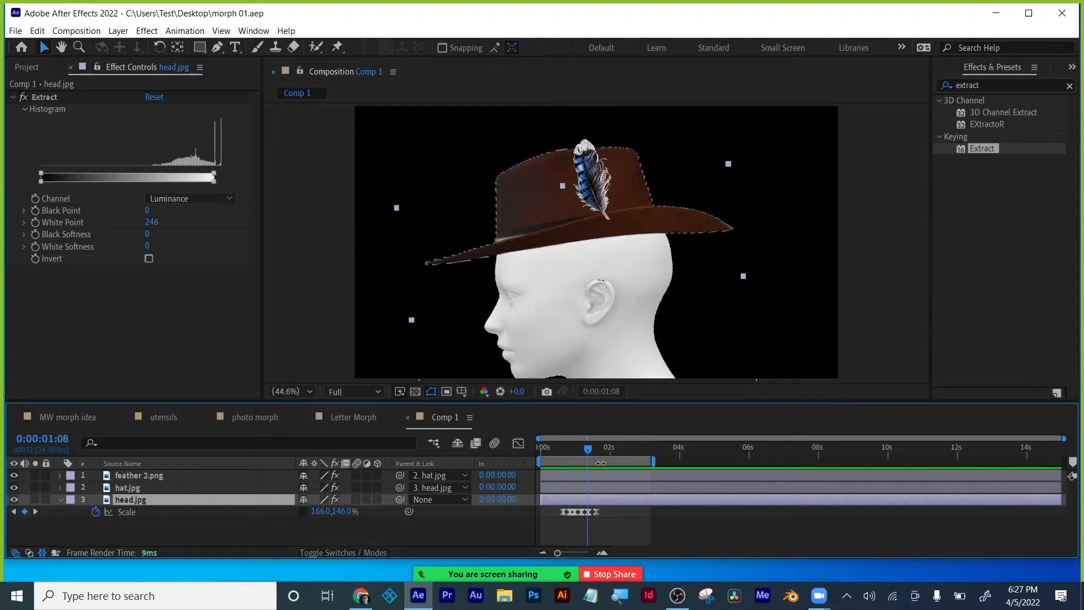
mouse_move(587, 452)
mouse_down()
mouse_move(561, 450)
mouse_move(609, 447)
mouse_up()
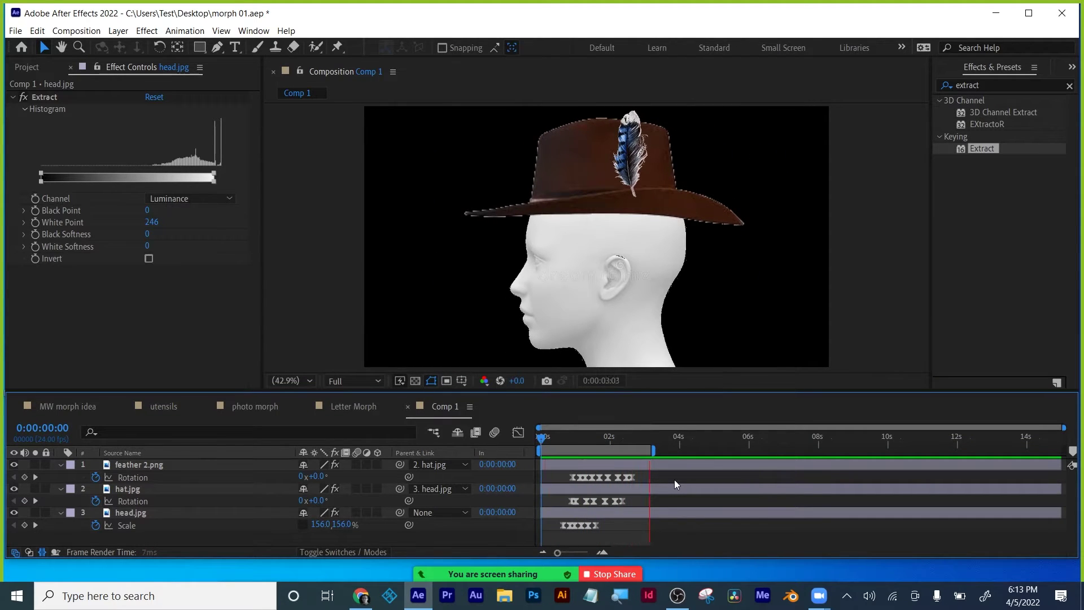
Step: Replay and scrub the animation to check how the head, hat and feather move together
key(h)
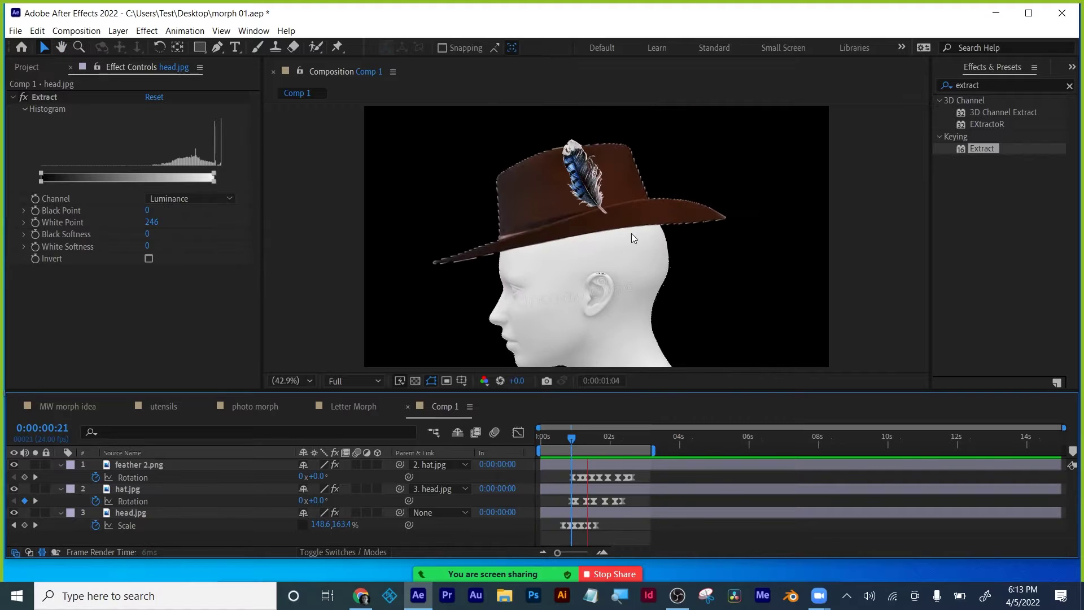
key(v)
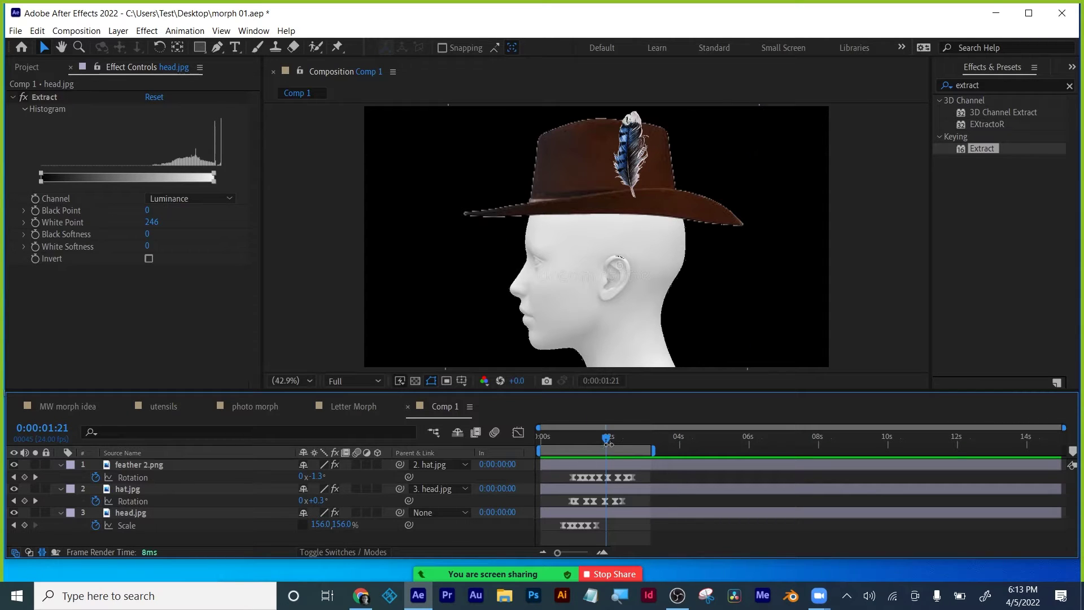
drag(608, 439, 558, 432)
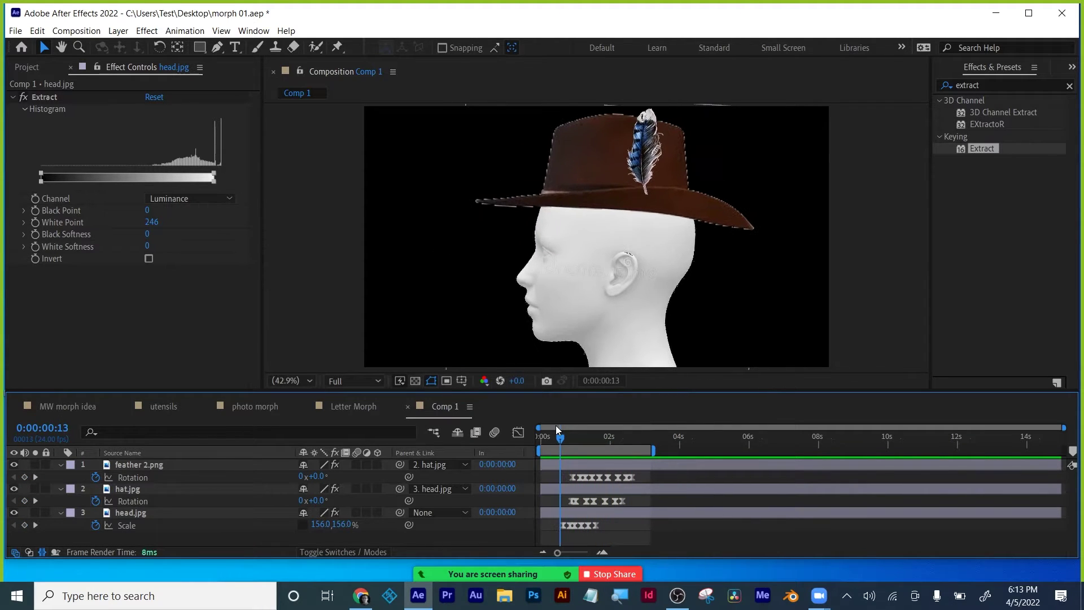
key(space)
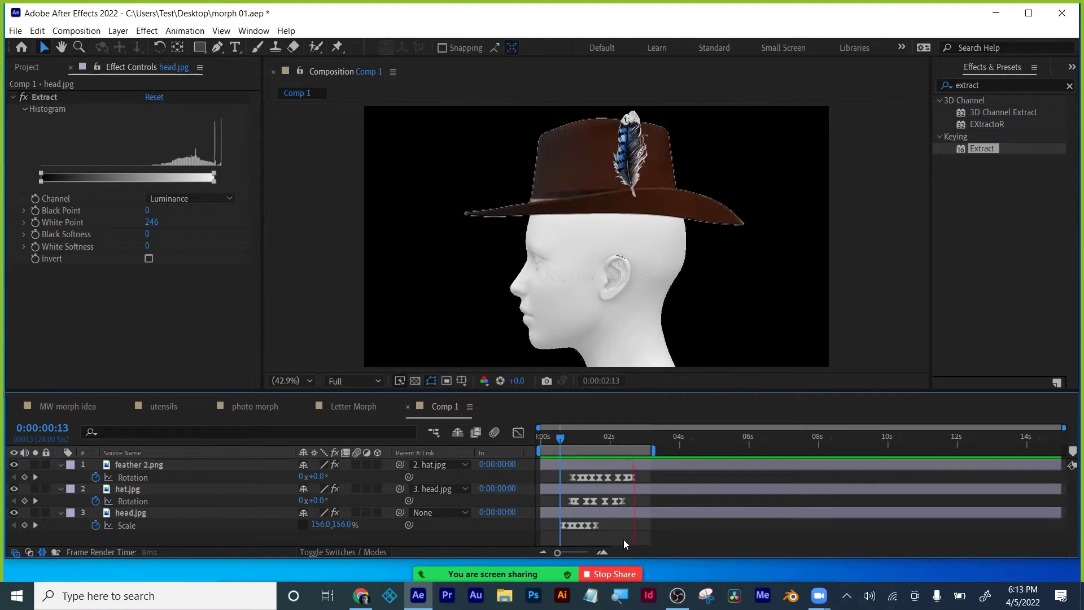
key(space)
key(apostrophe)
key(space)
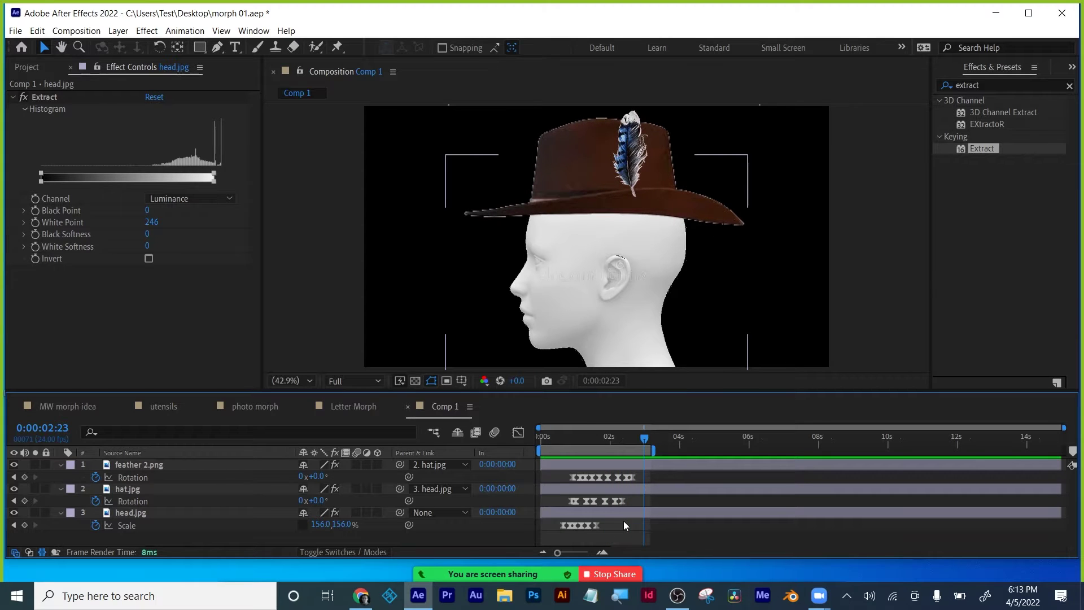
key(apostrophe)
key(apostrophe)
click(690, 527)
Step: Move the current time back to 0:00:02:17 and collapse the properties of the feather, hat and head layers
key(Page_Up)
key(Page_Up)
key(Page_Up)
key(Page_Up)
key(Page_Up)
key(Page_Up)
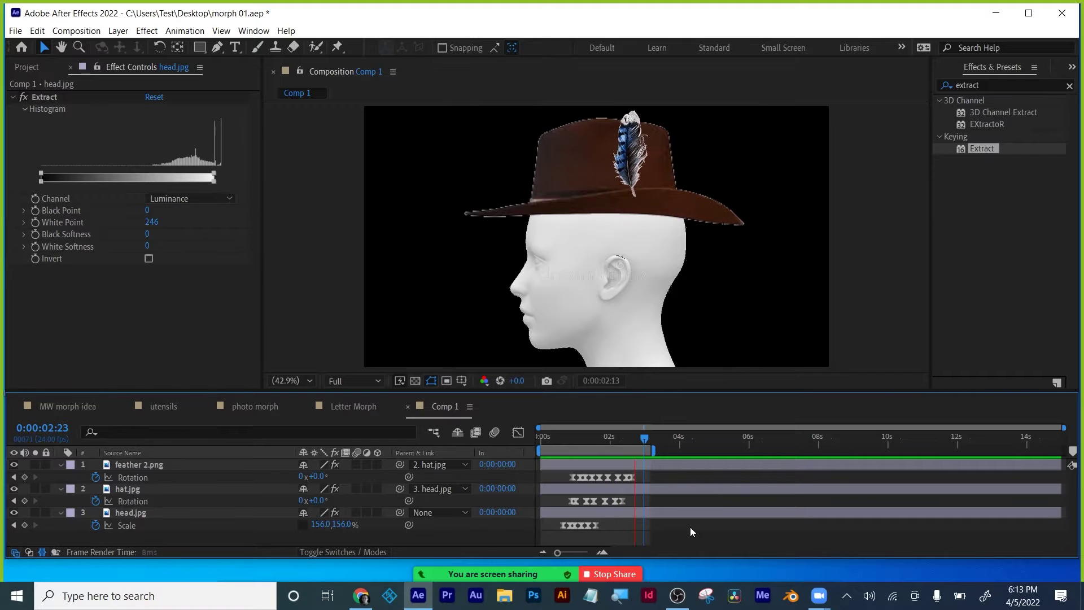
key(u)
key(u)
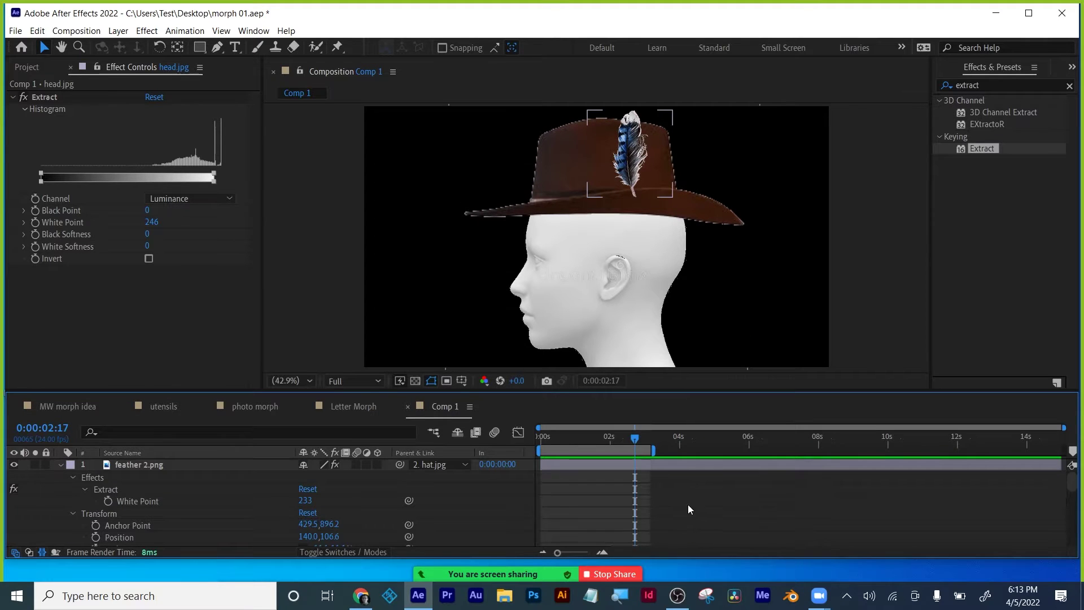
scroll(687, 504, down, 1)
scroll(688, 504, up, 5)
scroll(688, 504, down, 2)
scroll(688, 503, up, 2)
key(u)
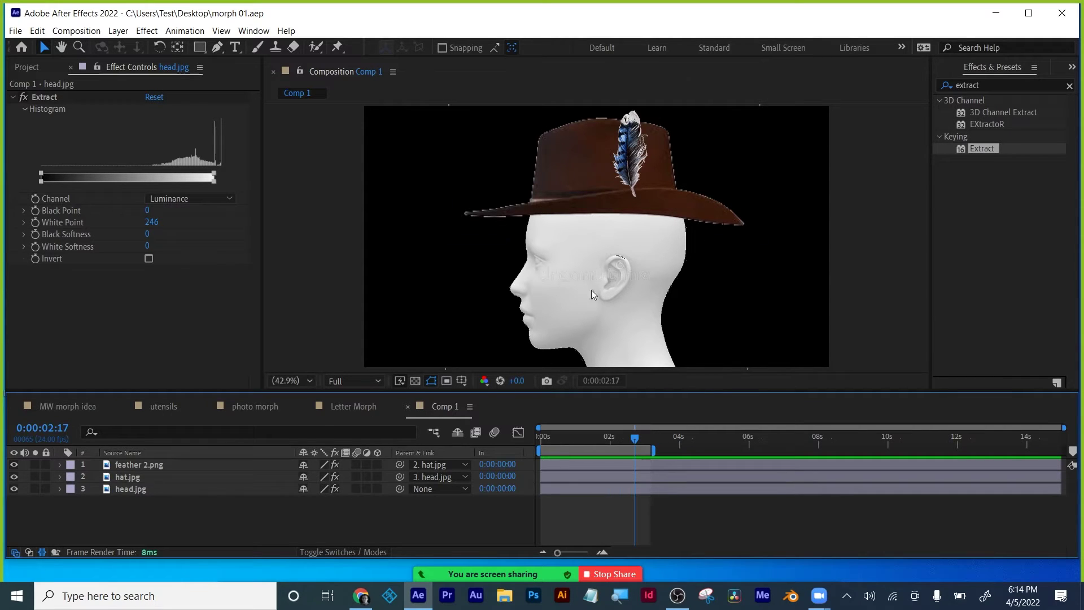
Step: Open the Letter Morph composition and scrub through it to review the A-to-B morph
drag(481, 391, 497, 429)
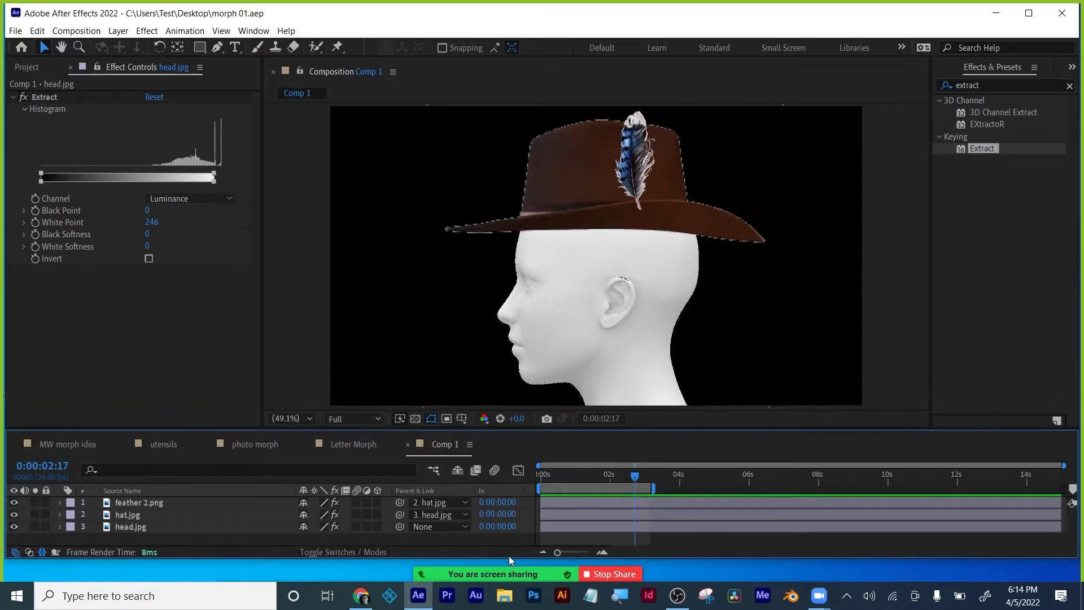
click(349, 444)
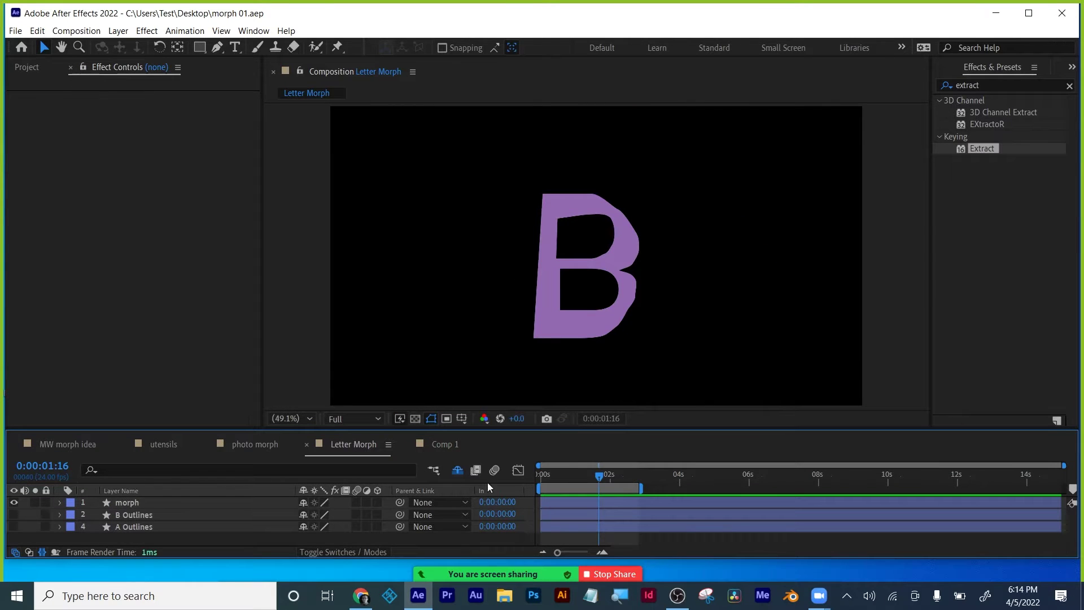
drag(600, 476, 534, 478)
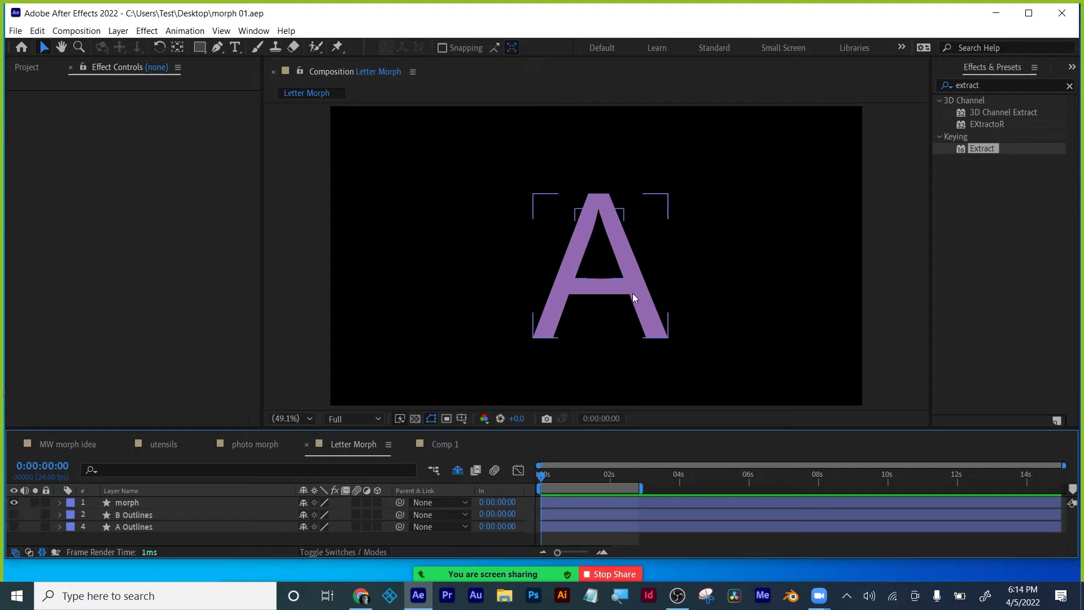
key(space)
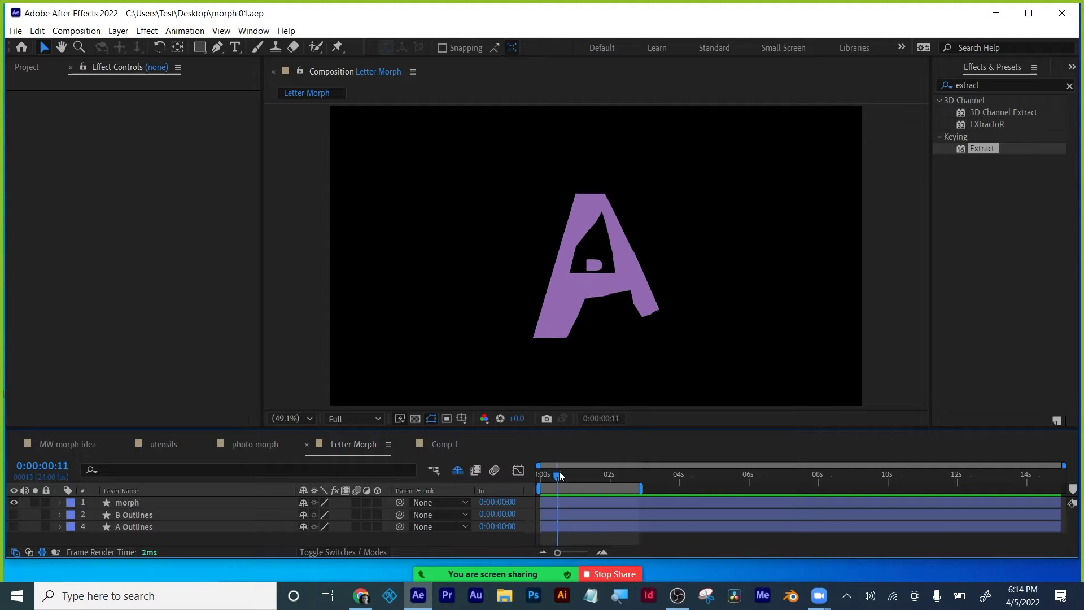
drag(557, 471, 598, 468)
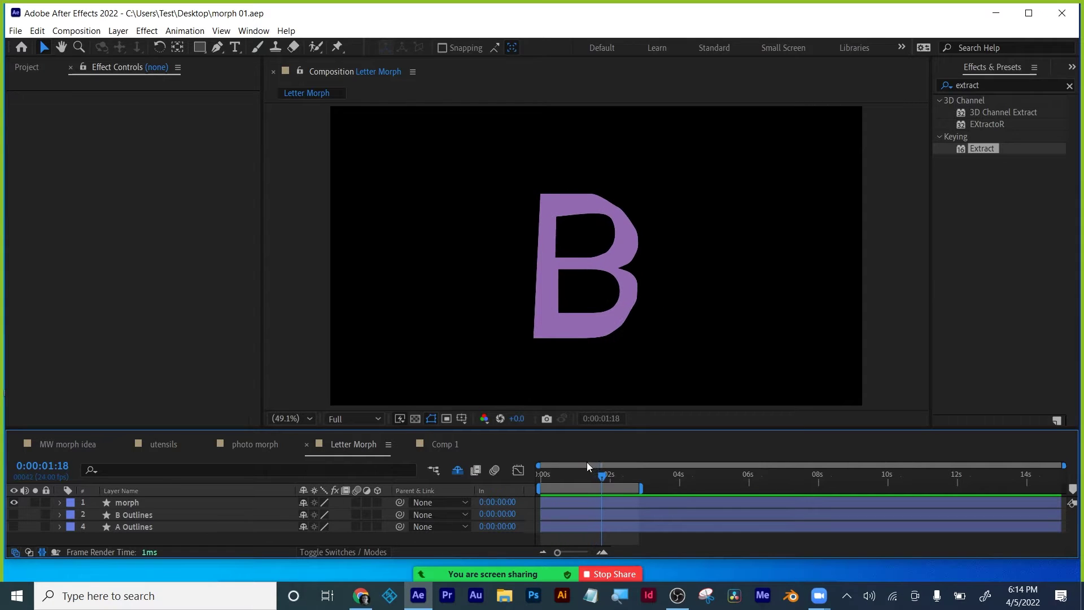
key(space)
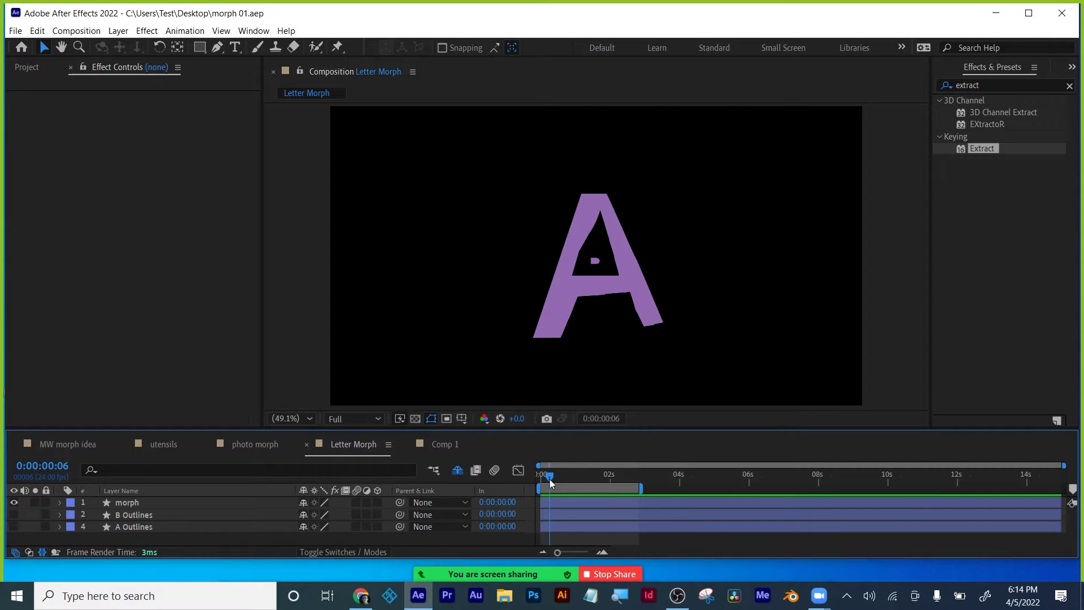
drag(550, 479, 534, 477)
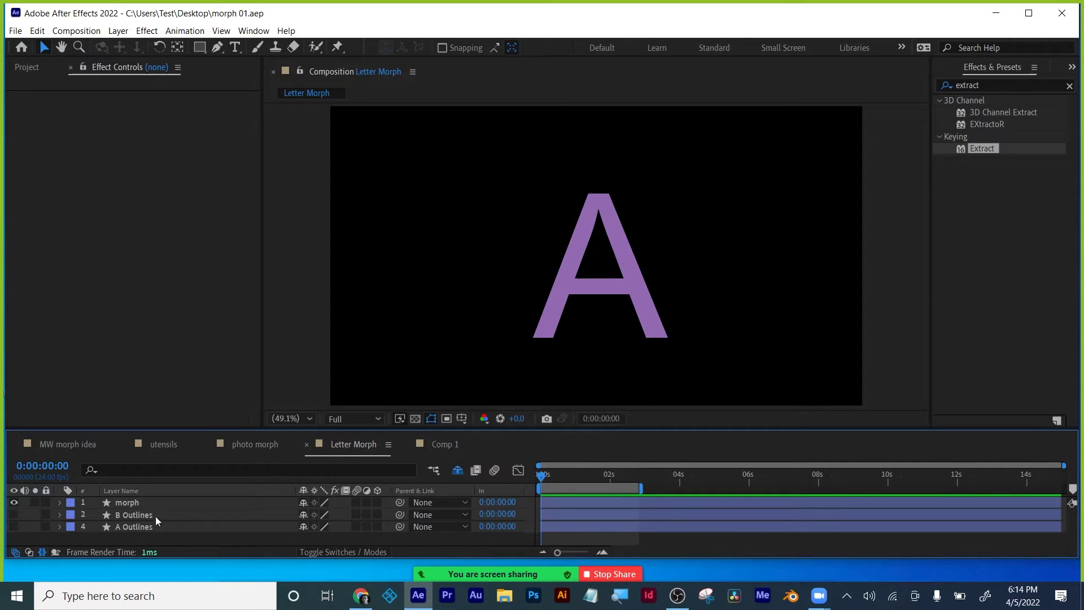
Step: Reveal the morph layer's Rotation property and enlarge the timeline area
click(127, 504)
key(r)
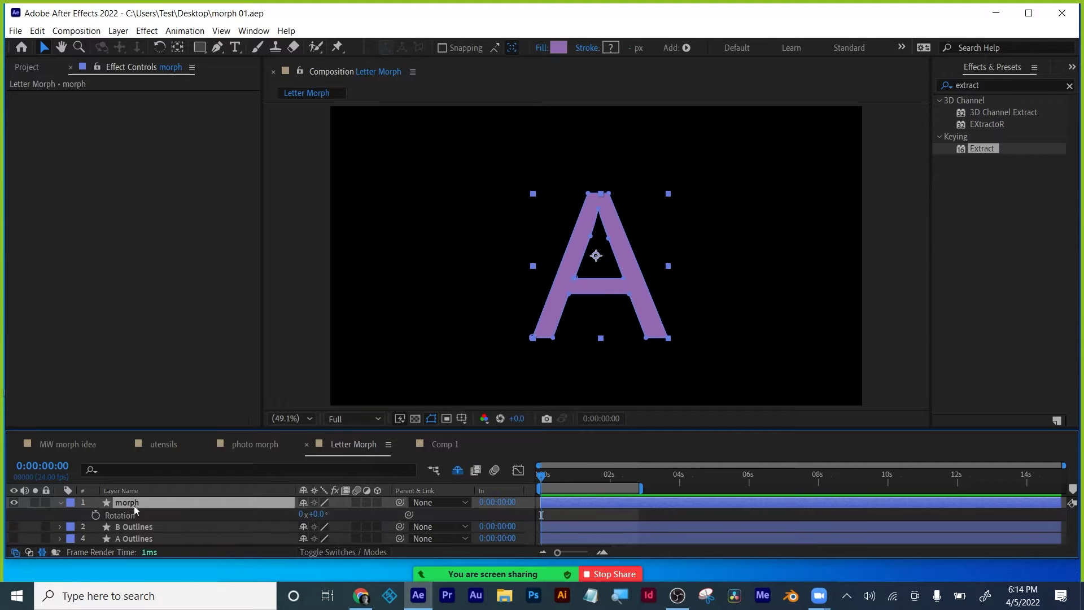
drag(560, 431, 561, 403)
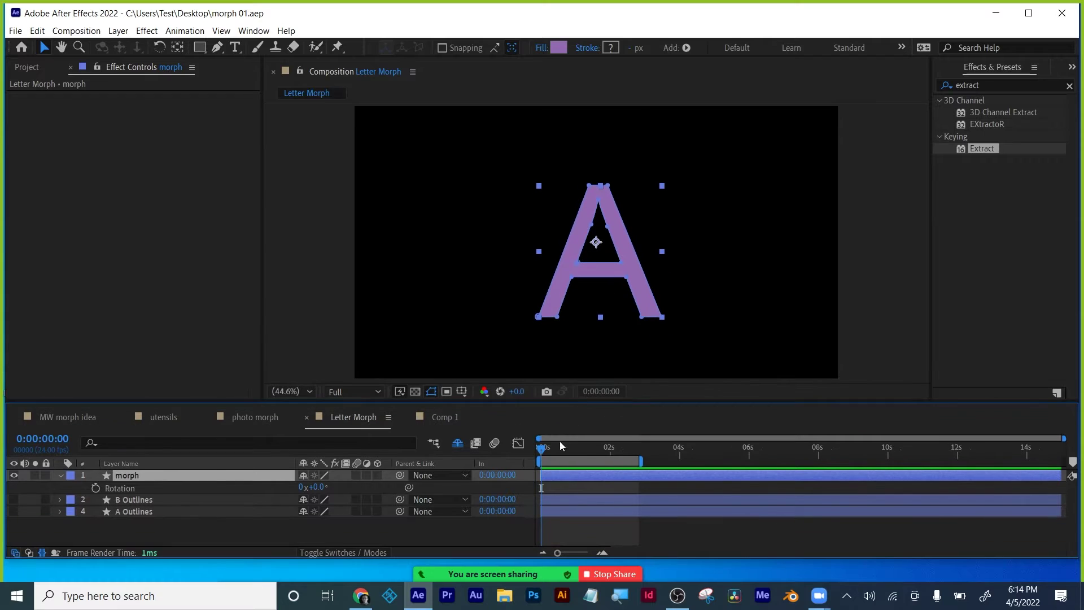
Step: Try animating the morph layer's rotation from 0° at 0:00:00:00 to about 11° at 0:00:00:04, and undo it
click(94, 489)
drag(544, 449, 550, 449)
drag(318, 487, 324, 486)
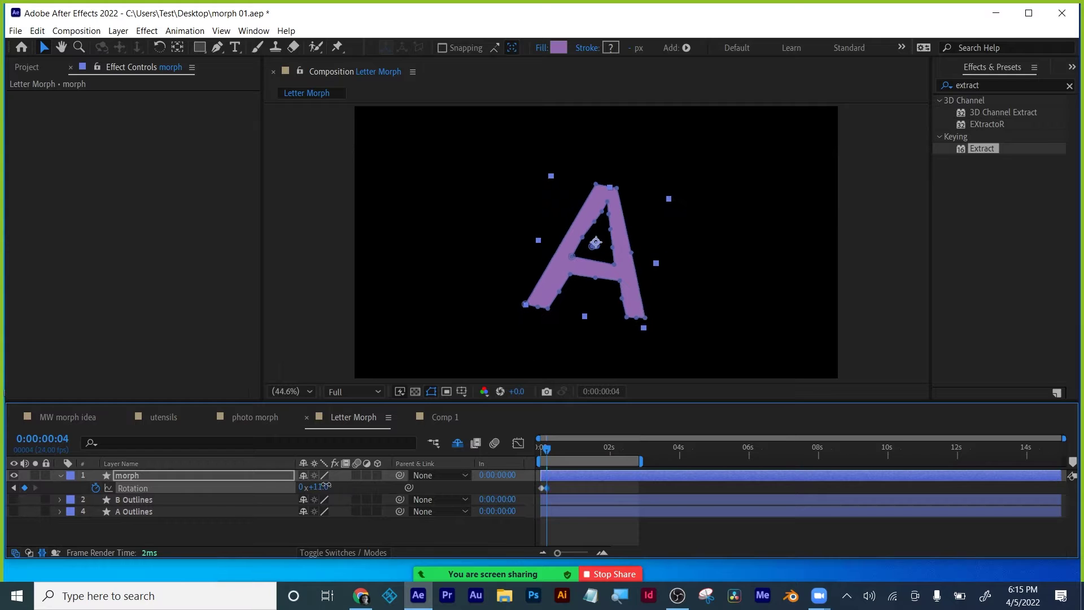
key(ctrl+z)
key(Home)
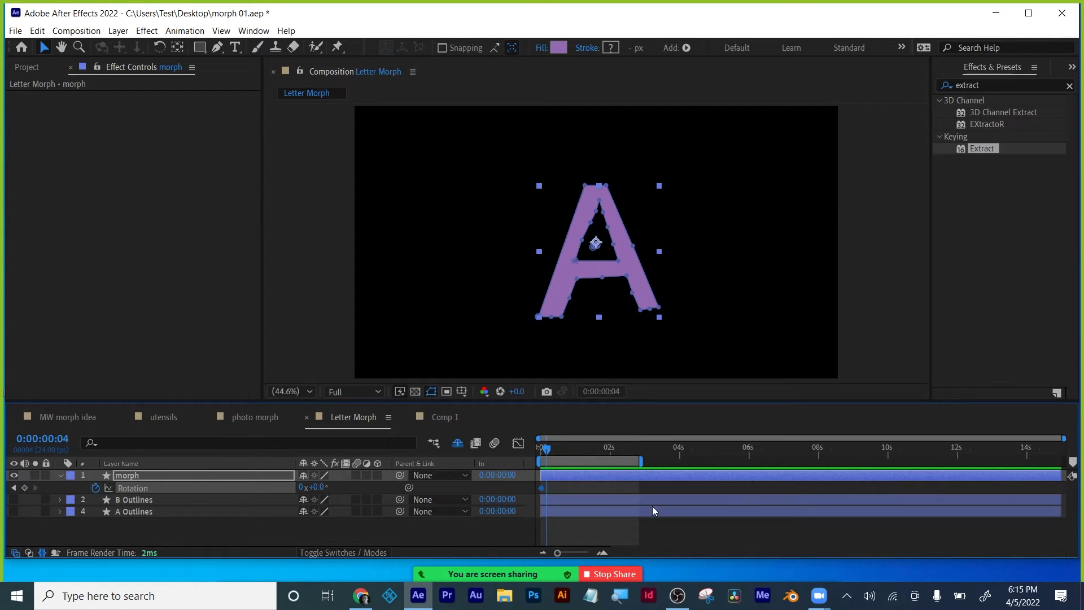
key(ctrl+z)
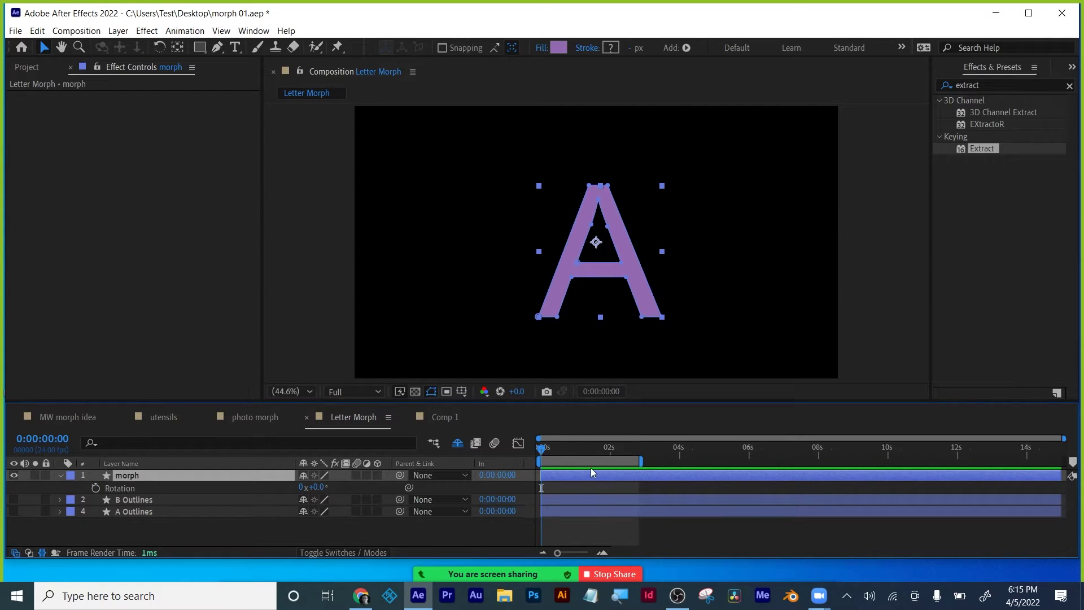
Step: Move the morph layer's anchor point to the letter's lower-left corner and keyframe its rotation to -19° at 0:00:01:16
click(177, 46)
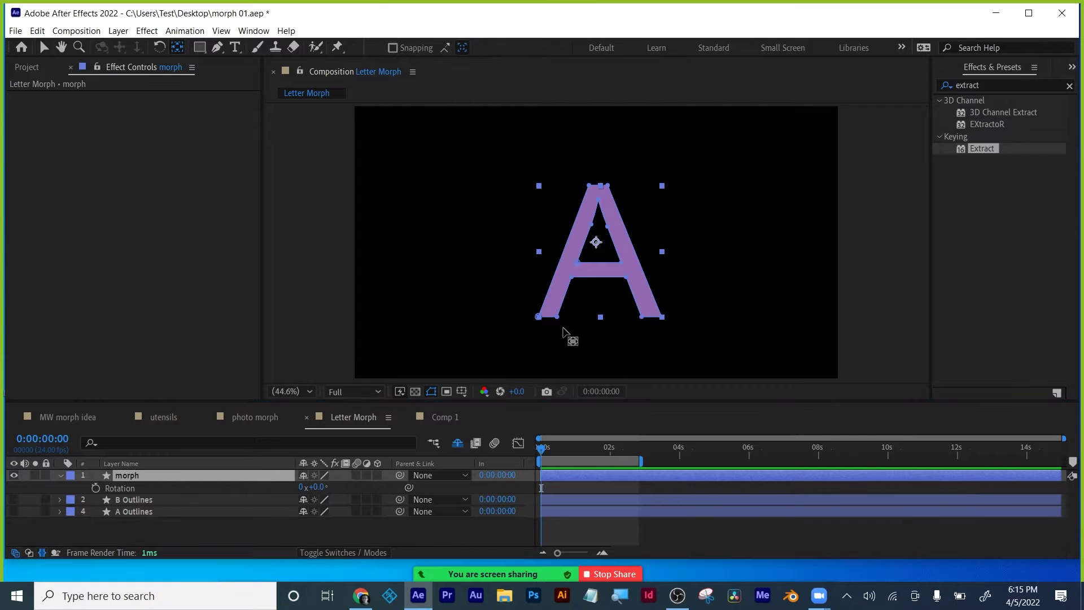
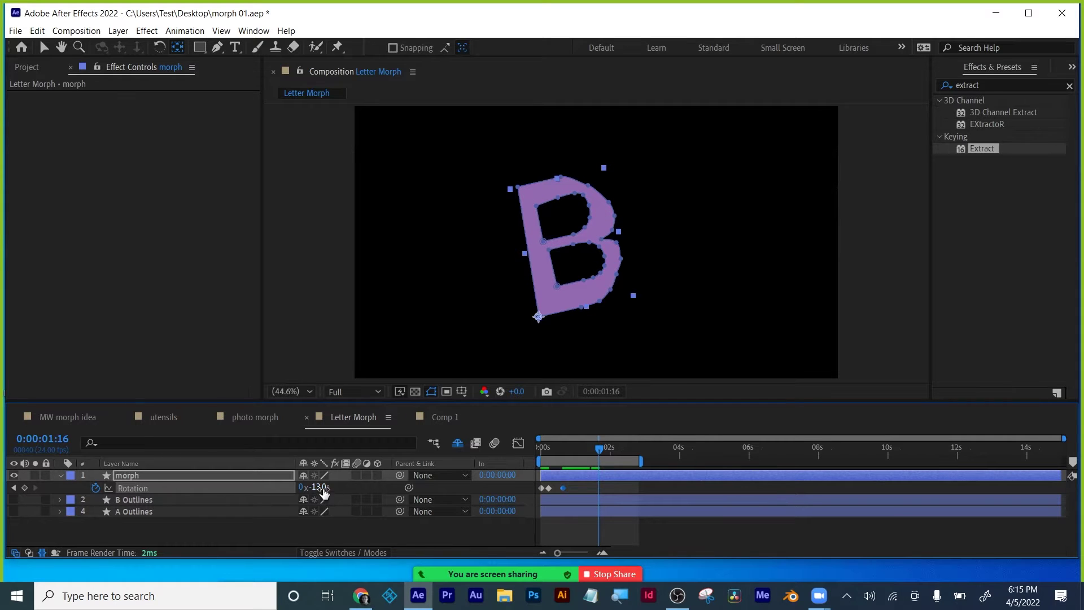
drag(321, 487, 322, 487)
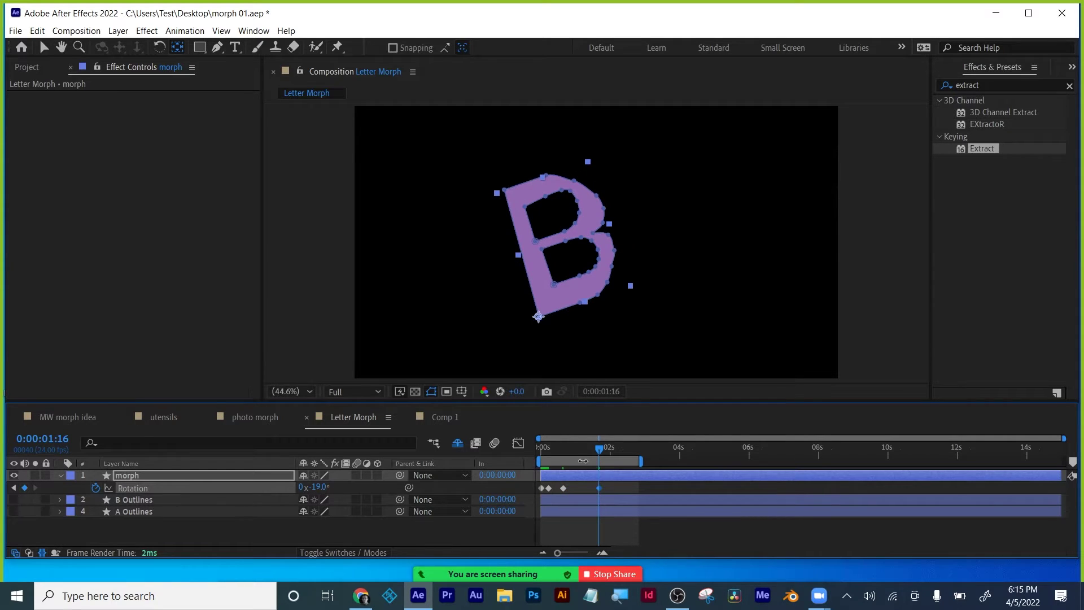
Step: Keyframe the morph layer's rotation to 0° at 0:00:01:23
drag(598, 451, 609, 452)
drag(323, 487, 335, 481)
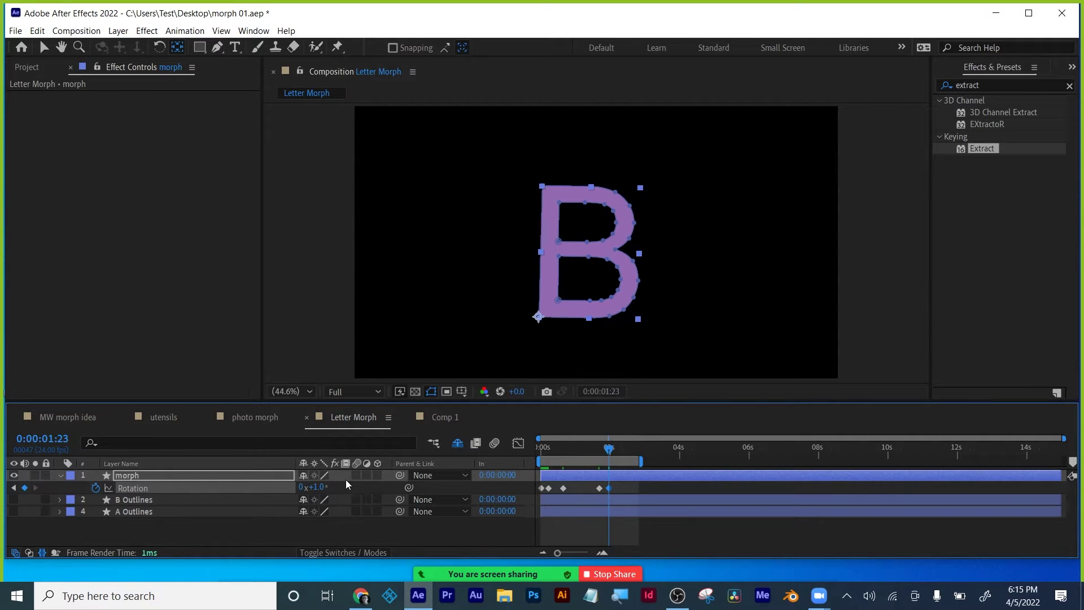
click(319, 487)
text(0)
key(Return)
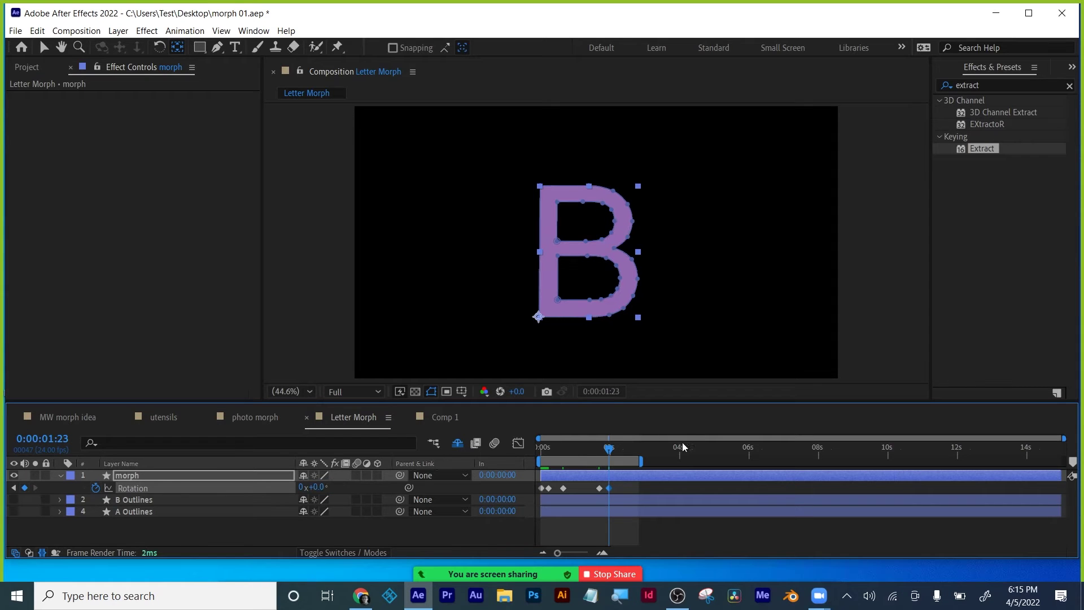
Step: Add a rotation keyframe of -4° on the morph layer at 0:00:02:03
click(612, 450)
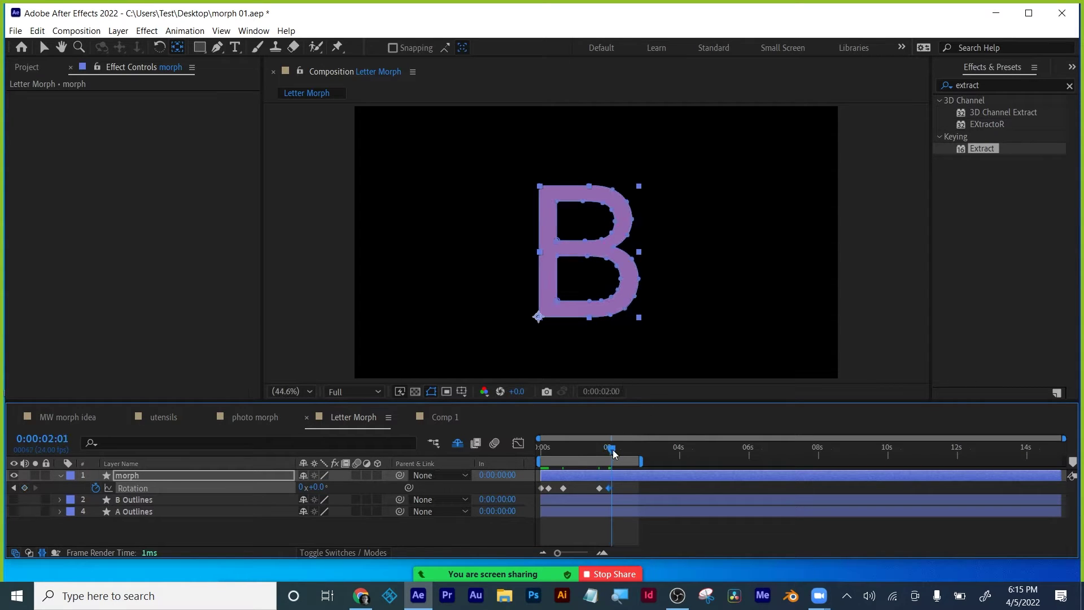
click(614, 449)
click(316, 487)
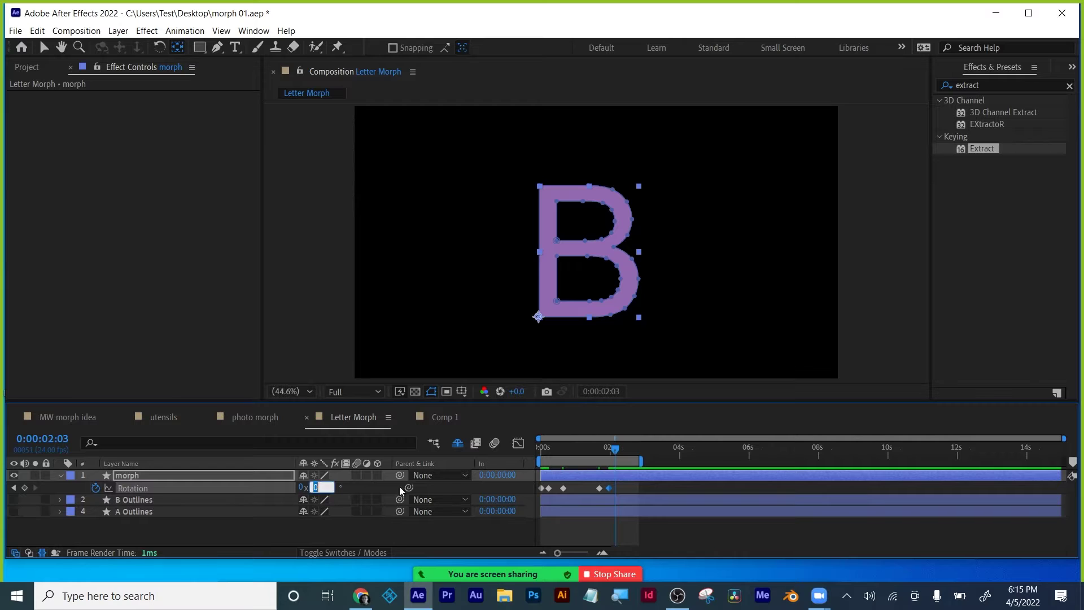
key(Down)
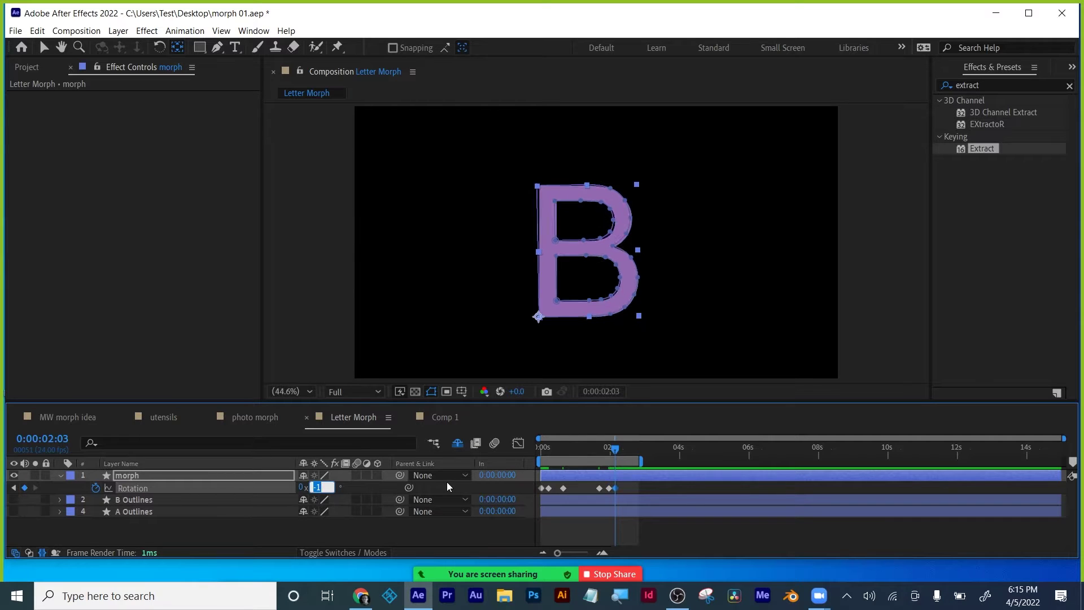
key(Down)
key(Down)
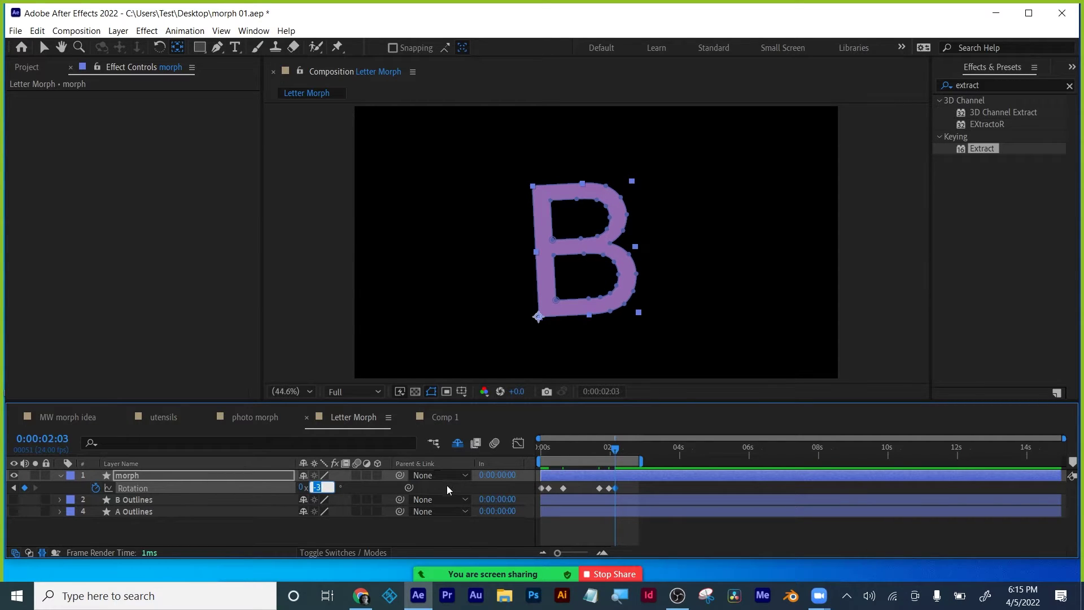
key(Down)
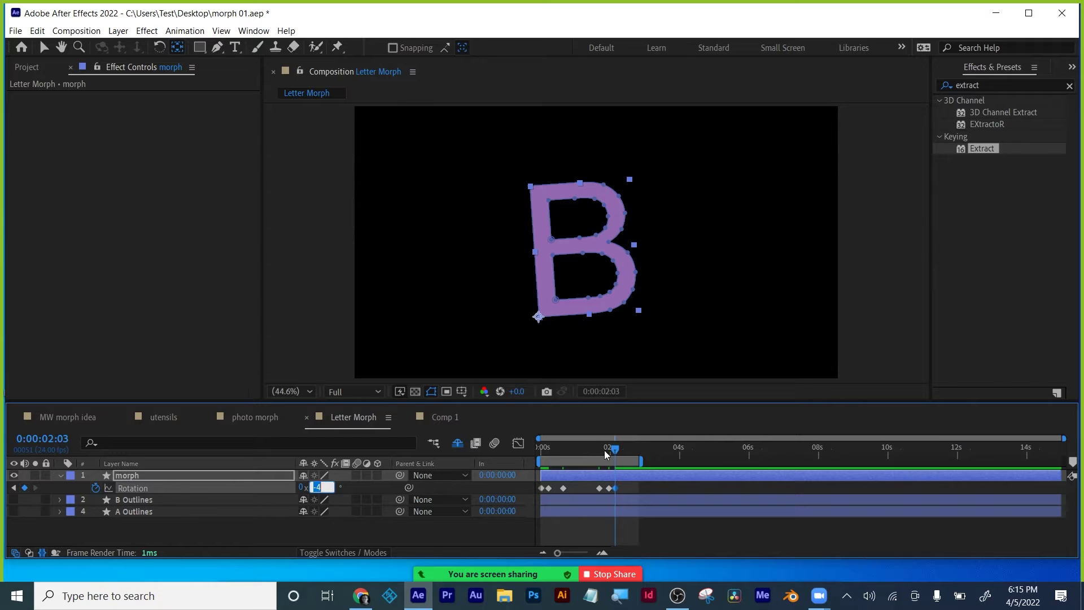
Step: Add a rotation keyframe of 4° on the morph layer at 0:00:02:07
drag(614, 449, 619, 448)
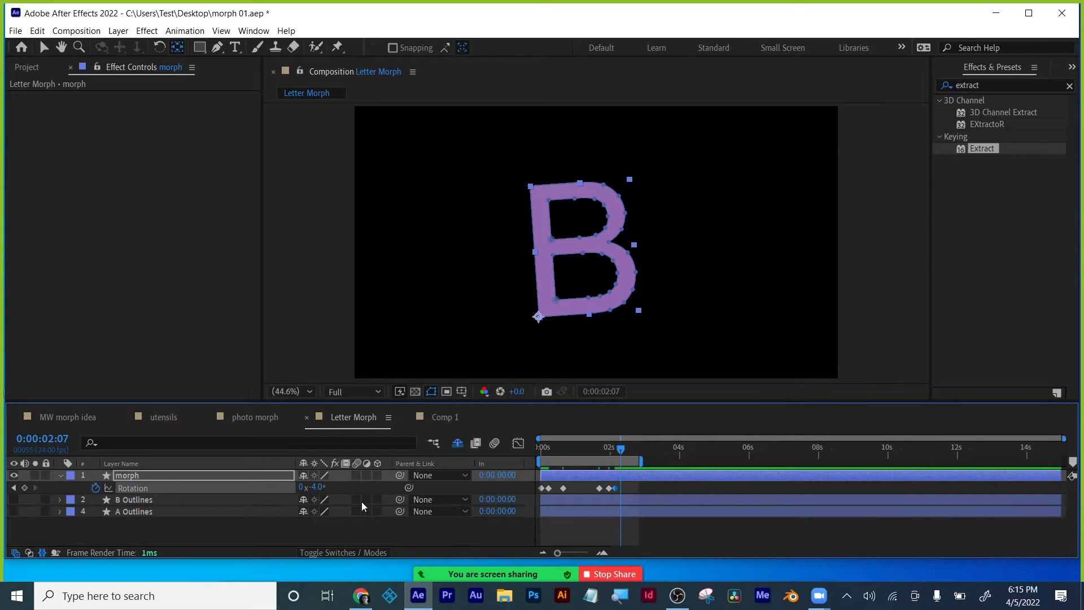
click(326, 486)
text(0)
key(Return)
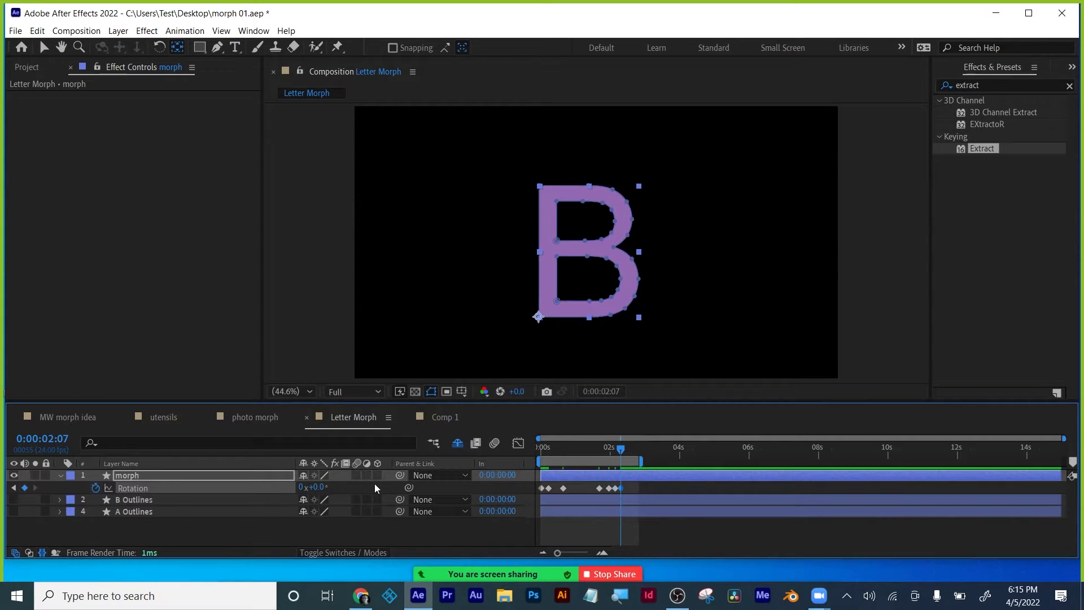
click(324, 483)
key(Up)
key(Up)
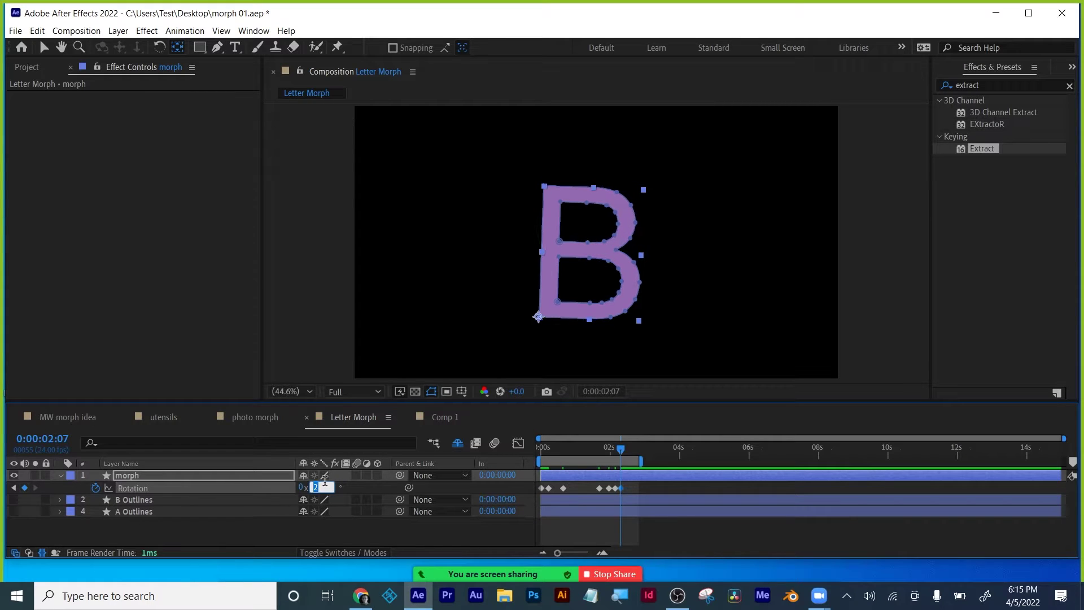
key(Up)
key(Up)
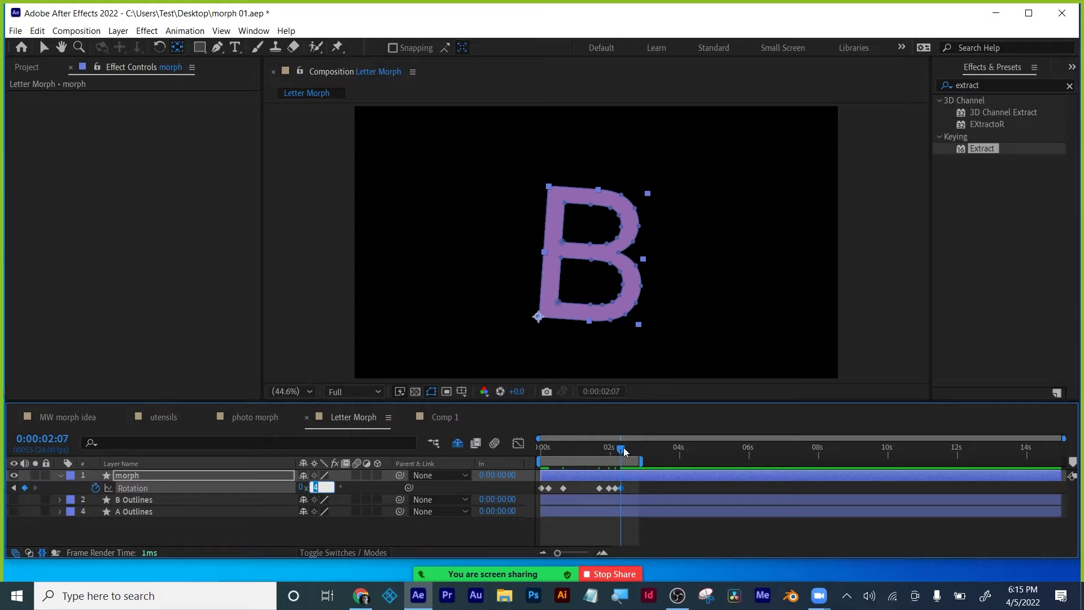
Step: Add a rotation keyframe of -3° on the morph layer at 0:00:02:10
drag(624, 448, 626, 447)
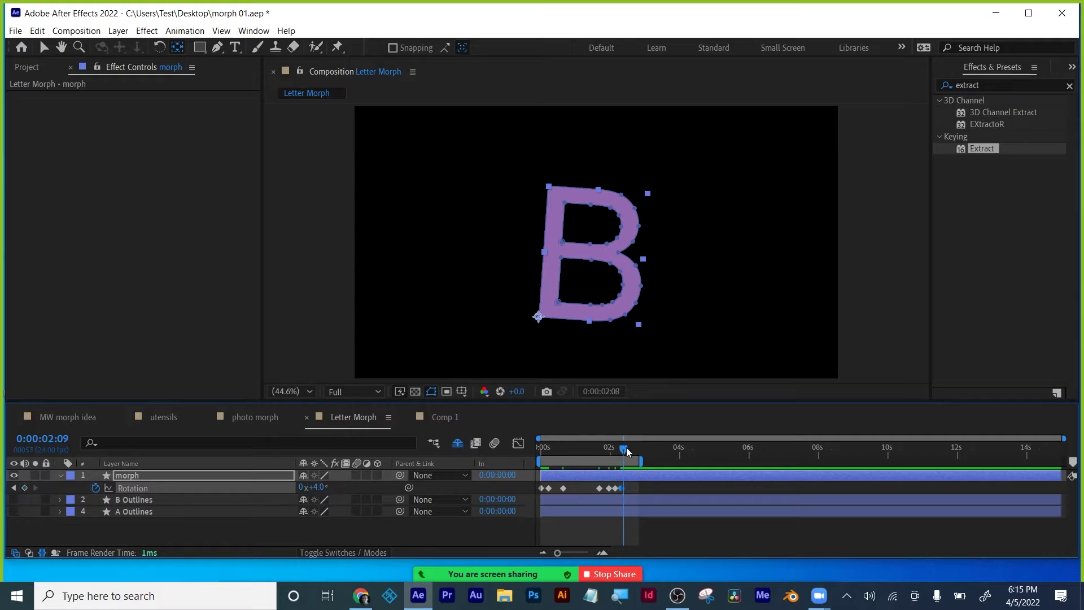
click(320, 486)
key(Down)
key(Down)
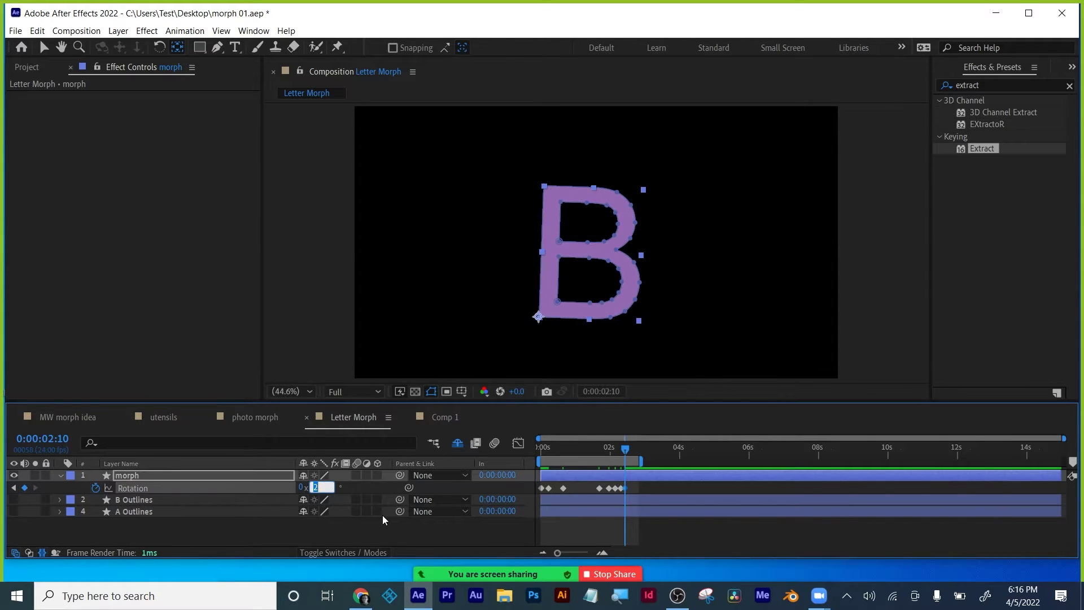
key(Down)
key(Down)
key(Down)
key(Down)
key(Down)
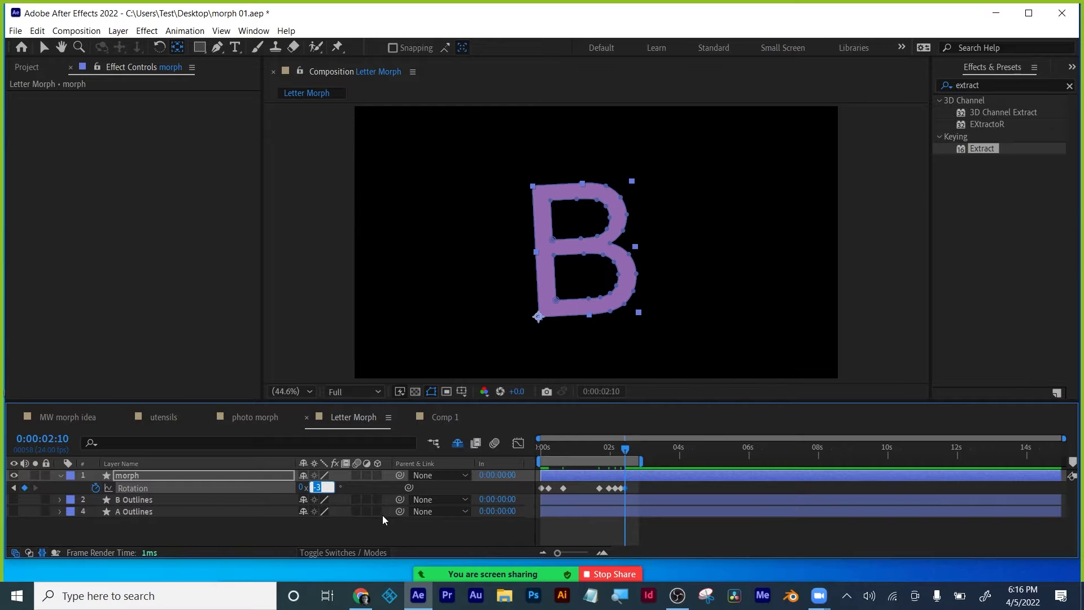
Step: Add a rotation keyframe of 3° on the morph layer at 0:00:02:13
drag(558, 552, 576, 552)
drag(757, 449, 763, 448)
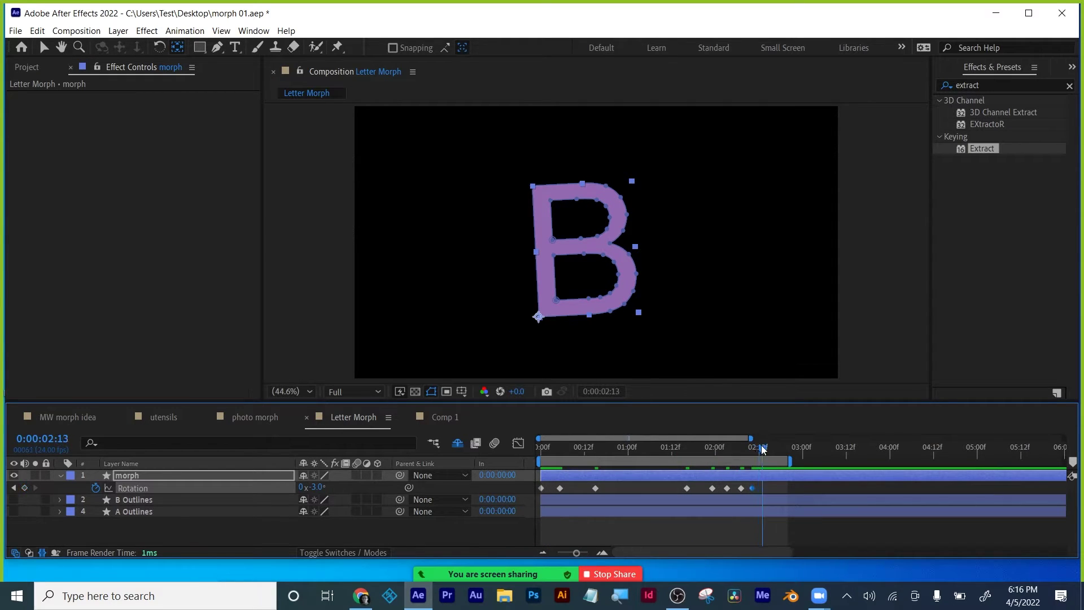
text(3)
key(Return)
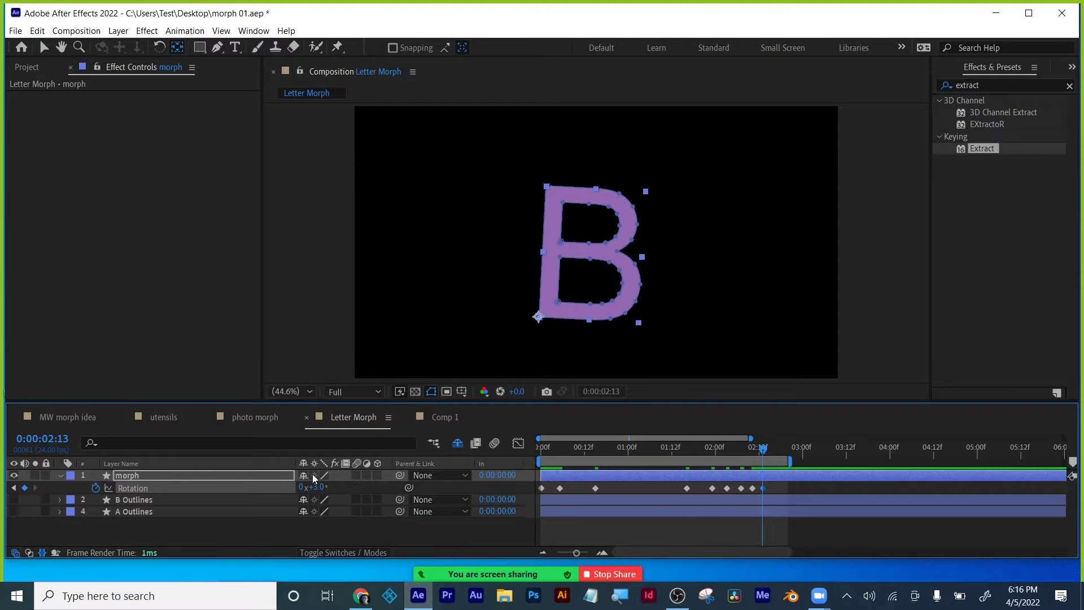
Step: Add a rotation keyframe of -2° on the morph layer at 0:00:02:15
drag(762, 450, 771, 448)
drag(316, 487, 315, 486)
key(minus)
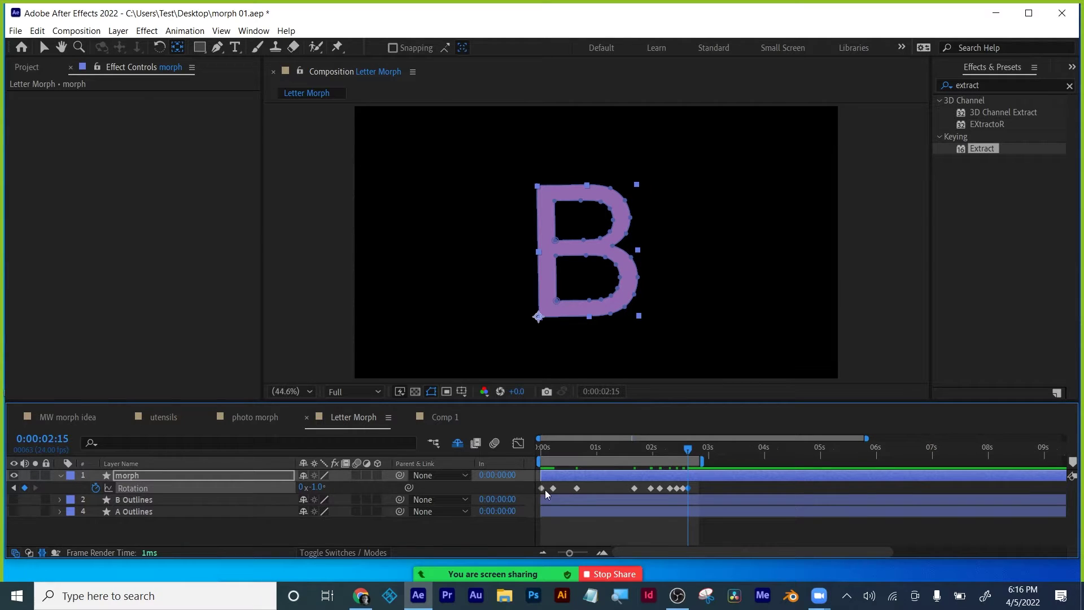
click(316, 487)
key(Return)
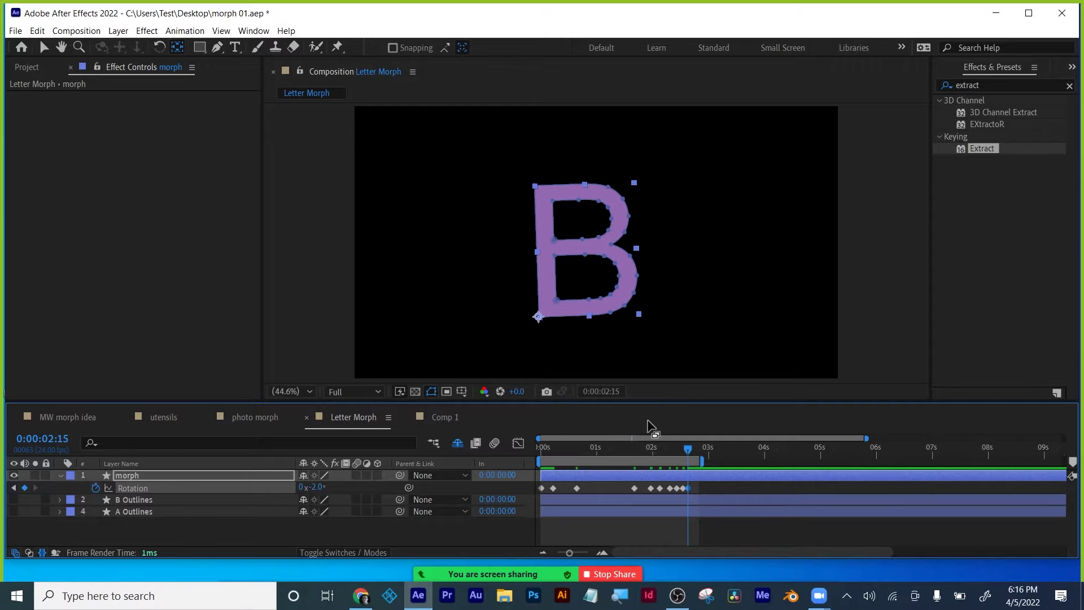
Step: Add a rotation keyframe of 2° on the morph layer at 0:00:02:17
click(690, 452)
click(693, 449)
click(316, 487)
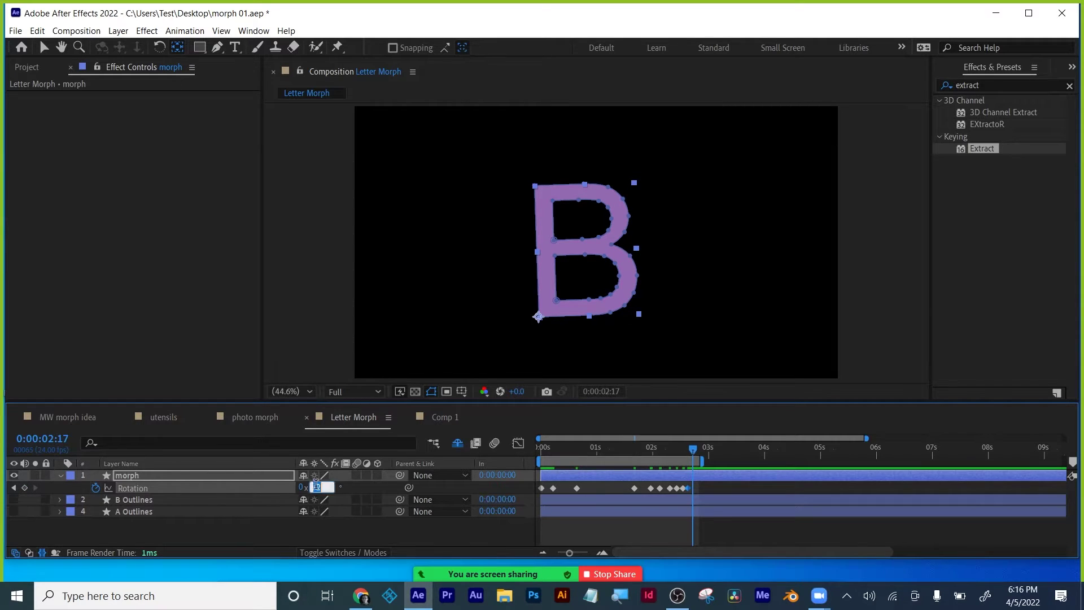
text(2)
key(Return)
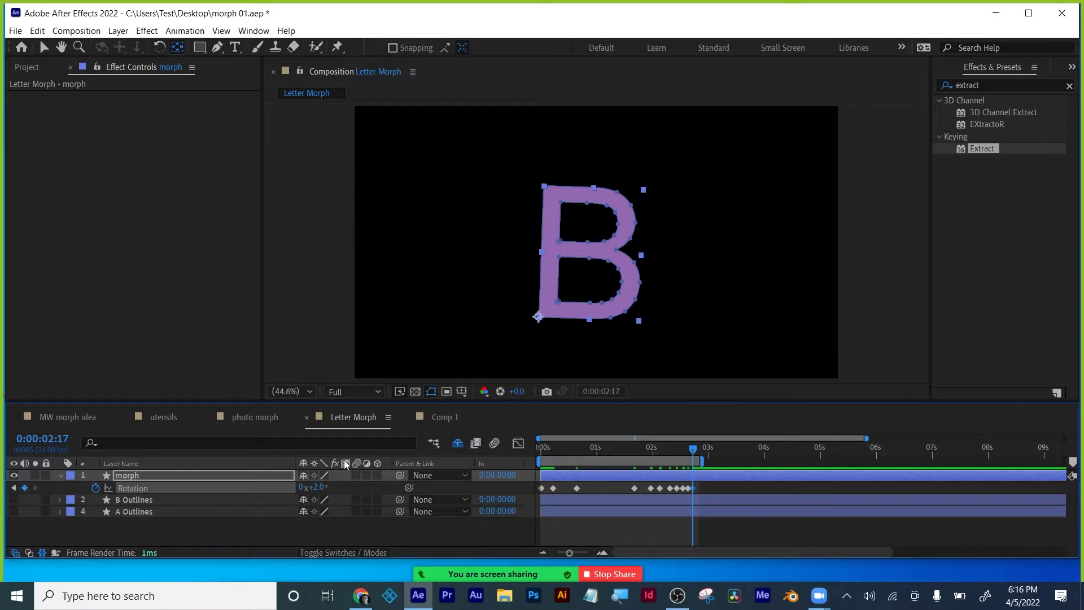
Step: Add a rotation keyframe of -1° on the morph layer at 0:00:02:18
click(695, 450)
click(316, 486)
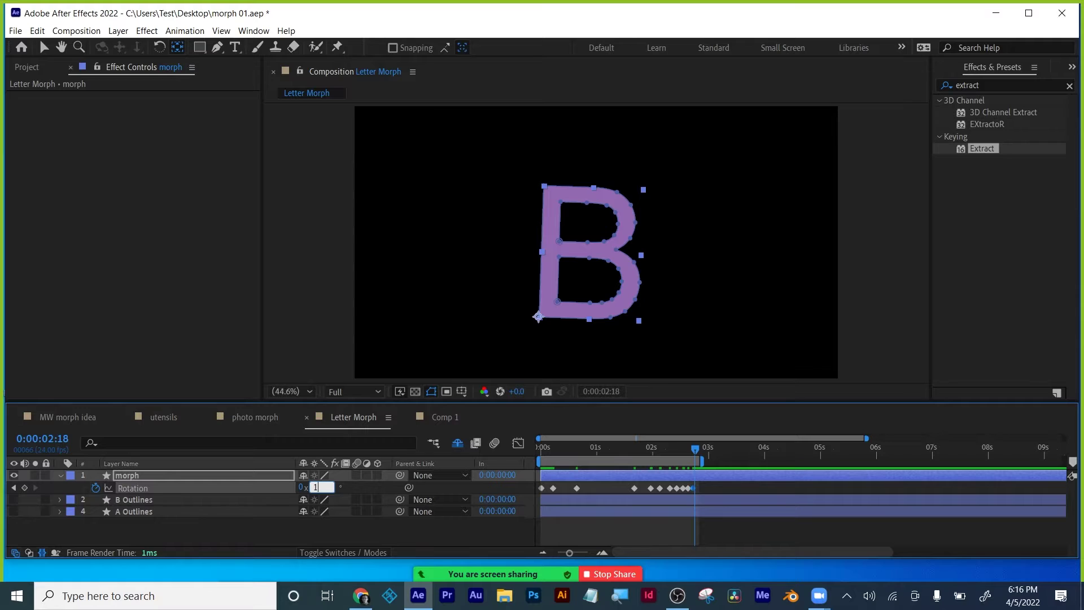
text(-1)
key(Return)
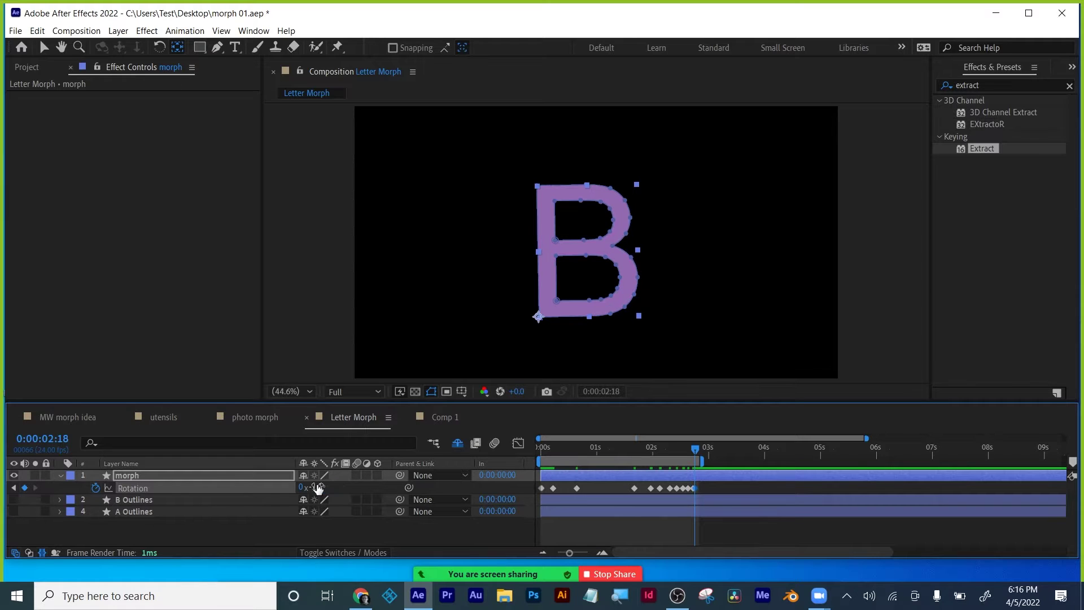
Step: Add a rotation keyframe of 1° on the morph layer at 0:00:02:20
key(Page_Down)
key(Page_Down)
click(318, 486)
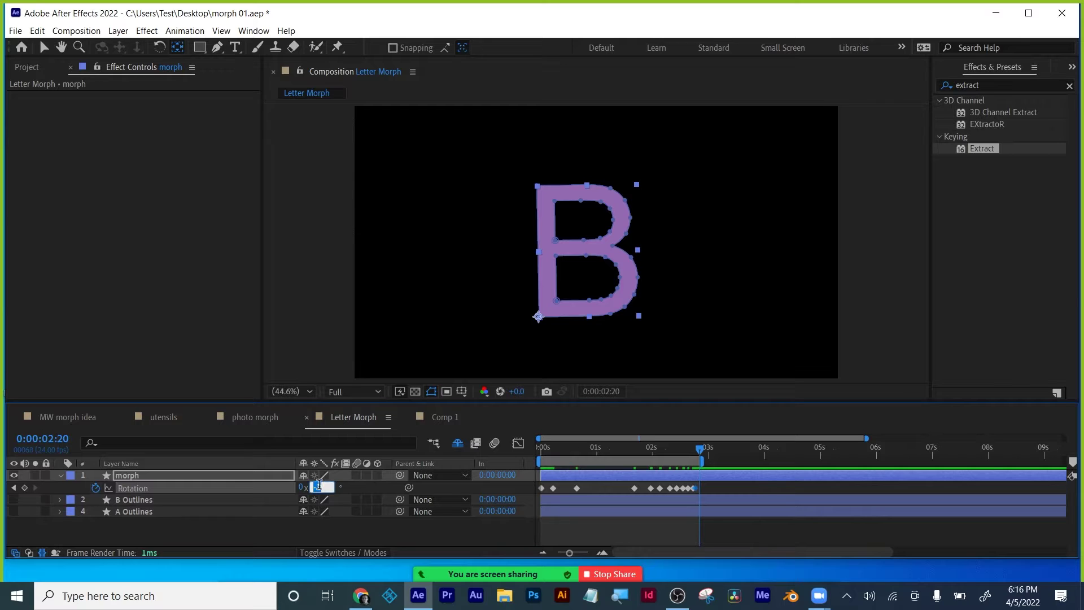
text(1)
key(Return)
Step: Finish the wobble with a rotation keyframe of 0° on the morph layer at 0:00:02:21
key(Page_Down)
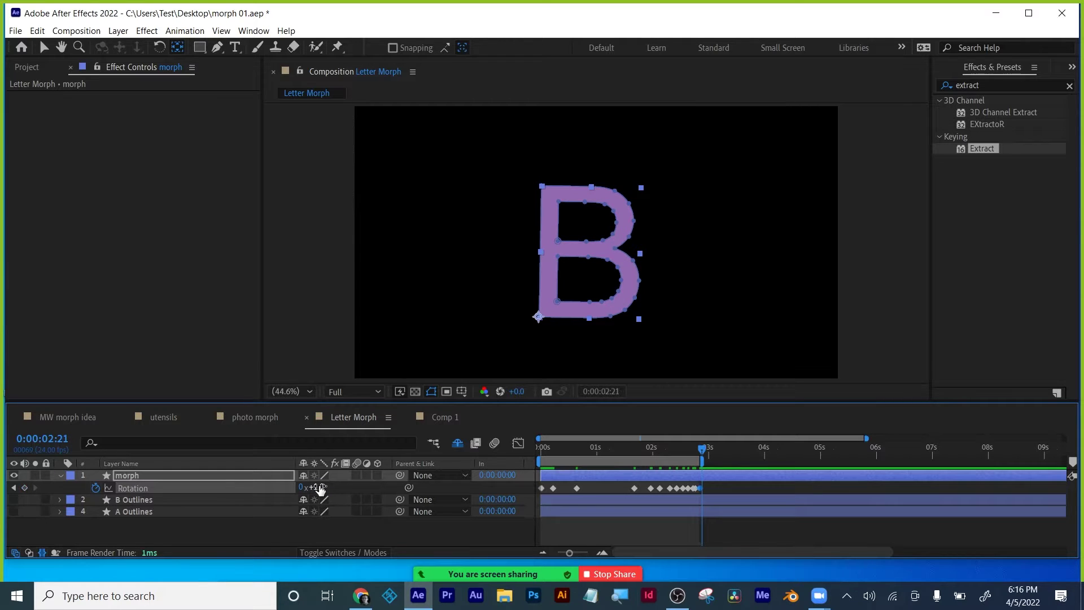
click(317, 488)
text(0)
key(Return)
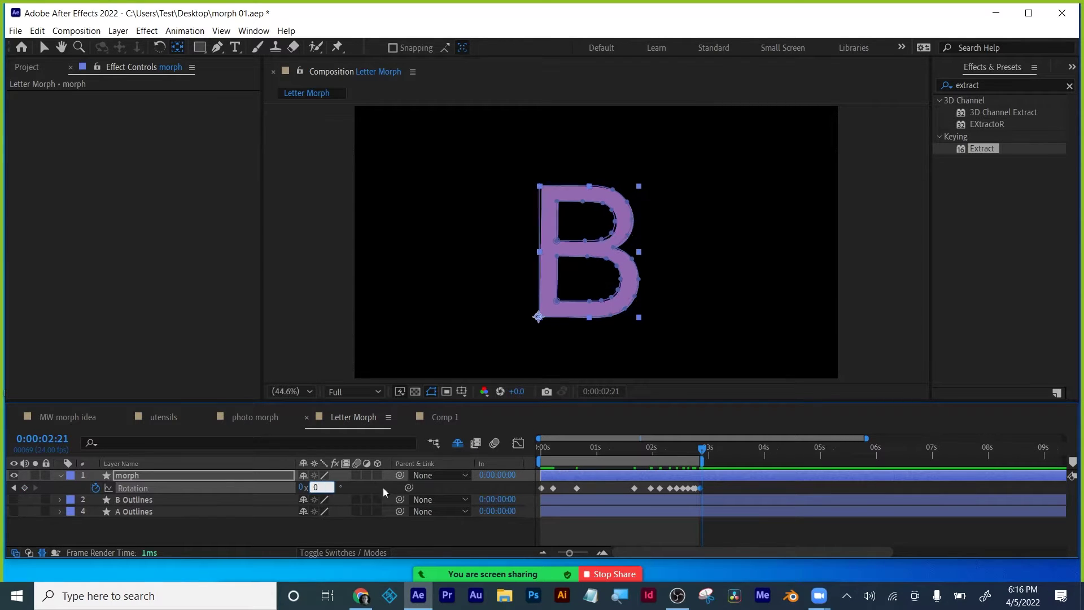
Step: Extend the work area slightly past the last rotation keyframe and apply Easy Ease to all of the morph layer's rotation keyframes
drag(703, 461, 538, 501)
right_click(553, 488)
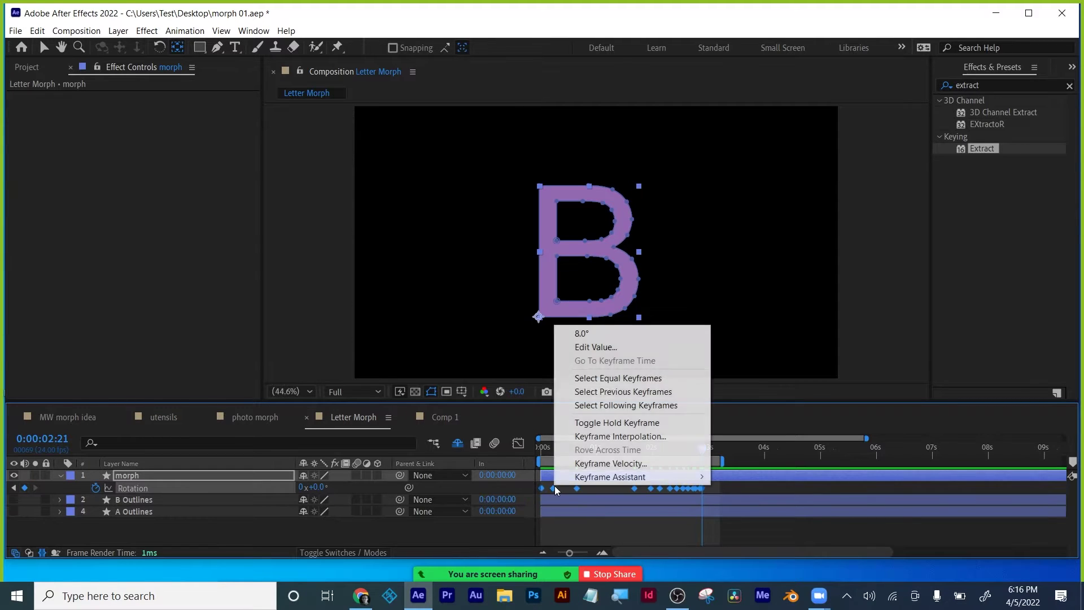
mouse_move(700, 477)
click(746, 517)
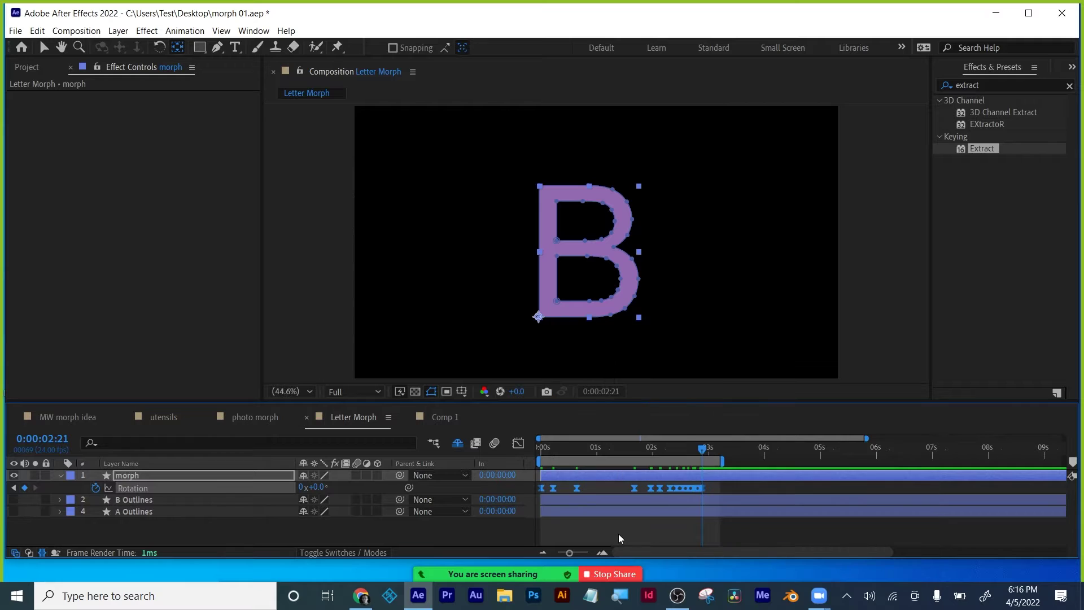
Step: Preview the Letter Morph animation and examine the in-between shapes around the one-second mark
click(639, 449)
key(space)
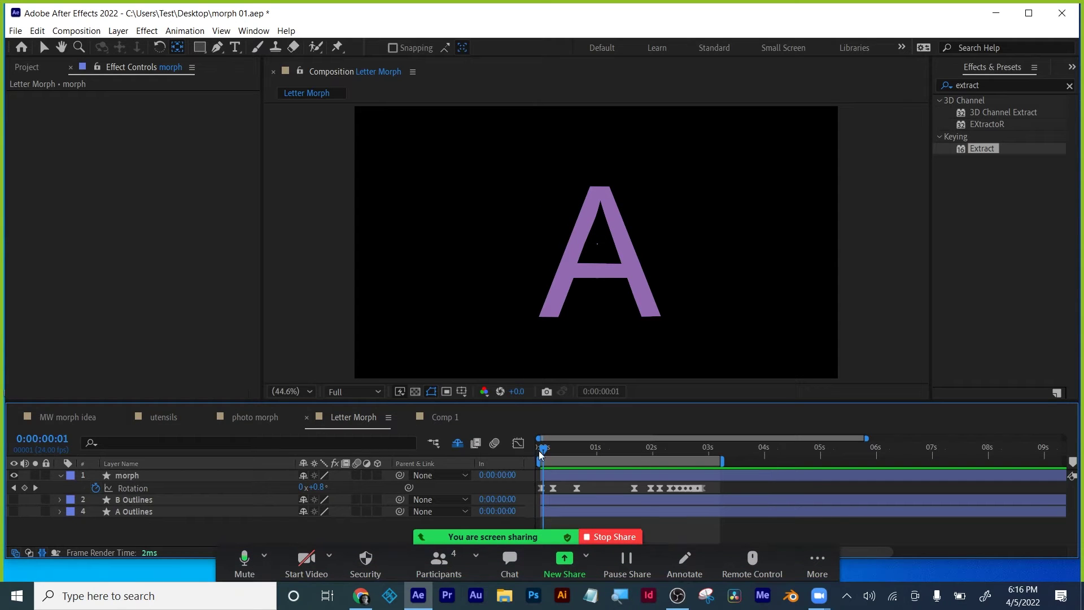
click(554, 443)
drag(554, 441, 596, 434)
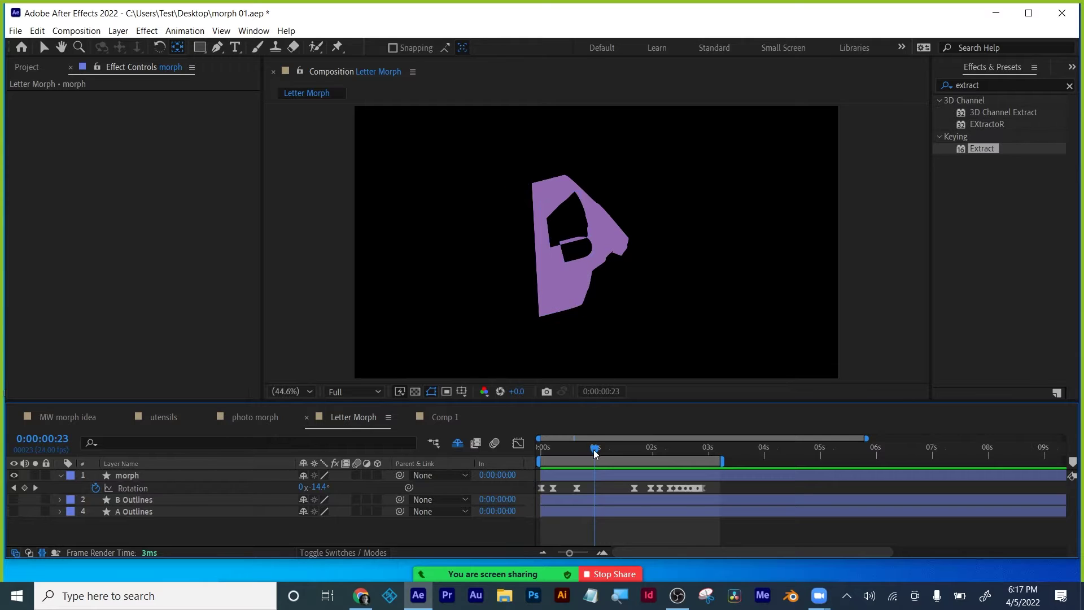
mouse_move(596, 449)
mouse_down()
mouse_move(638, 448)
mouse_move(564, 449)
mouse_move(602, 445)
mouse_up()
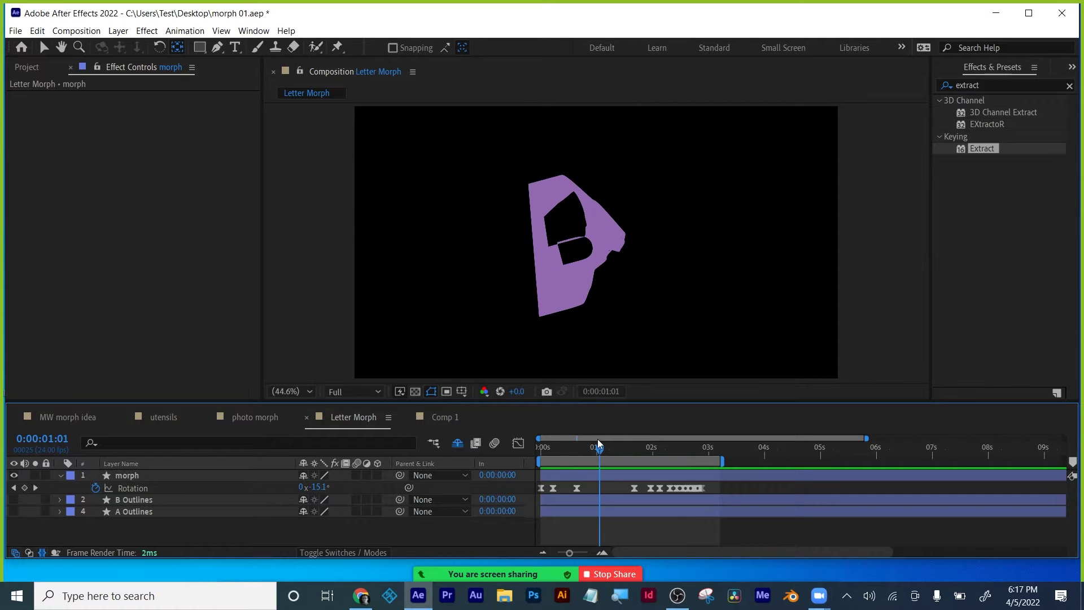
click(600, 266)
drag(600, 448, 592, 456)
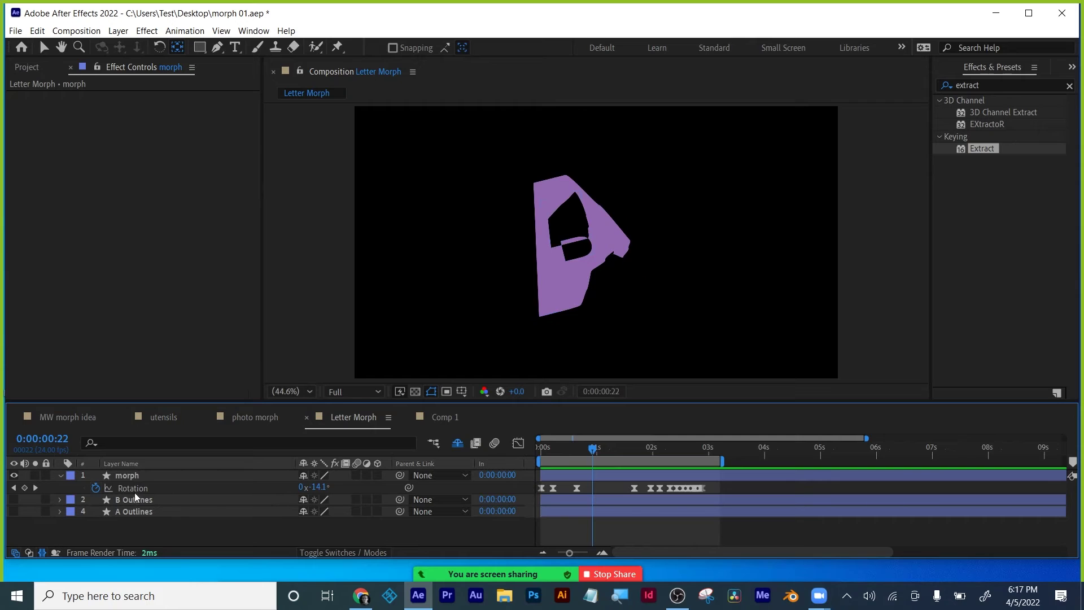
Step: Reveal all keyframed properties of the morph layer, including its paths and rotation
click(129, 477)
key(u)
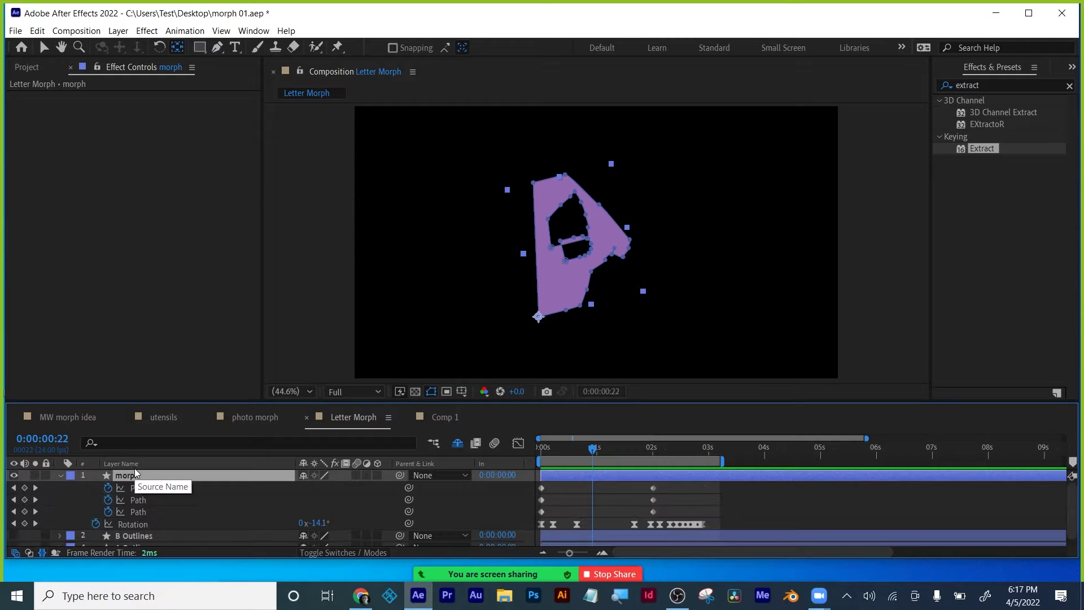
Step: Identify the morph layer's lower counter path and add a keyframe for it at 0:00:00:22
click(142, 500)
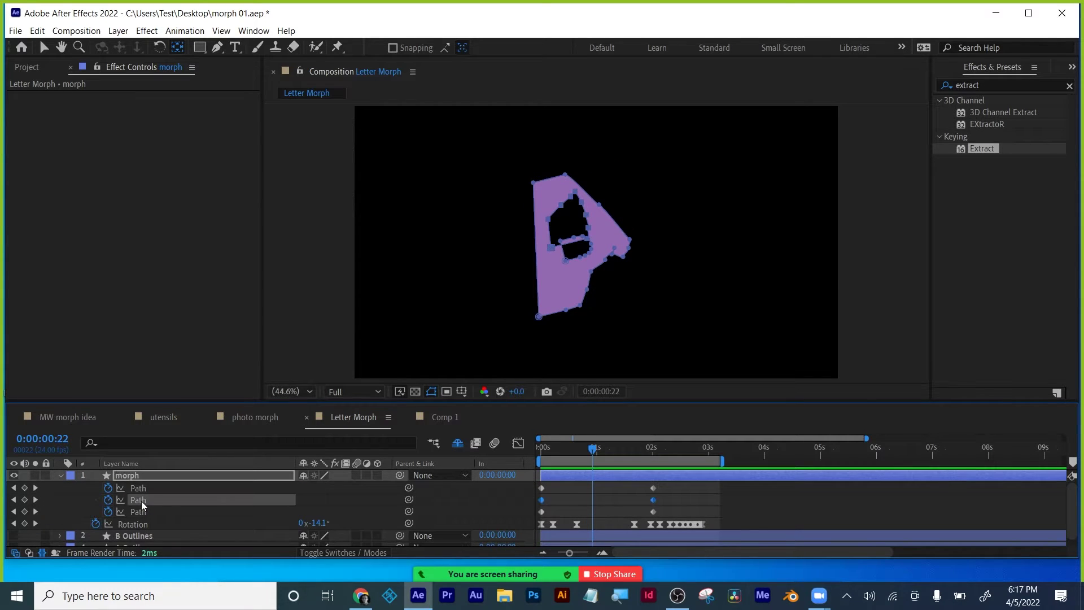
click(140, 489)
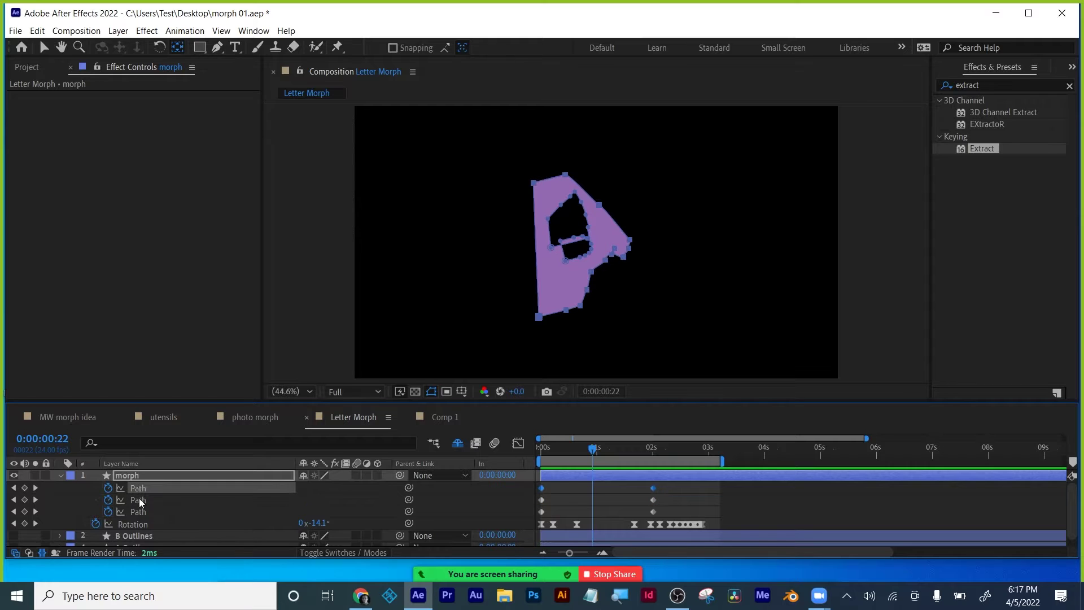
click(142, 512)
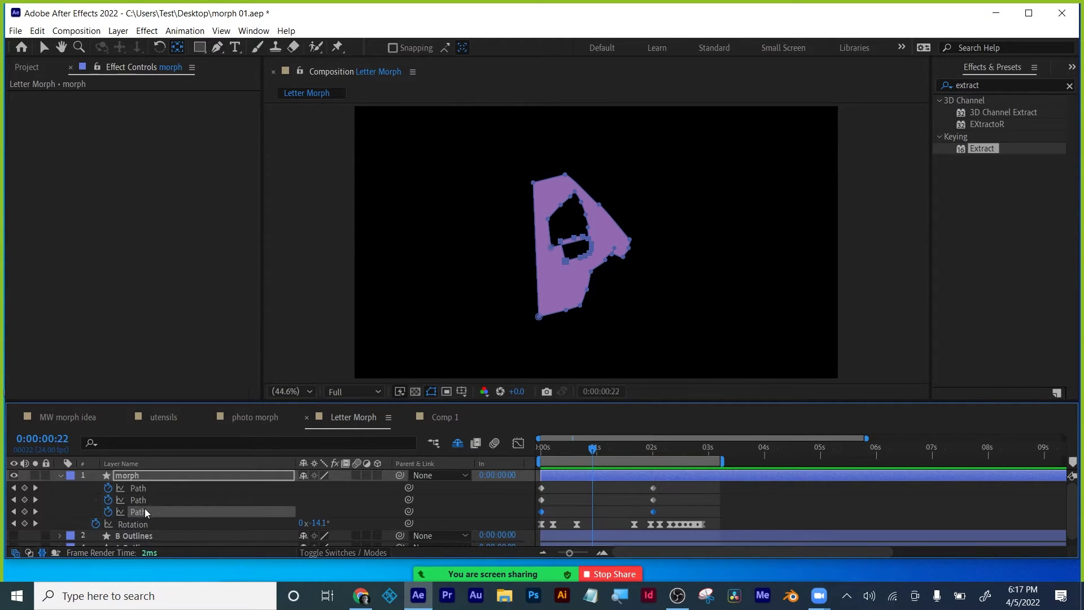
click(25, 511)
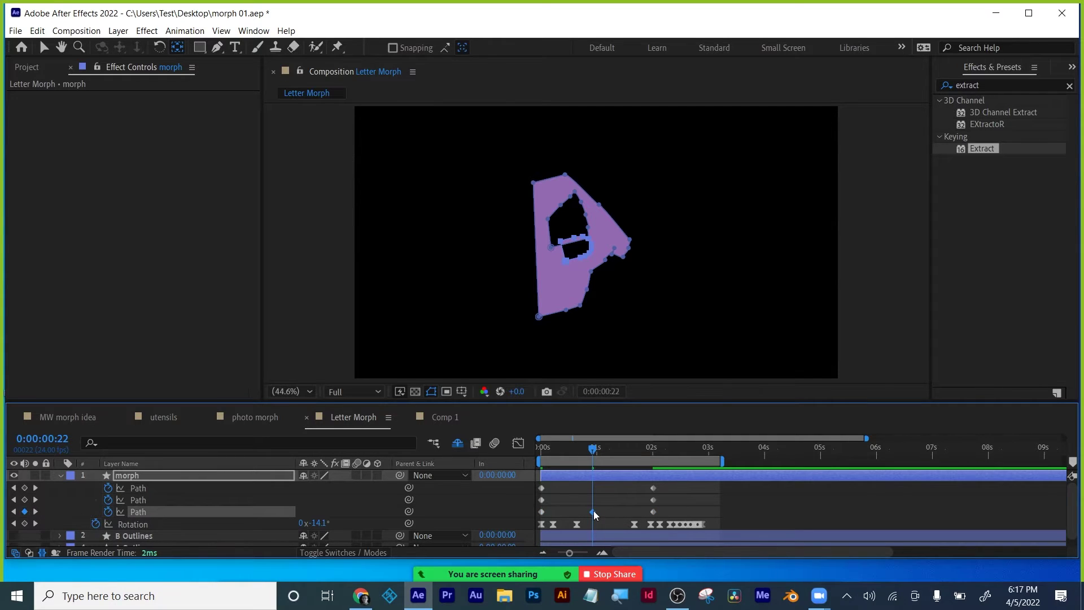
Step: Move the whole lower counter path at 0:00:00:22 down into the letter's body, clear of the upper counter
scroll(616, 291, up, 4)
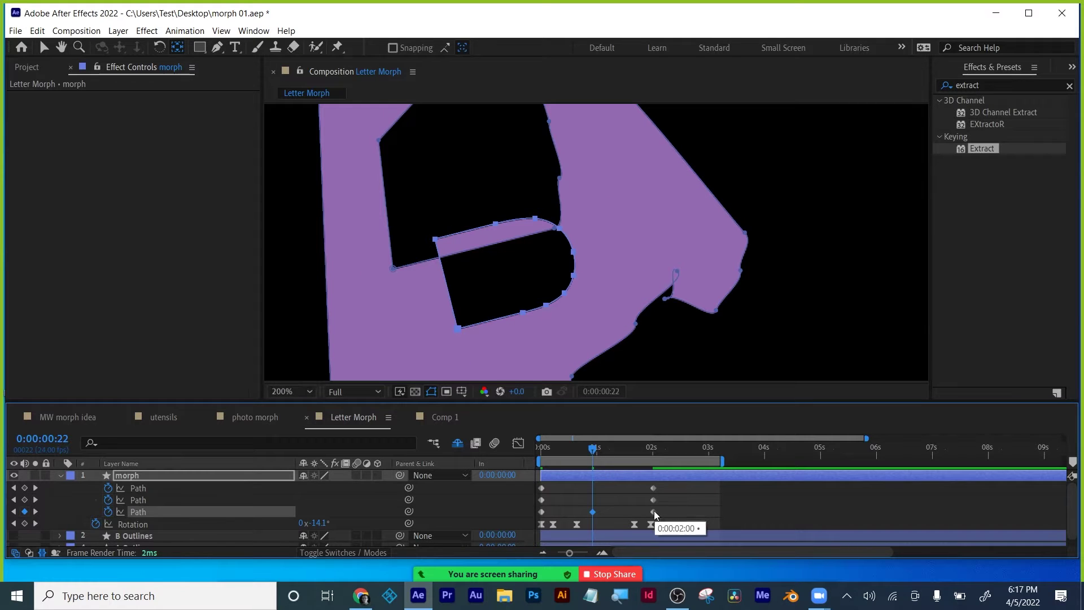
drag(663, 510, 587, 521)
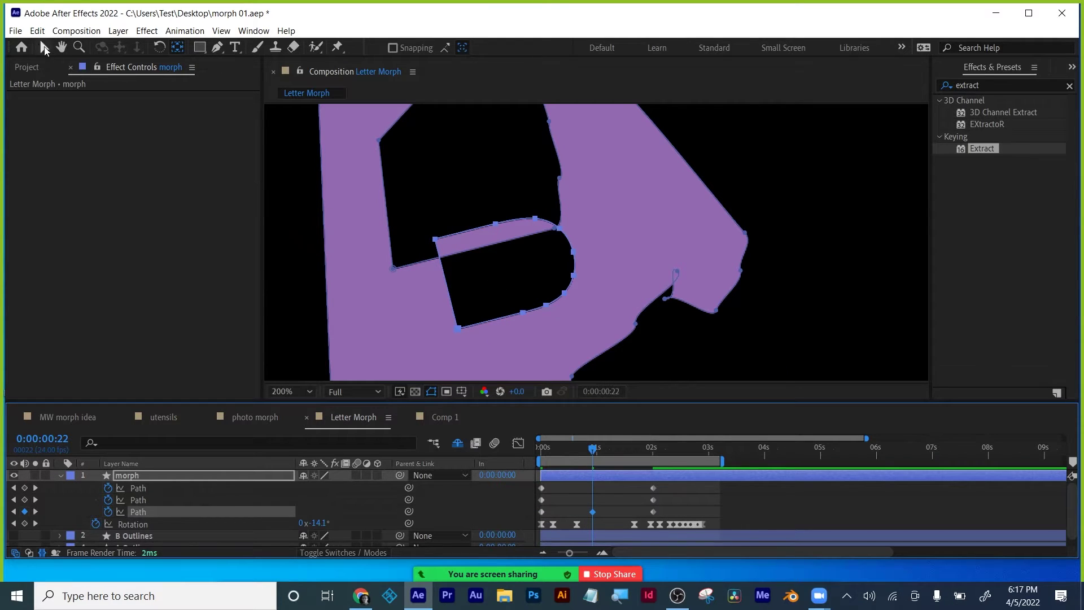
click(45, 50)
click(481, 304)
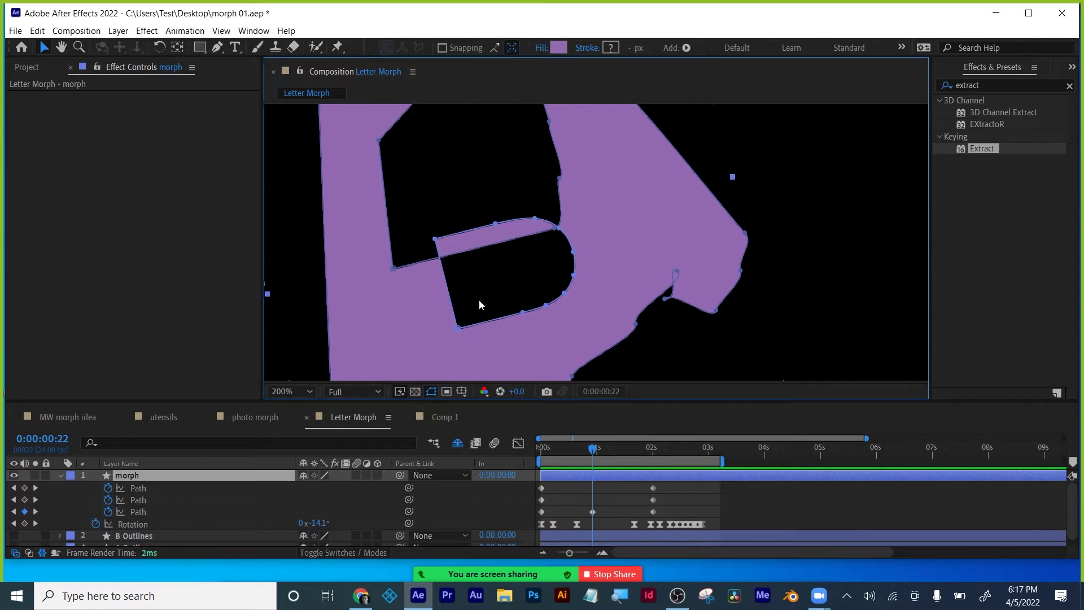
click(592, 512)
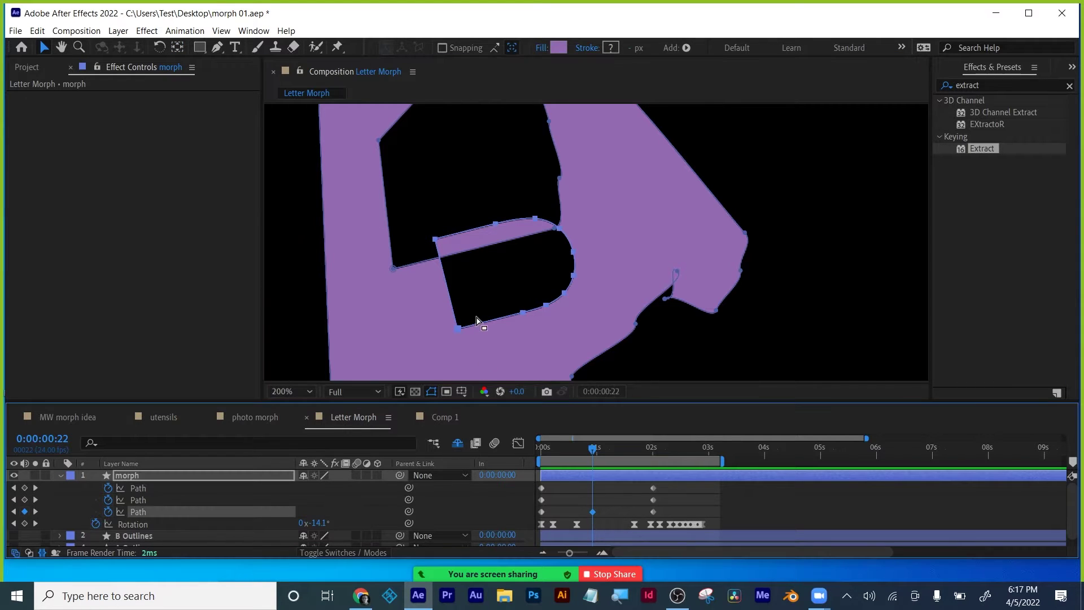
drag(477, 322, 448, 368)
key(comma)
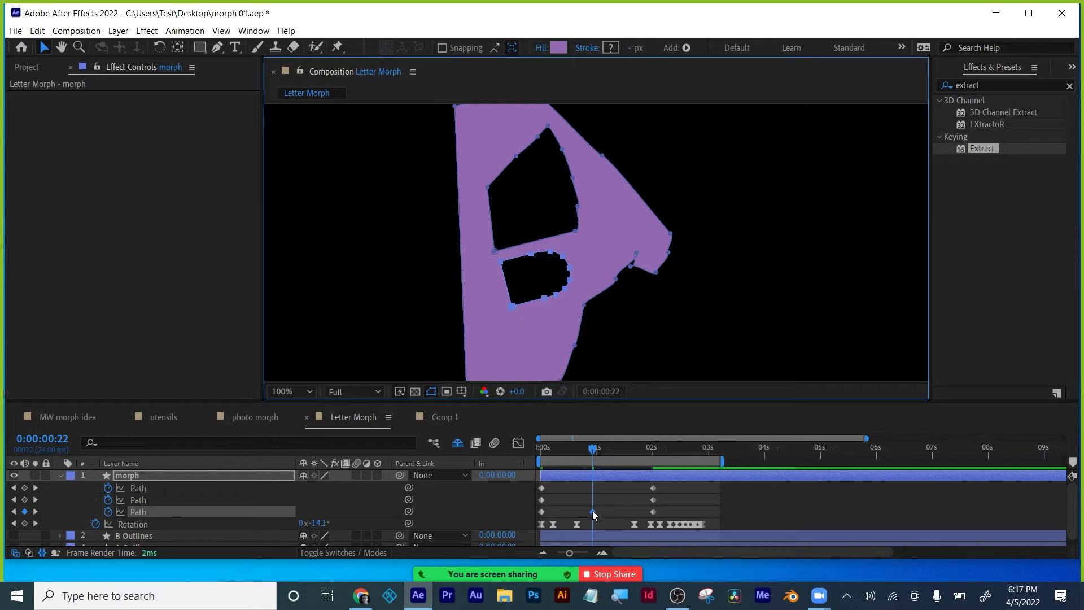
Step: Scale the lower counter path down to a tiny dot at 0:00:00:22 with Free Transform Points
right_click(500, 267)
mouse_move(520, 246)
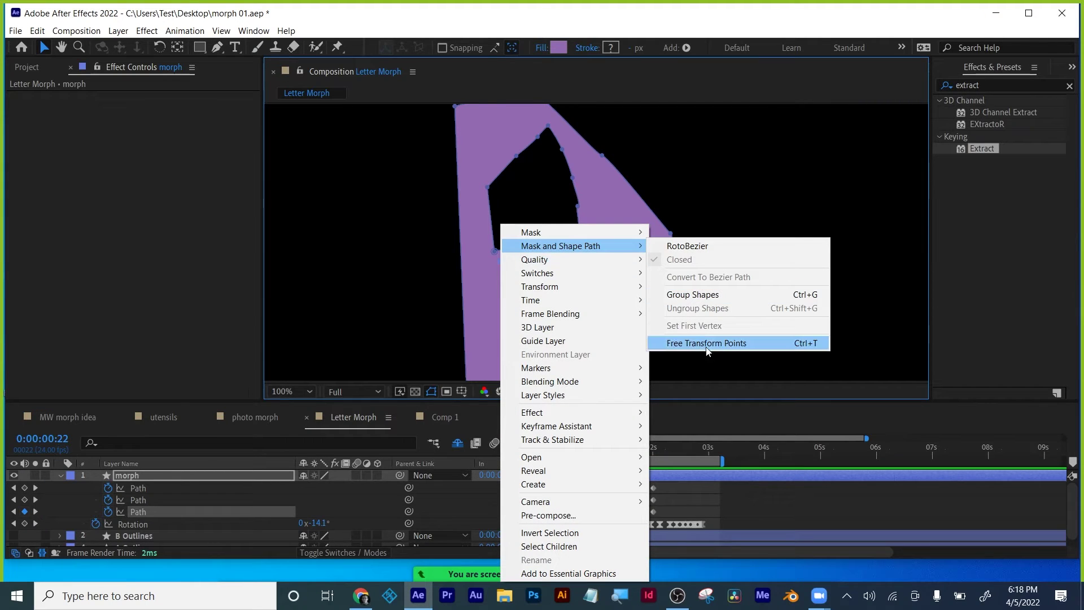
click(738, 344)
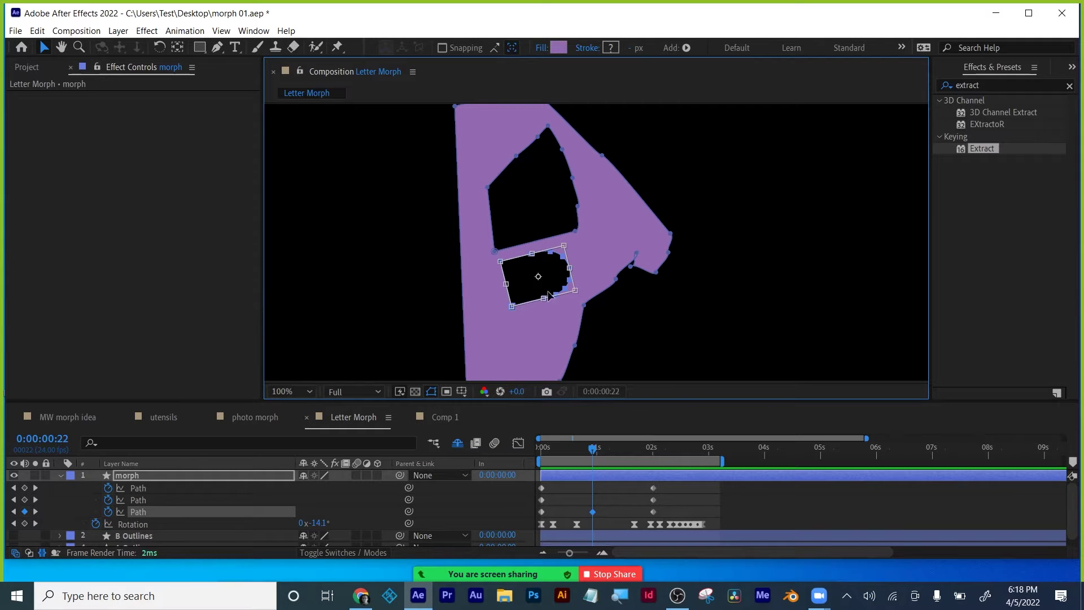
drag(575, 290, 535, 271)
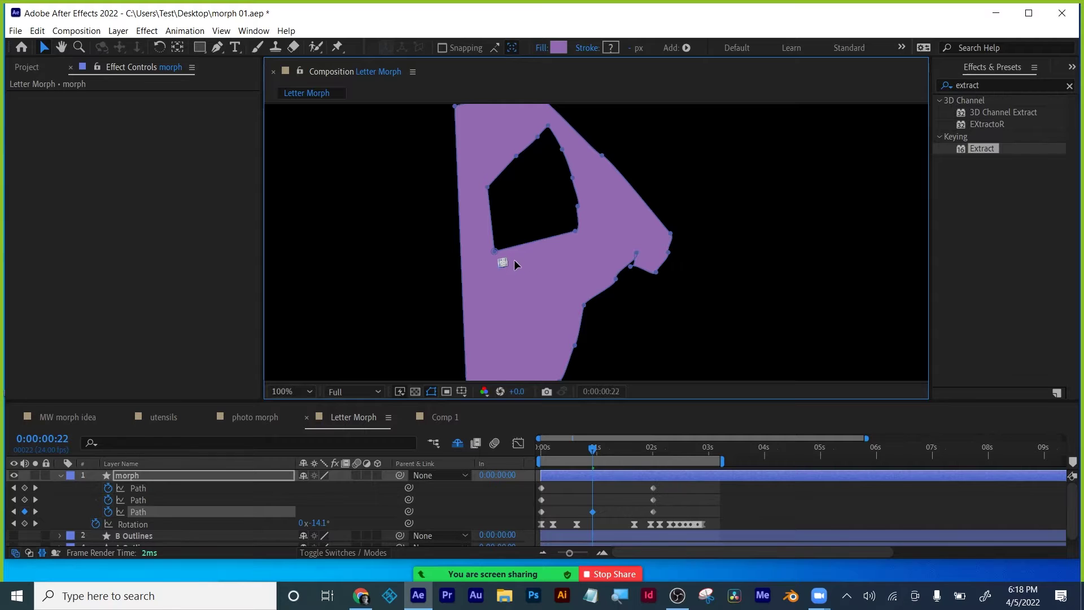
Step: At 0:00:01:05, enlarge the lower counter path with Free Transform Points so it fills the letter's lower half
click(597, 447)
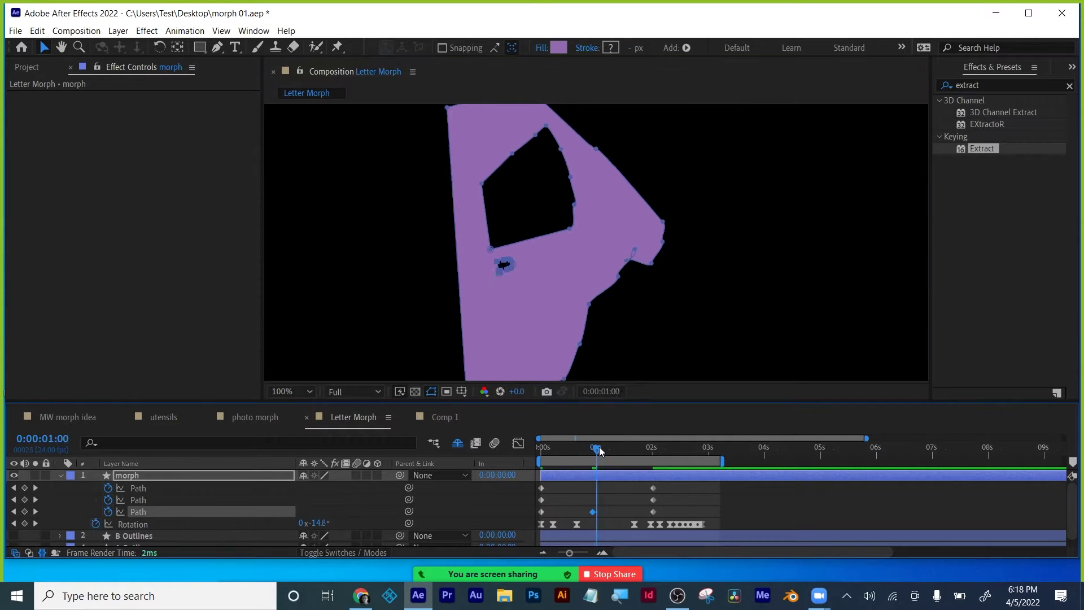
drag(600, 451, 610, 449)
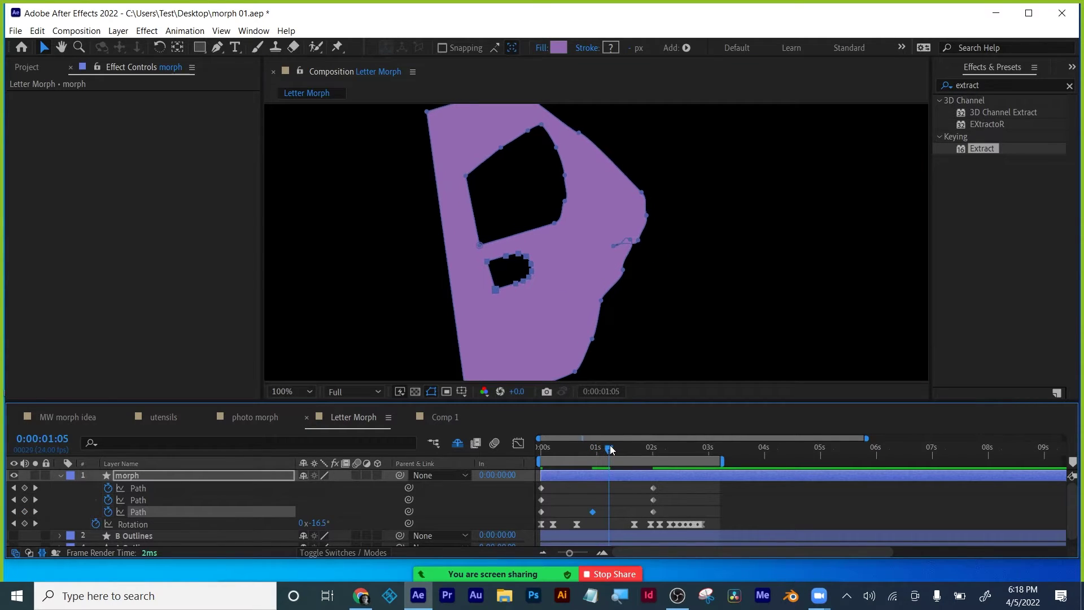
right_click(533, 279)
mouse_move(590, 248)
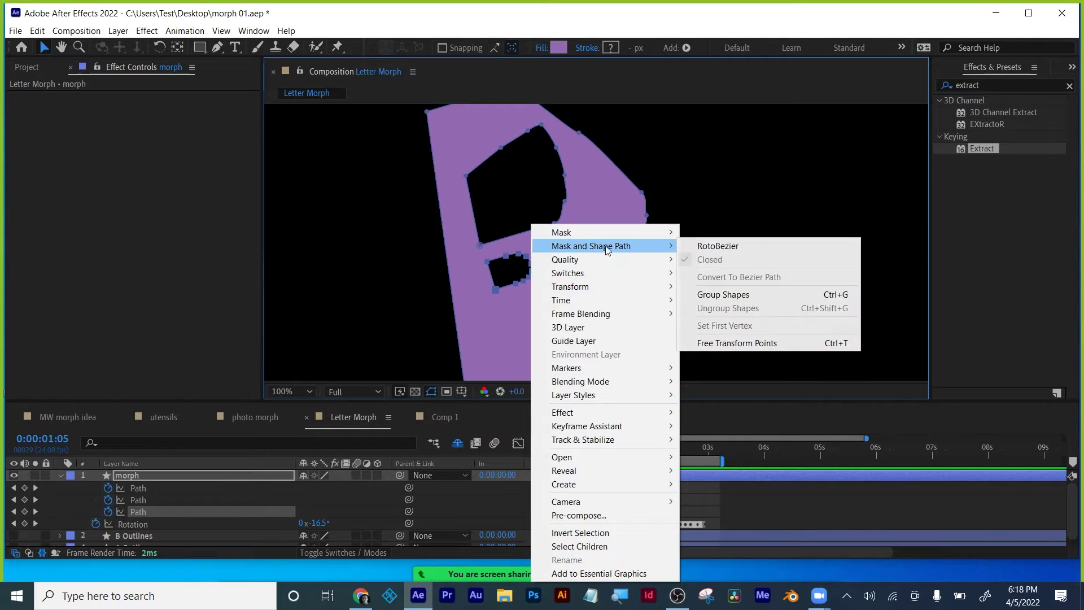
click(736, 344)
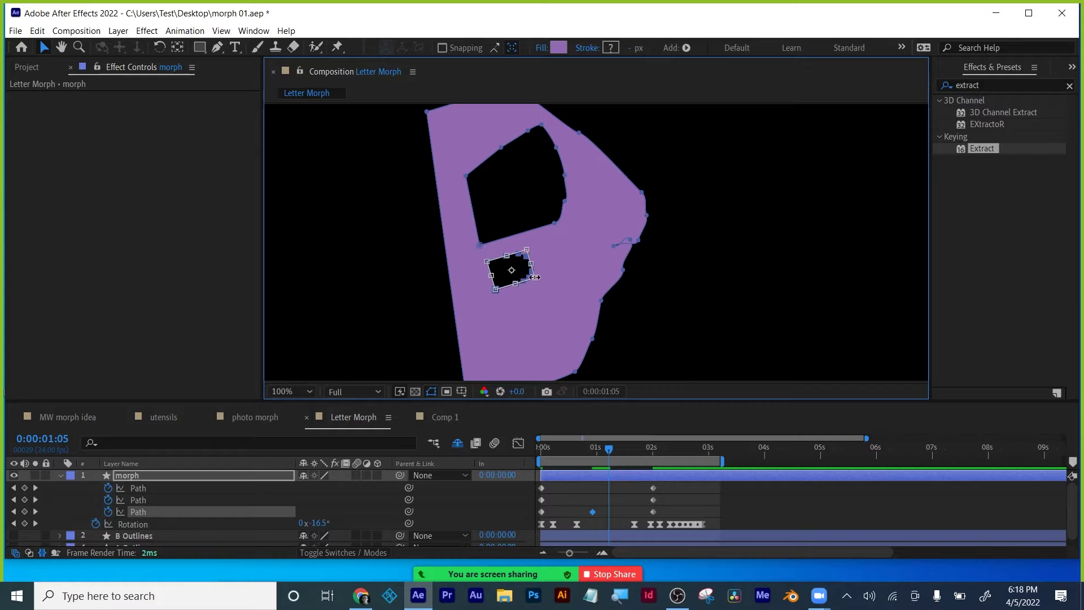
drag(535, 278, 610, 334)
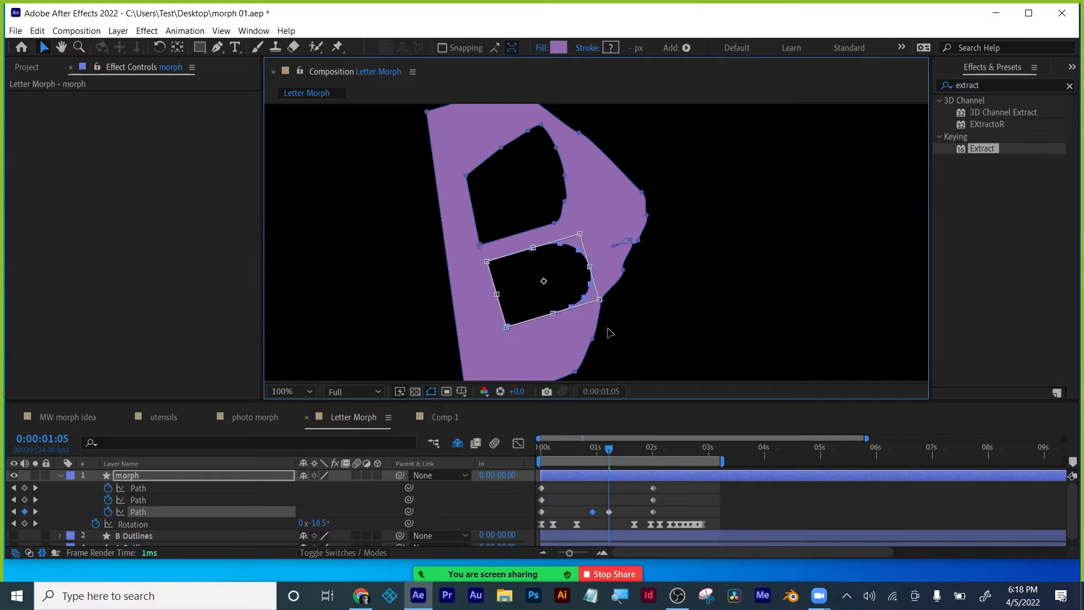
key(comma)
key(comma)
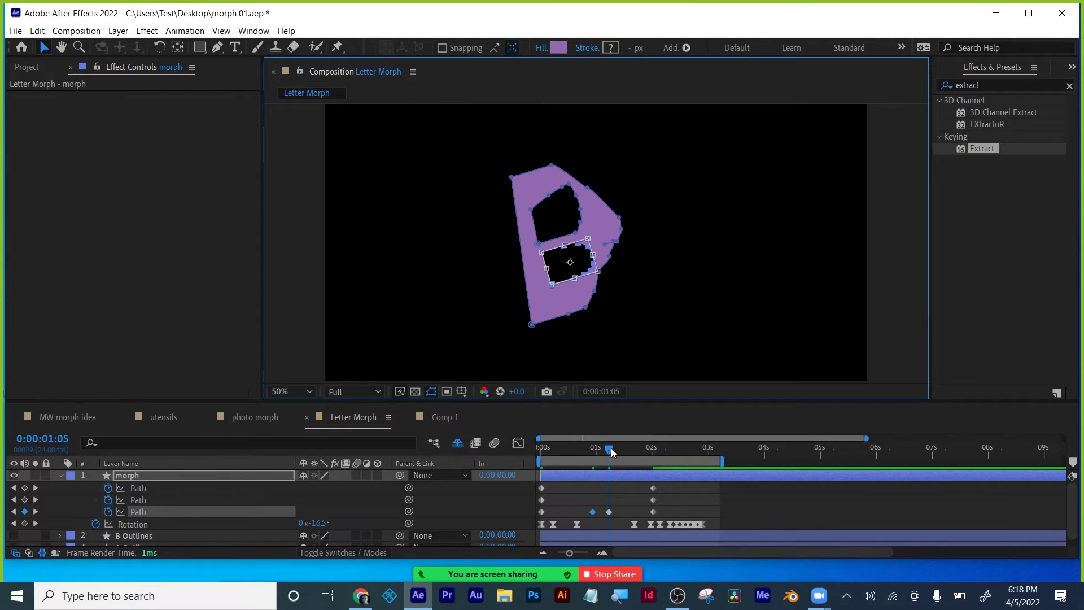
Step: Keyframe the lower counter path at 0:00:00:21 with the tiny shape moved off the letter, outside the frame, and check the next keyframe
drag(611, 448, 594, 450)
click(757, 500)
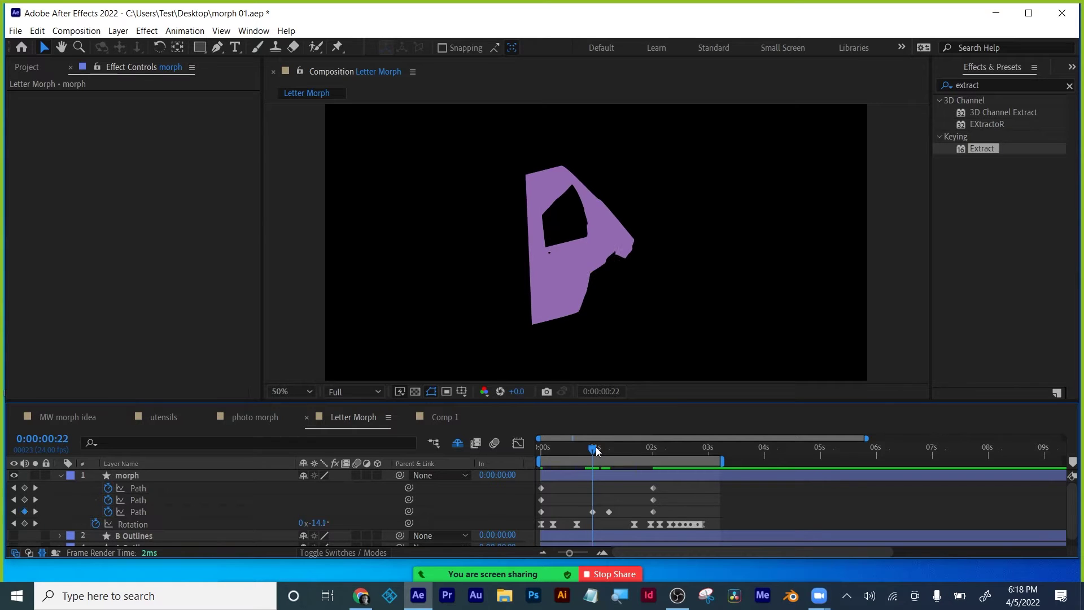
click(479, 519)
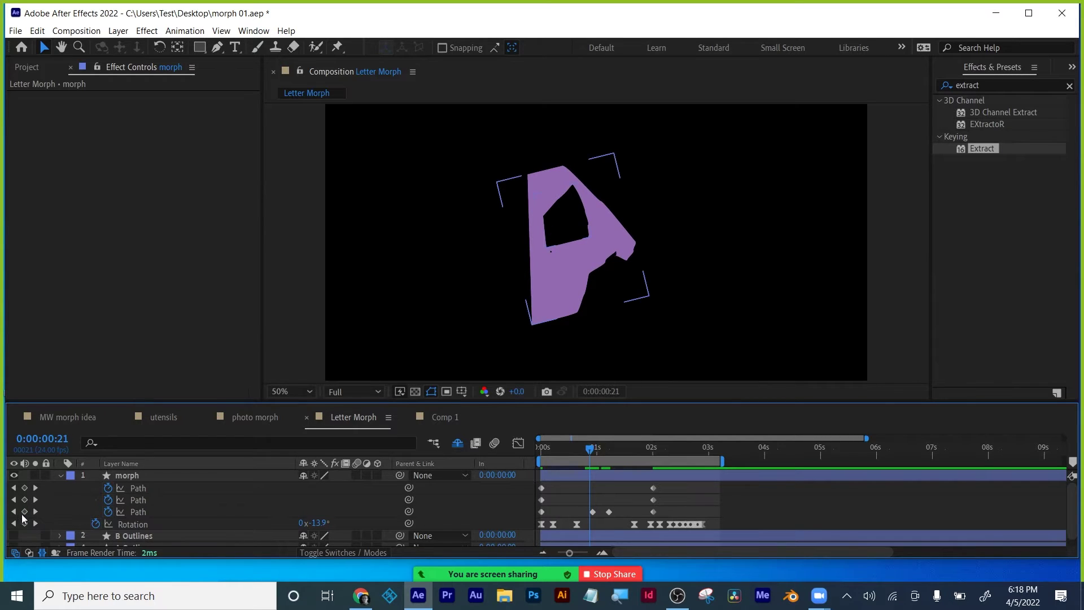
click(24, 511)
scroll(580, 213, up, 4)
scroll(581, 242, down, 2)
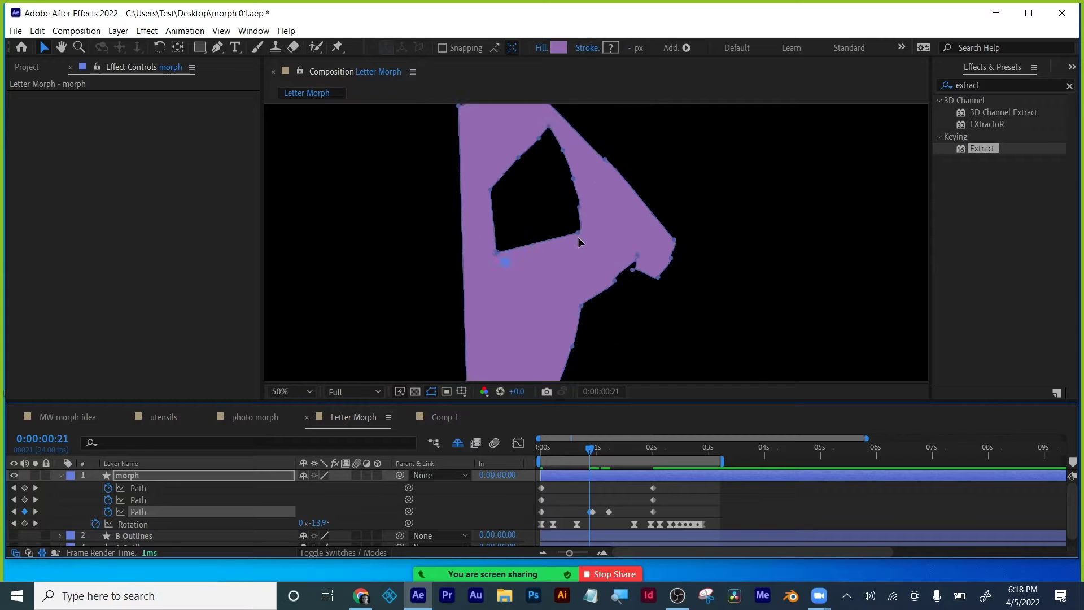
scroll(580, 242, down, 2)
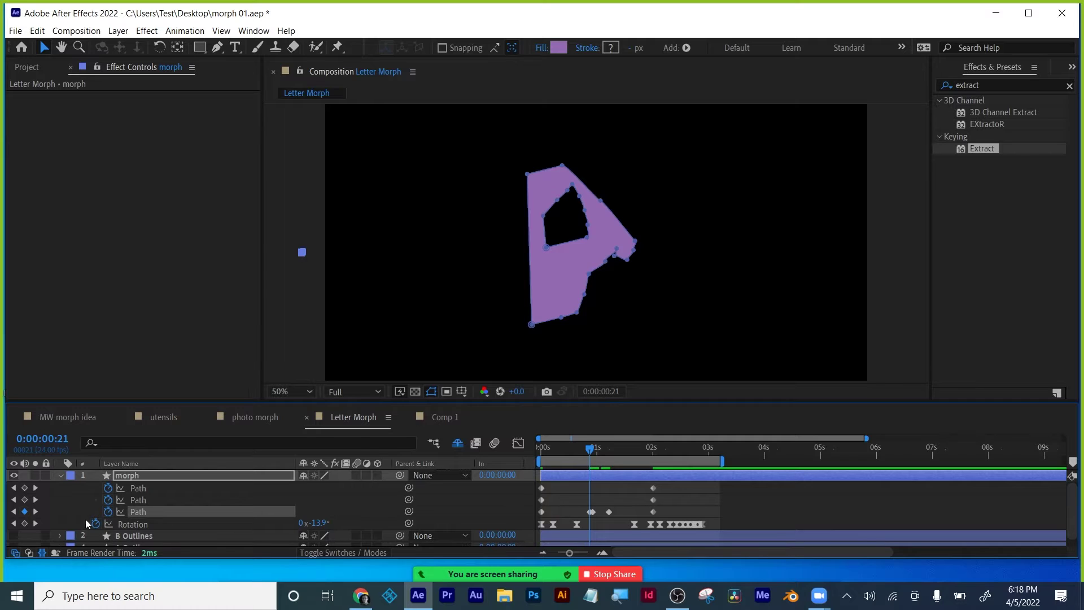
click(35, 512)
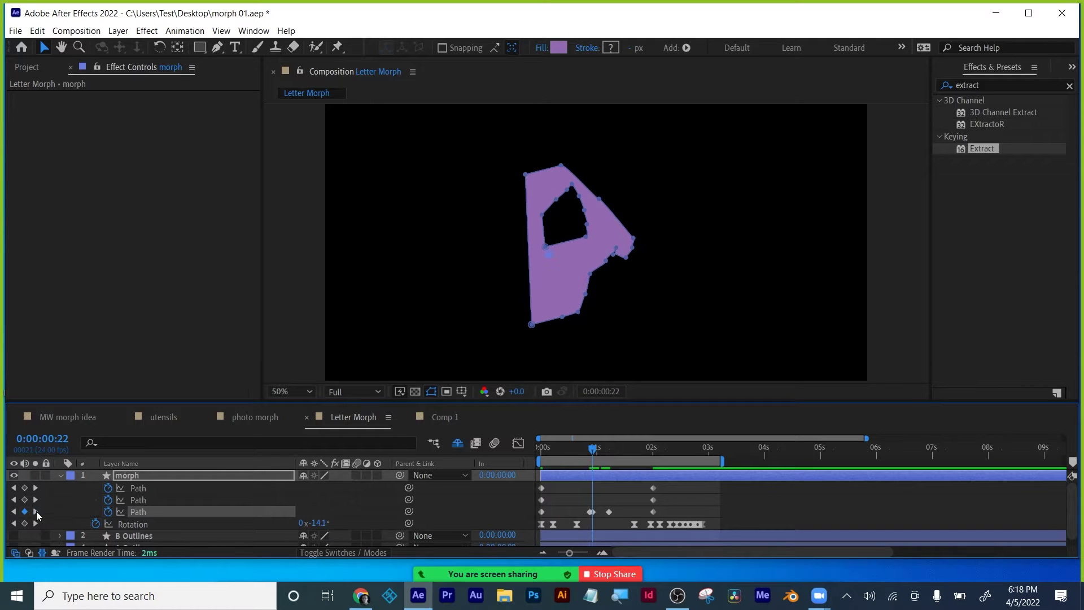
click(615, 496)
Step: Delete the lower counter path's keyframe at 0:00:00:00 and return to the start of the composition
mouse_move(595, 449)
mouse_down()
mouse_move(614, 450)
mouse_move(579, 449)
mouse_up()
click(542, 511)
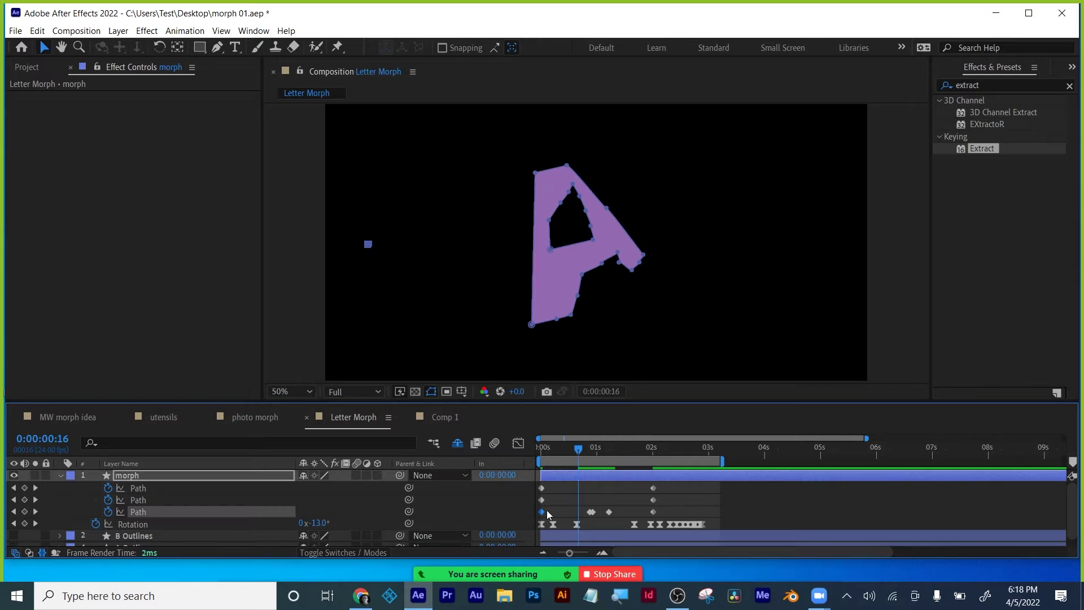
drag(577, 449, 539, 440)
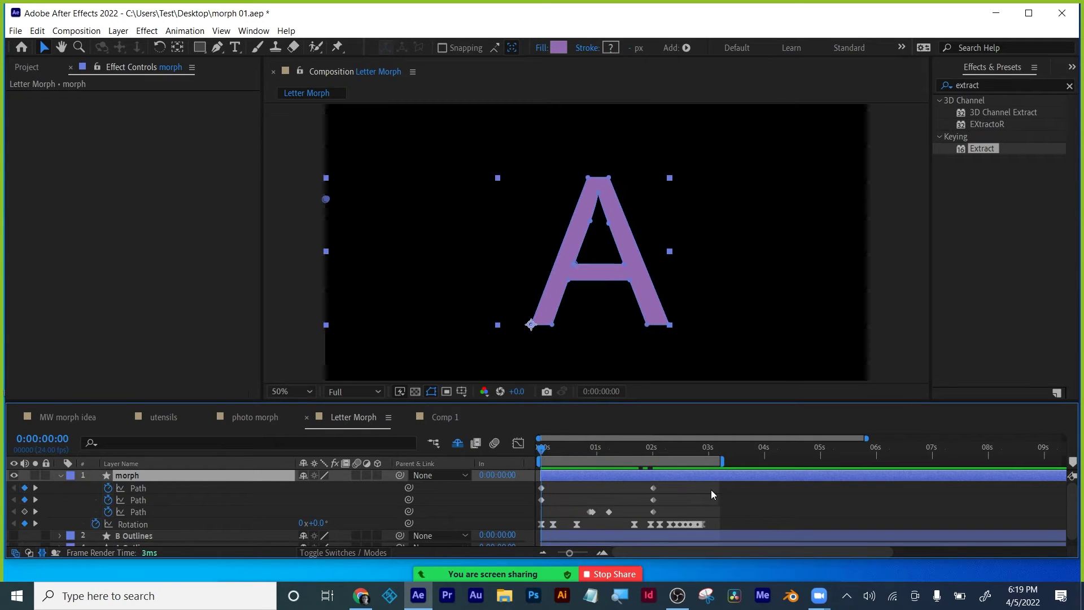
Step: Apply Easy Ease to all keyframes of the morph layer's three paths
drag(700, 483, 533, 517)
right_click(591, 511)
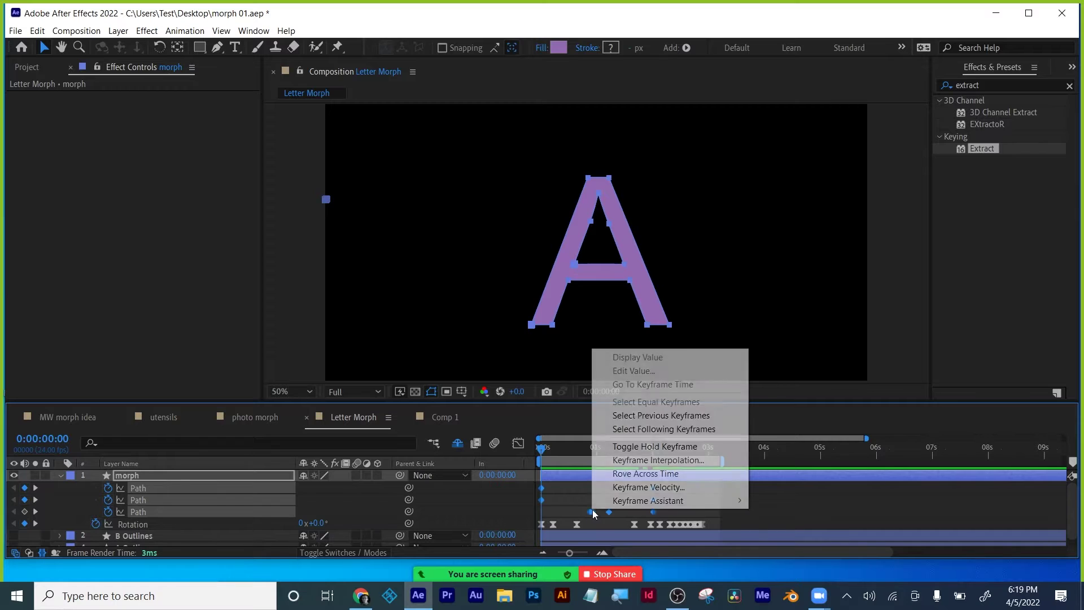
mouse_move(650, 500)
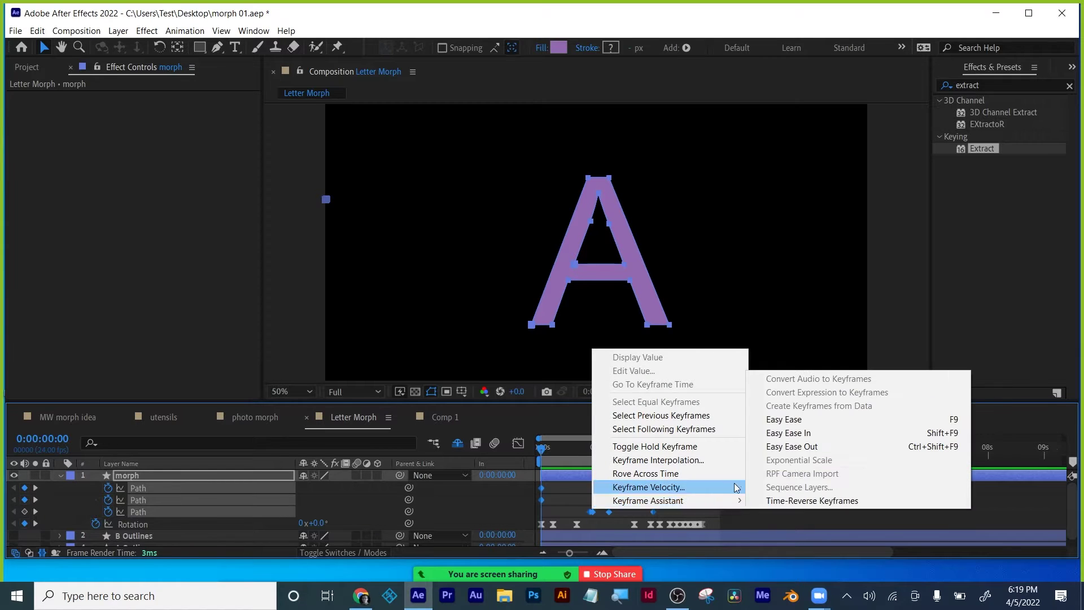
click(802, 422)
click(558, 488)
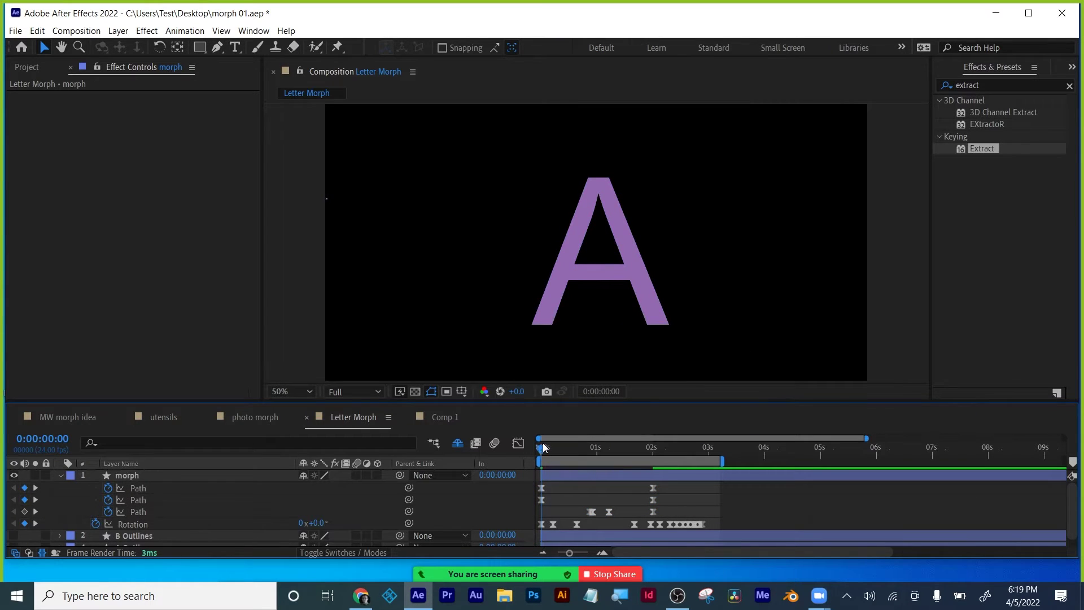
Step: At 0:00:00:12, reshape the upper counter path by moving two vertices on its left edge outward to smooth the dent
drag(544, 448, 570, 439)
click(574, 196)
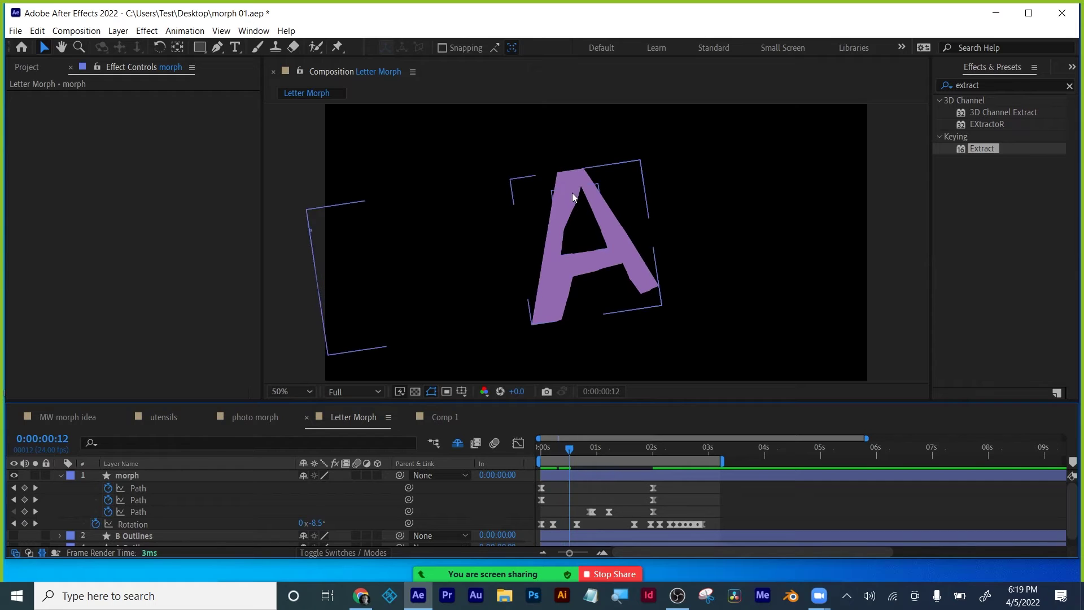
click(570, 218)
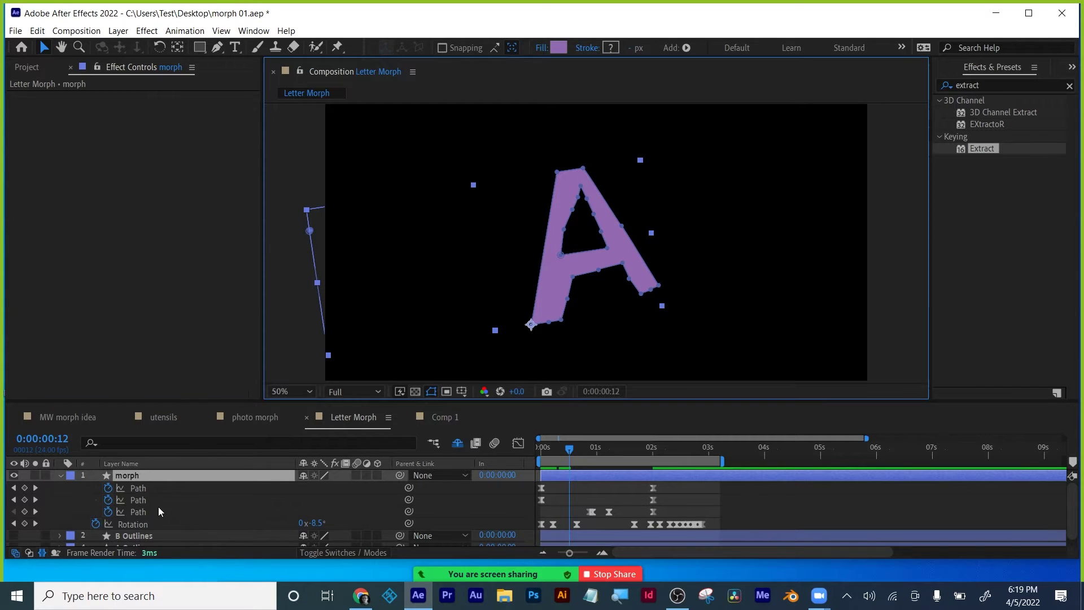
click(138, 500)
scroll(585, 222, up, 4)
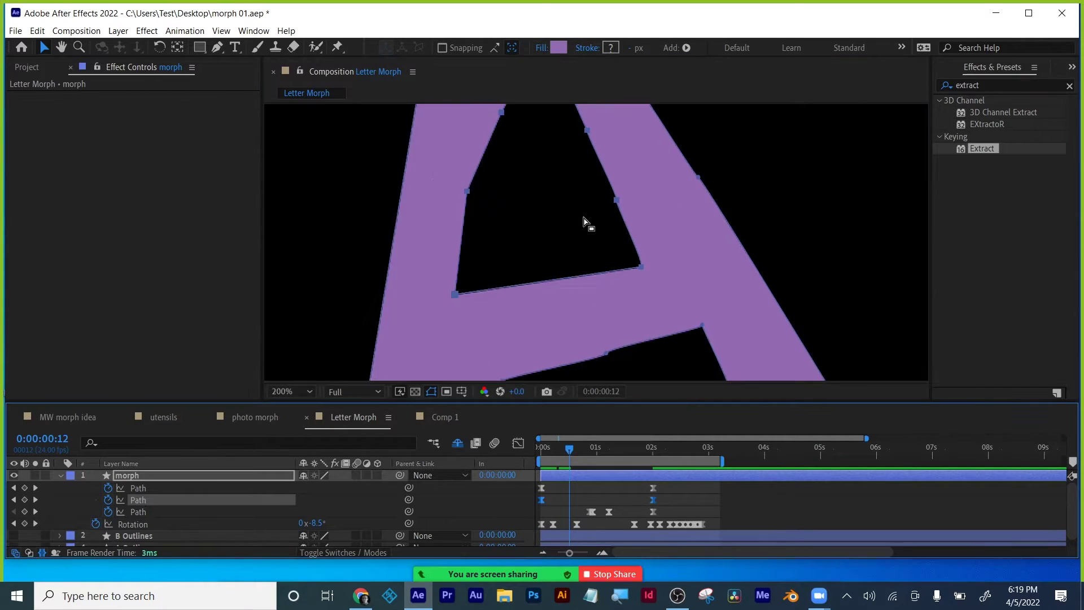
drag(548, 210, 571, 305)
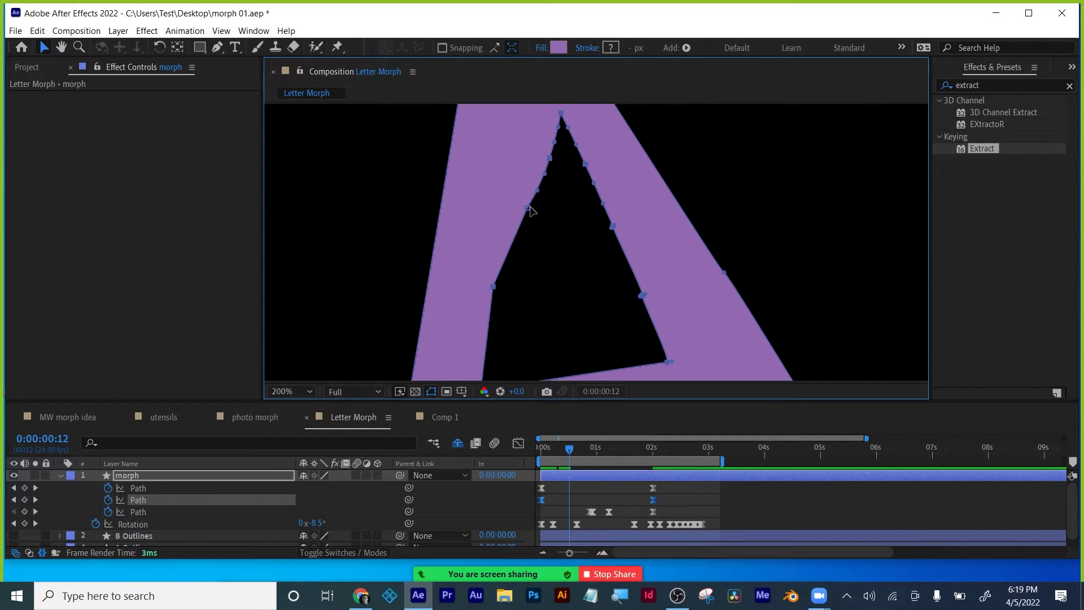
drag(531, 211, 508, 200)
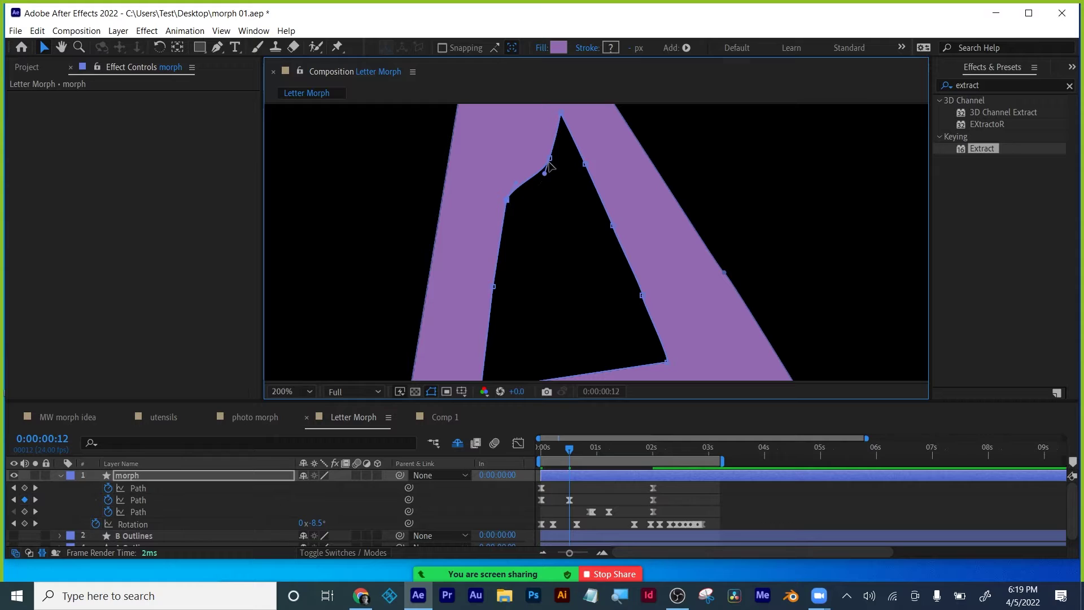
drag(551, 159, 525, 146)
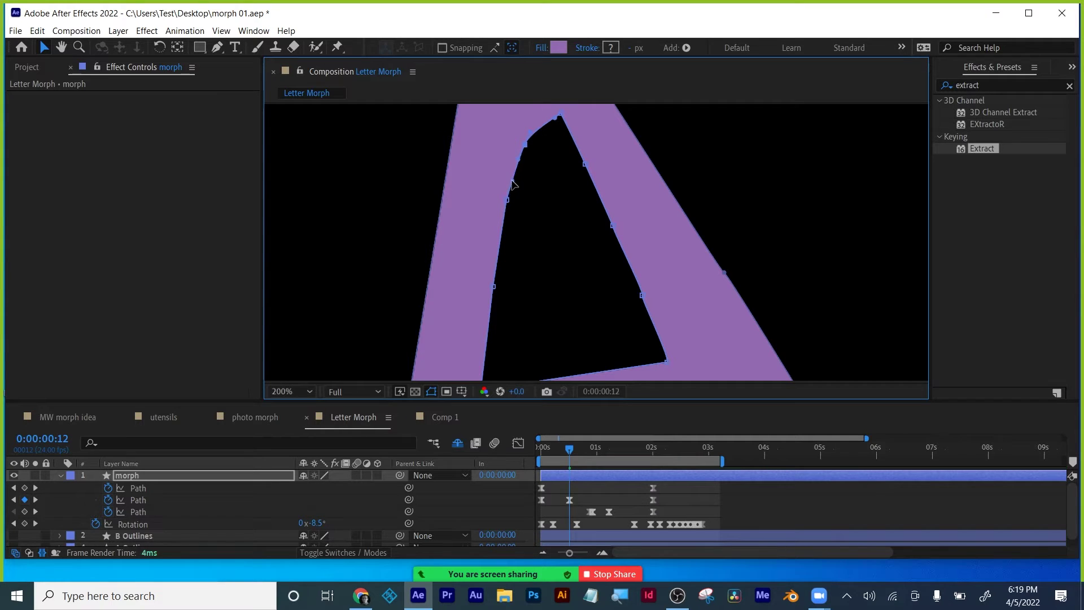
scroll(551, 230, down, 2)
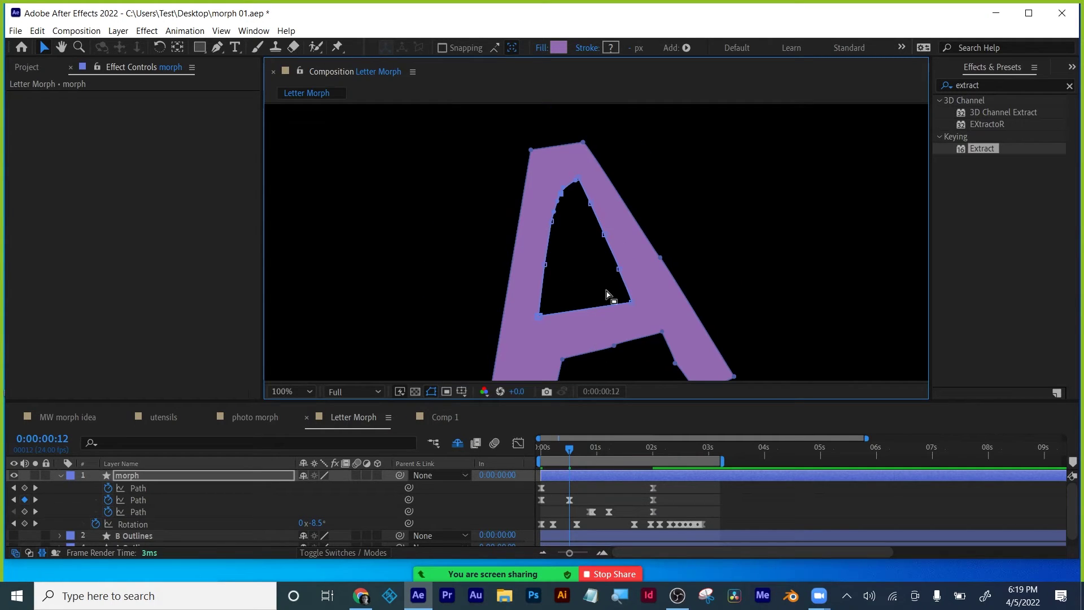
Step: At 0:00:00:15, move the upper counter path's lower-left vertex inward to reshape the opening
scroll(609, 277, down, 2)
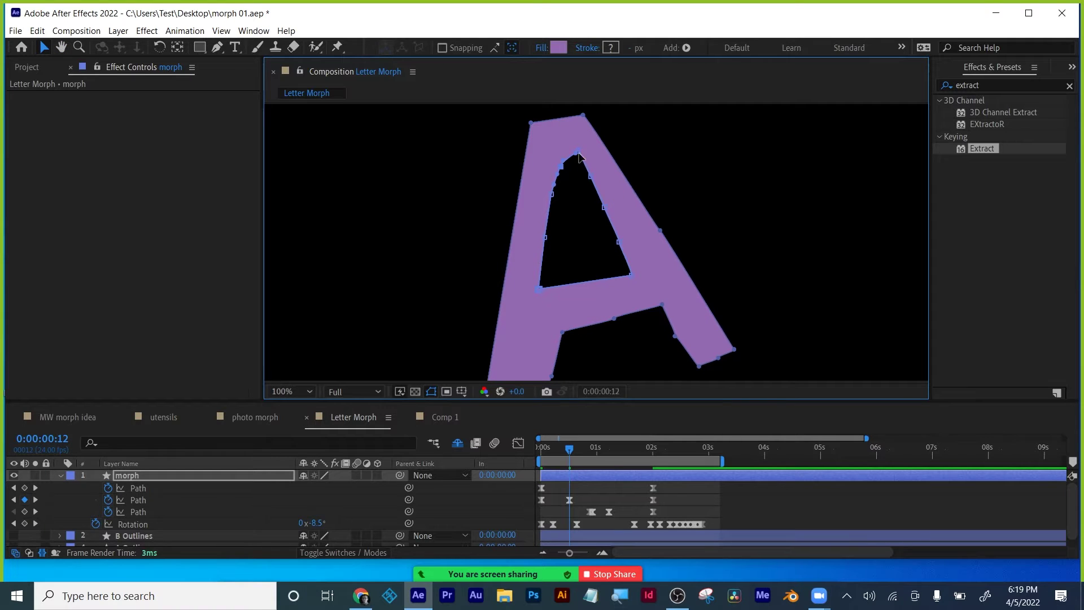
mouse_move(574, 449)
mouse_down()
mouse_move(542, 446)
mouse_move(633, 435)
mouse_move(544, 447)
mouse_move(580, 440)
mouse_up()
scroll(679, 259, down, 4)
scroll(678, 256, up, 2)
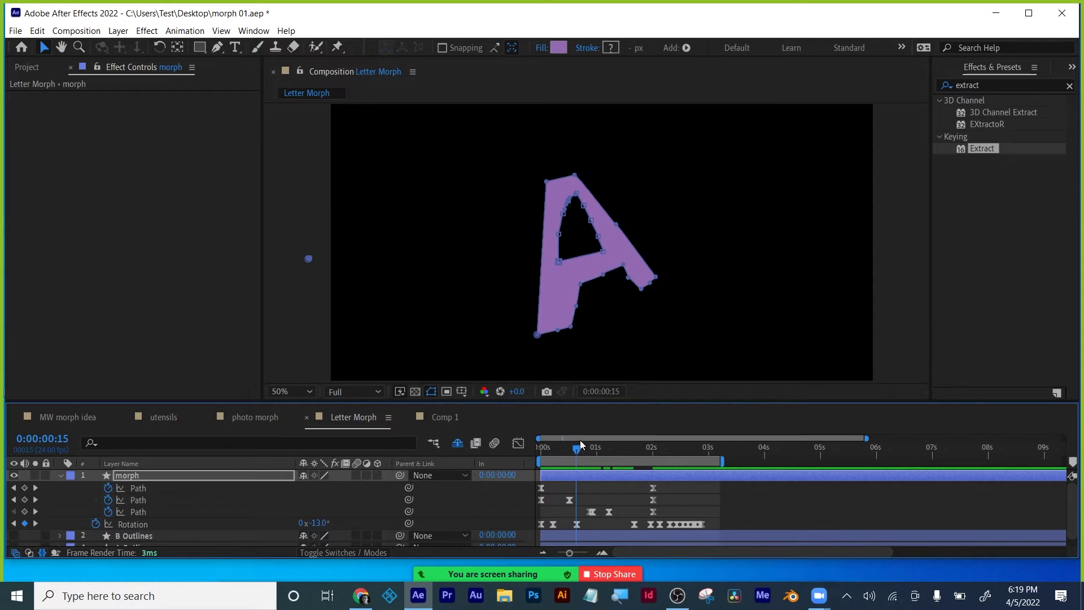
click(560, 262)
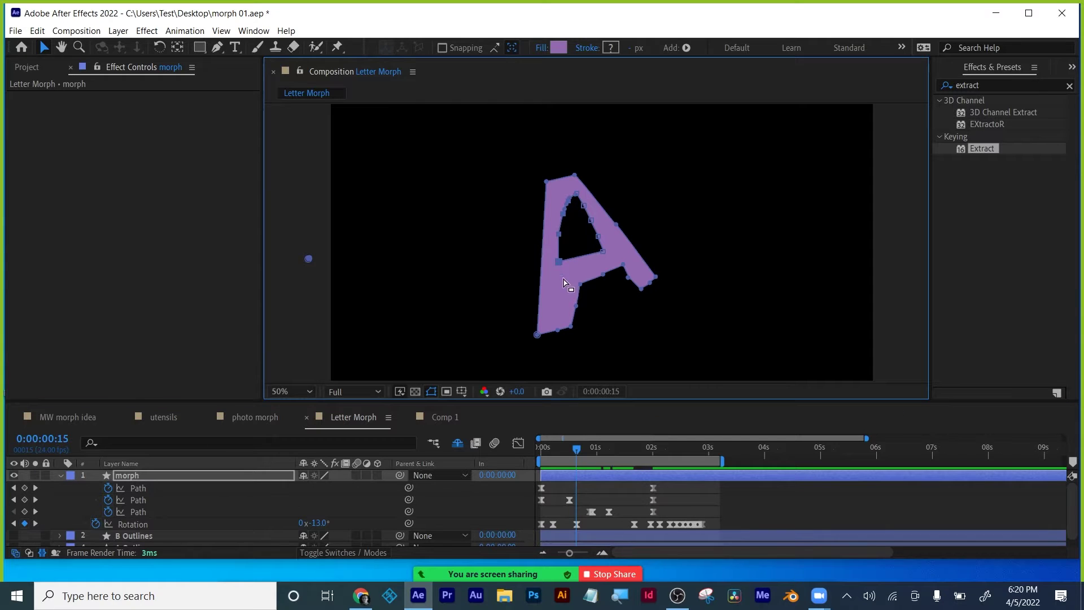
drag(560, 261, 573, 256)
Step: At 0:00:00:20, pull the upper counter path's lower-left vertex outward and shift the whole counter slightly down and to the left
mouse_move(584, 449)
mouse_down()
mouse_move(550, 455)
mouse_move(588, 449)
mouse_up()
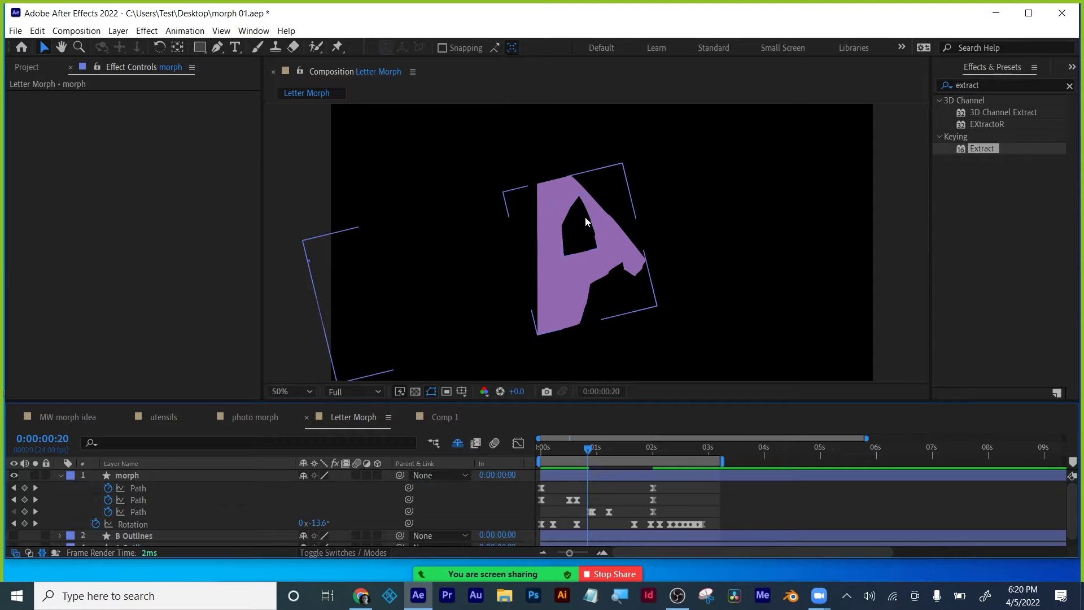
click(568, 217)
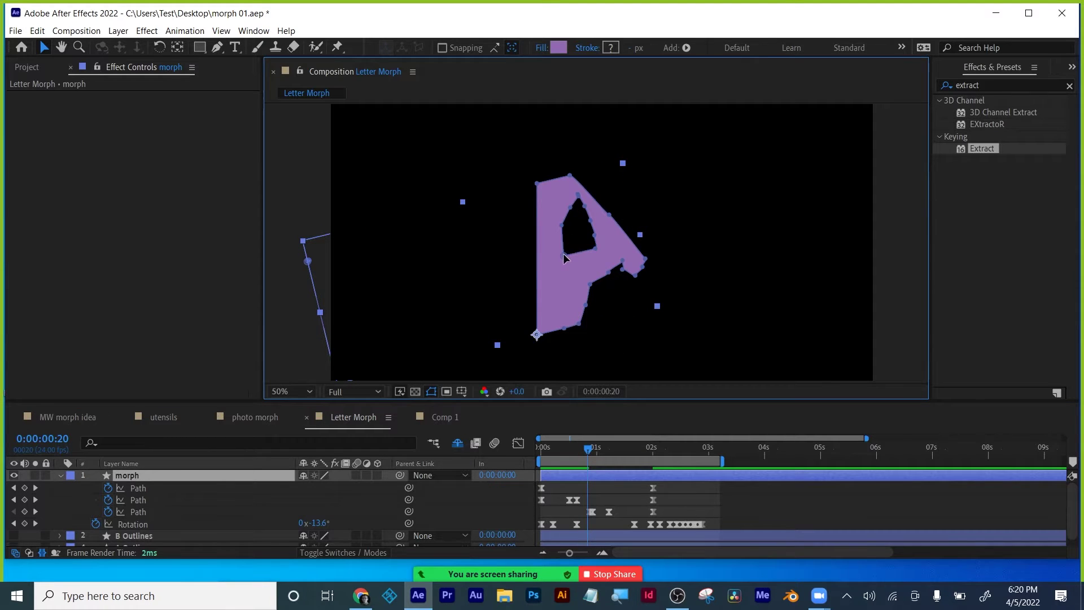
drag(564, 255, 560, 257)
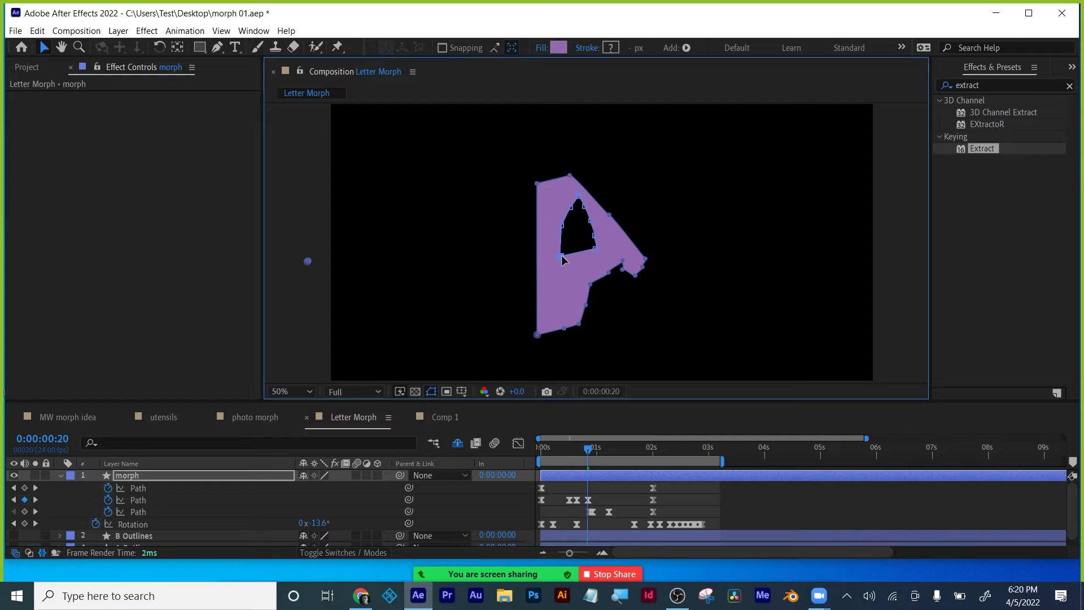
shift+click(597, 248)
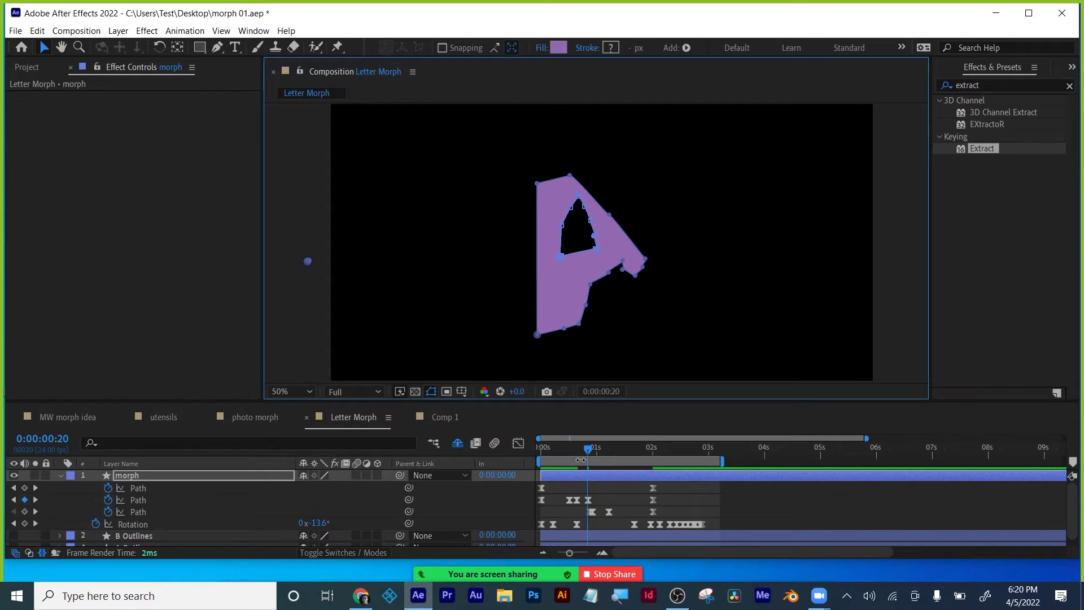
click(589, 500)
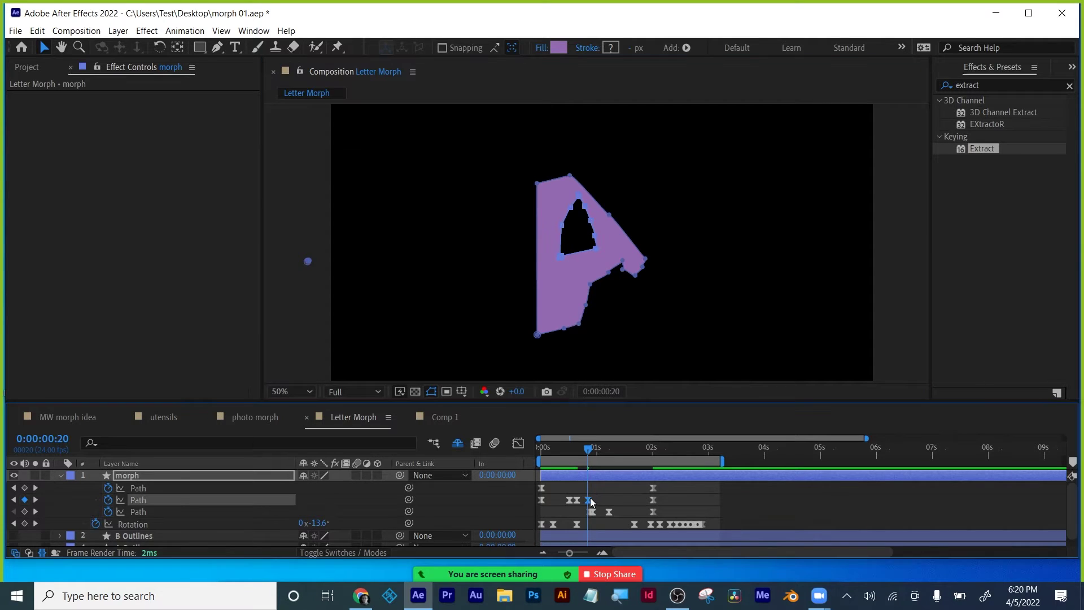
click(596, 252)
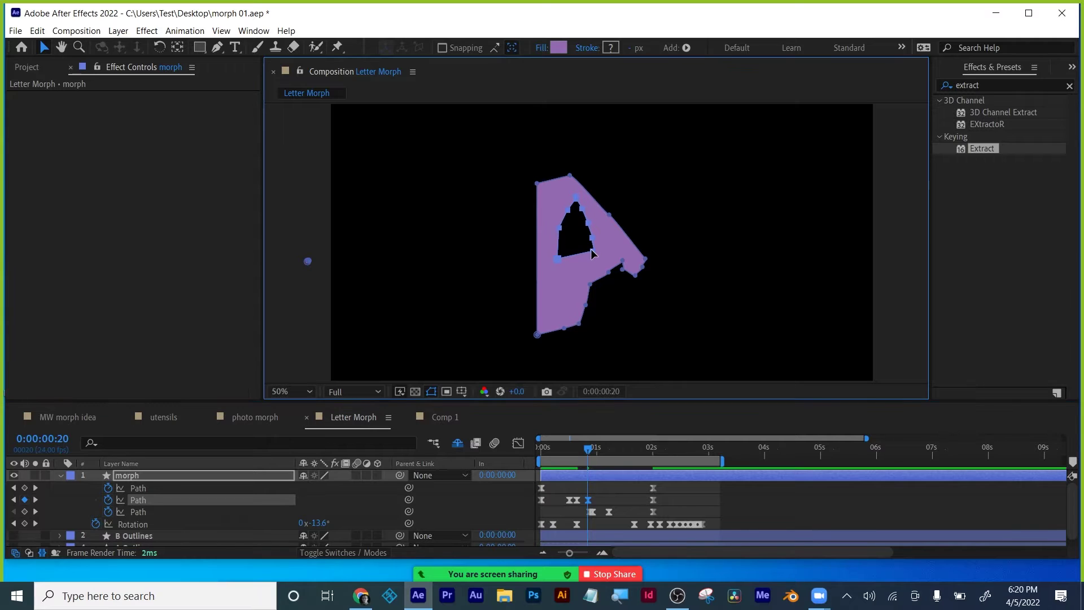
right_click(591, 249)
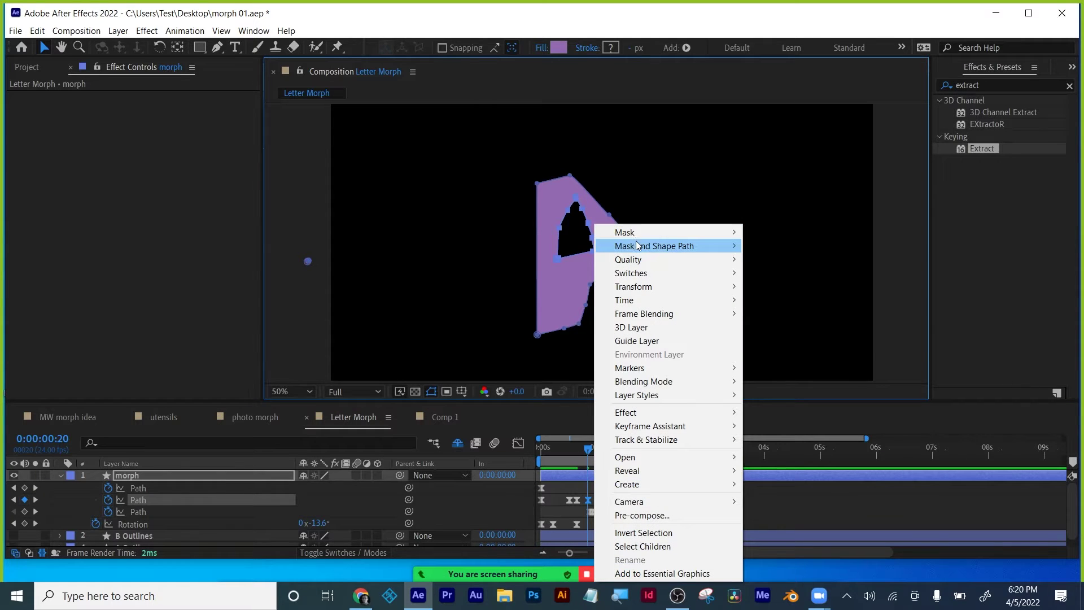
click(366, 288)
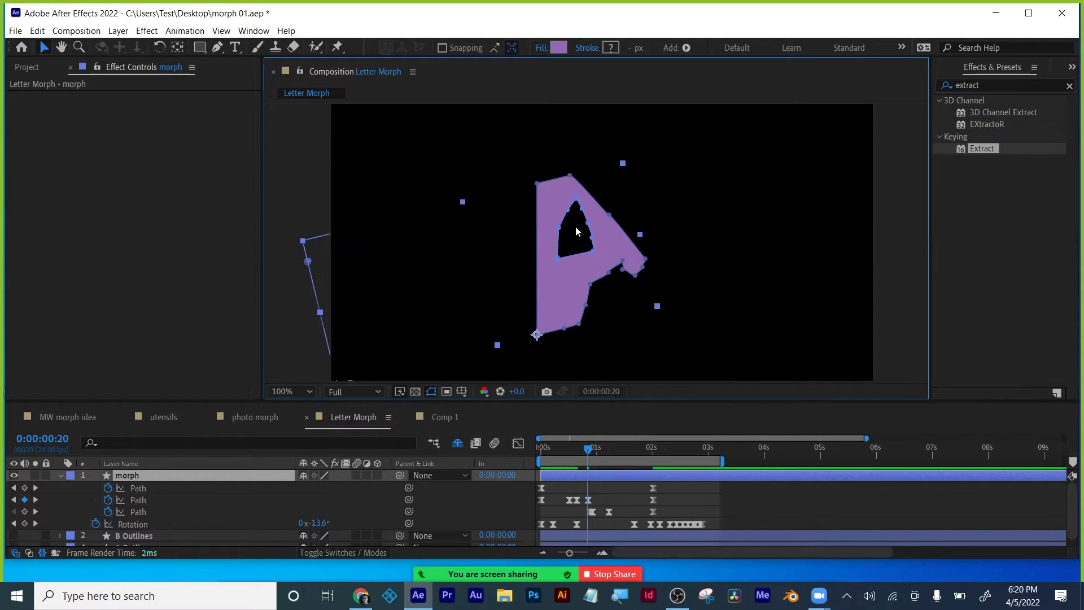
Step: At 0:00:00:20, move the upper counter's lower-right vertex outward and adjust its right-edge vertices and handles to straighten that side
scroll(582, 224, up, 4)
click(582, 225)
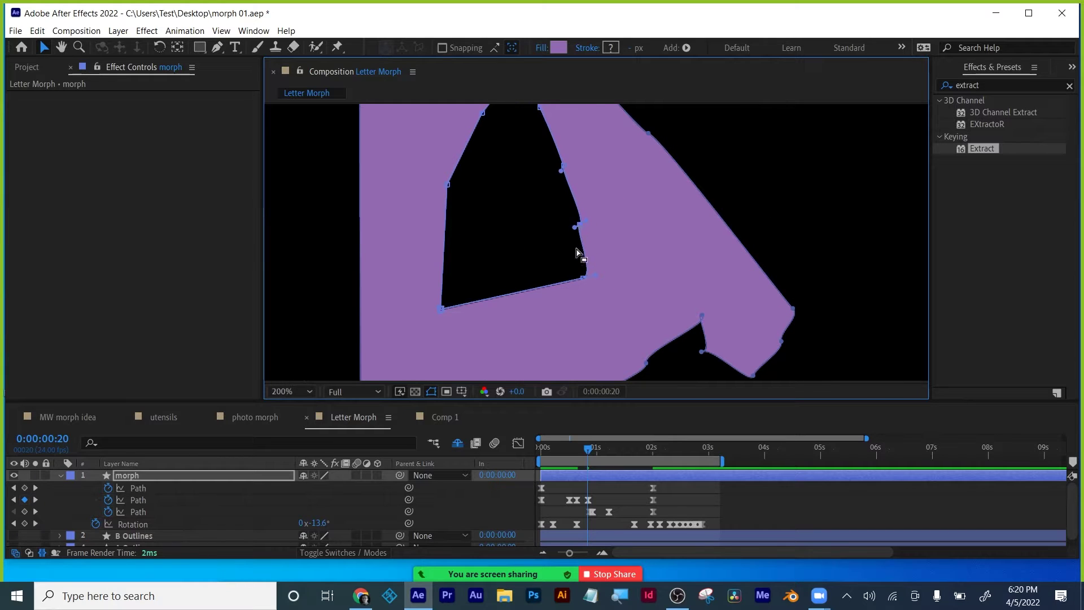
drag(585, 280, 615, 261)
drag(581, 226, 600, 218)
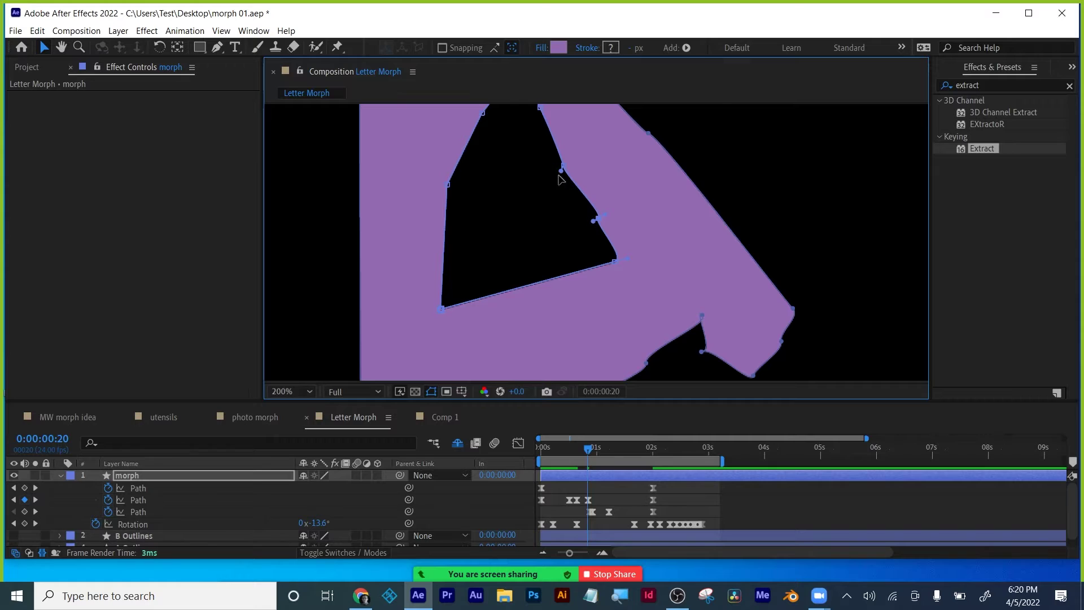
drag(565, 168, 574, 170)
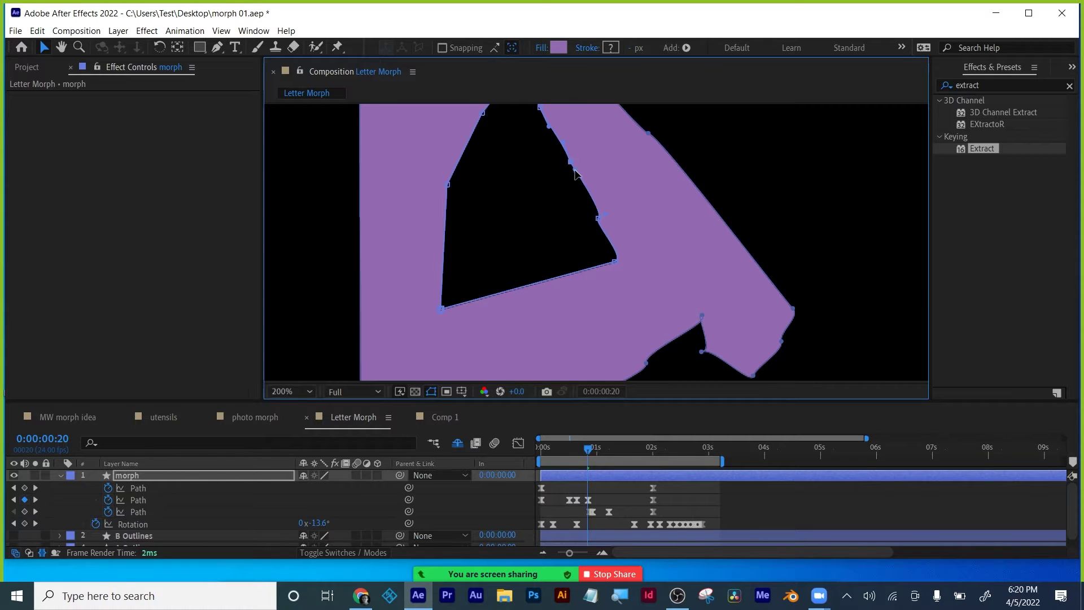
mouse_move(607, 213)
mouse_down()
mouse_move(590, 212)
mouse_move(605, 229)
mouse_up()
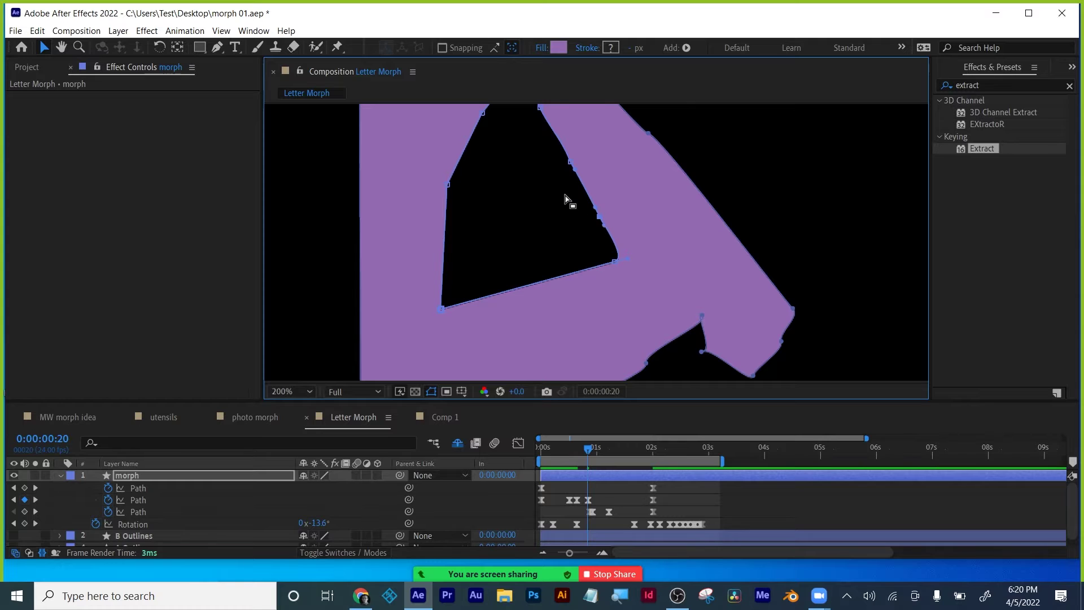
scroll(567, 245, down, 2)
scroll(605, 282, down, 5)
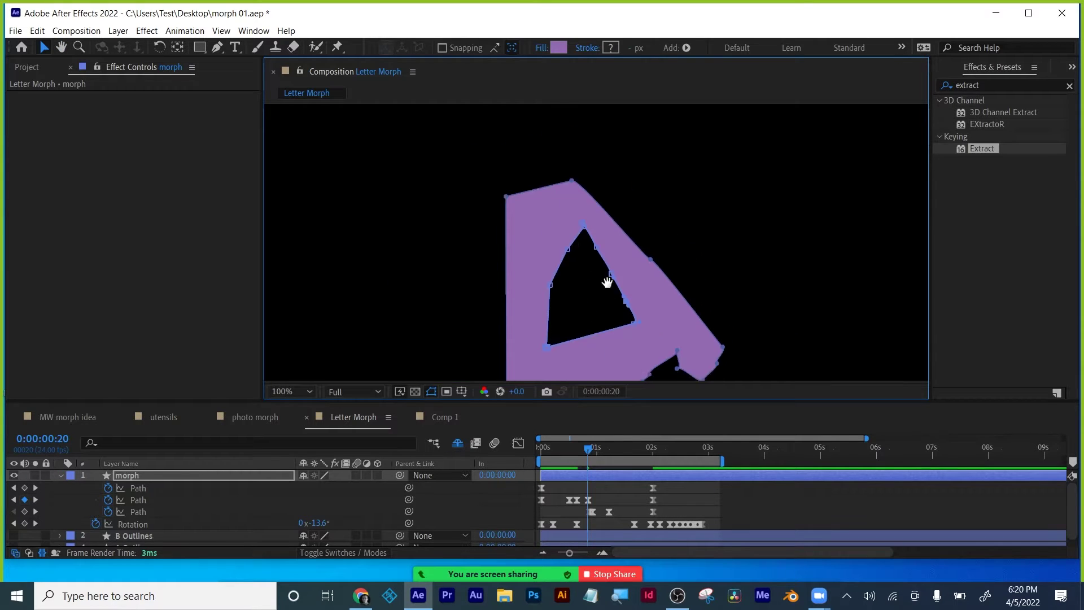
scroll(612, 273, down, 2)
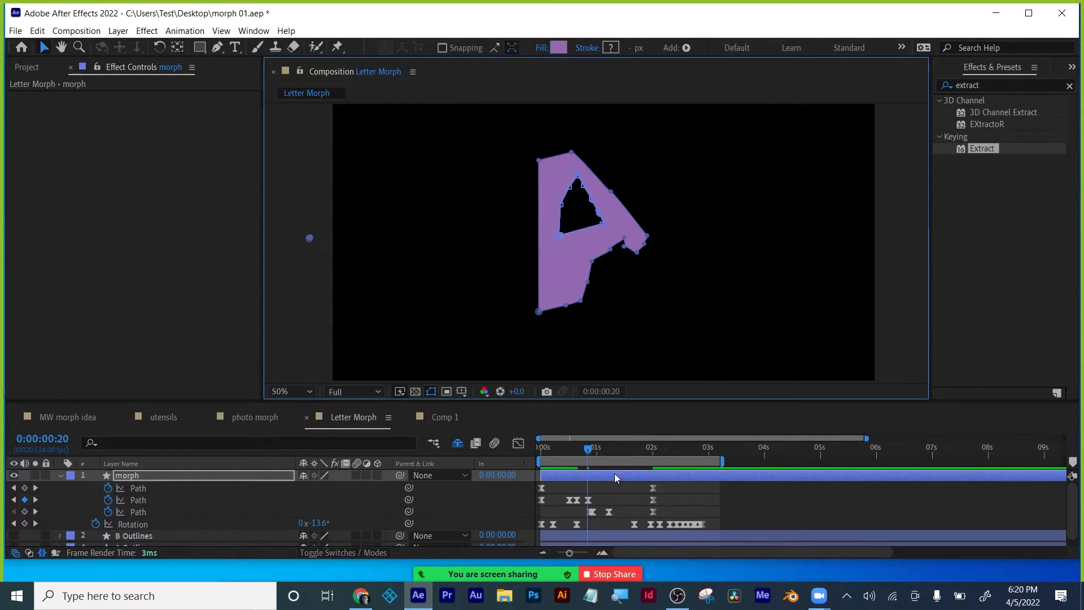
Step: At 0:00:00:15, narrow the upper counter path by scaling its points from the right side with a free transform
mouse_move(588, 448)
mouse_down()
mouse_move(550, 450)
mouse_move(615, 439)
mouse_move(554, 444)
mouse_move(575, 437)
mouse_up()
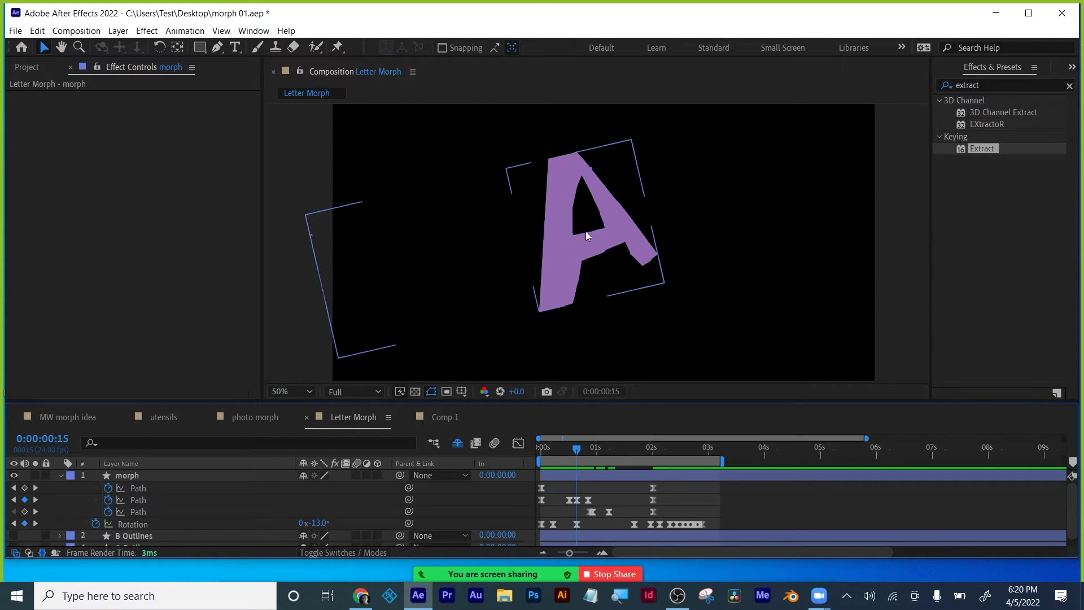
click(575, 501)
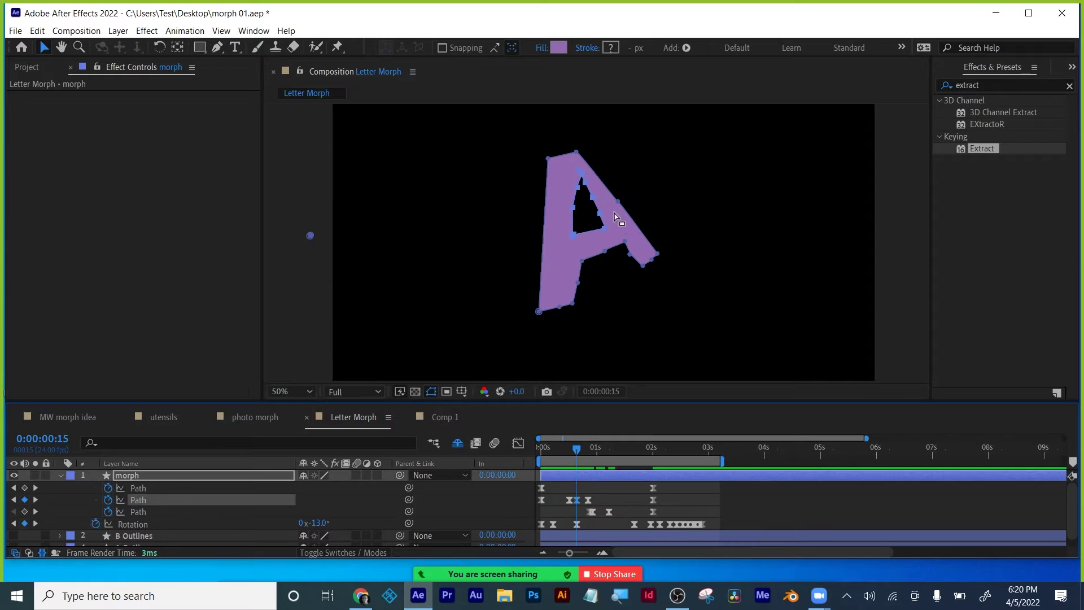
click(603, 227)
scroll(612, 238, up, 7)
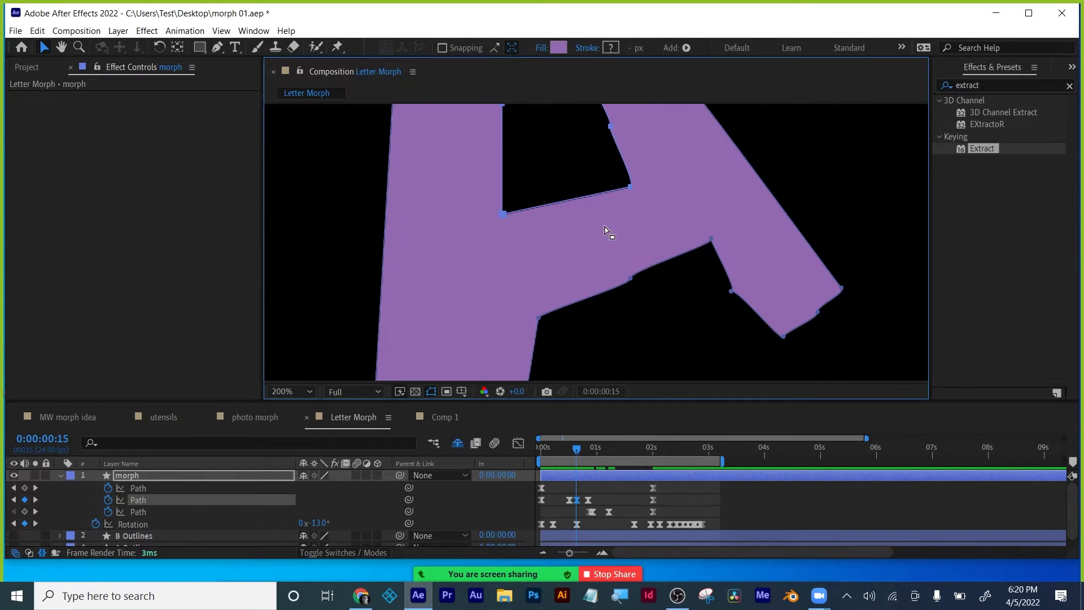
scroll(605, 233, down, 3)
scroll(603, 233, down, 2)
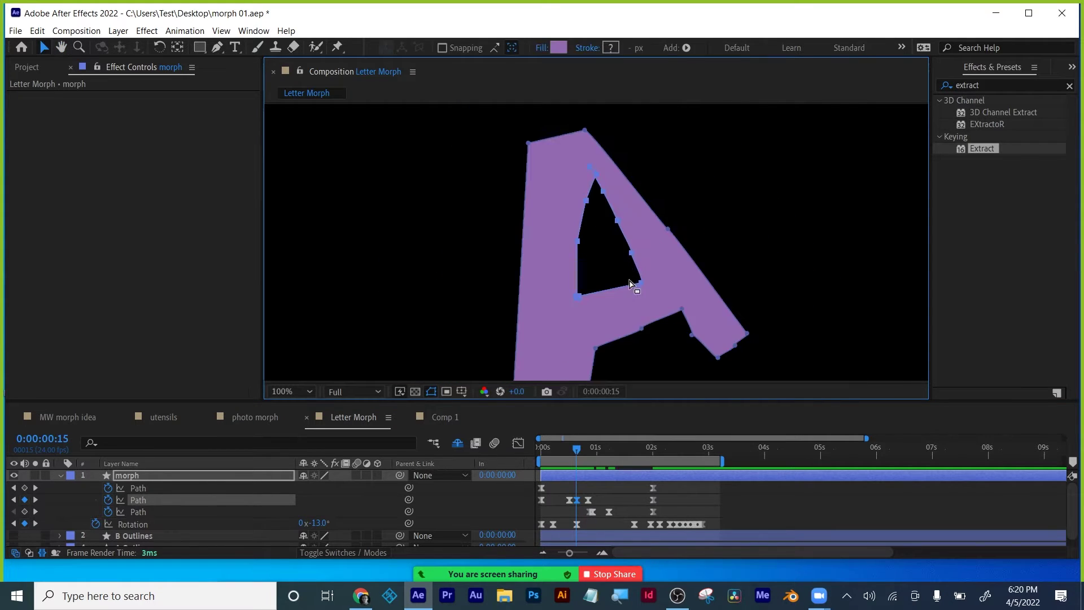
double_click(641, 280)
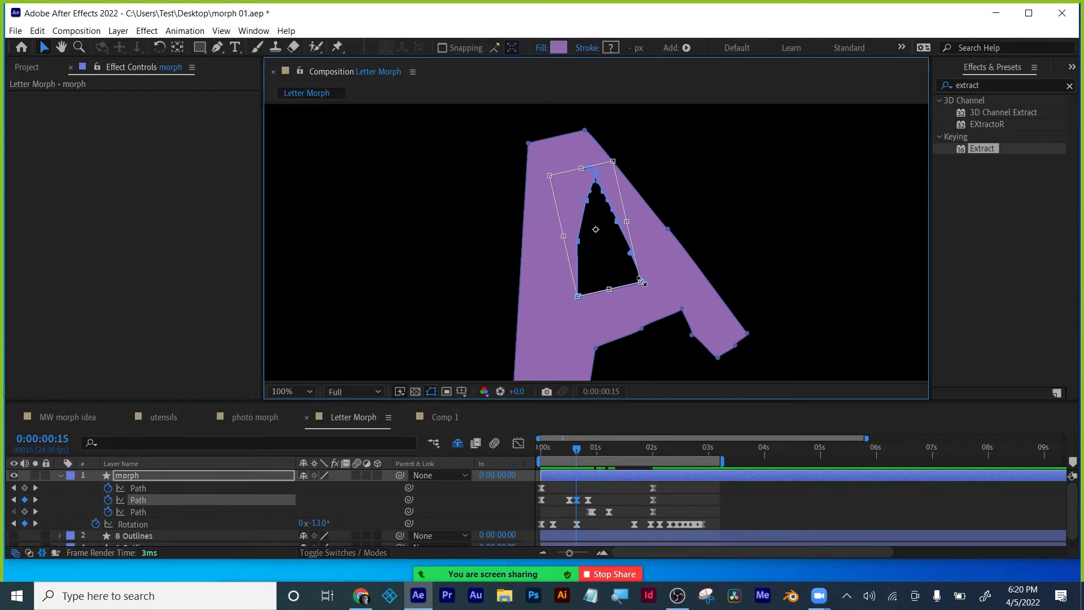
drag(627, 222, 601, 229)
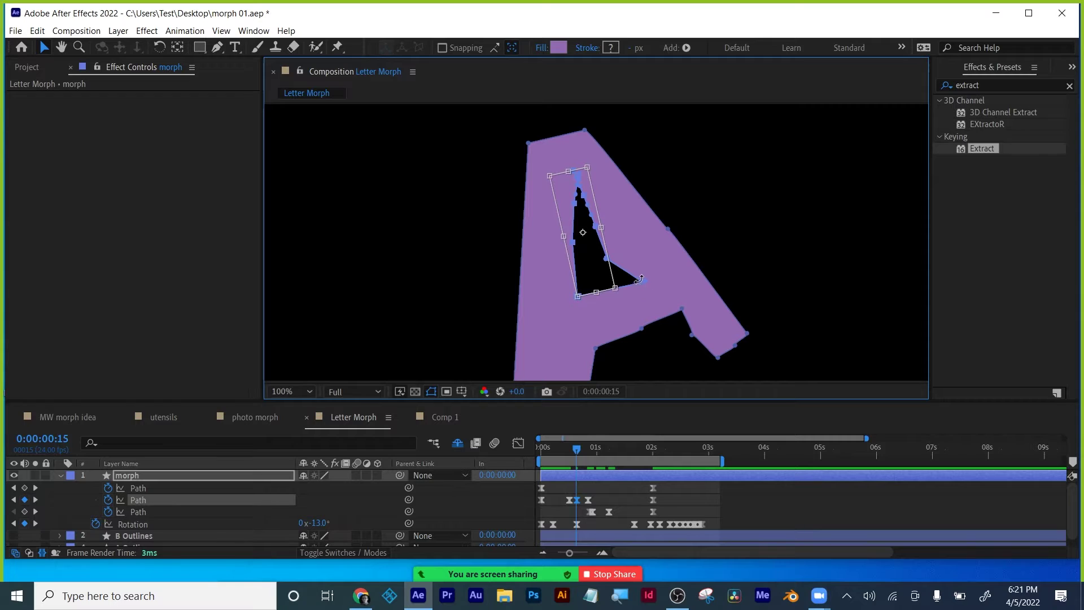
click(578, 503)
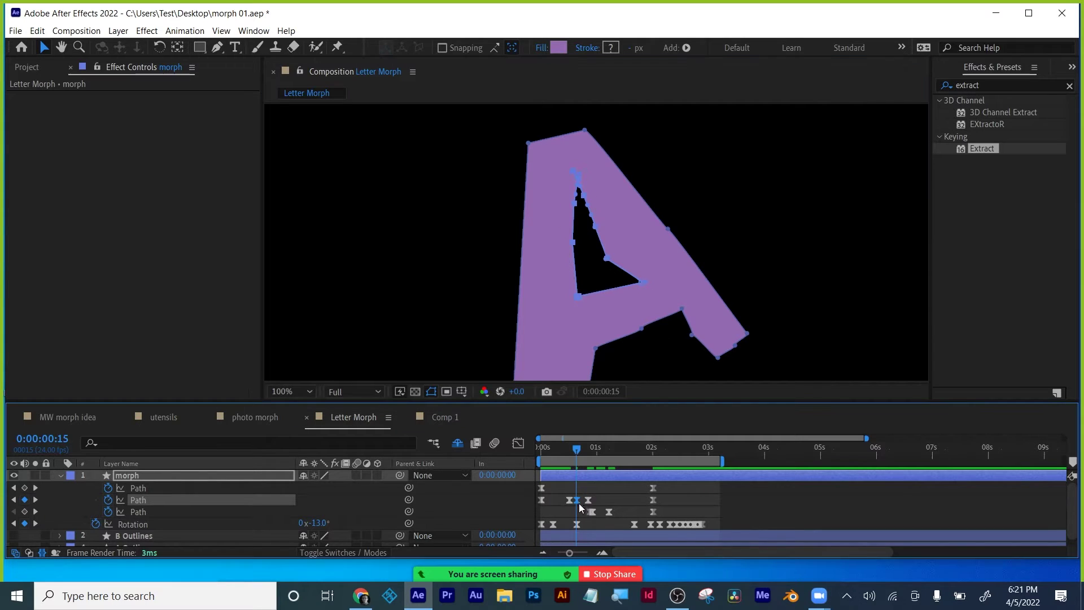
click(641, 281)
key(ctrl+z)
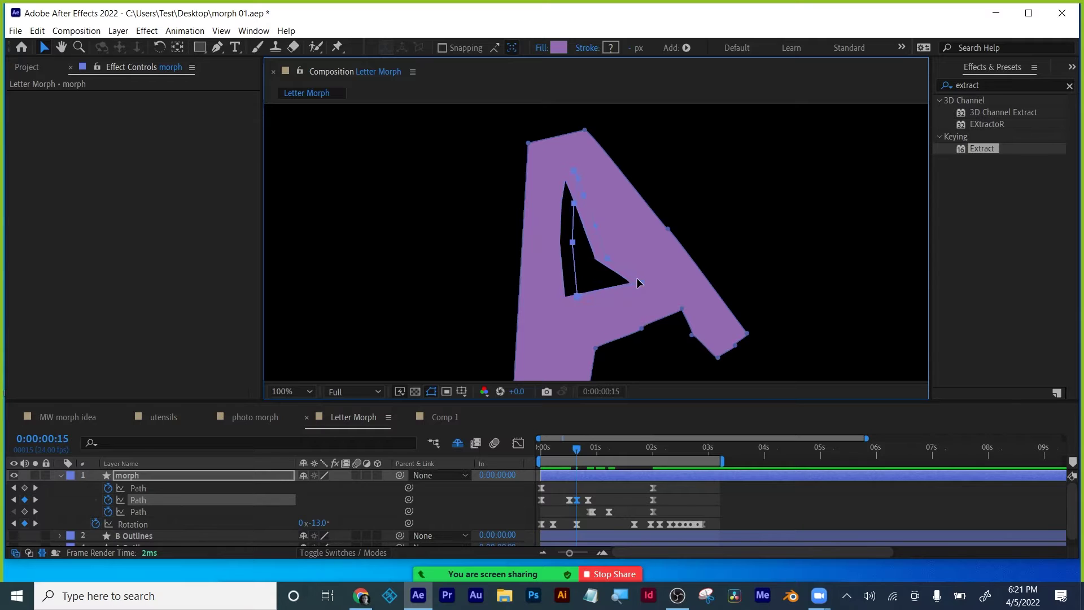
key(ctrl+z)
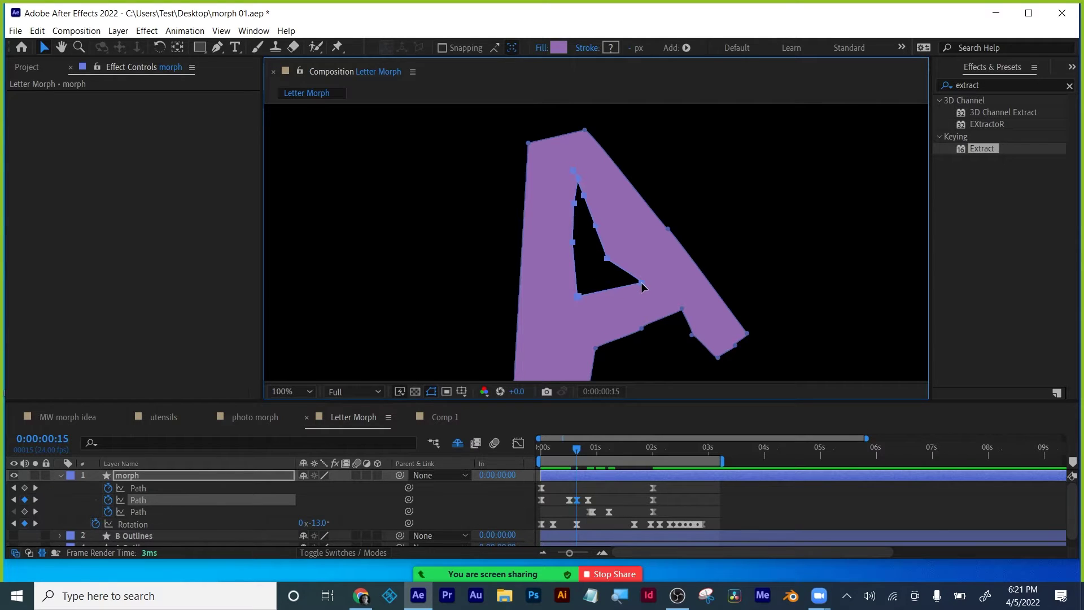
Step: At 0:00:00:15, move the upper counter path's lower-right vertex inward to line up with the narrowed right edge
double_click(642, 283)
click(577, 500)
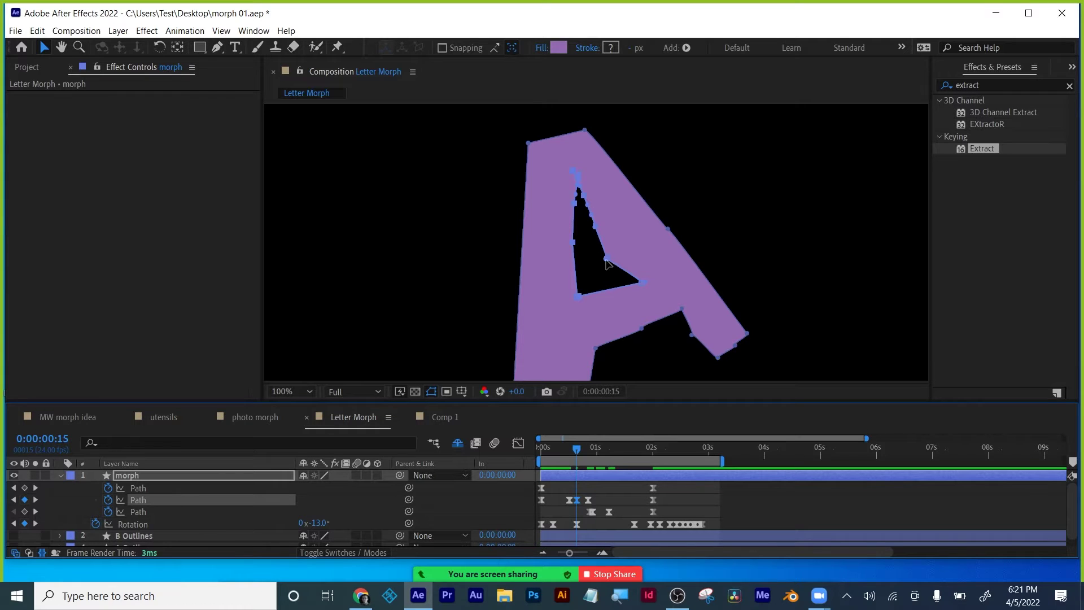
drag(640, 282, 629, 283)
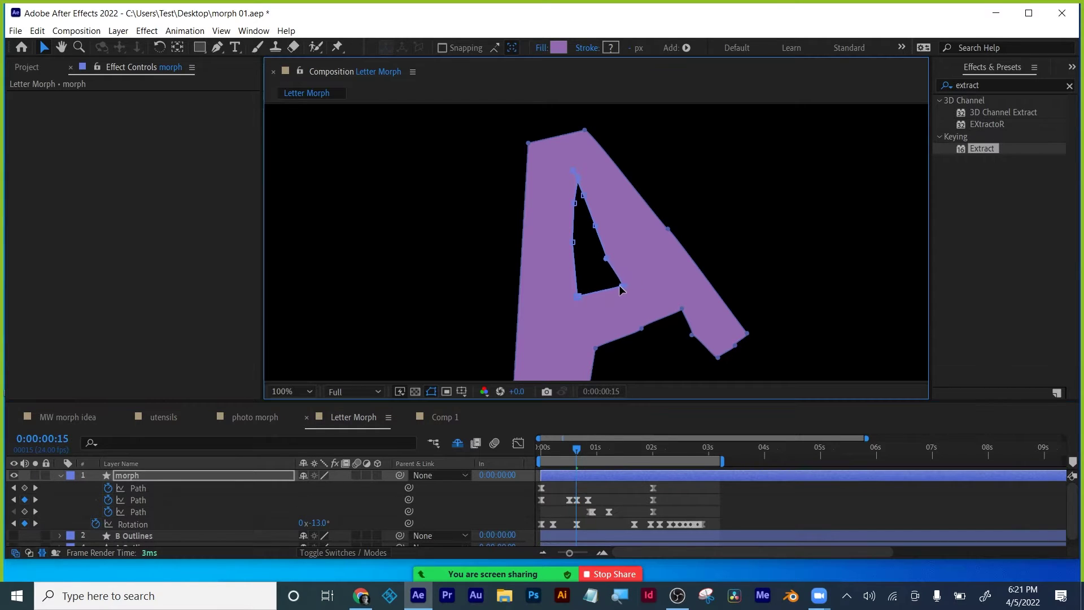
Step: Move the upper counter path's keyframe at 0:00:00:20 to just past the one-second mark and preview the morph up to 0:00:01:03
mouse_move(575, 448)
mouse_down()
mouse_move(564, 448)
mouse_move(588, 443)
mouse_up()
click(599, 498)
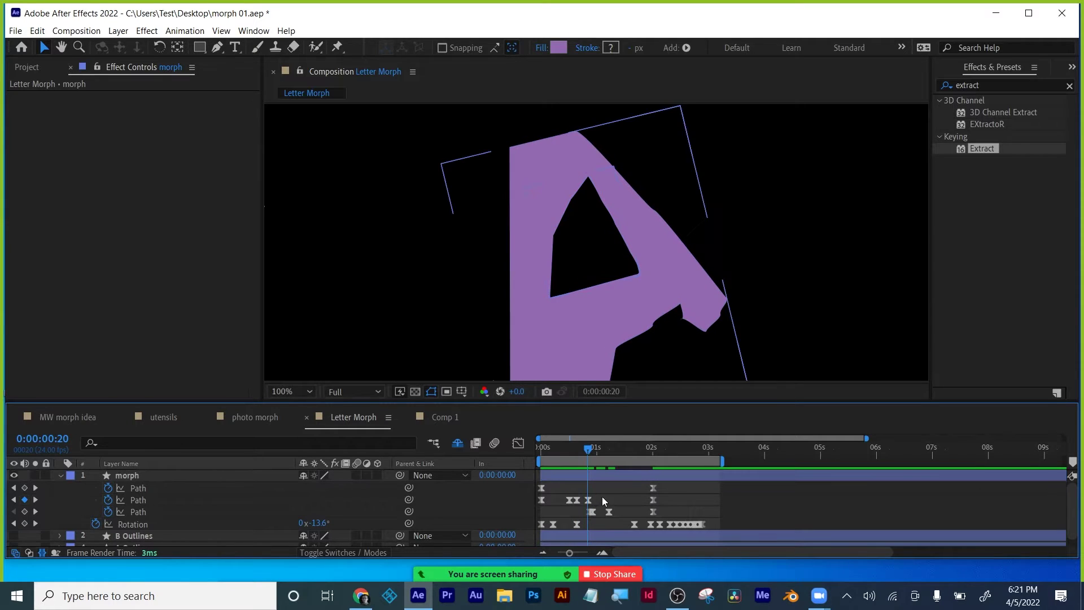
drag(587, 500, 611, 499)
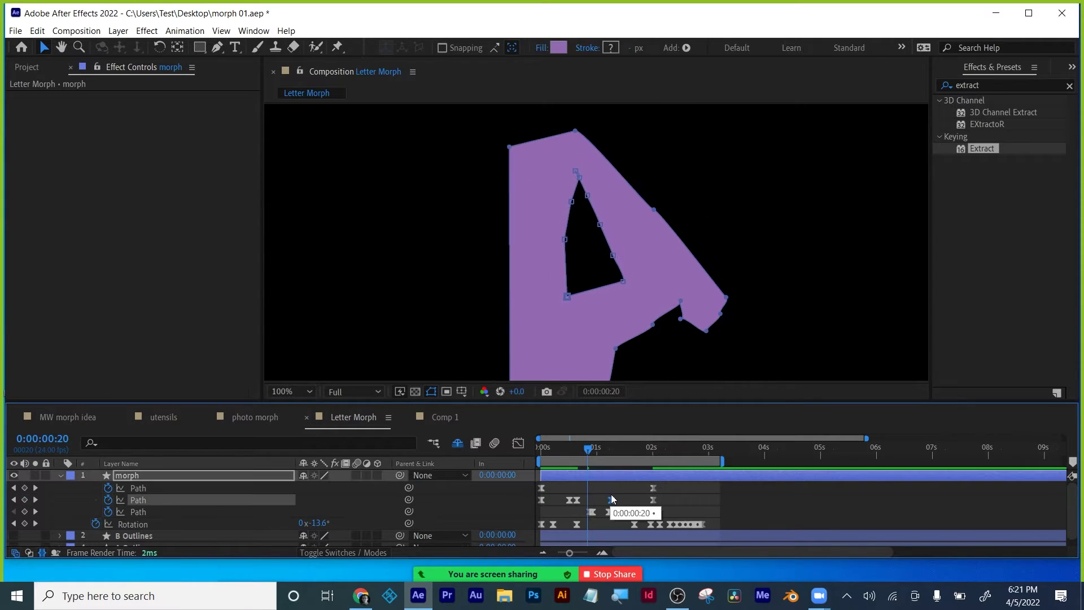
mouse_move(588, 449)
mouse_down()
mouse_move(565, 448)
mouse_move(644, 438)
mouse_move(527, 452)
mouse_move(604, 447)
mouse_up()
scroll(649, 285, down, 2)
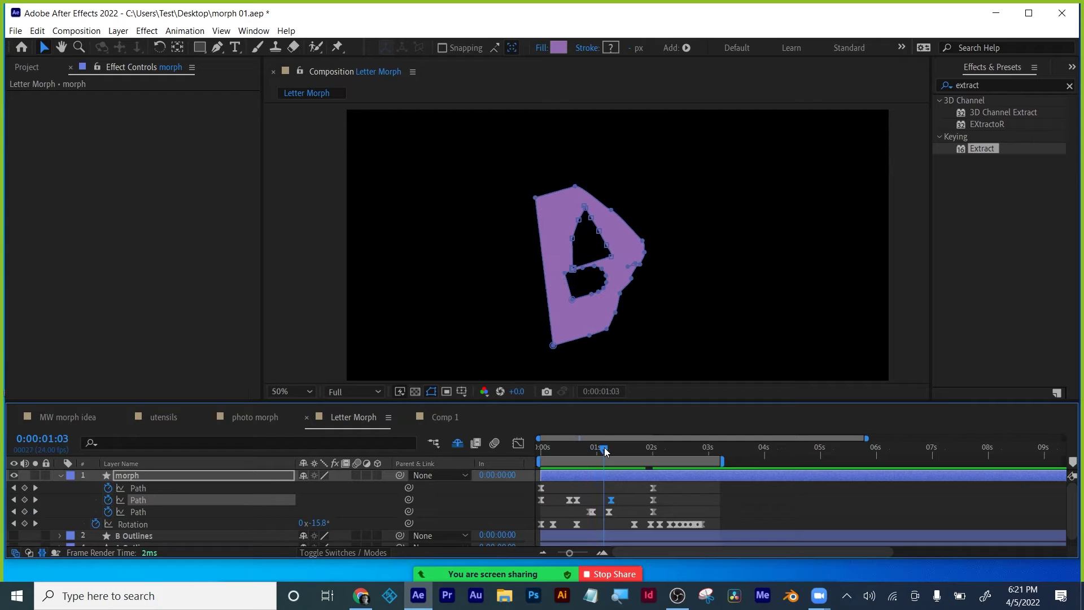
Step: Shift the lower counter path's early keyframes around the one-second mark slightly later, leaving its keyframe at two seconds in place
click(144, 513)
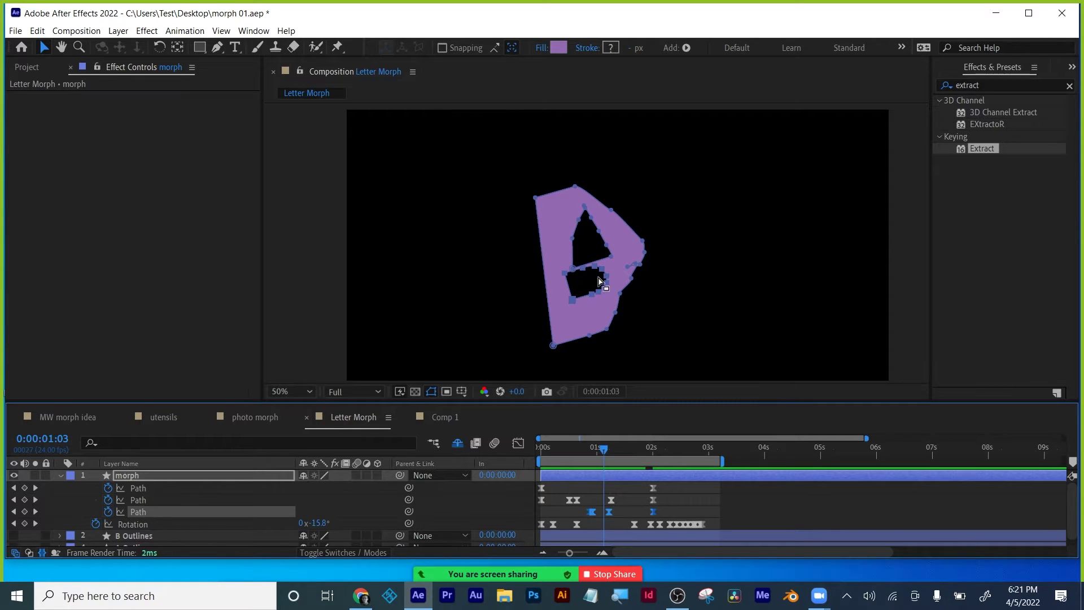
key(slash)
mouse_move(605, 450)
mouse_down()
mouse_move(577, 450)
mouse_move(594, 450)
mouse_up()
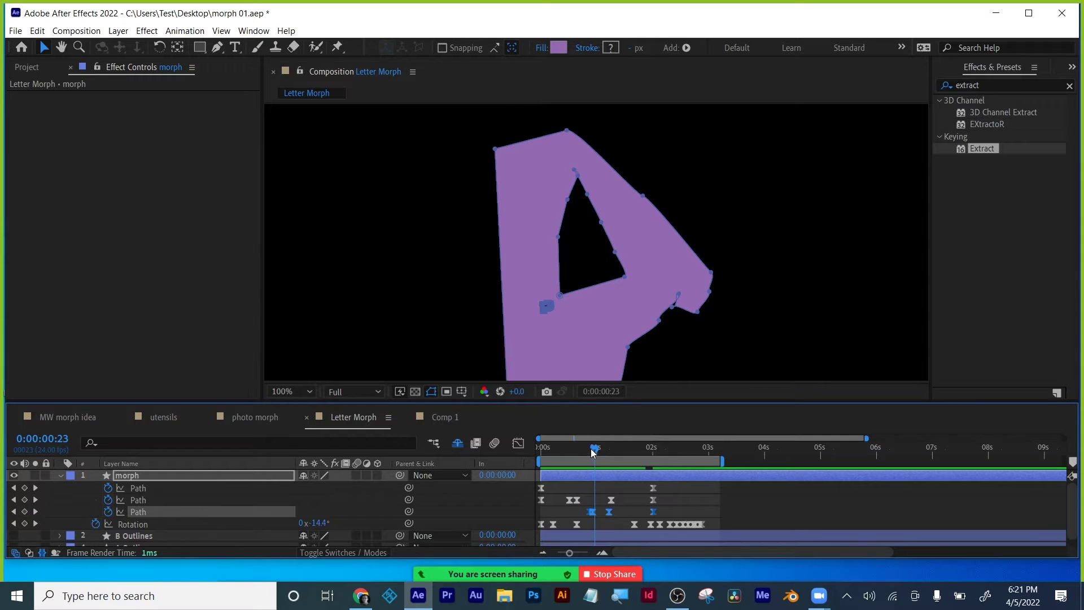
drag(581, 511, 615, 513)
Step: At 0:00:01:15, adjust the lower counter path's bottom edge slightly downward with a free transform of its points
drag(595, 449, 635, 443)
scroll(621, 285, down, 2)
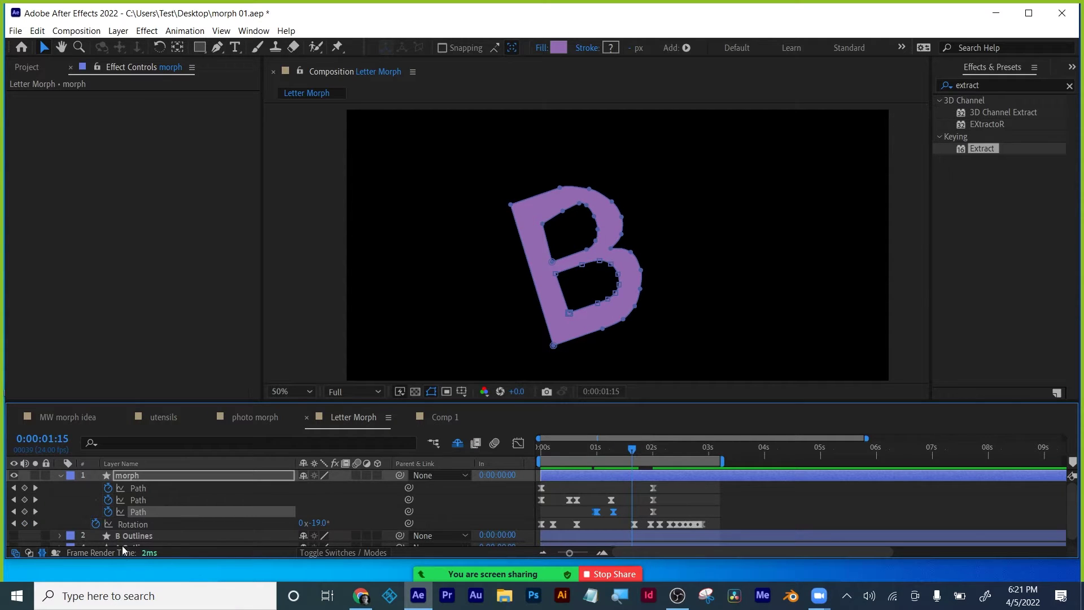
right_click(598, 302)
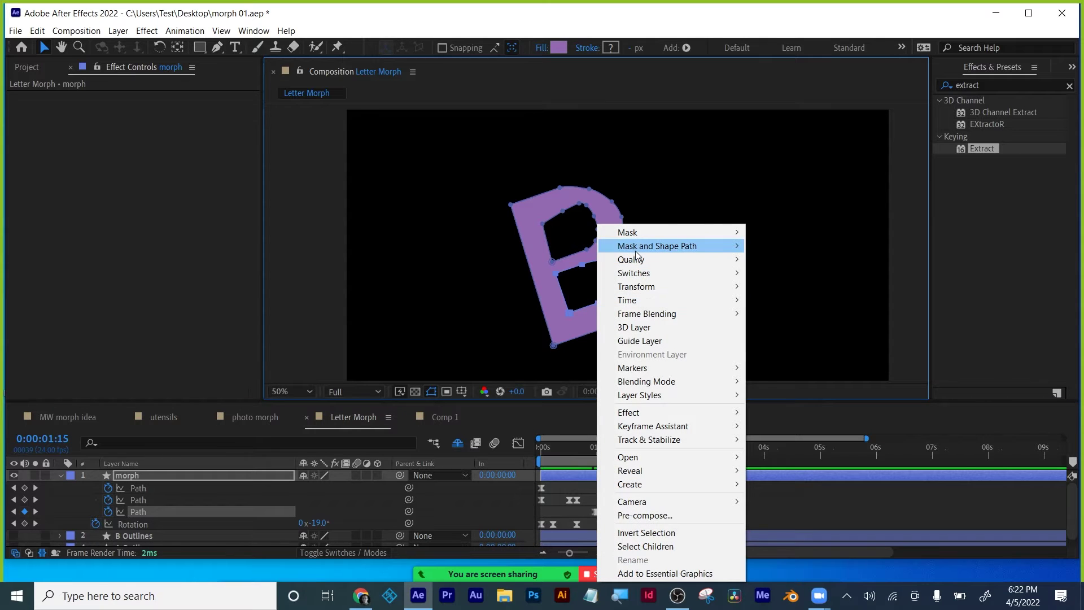
mouse_move(636, 252)
click(798, 340)
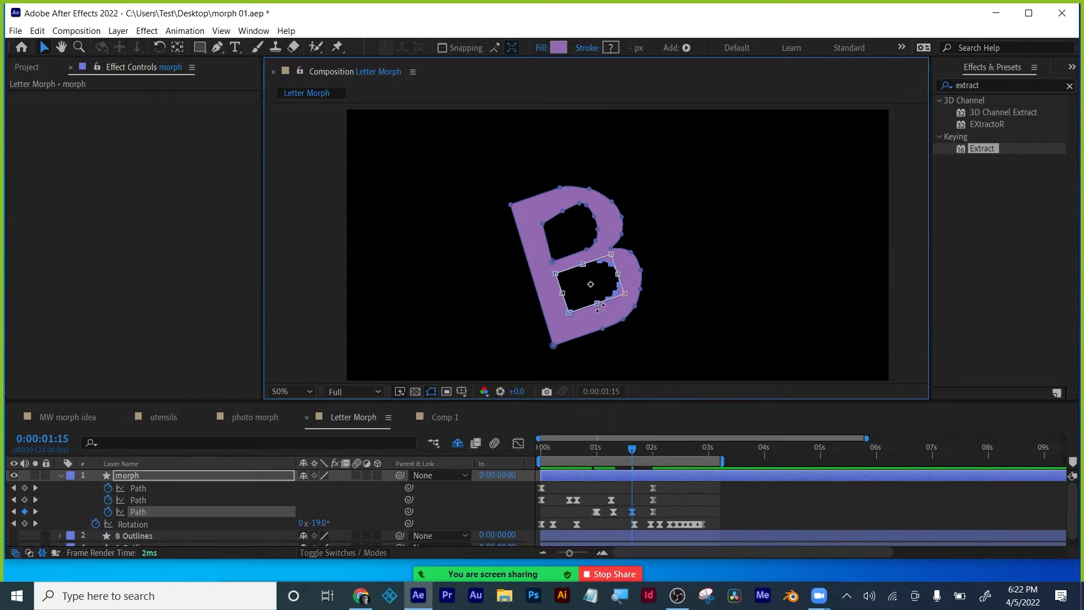
drag(601, 313, 603, 319)
Step: At 0:00:02:03, add keyframes to the upper and lower counter paths and select both new keyframes together
drag(607, 446, 661, 442)
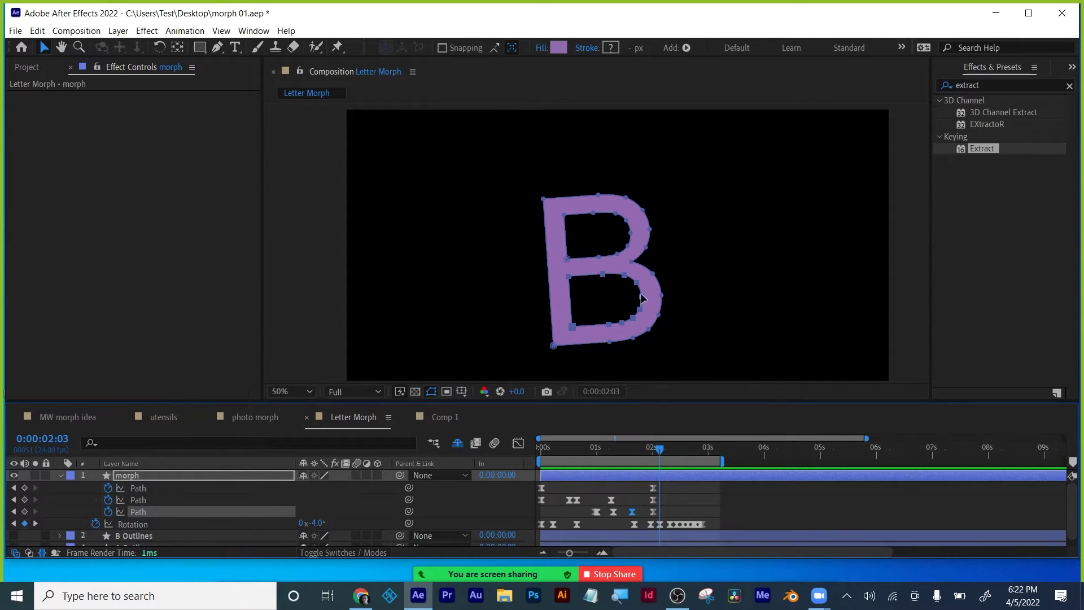
click(24, 512)
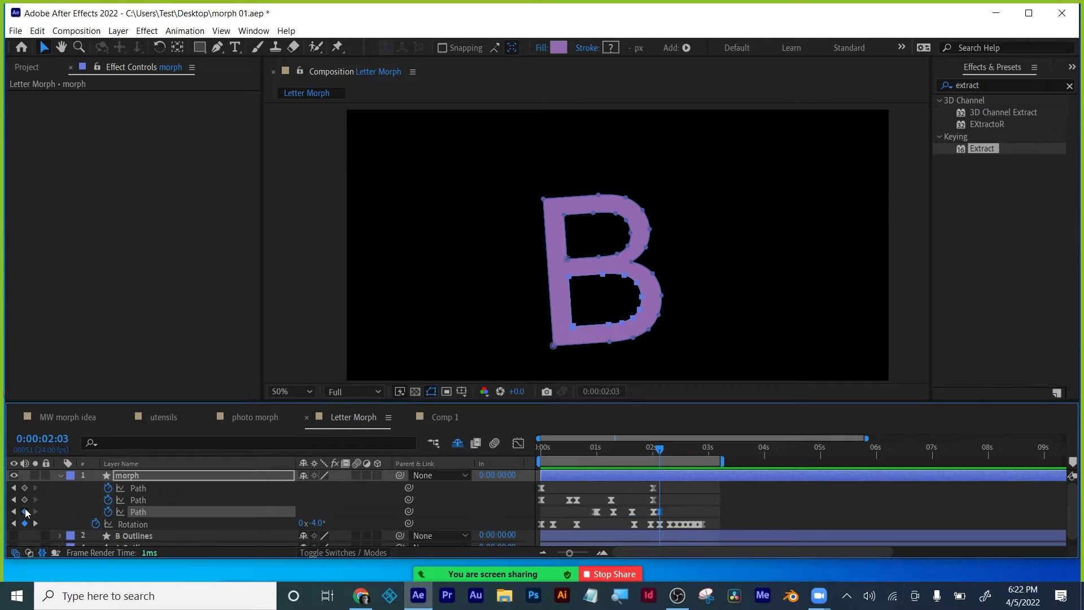
click(25, 500)
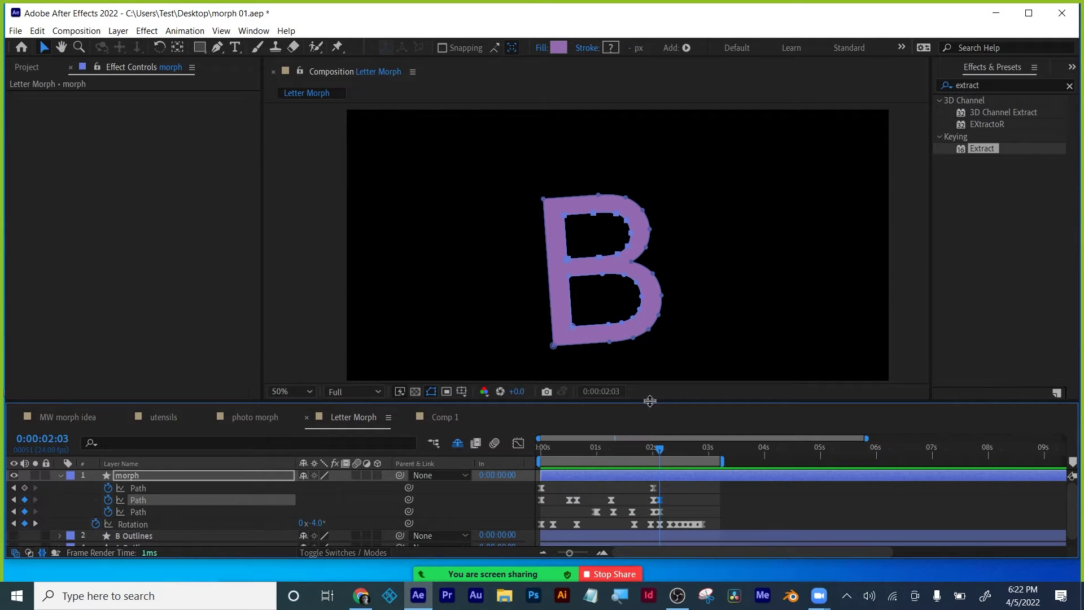
shift+click(658, 512)
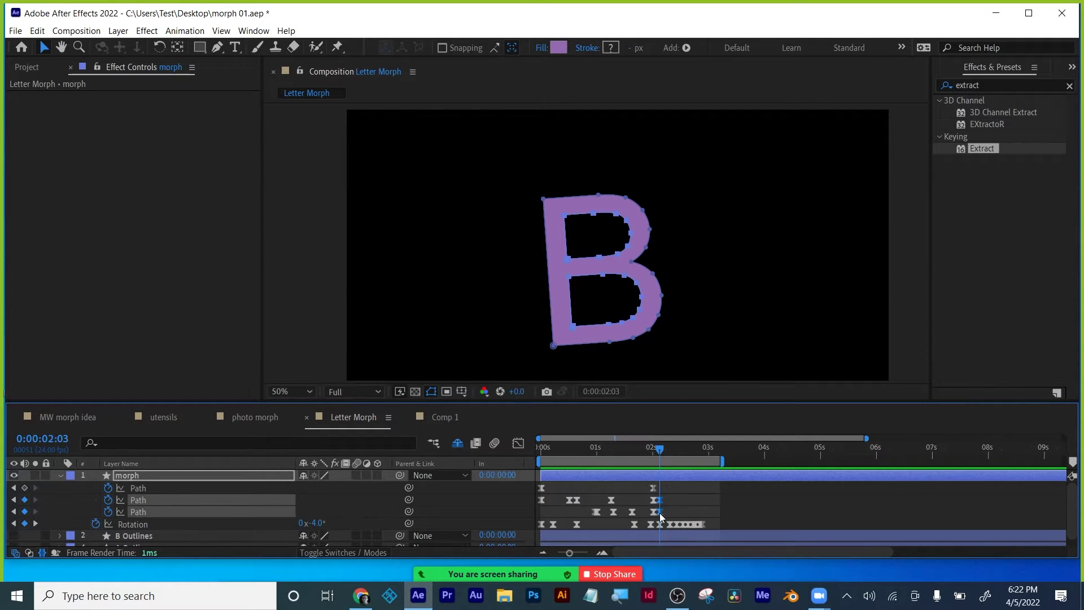
Step: At 0:00:02:03, narrow both counter paths slightly from their right edge with a free transform
right_click(638, 283)
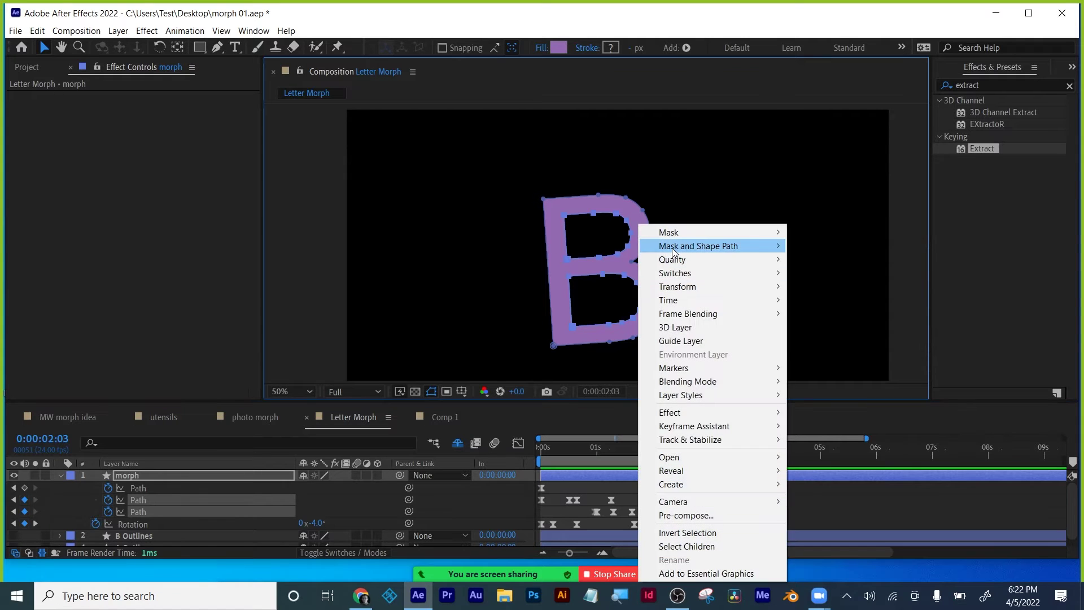
mouse_move(672, 247)
click(831, 344)
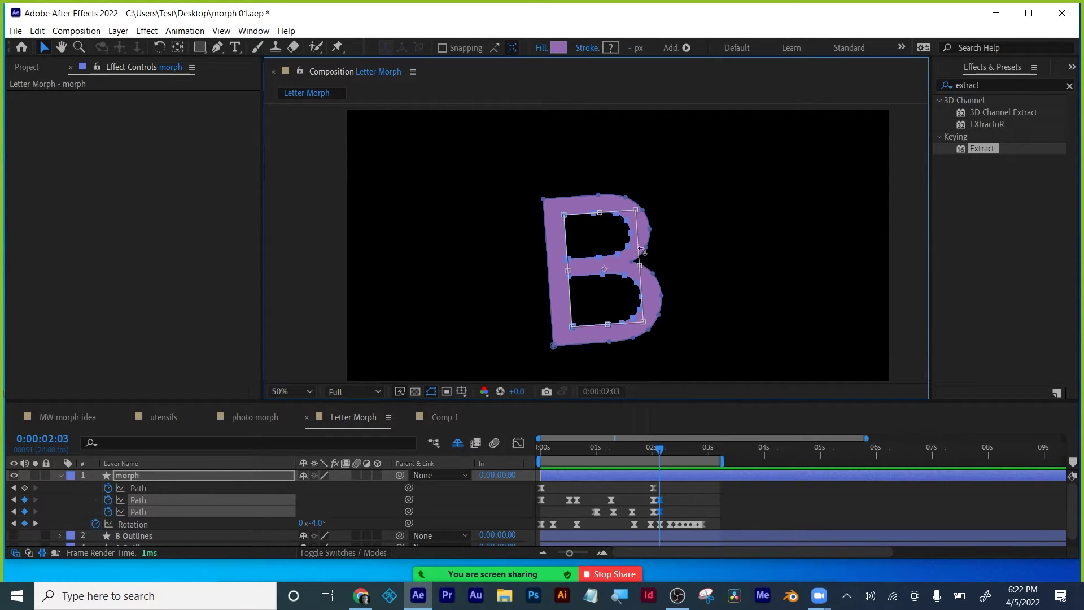
drag(639, 265, 634, 266)
Step: At 0:00:02:08, widen both counter paths by pulling their right edge outward with a free transform
drag(662, 450, 672, 449)
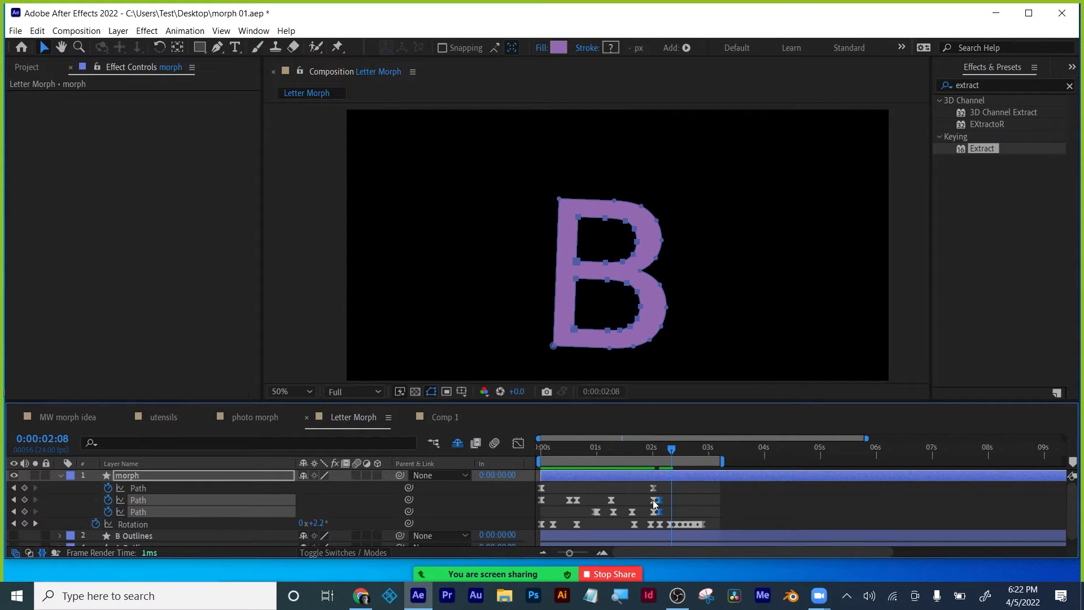
right_click(642, 311)
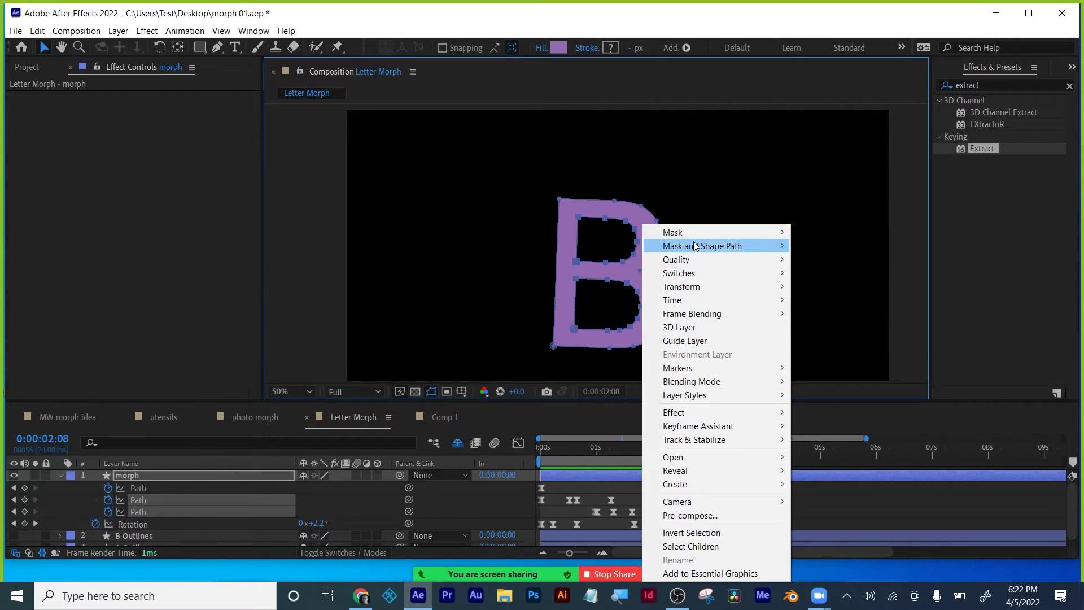
mouse_move(691, 246)
click(848, 344)
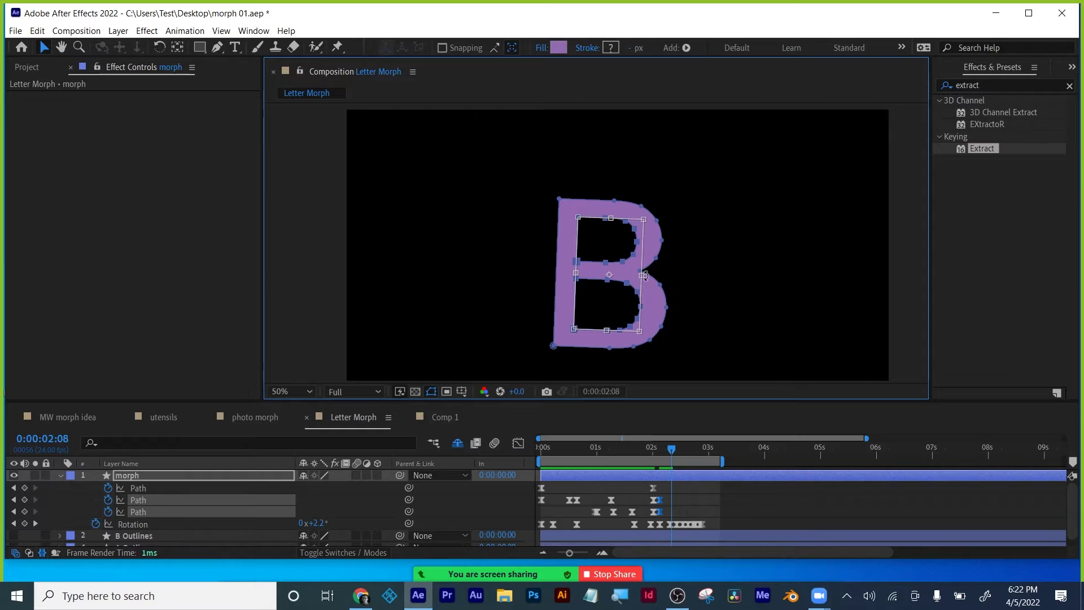
drag(642, 275, 652, 277)
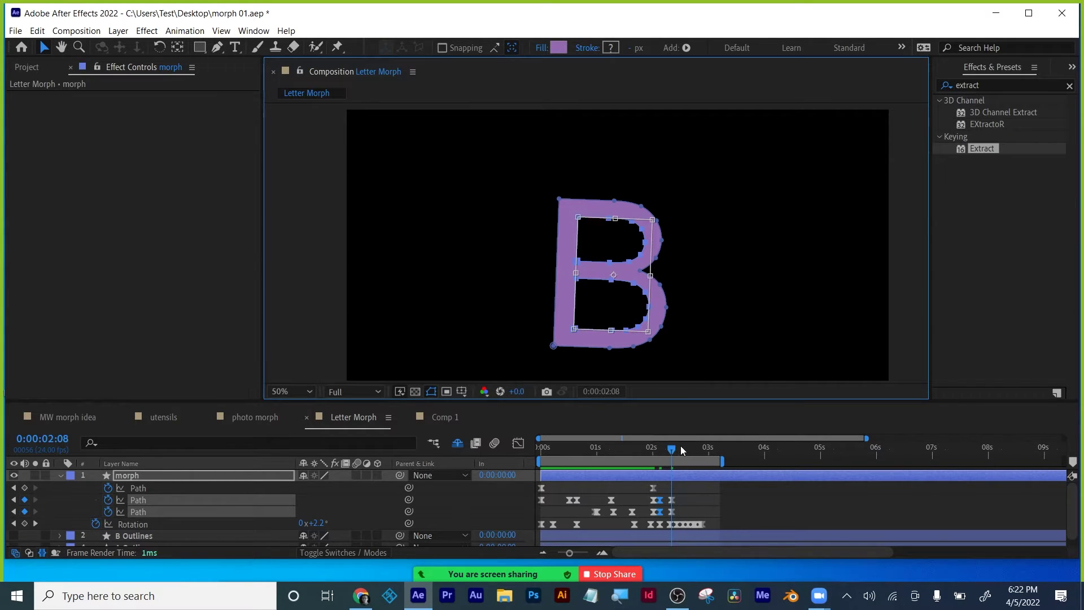
Step: At 0:00:02:10, narrow both counter paths from their right edge with a free transform
mouse_move(672, 449)
mouse_down()
mouse_move(663, 448)
mouse_move(676, 449)
mouse_up()
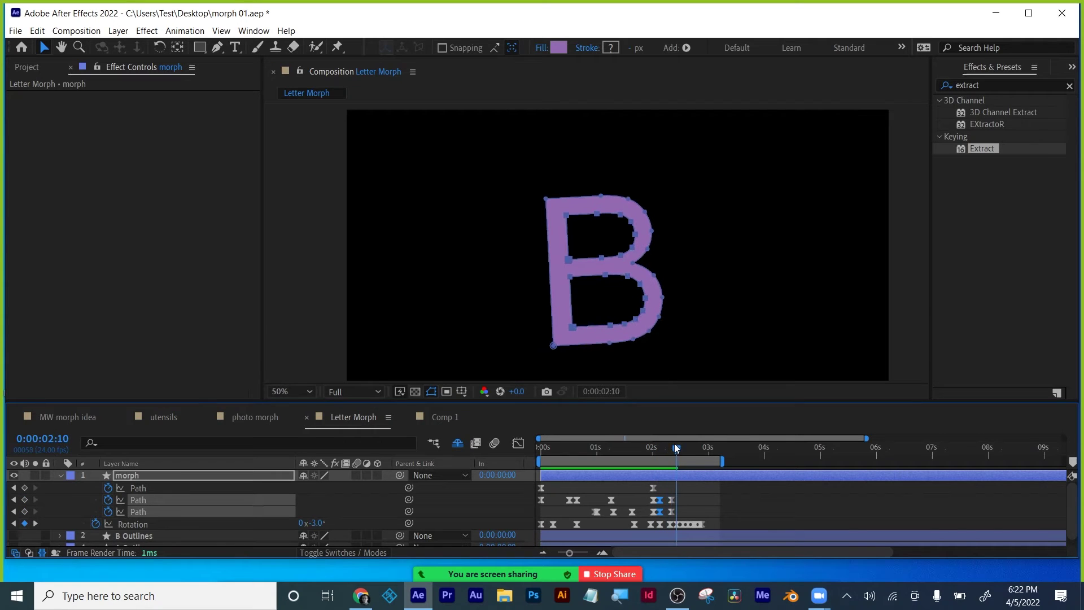
right_click(641, 289)
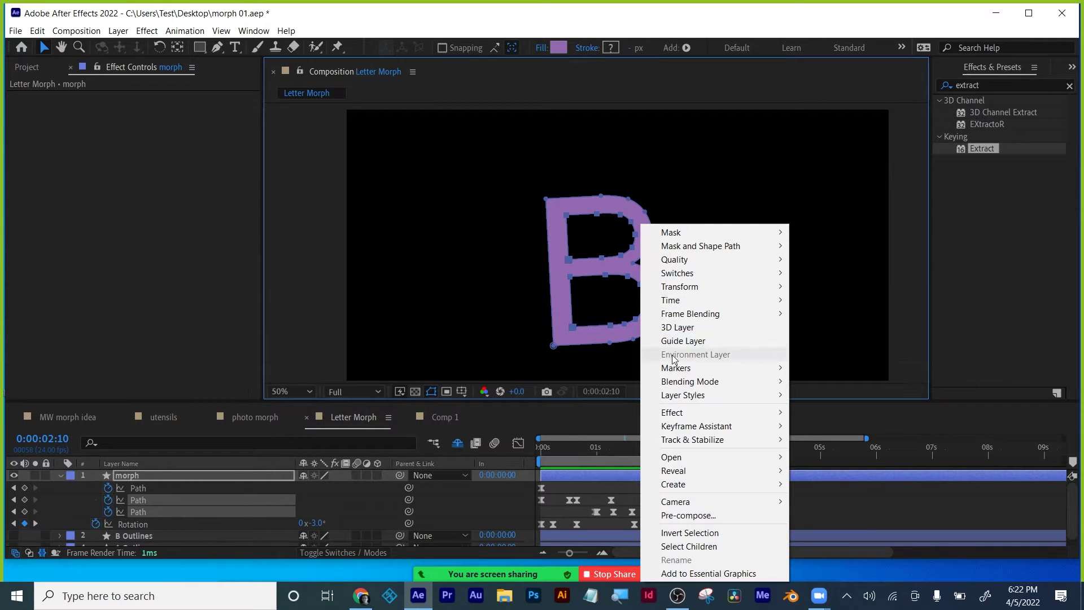
mouse_move(671, 383)
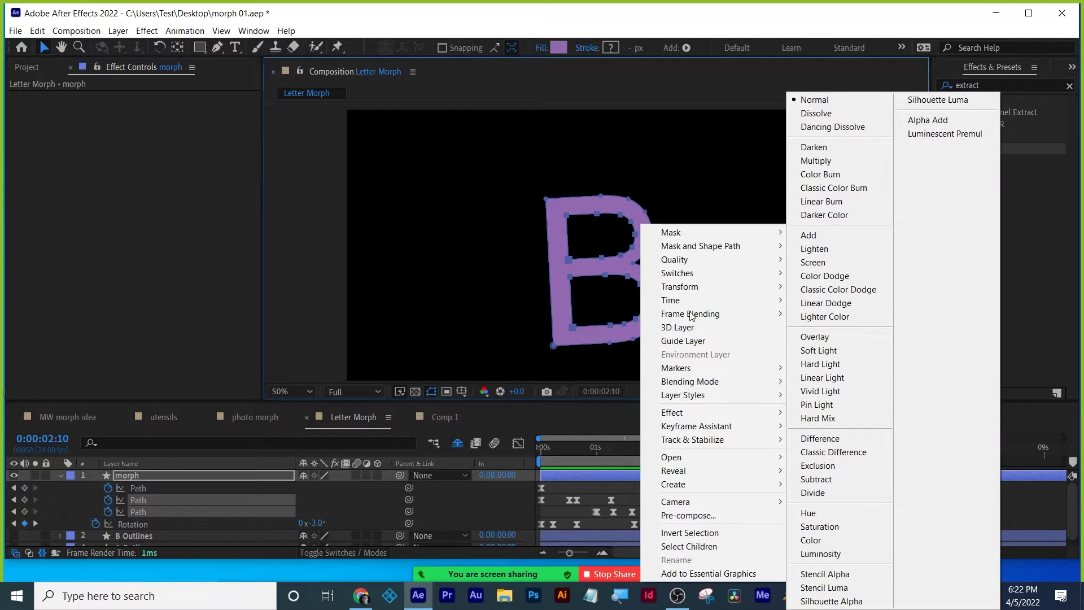
mouse_move(701, 244)
click(857, 344)
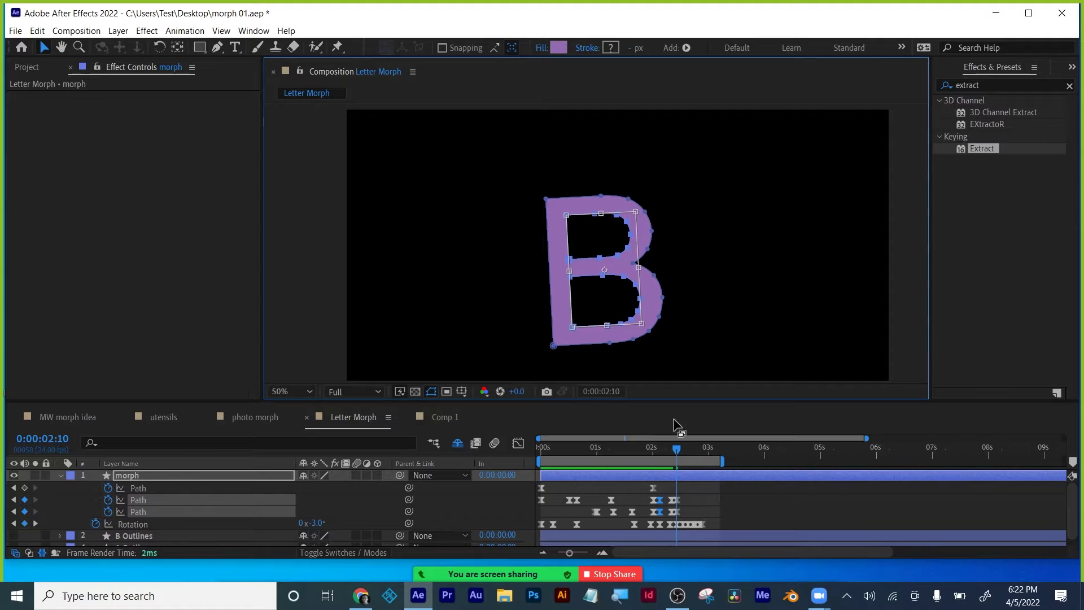
Step: At the rotation keyframe at 0:00:02:13, widen both counter paths from their right edge with a free transform
drag(676, 445, 681, 449)
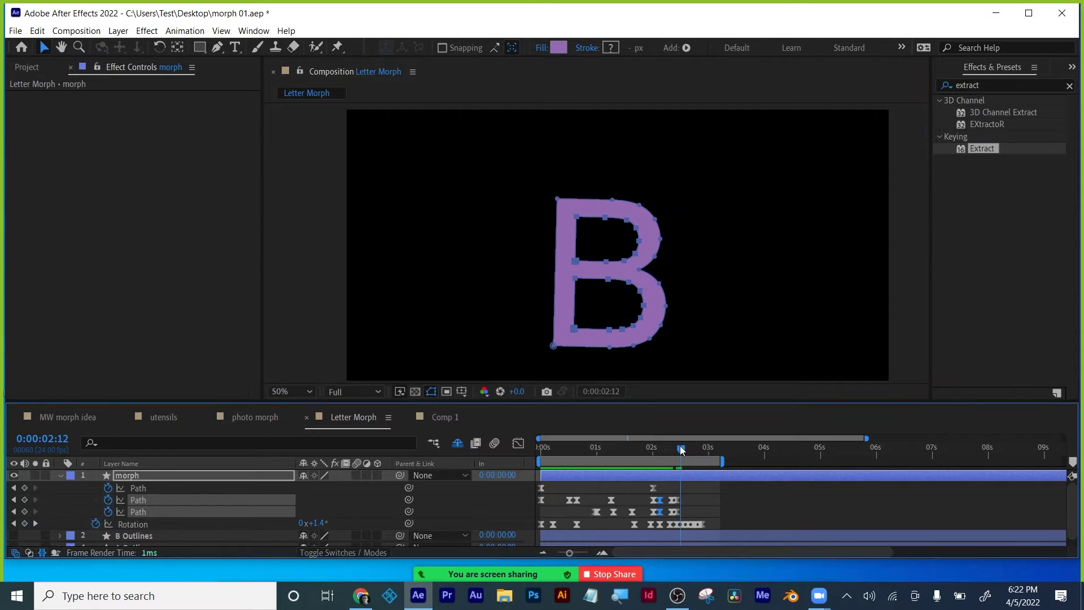
click(36, 524)
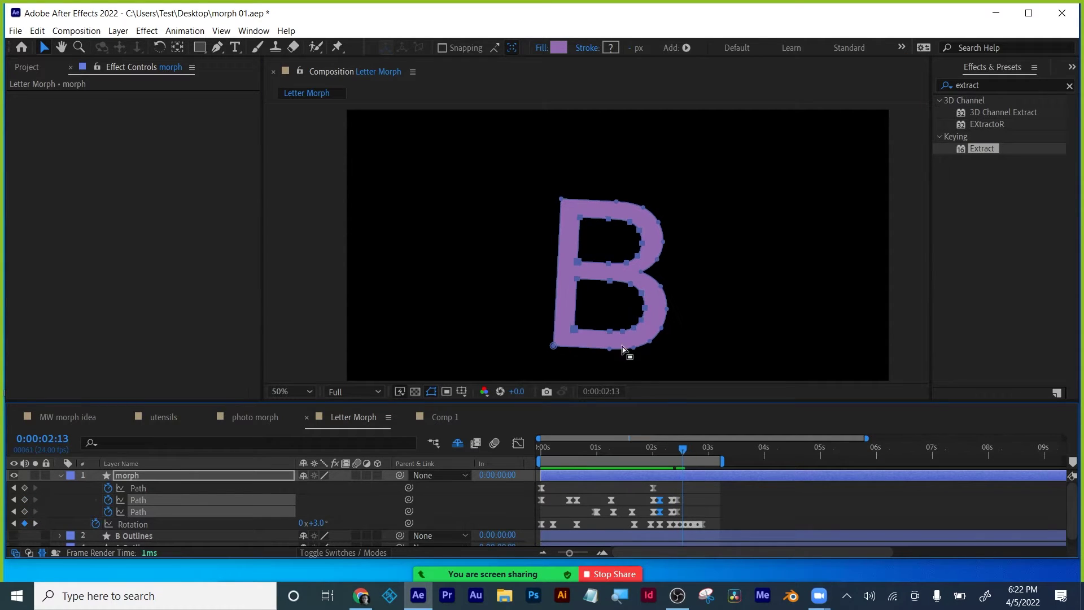
right_click(643, 310)
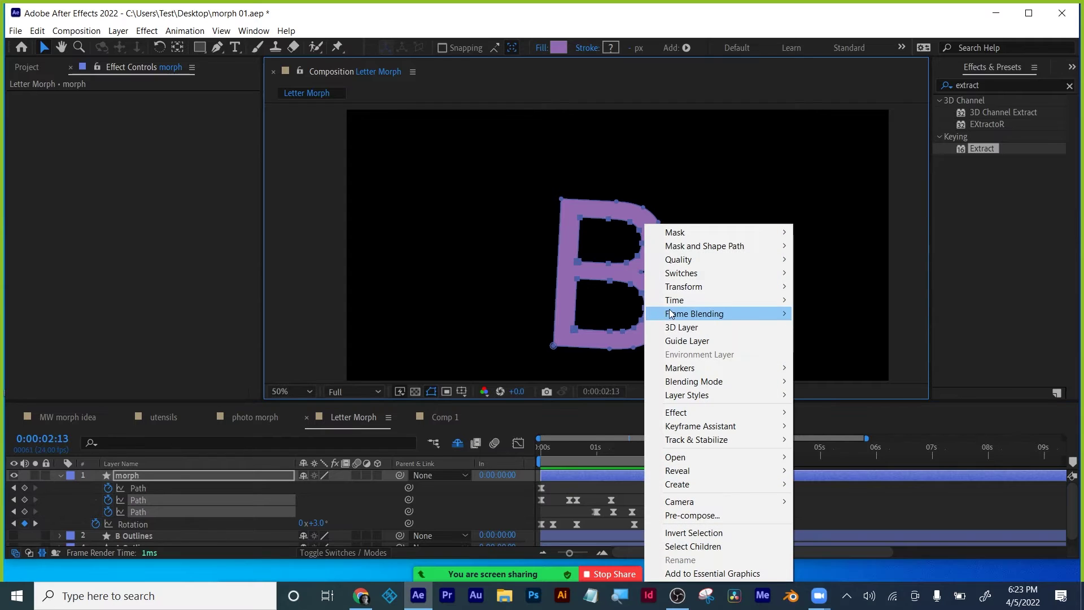
mouse_move(734, 246)
click(850, 342)
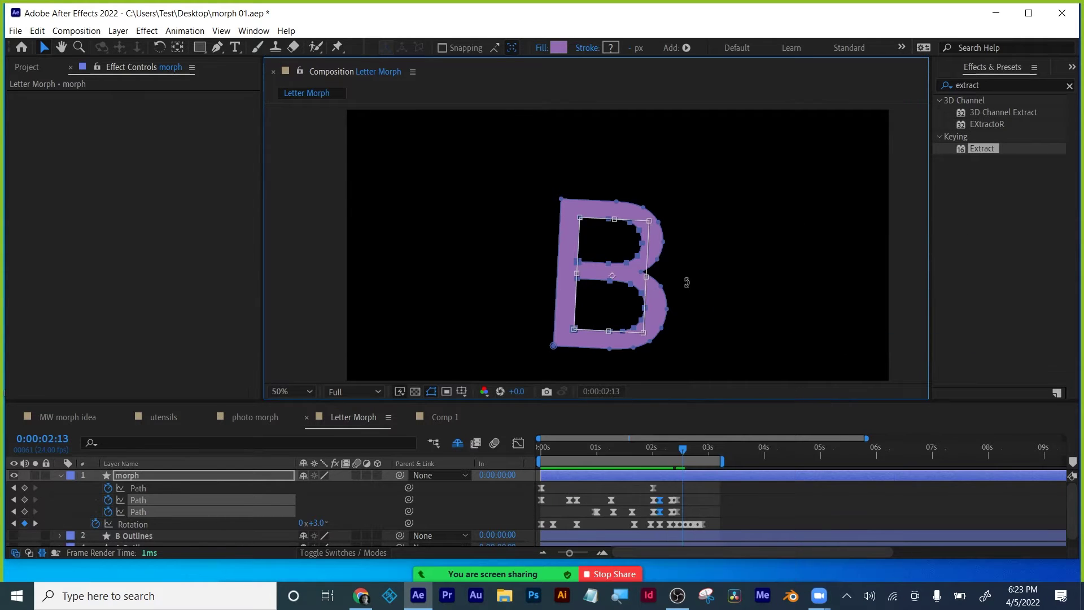
drag(645, 276, 651, 276)
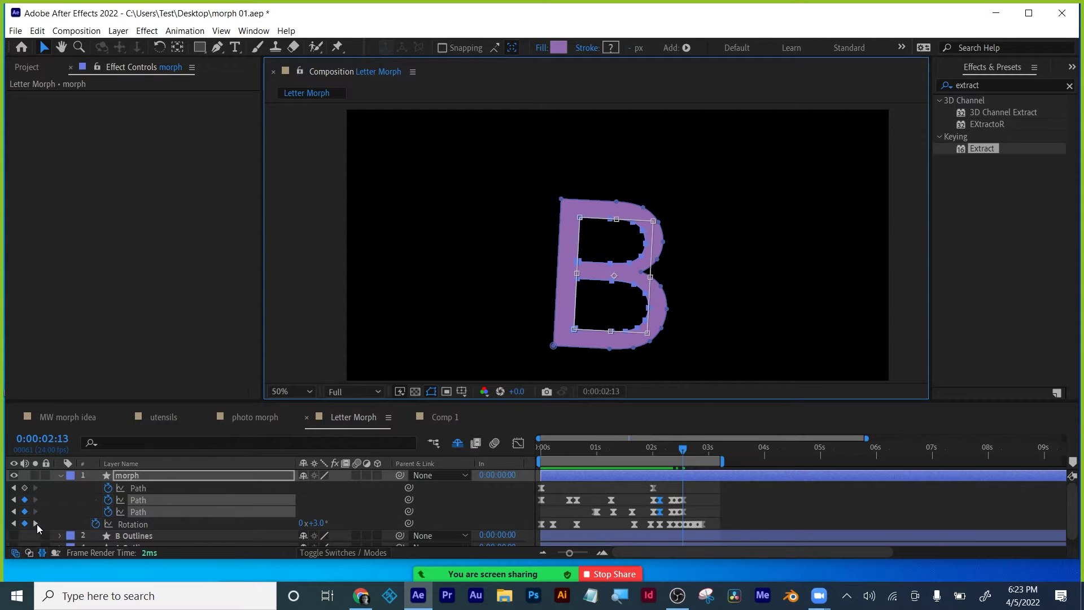
Step: At the next rotation keyframe, 0:00:02:15, narrow both counter paths slightly from their right edge with a free transform
click(35, 523)
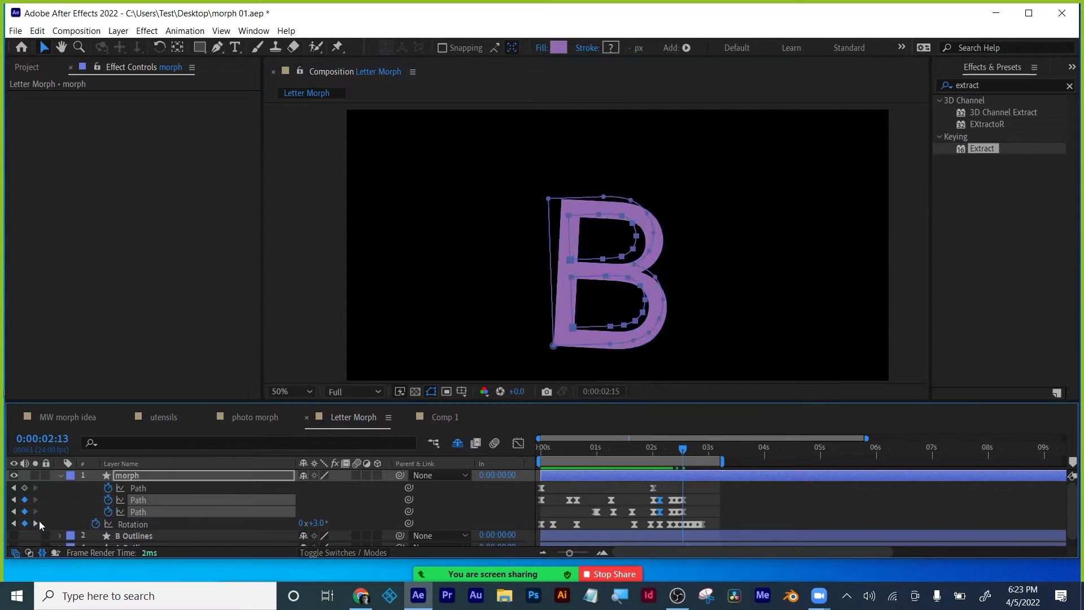
right_click(636, 239)
mouse_move(695, 244)
click(841, 343)
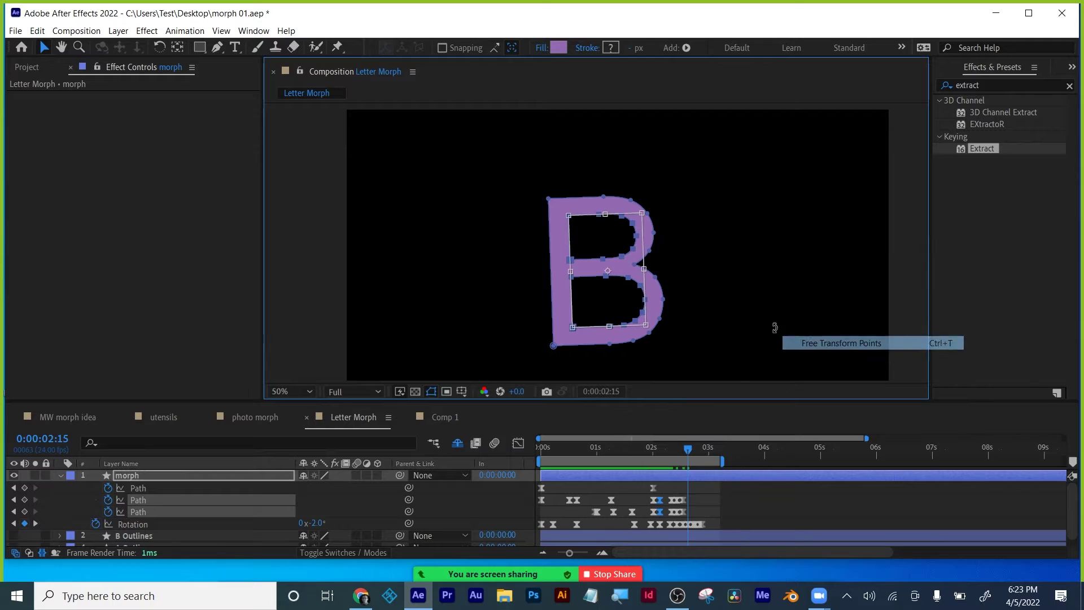
drag(643, 270, 639, 272)
Step: At the rotation keyframe at 0:00:02:17, widen both counter paths slightly from their right edge with a free transform
click(36, 523)
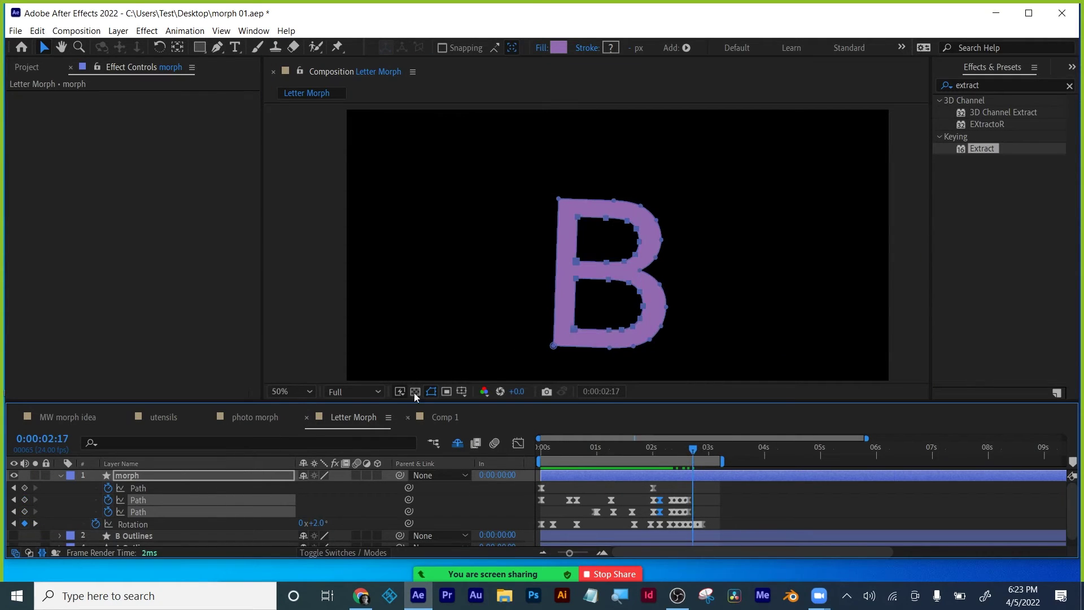
right_click(639, 240)
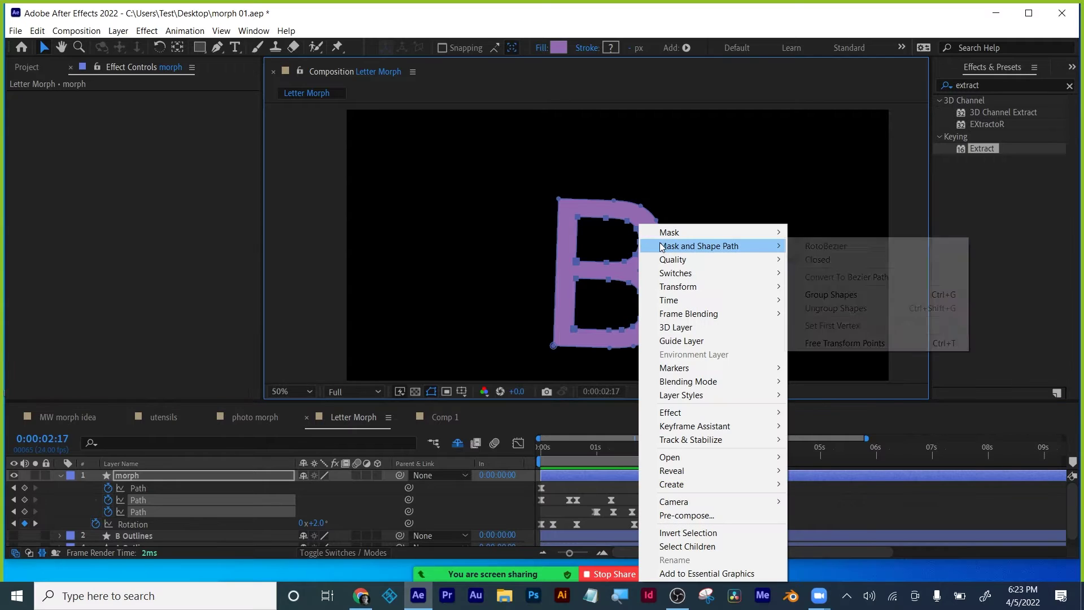
mouse_move(734, 246)
click(811, 342)
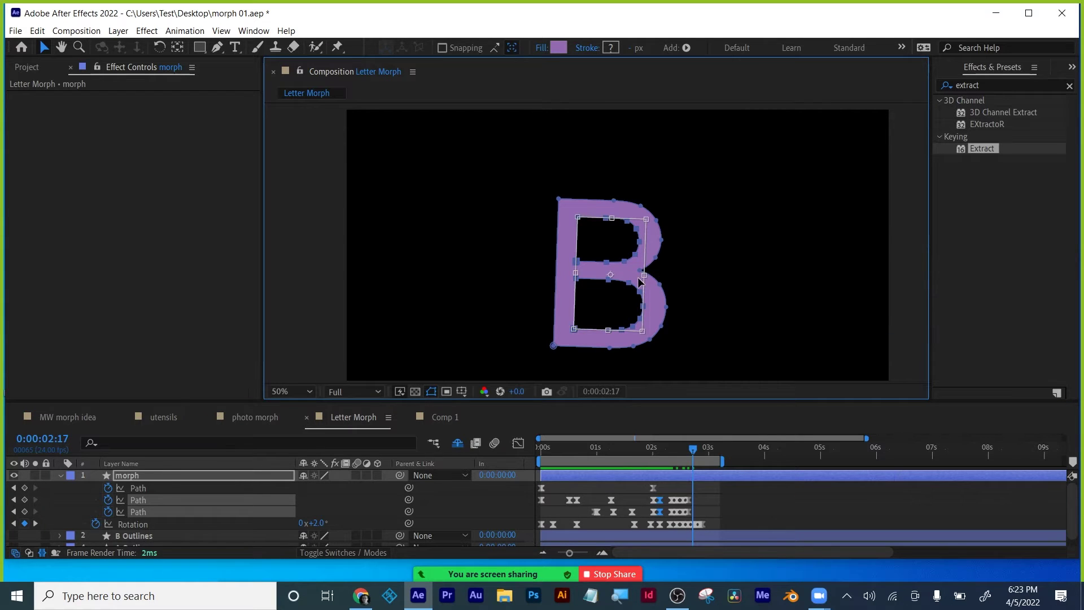
drag(645, 275, 649, 275)
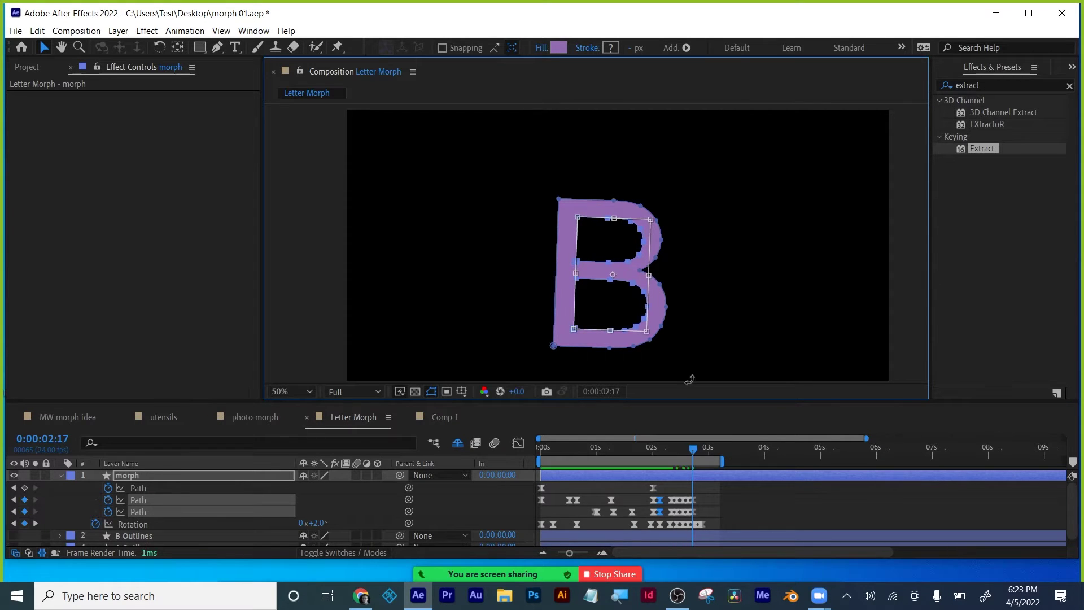
Step: At the 0:00:02:18 Rotation keyframe, slightly narrow the B's two inner hole paths together with Free Transform Points
click(35, 524)
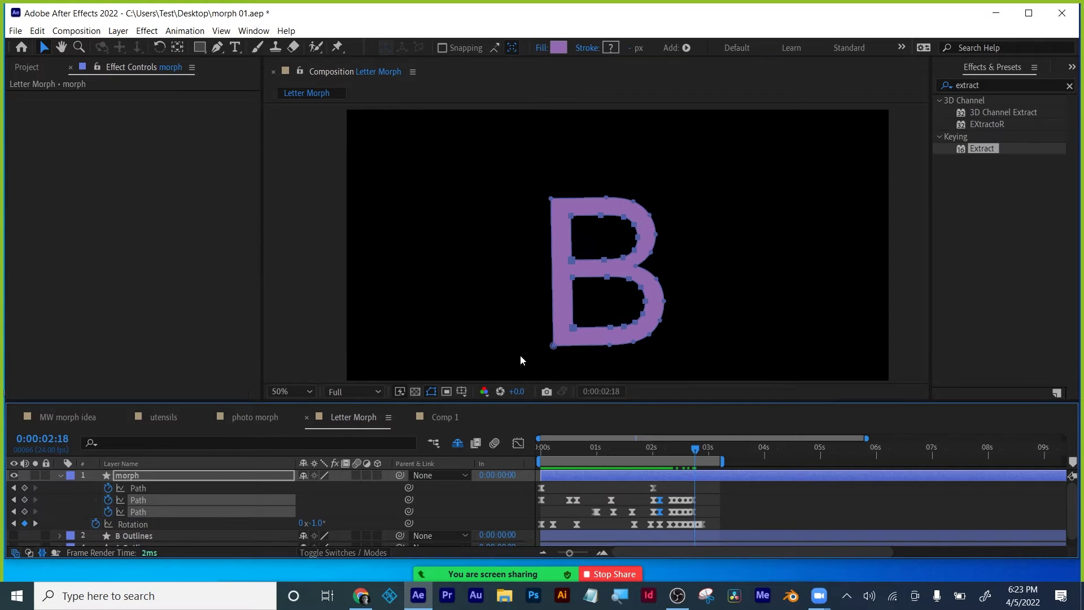
right_click(633, 281)
mouse_move(728, 246)
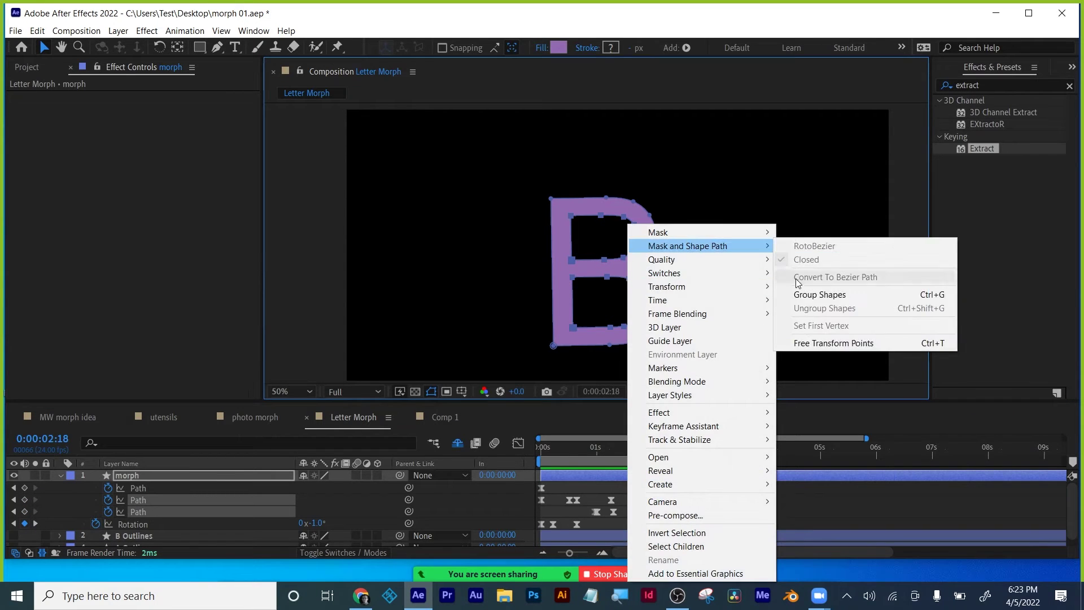
click(819, 342)
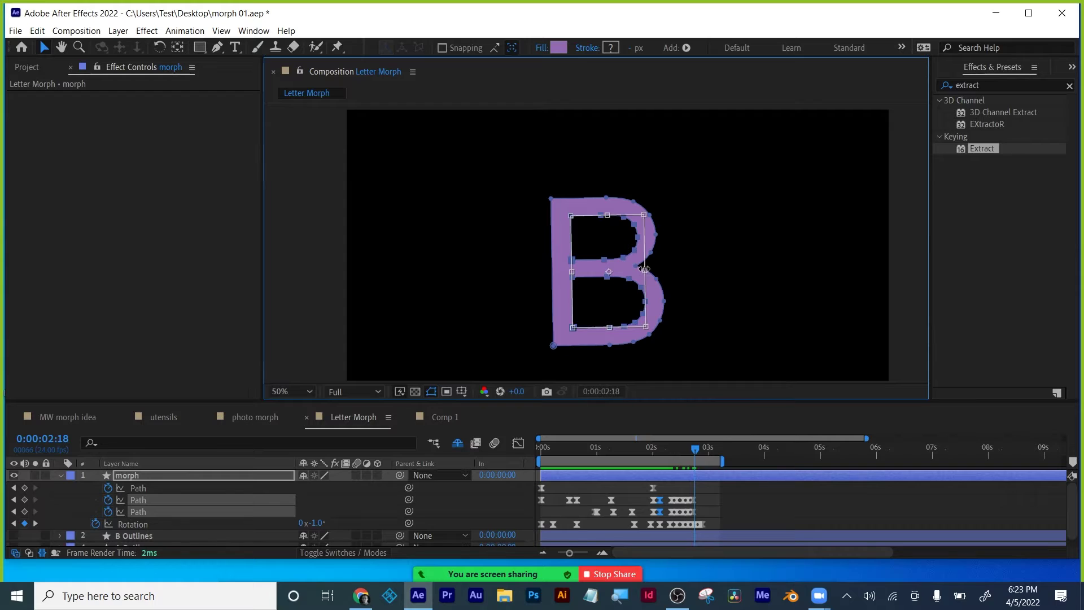
drag(644, 269, 641, 270)
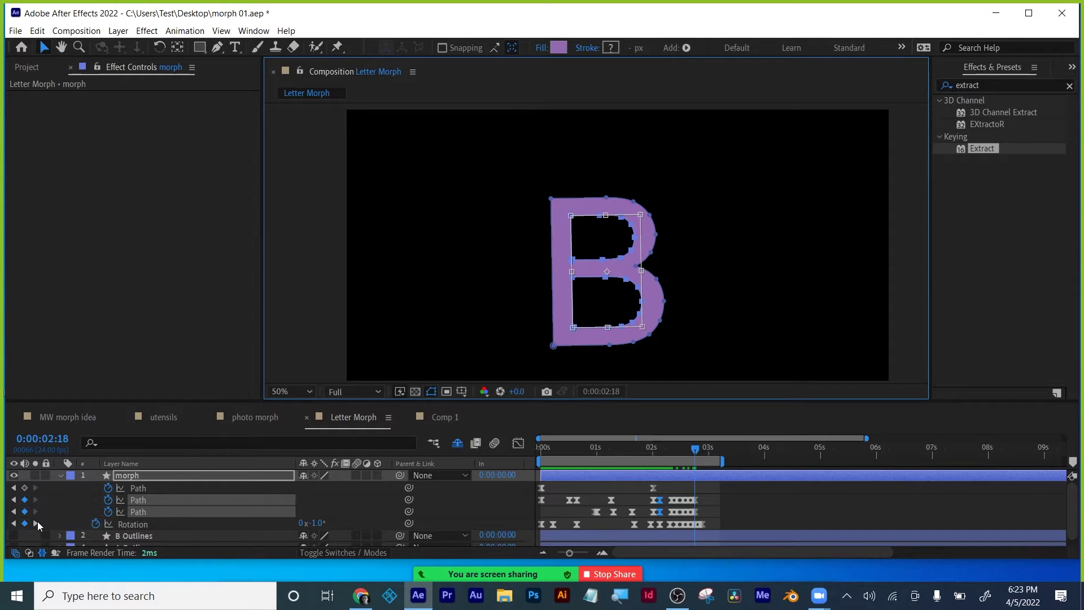
Step: At the 0:00:02:20 Rotation keyframe, slightly widen the B's two inner hole paths together with Free Transform Points
click(36, 523)
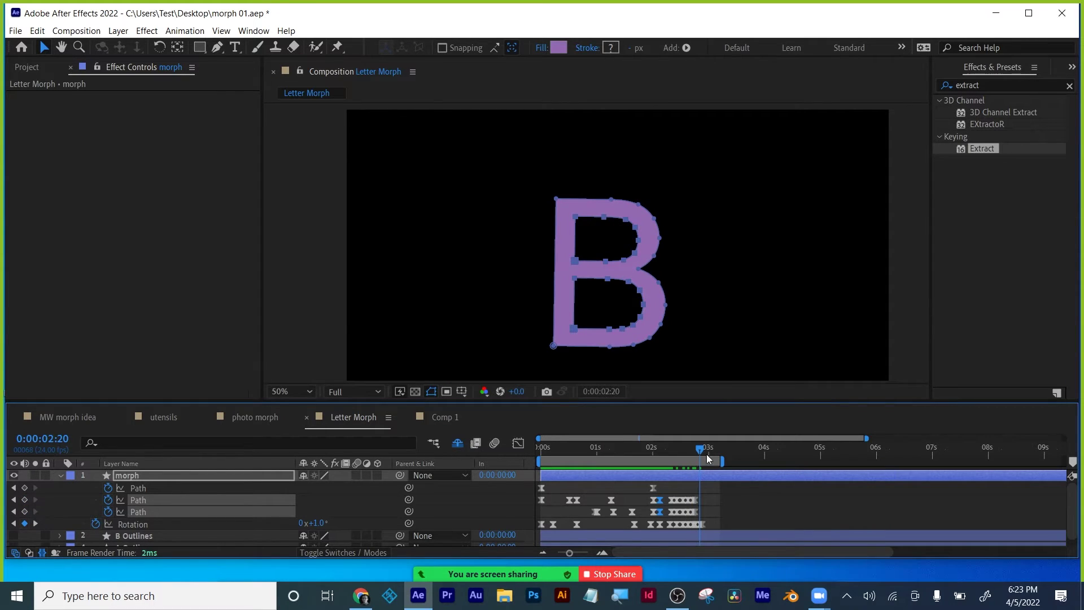
right_click(642, 307)
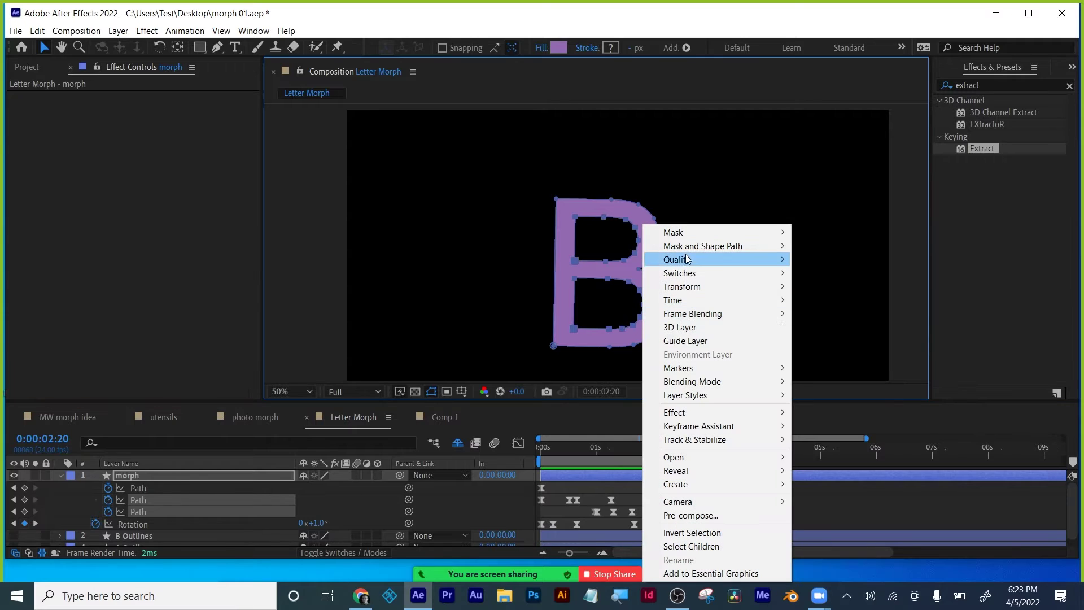
mouse_move(700, 246)
click(845, 344)
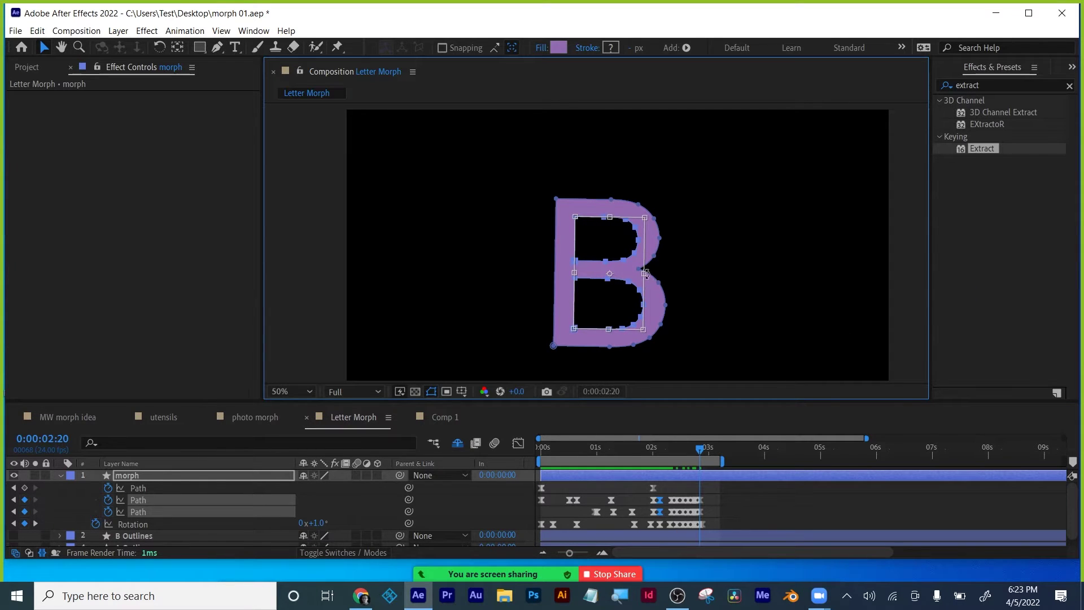
drag(645, 273, 648, 273)
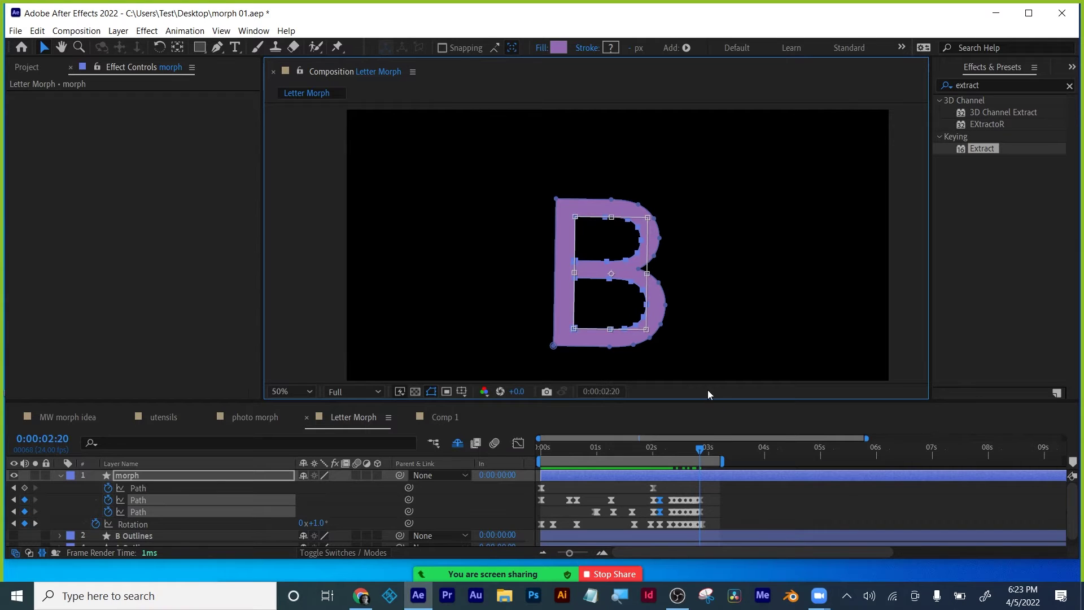
Step: Go to the last Rotation keyframe at 0:00:02:21, deselect the layer, and play back the morph from the start
click(35, 523)
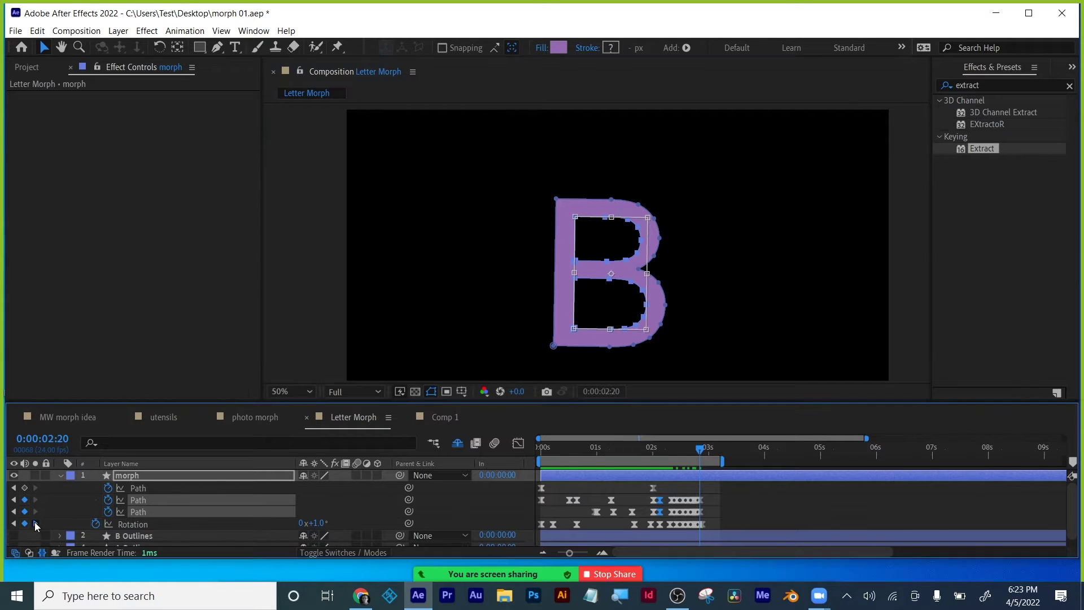
click(713, 479)
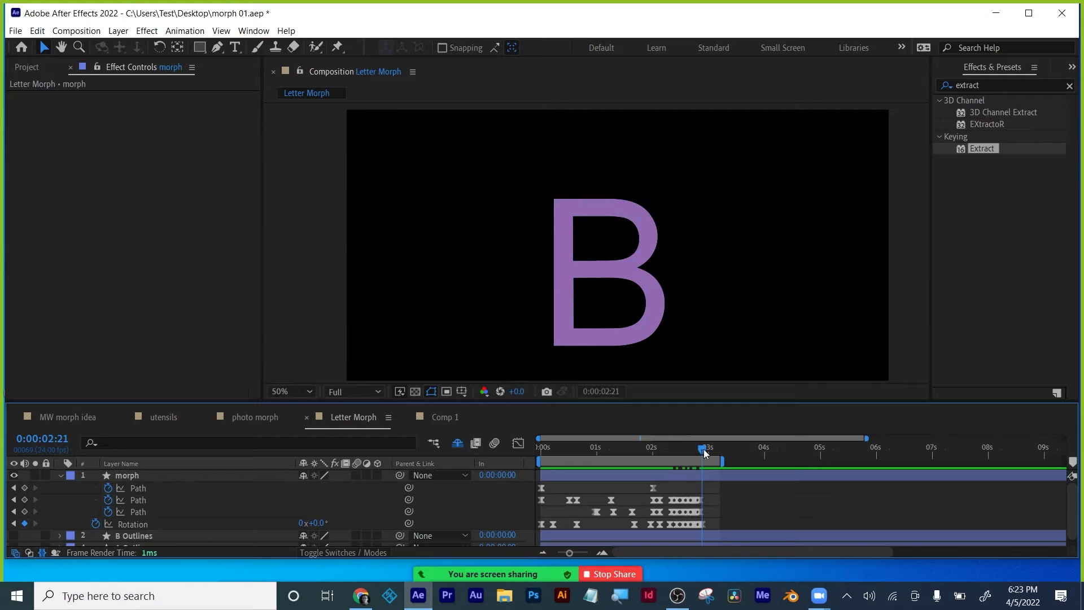
drag(704, 449, 489, 460)
key(space)
key(space)
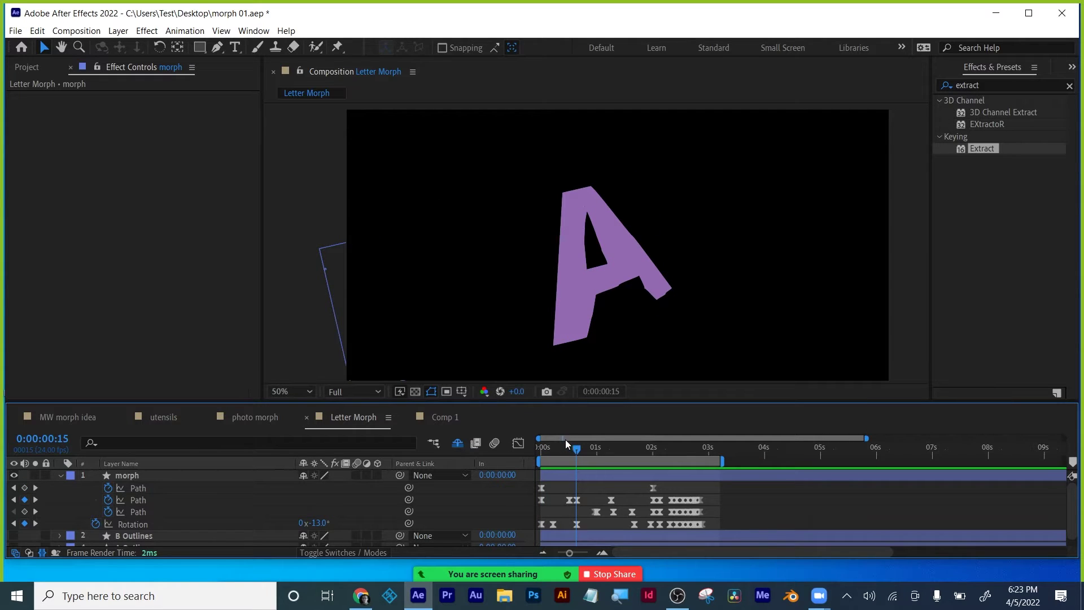
Step: Try deleting the first two Rotation keyframes, preview the morph without them, and undo the deletion
drag(574, 442, 553, 443)
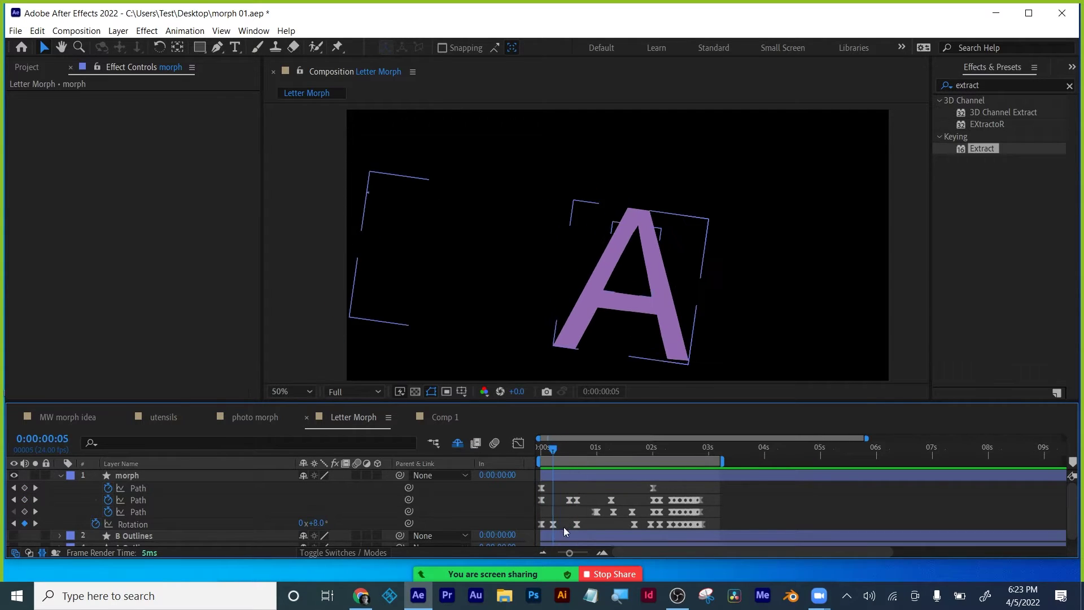
click(553, 524)
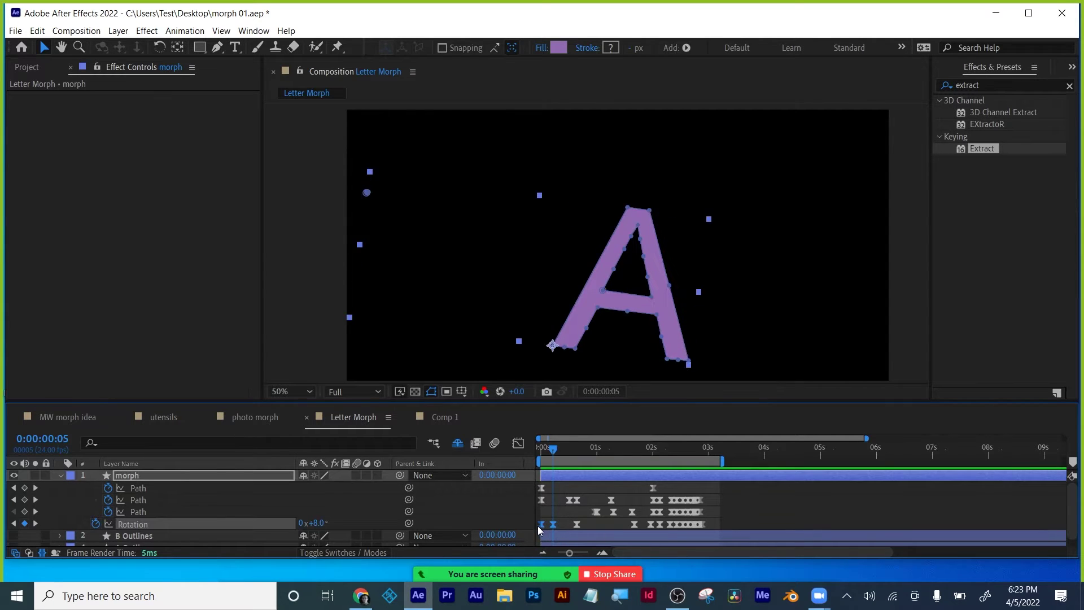
key(Delete)
mouse_move(560, 449)
mouse_down()
mouse_move(536, 448)
mouse_move(696, 455)
mouse_move(551, 452)
mouse_up()
key(space)
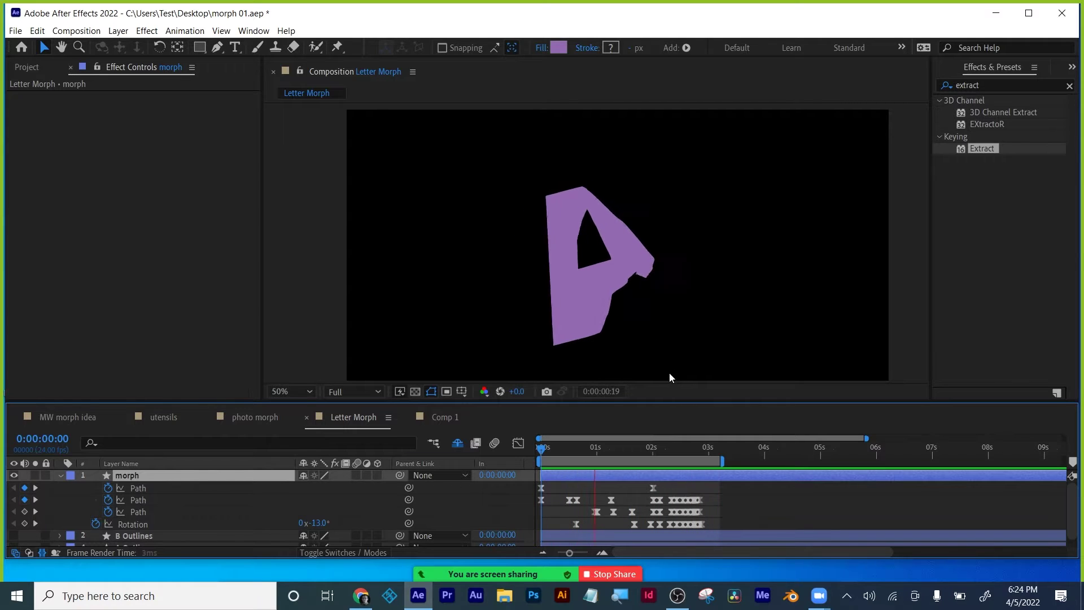
key(space)
drag(564, 449, 615, 450)
key(ctrl+z)
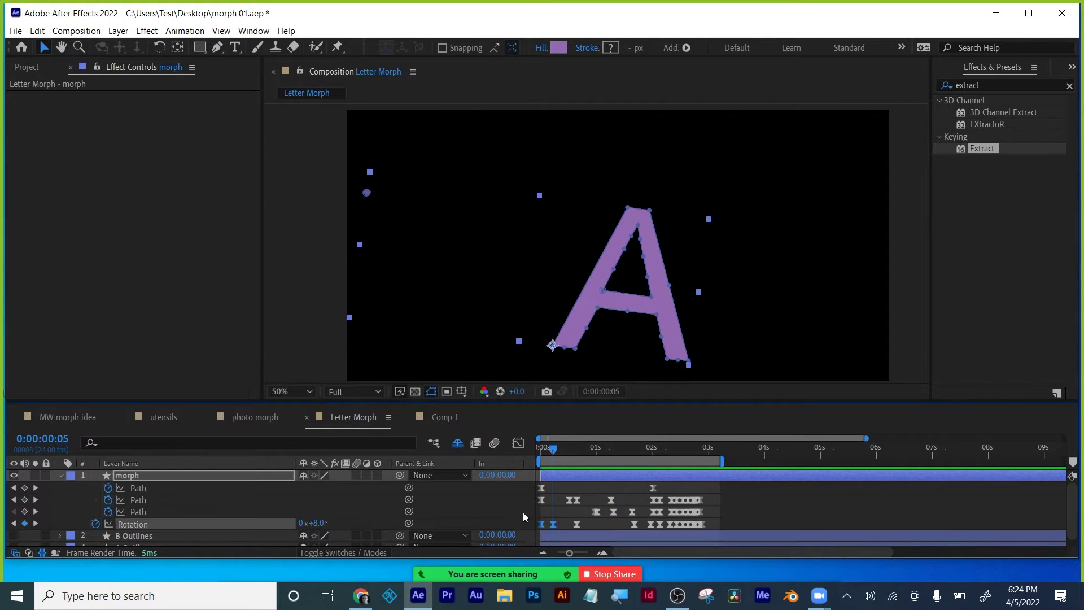
Step: Select the morph layer's third Path and move the playhead to its first keyframe at 0:00:00:23
scroll(565, 497, down, 1)
drag(554, 452, 530, 449)
click(695, 490)
click(556, 449)
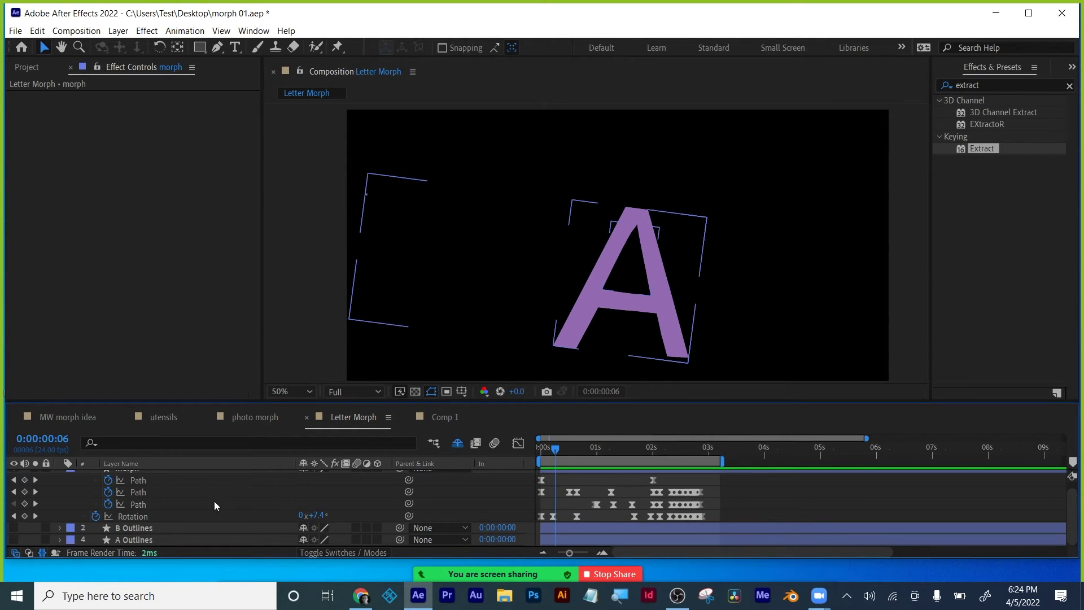
click(145, 503)
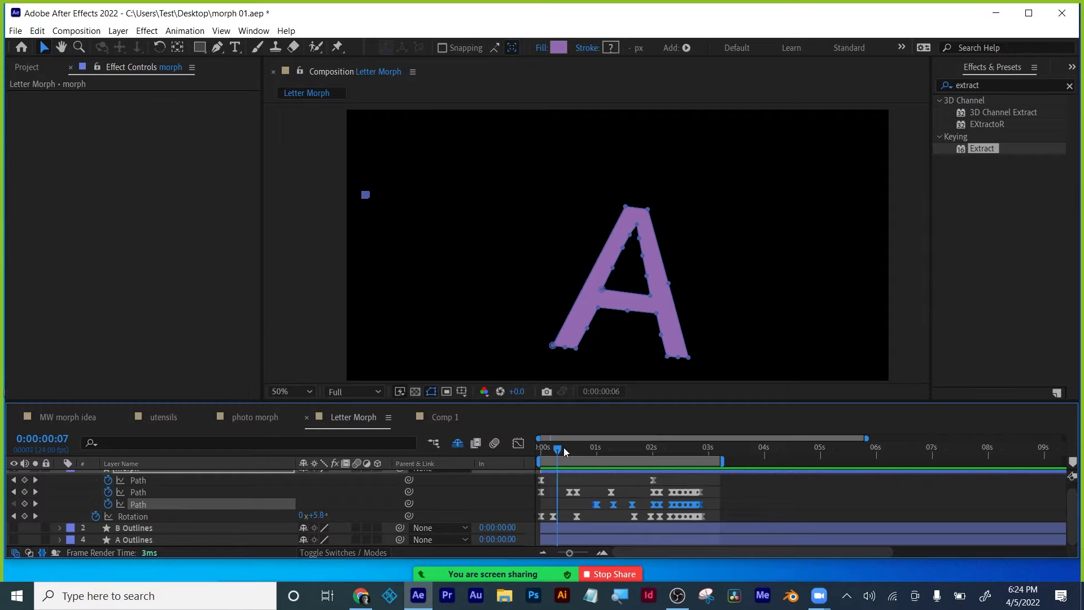
drag(564, 447, 592, 446)
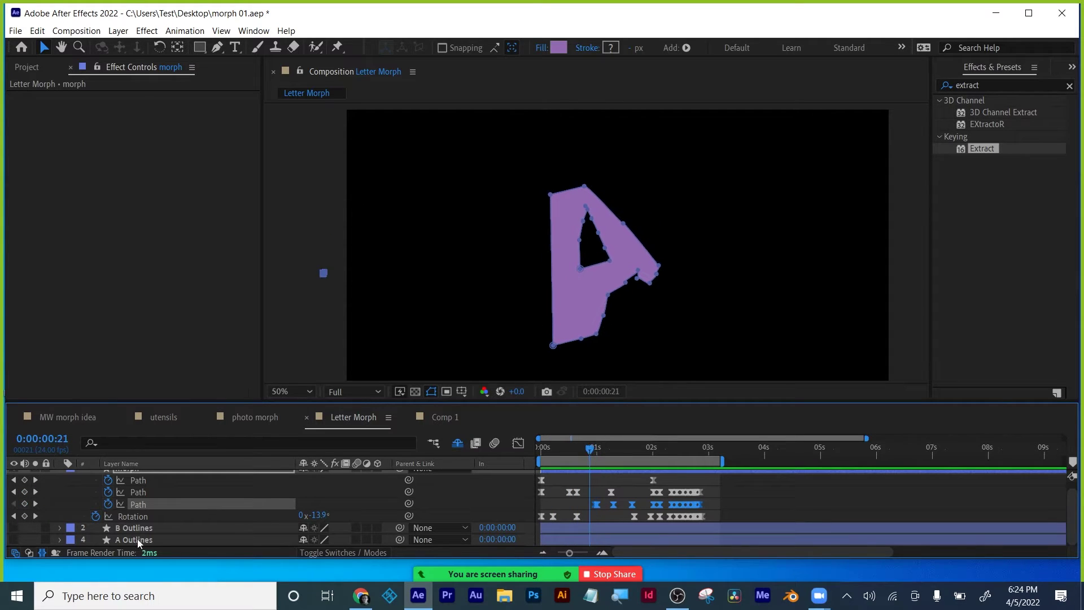
click(36, 503)
click(560, 477)
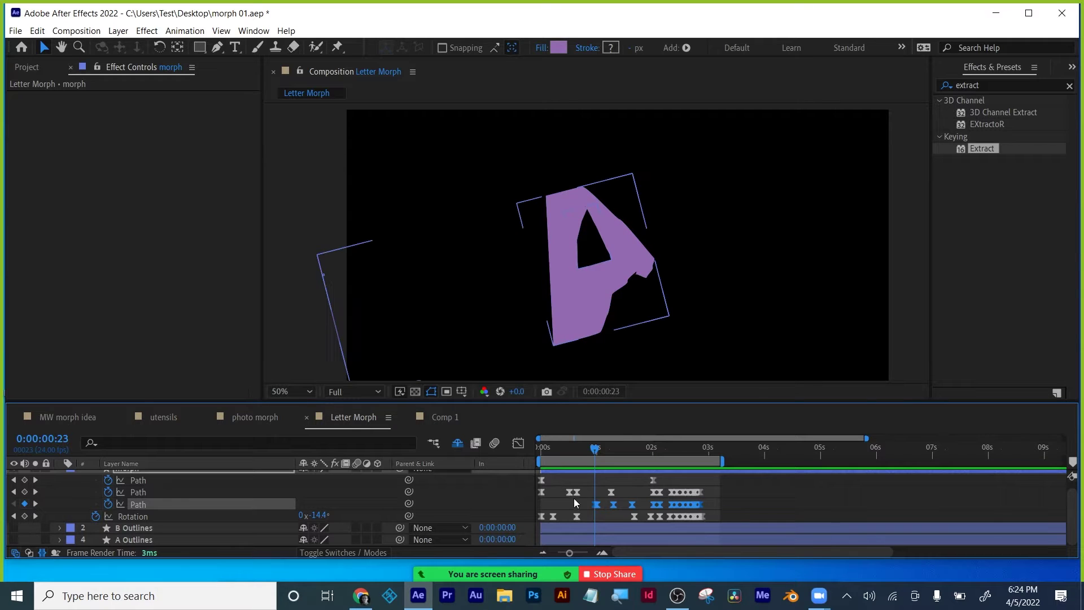
Step: At the third Path's 0:00:00:23 keyframe, move the collapsed path from outside the frame onto the A's inner hole
scroll(589, 507, up, 1)
click(578, 552)
drag(577, 551, 591, 551)
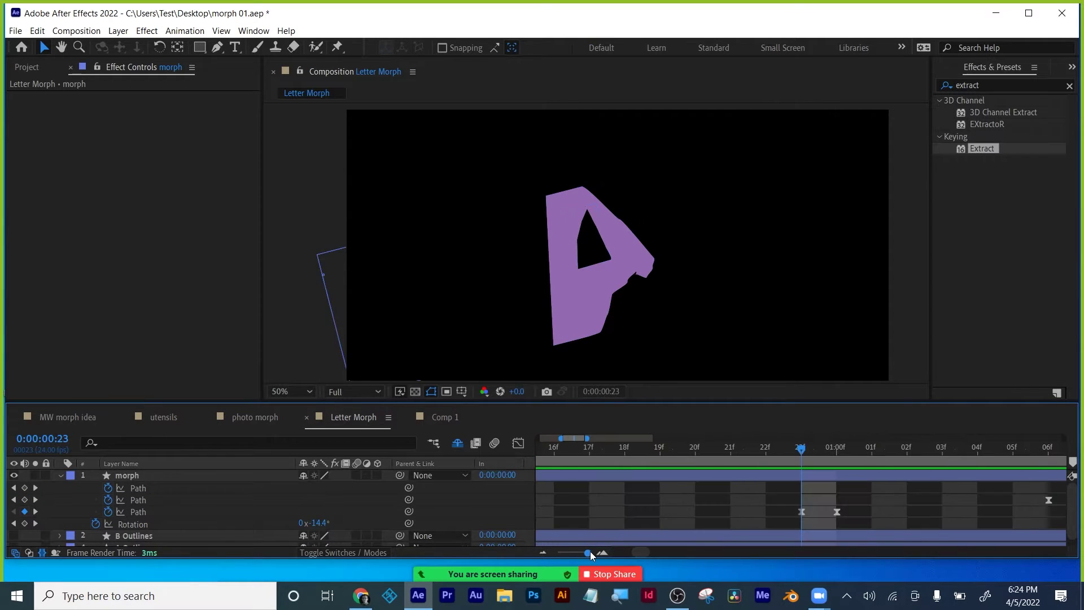
click(802, 512)
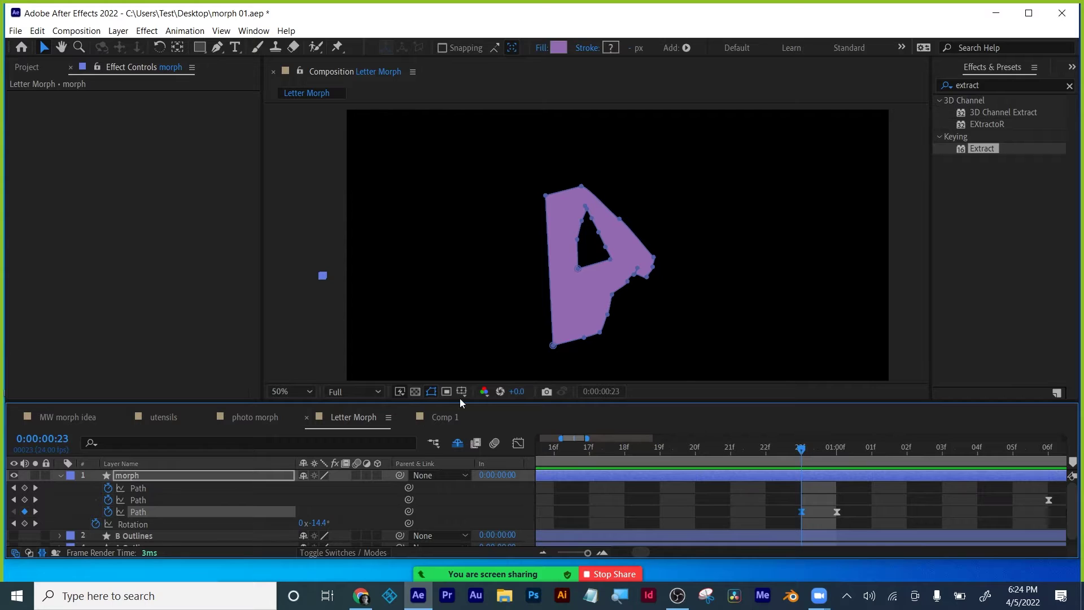
click(323, 276)
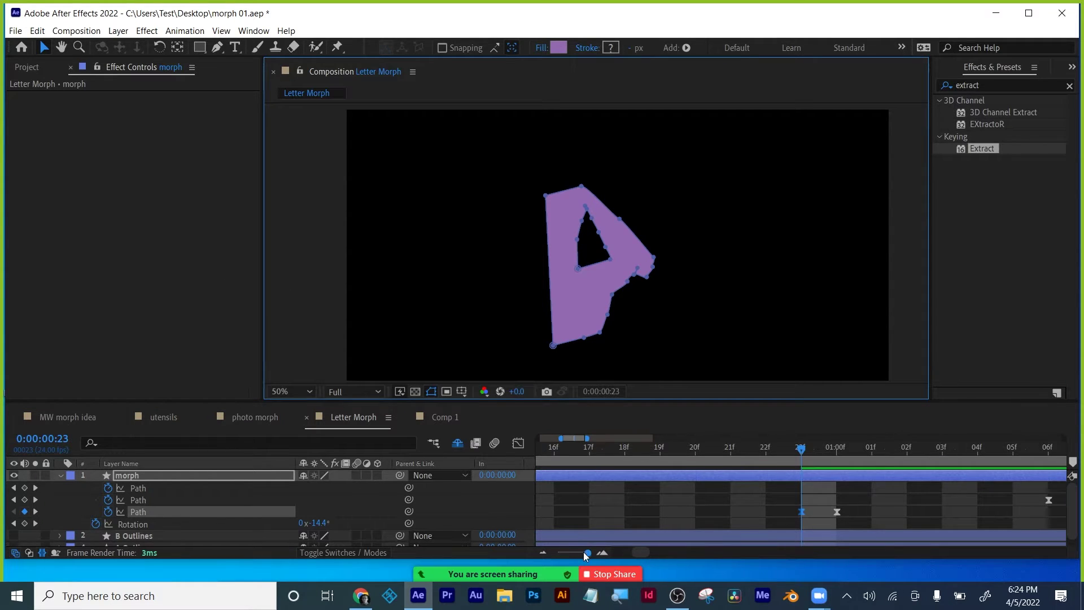
Step: Show the full timeline and preview the A-to-B morph
drag(586, 553, 557, 551)
drag(577, 443, 630, 456)
key(space)
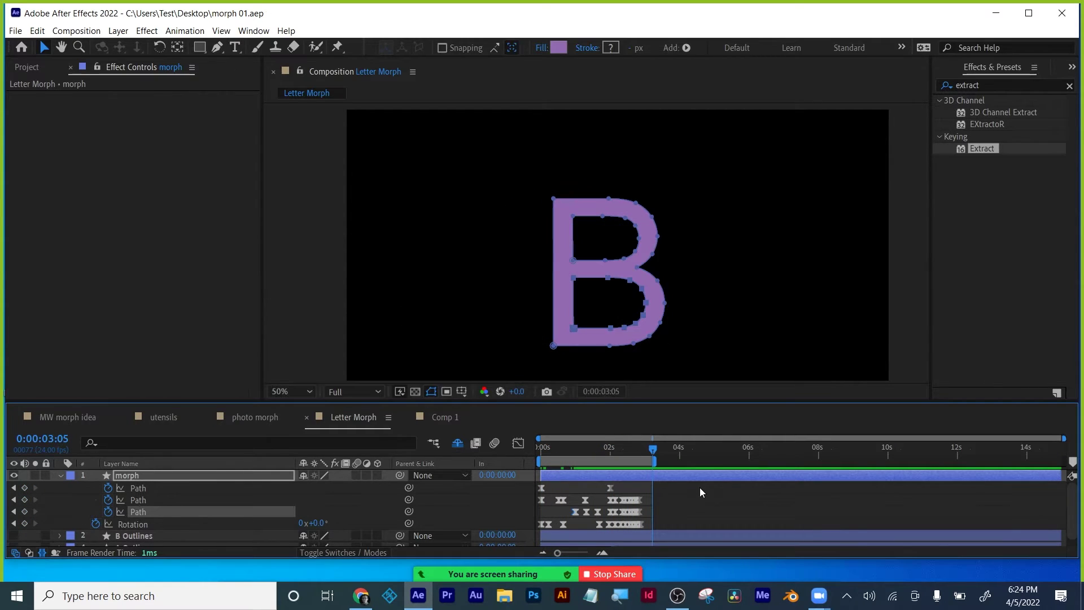
Step: Select the outer outline Path and compare the letter shapes at the composition's first and last frames
mouse_move(546, 449)
mouse_down()
mouse_move(532, 450)
mouse_move(554, 449)
mouse_up()
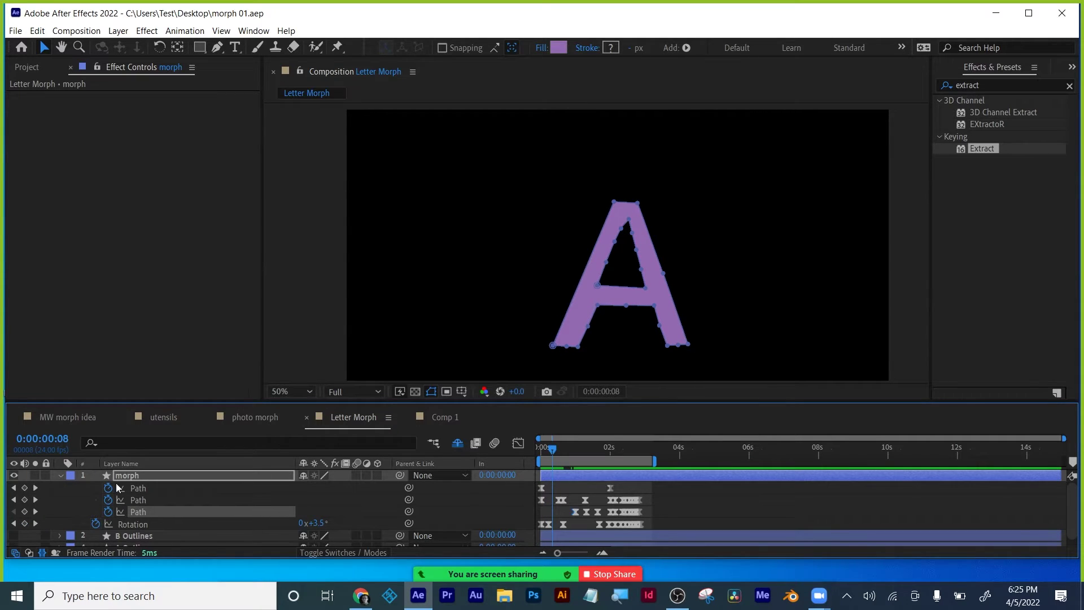
click(140, 489)
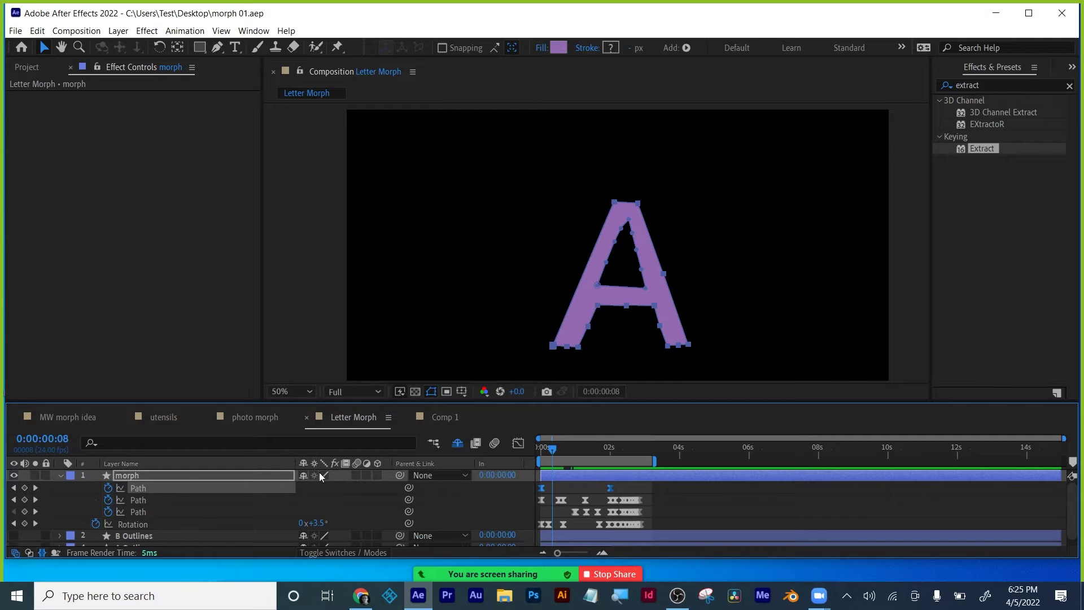
key(Home)
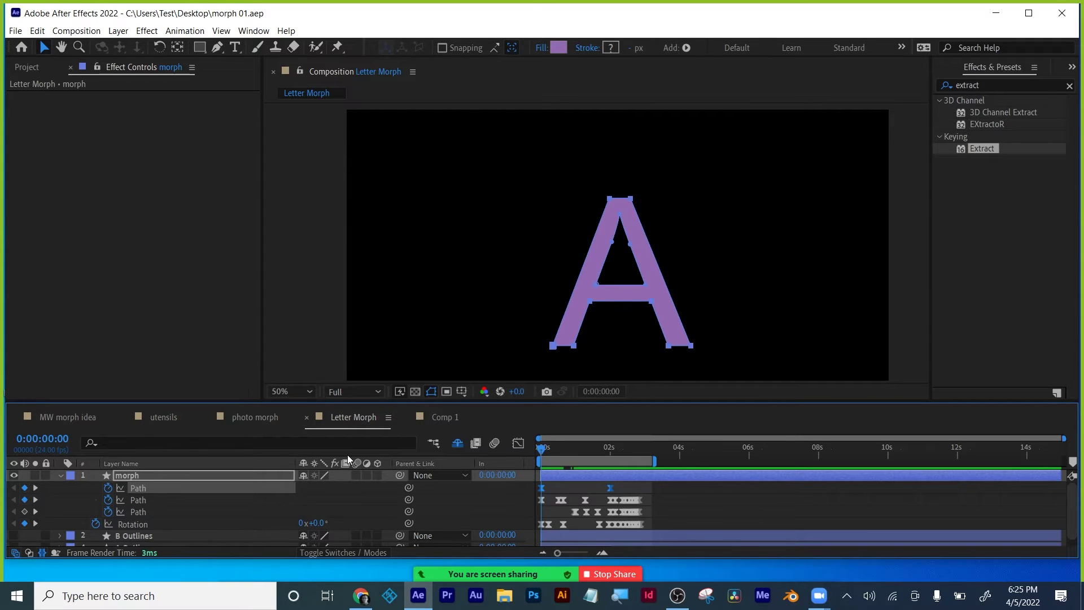
key(End)
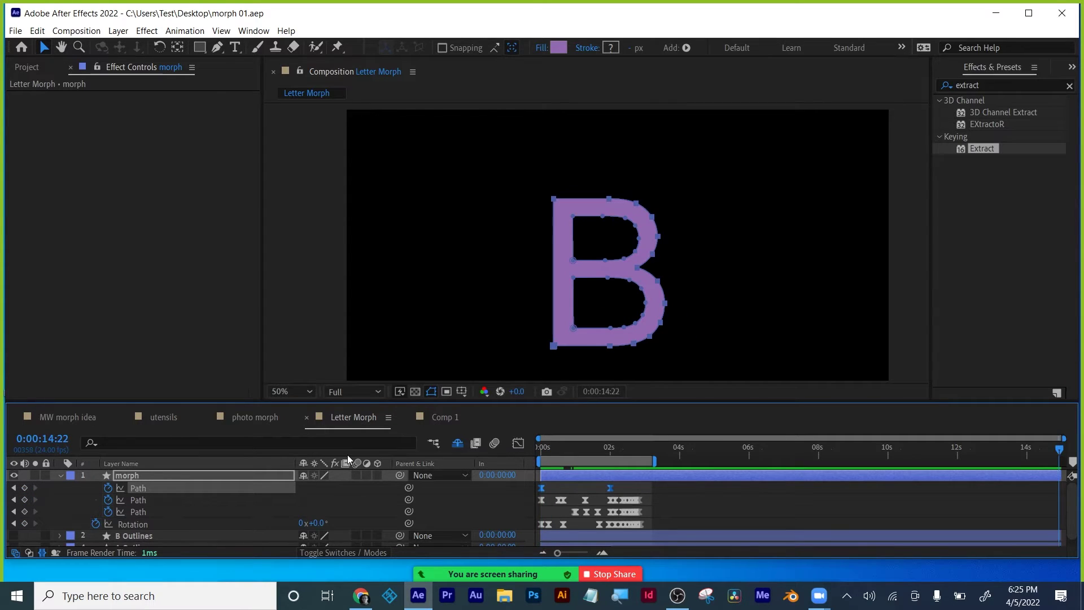
key(Home)
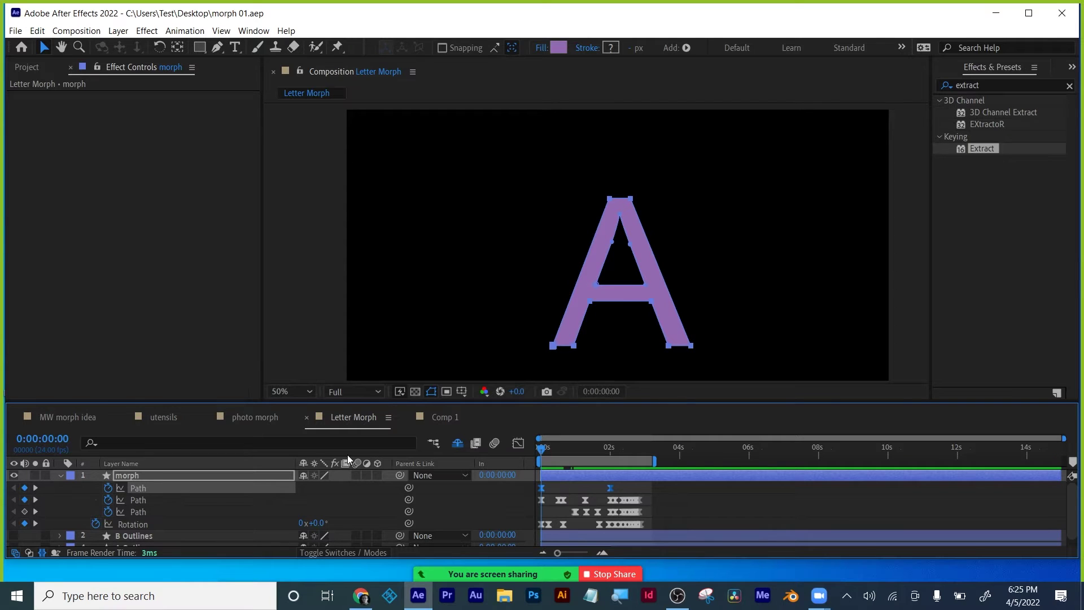
Step: Add an outer outline Path keyframe at 0:00:00:12 and pull the foot of the A's right leg outward and slightly upward
key(space)
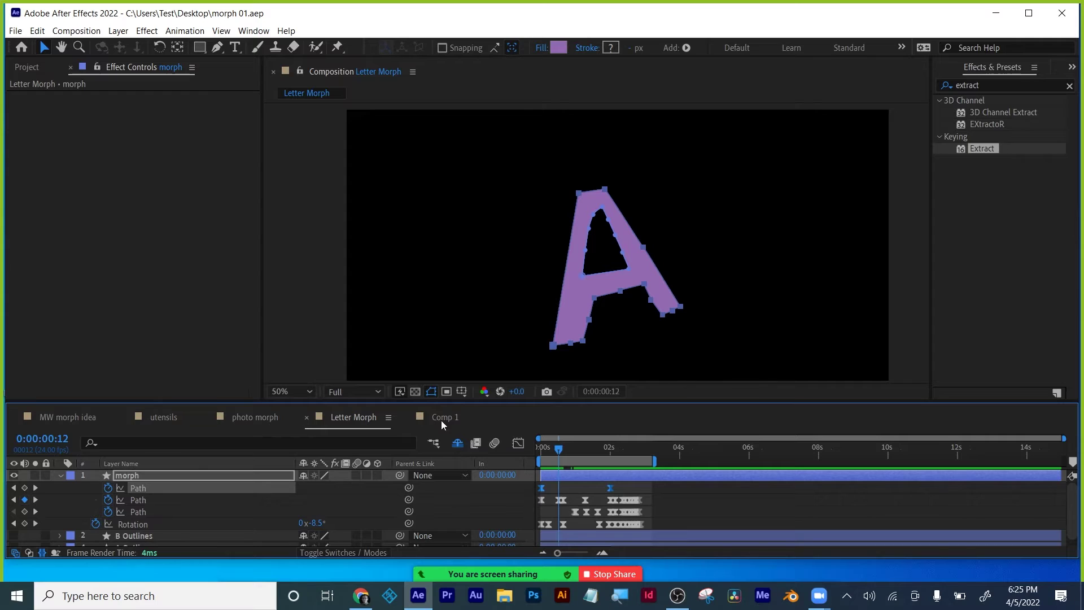
click(24, 488)
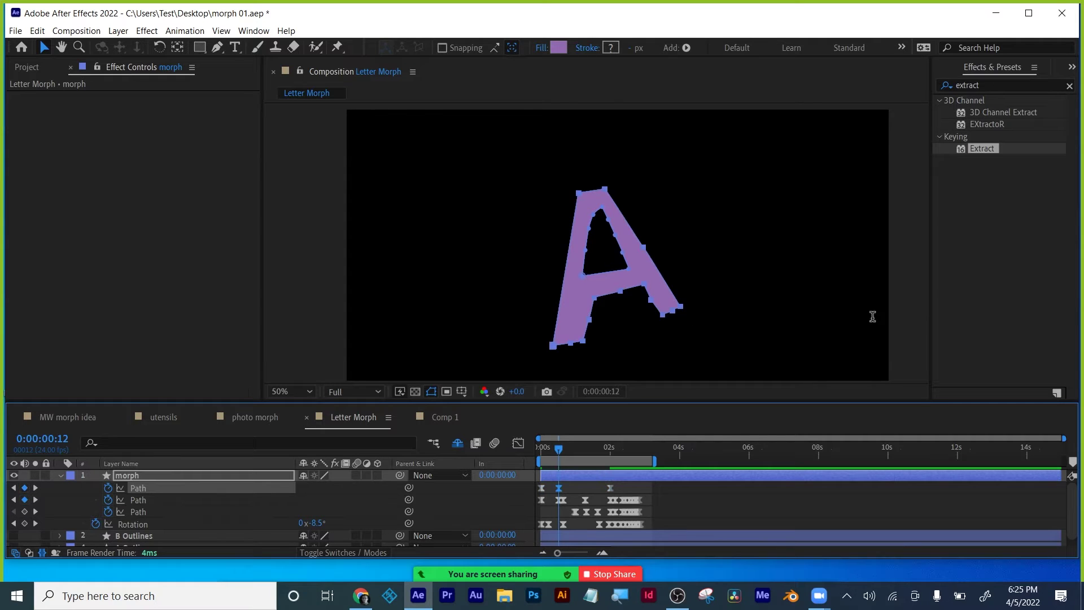
drag(653, 328, 699, 304)
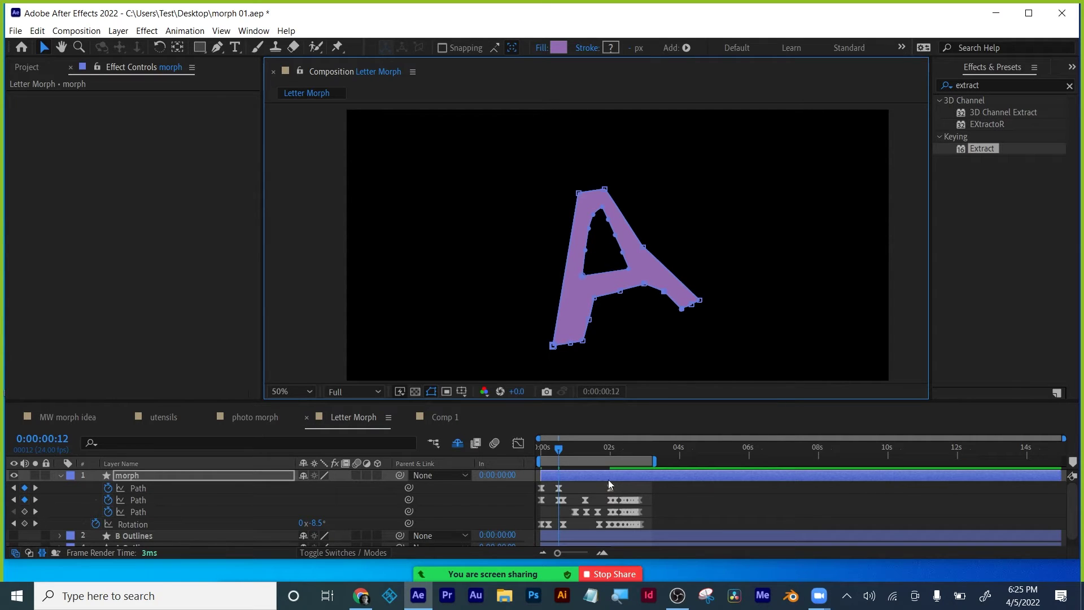
Step: Review the adjusted morph through 0:00:03:04, deselect the layer, and save the project
drag(558, 450, 651, 439)
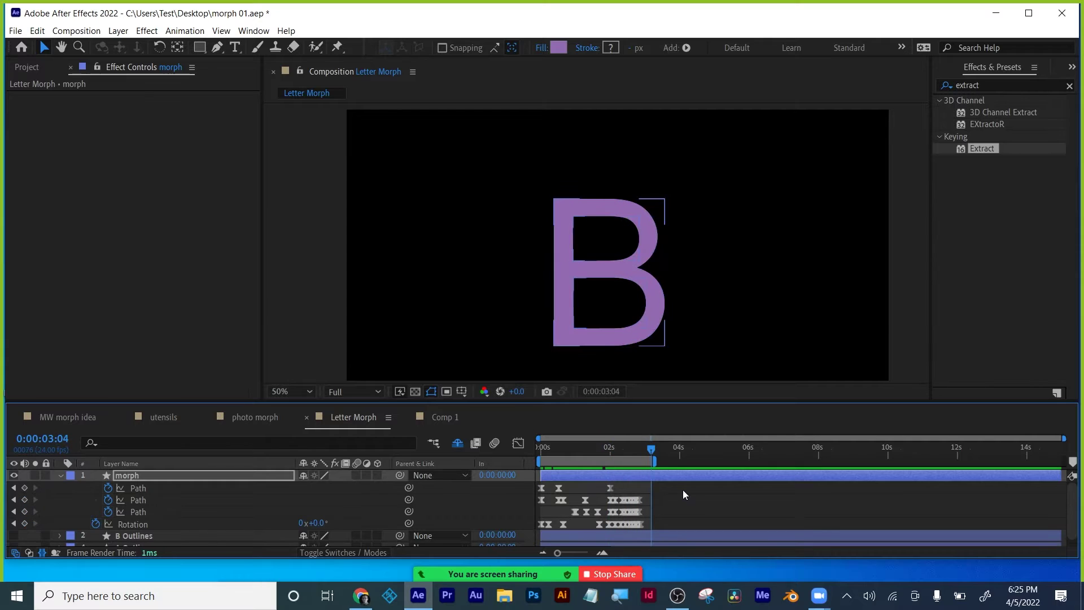
click(682, 490)
key(ctrl+s)
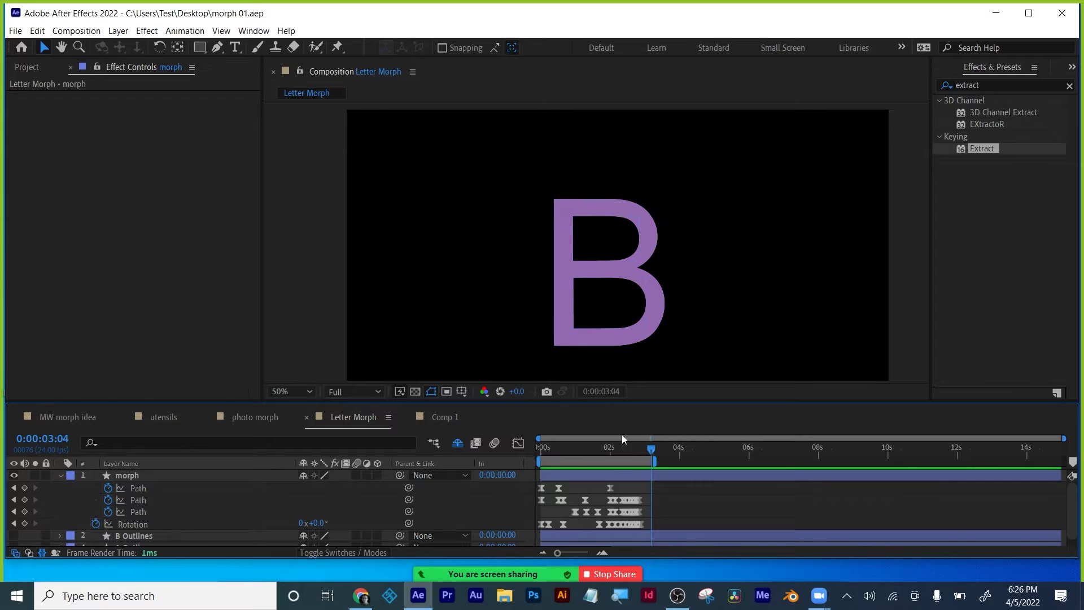
Step: Create a new composition named Comp 2 using the HDTV 1080 24 preset with a 15-second duration
click(638, 362)
click(445, 416)
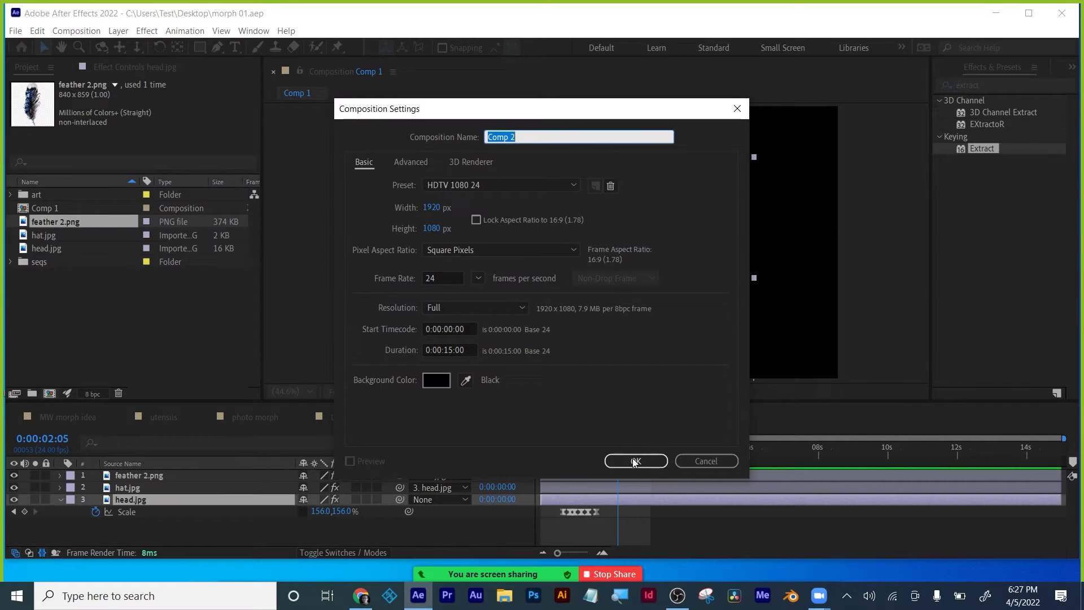
click(634, 461)
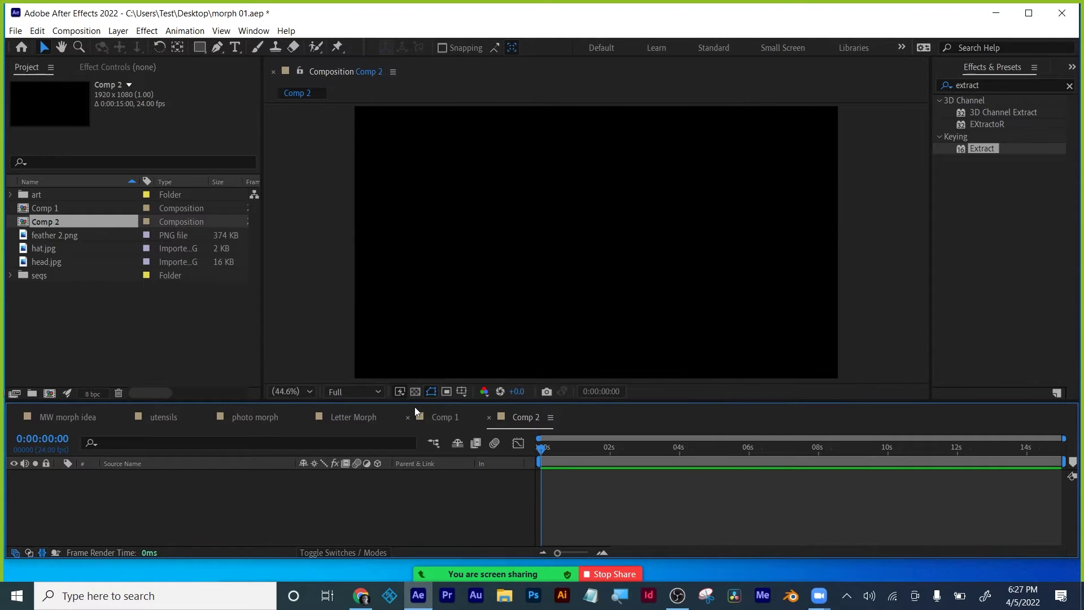
Step: Enlarge the composition viewer and set the Rectangle tool's stroke to None
drag(413, 401, 413, 428)
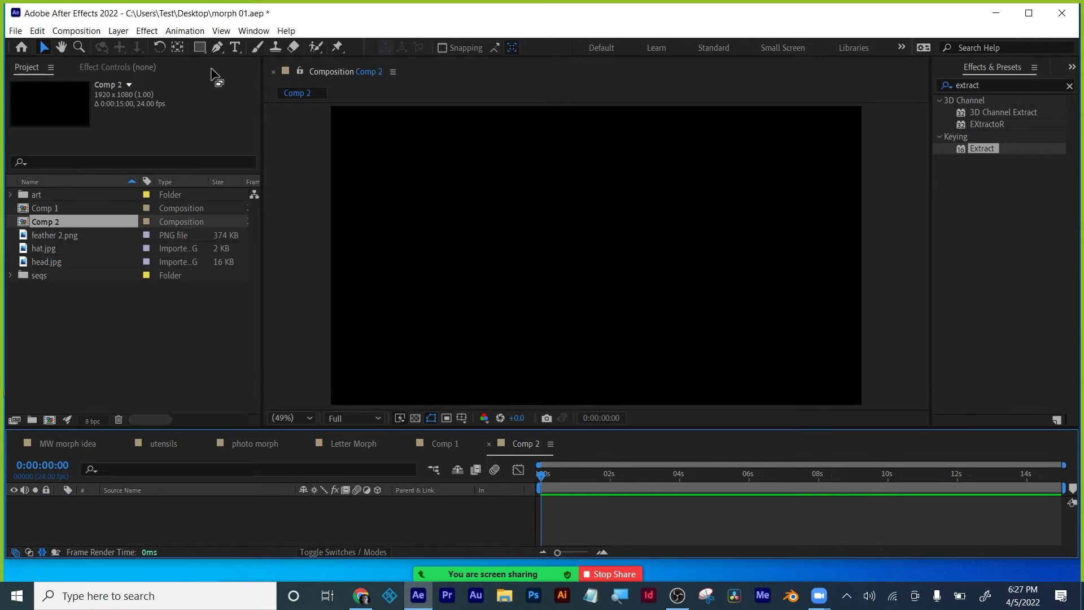
click(200, 48)
click(200, 48)
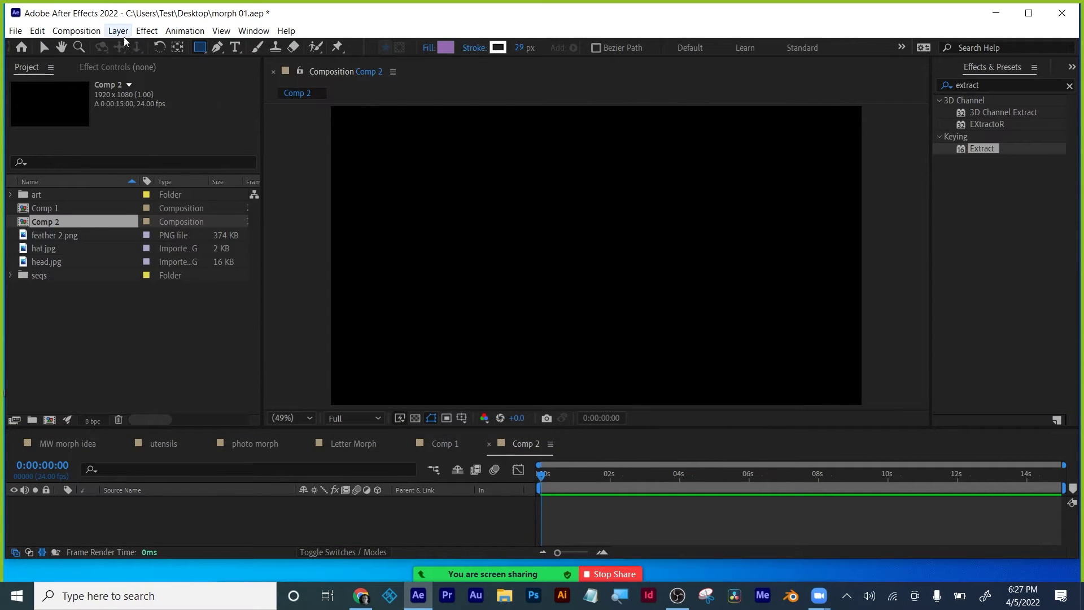
click(474, 50)
click(470, 258)
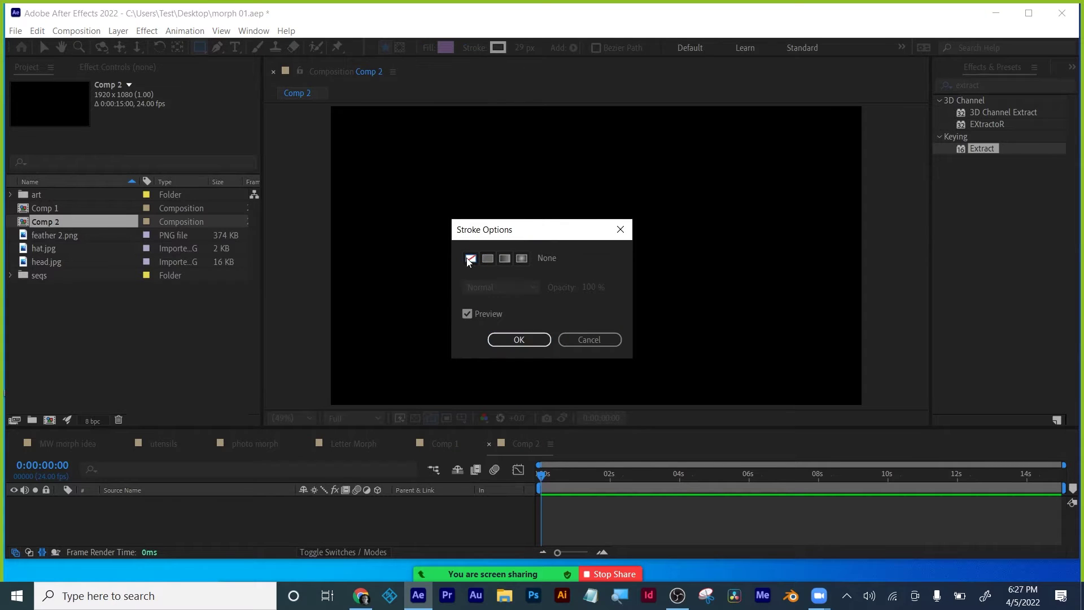
click(519, 340)
Step: Draw a large rectangle in the middle of the frame and apply Venetian Blinds with Transition Completion 53% and Width 102
mouse_move(434, 165)
mouse_down()
mouse_move(636, 356)
mouse_move(777, 359)
mouse_up()
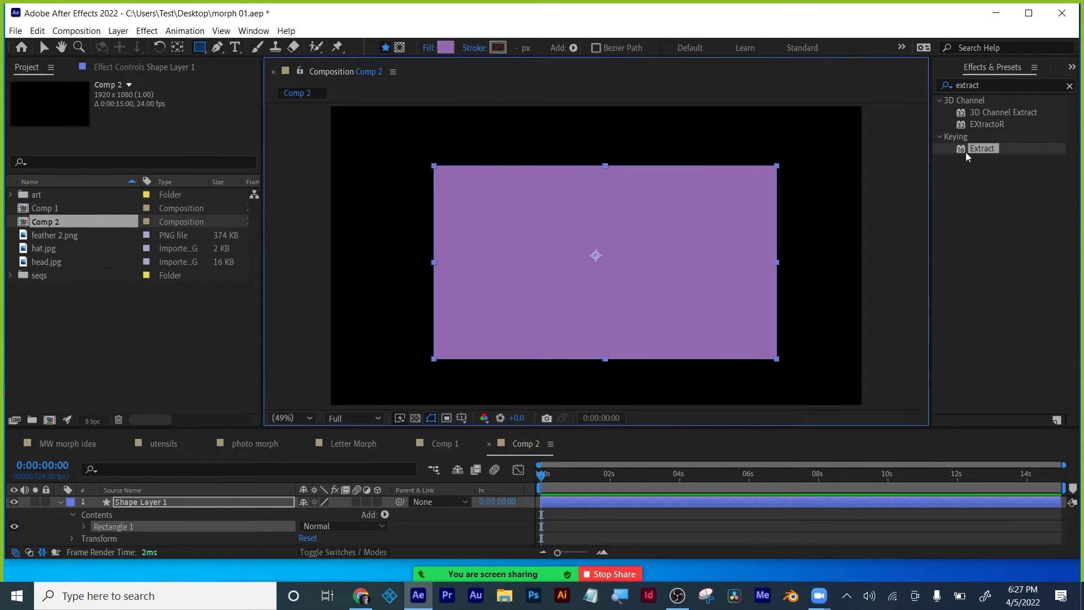
click(985, 84)
text(ven)
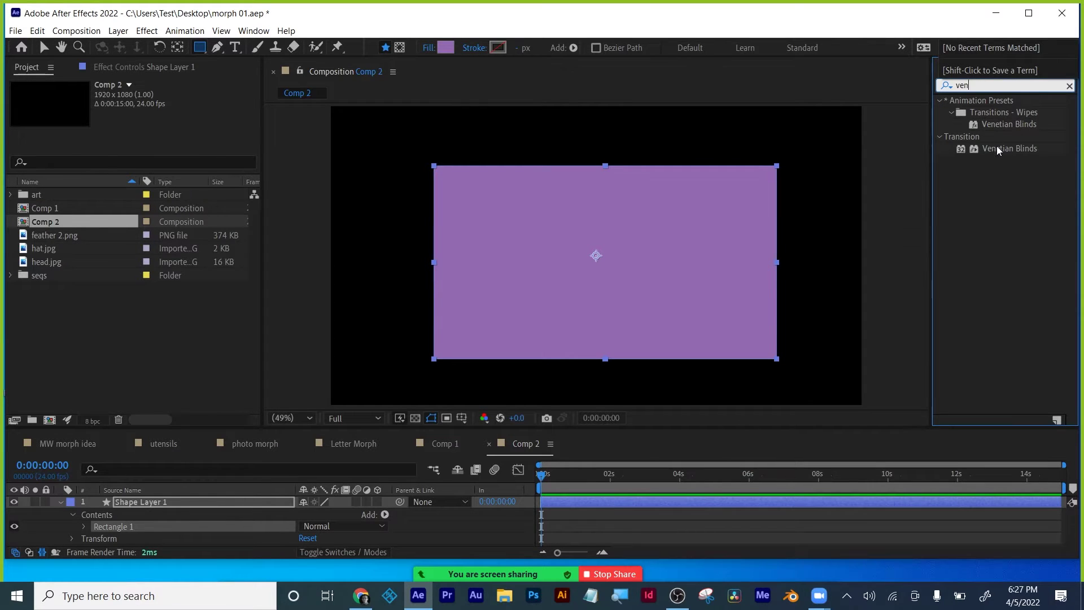
drag(997, 148, 525, 283)
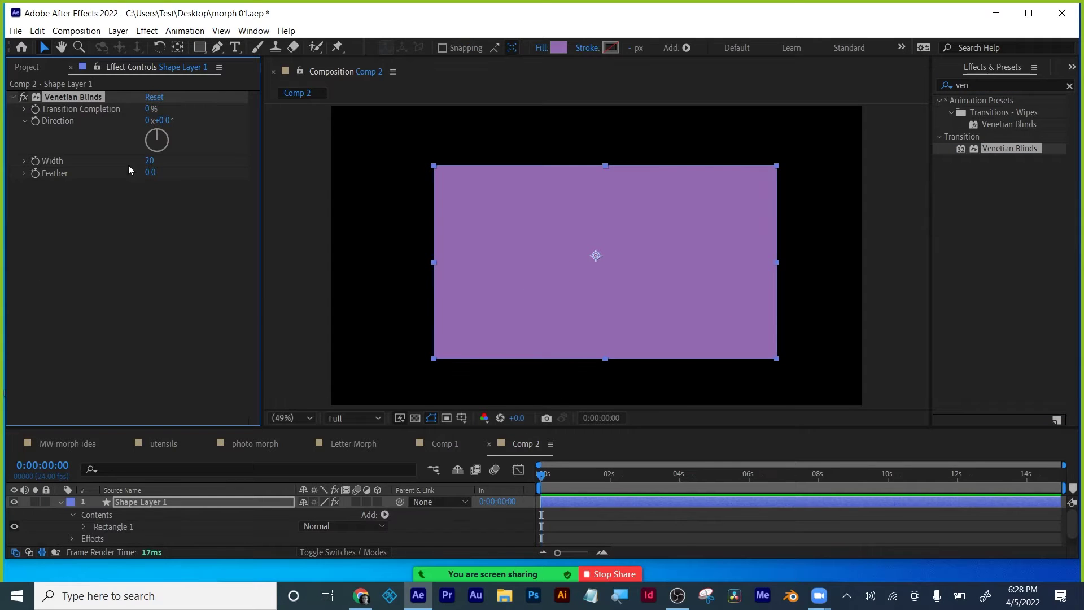
drag(148, 109, 201, 124)
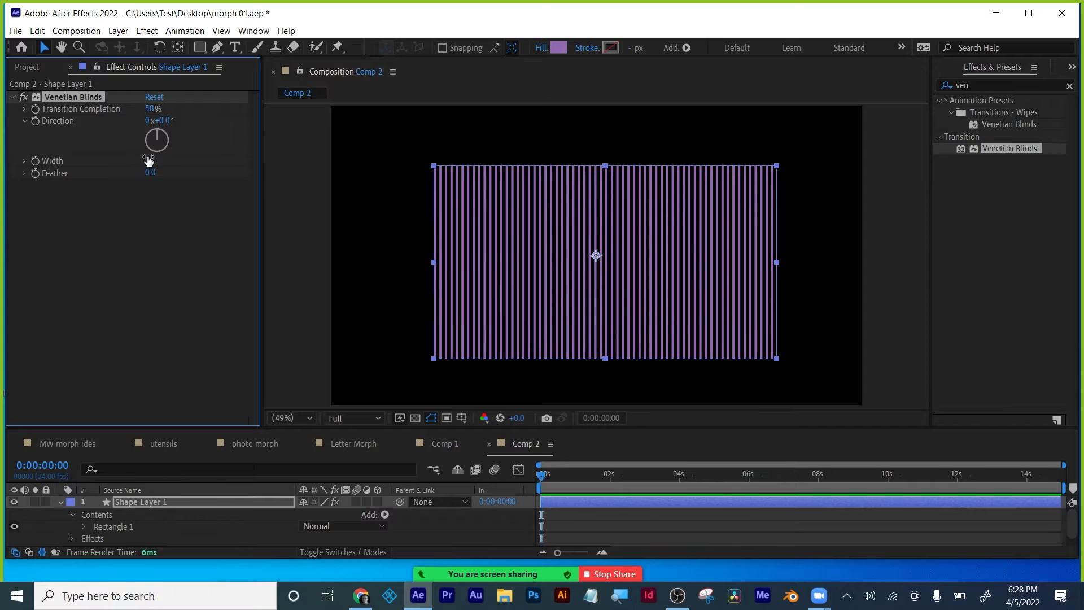
drag(148, 160, 203, 156)
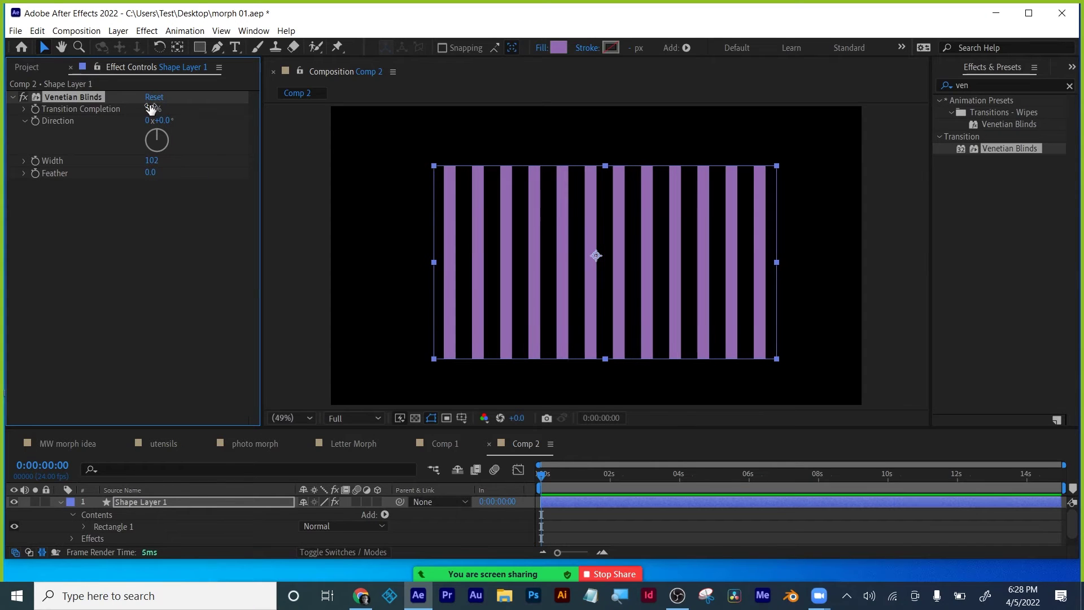
mouse_move(151, 108)
mouse_down()
mouse_move(206, 108)
mouse_move(133, 119)
mouse_move(209, 116)
mouse_move(137, 122)
mouse_move(165, 117)
mouse_up()
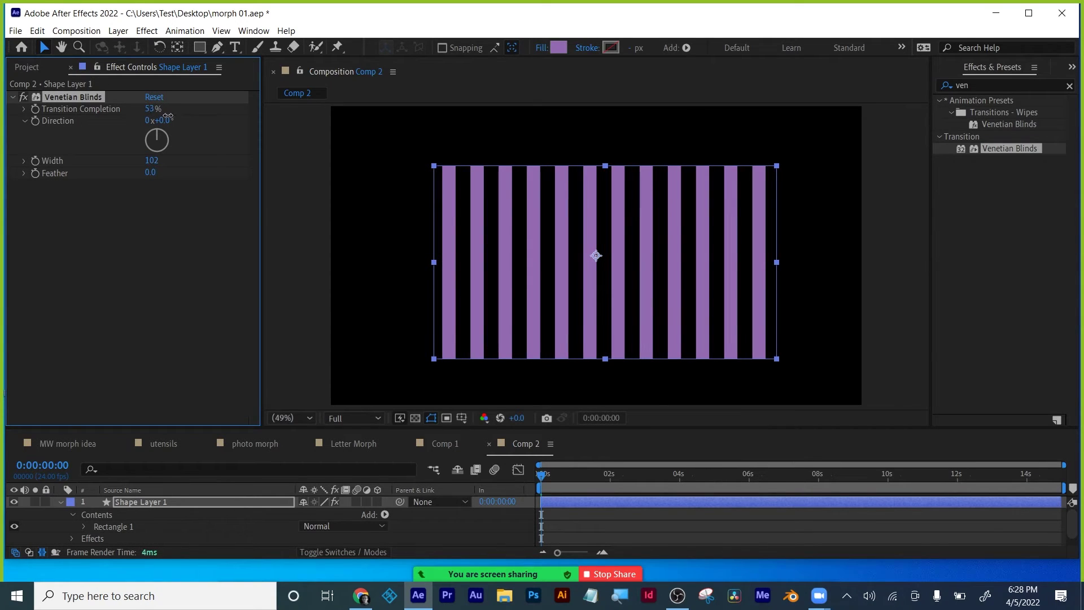
Step: Hide the rectangle's shape layer and add the text "intro" centred in the frame
click(61, 502)
click(14, 502)
click(235, 48)
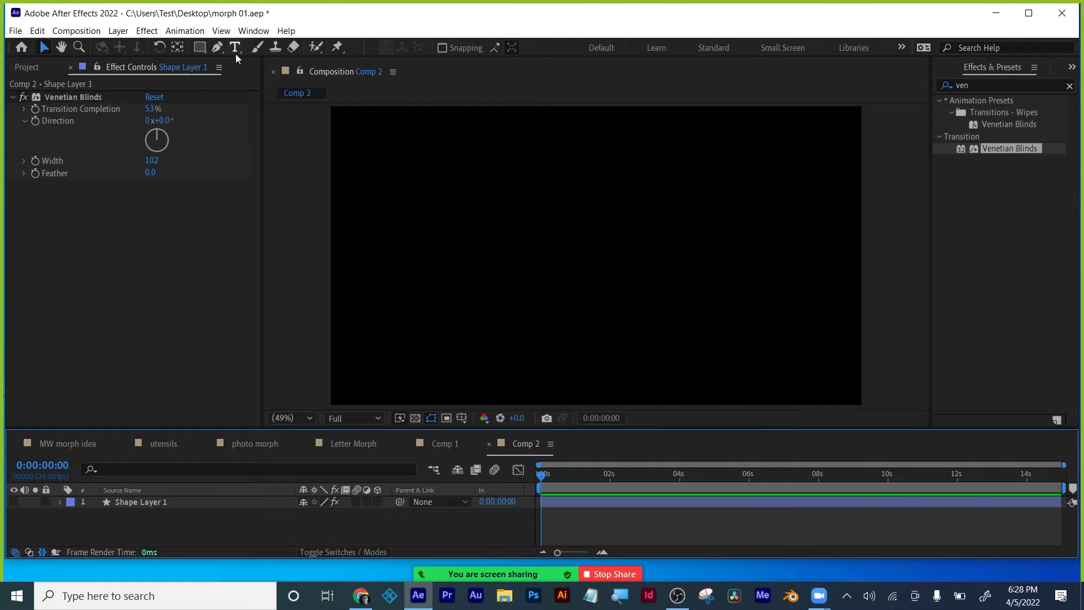
click(533, 260)
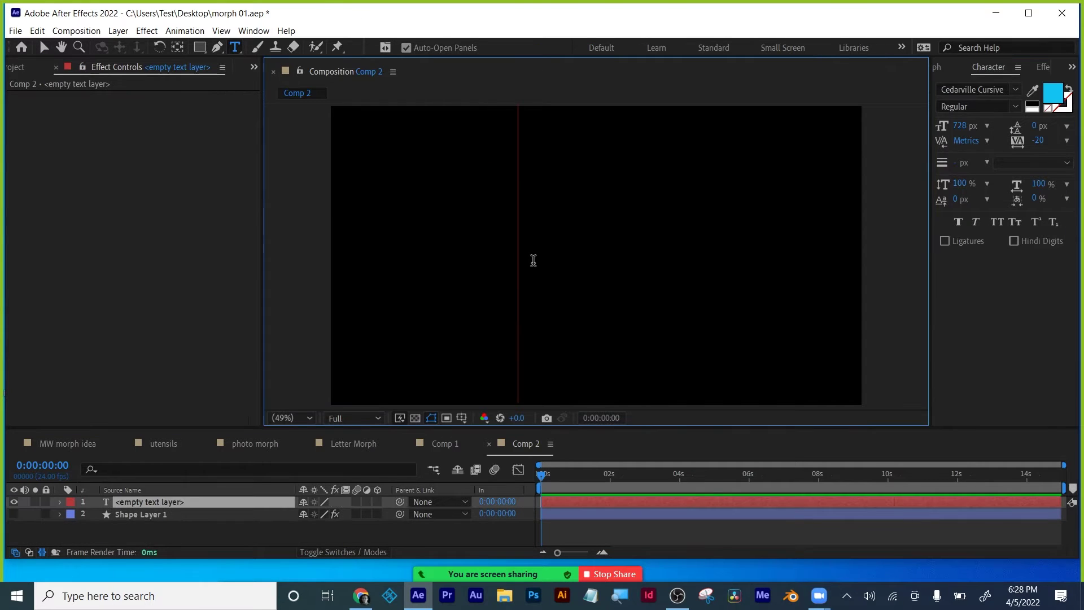
text(intro)
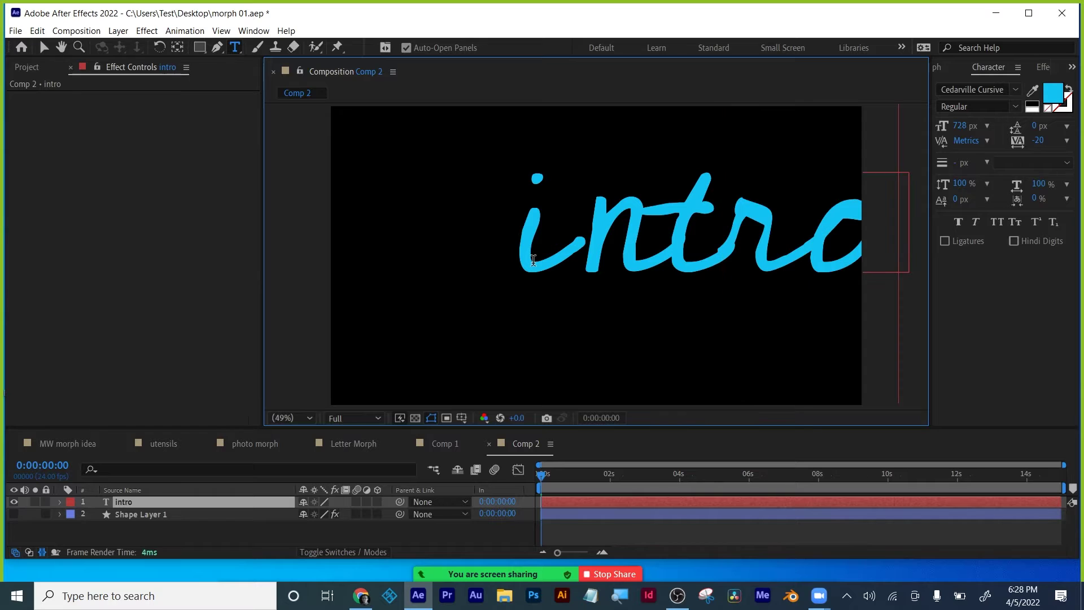
click(43, 47)
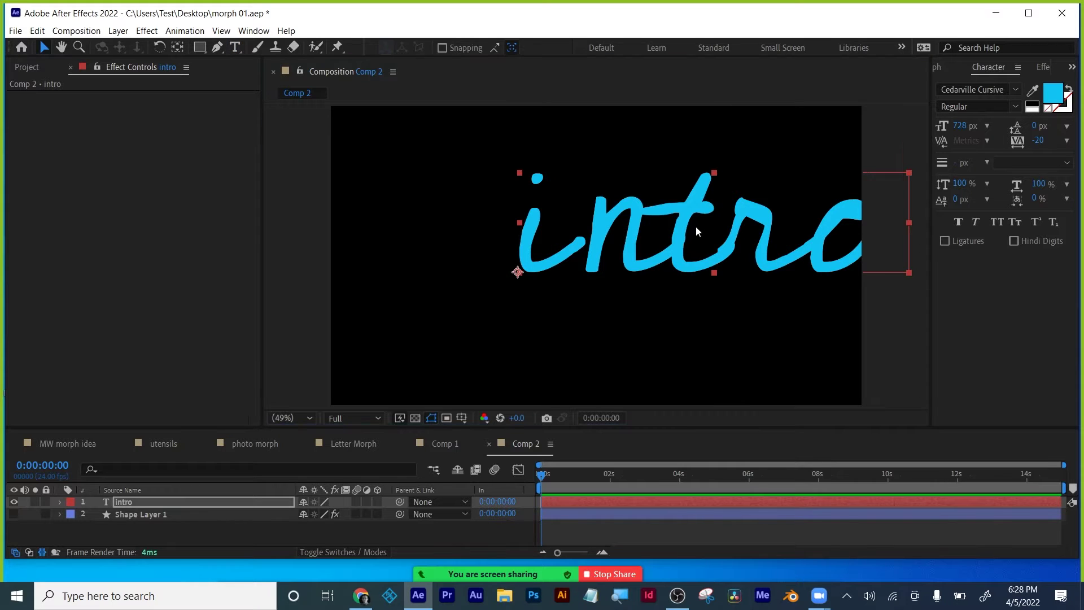
drag(696, 226, 595, 261)
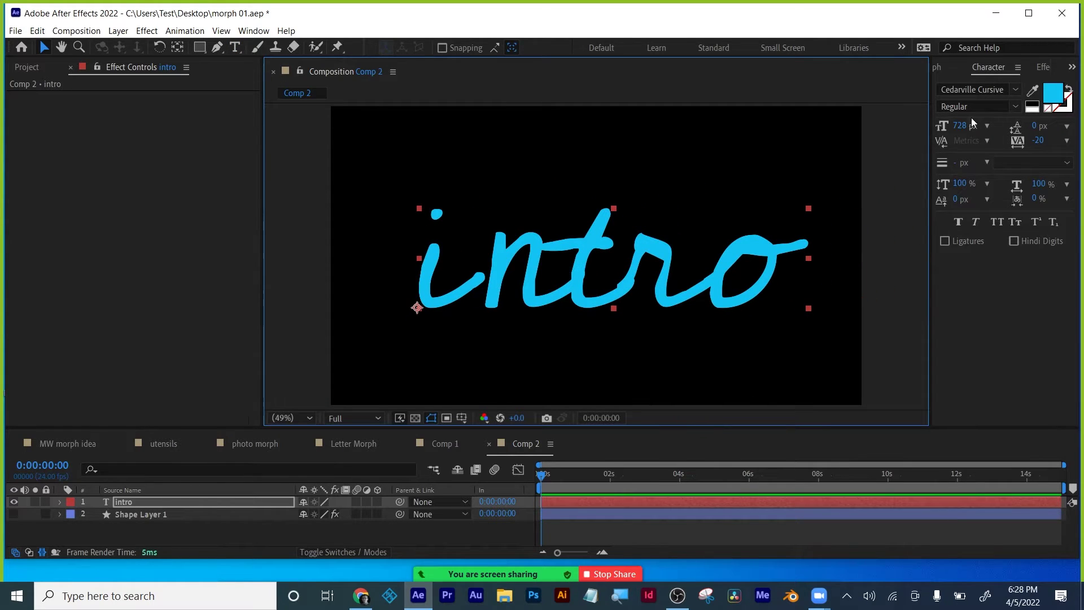
Step: Apply Venetian Blinds to the intro text with Transition Completion 0%, Direction 39° and Width 142
click(1043, 67)
drag(968, 152, 768, 256)
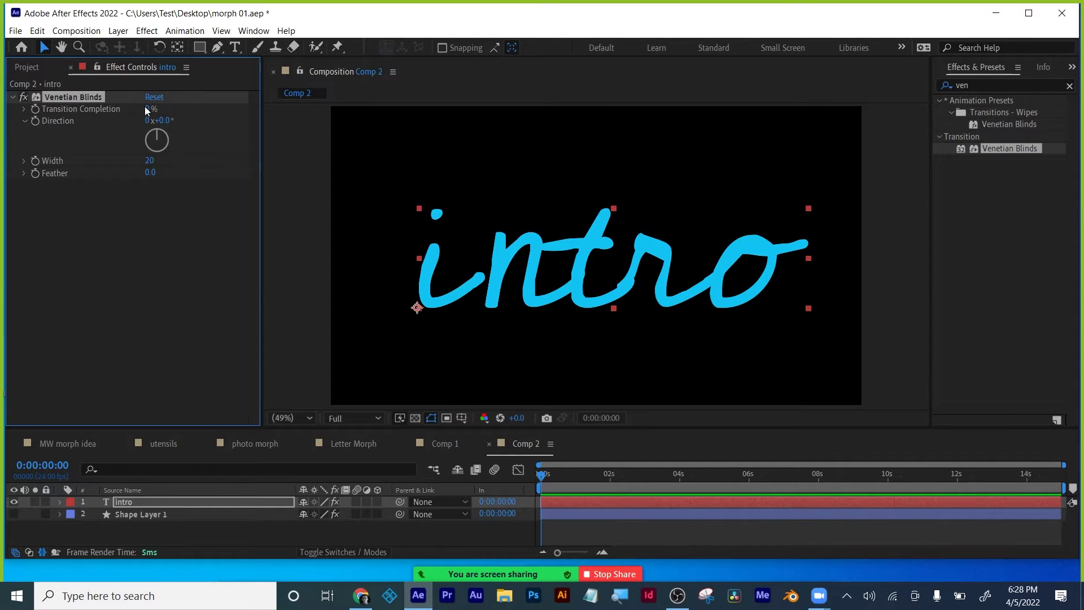
drag(148, 108, 152, 108)
drag(151, 160, 135, 123)
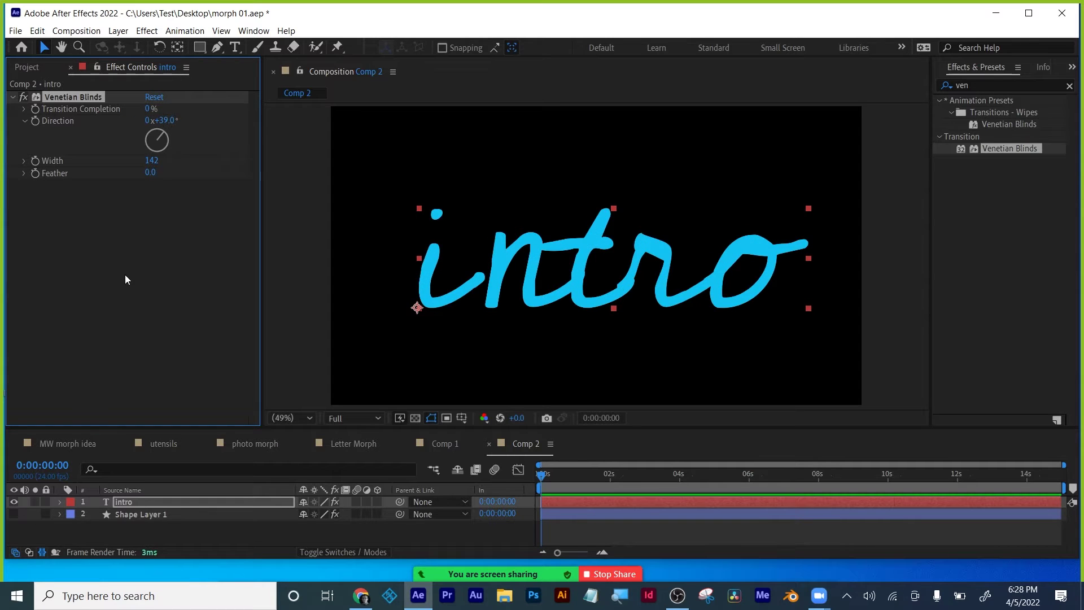
Step: Duplicate the intro text layer and recolor the original lower copy magenta, F212EF
click(141, 499)
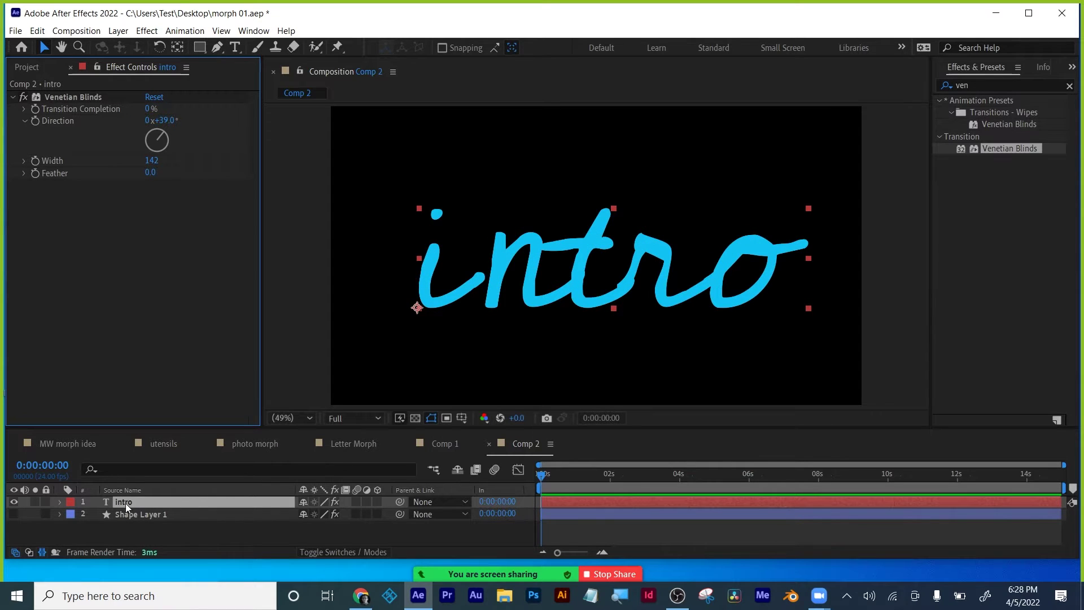
click(127, 502)
key(ctrl+d)
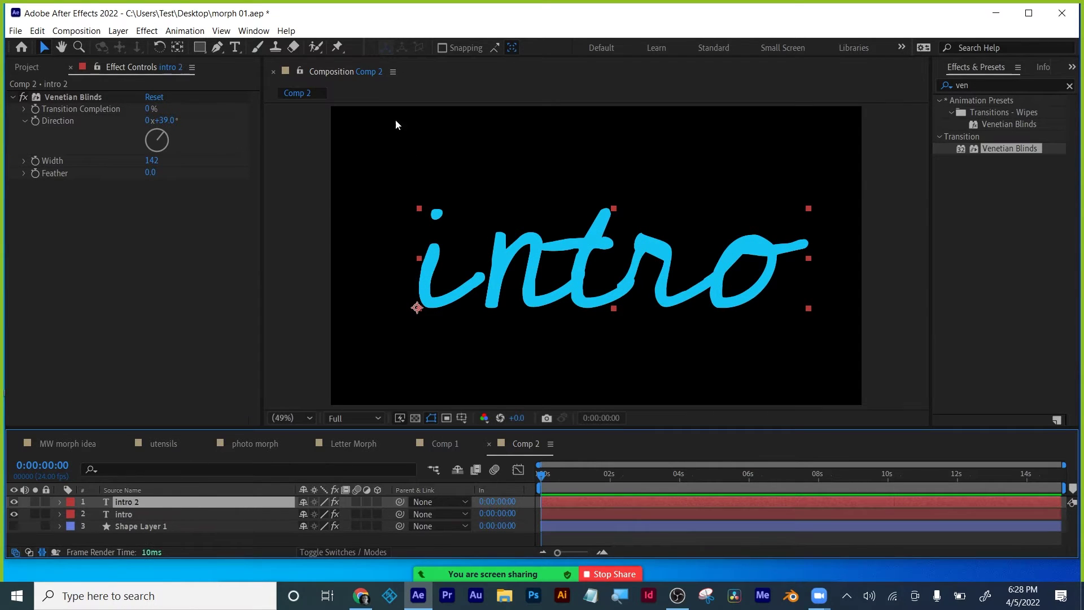
click(125, 515)
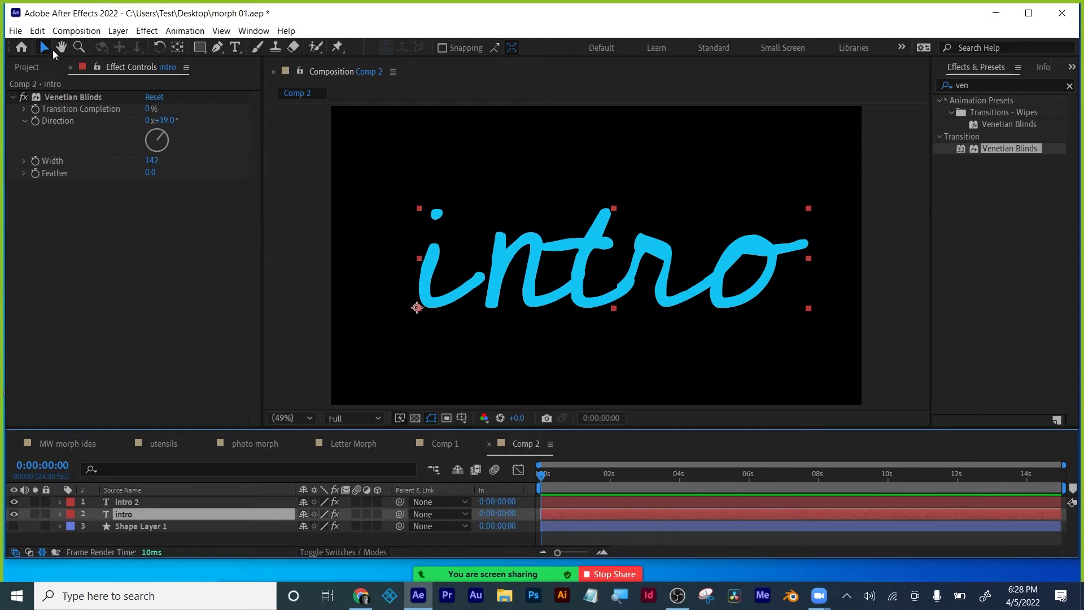
click(235, 47)
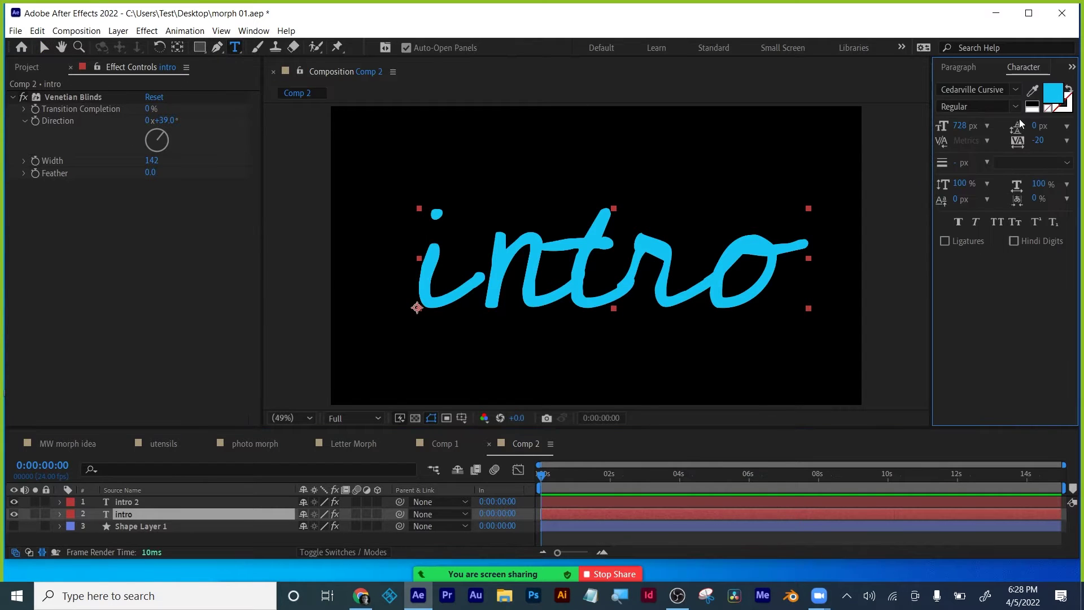
click(1052, 92)
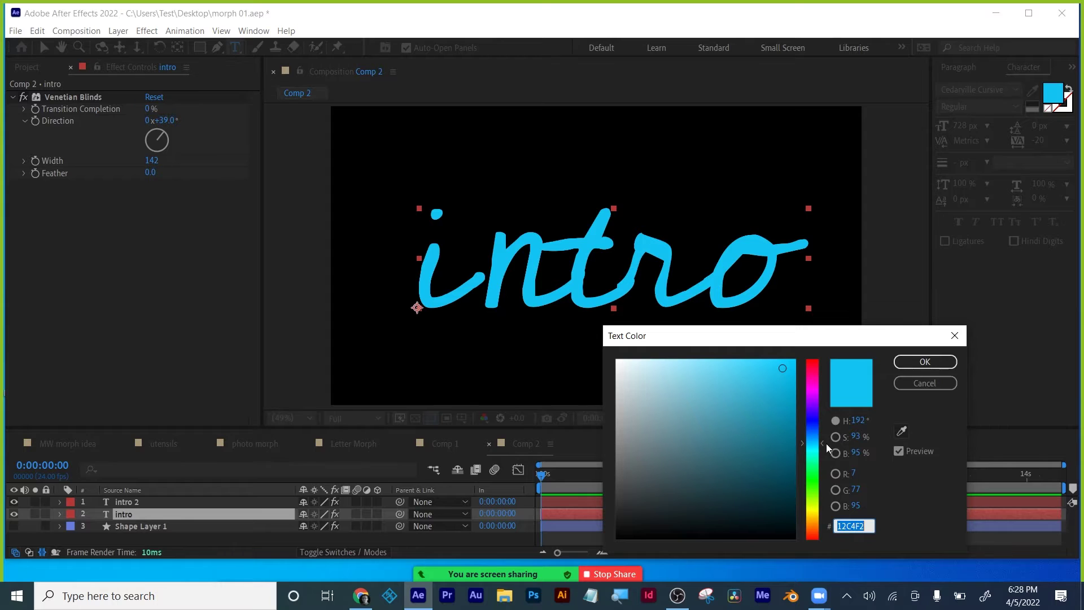
drag(825, 443, 822, 388)
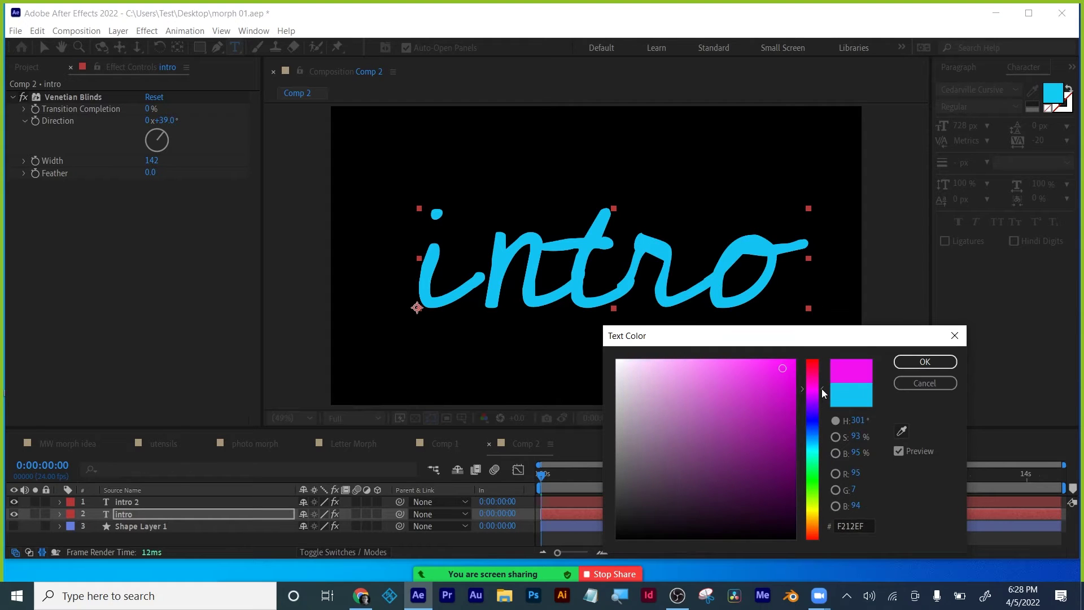
click(932, 362)
Step: Set Venetian Blinds Transition Completion to 100% on the upper copy, intro 2
click(126, 502)
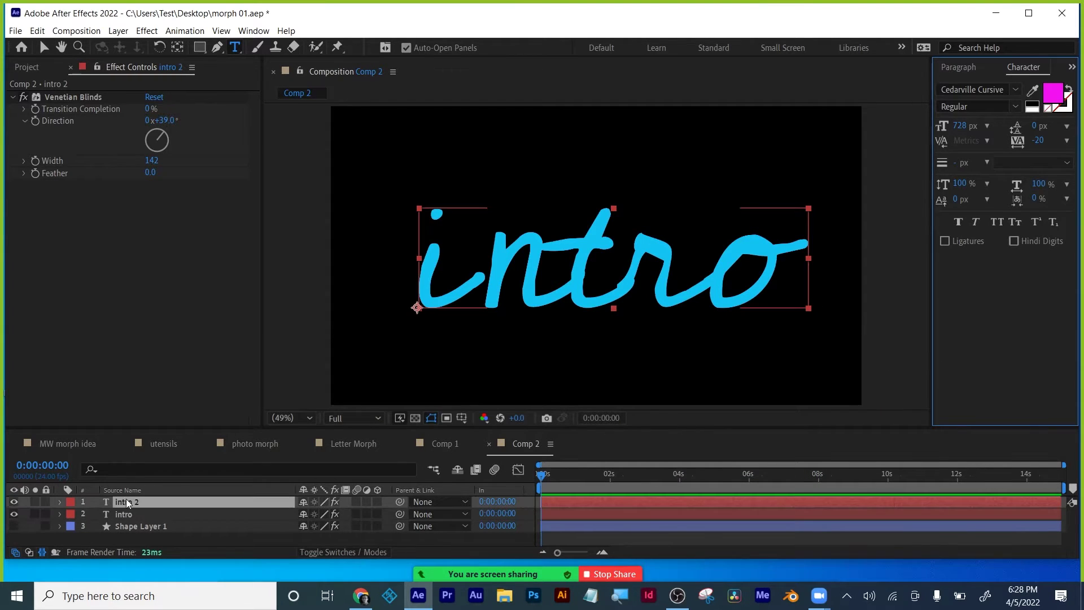
click(159, 107)
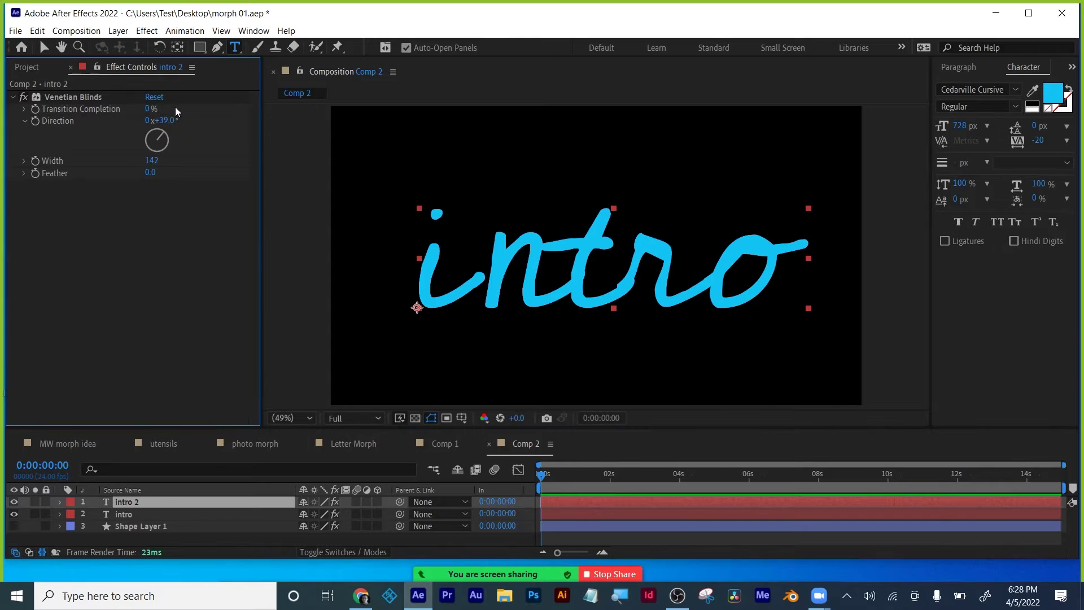
drag(150, 108, 237, 109)
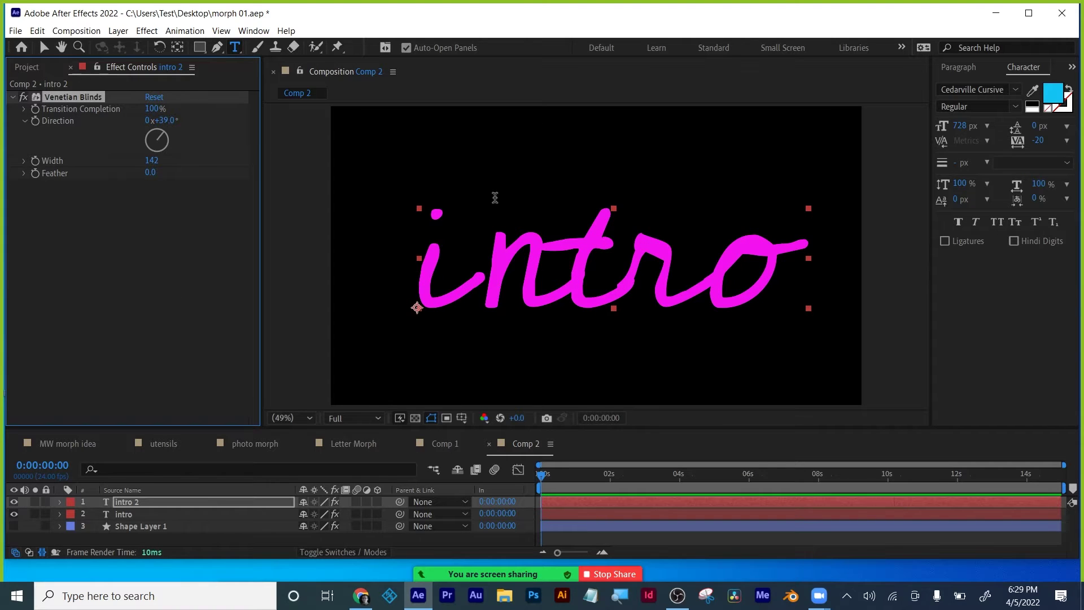
Step: Delete both intro text layers and the hidden shape layer from Comp 2
click(127, 513)
ctrl+click(134, 500)
key(Delete)
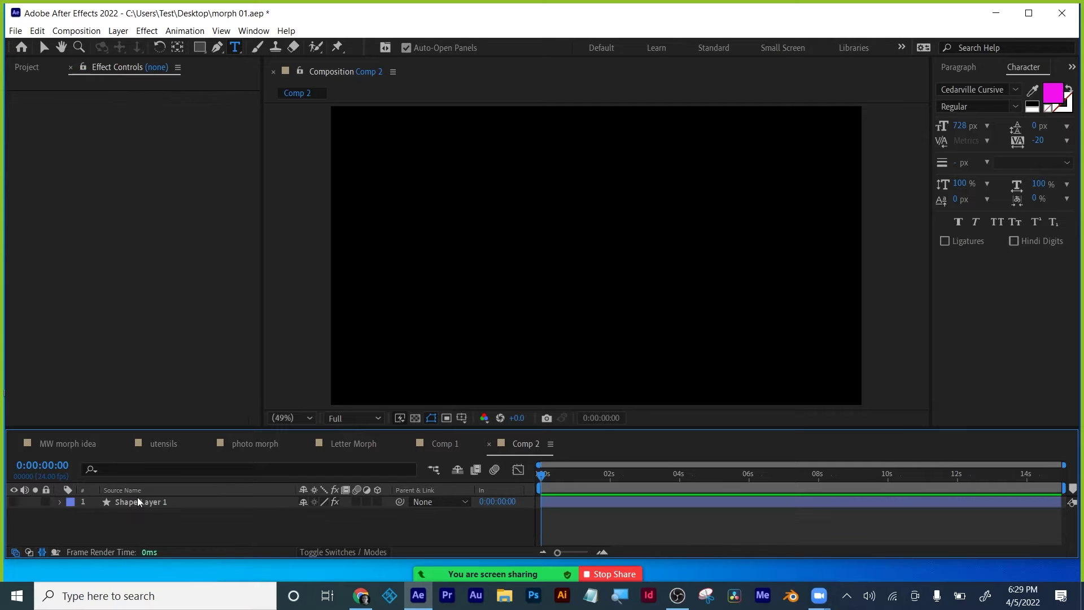
click(138, 501)
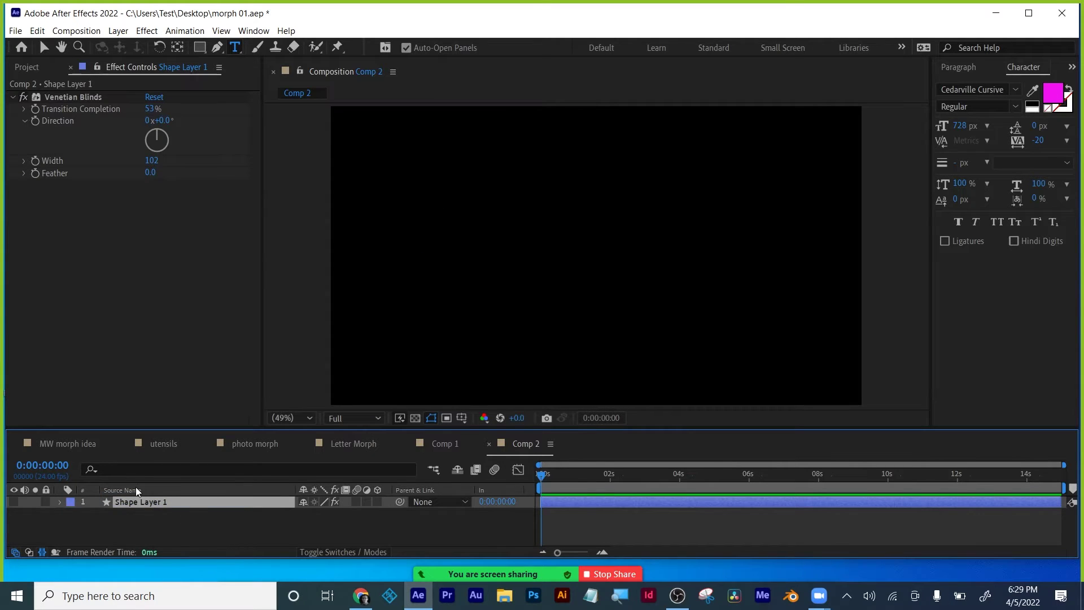
key(Delete)
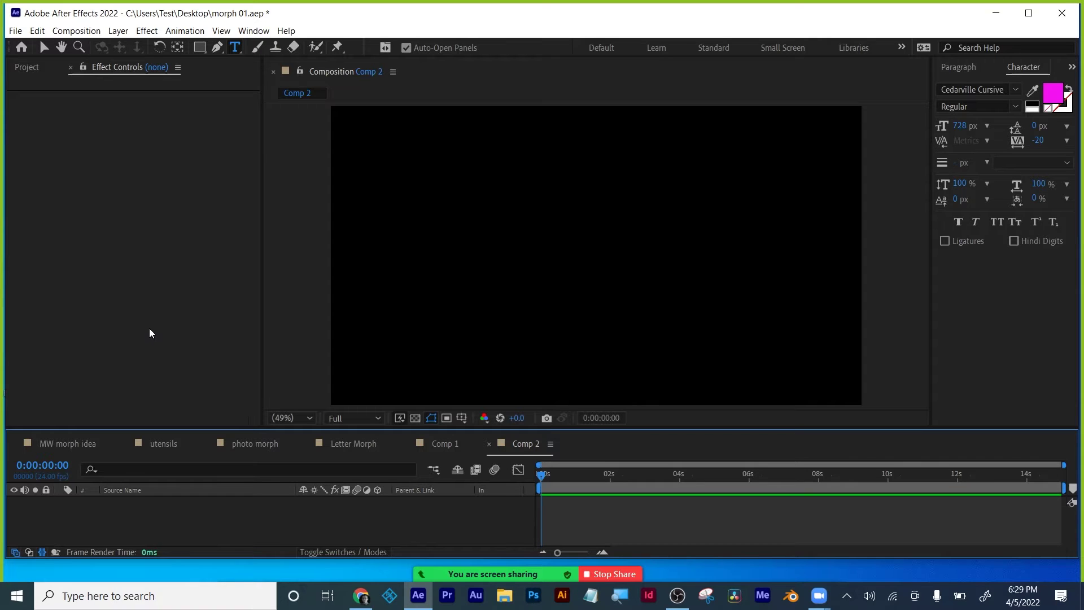
Step: Draw a narrow full-height purple rectangle along the left edge of the frame, about one-eighth of its width
click(199, 47)
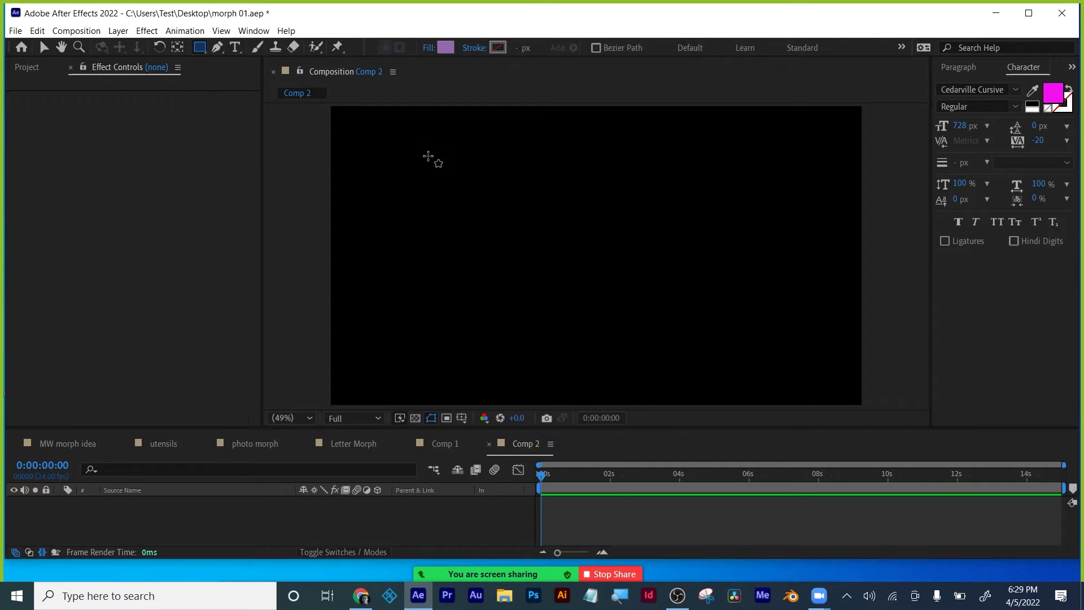
key(comma)
key(comma)
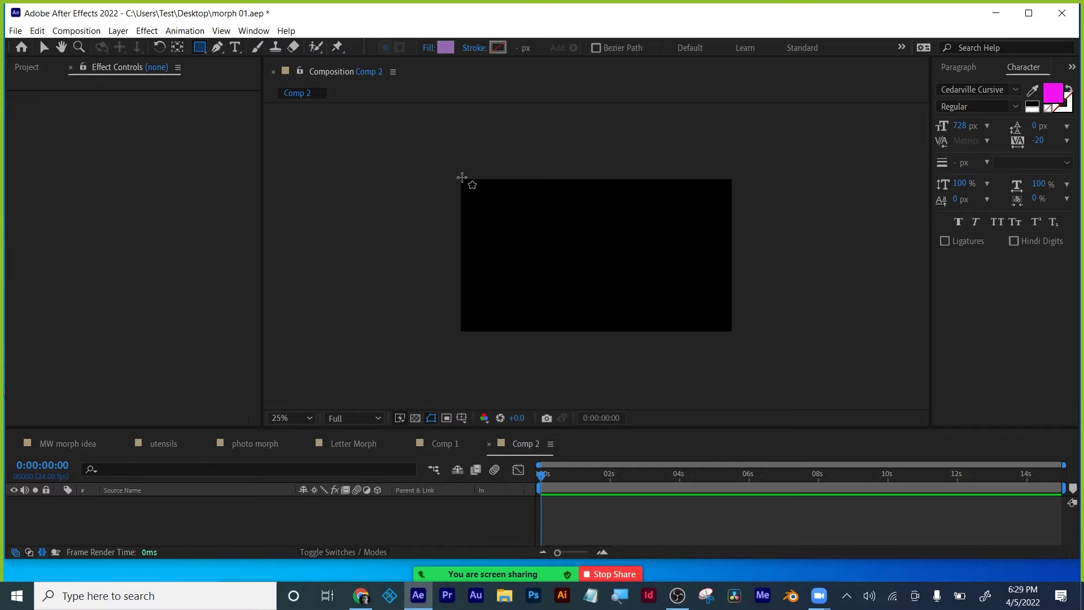
drag(463, 179, 491, 333)
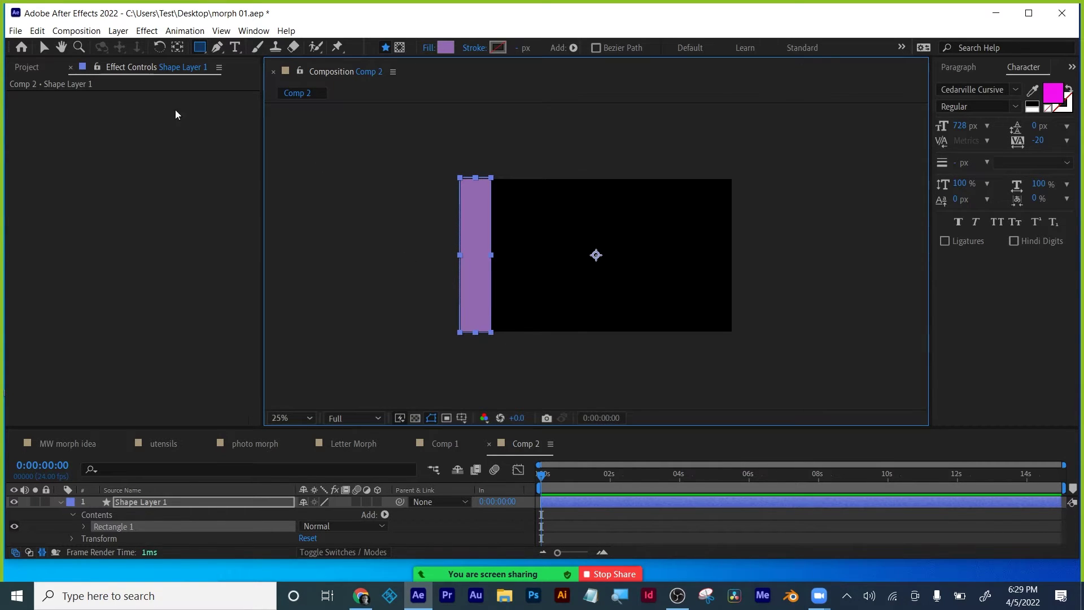
Step: Move the bar layer's anchor point to the middle of the bar's bottom edge
click(177, 46)
click(447, 282)
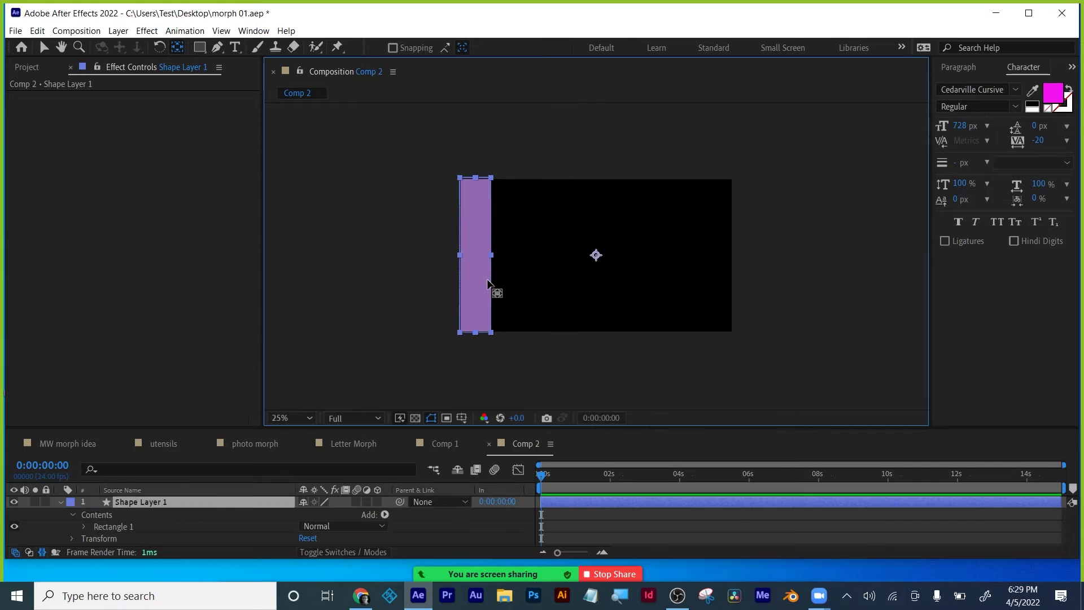
drag(605, 268, 559, 310)
drag(499, 335, 476, 332)
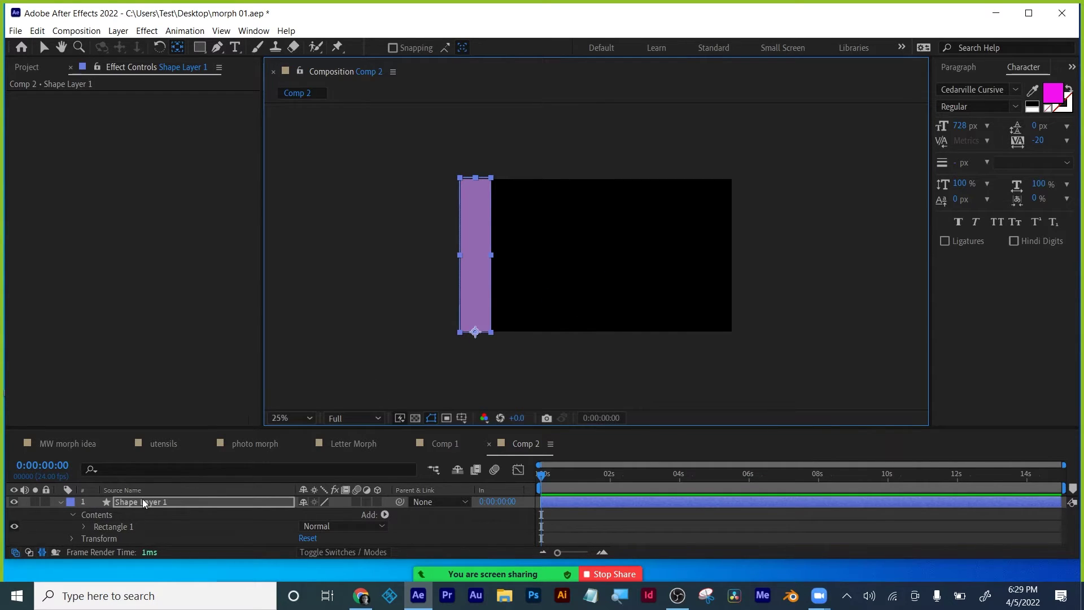
key(v)
key(s)
drag(498, 232, 476, 231)
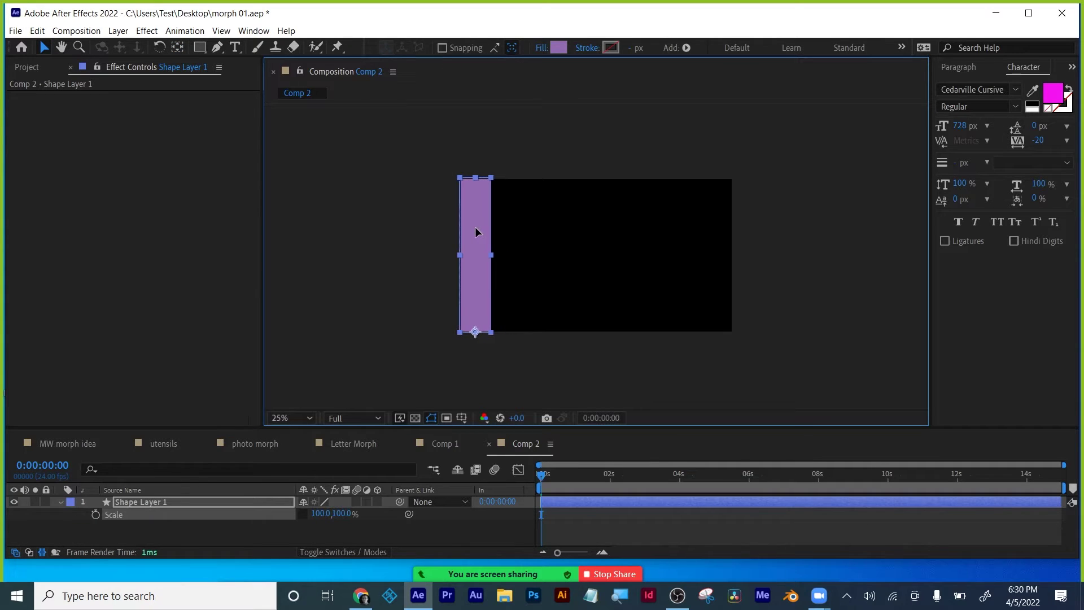
click(140, 501)
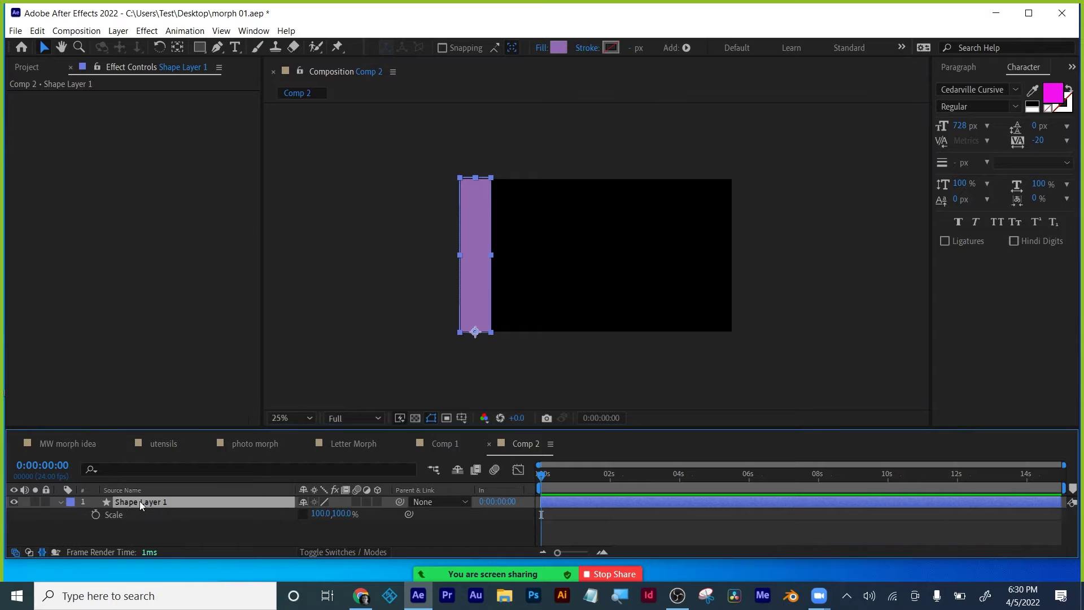
Step: Set the bar's rectangle path width to 1920/8 px, keeping its size proportions linked
click(61, 501)
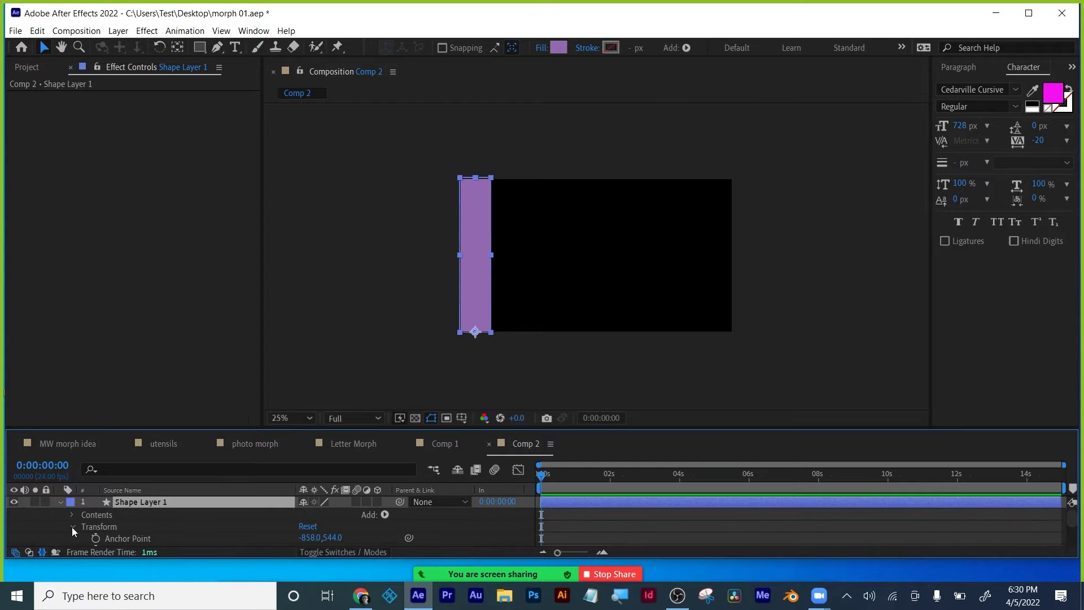
click(72, 527)
click(72, 515)
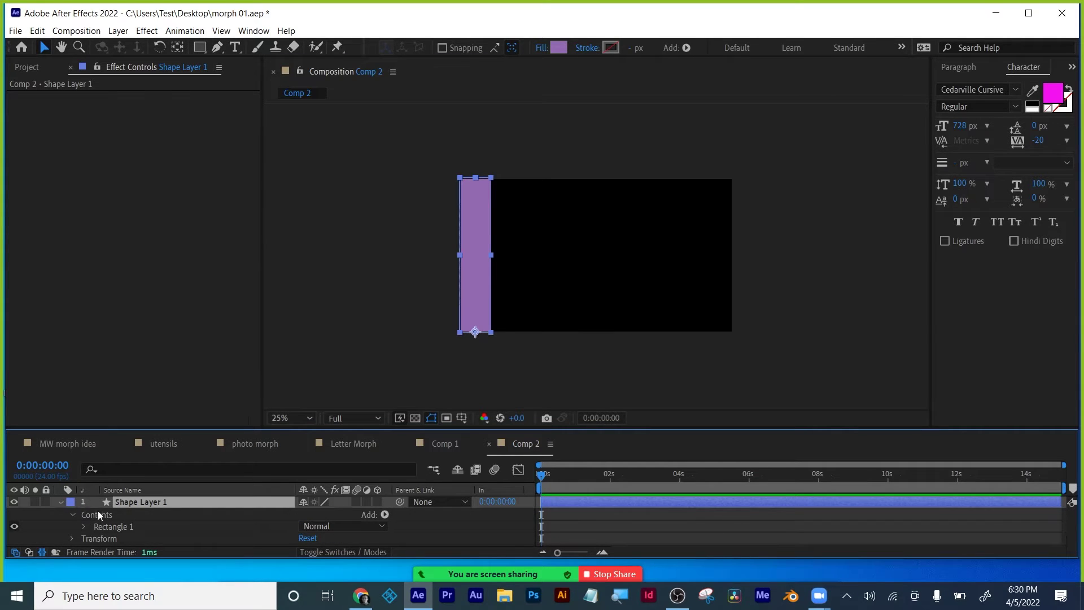
click(84, 526)
scroll(174, 517, down, 2)
scroll(174, 517, up, 2)
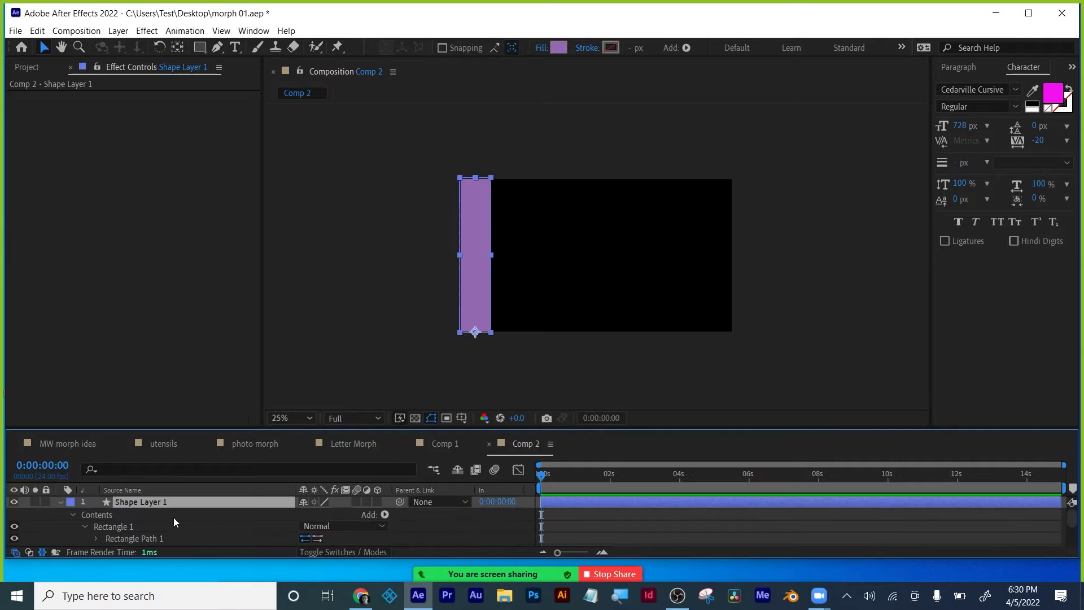
drag(193, 426, 216, 334)
click(97, 446)
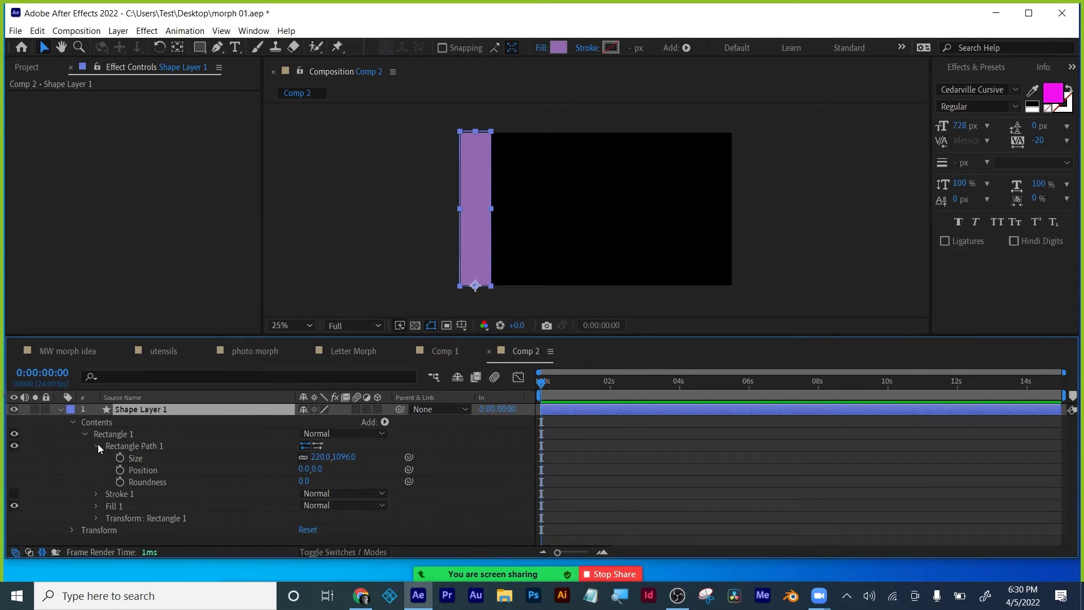
click(323, 457)
text(1920)
text(/8)
key(Return)
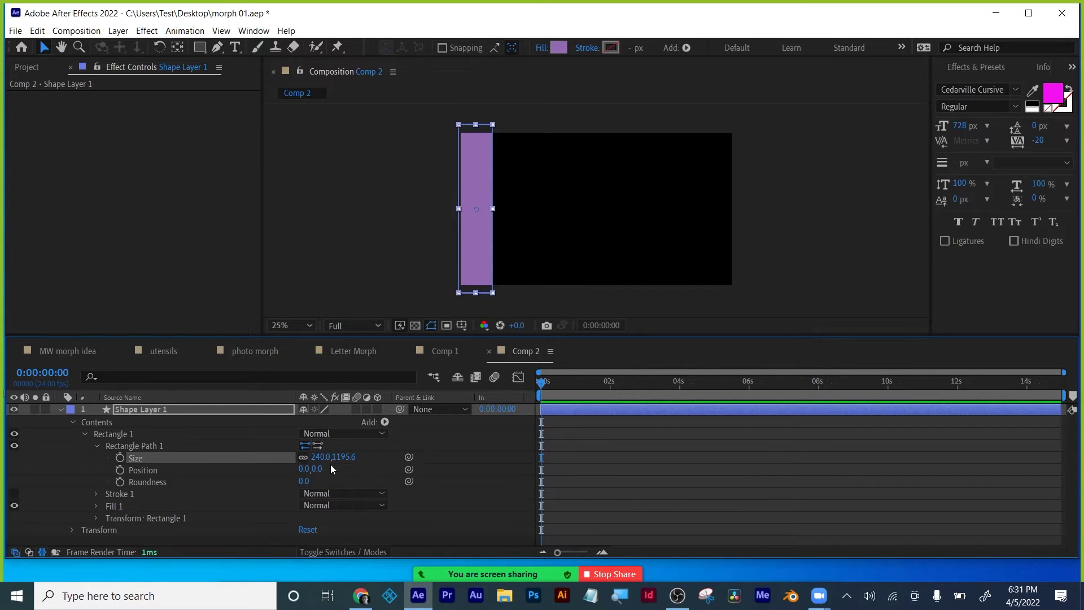
Step: Nudge the widened bar slightly right so its left side lines up with the frame's left edge
click(537, 245)
click(481, 241)
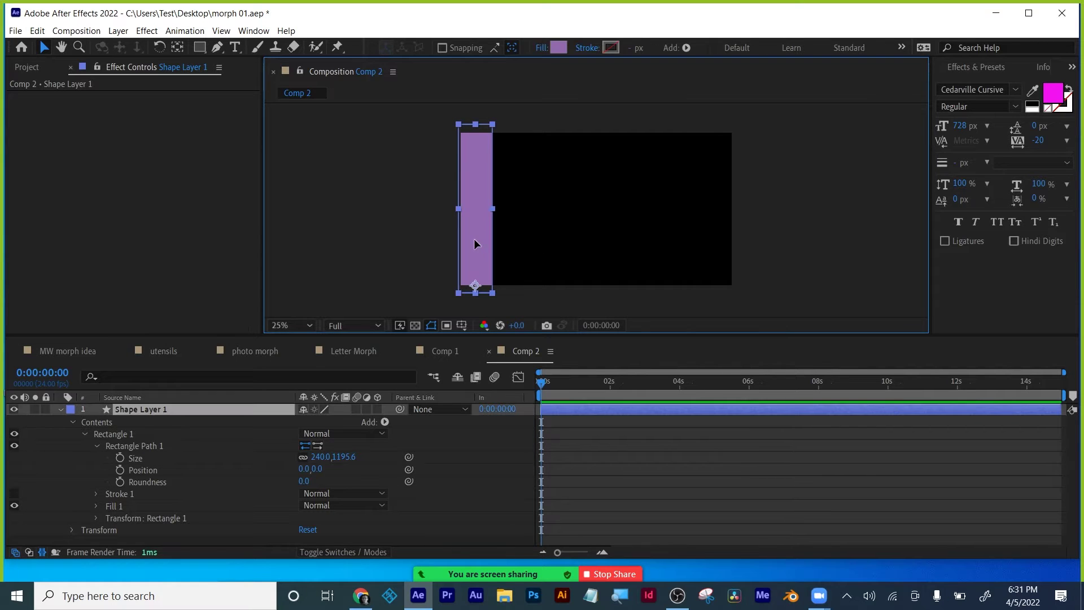
mouse_move(473, 238)
mouse_down()
mouse_move(485, 238)
mouse_move(477, 239)
mouse_up()
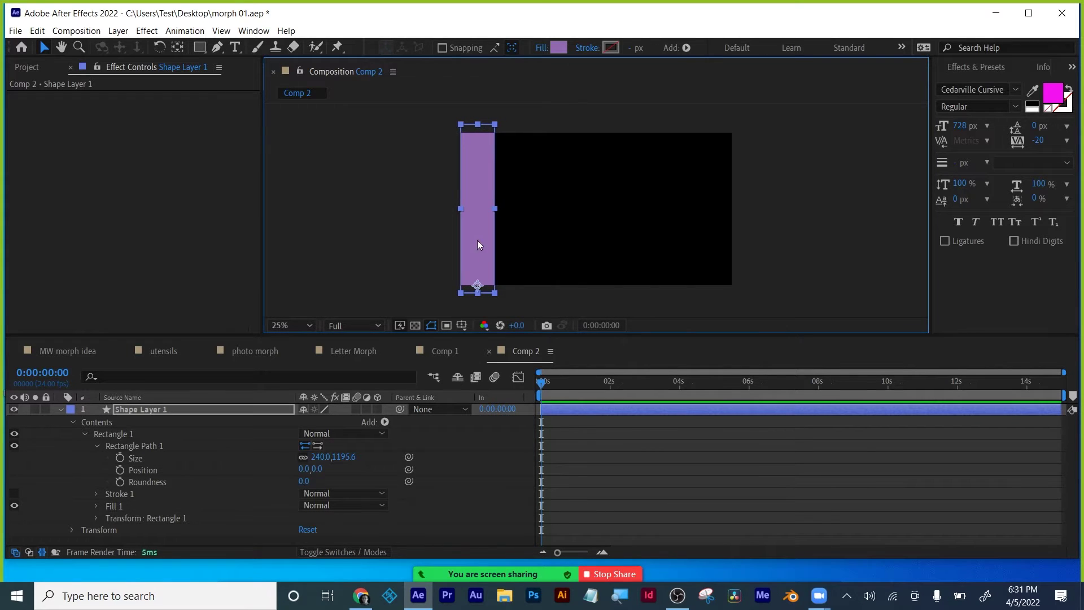
Step: Collapse the bar layer's properties and duplicate the layer seven times to make eight bars
click(150, 410)
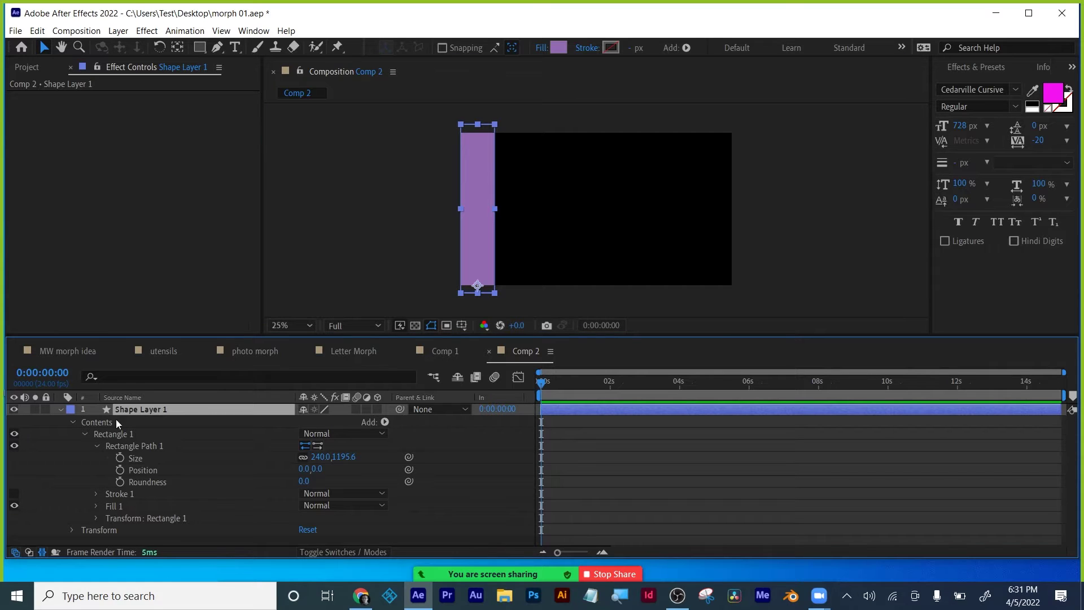
click(60, 409)
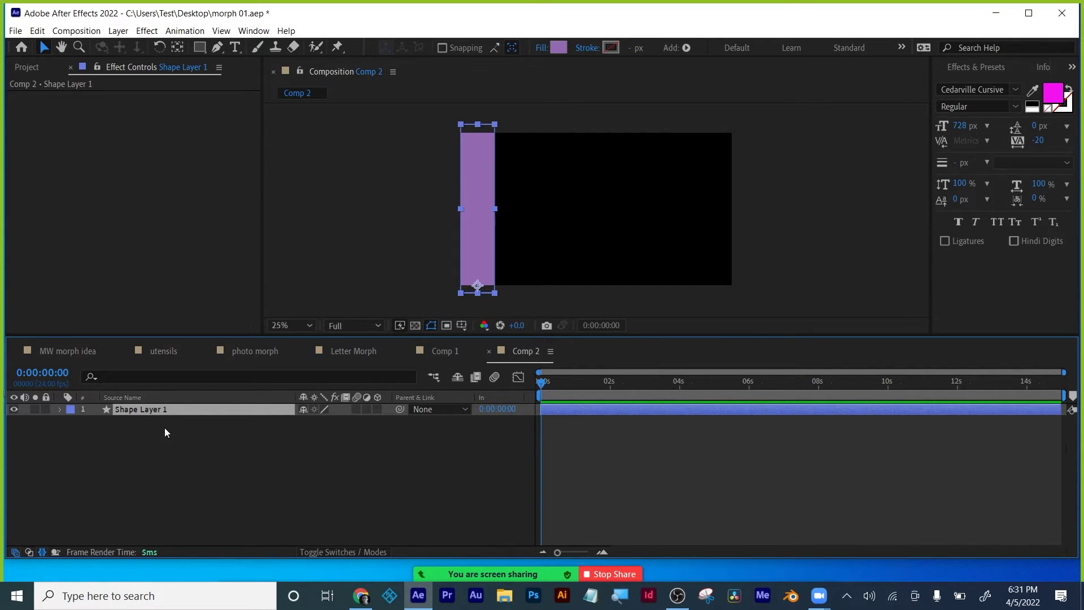
key(ctrl+d)
key(ctrl+d)
key(ctrl+d)
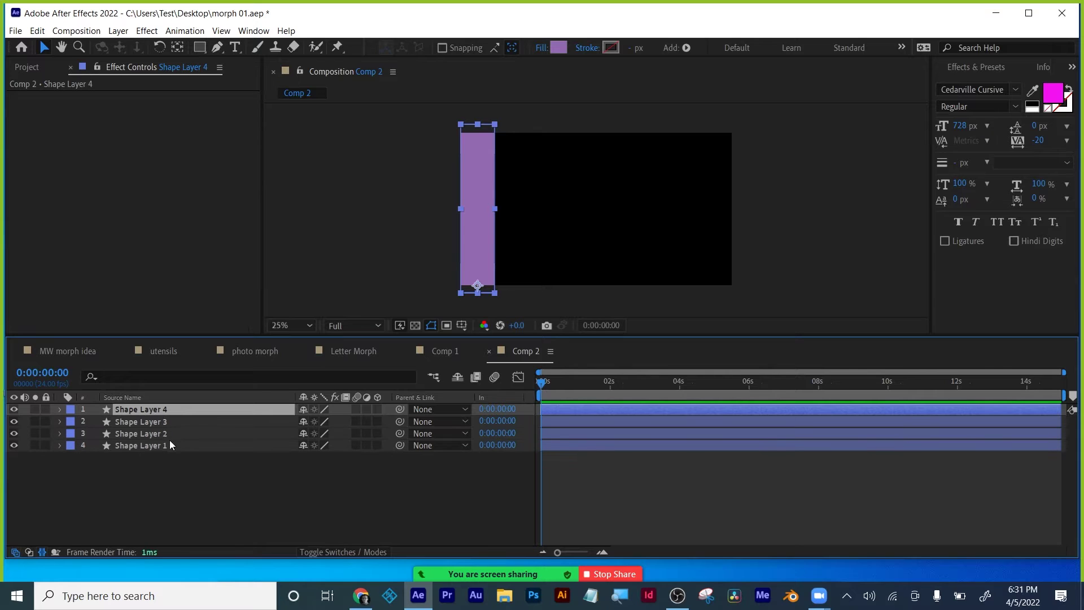
key(ctrl+d)
key(ctrl+d)
key(ctrl+d)
key(ctrl+d)
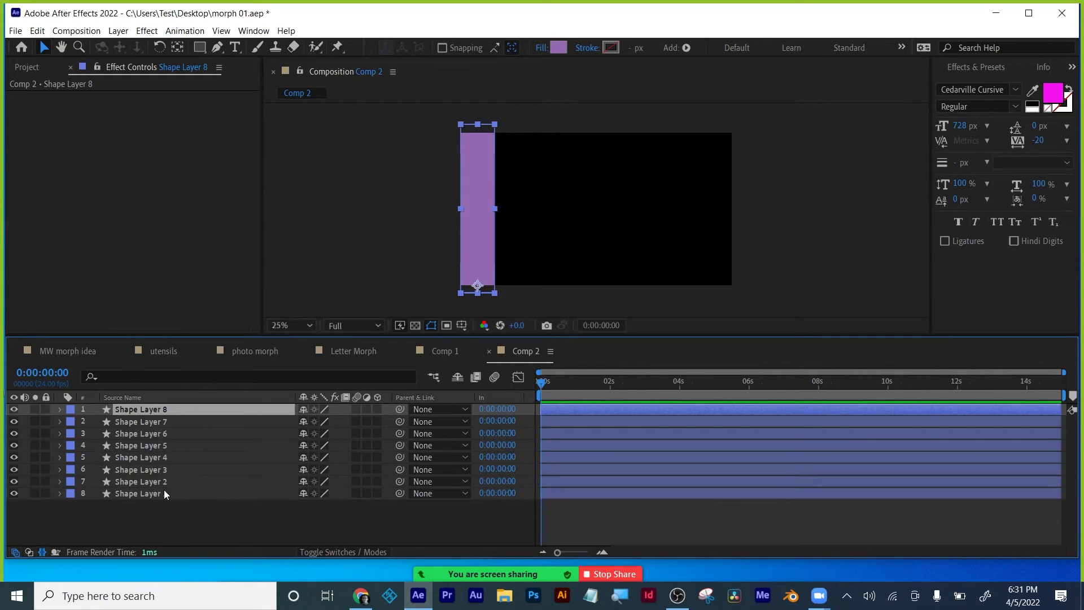
Step: Move Shape Layer 8 flush with the frame's right edge and distribute all eight bars horizontally across the frame
drag(486, 266, 724, 262)
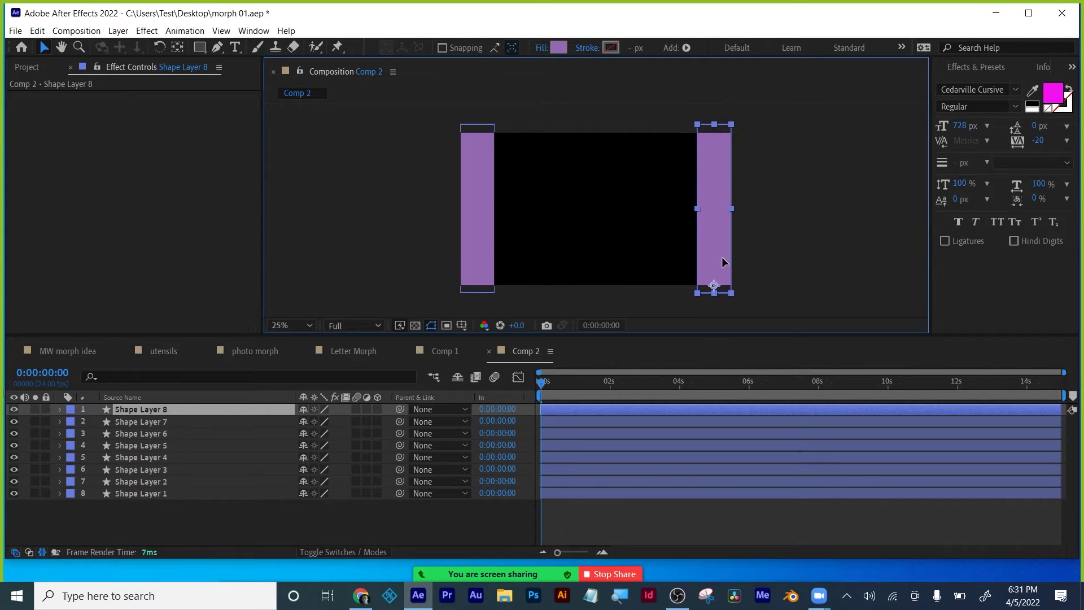
shift+click(148, 493)
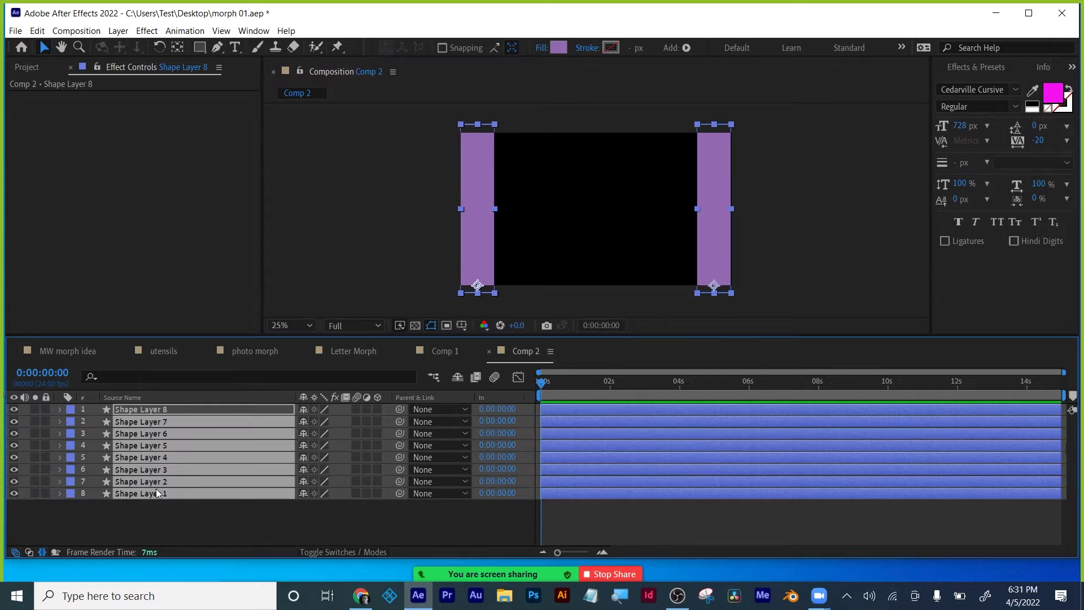
click(253, 31)
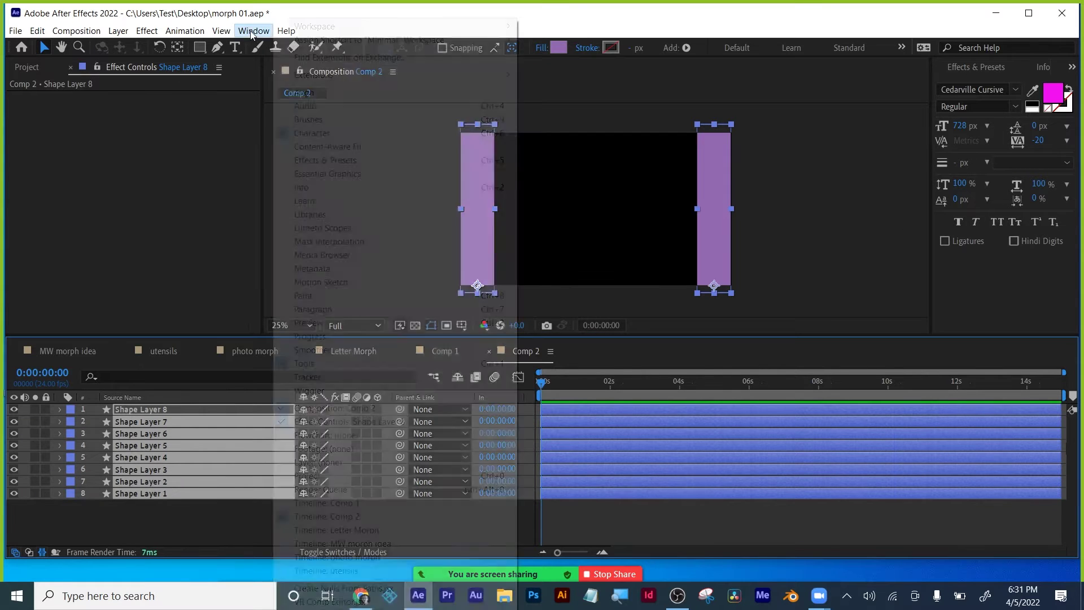
click(294, 92)
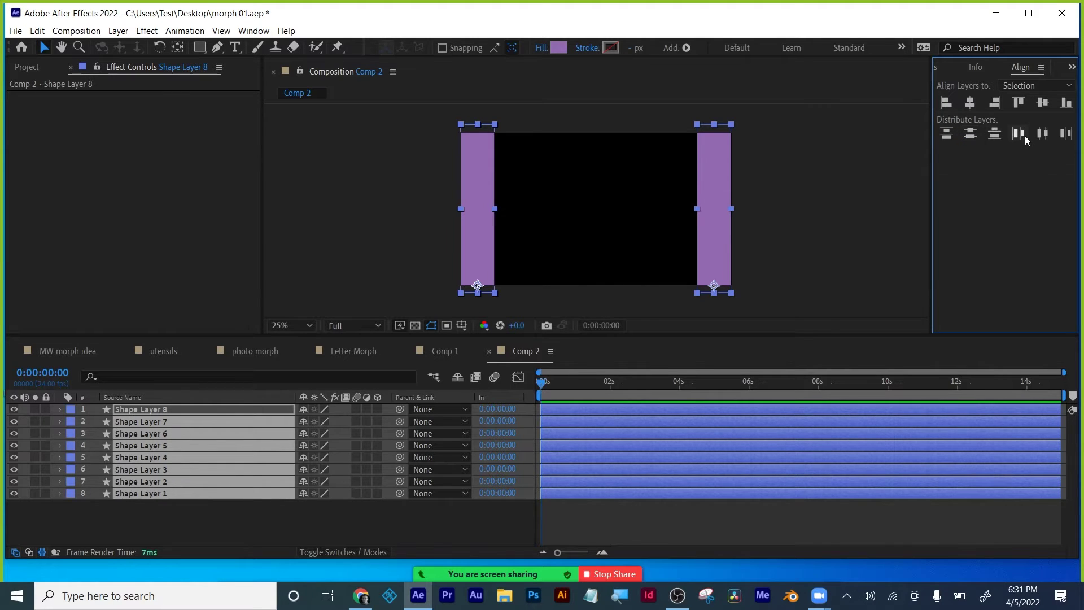
click(1042, 135)
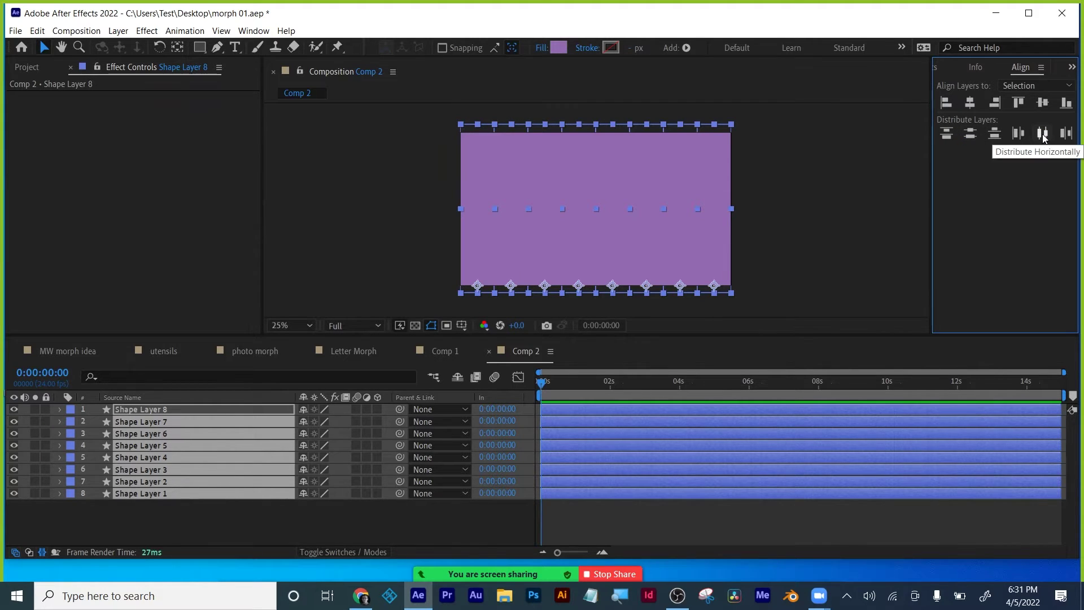
Step: Try to nudge the rightmost bar toward the frame's right edge, undoing back past the distribution and redoing the distribution
key(period)
key(period)
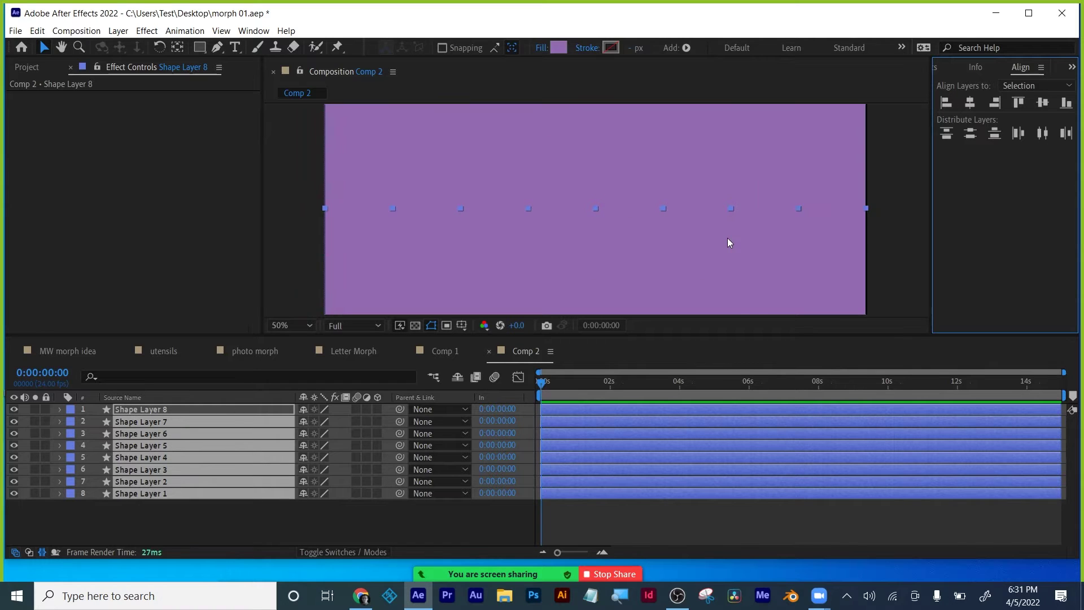
key(comma)
key(period)
click(740, 359)
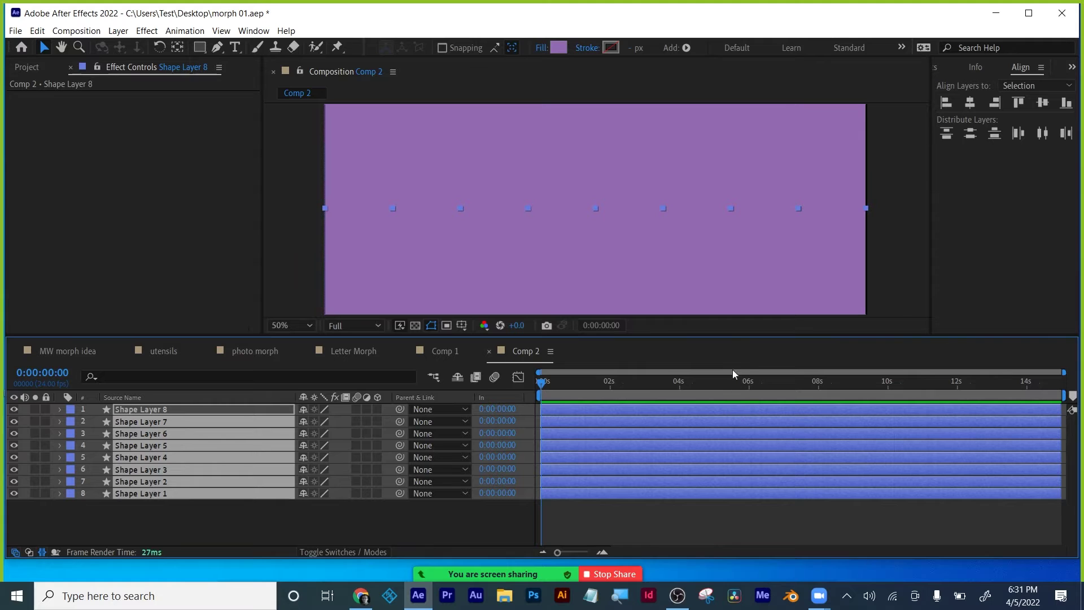
drag(740, 337, 739, 464)
click(833, 320)
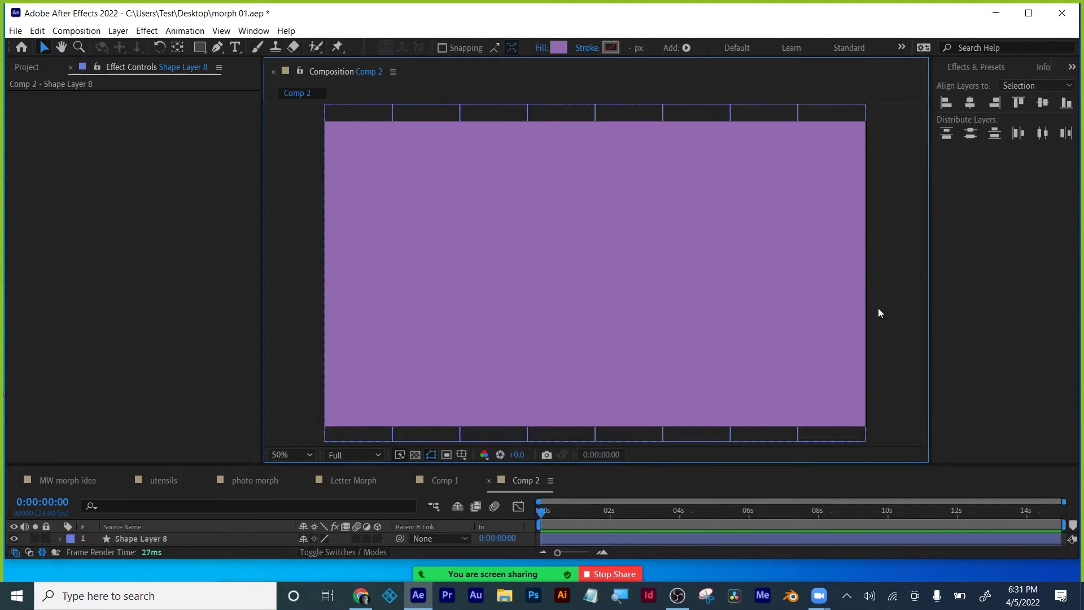
click(847, 322)
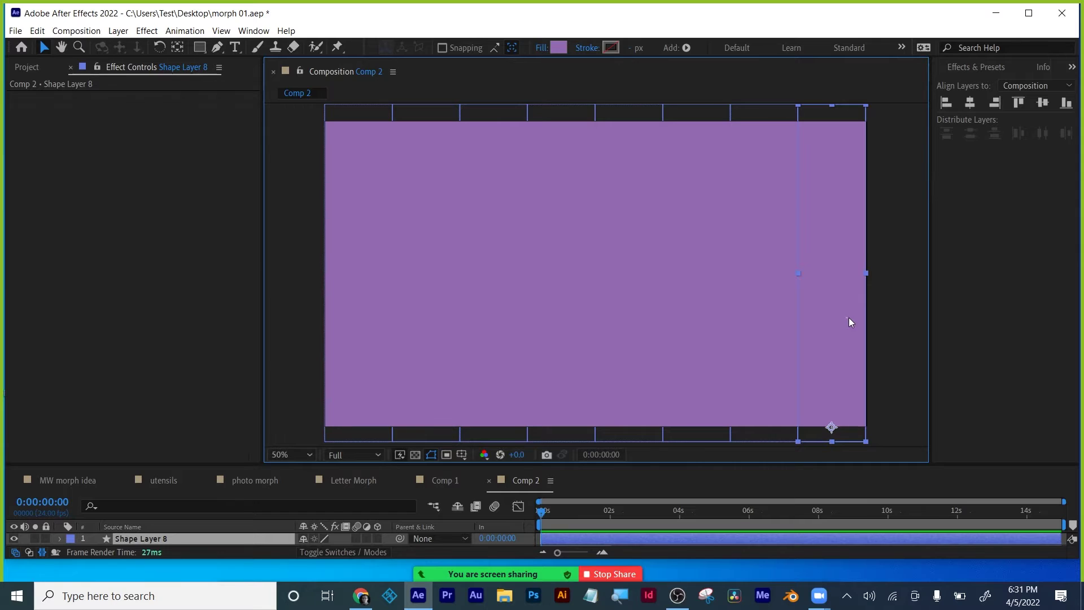
drag(845, 321, 846, 320)
key(ctrl+z)
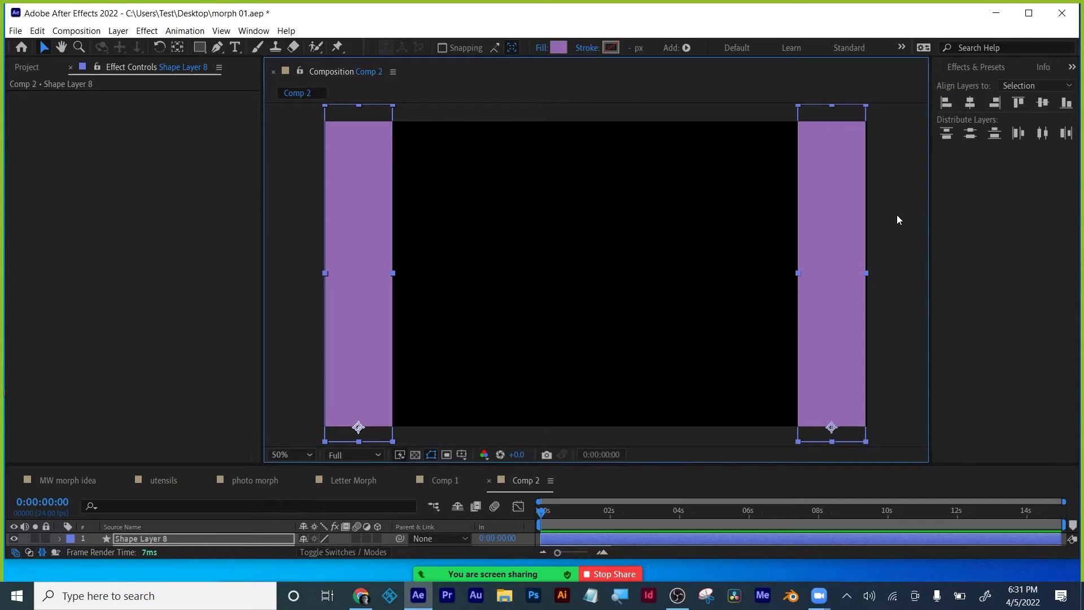
key(ctrl+shift+z)
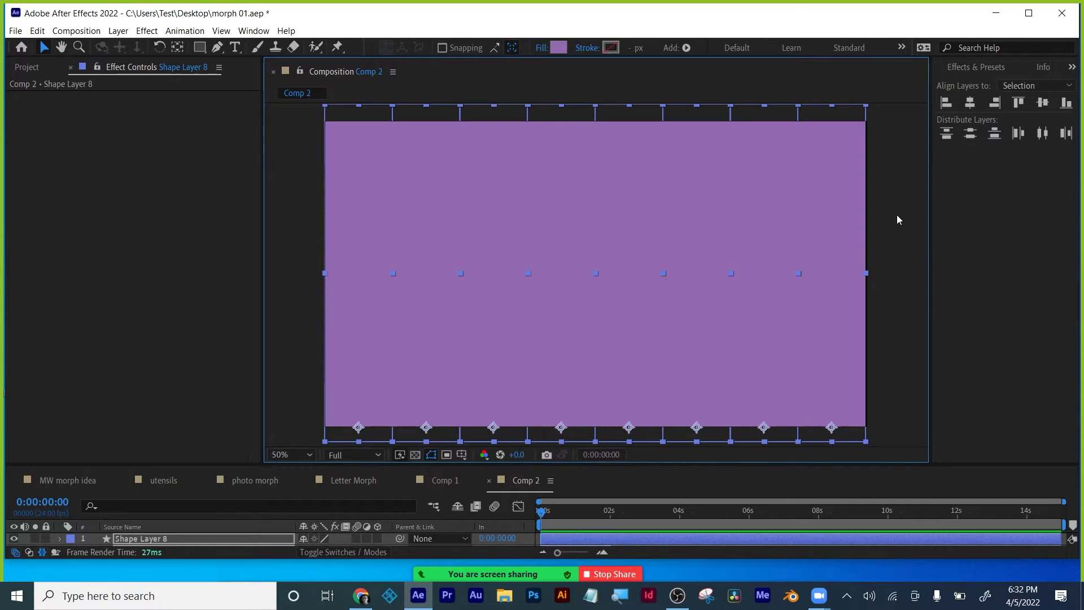
Step: Nudge the rightmost bar slightly right to close the edge gap and redistribute all eight bars horizontally
click(880, 222)
double_click(861, 224)
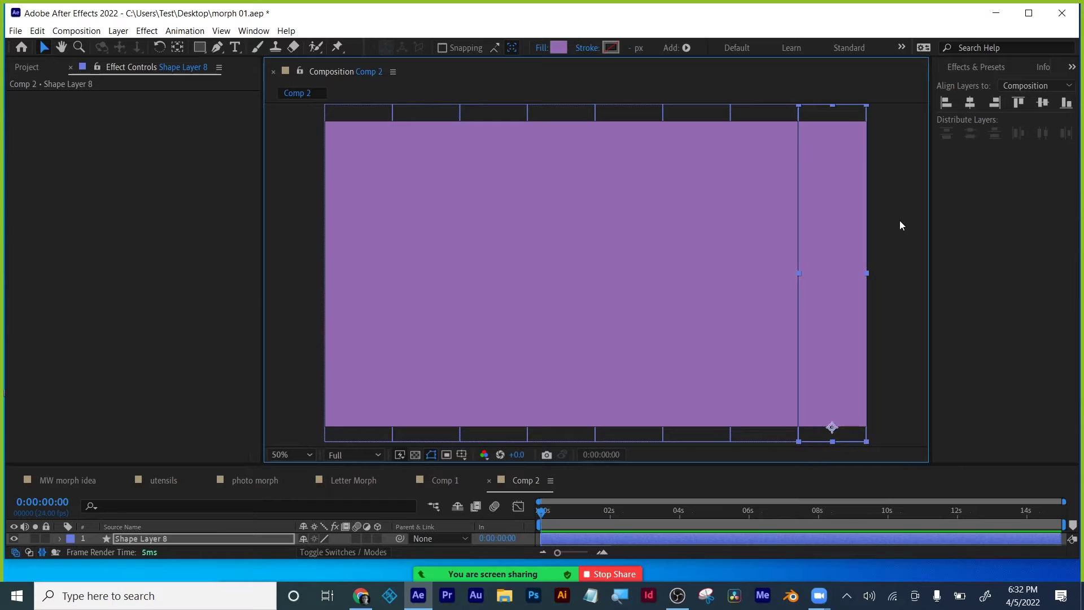
key(ctrl+a)
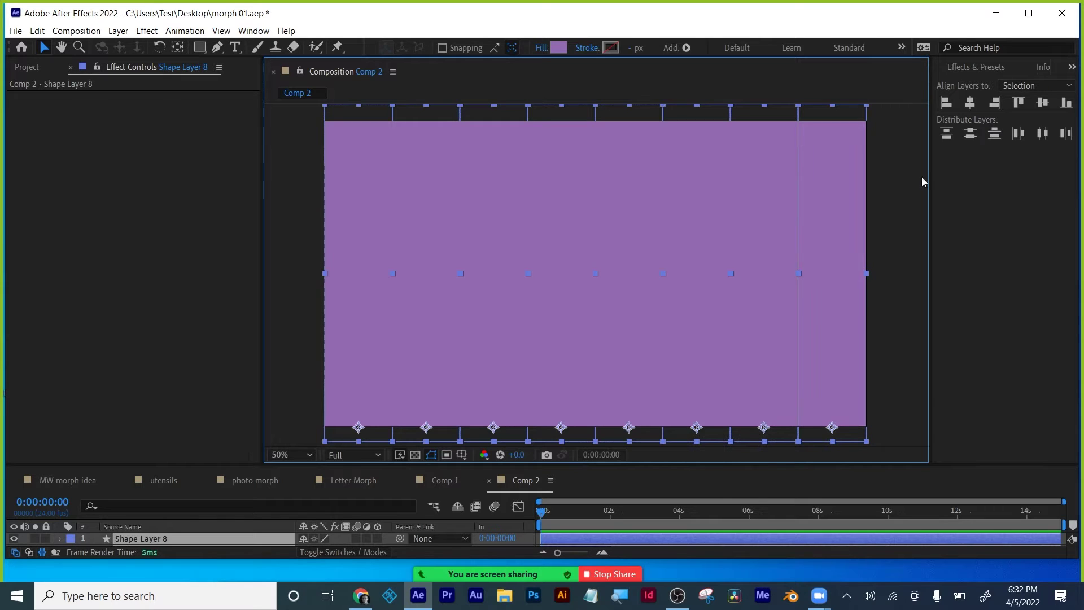
click(1047, 133)
click(896, 205)
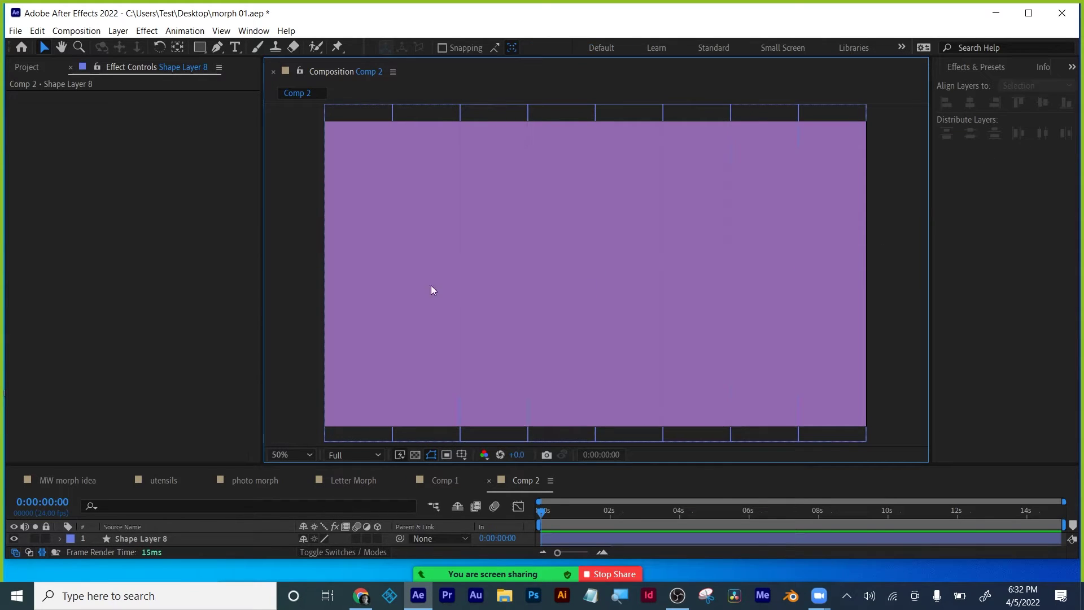
Step: Add Scale keyframes to all eight bar layers at 0:00:00:00 and 0:00:00:10
scroll(565, 351, down, 2)
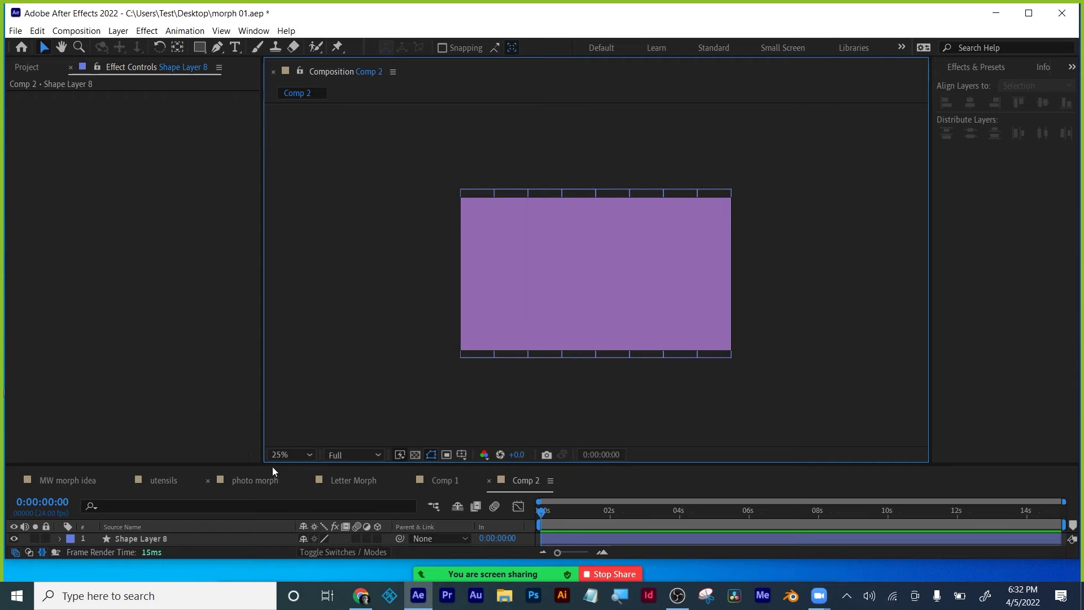
drag(273, 471, 289, 334)
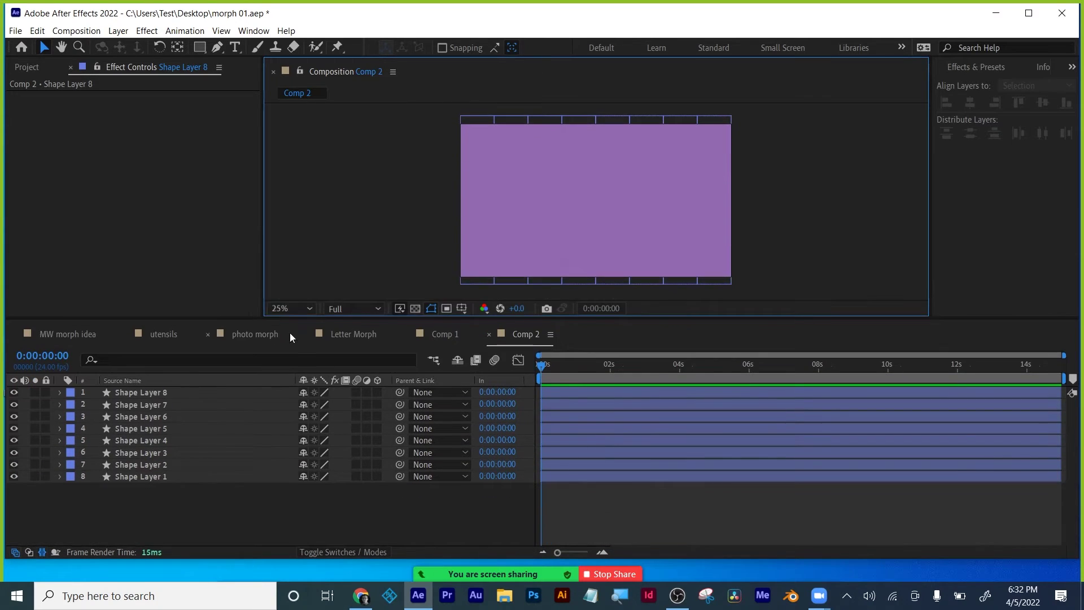
click(148, 475)
shift+click(152, 394)
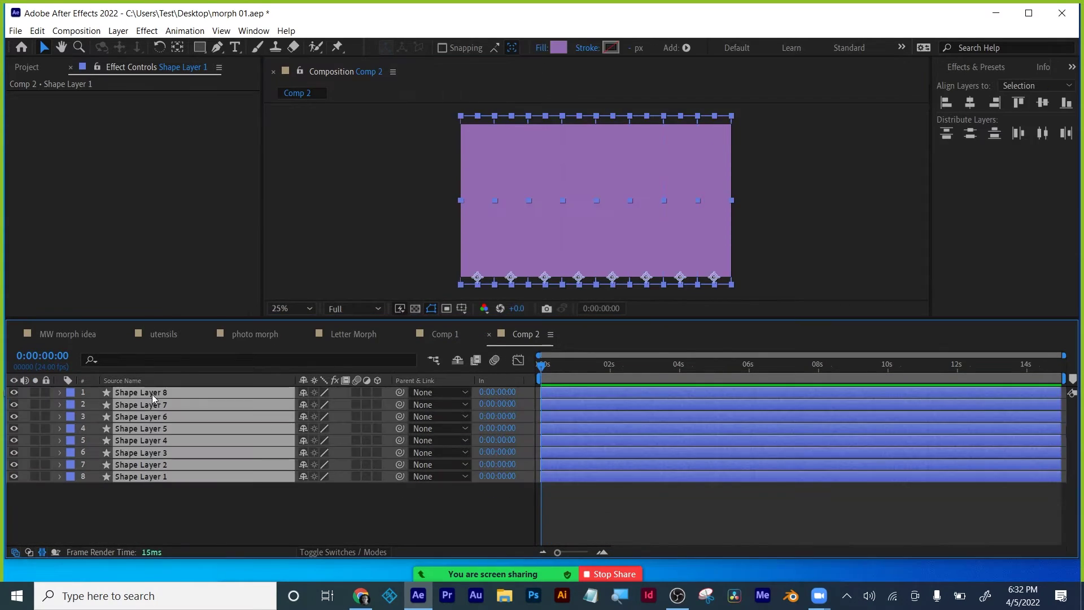
key(s)
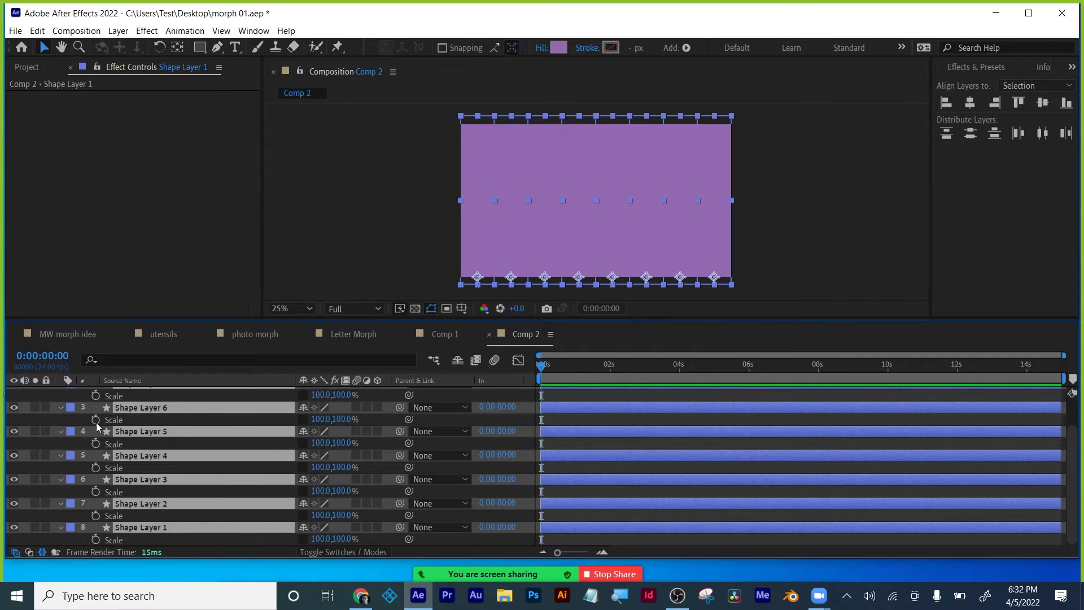
click(94, 395)
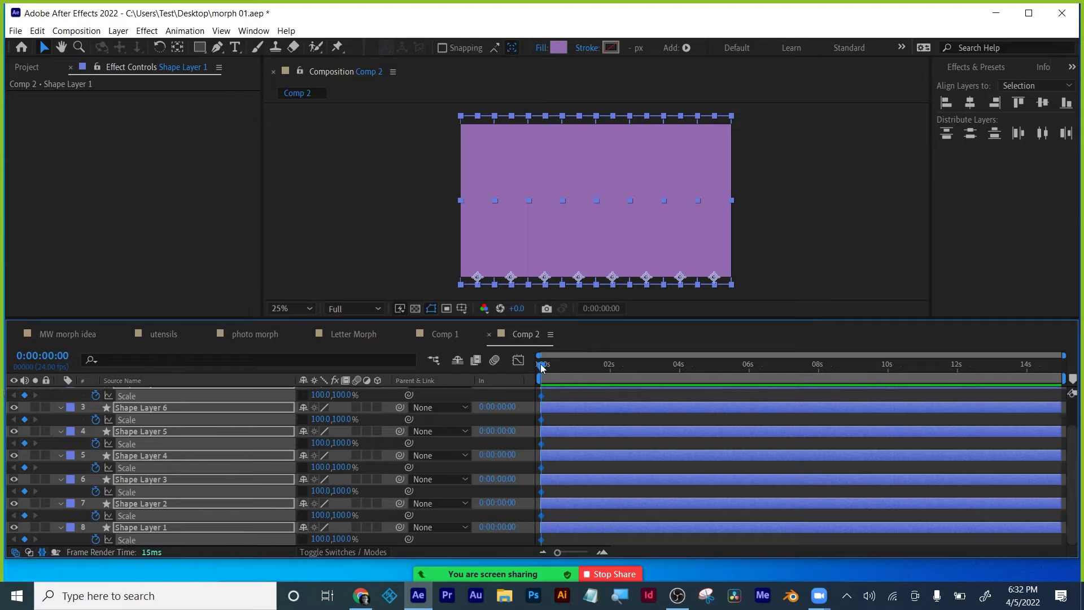
drag(543, 367, 554, 367)
click(25, 395)
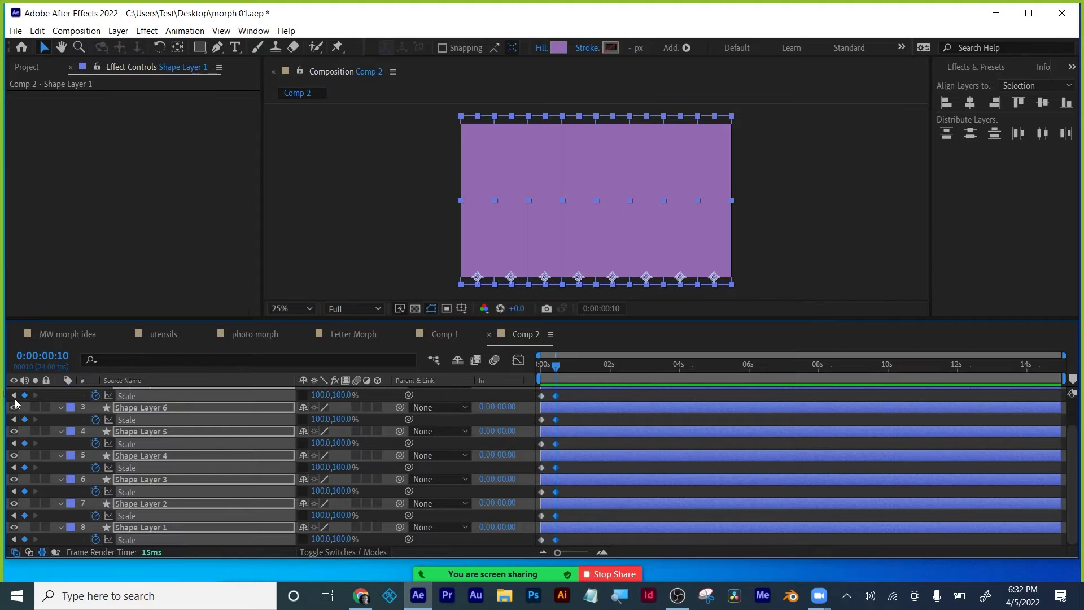
Step: Set the vertical Scale of all eight bars to 0% at 0:00:00:00 and play a preview of the growth
click(14, 396)
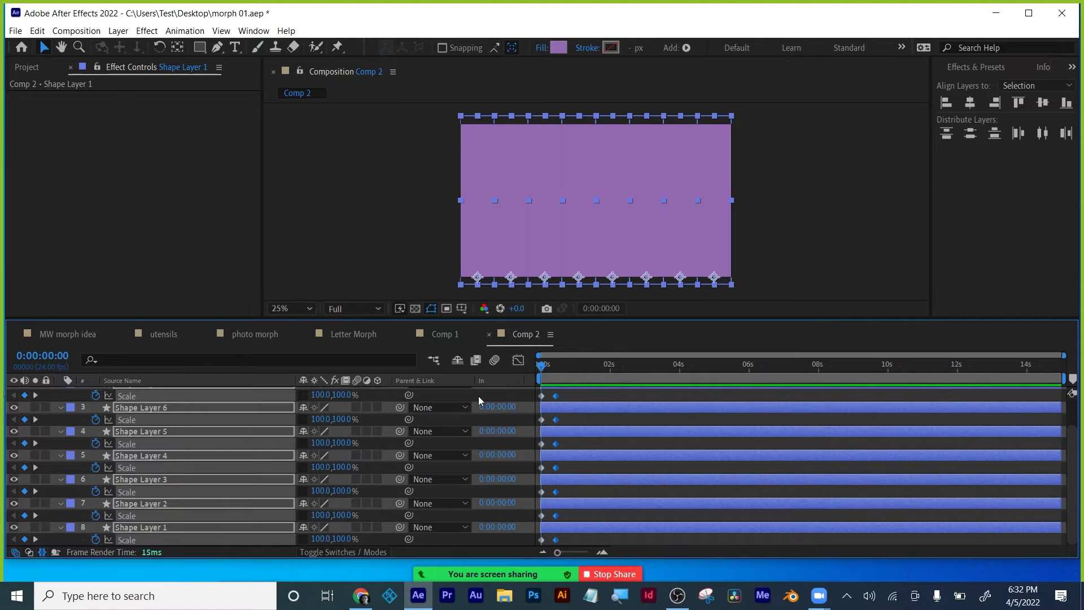
click(541, 396)
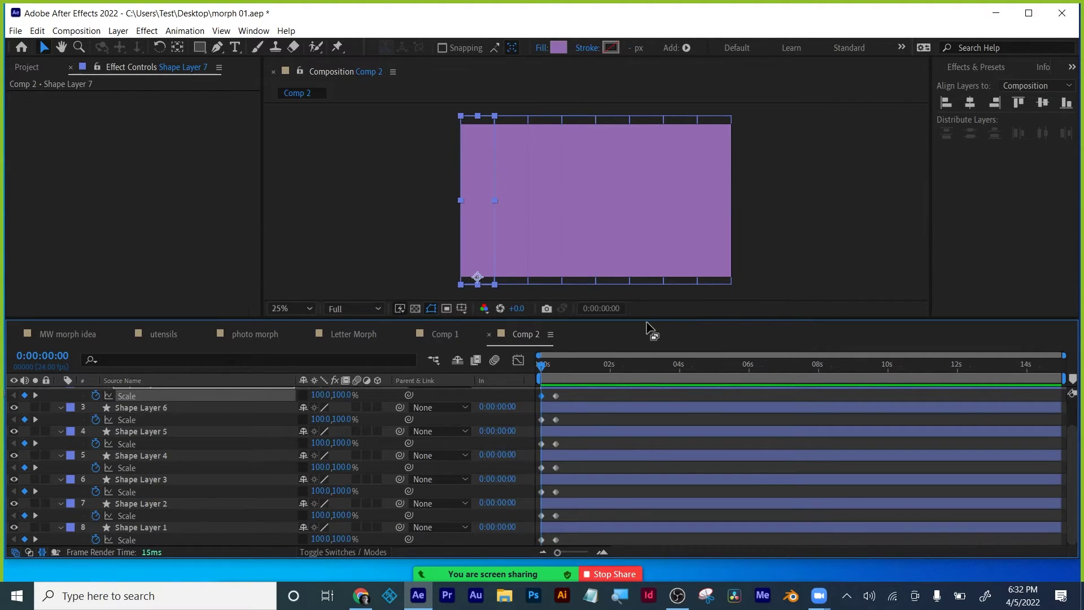
drag(642, 328, 643, 240)
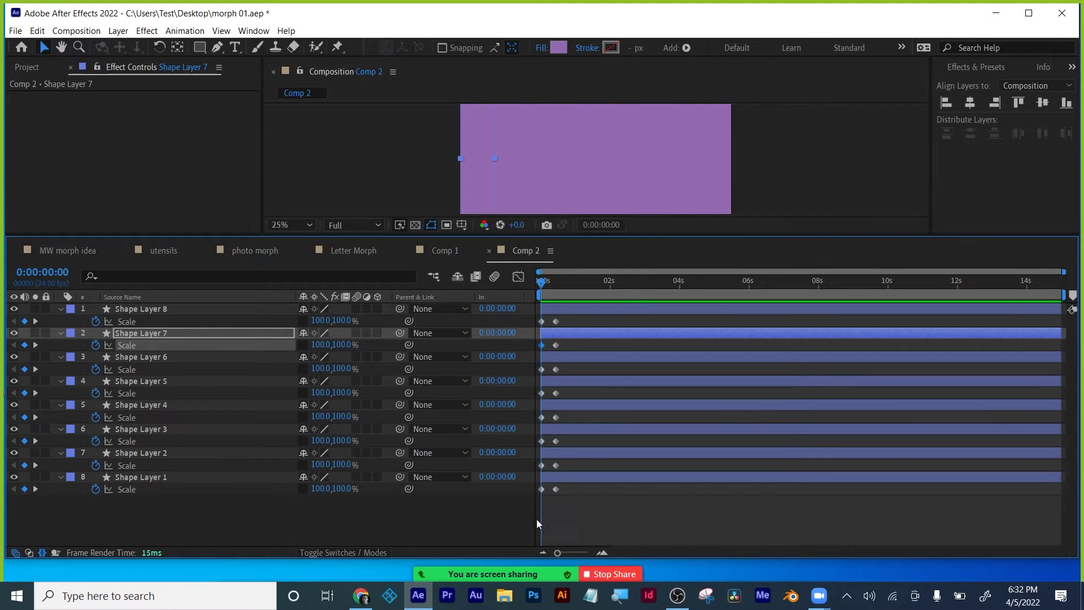
click(538, 513)
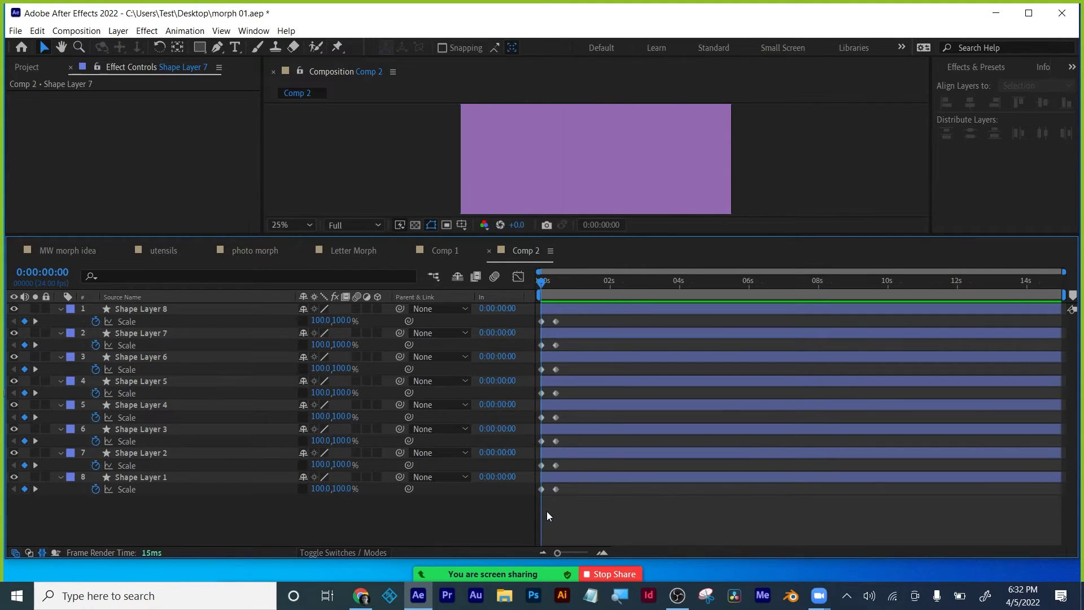
drag(529, 467, 529, 316)
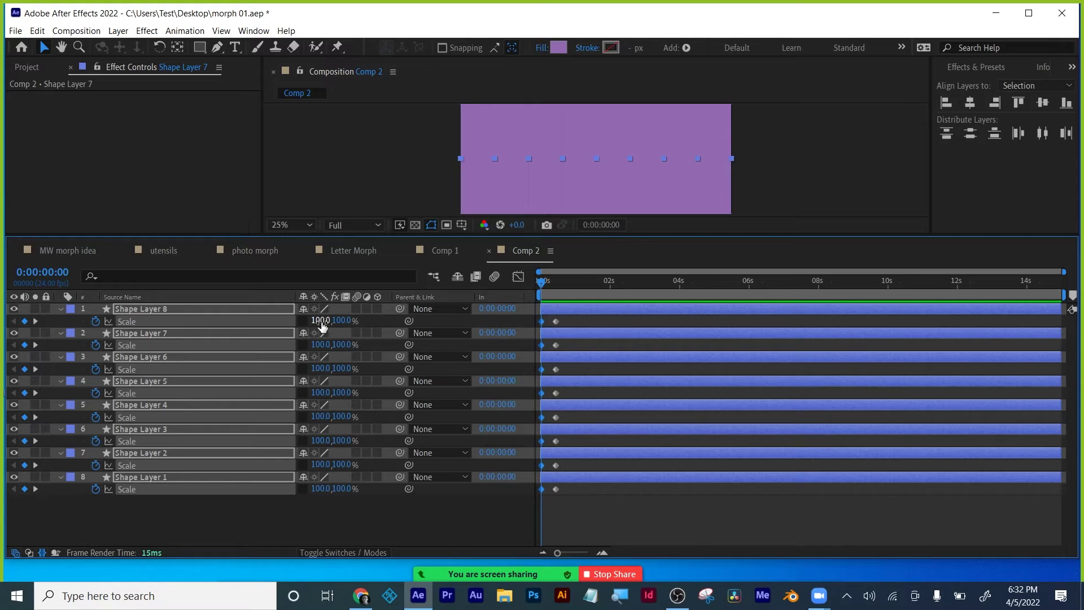
click(343, 321)
text(0)
key(Return)
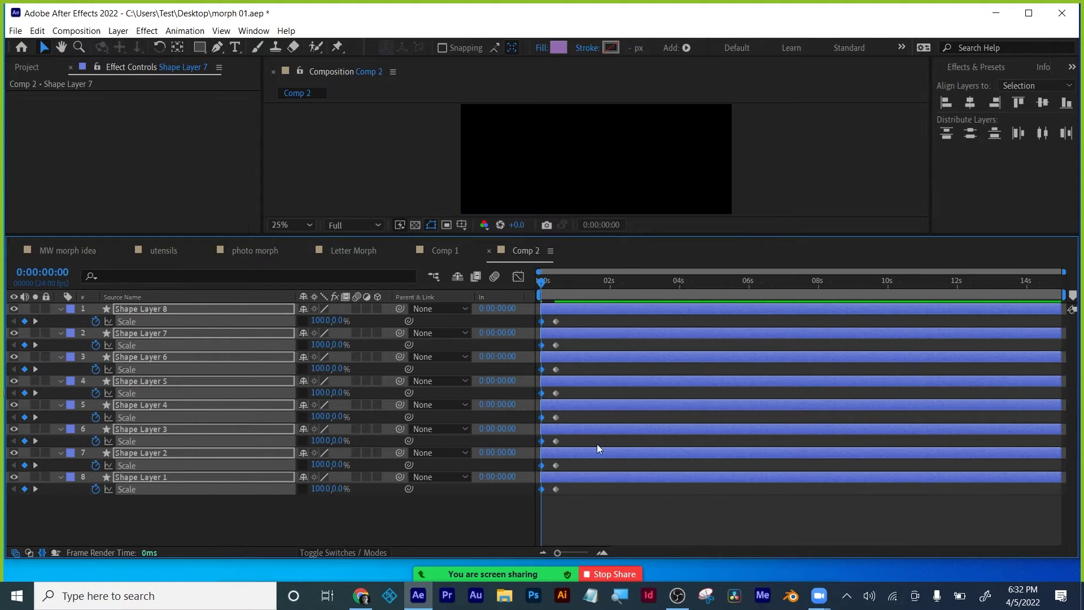
key(space)
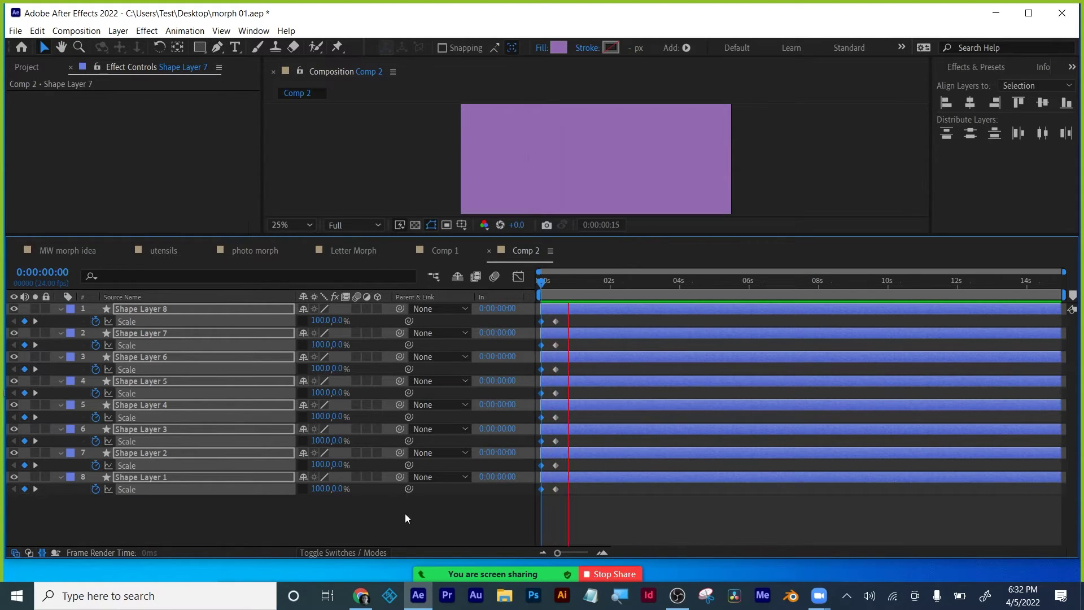
click(371, 510)
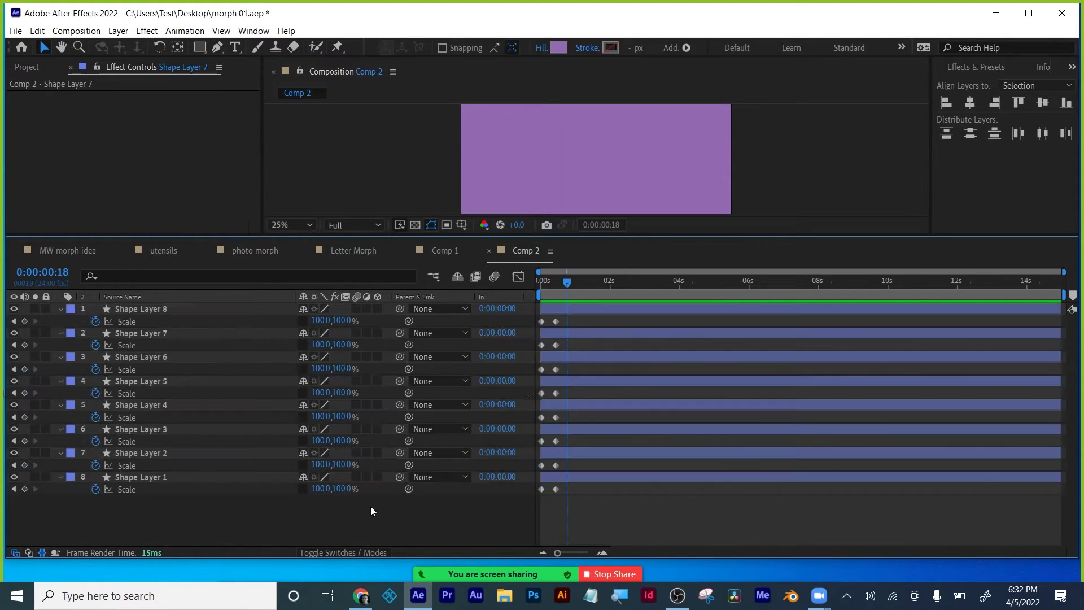
Step: Enlarge the composition view again and collapse the keyframed Scale properties of all eight layers
click(649, 232)
drag(649, 234, 647, 337)
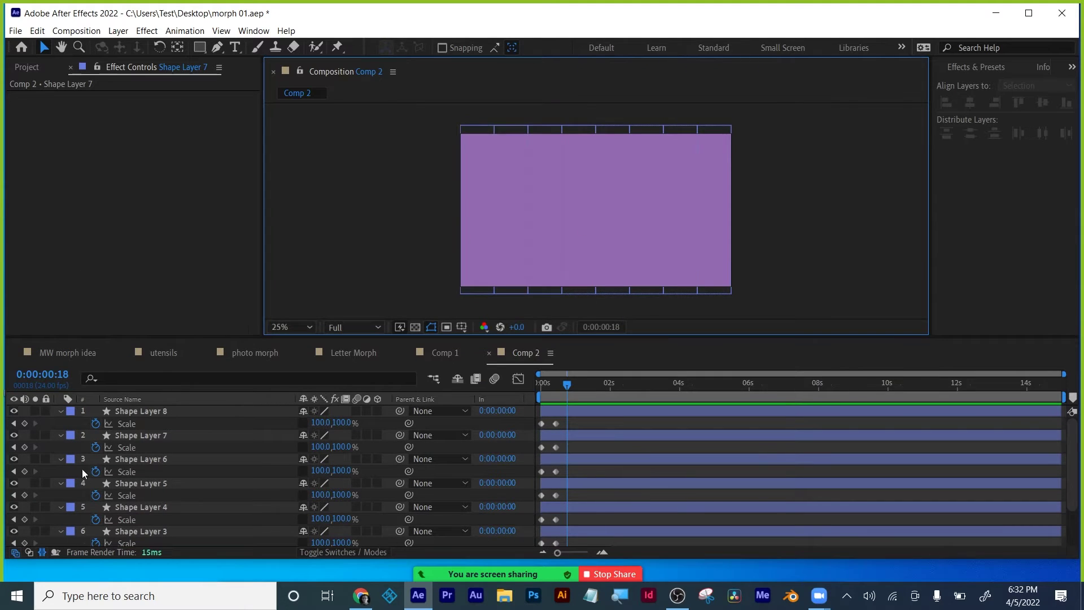
scroll(165, 433, down, 2)
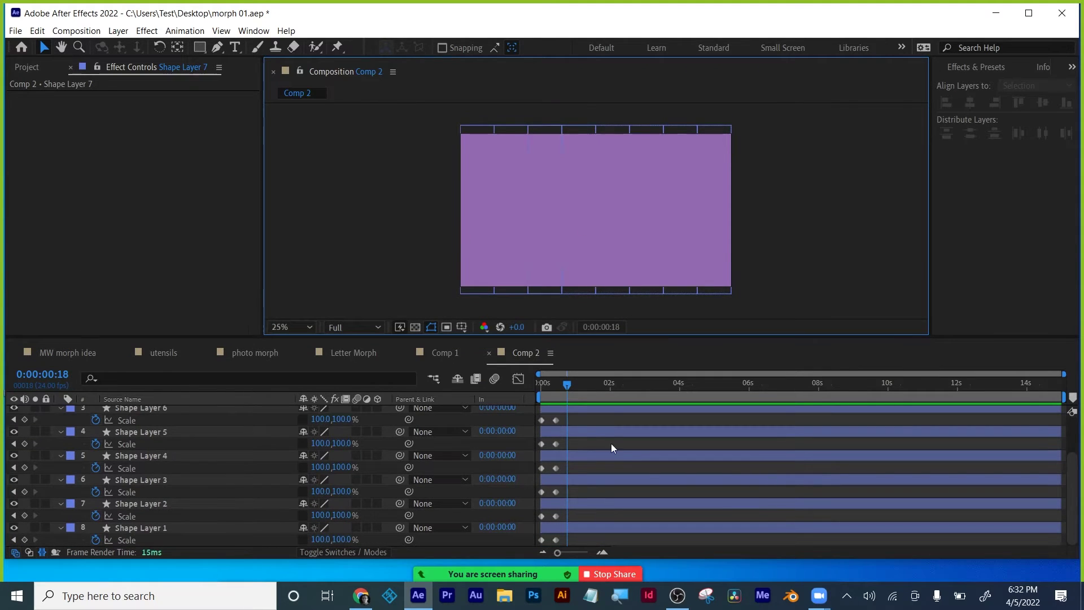
click(628, 419)
key(u)
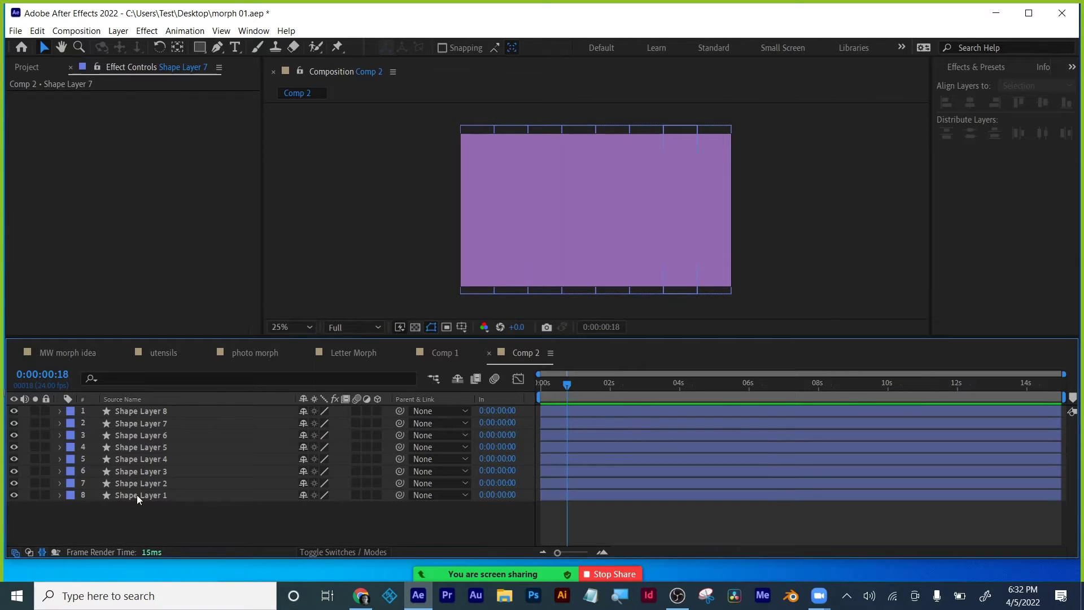
Step: Reorder the layers to match the bars left to right, from Shape Layer 7 at the stack's bottom up to Shape Layer 1 below Shape Layer 8
click(136, 495)
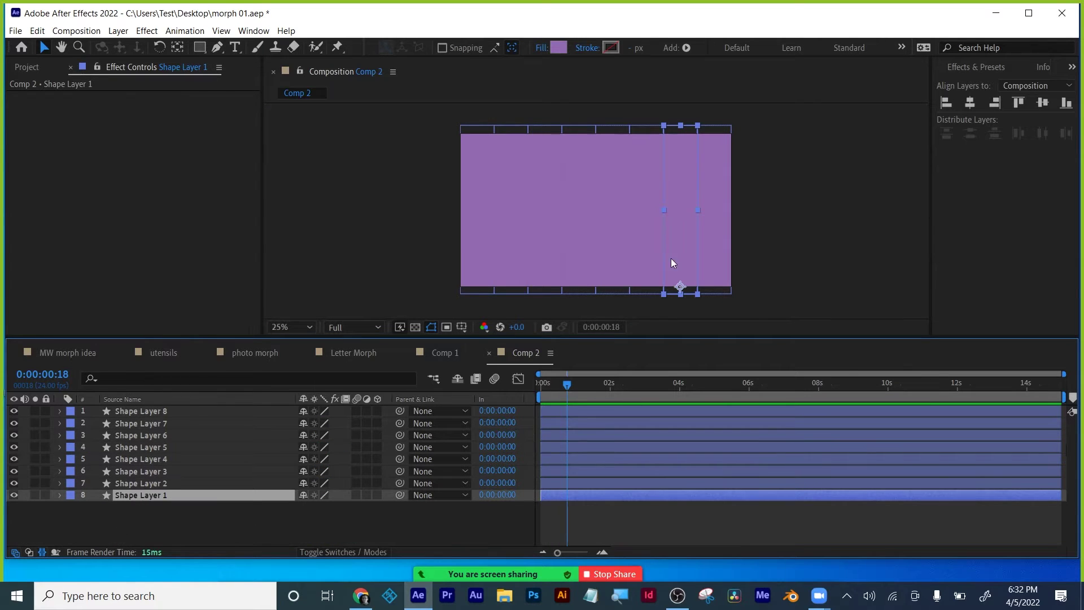
click(141, 483)
click(474, 253)
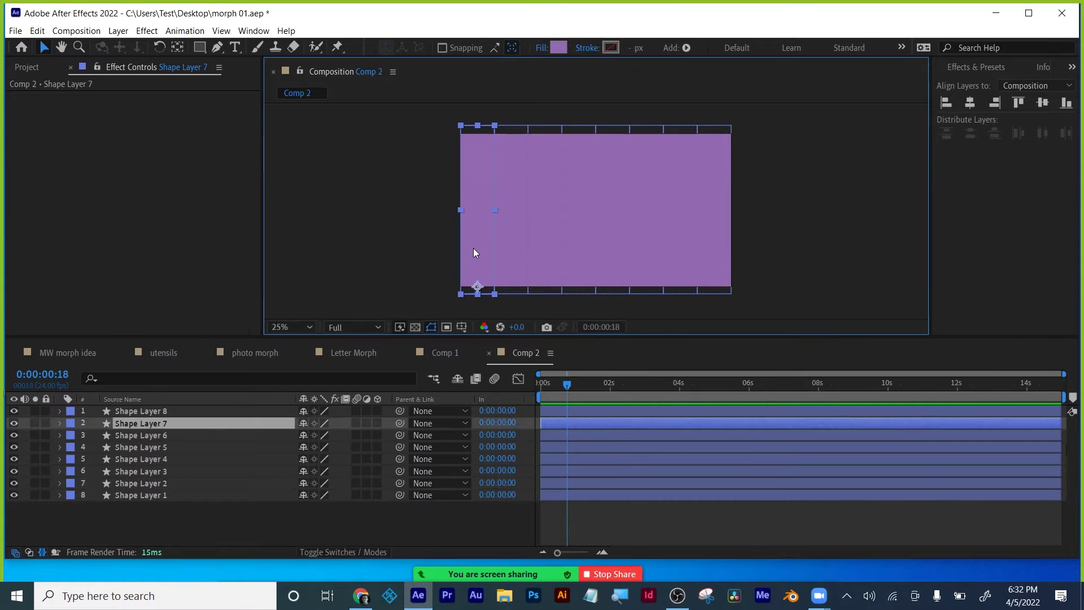
drag(131, 424, 146, 509)
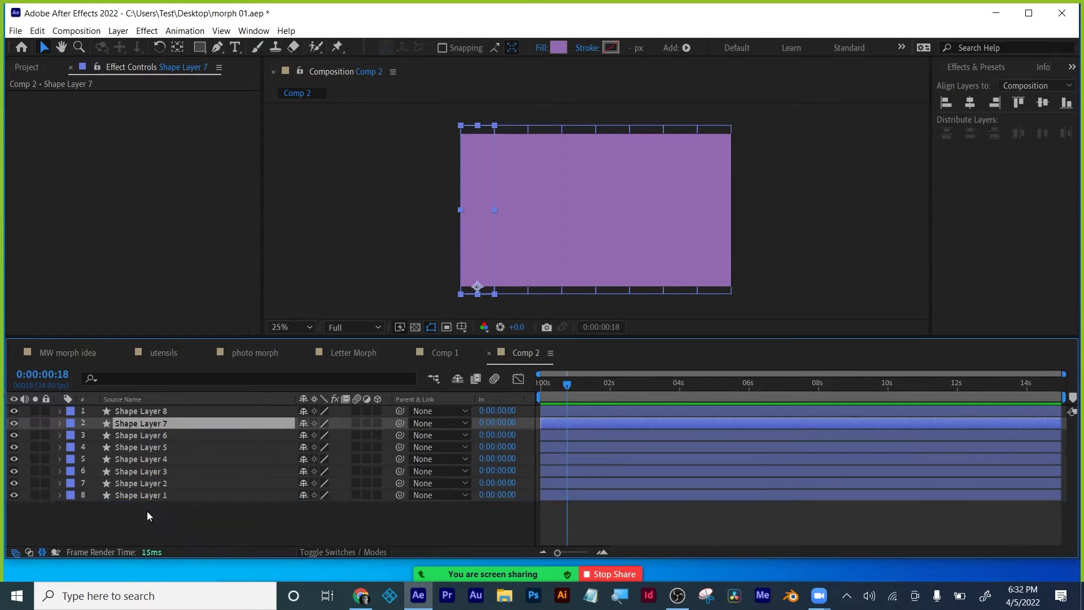
click(507, 248)
drag(150, 429, 158, 489)
click(538, 243)
drag(141, 424, 156, 463)
click(188, 426)
drag(188, 426, 156, 441)
click(155, 434)
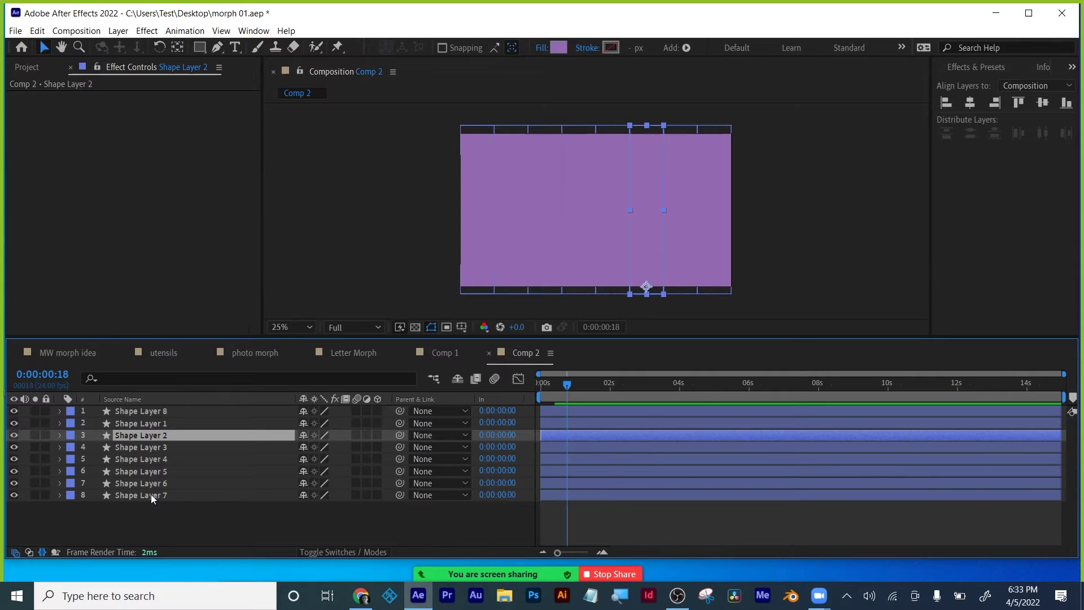
Step: Check the stacking order against the bars by selecting layers one after another from Shape Layer 7 up to Shape Layer 8
click(151, 496)
click(151, 482)
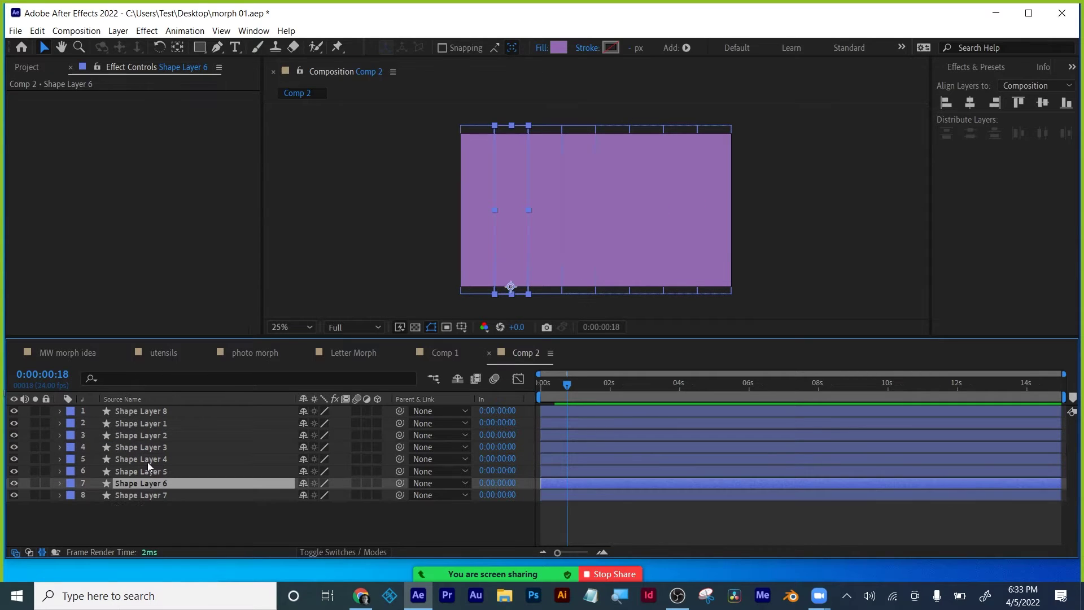
click(144, 468)
click(148, 445)
click(147, 422)
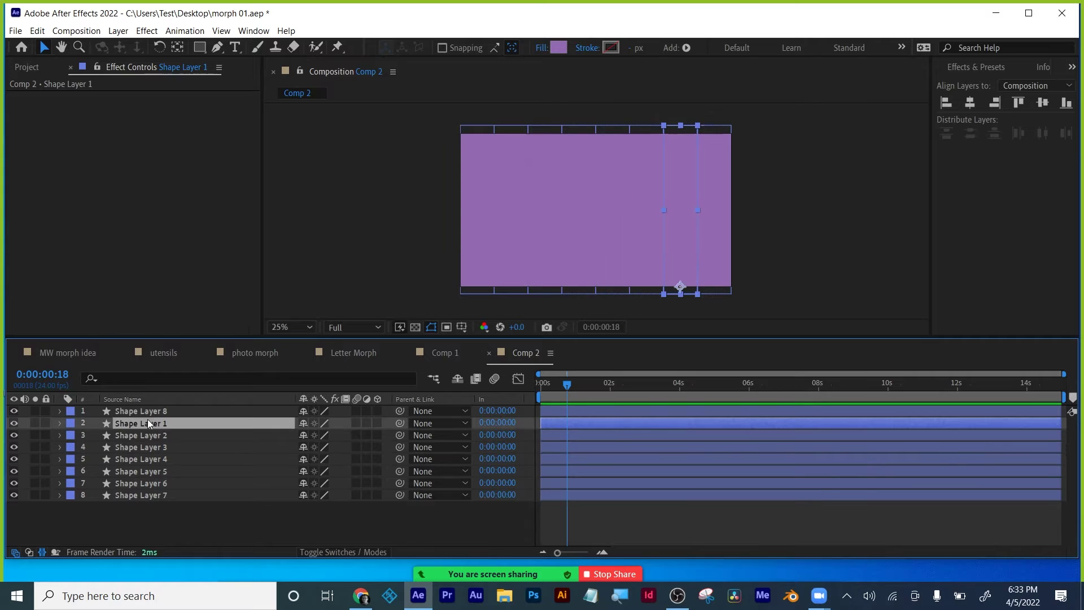
click(151, 412)
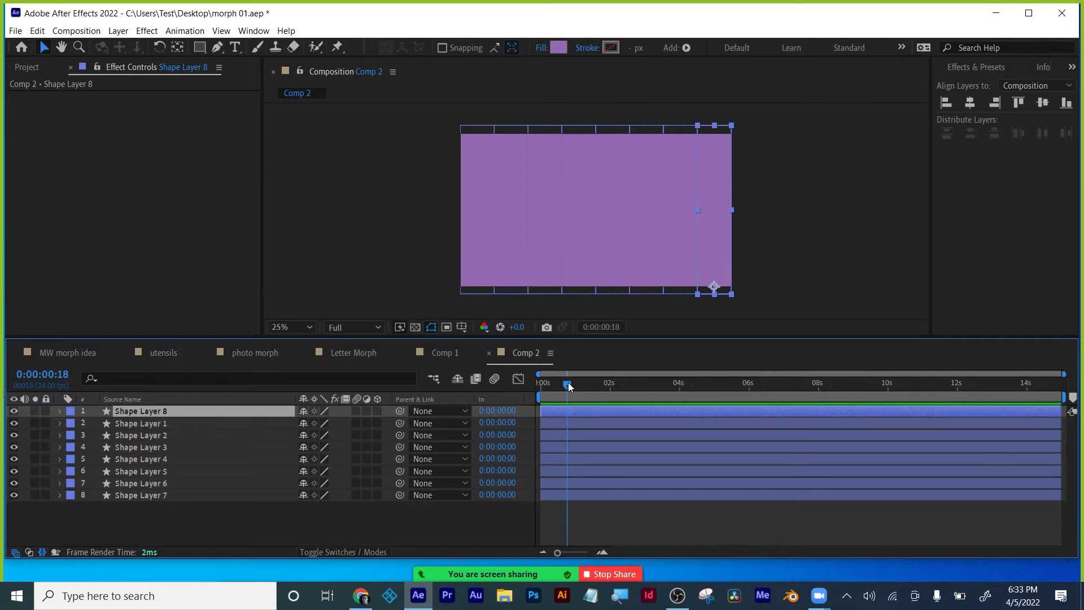
Step: Trim the out points of all eight bar layers to 0:00:00:06
drag(568, 385, 542, 385)
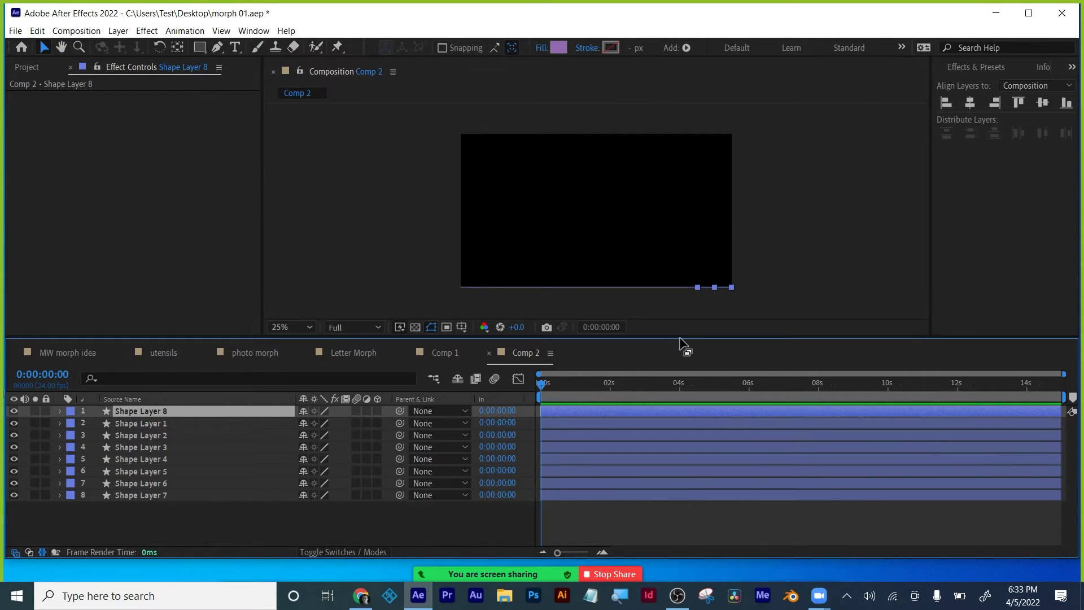
drag(680, 338, 685, 377)
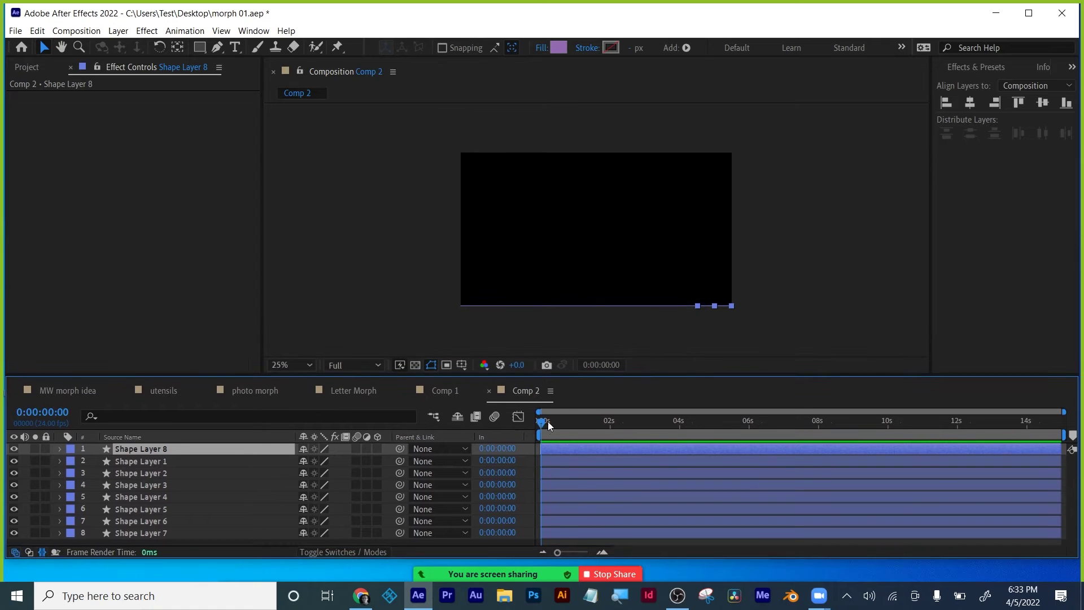
drag(546, 421, 549, 422)
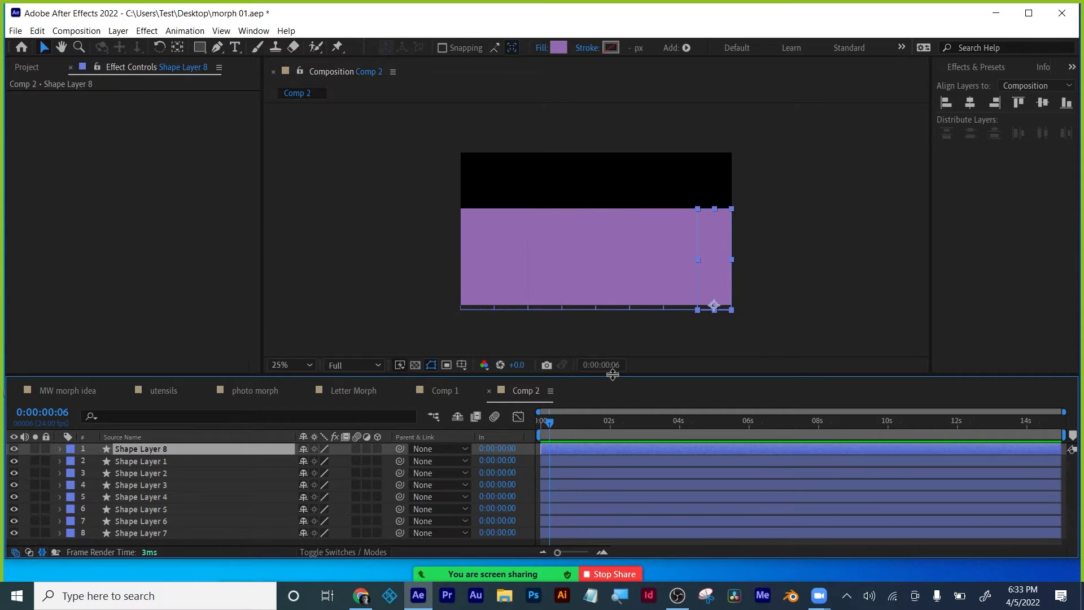
drag(613, 375, 612, 342)
key(ctrl+a)
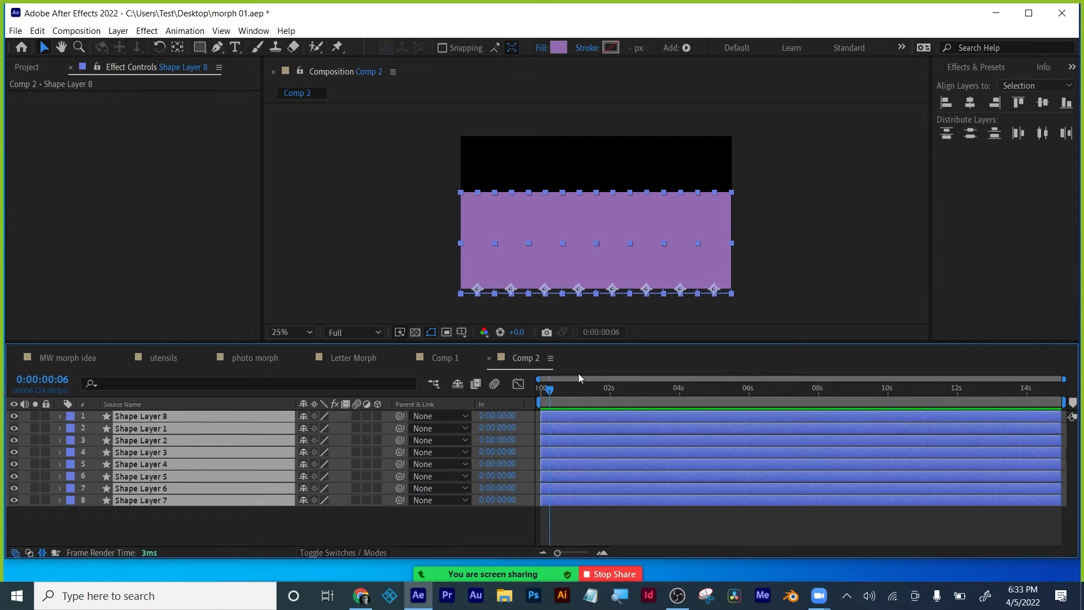
key(alt+bracketright)
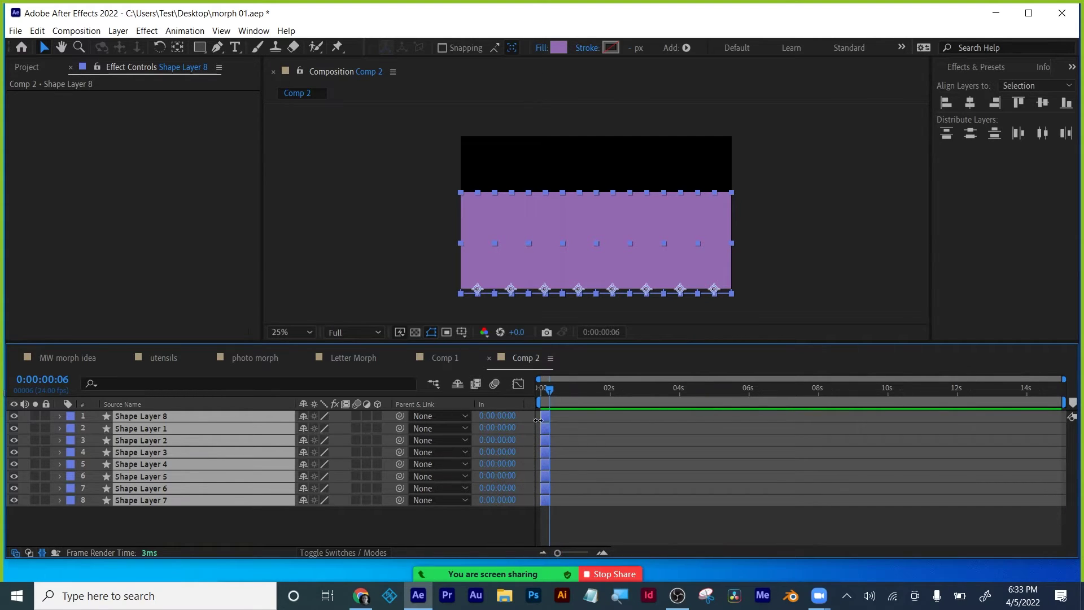
Step: Sequence all eight layers end to end without overlap, starting with Shape Layer 7 and ending with Shape Layer 8, and scrub through the result
click(215, 519)
click(154, 501)
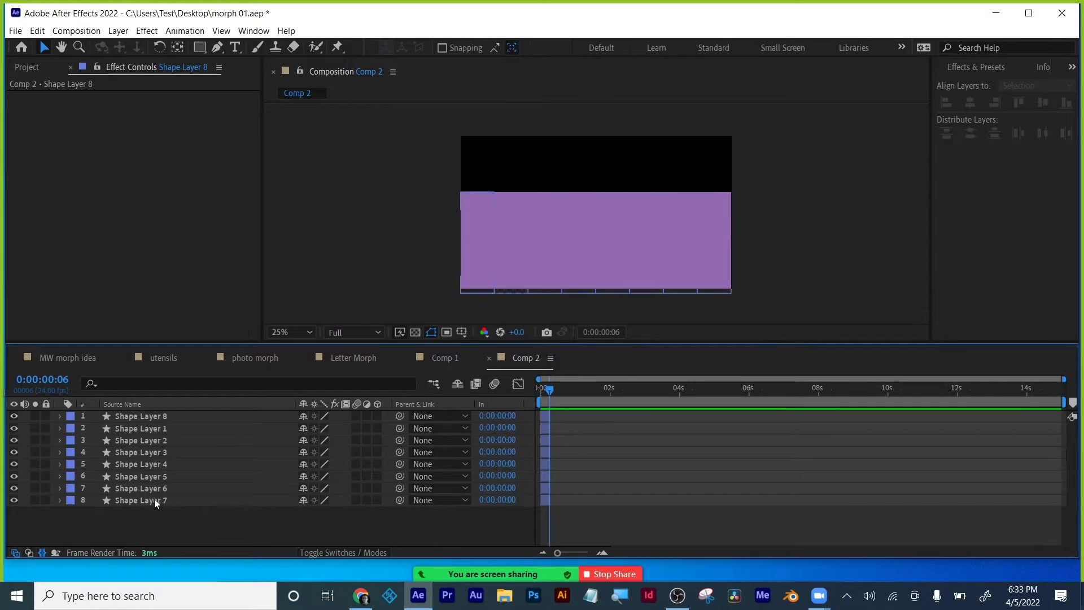
shift+click(150, 416)
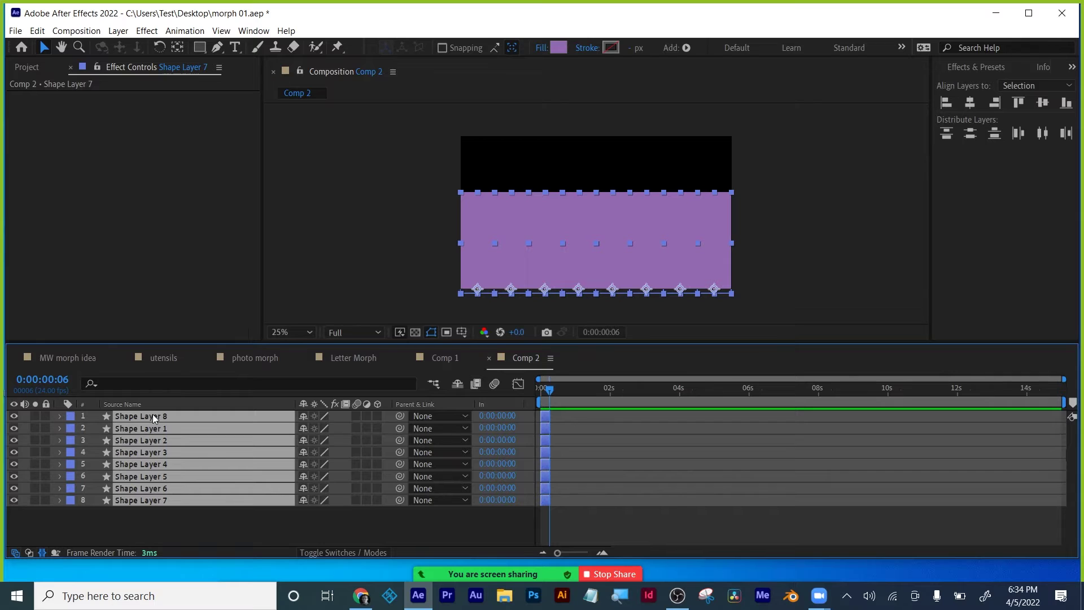
right_click(162, 416)
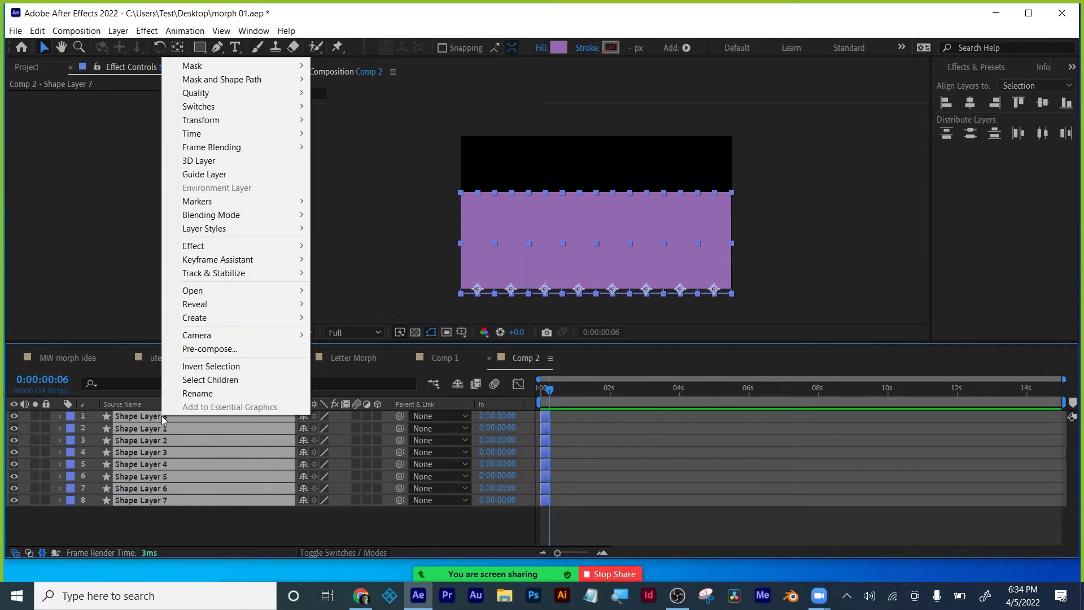
mouse_move(229, 258)
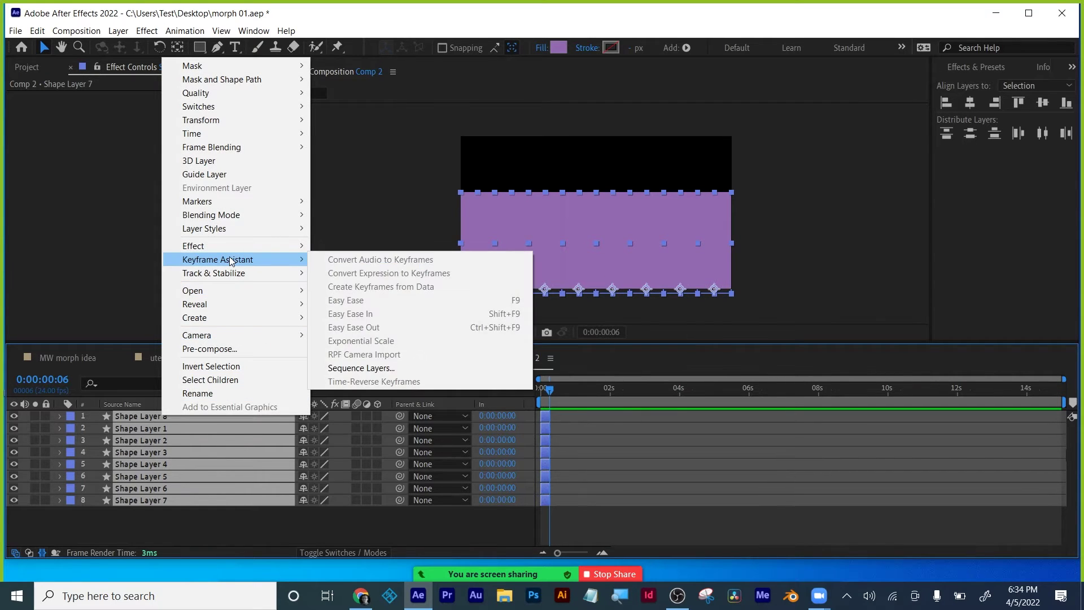
click(381, 368)
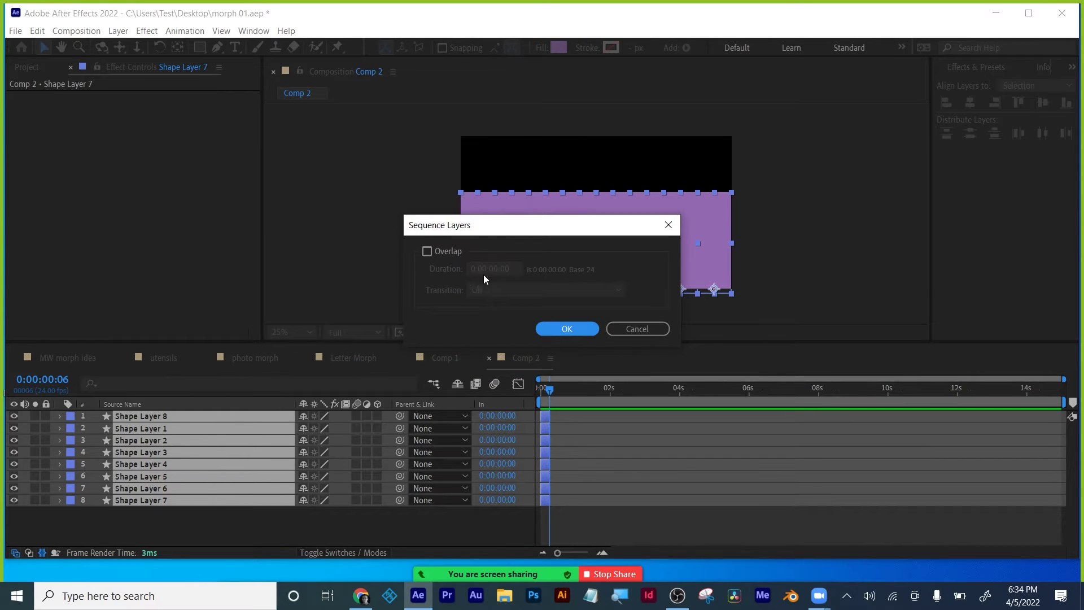
click(557, 326)
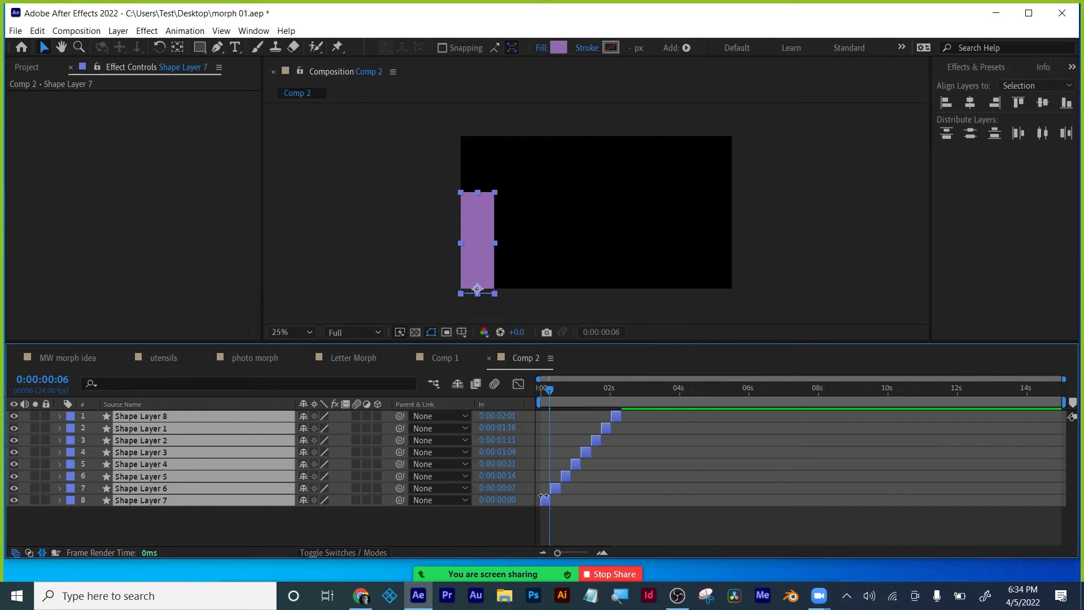
drag(551, 390, 619, 375)
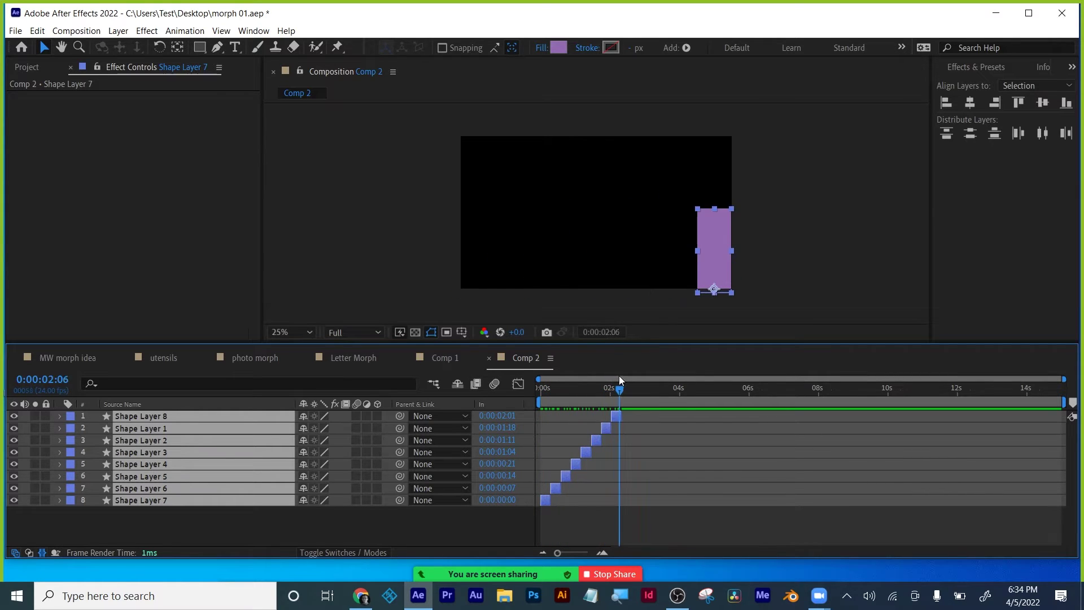
Step: Reveal the Scale keyframes of all eight staggered layers and extend the layers' out points to 0:00:14:23
click(651, 517)
key(u)
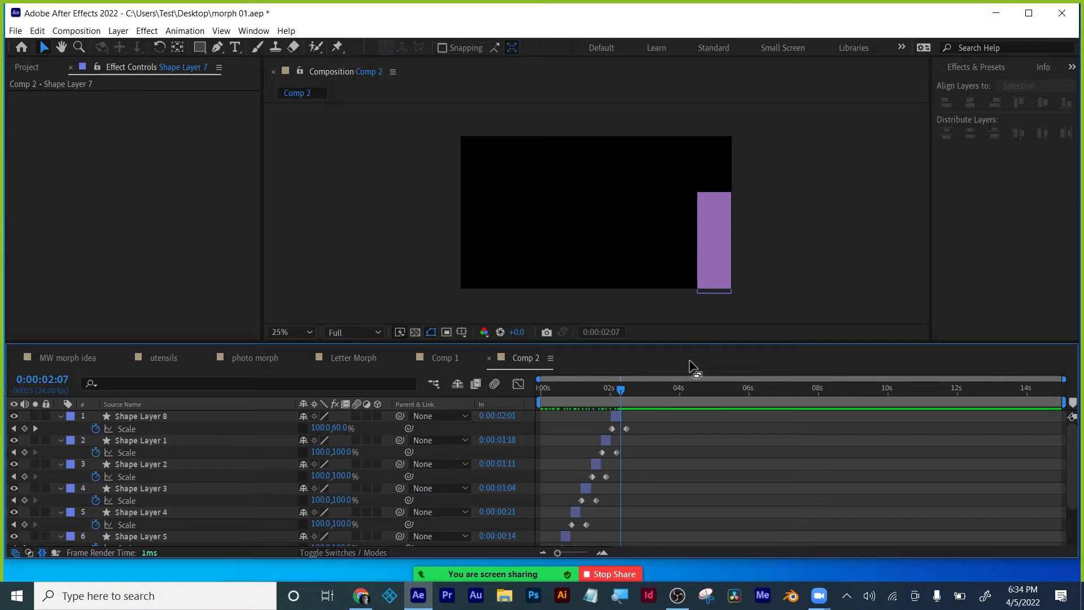
drag(691, 342, 683, 283)
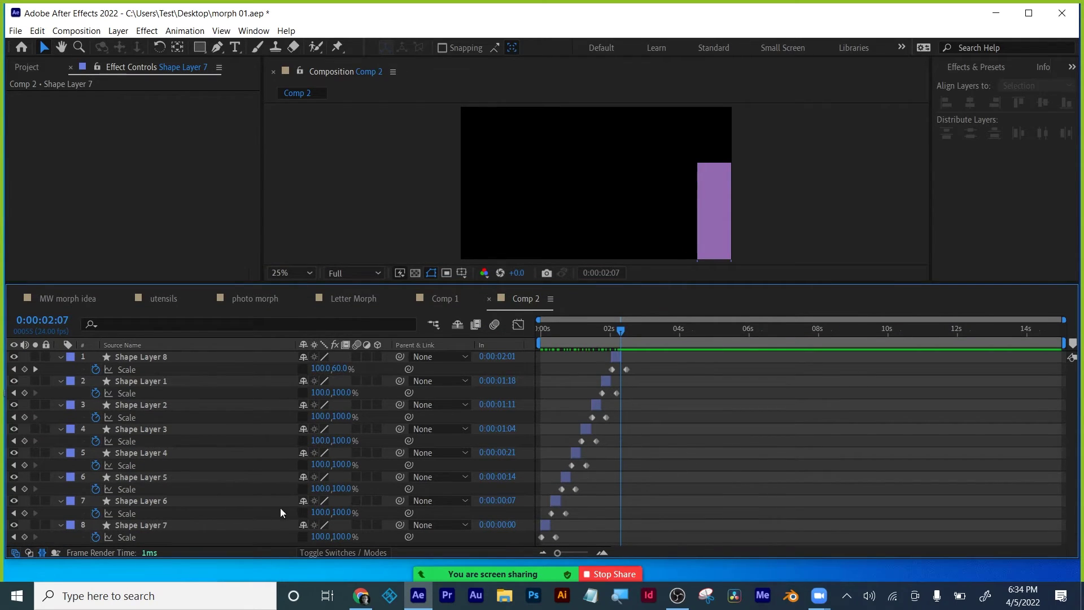
key(ctrl+a)
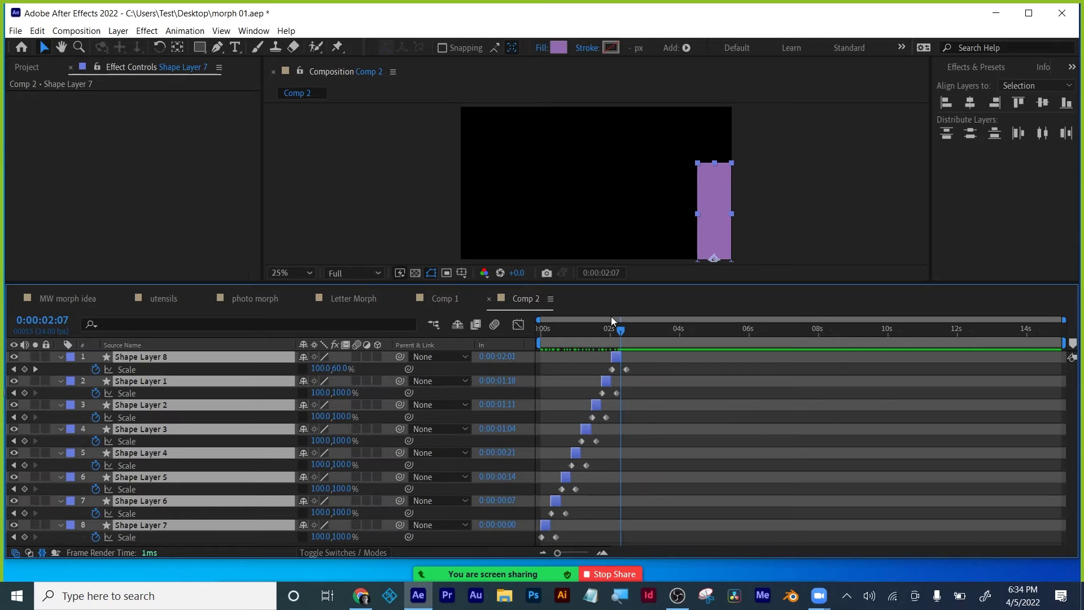
drag(631, 326, 1073, 355)
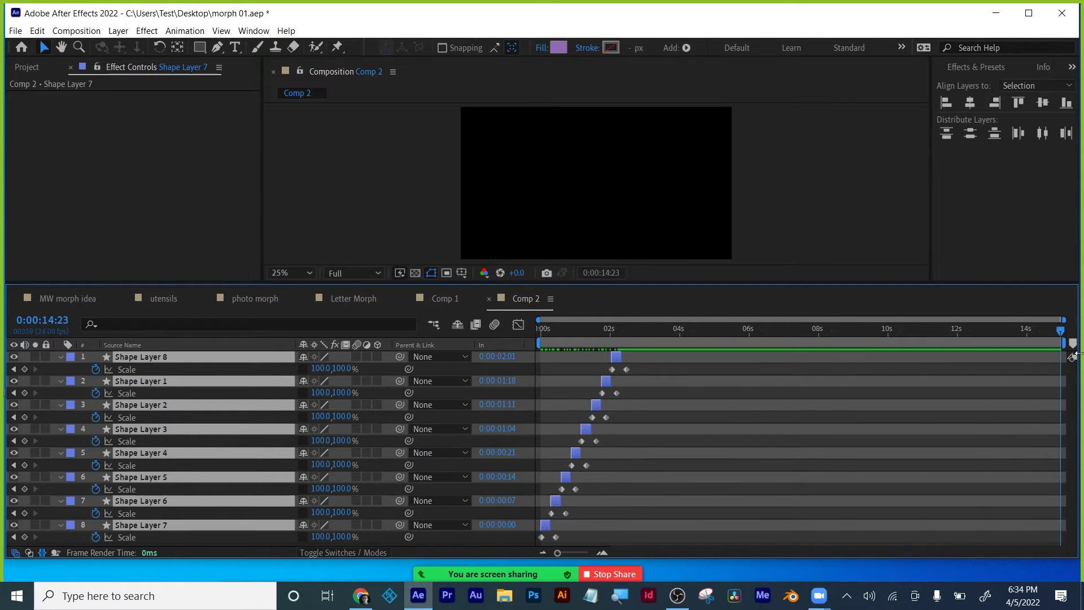
key(alt+bracketright)
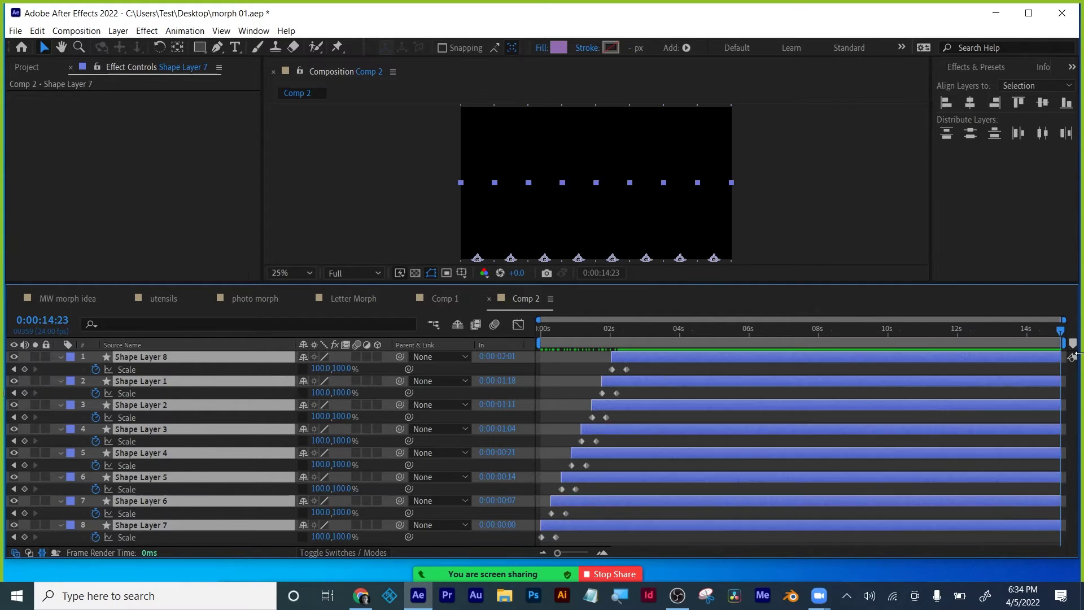
Step: Collapse the Scale keyframes of all eight bar layers and preview the staggered animation from the first frame
click(1001, 198)
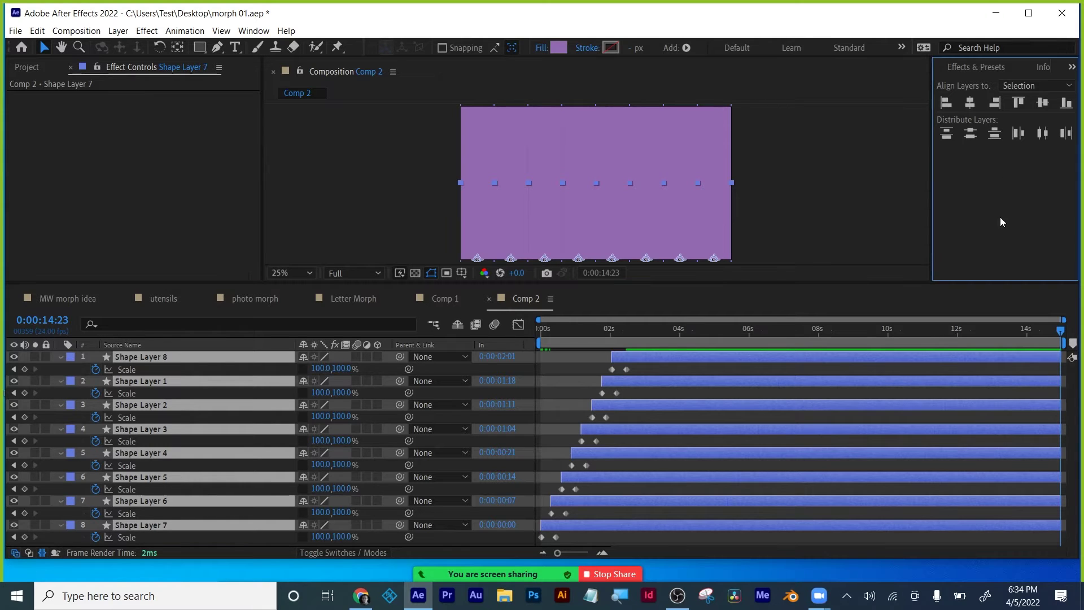
key(u)
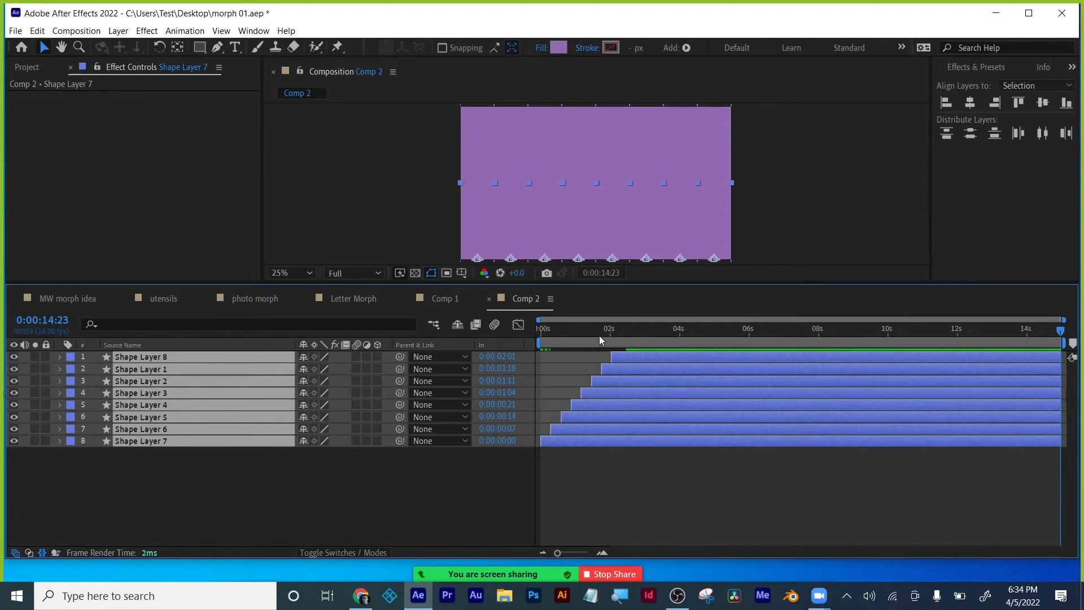
key(Home)
key(space)
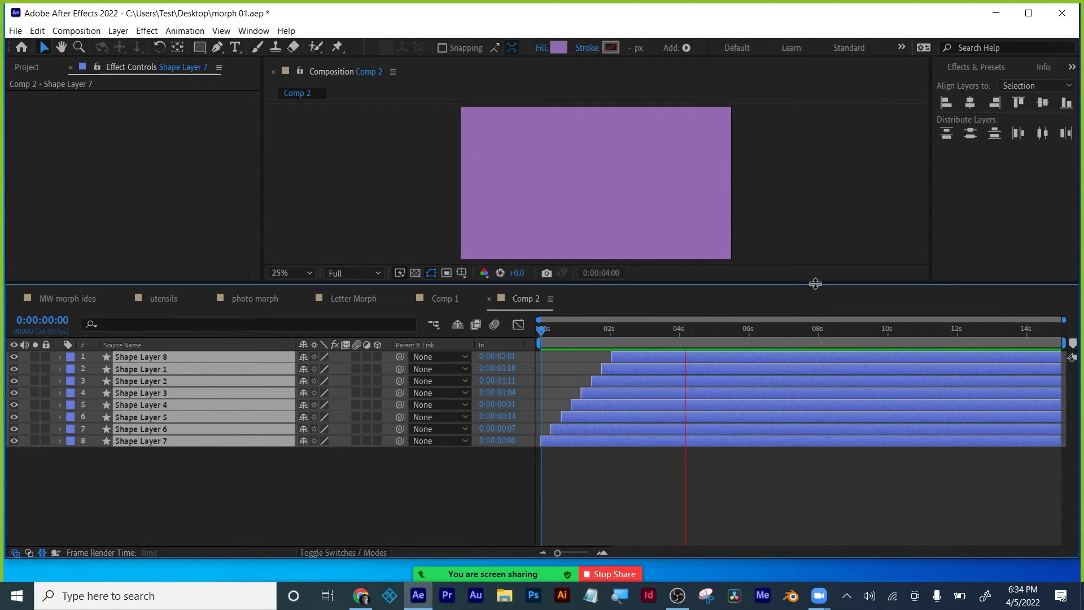
Step: Enlarge the composition view, deselect the layers and replay the bar animation from the beginning
drag(815, 283, 811, 371)
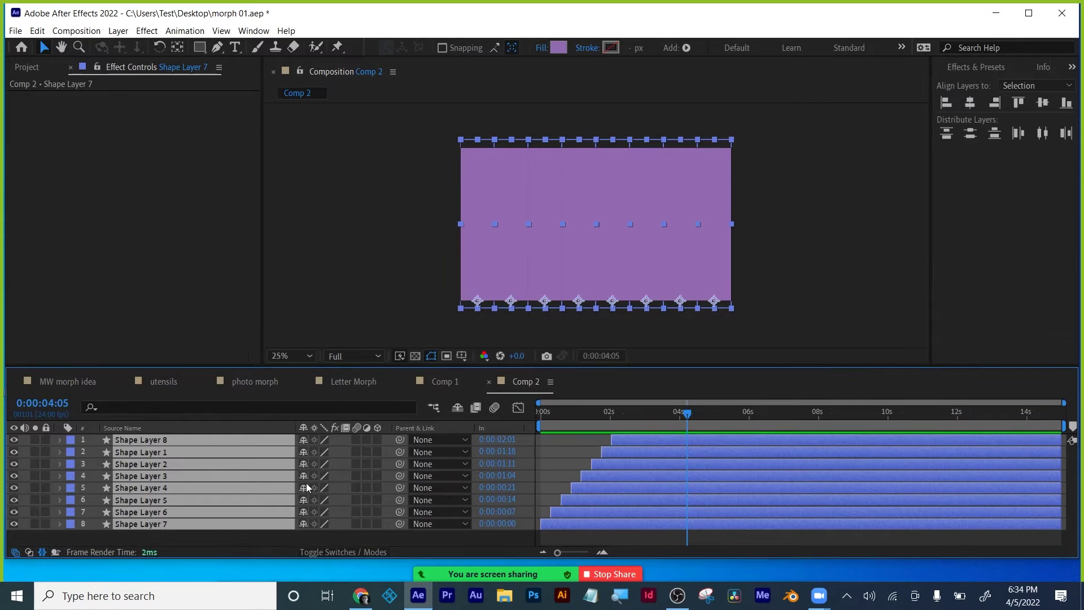
click(279, 535)
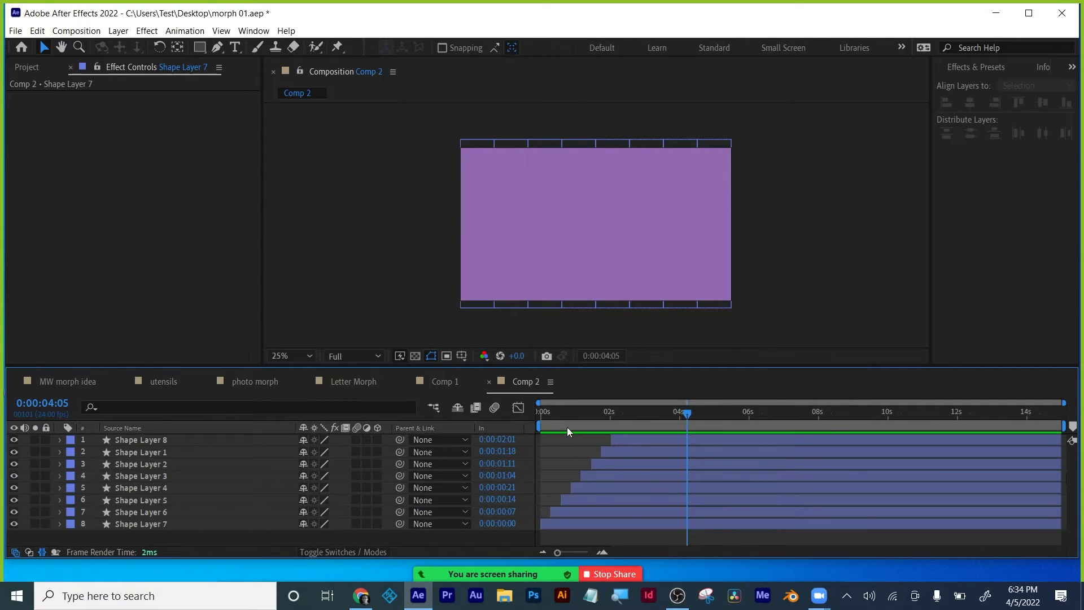
key(Home)
key(space)
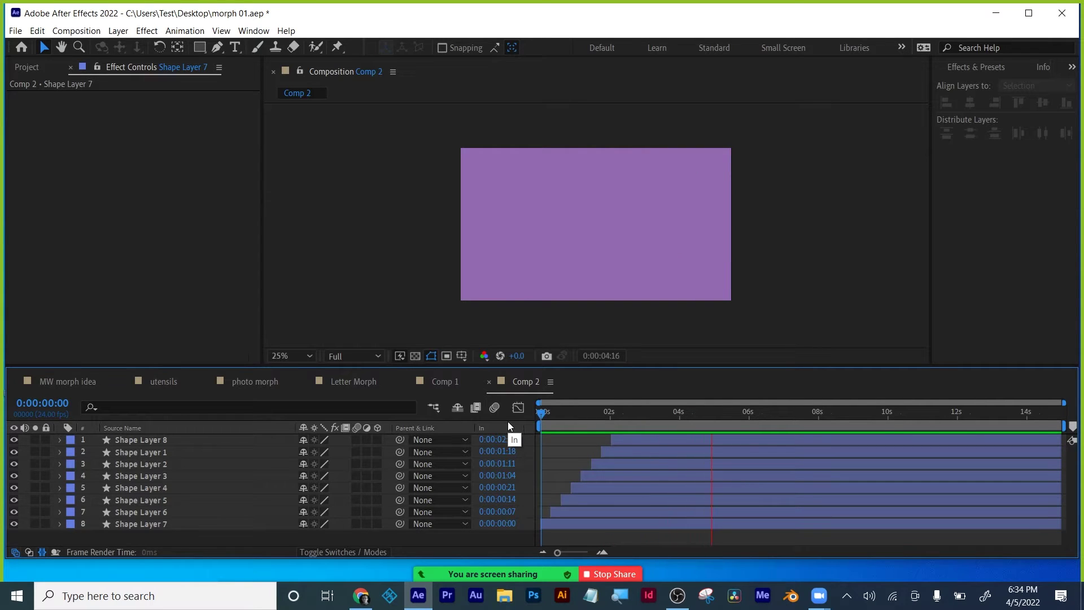
key(space)
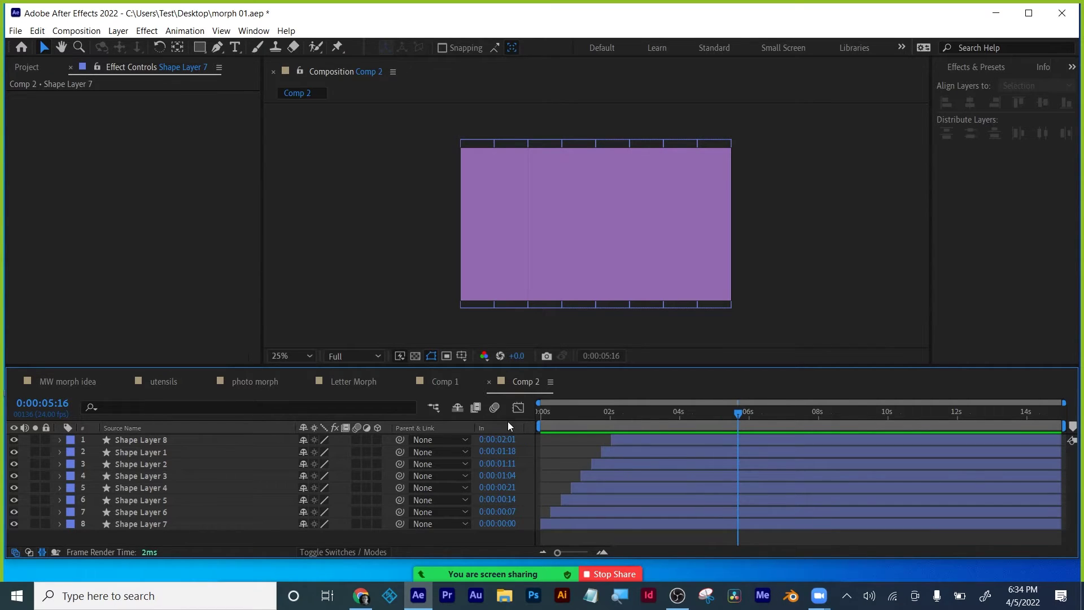
Step: Pre-compose all eight shape layers into a composition named sequence 01, moving all attributes into it
click(121, 520)
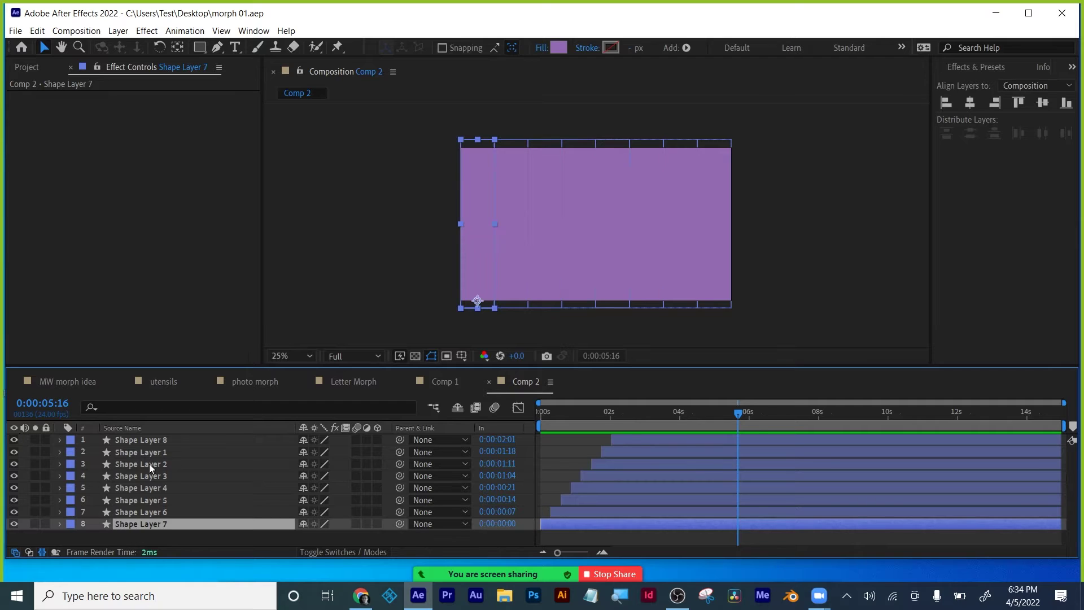
shift+click(148, 441)
right_click(148, 439)
click(234, 373)
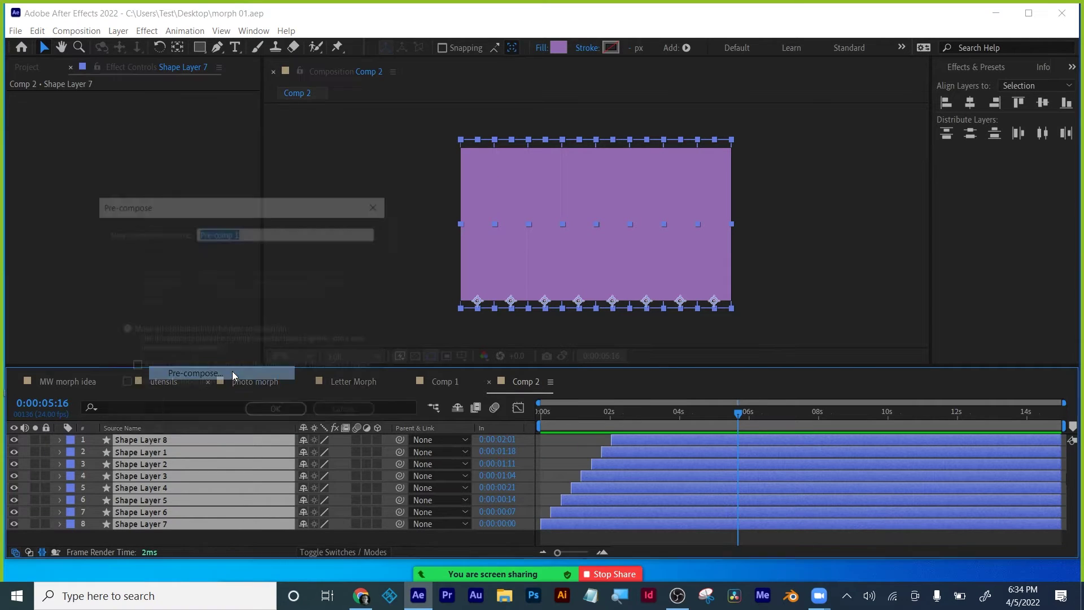
text(sequence 01)
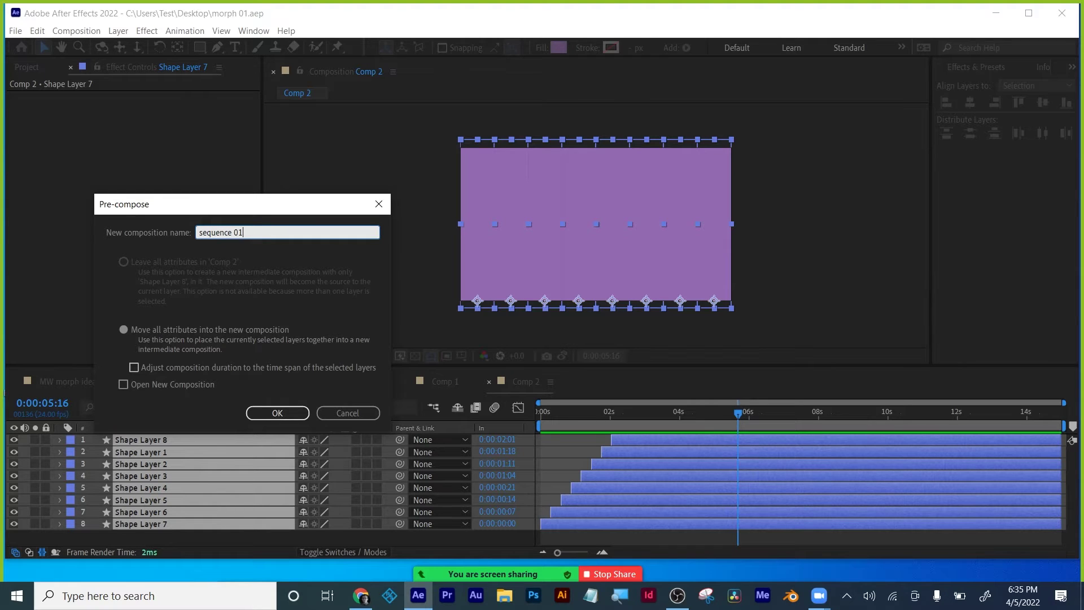
click(124, 332)
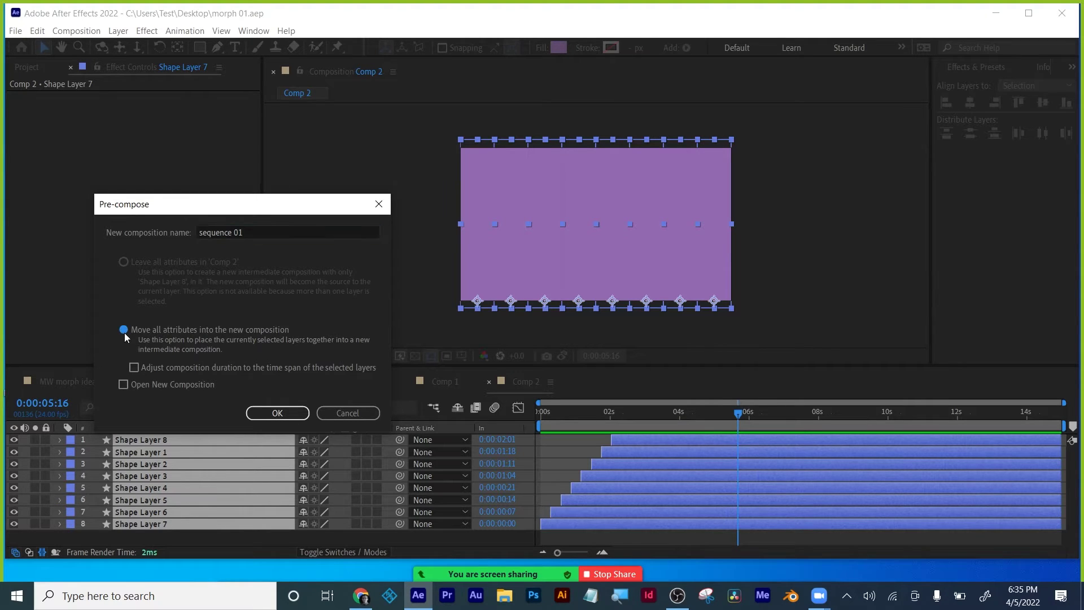
click(277, 413)
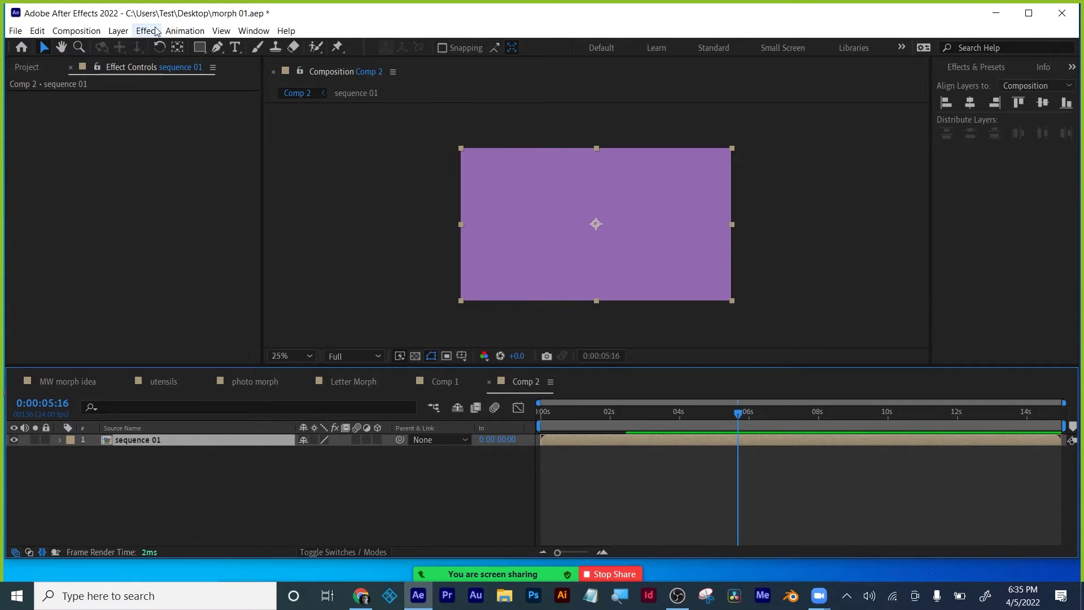
Step: Apply the Fill effect to the sequence 01 layer and set its color to light blue (00B8FF)
click(221, 31)
click(979, 66)
click(960, 85)
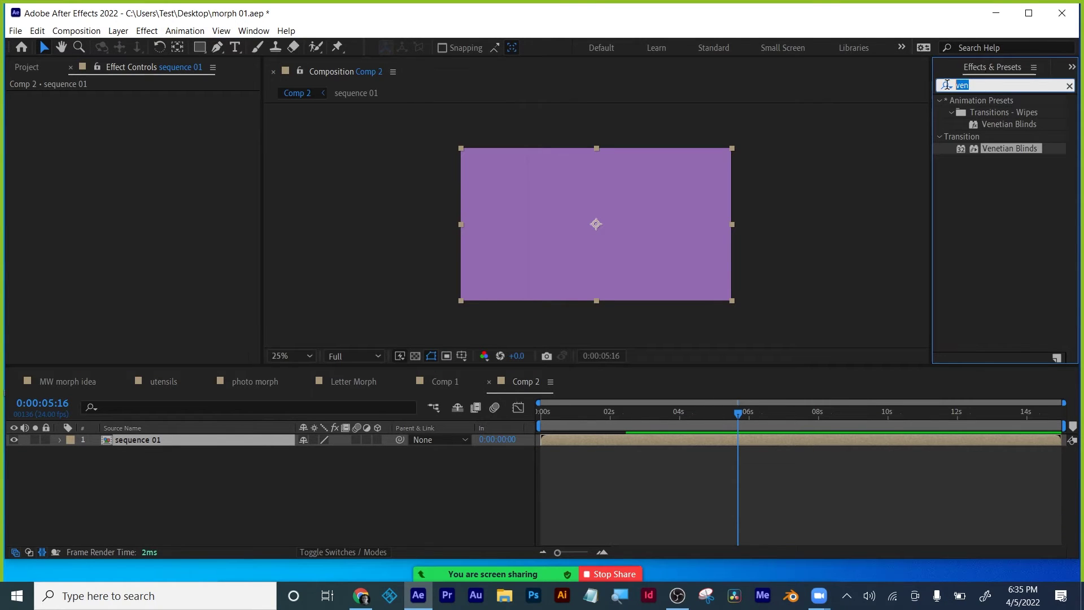
text(fill)
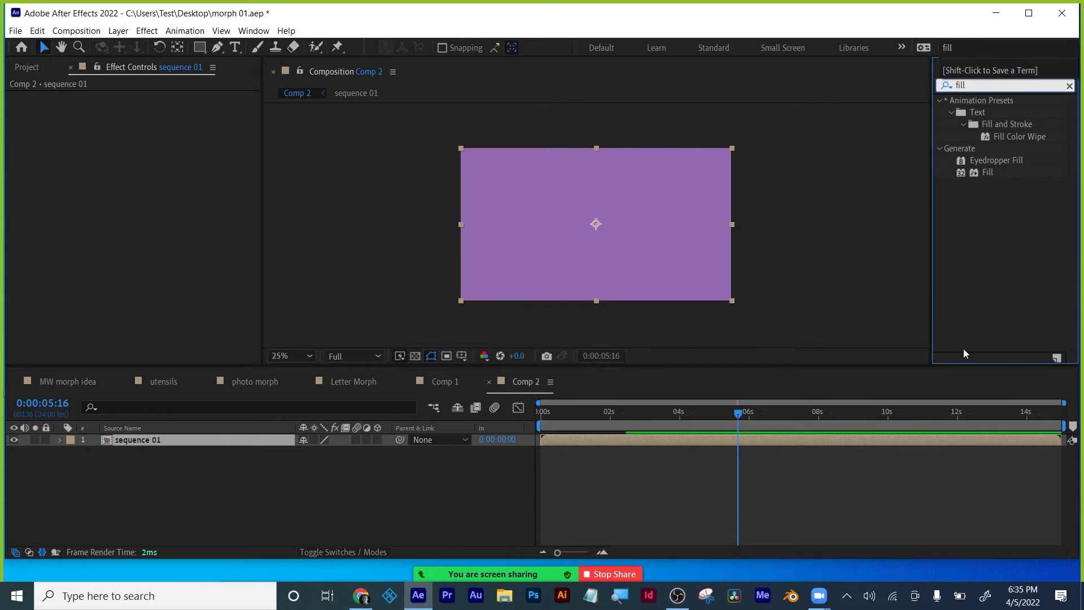
drag(987, 173, 694, 440)
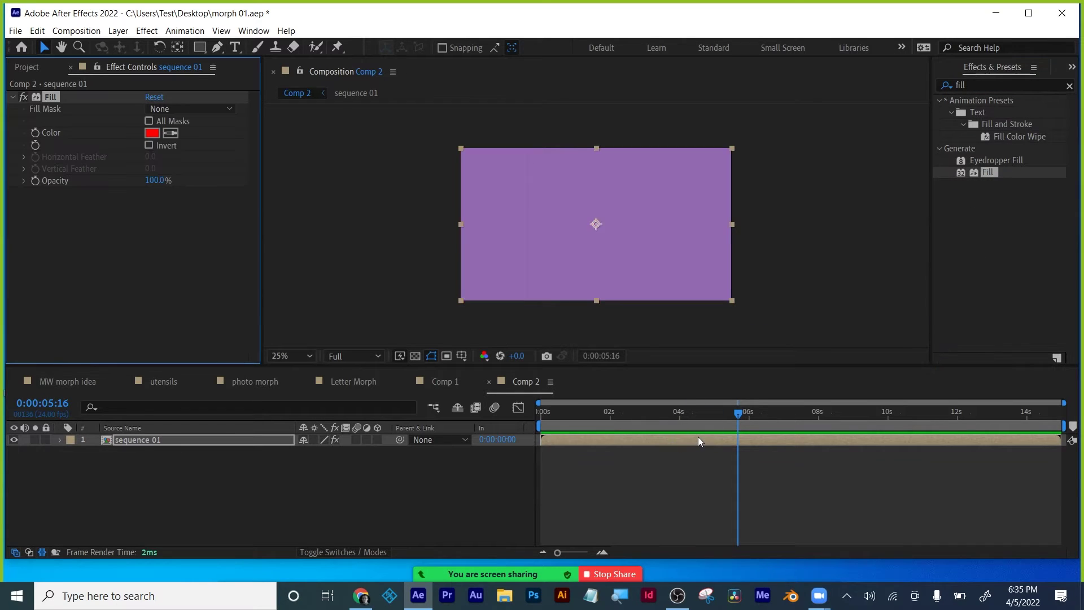
click(152, 133)
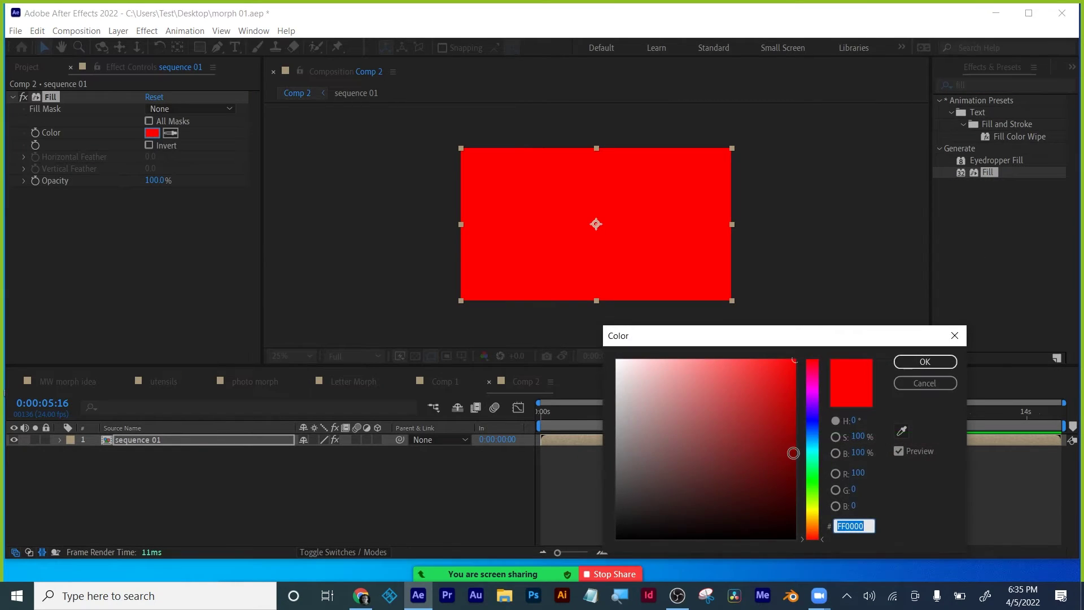
click(815, 442)
click(925, 361)
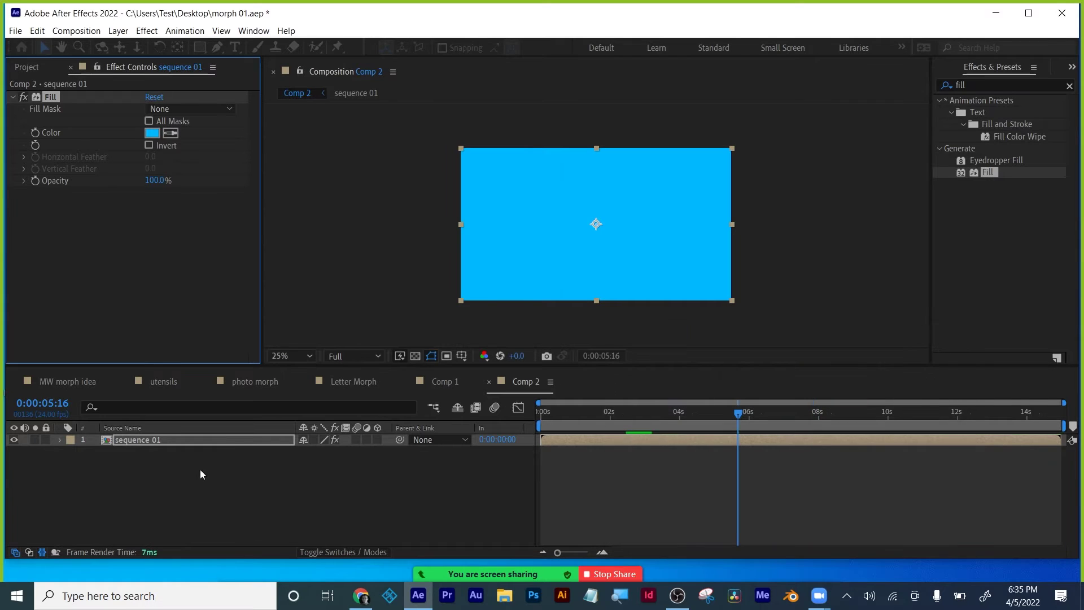
Step: Duplicate the sequence 01 layer and move the copy's start to 0:00:00:02
click(148, 441)
key(ctrl+d)
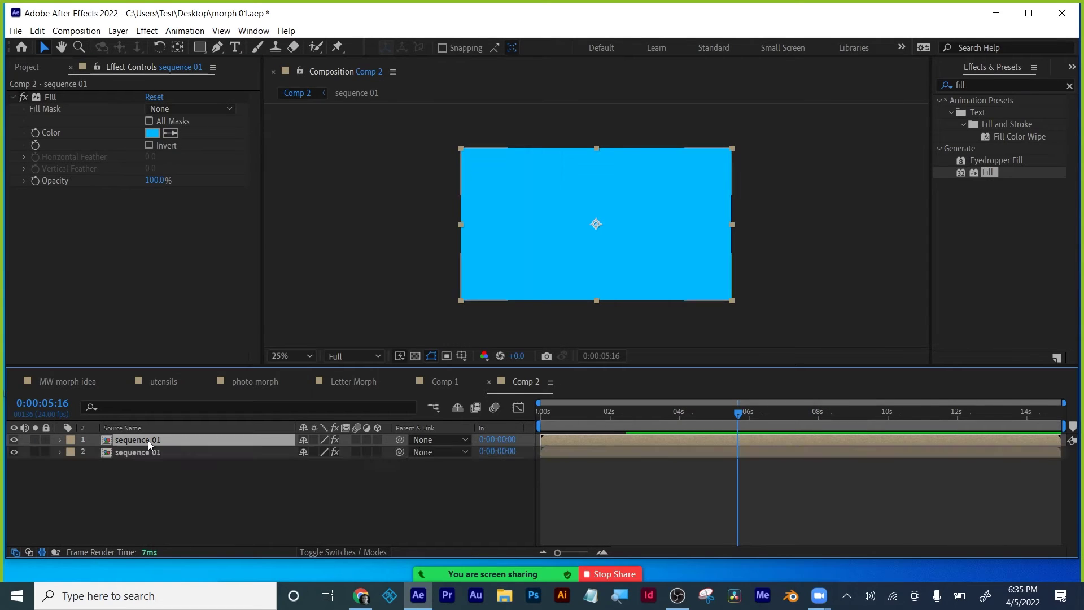
click(544, 413)
drag(536, 415, 532, 415)
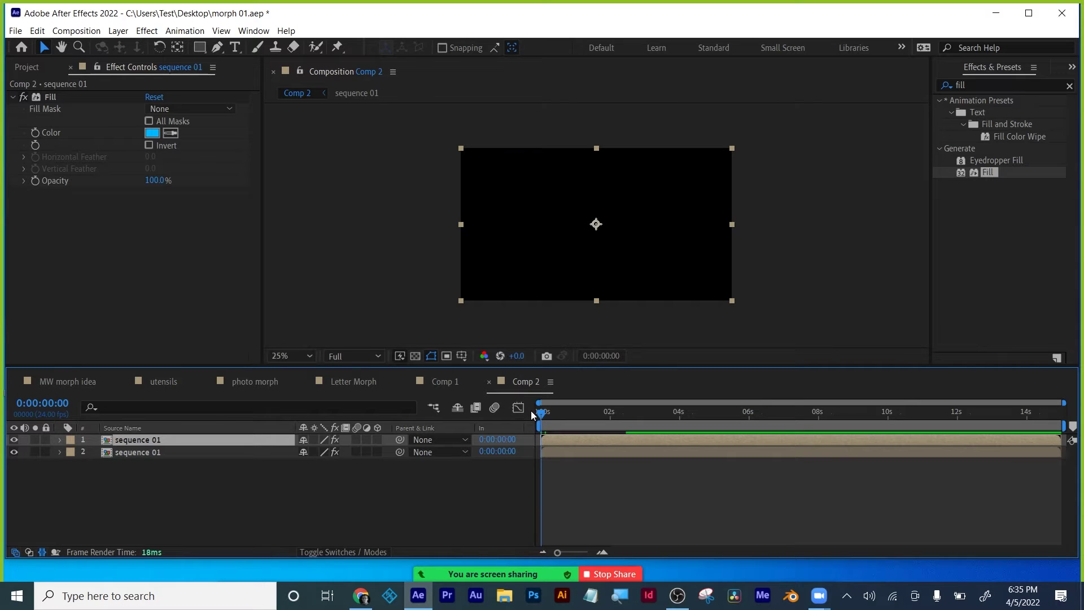
key(End)
key(Return)
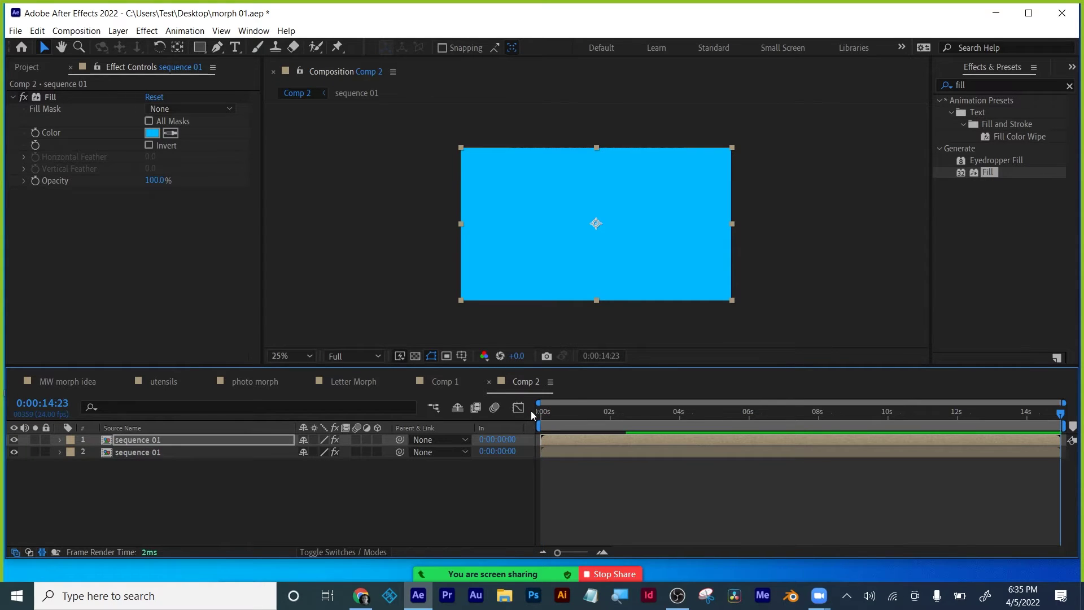
key(space)
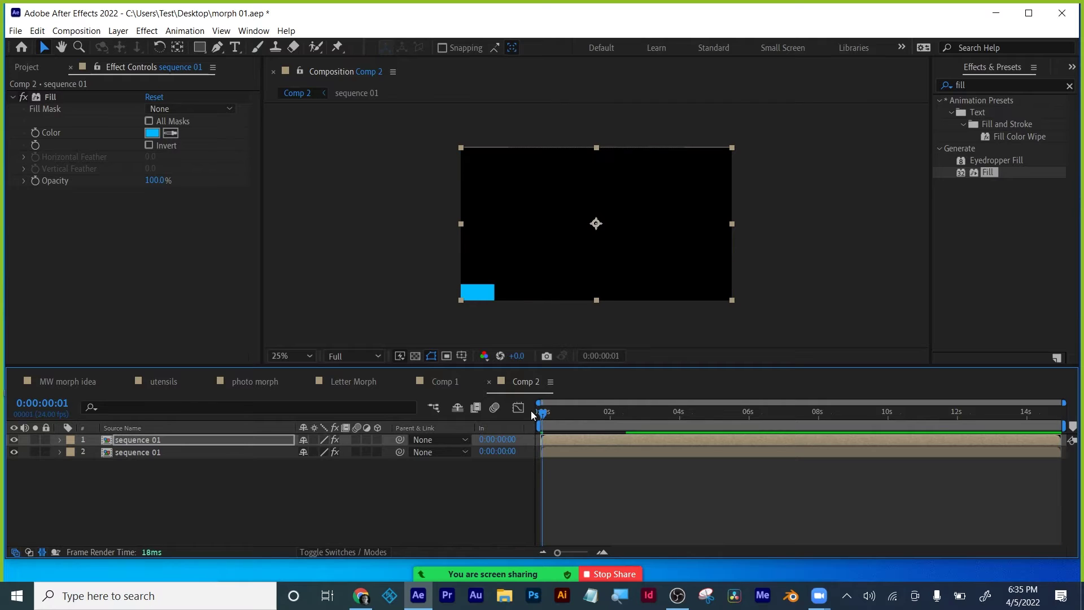
key(Page_Up)
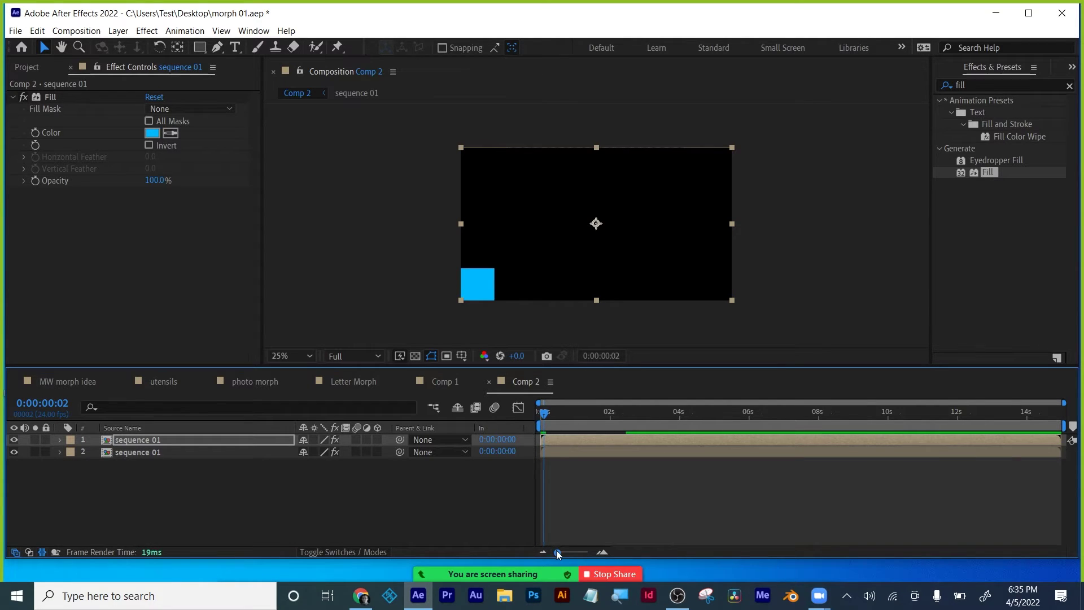
drag(557, 552, 567, 554)
drag(557, 438, 567, 439)
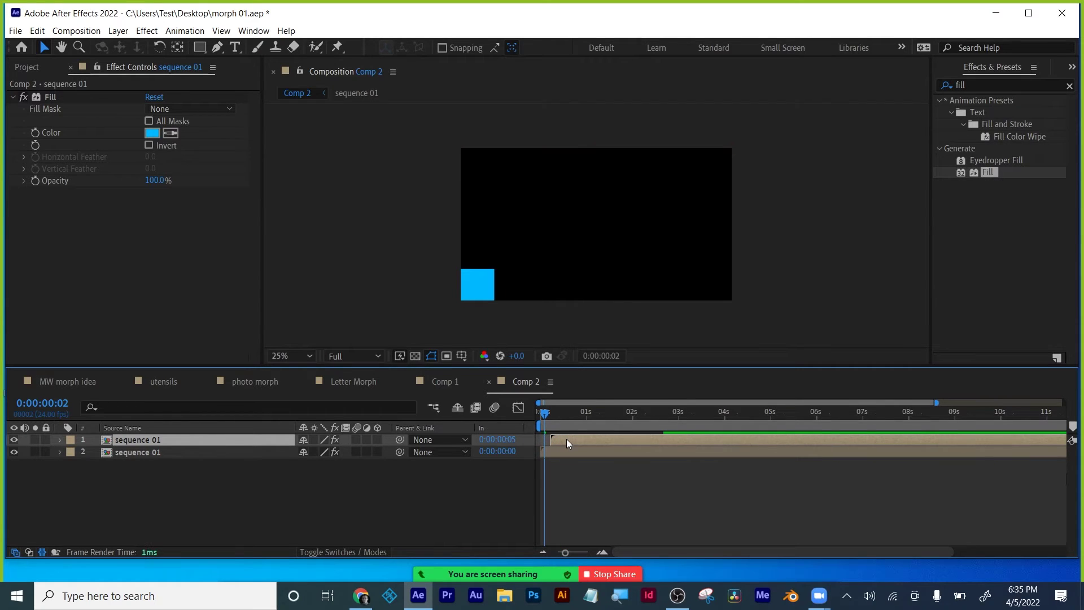
key(bracketleft)
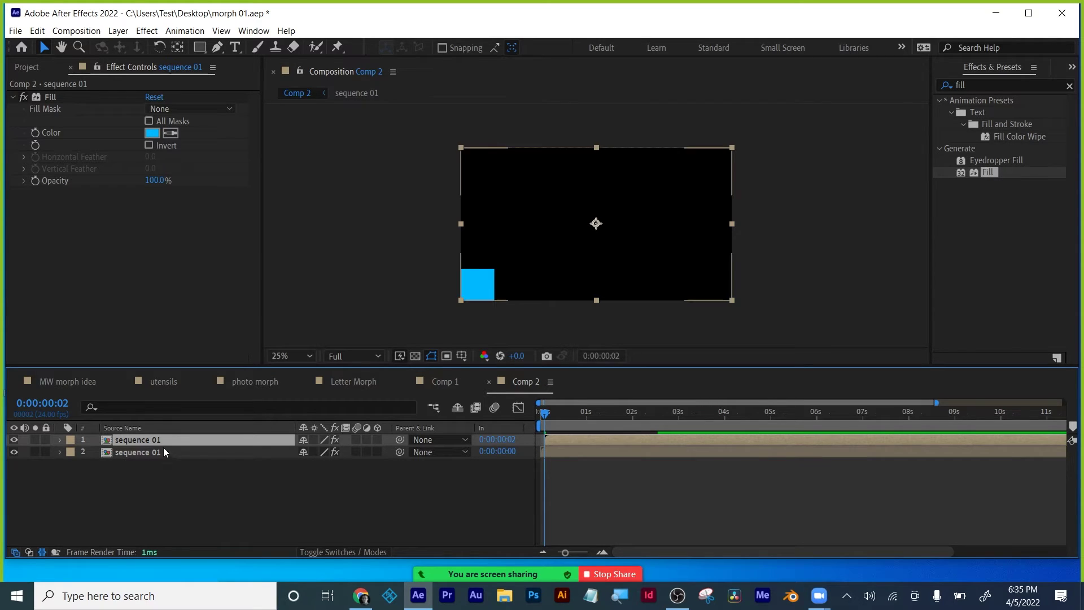
Step: Change the Fill color of the upper sequence 01 copy to dark blue (003BFF)
click(152, 133)
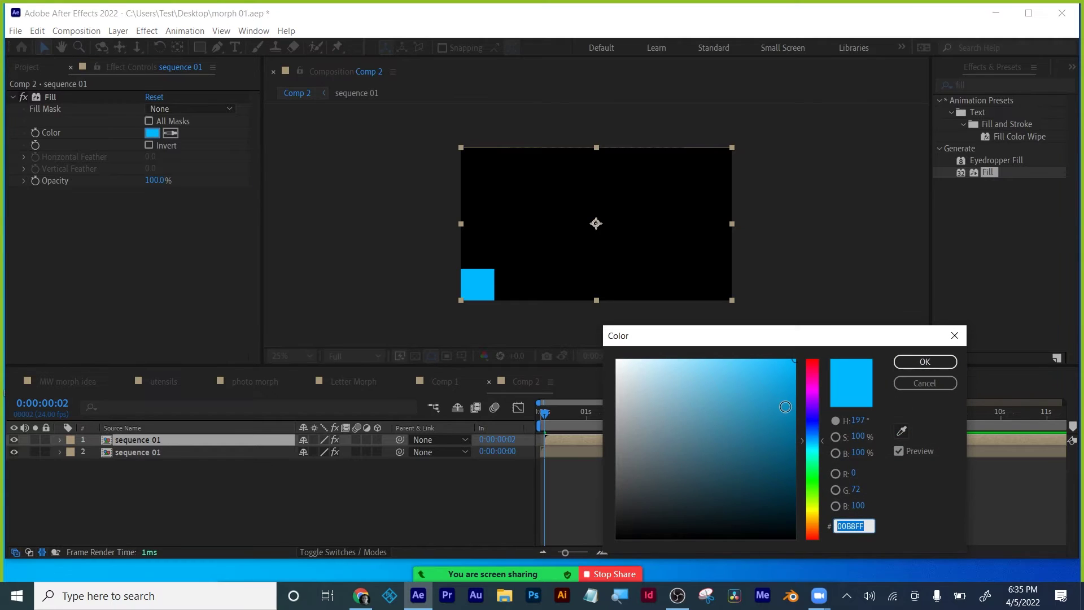
drag(817, 441, 824, 426)
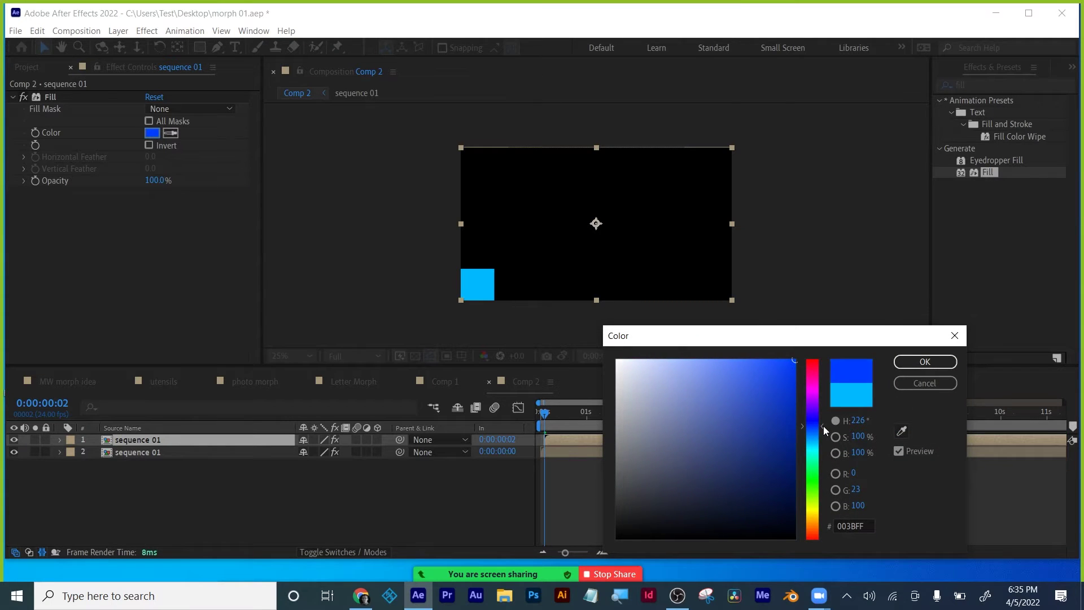
click(932, 363)
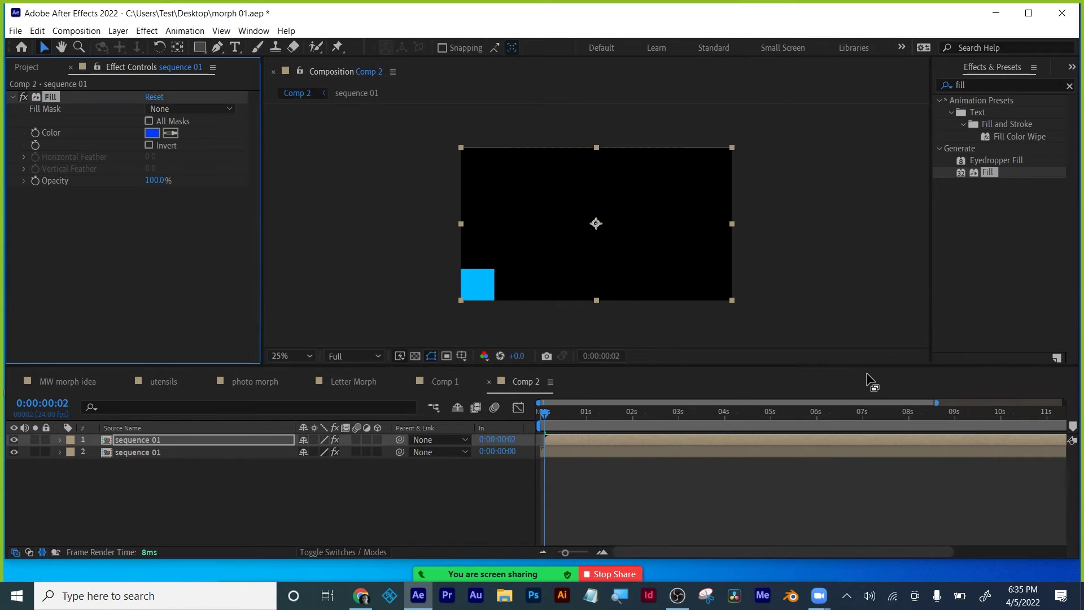
Step: Duplicate the dark blue sequence 01 layer and start the new copy at 0:00:00:04
key(Page_Down)
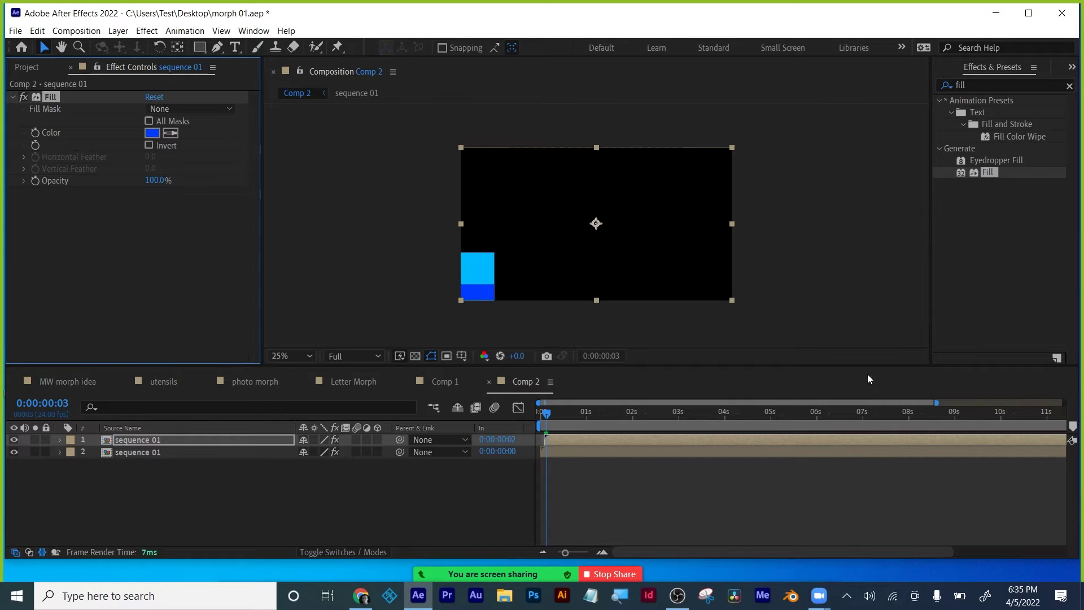
key(Page_Down)
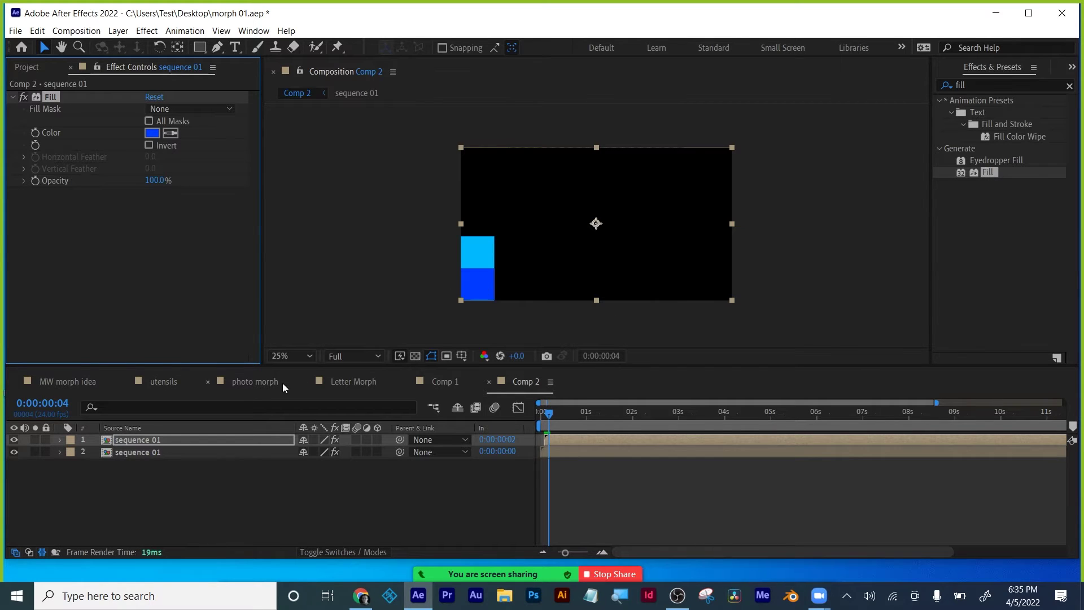
key(ctrl+d)
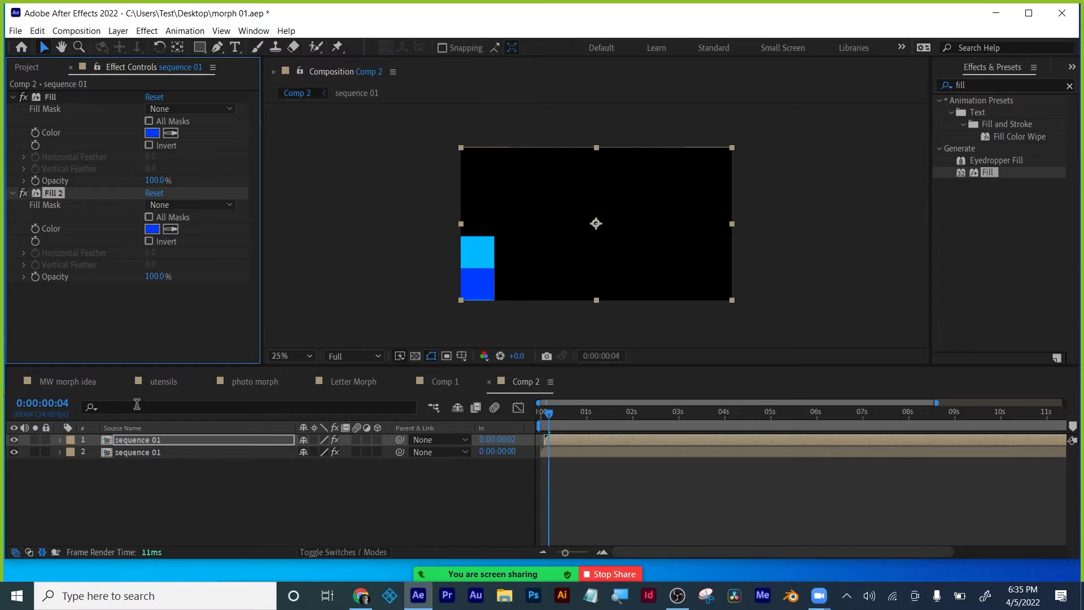
key(ctrl+z)
click(134, 438)
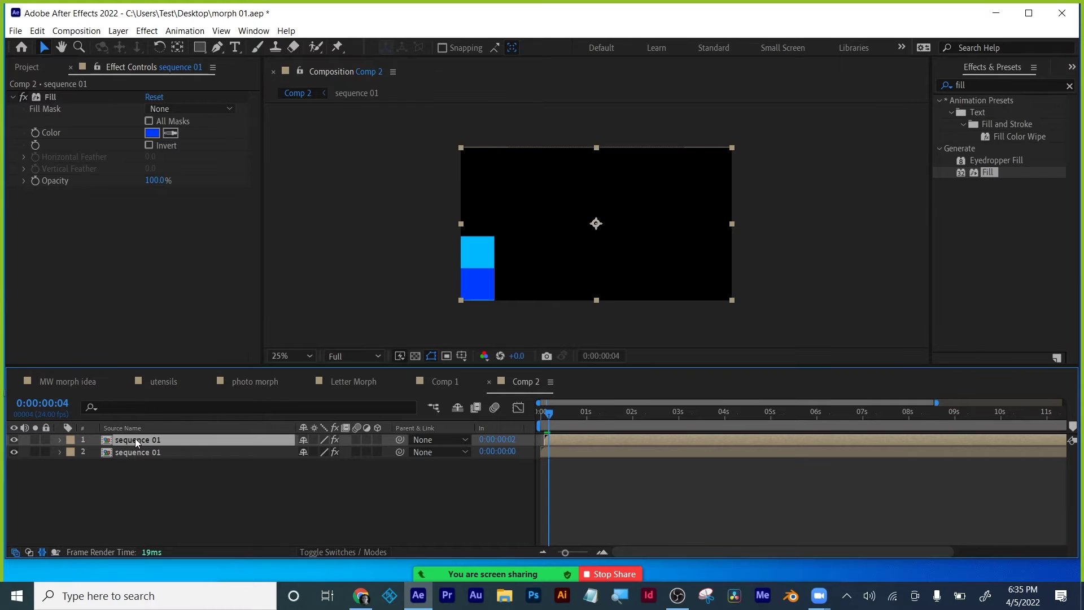
key(ctrl+d)
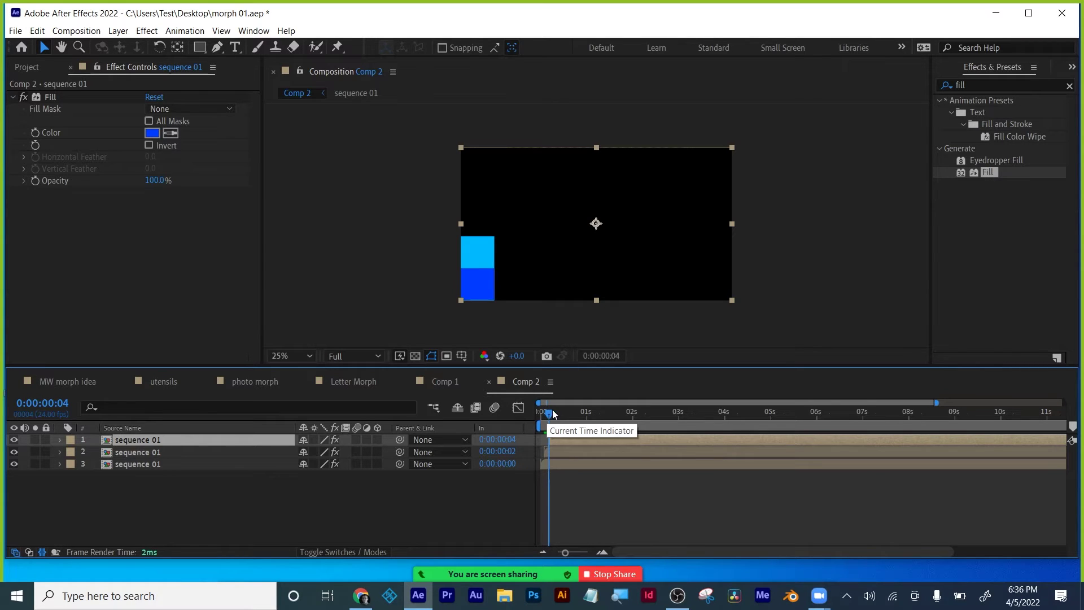
Step: Change the Fill color of the topmost sequence 01 copy to violet (6400FF) and return to the first frame
click(152, 132)
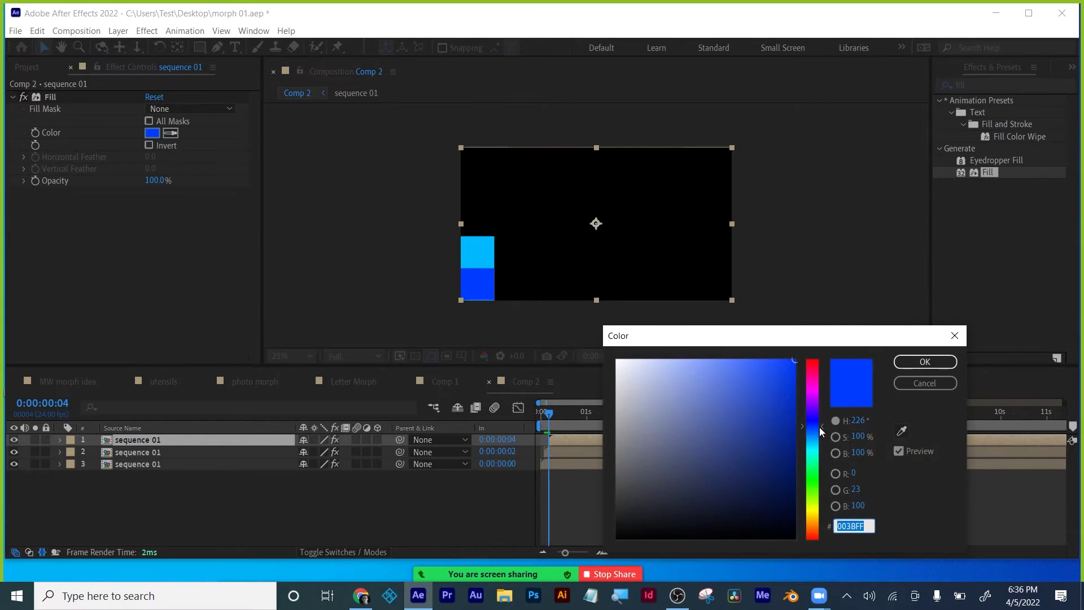
drag(822, 422, 825, 407)
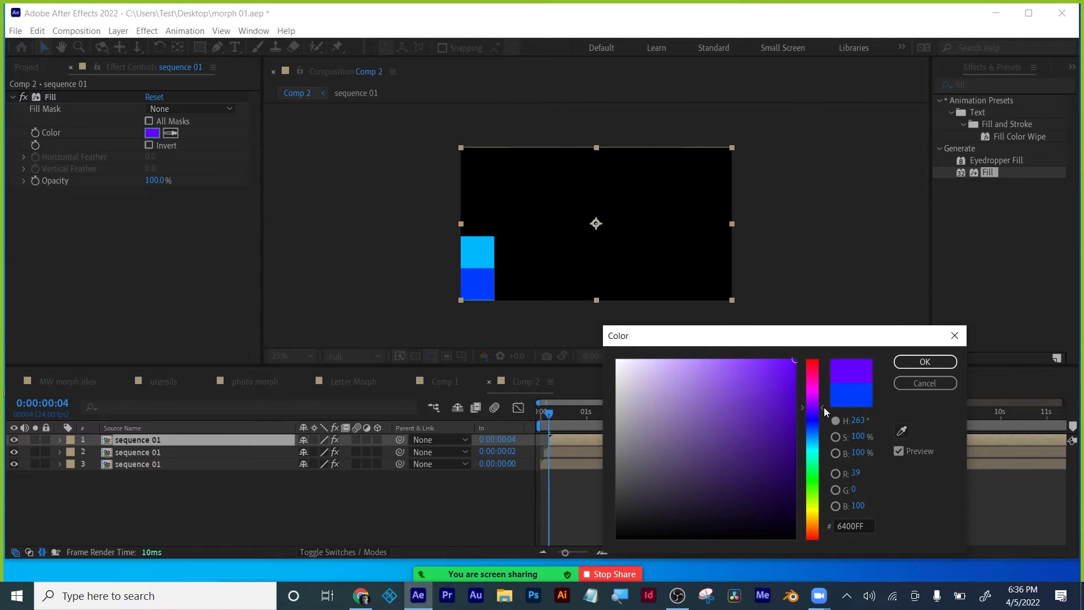
click(924, 362)
drag(548, 414, 533, 413)
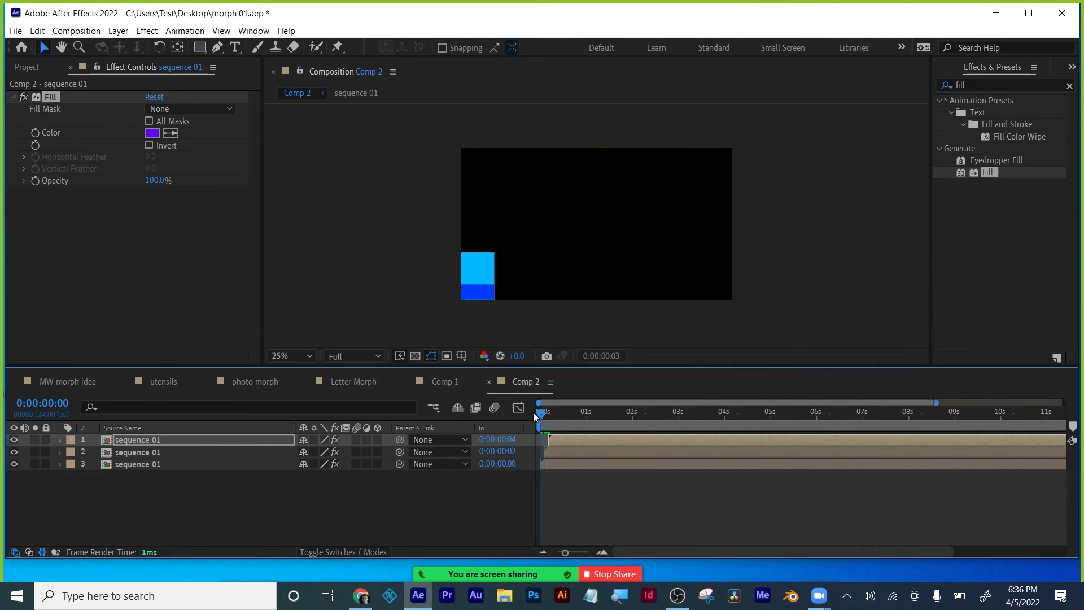
Step: Preview the wipe, and duplicate the violet sequence 01 layer with the copy starting at 0:00:00:06
key(space)
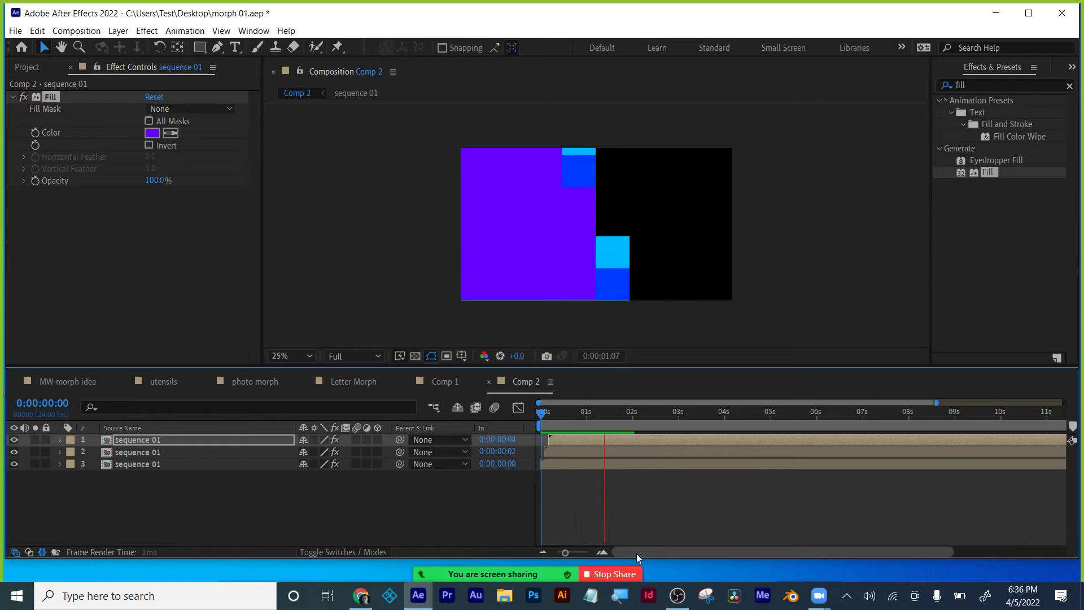
key(space)
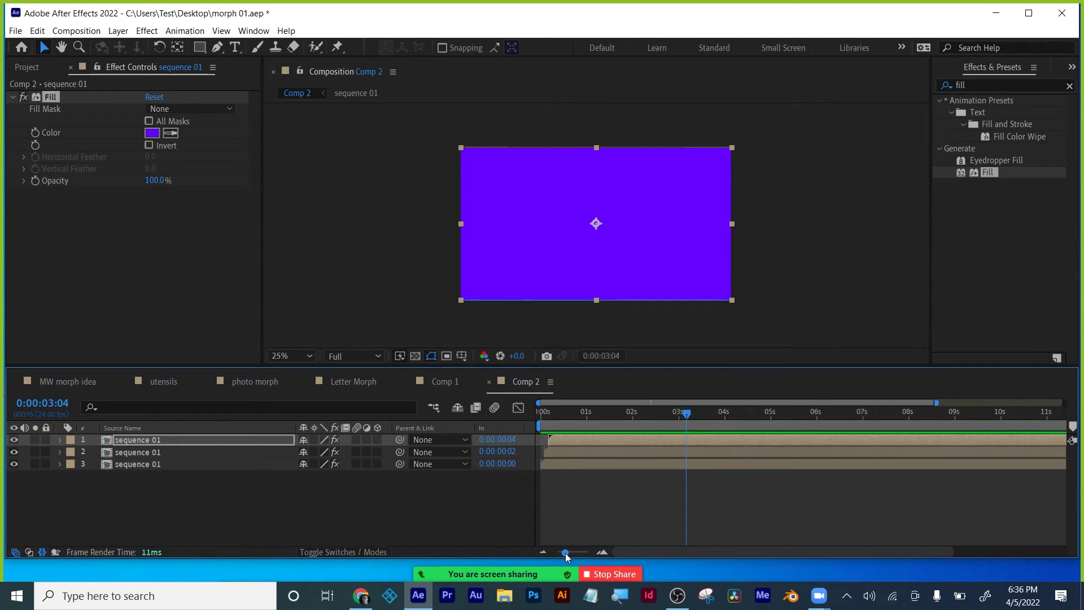
drag(567, 554, 575, 552)
click(554, 415)
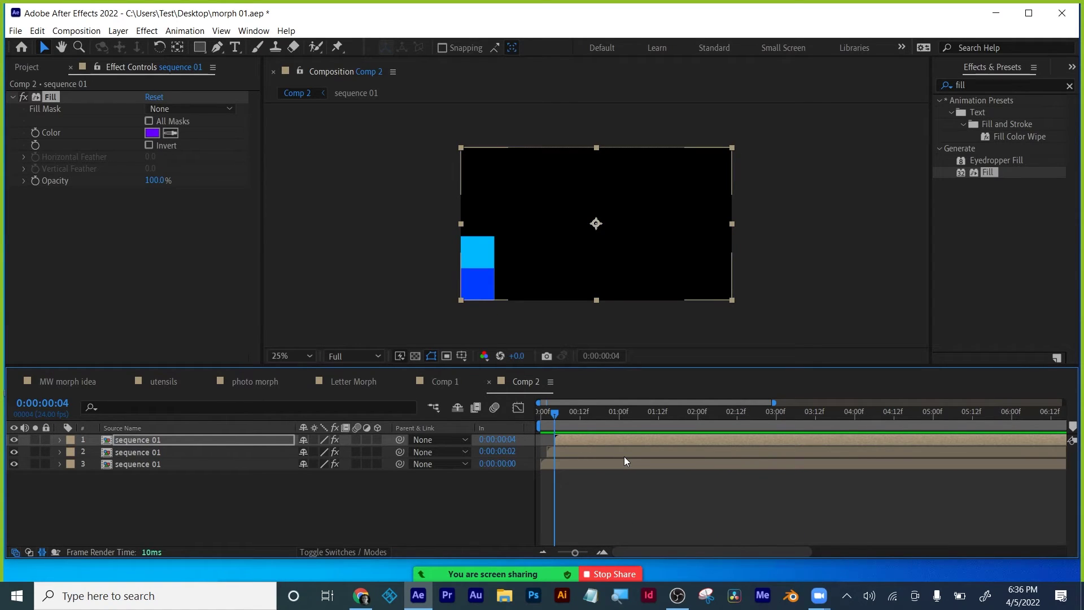
key(Page_Down)
key(Page_Down)
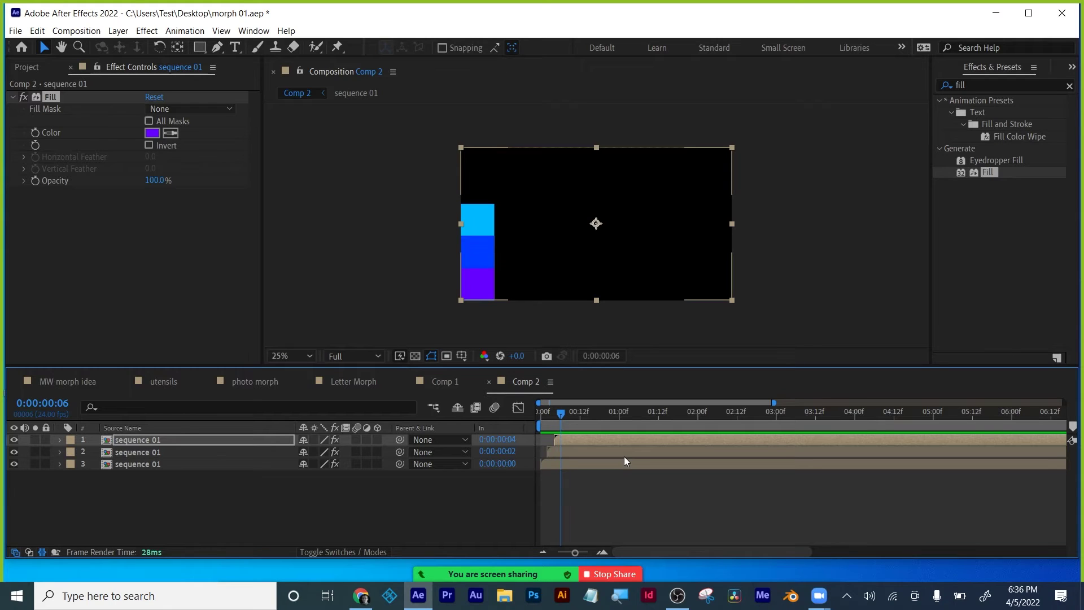
click(151, 441)
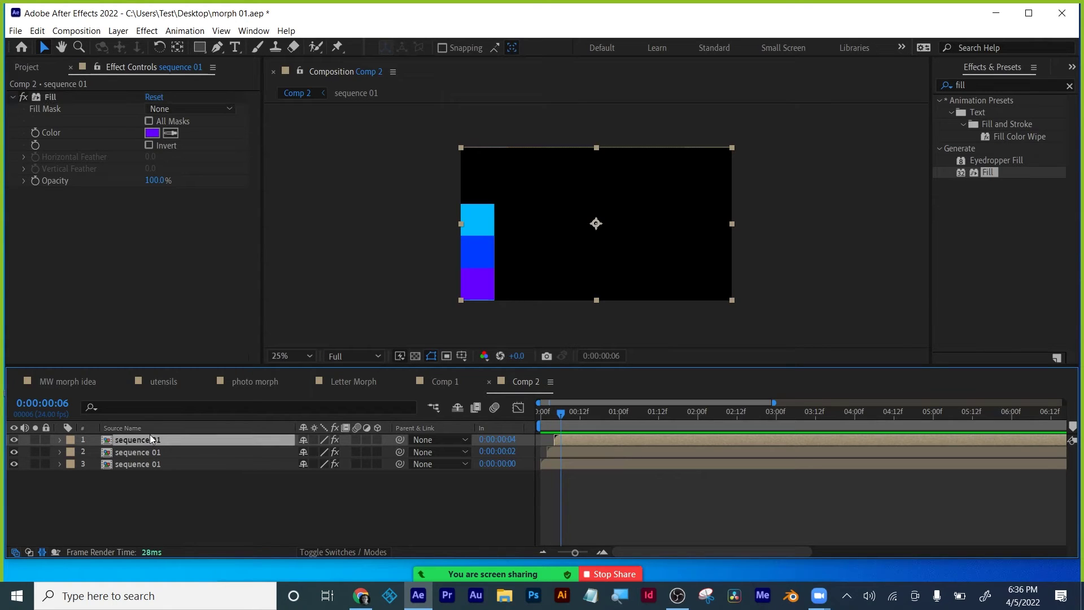
key(ctrl+d)
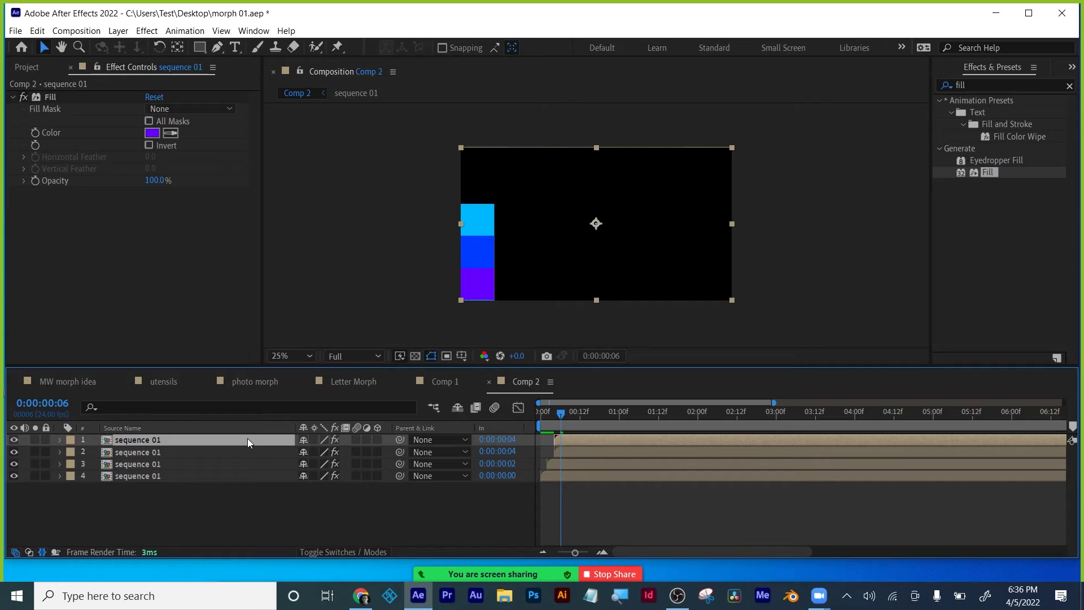
key(bracketleft)
Step: Change the Fill color of the topmost sequence 01 copy to lime (CAFF00) and check the wipe by scrubbing
click(152, 133)
click(814, 502)
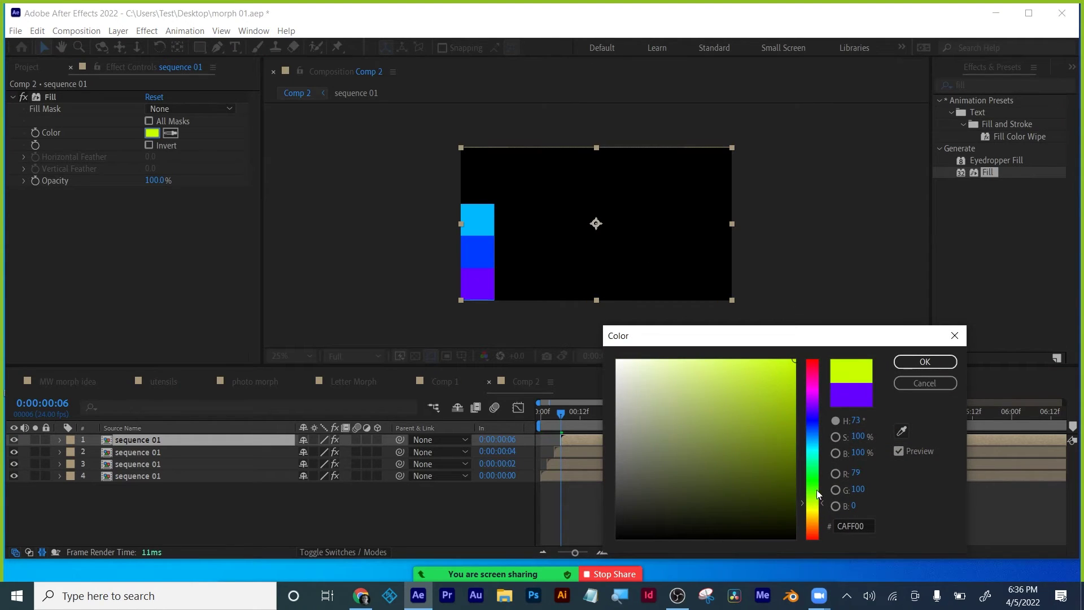
click(923, 362)
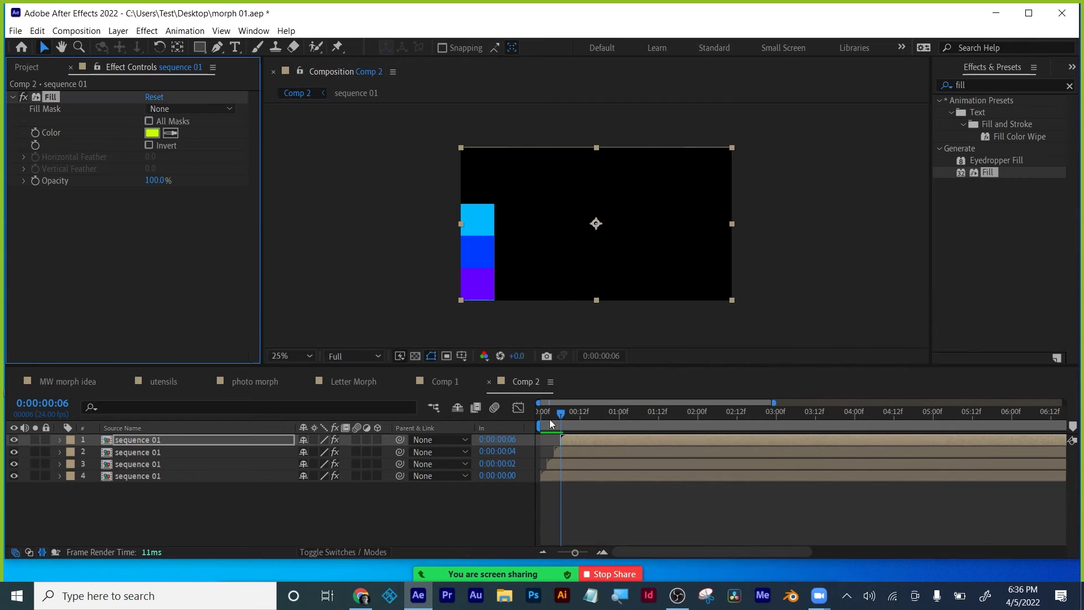
drag(562, 415, 649, 414)
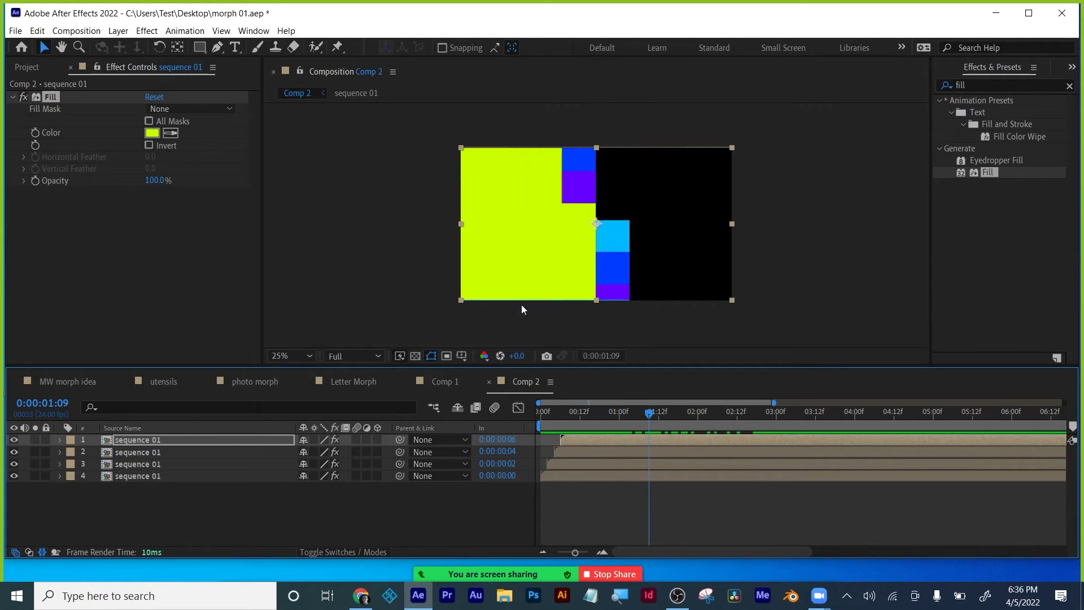
Step: Open the sequence 01 composition and give all eight shape layers a solid-color stroke
double_click(140, 472)
key(ctrl+a)
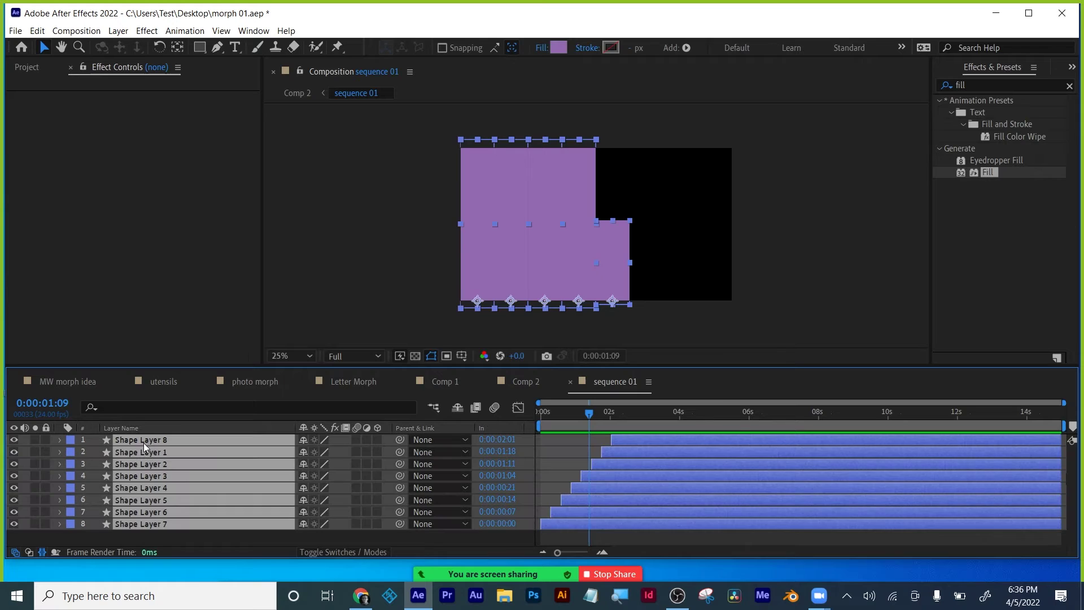
click(588, 48)
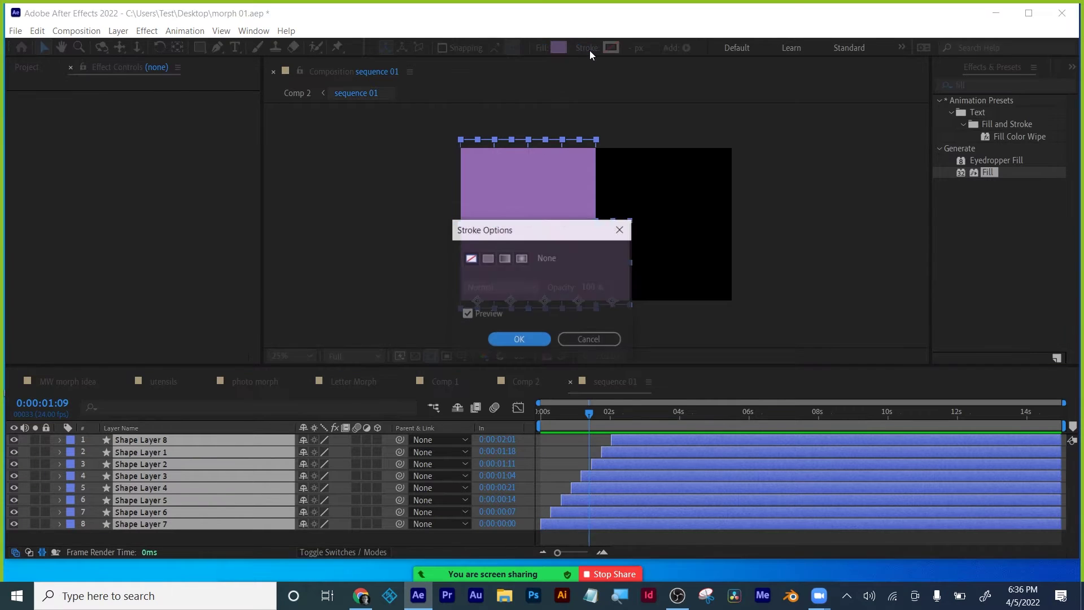
click(488, 258)
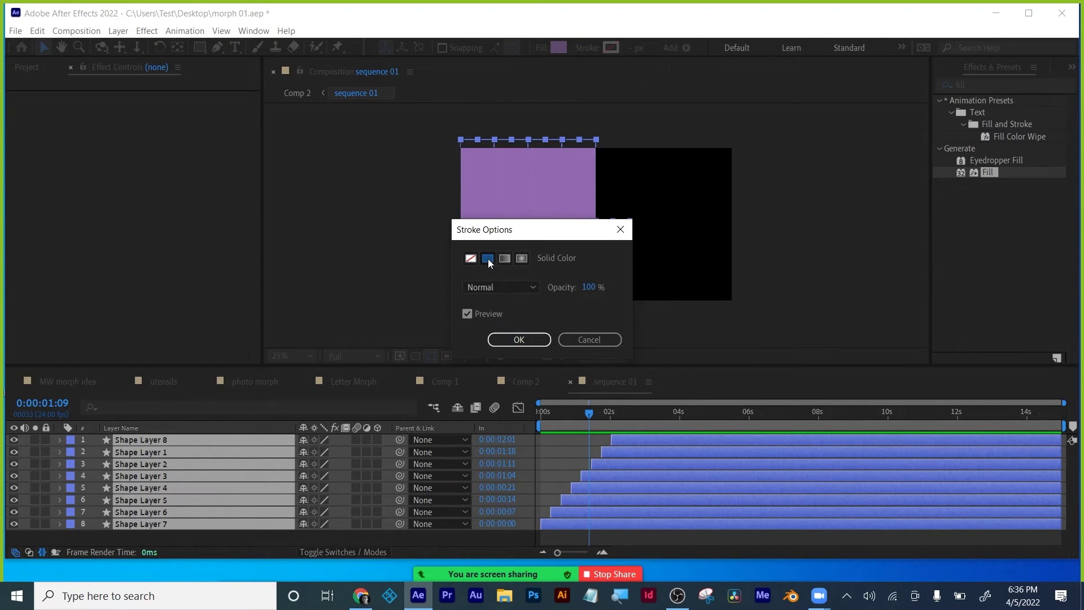
click(519, 340)
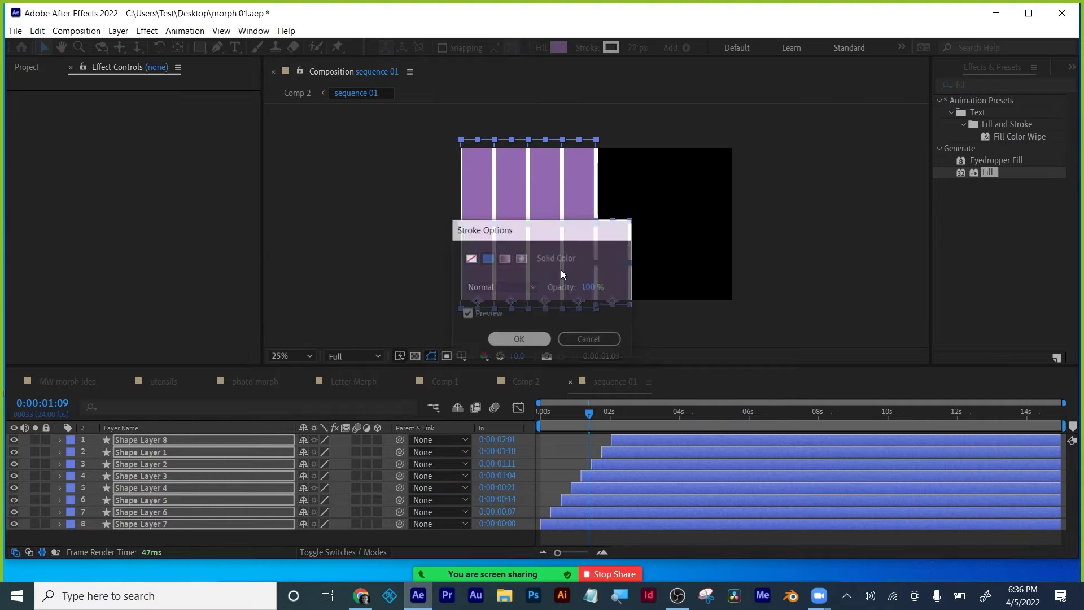
Step: Match the stroke color of all the bars to their purple fill (936AB0) and close sequence 01 to return to Comp 2
click(611, 48)
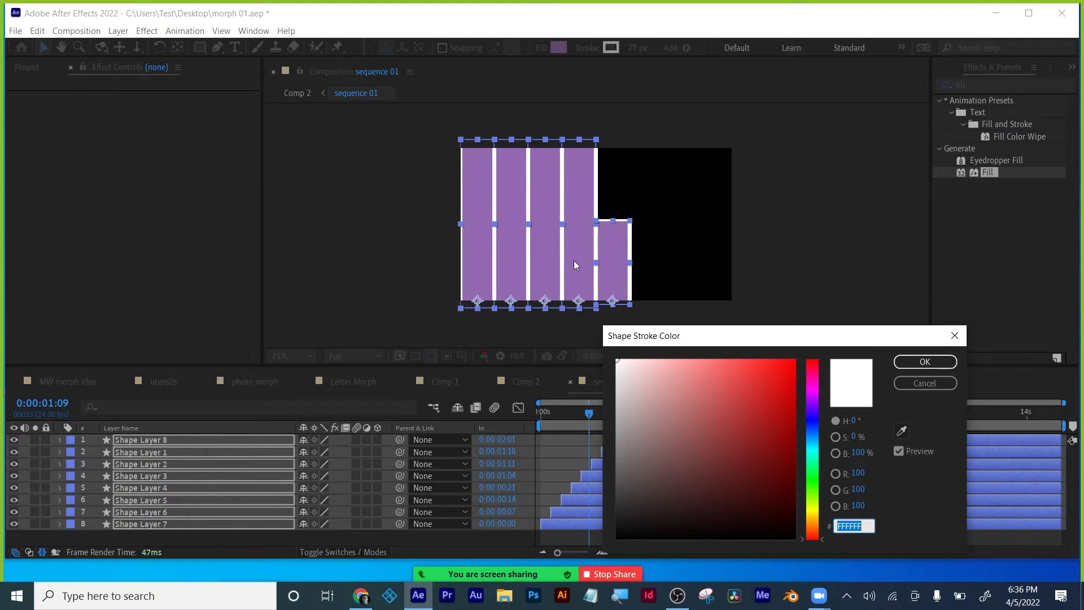
click(902, 431)
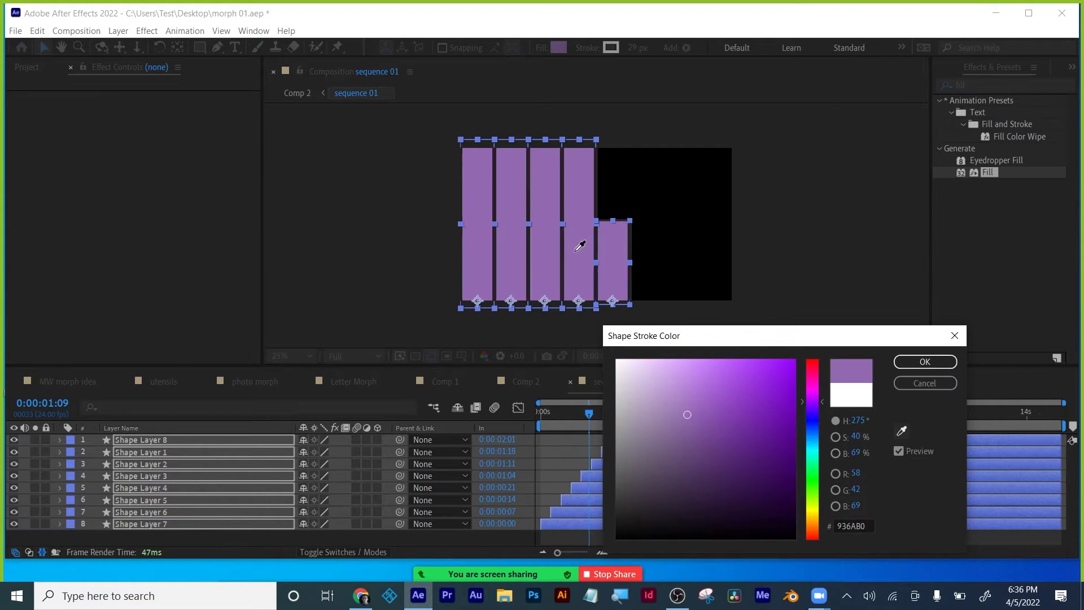
click(612, 263)
click(925, 361)
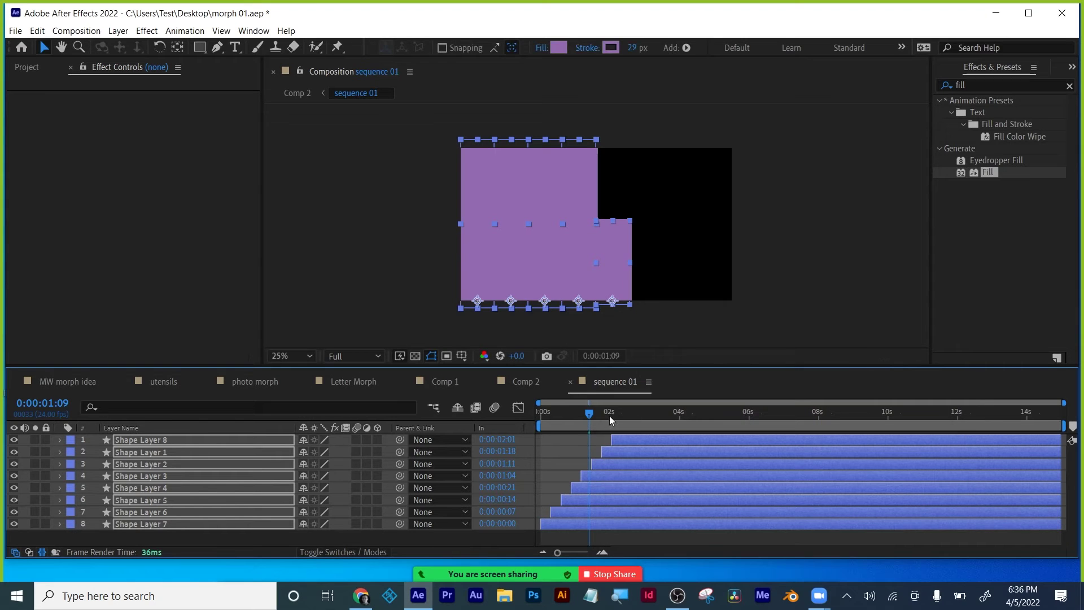
drag(611, 416, 741, 414)
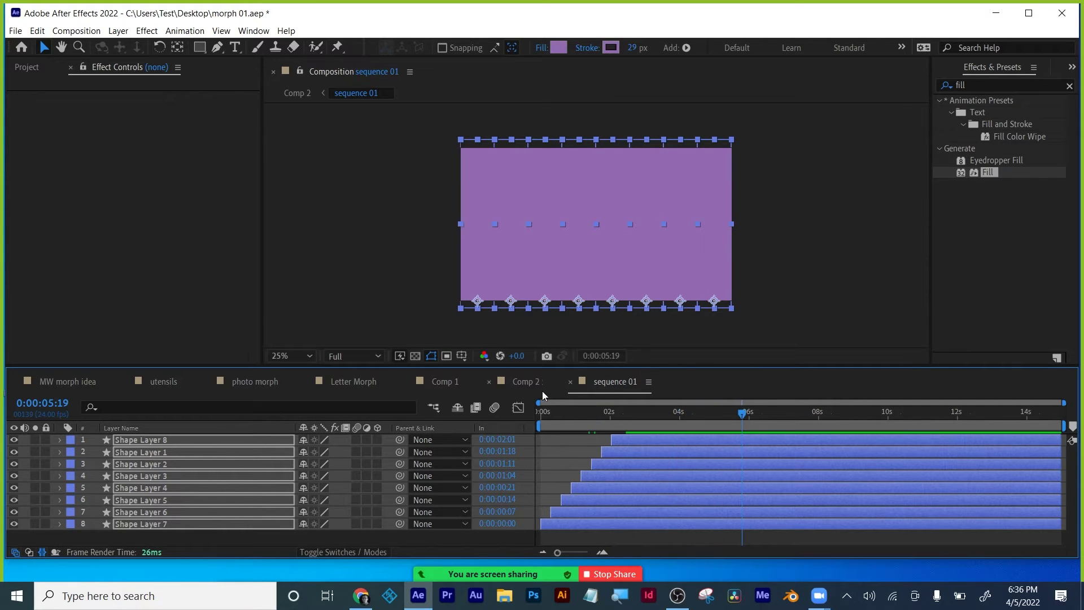
click(570, 382)
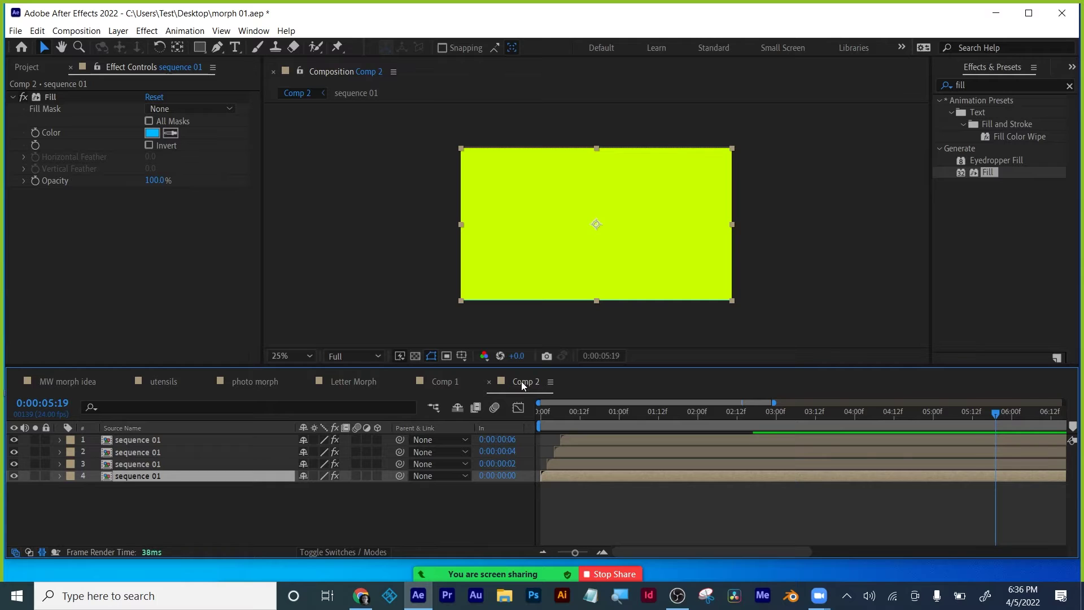
Step: Return to the first frame of Comp 2 and save the project
drag(557, 411, 535, 424)
click(125, 500)
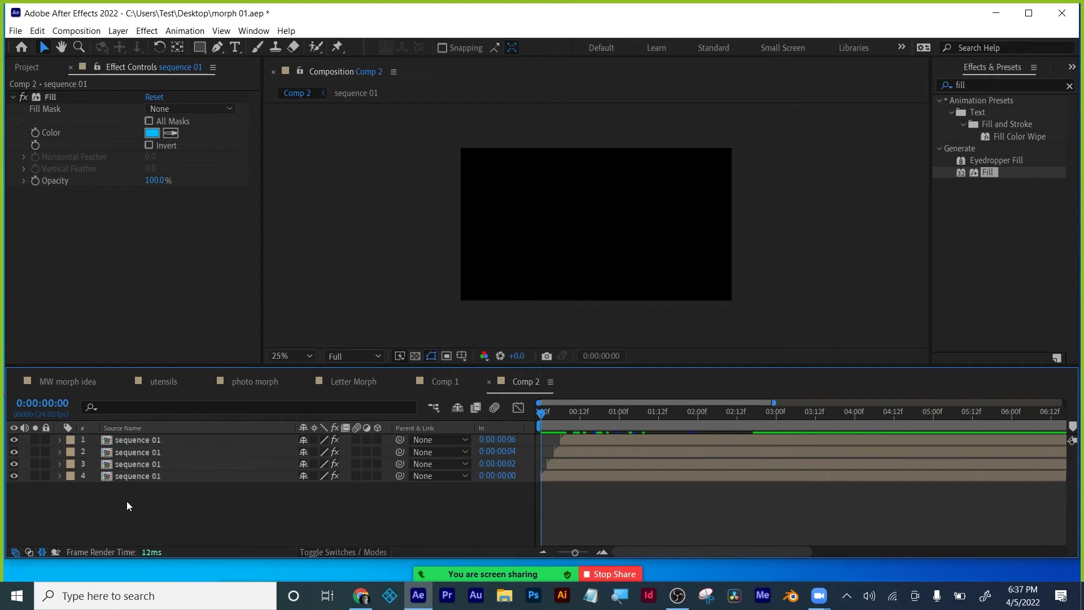
key(ctrl+s)
Step: Rename the topmost lime sequence 01 layer to Matte
click(148, 438)
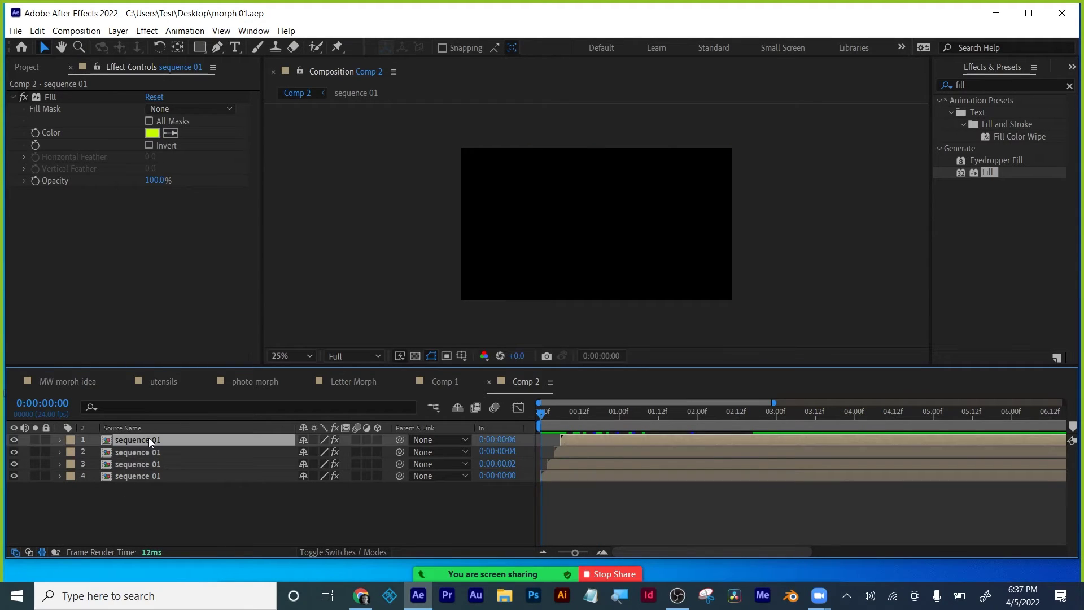
right_click(148, 438)
click(181, 417)
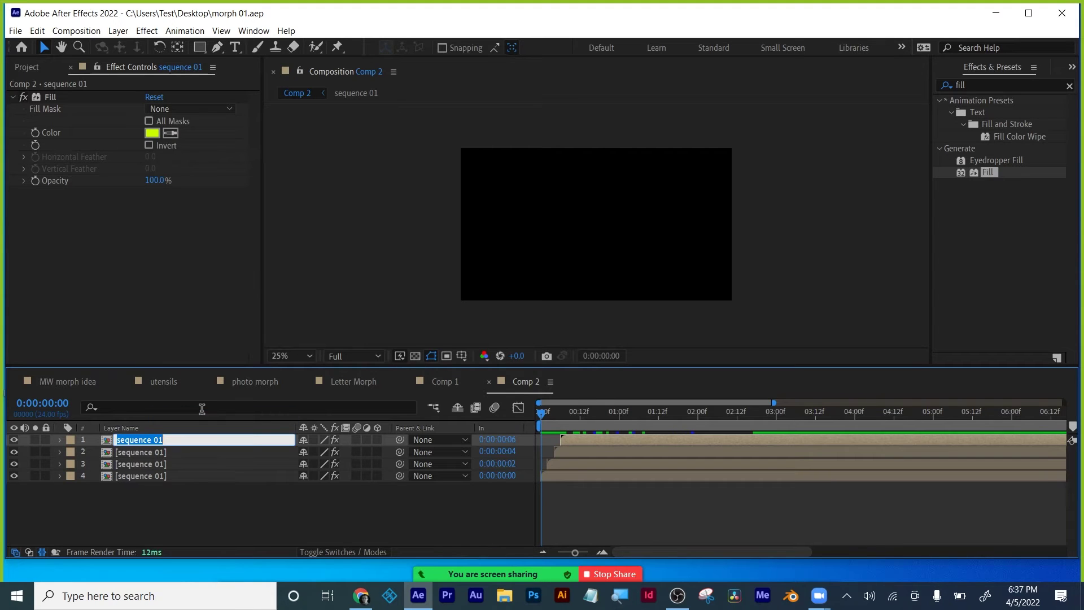
text(Matte)
key(Return)
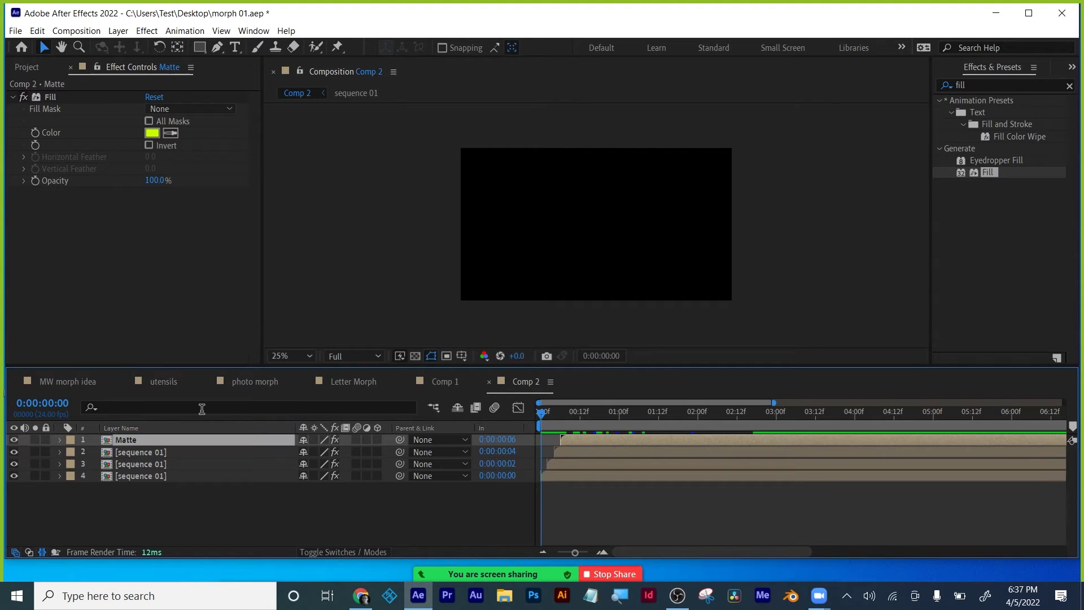
click(141, 523)
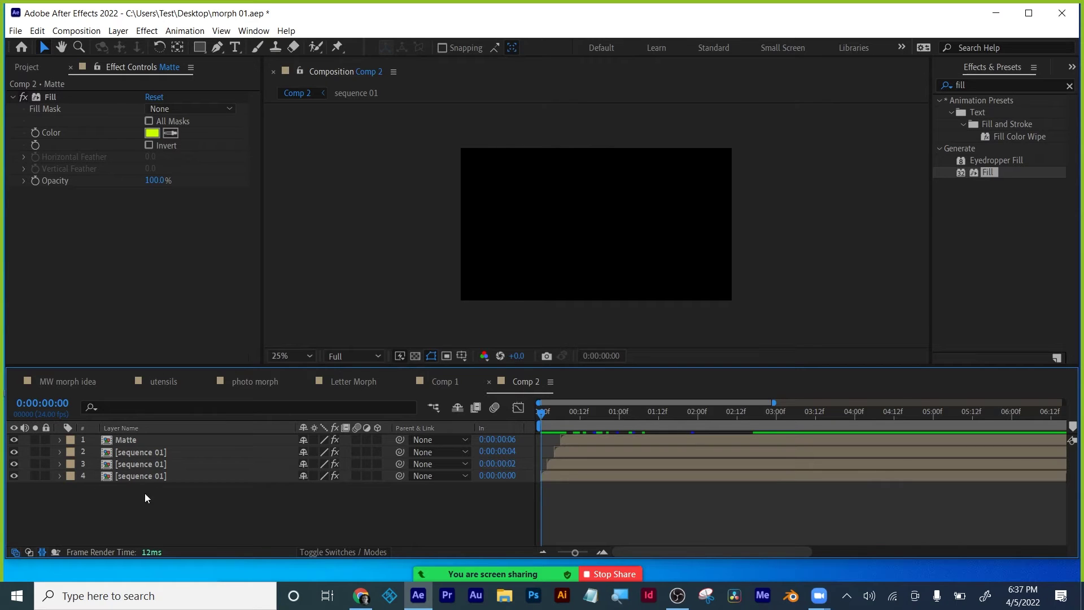
Step: Pre-compose the three sequence 01 layers below Matte into a composition named animation
click(142, 452)
shift+click(141, 476)
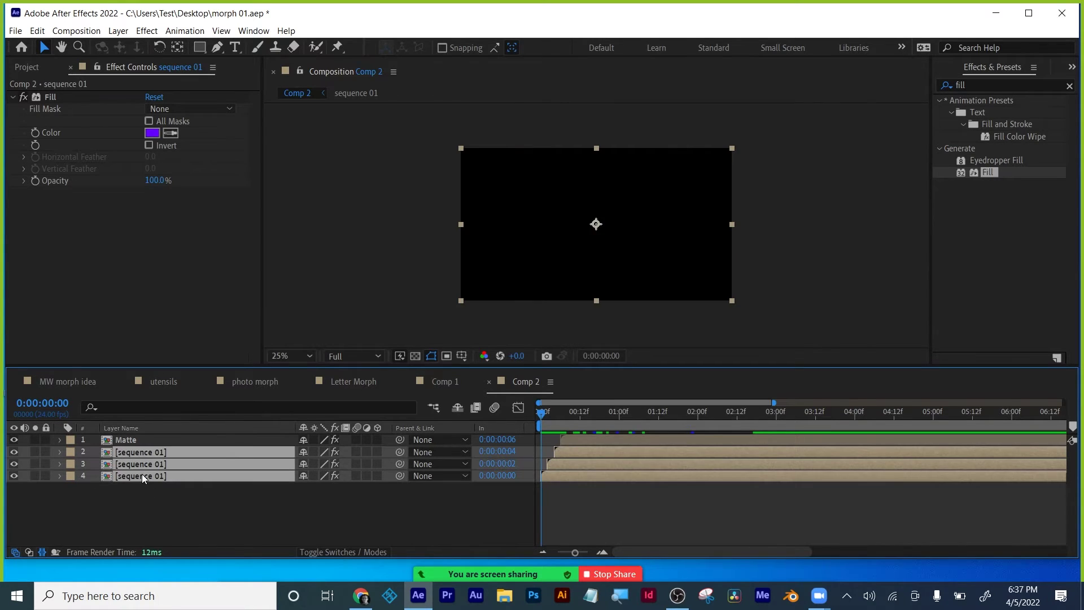
right_click(141, 473)
click(185, 402)
text(an)
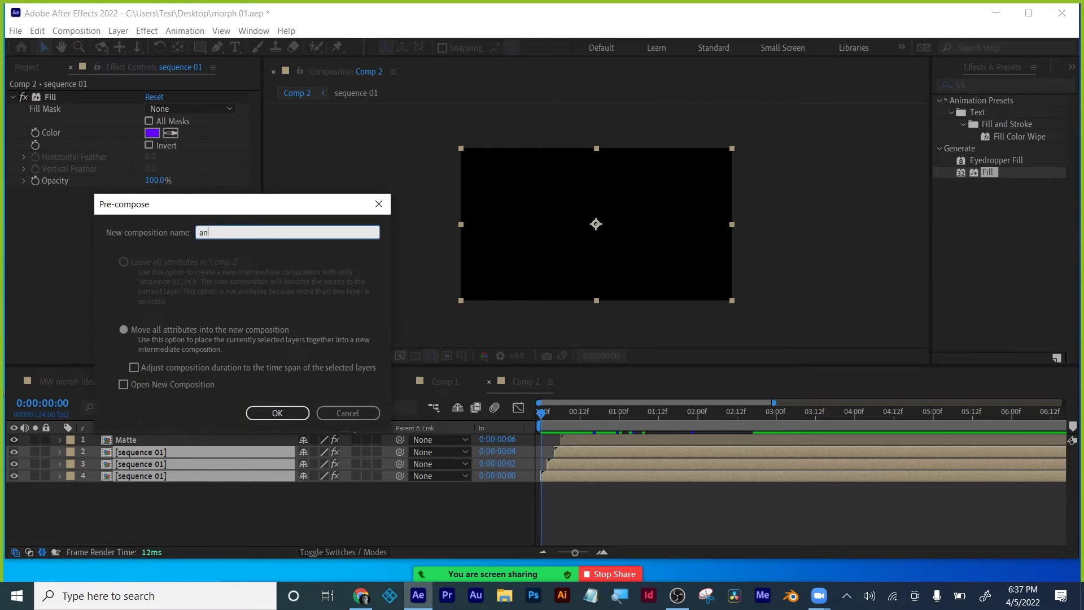
text(imation)
key(Return)
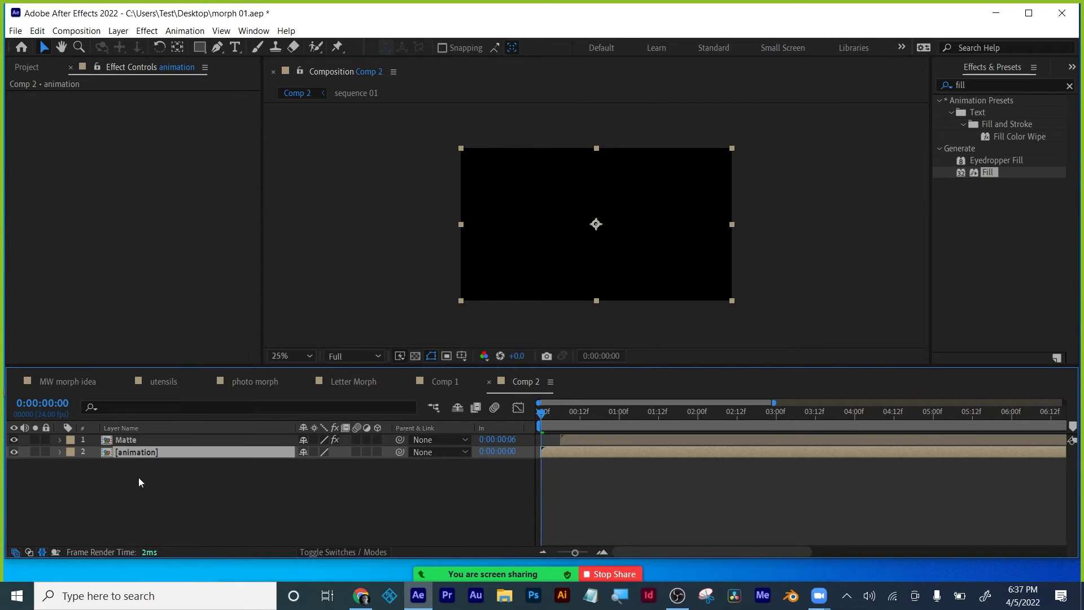
click(135, 511)
Step: Save the project and create a new composition named scene 01
click(24, 66)
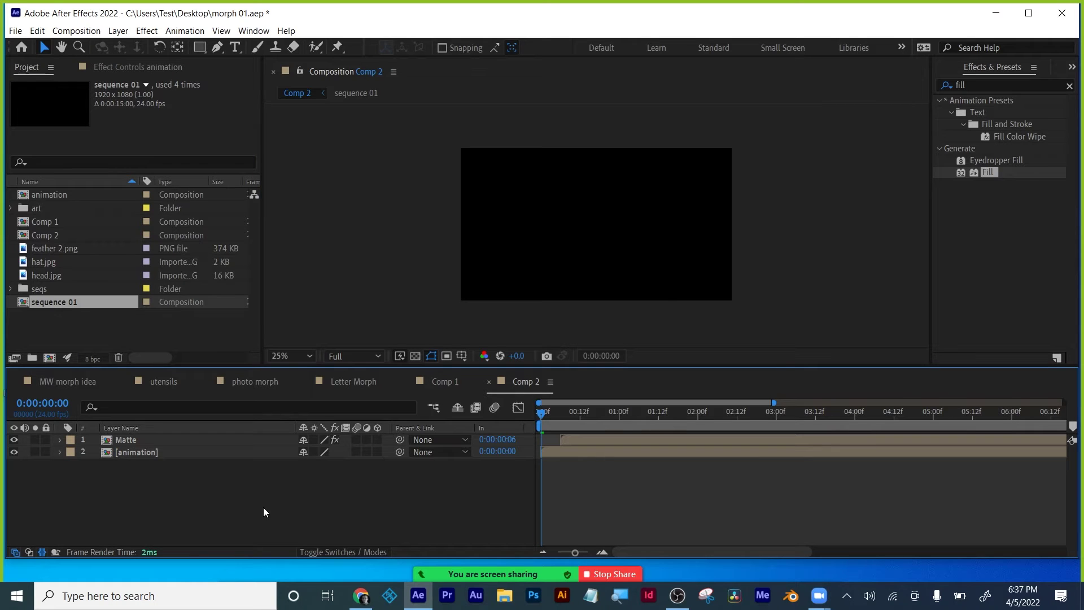
key(ctrl+s)
click(63, 359)
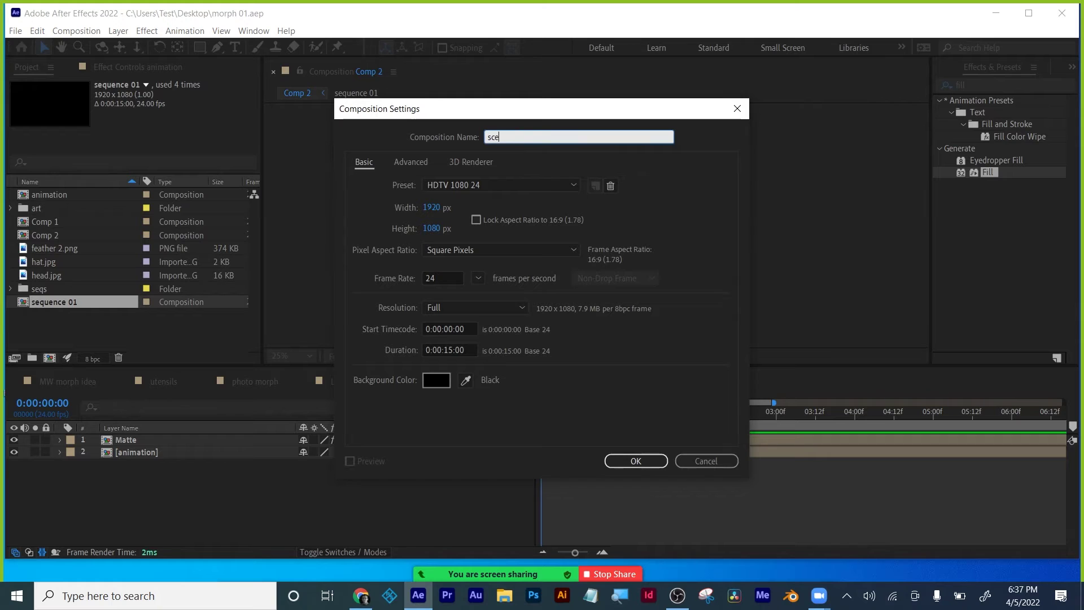
key(Return)
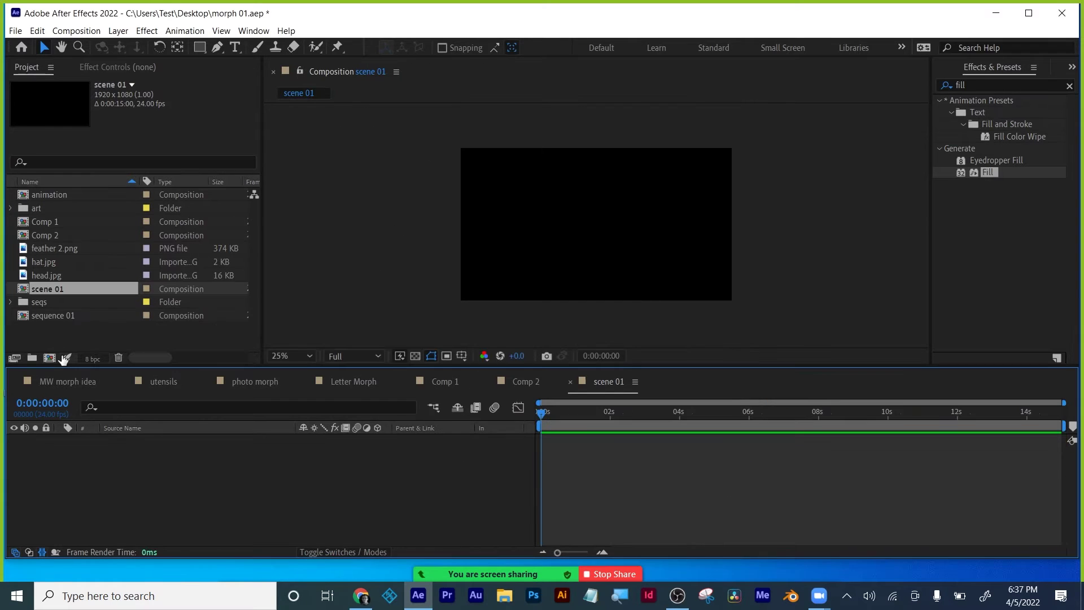
Step: Add a comp-sized solid layer in pink (E196D8) to scene 01
click(116, 30)
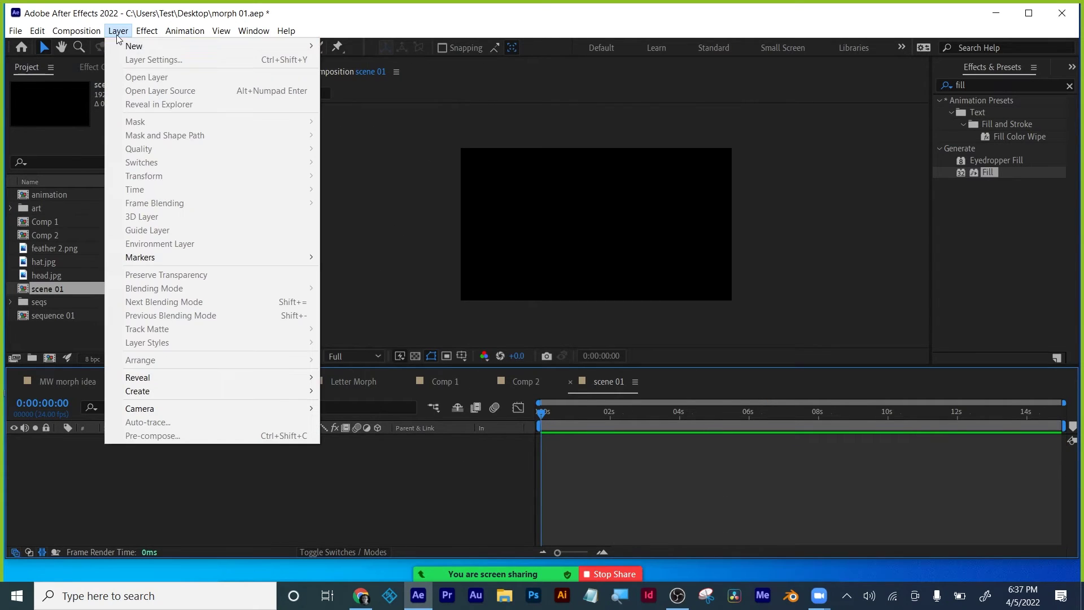
mouse_move(239, 47)
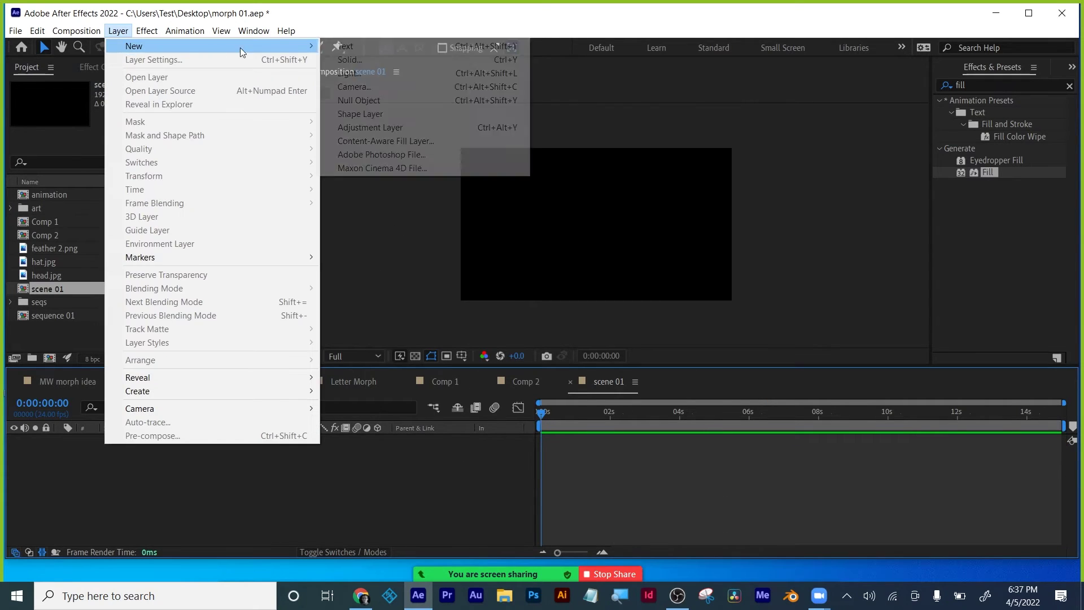
click(371, 62)
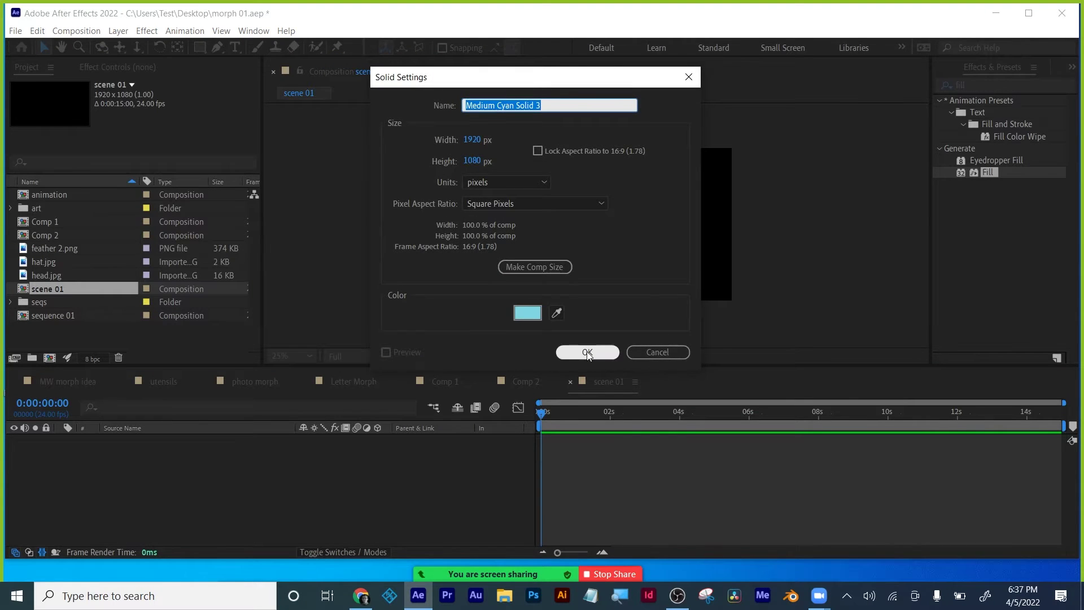
click(527, 312)
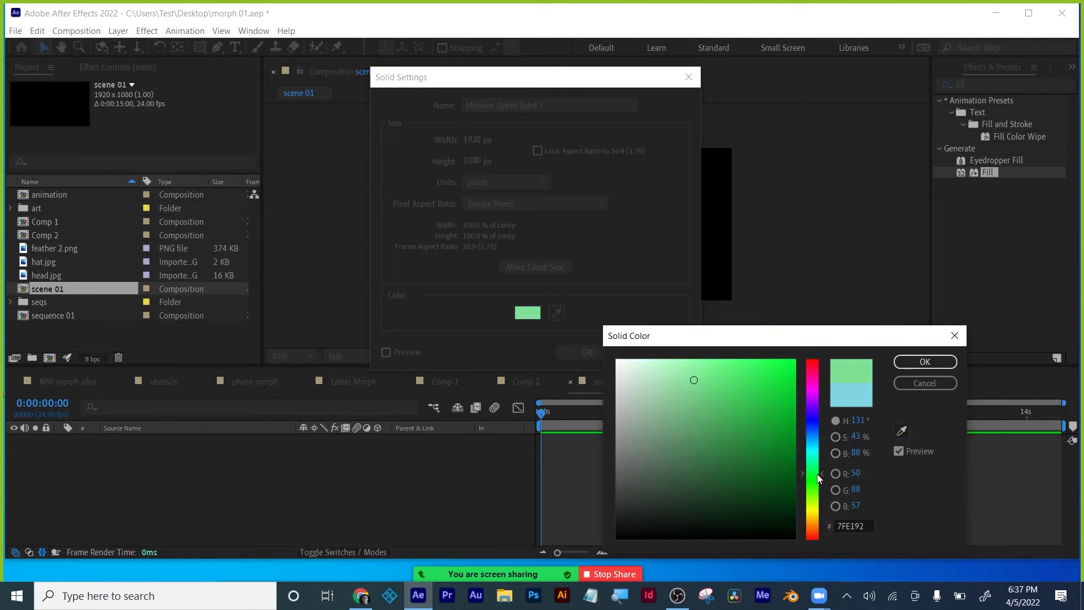
drag(819, 477, 816, 390)
click(676, 380)
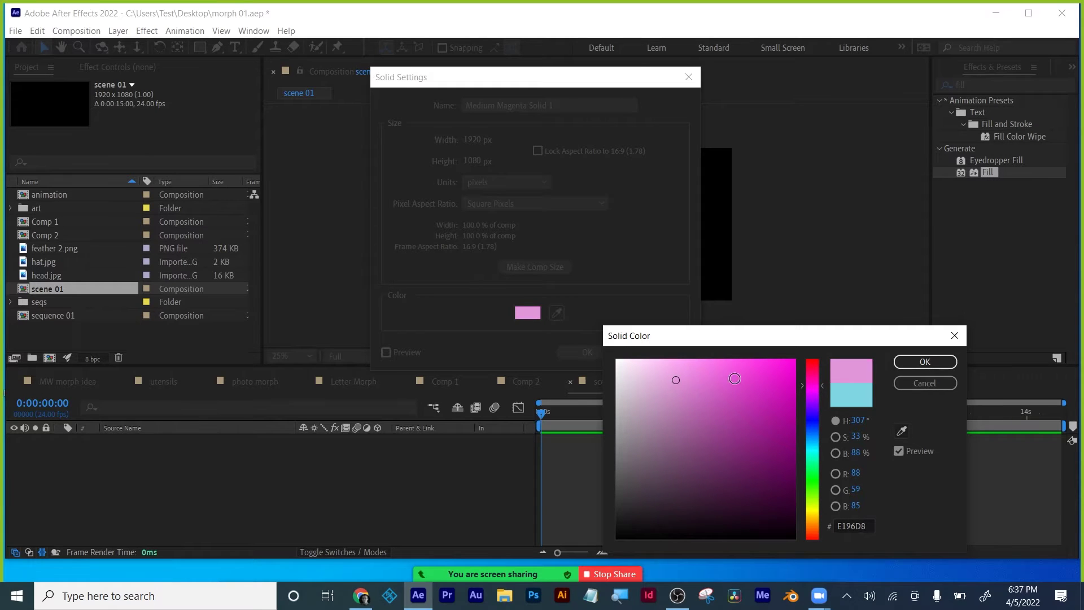
click(920, 362)
click(588, 351)
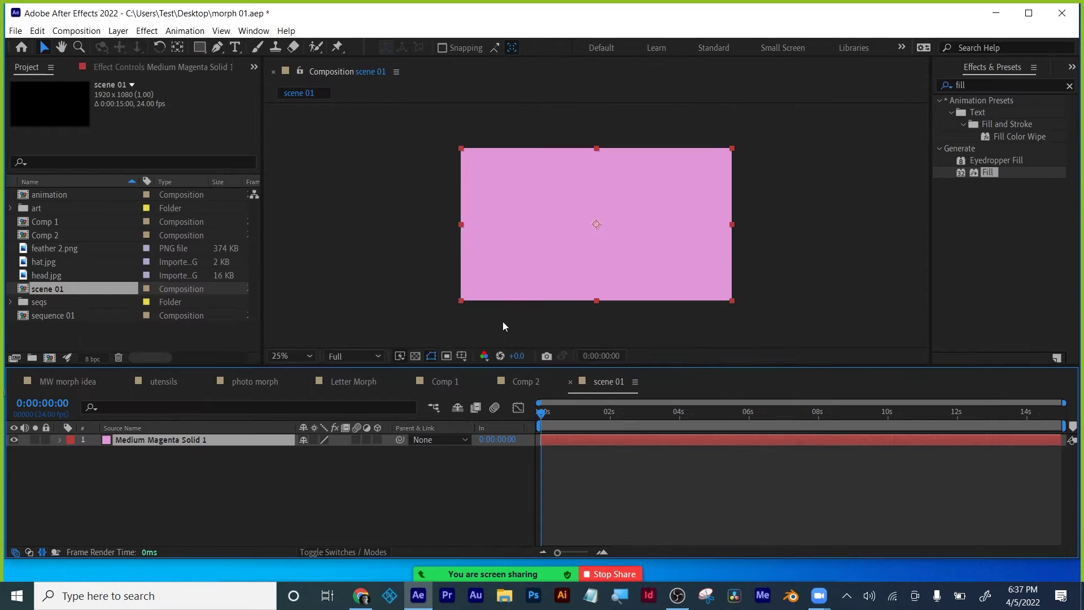
Step: Add a text layer reading SCENE 01 to scene 01 and give the text a white fill
click(363, 489)
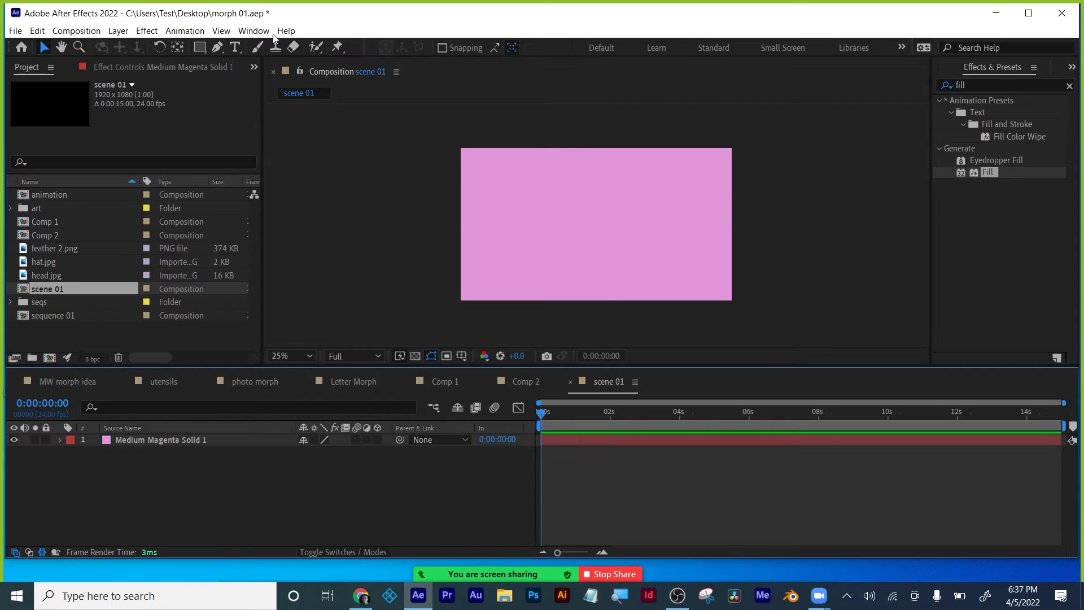
click(235, 47)
click(544, 237)
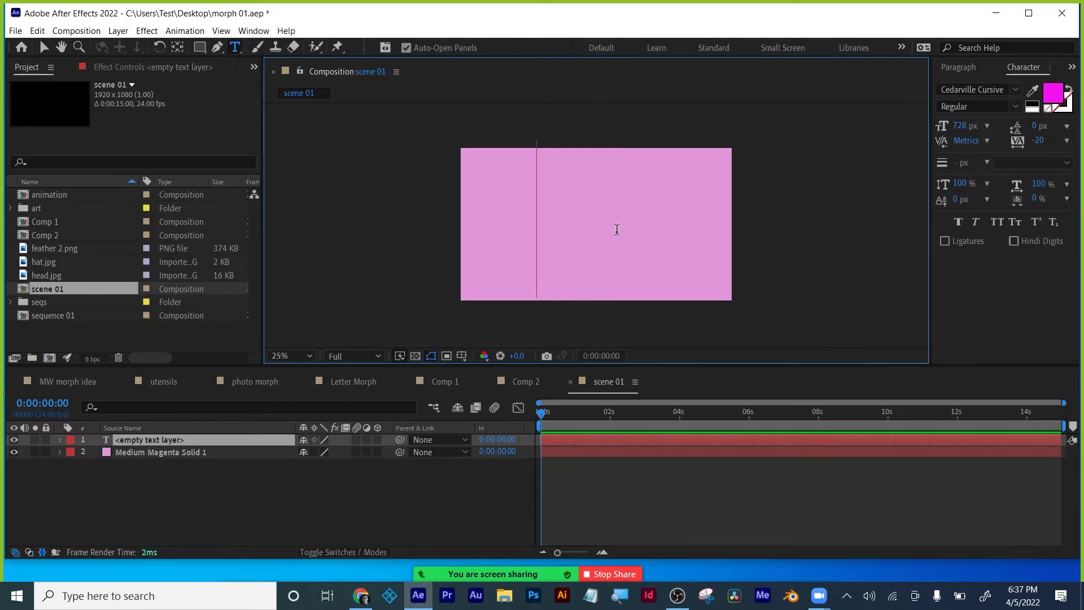
text(SCENE 01)
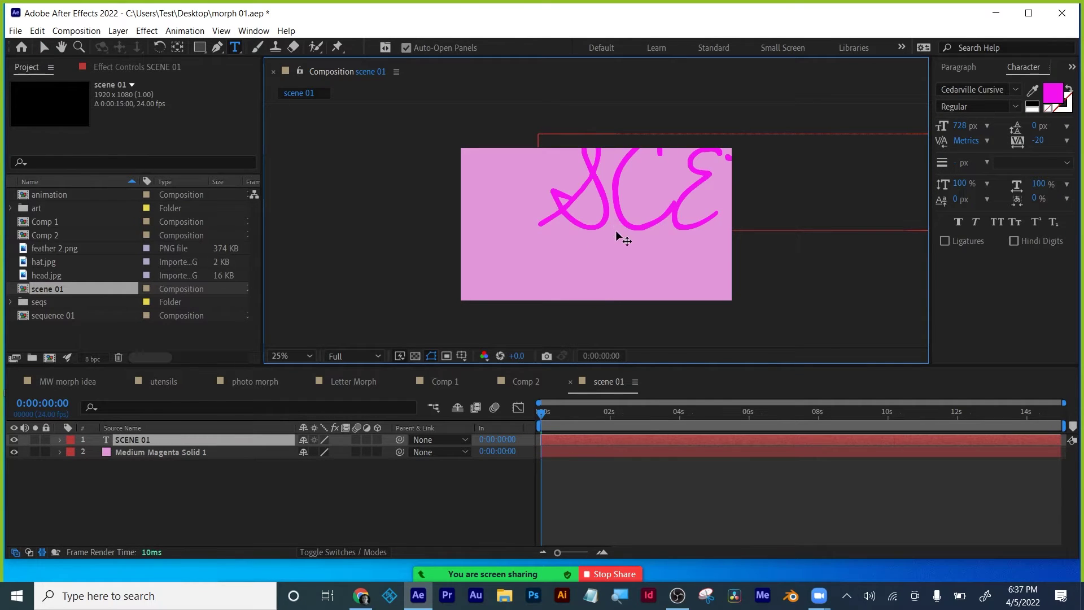
key(ctrl+a)
click(1031, 109)
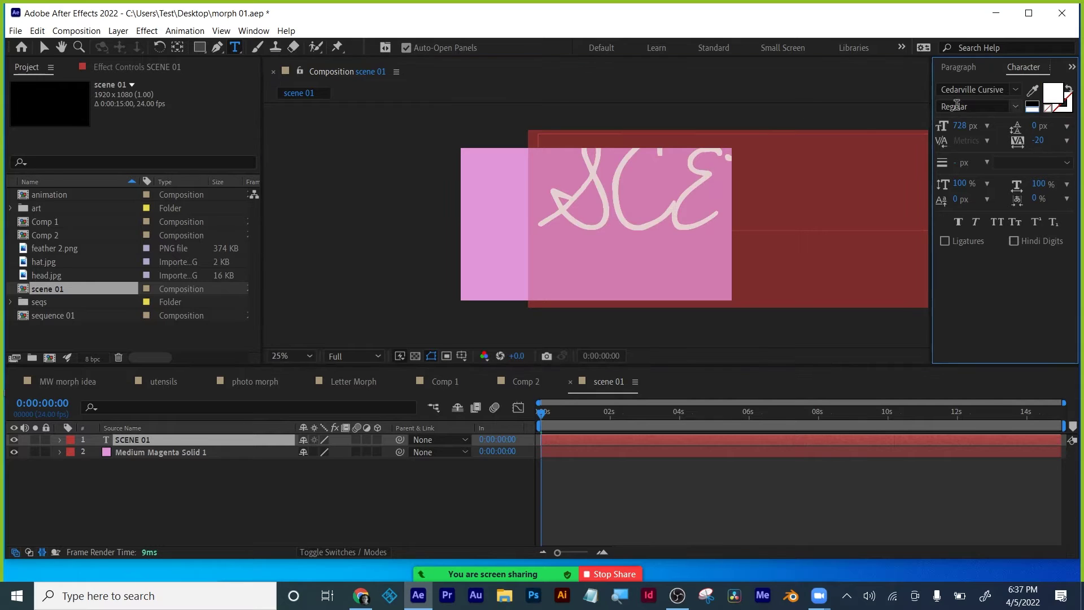
Step: Reduce the SCENE 01 text to 369 px and centre it in the frame
click(45, 47)
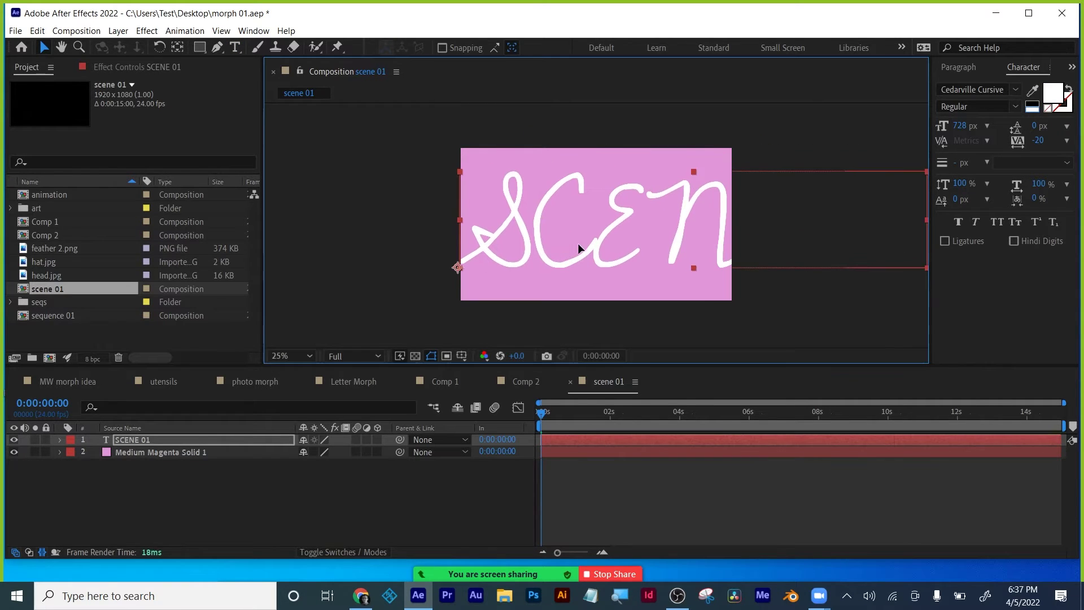
drag(960, 125, 746, 186)
drag(574, 250, 605, 220)
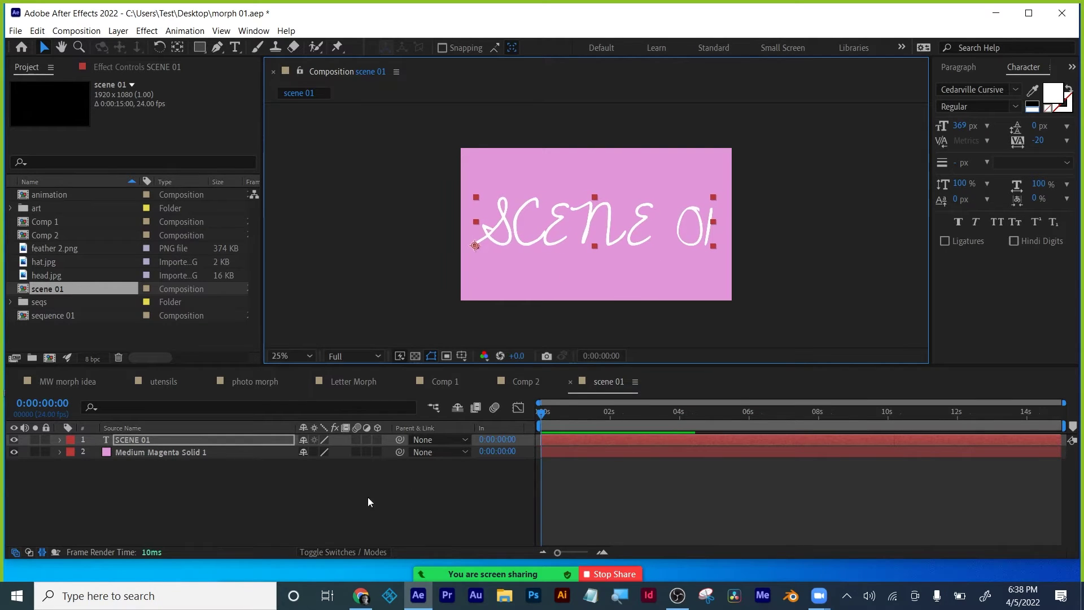
click(288, 484)
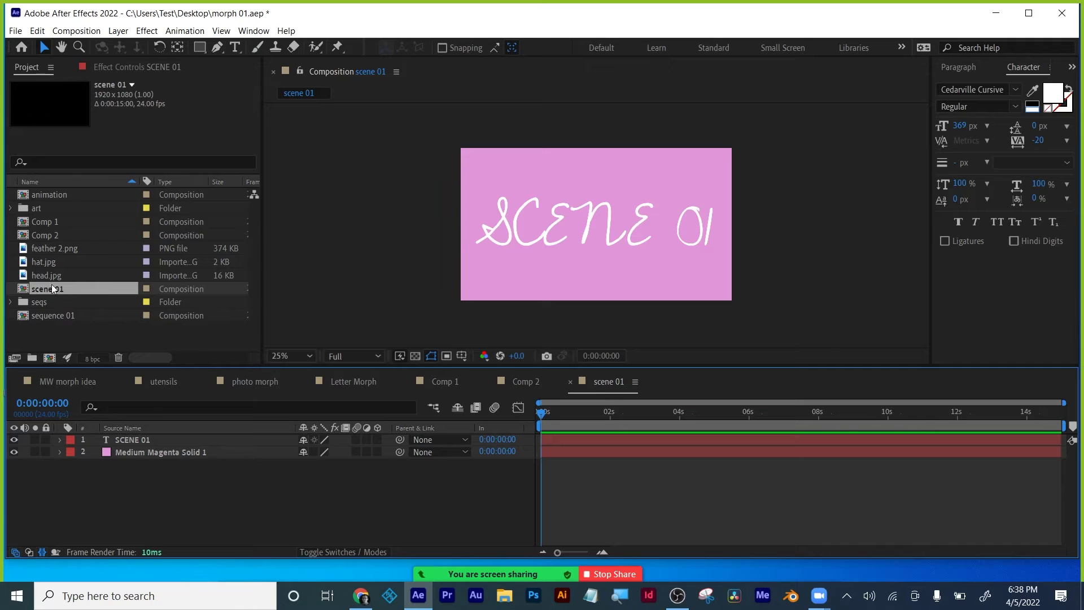
Step: Duplicate the scene 01 composition and open the copy, scene 02
click(25, 291)
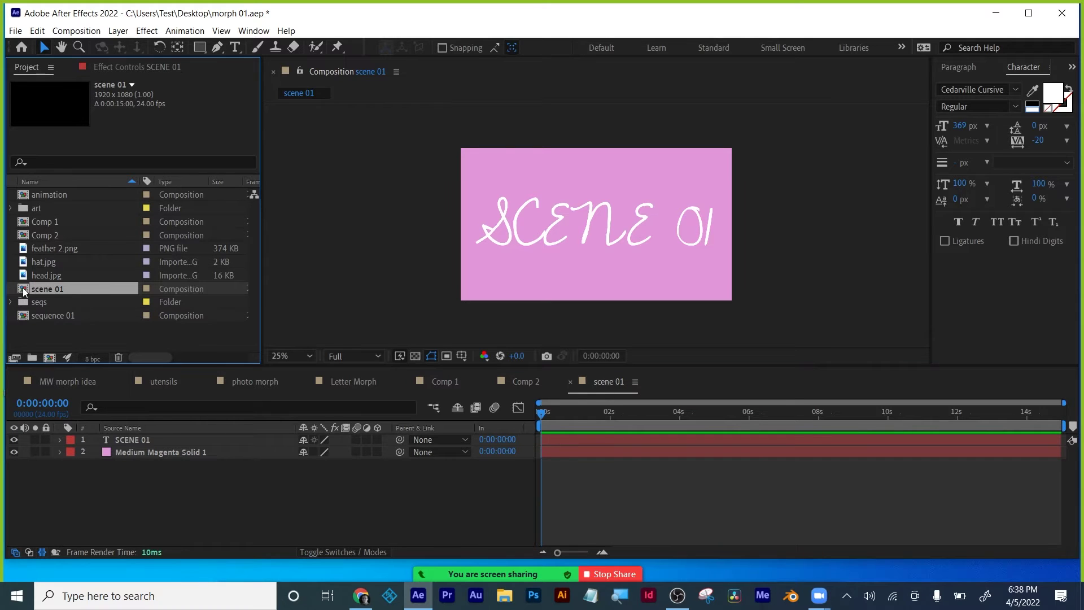
key(ctrl+d)
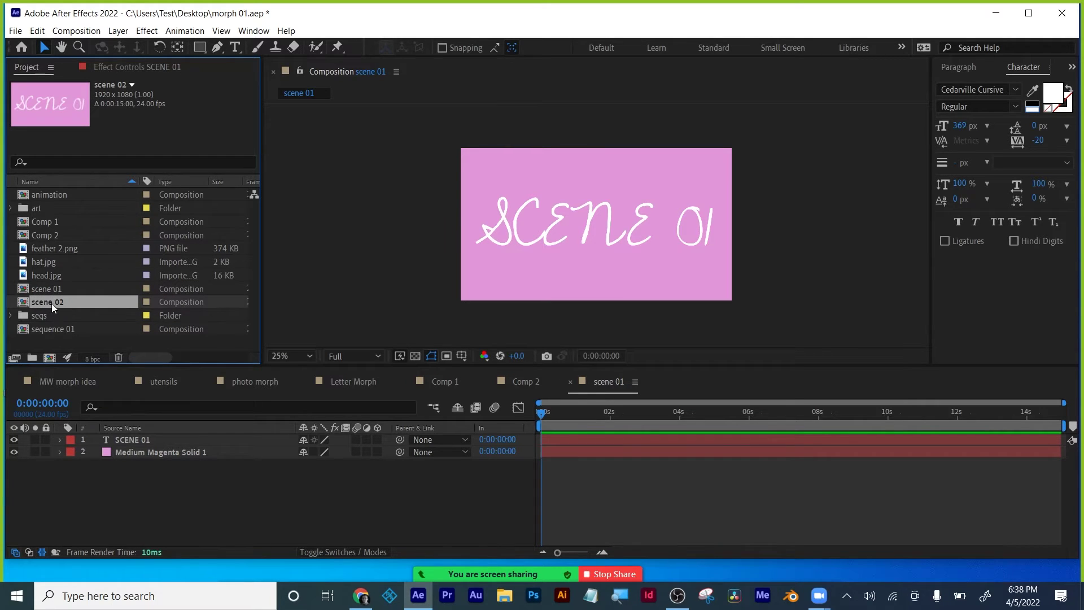
double_click(25, 303)
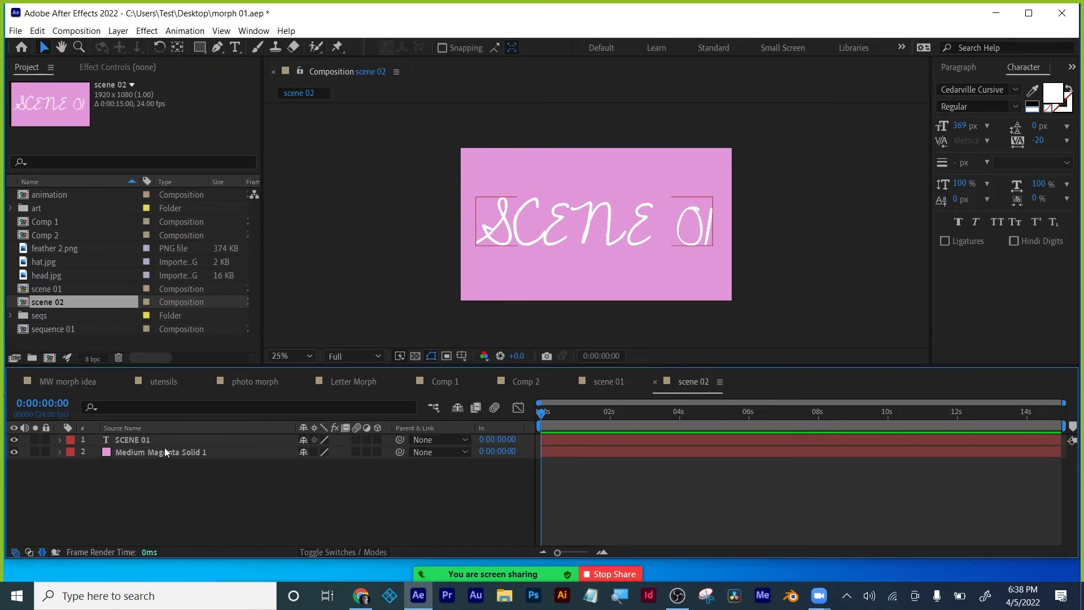
Step: Change the background solid in scene 02 to a new comp-sized red solid (FD0202)
click(165, 451)
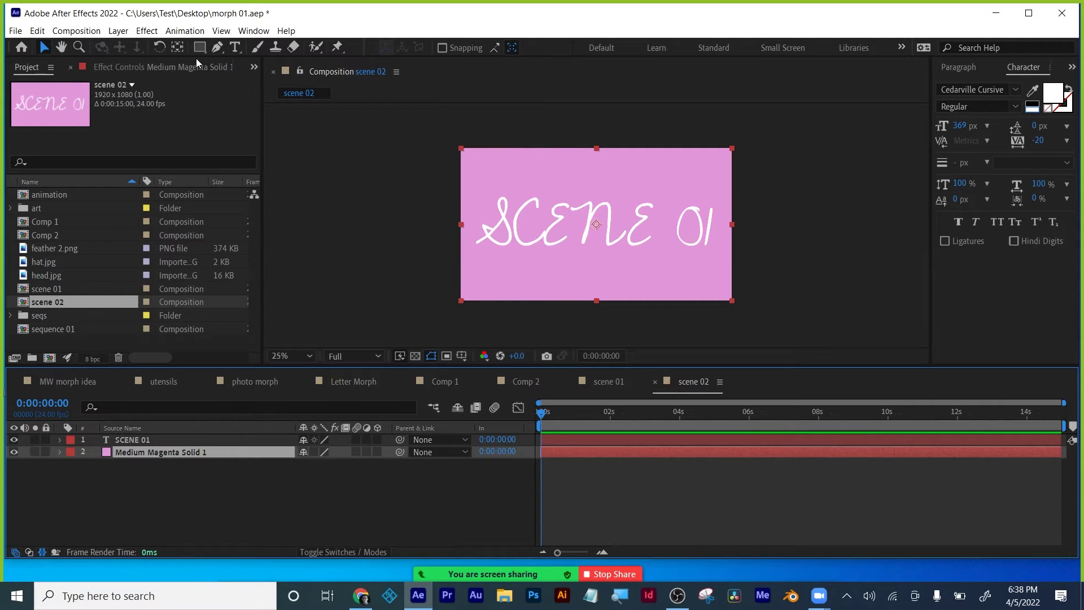
click(118, 30)
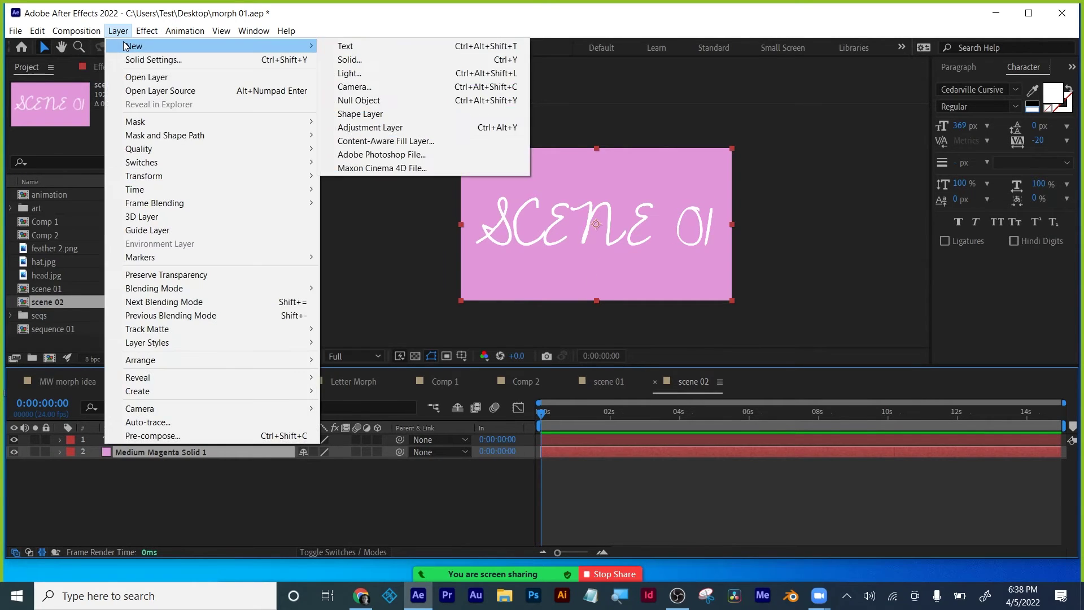
click(141, 60)
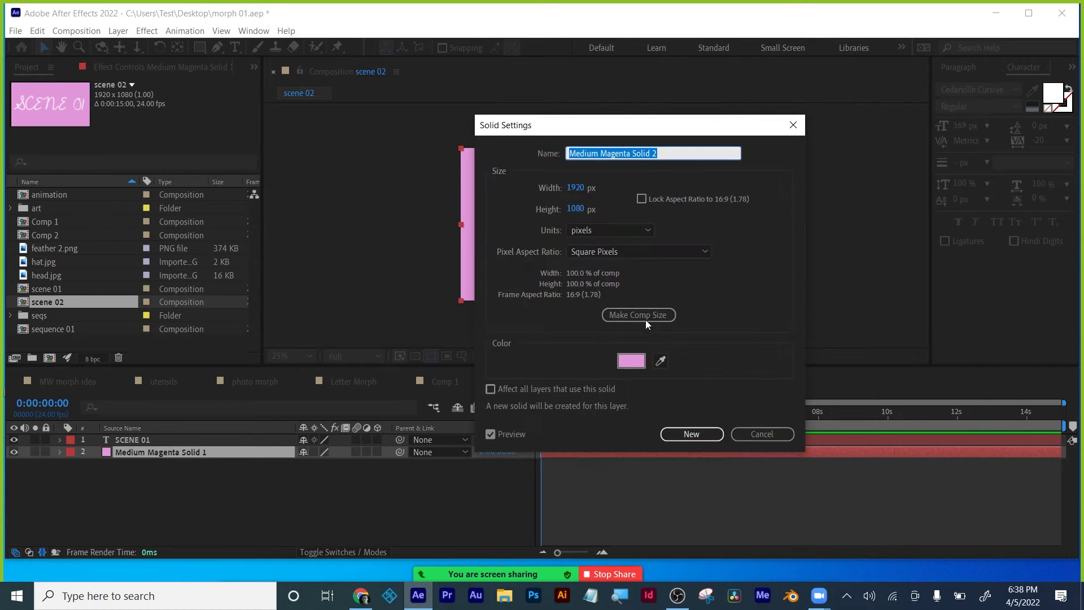
click(639, 314)
click(631, 361)
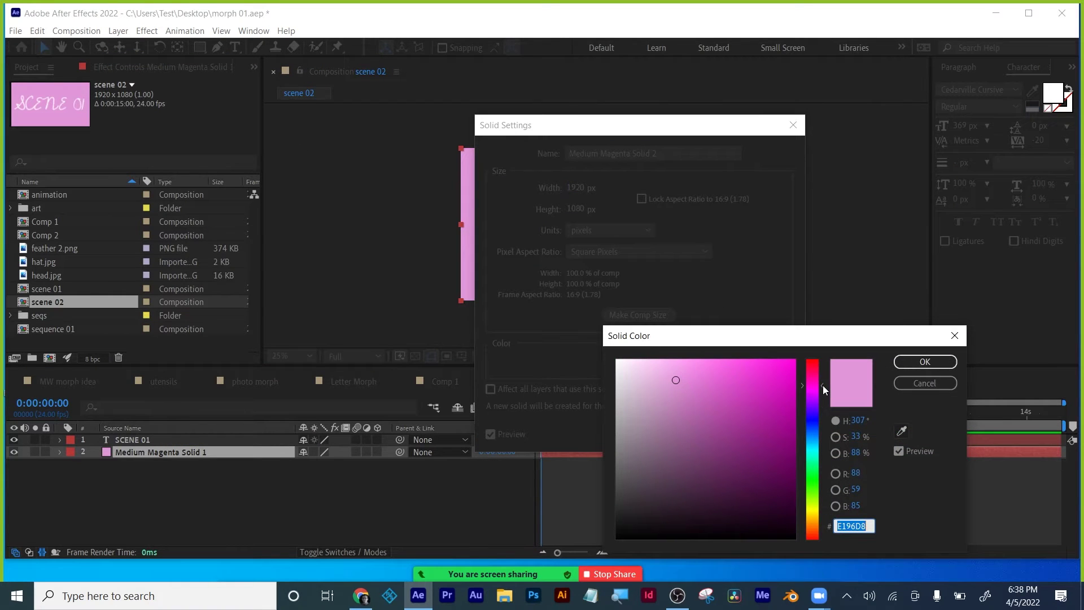
drag(822, 385, 815, 361)
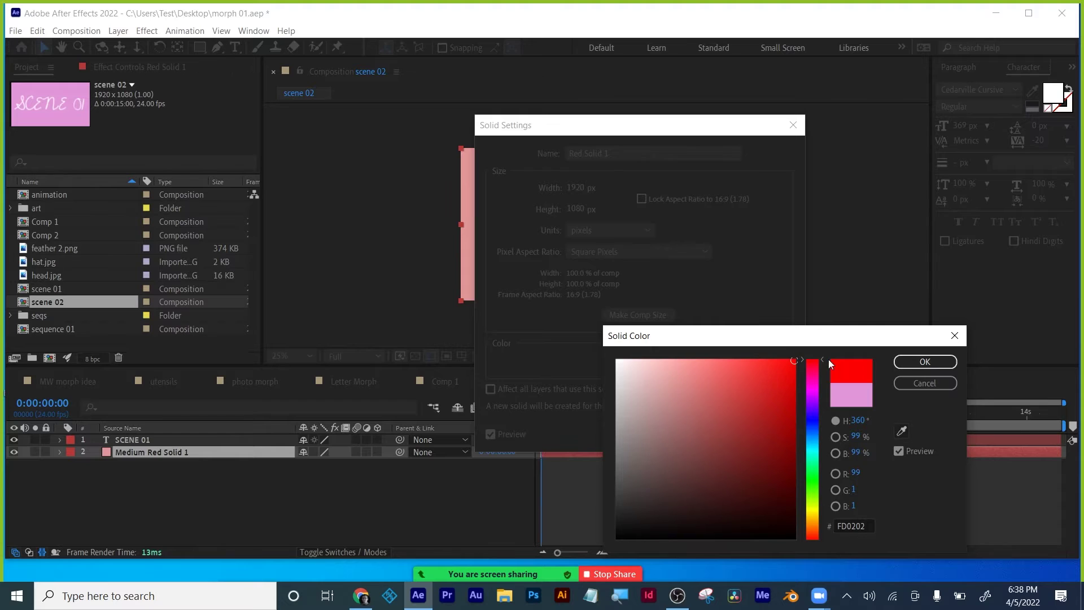
click(926, 360)
click(692, 434)
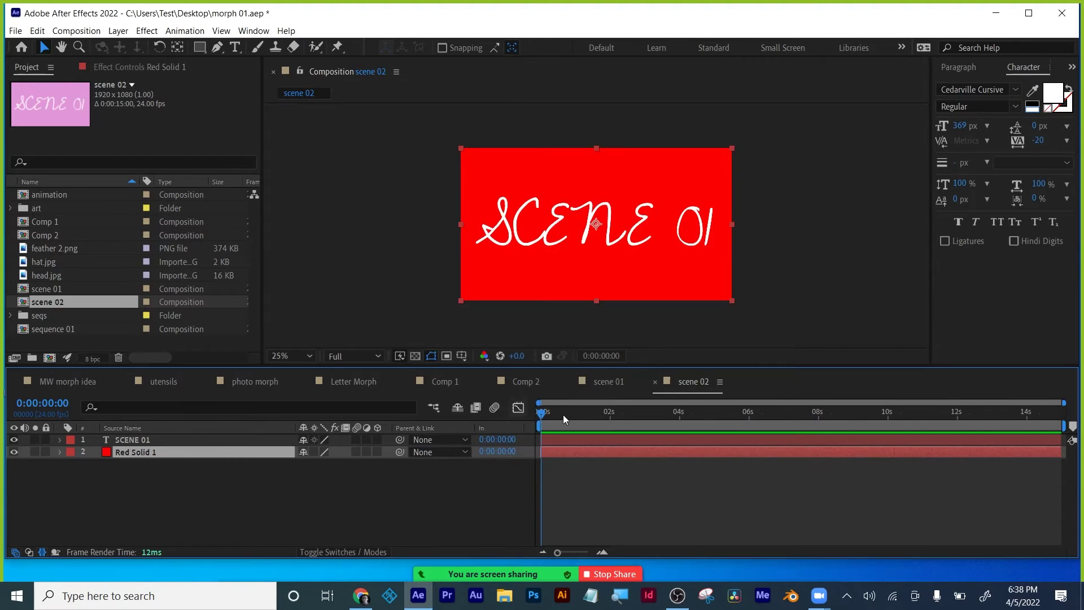
Step: Edit the text layer in scene 02 to read SCENE 02
click(615, 382)
click(694, 382)
double_click(130, 439)
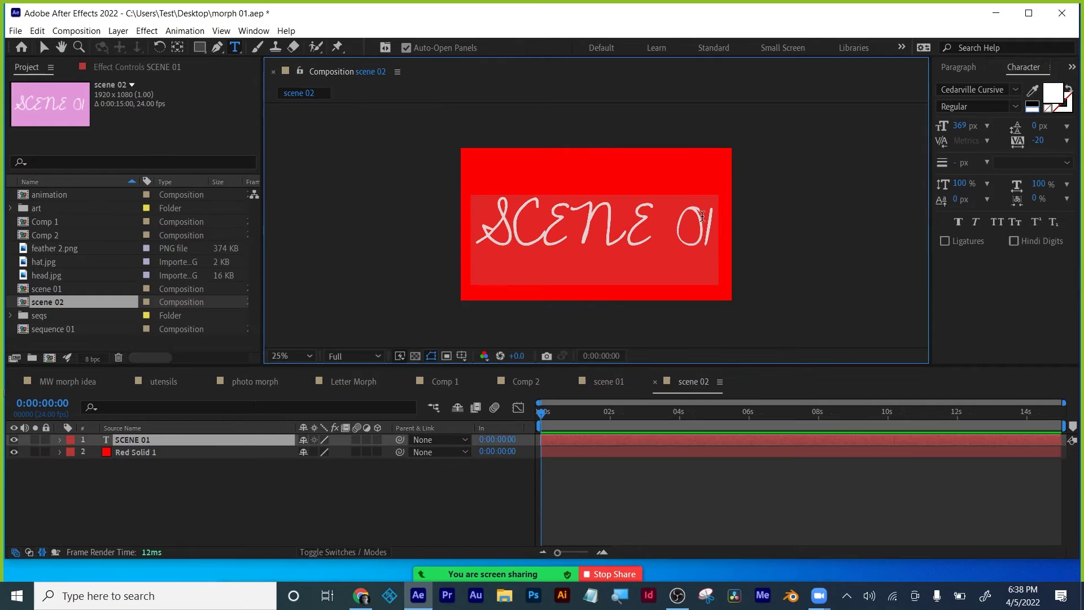
drag(701, 215, 716, 213)
text(2)
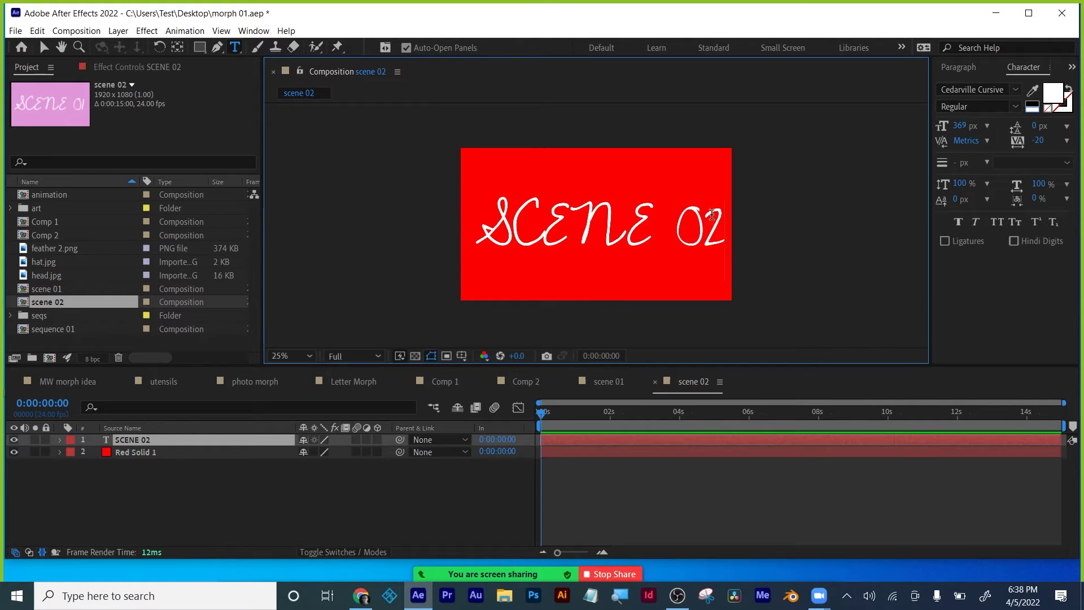
Step: Change the font of the whole SCENE 02 text to Bebas Neue
key(ctrl+a)
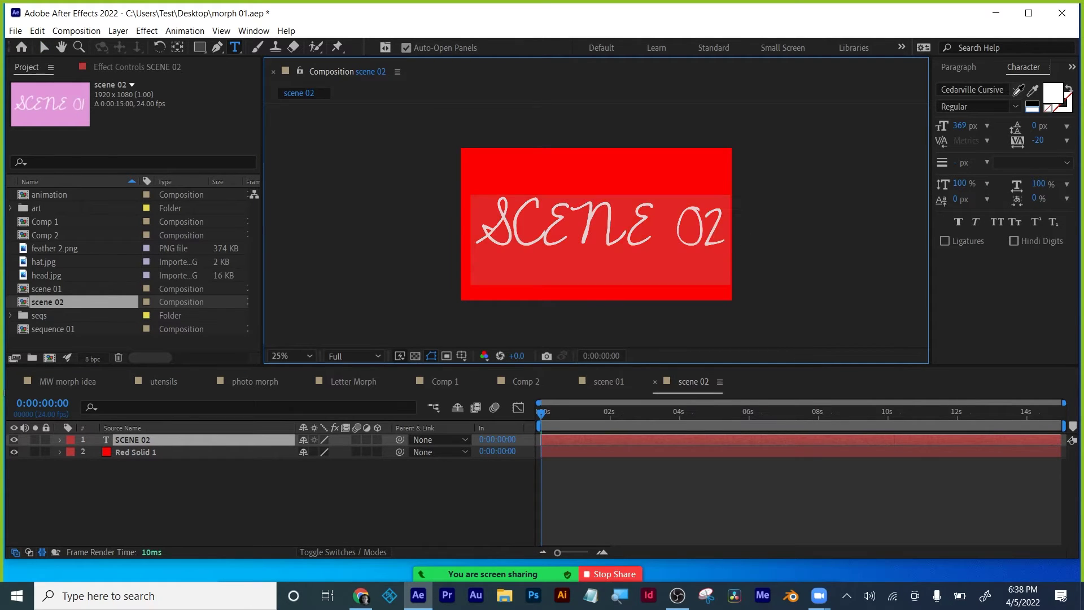
click(1016, 95)
click(875, 257)
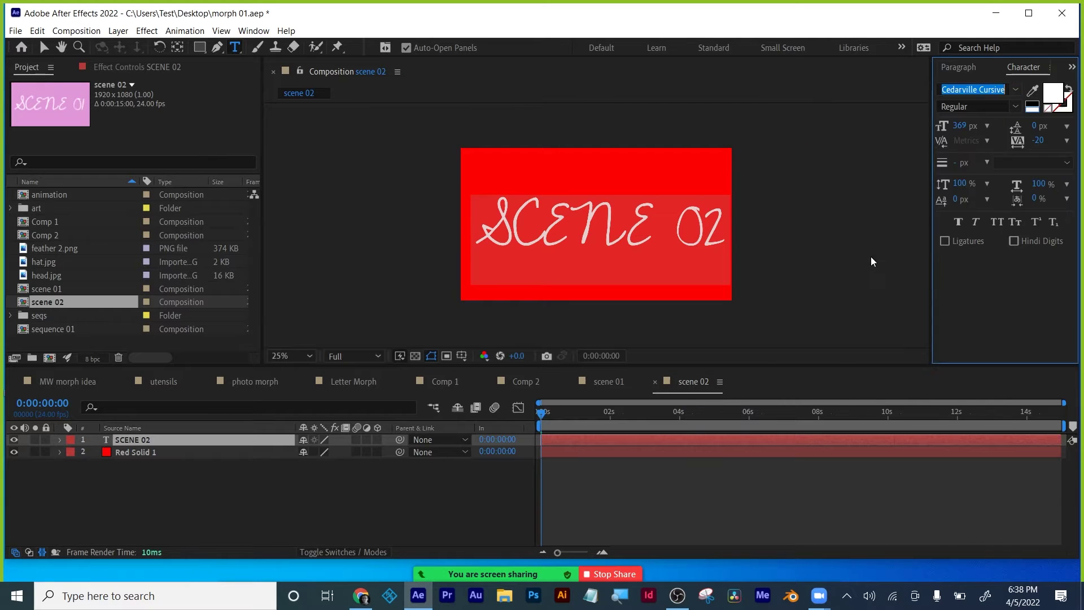
click(1015, 90)
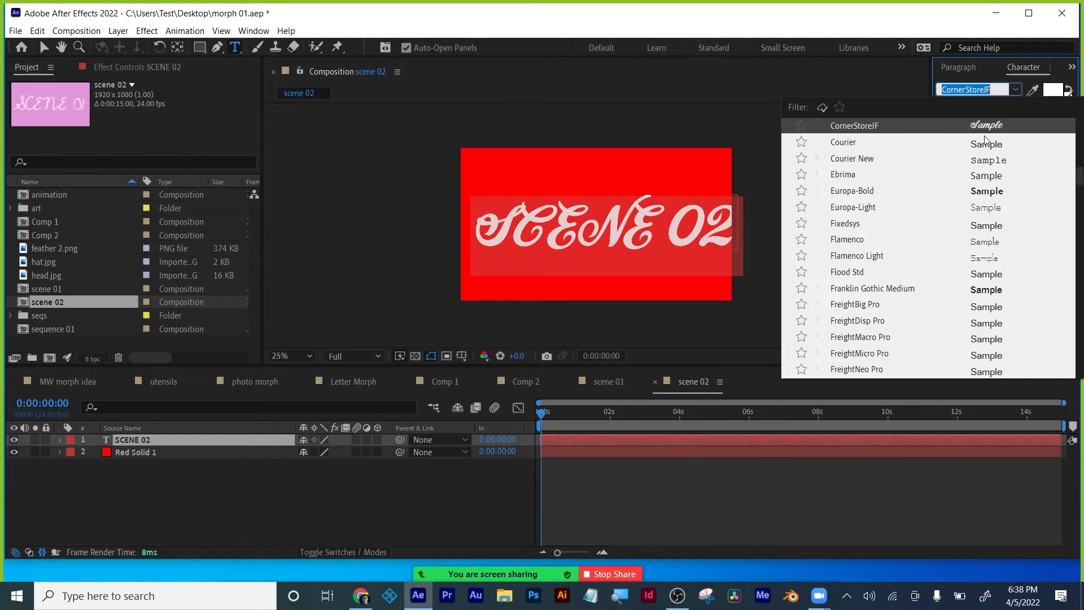
scroll(921, 230, up, 10)
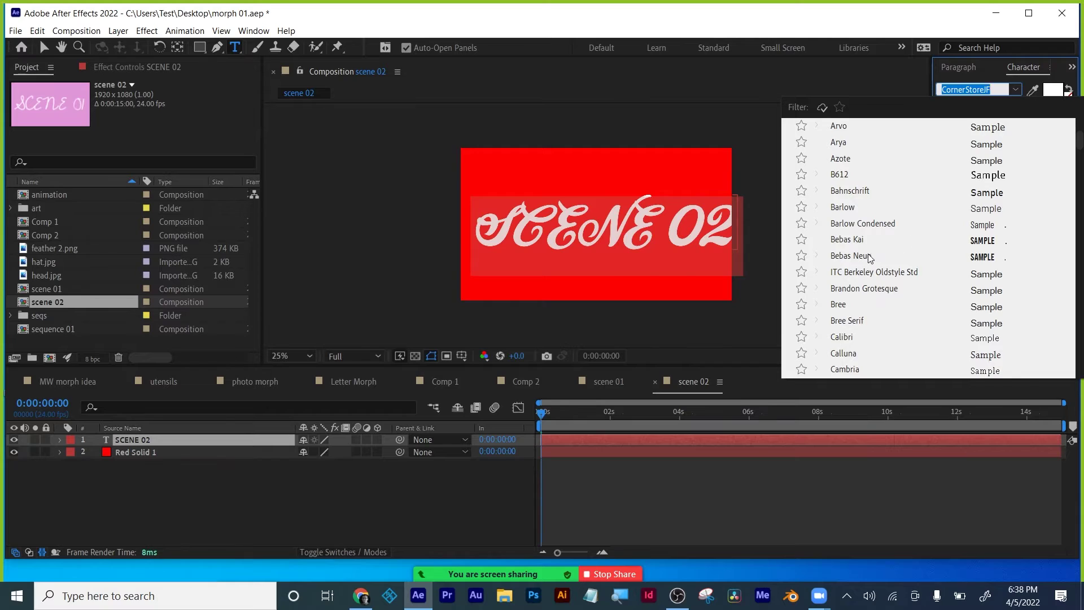
click(870, 258)
Step: Enlarge the SCENE 02 text to 561 px, centre it in the frame, and compare both scenes
drag(961, 127, 1045, 126)
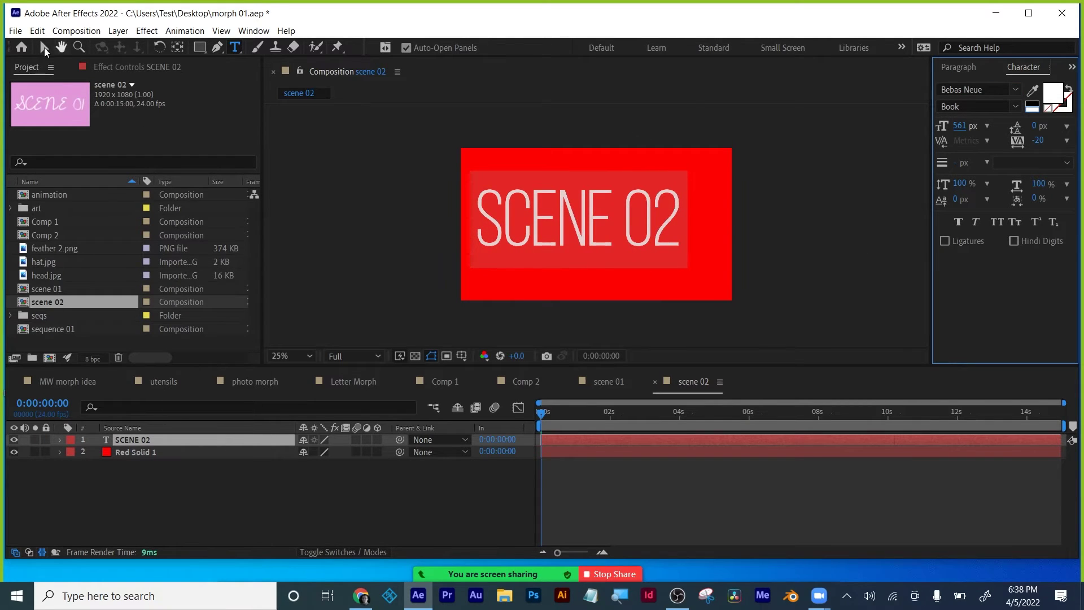
click(44, 47)
drag(570, 210, 587, 218)
click(605, 383)
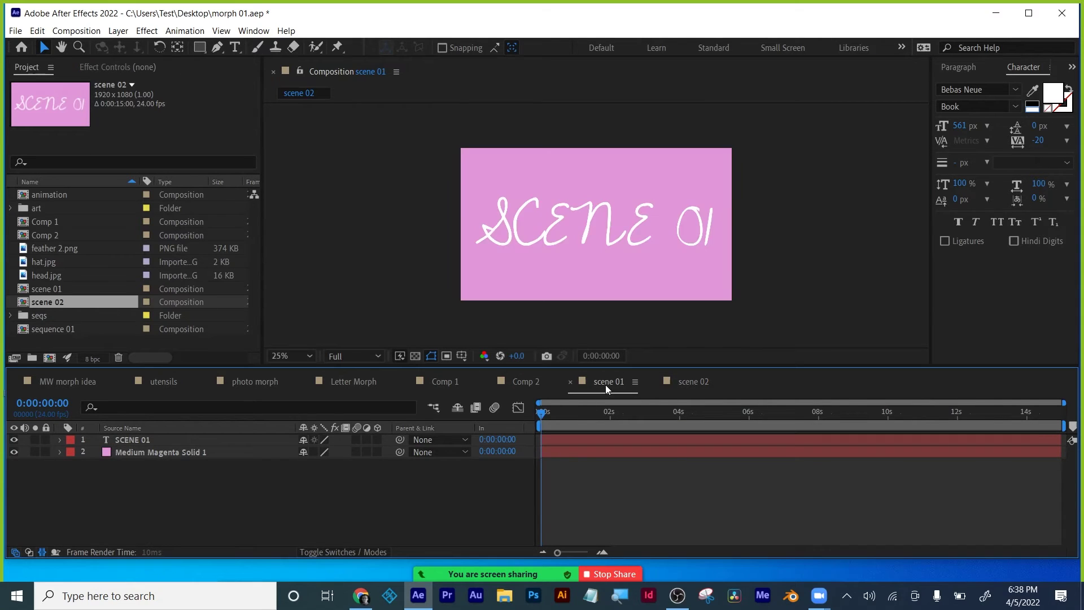
click(692, 380)
click(353, 527)
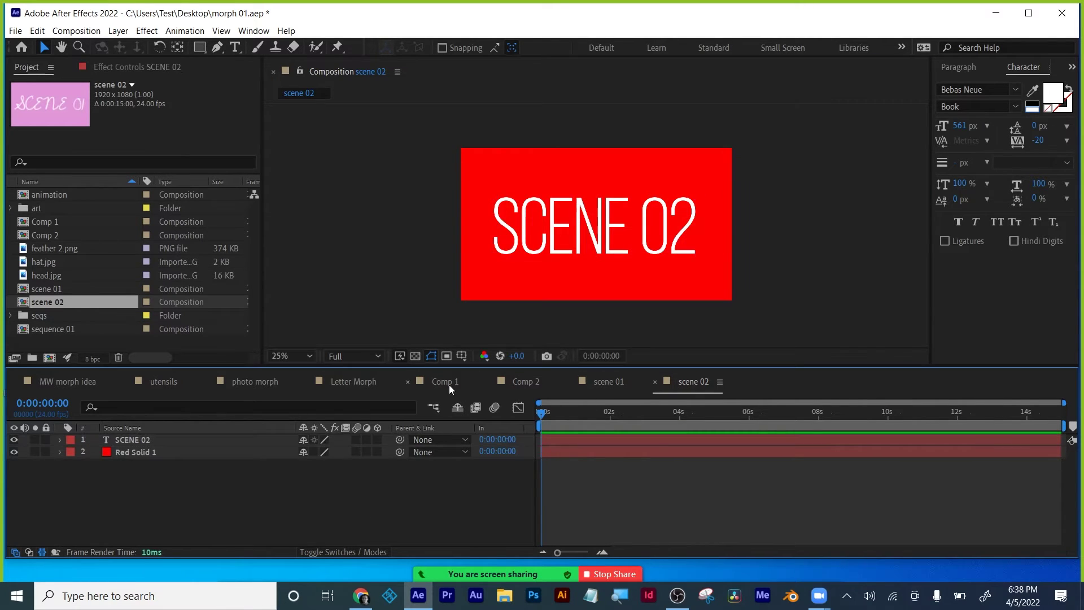
Step: Add the scene 01 and scene 02 compositions to Comp 2, between the Matte and animation layers
click(445, 382)
click(525, 381)
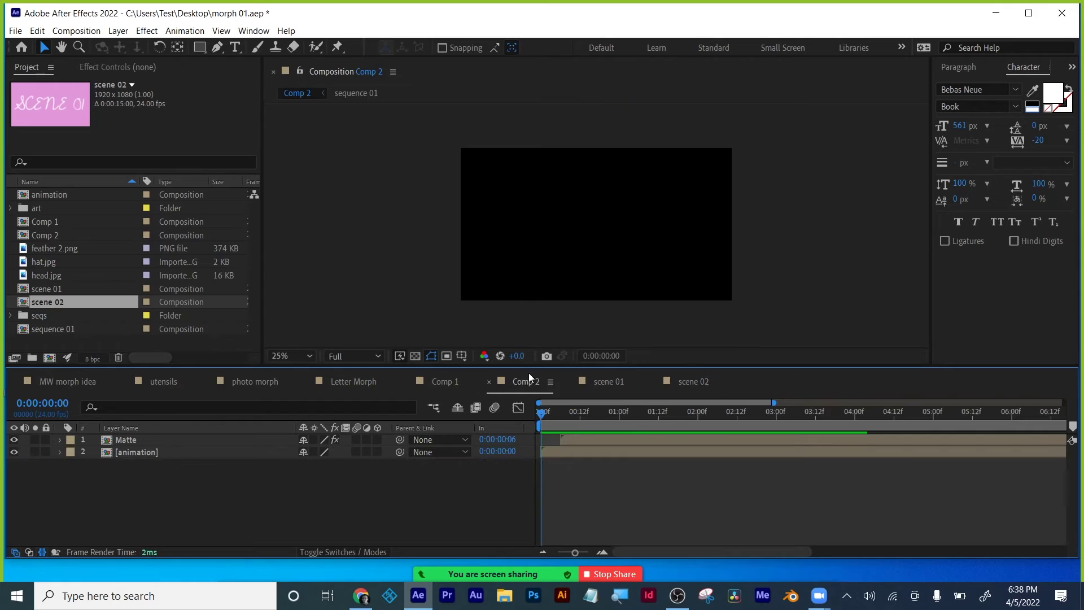
click(131, 451)
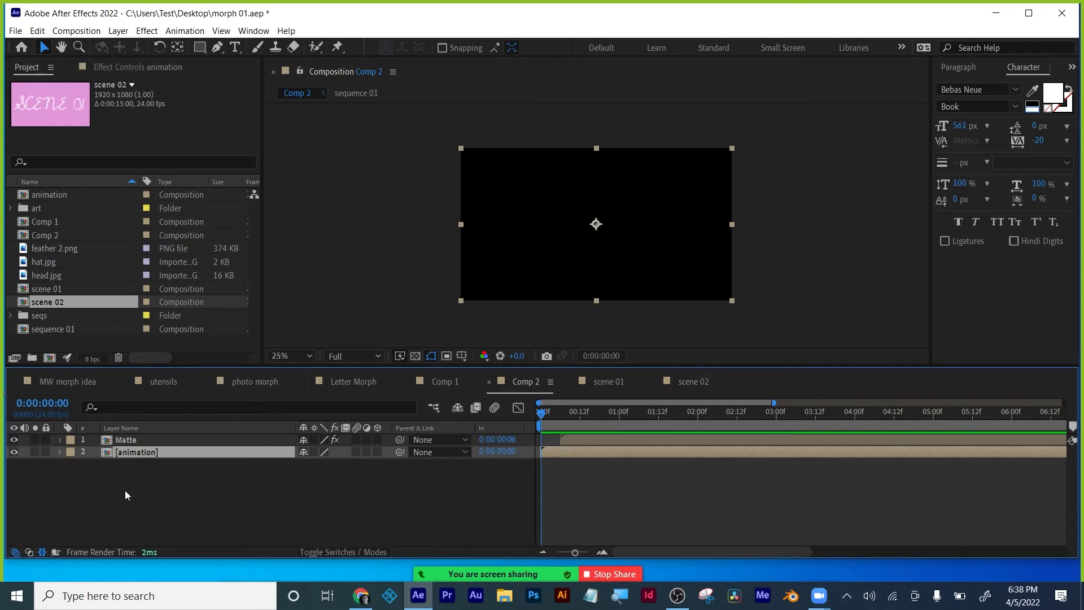
ctrl+click(45, 288)
drag(46, 298, 130, 471)
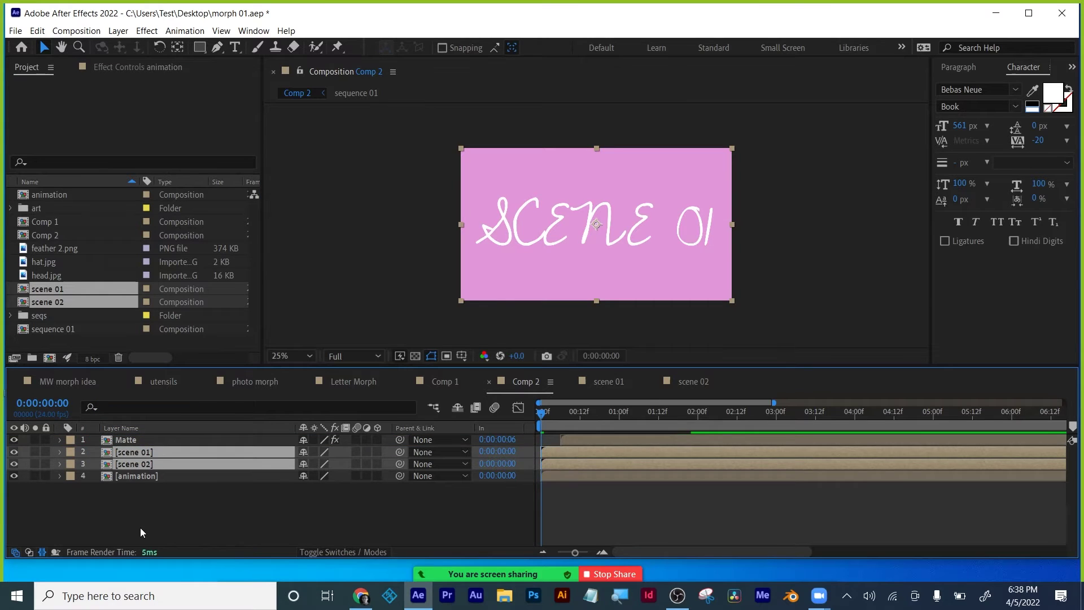
Step: Show the blending mode and track matte options for the layers in Comp 2
click(130, 451)
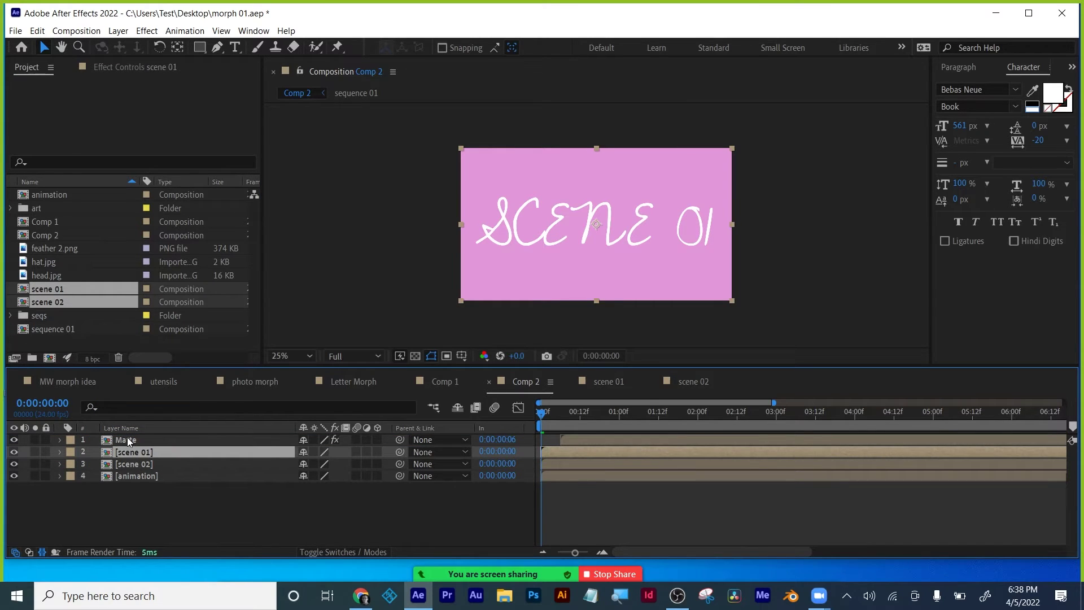
click(126, 439)
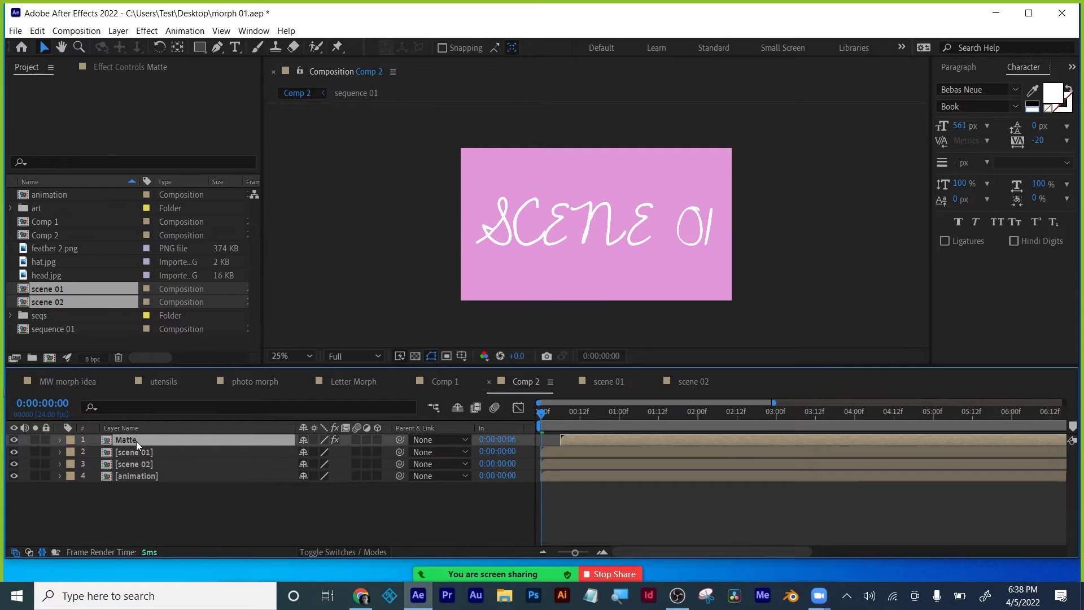
click(331, 548)
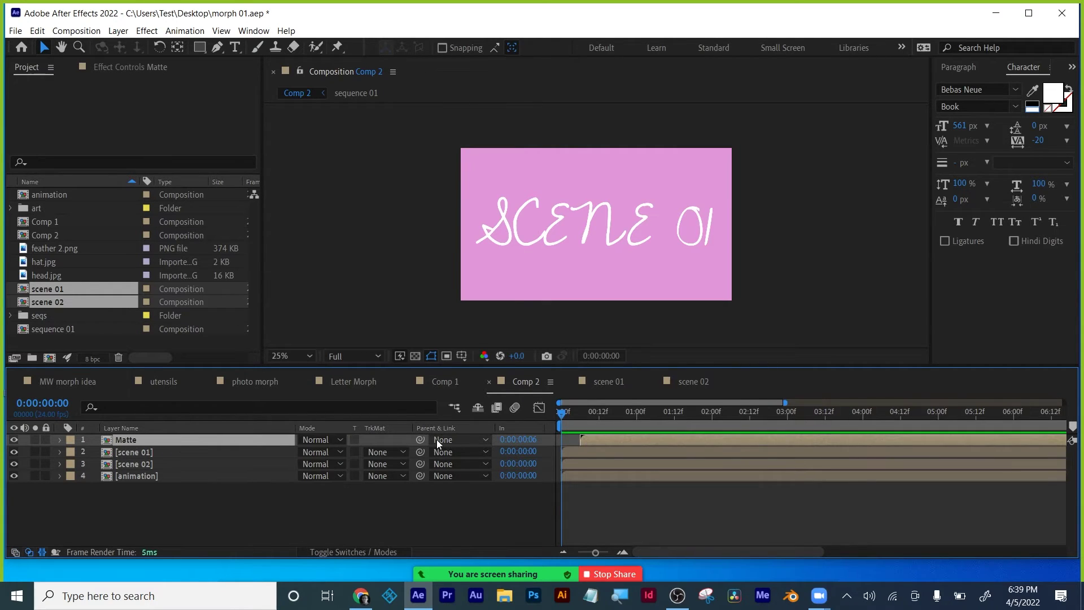
Step: Try the Matte layer as an alpha matte for scene 01, scrub through the wipe, and undo the matte assignment
click(133, 452)
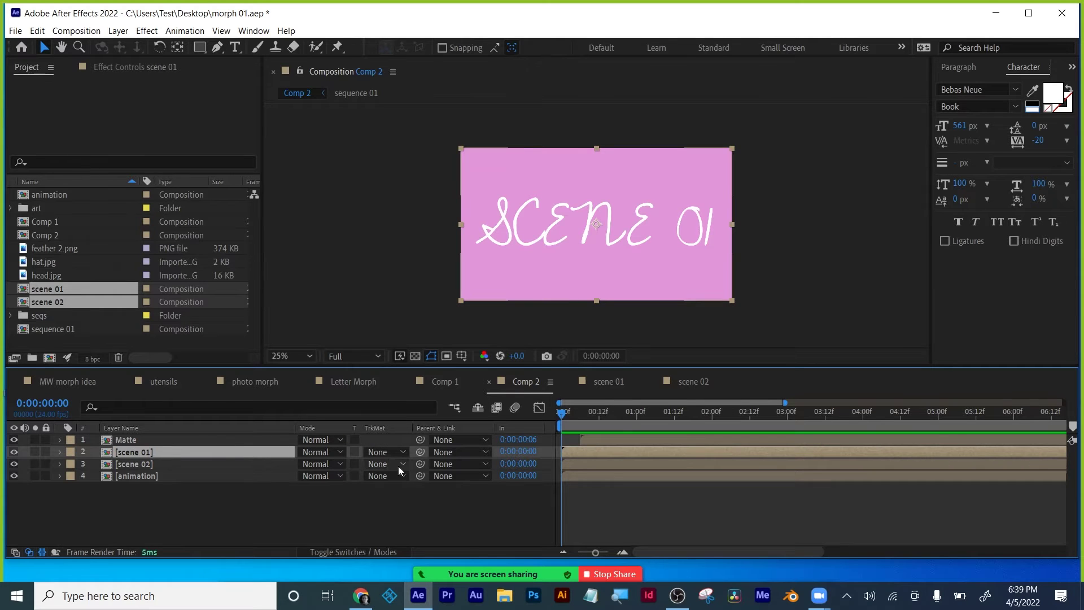
click(385, 452)
click(378, 483)
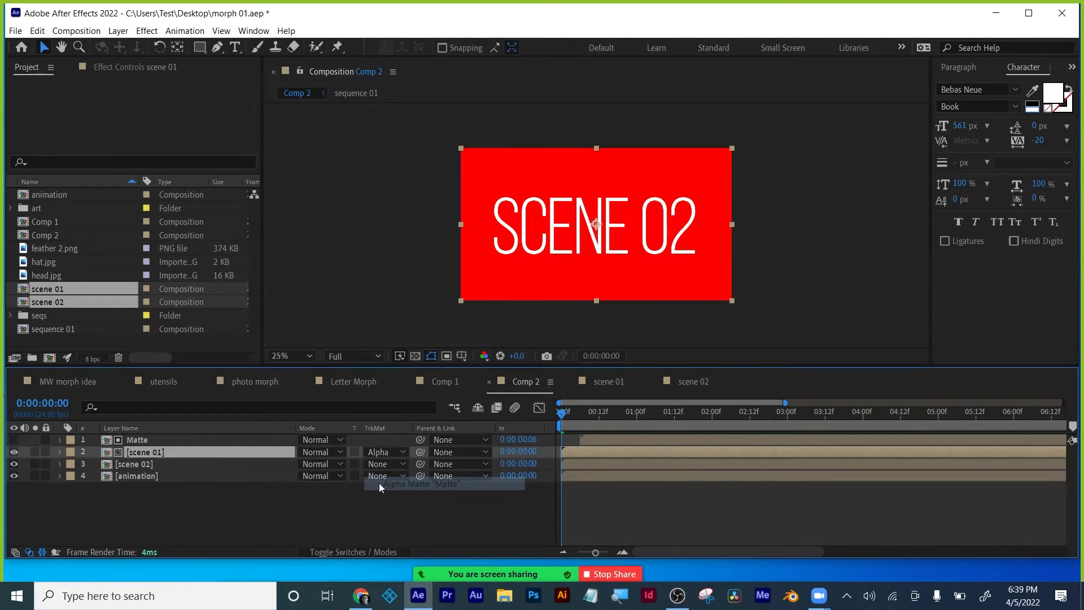
drag(581, 411, 778, 404)
click(575, 411)
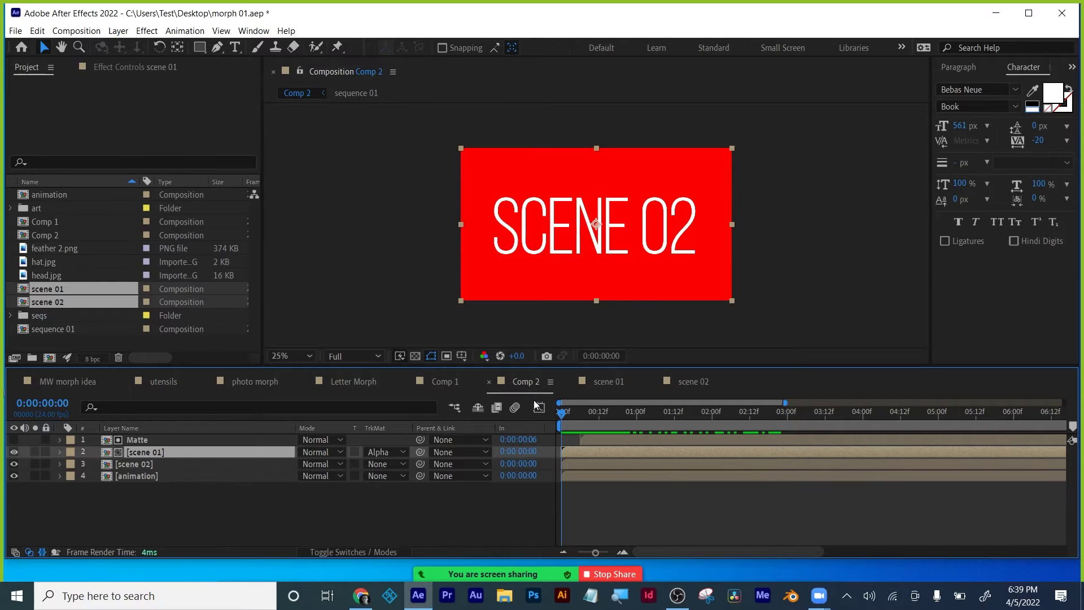
key(ctrl+z)
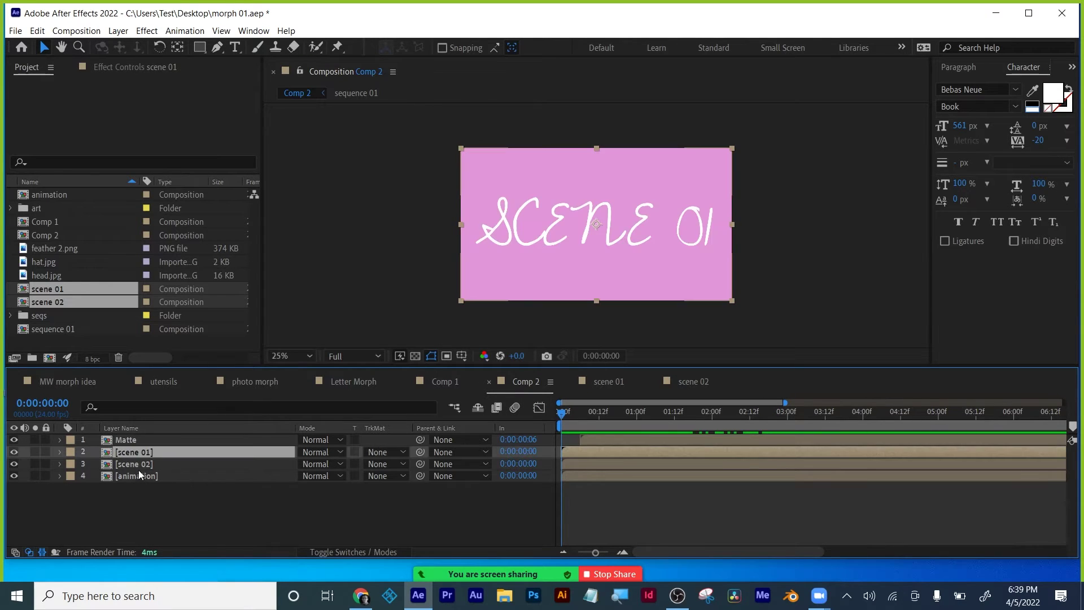
Step: Move scene 02 directly below Matte in Comp 2, set its track matte to Alpha Matte "Matte", and preview the wipe
drag(134, 464, 134, 450)
click(396, 452)
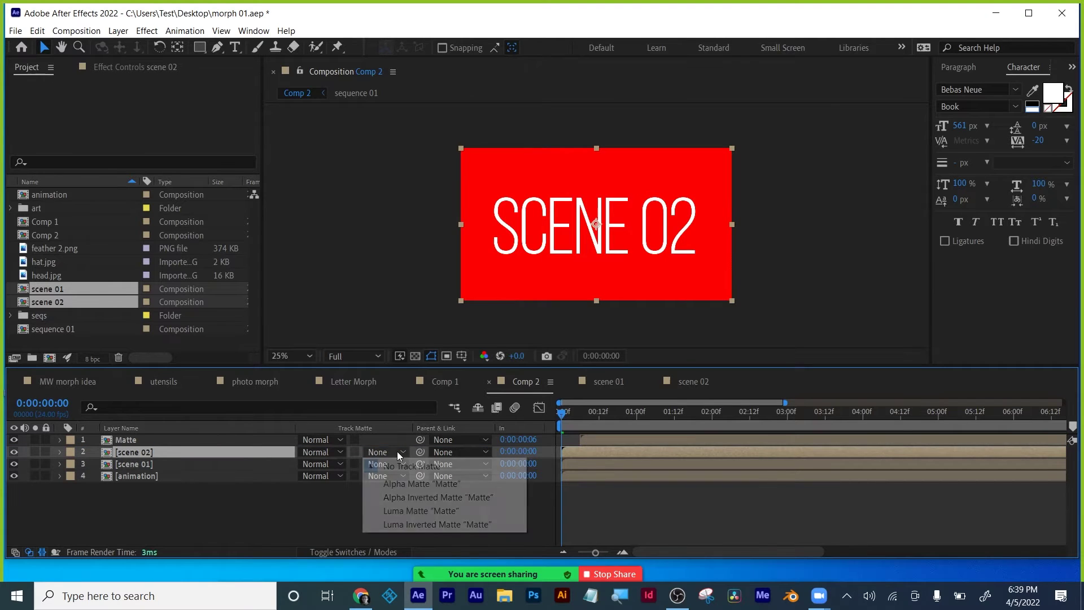
click(395, 483)
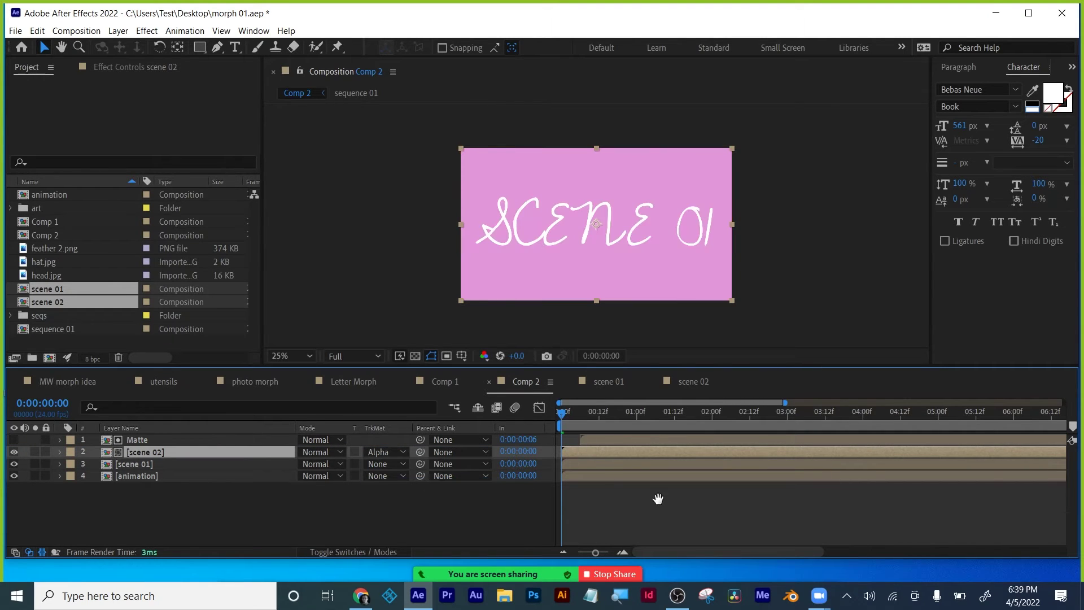
key(space)
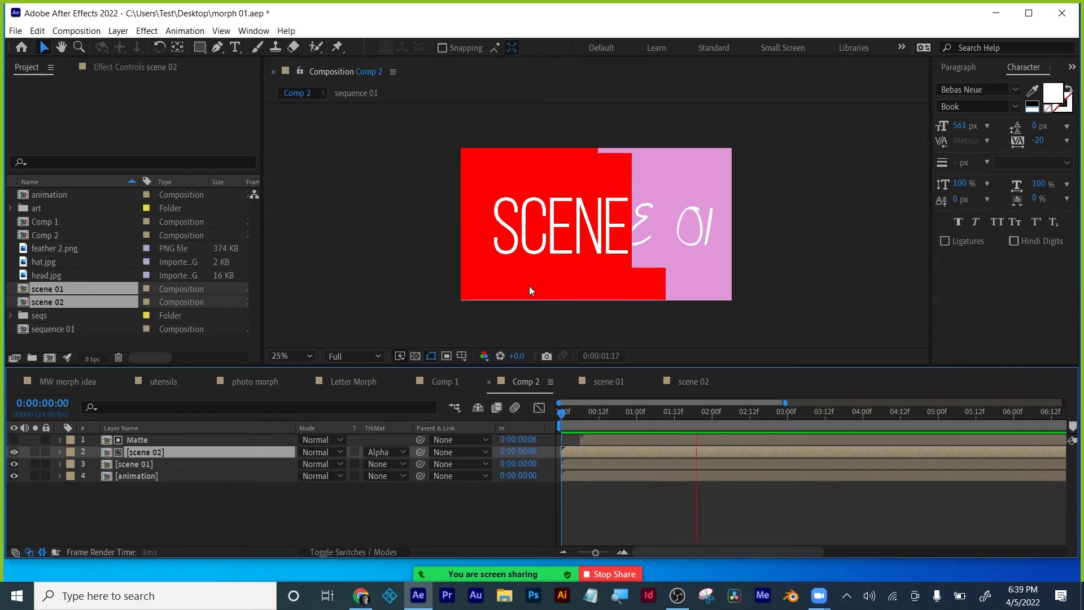
Step: Try the animation layer above Matte in Comp 2 and preview the transition from the first frame
click(137, 498)
click(133, 474)
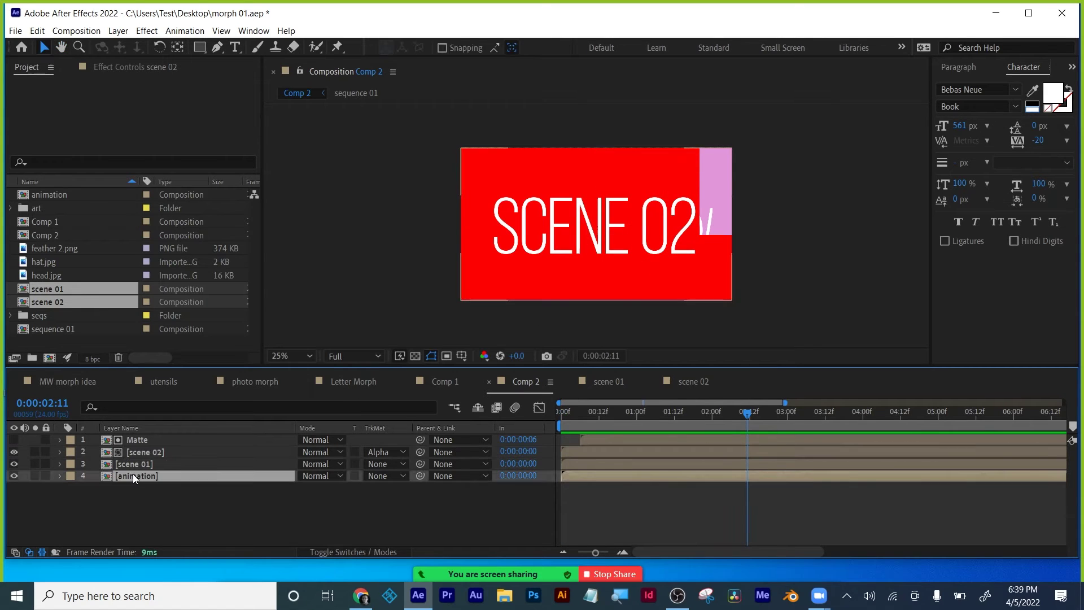
drag(133, 477, 135, 434)
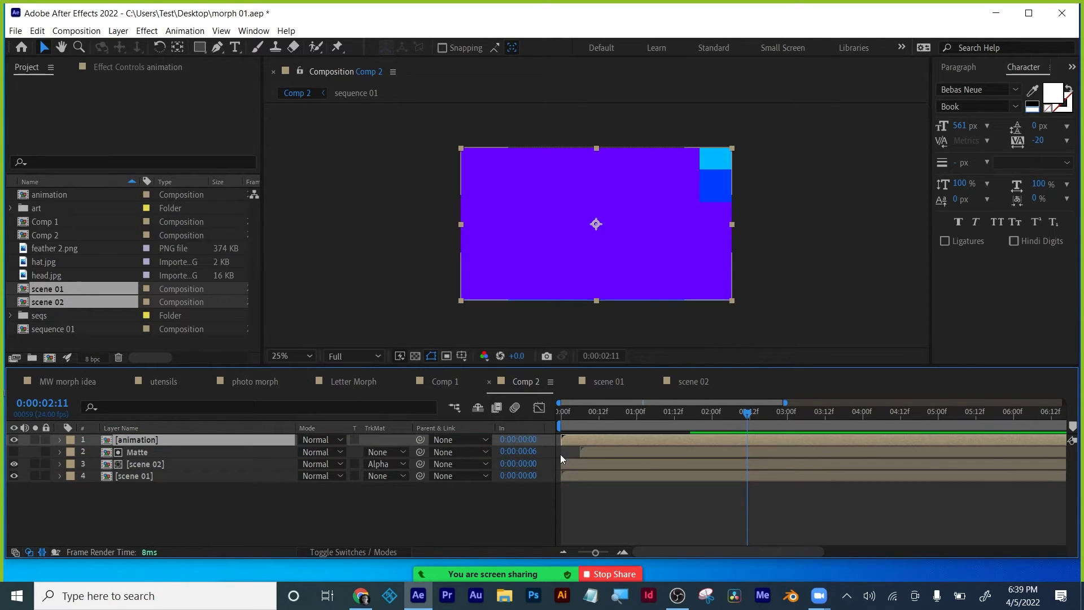
click(571, 422)
key(space)
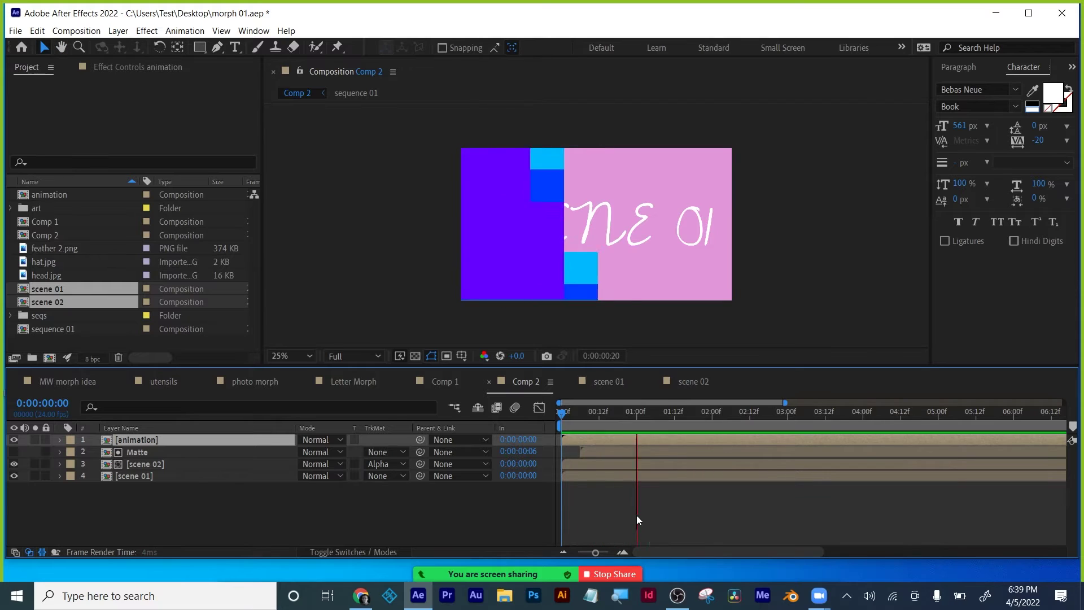
key(space)
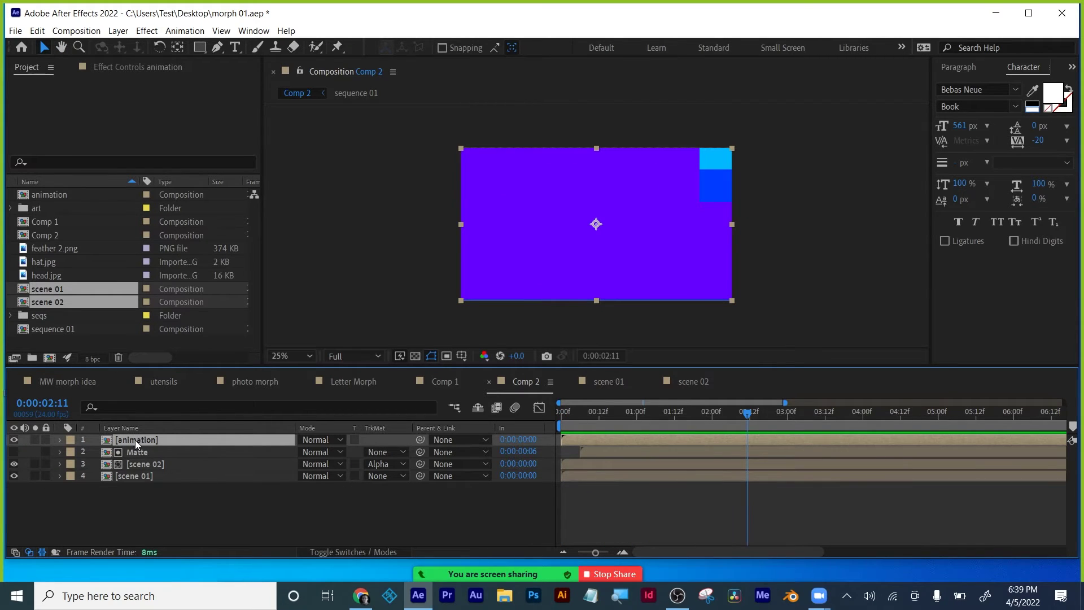
Step: Place the animation layer between scene 02 and scene 01, and preview the multicolored wipe from the first frame
drag(138, 444, 138, 466)
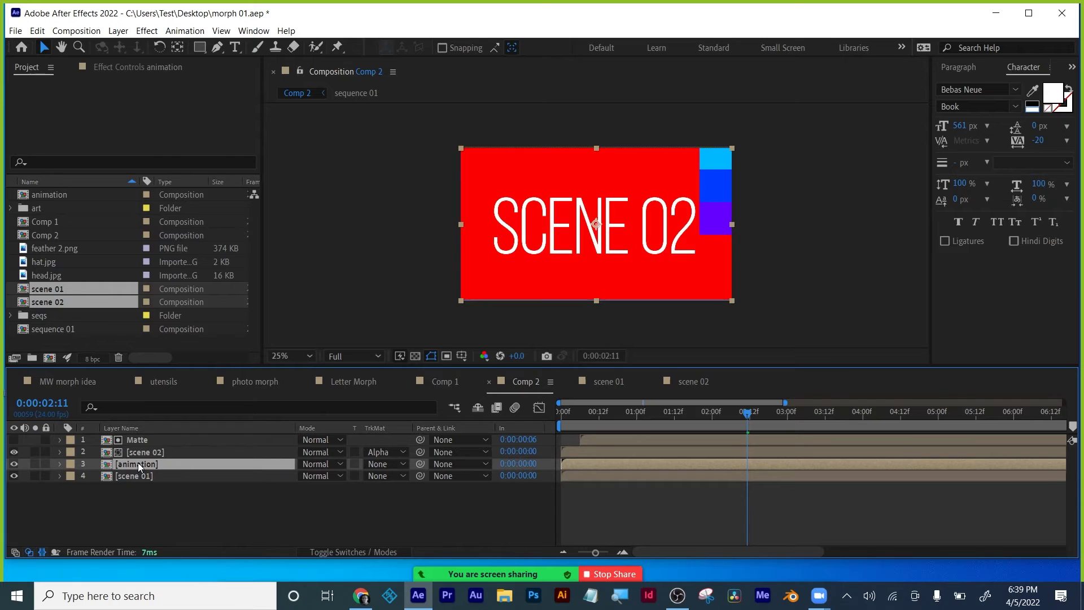
click(137, 451)
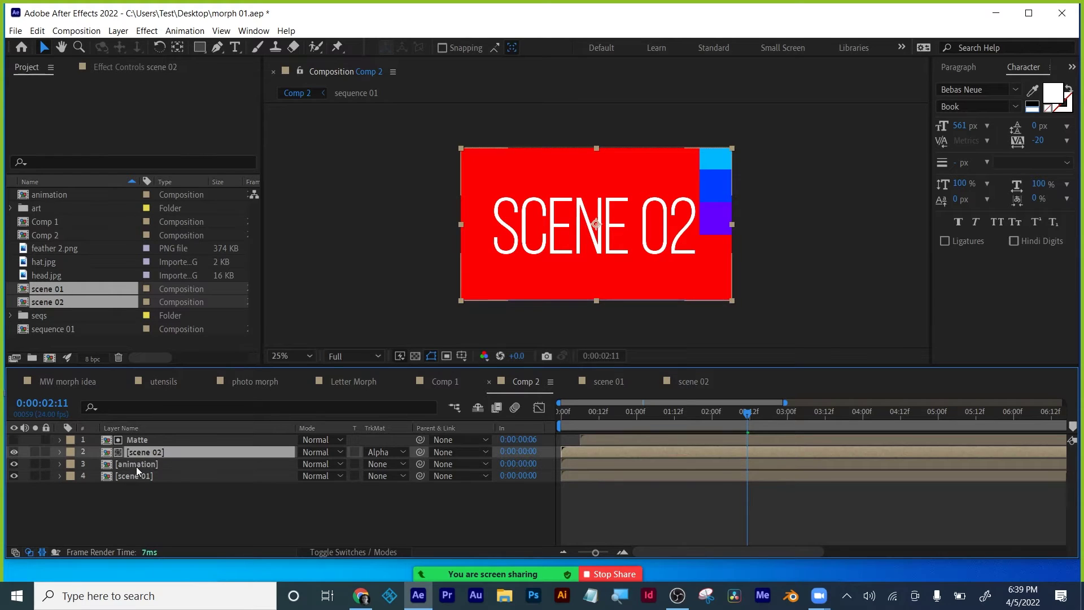
click(137, 464)
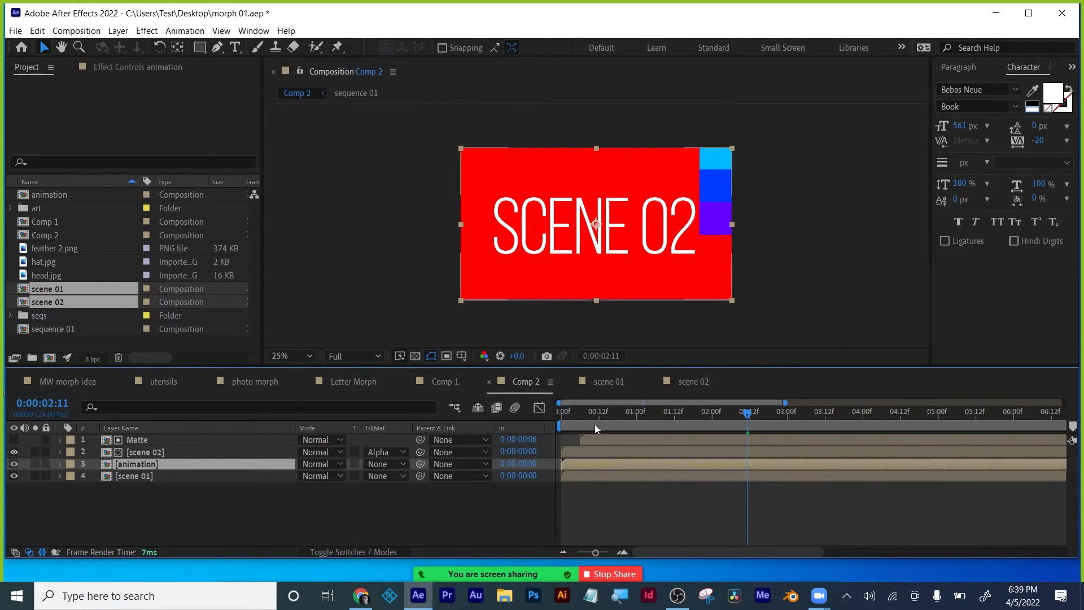
mouse_move(558, 414)
mouse_down()
mouse_move(743, 405)
mouse_move(560, 402)
mouse_move(571, 425)
mouse_up()
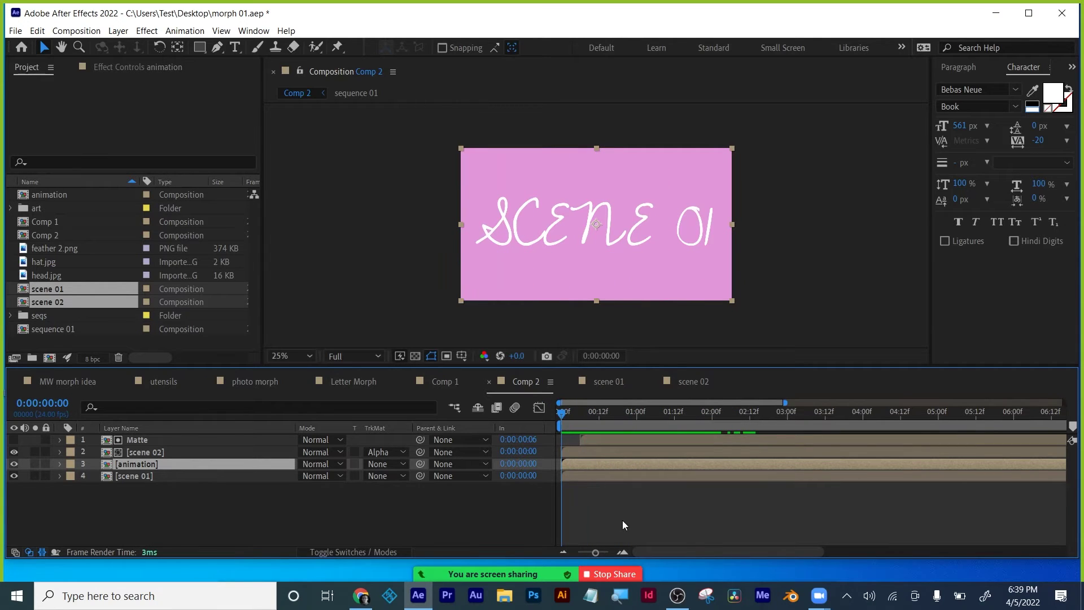
key(space)
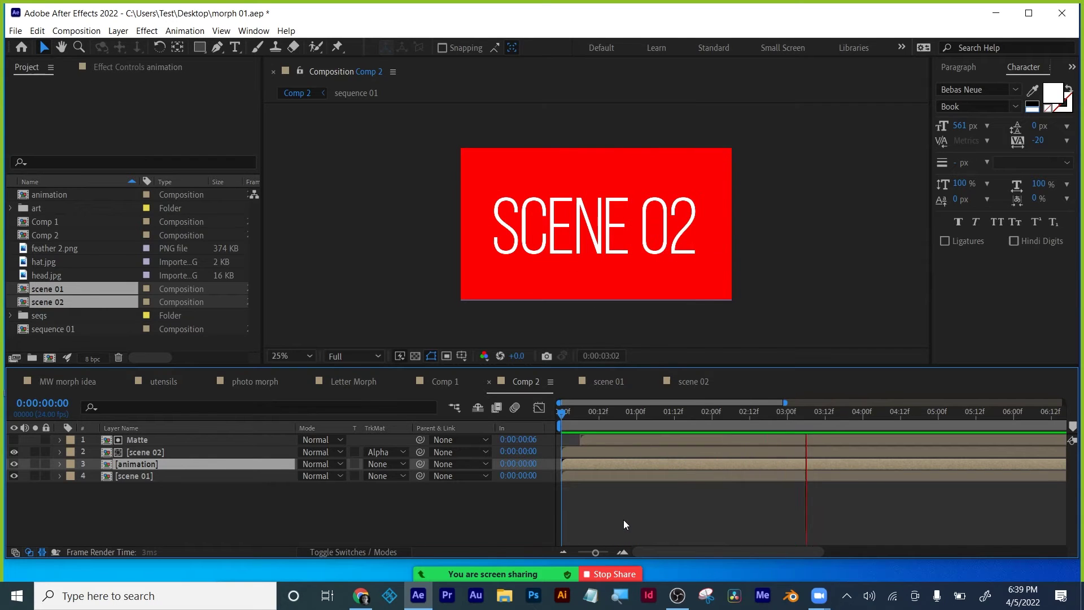
key(space)
Step: Shorten the work area of Comp 2 to end at about 3 seconds and preview the transition from the start
drag(621, 415, 778, 402)
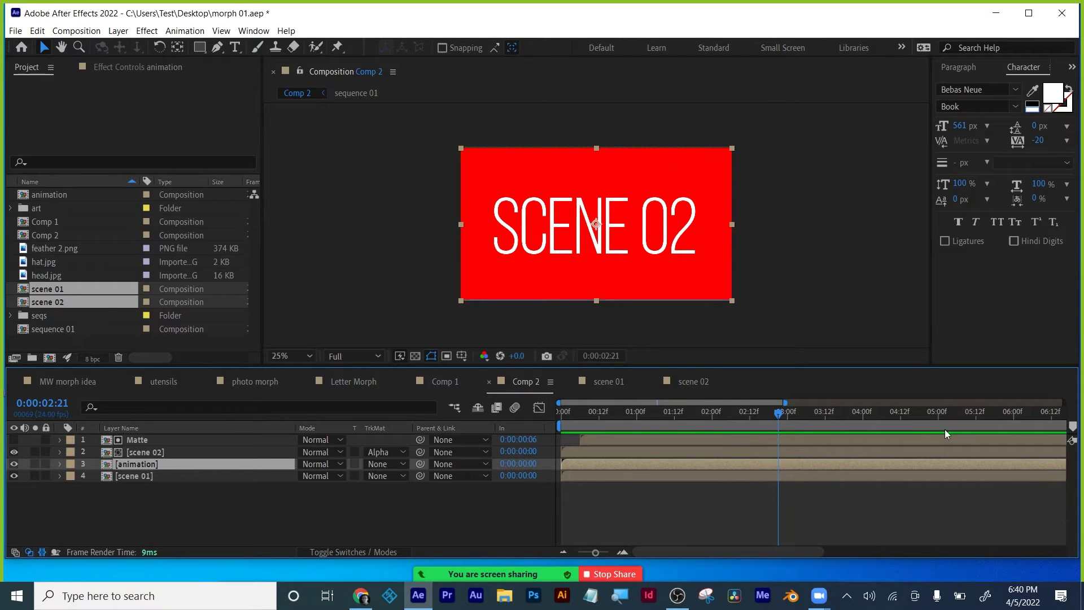
drag(594, 553, 578, 553)
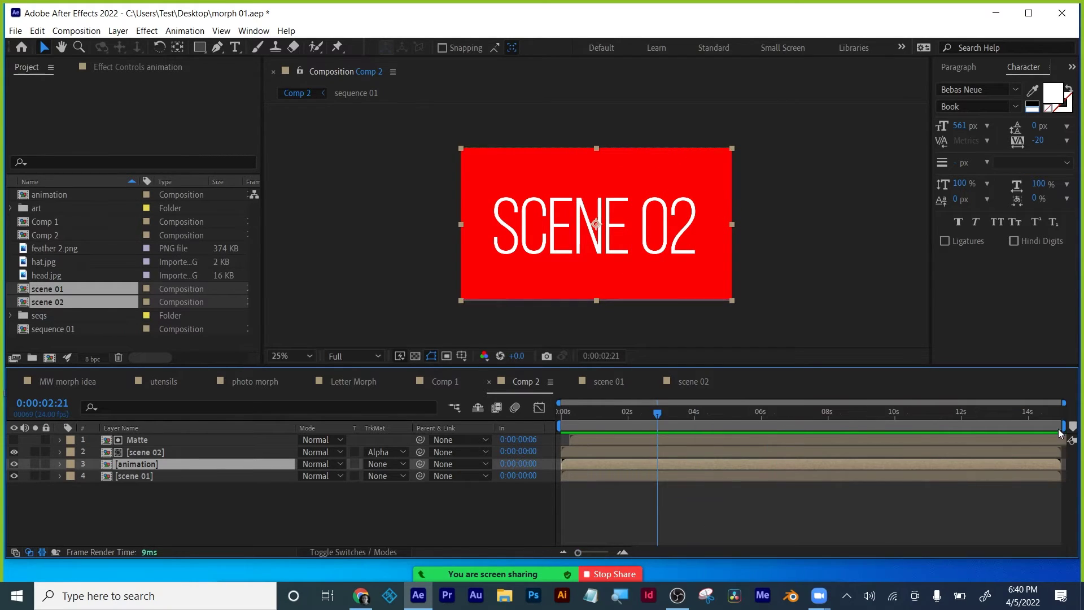
drag(1069, 423, 682, 435)
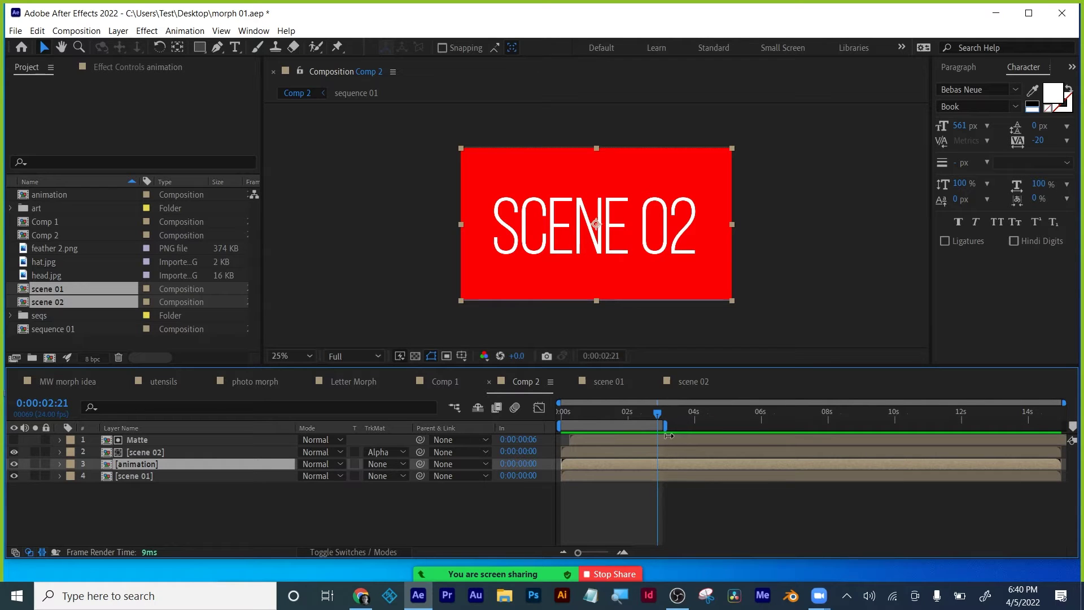
key(Home)
key(space)
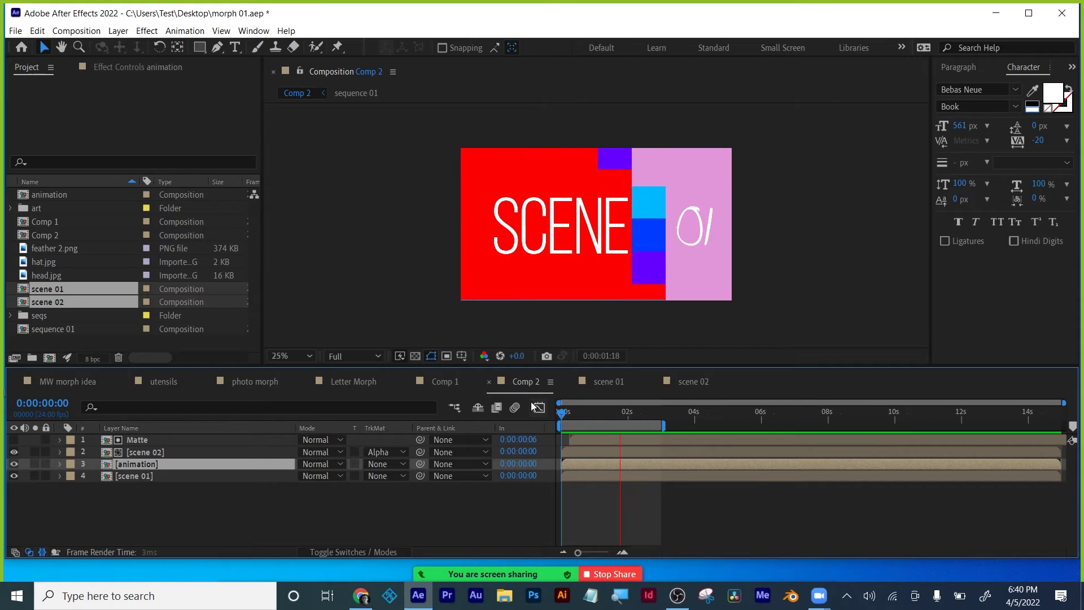
key(space)
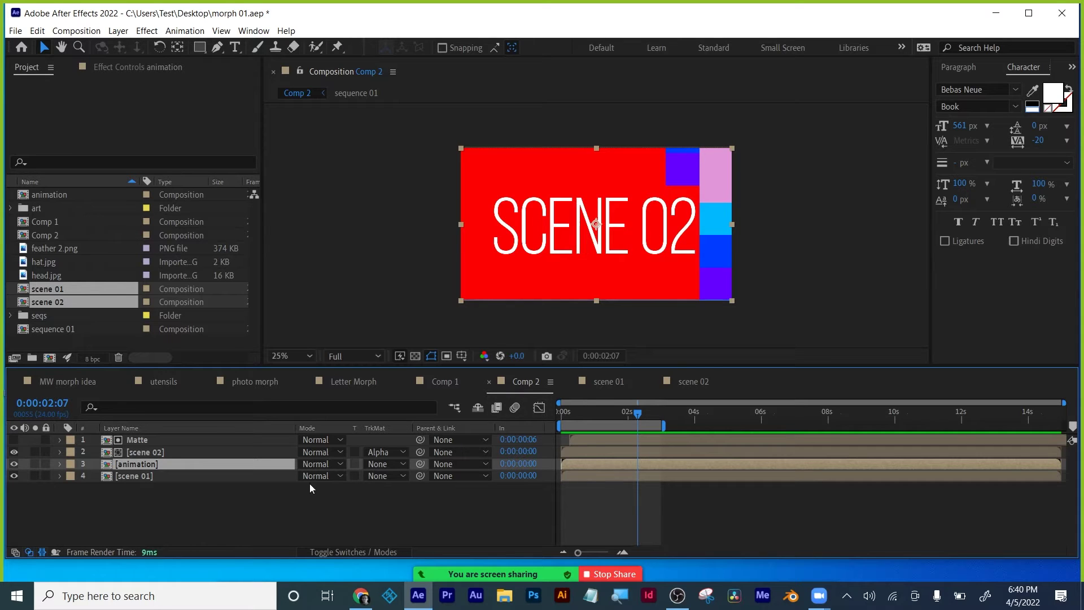
Step: Save the project and close every open composition timeline except Comp 1
click(151, 521)
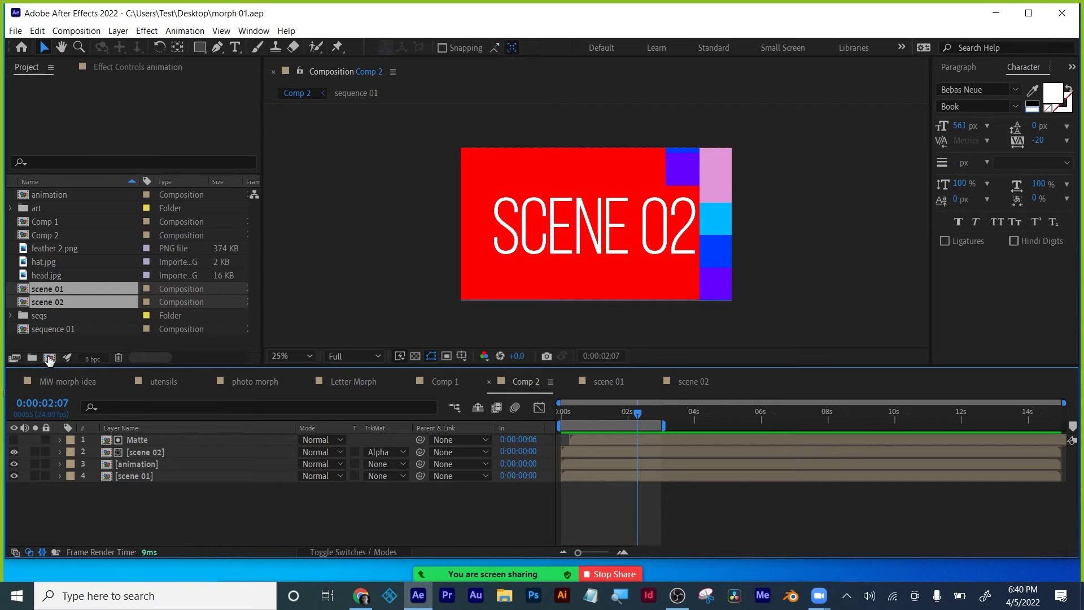
click(686, 381)
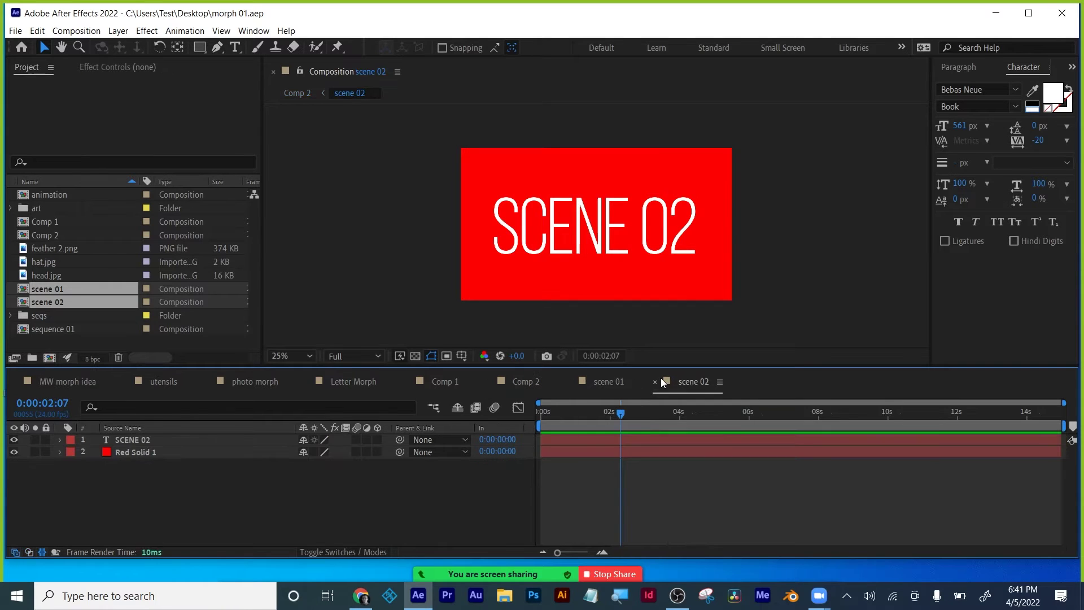
click(656, 382)
click(569, 382)
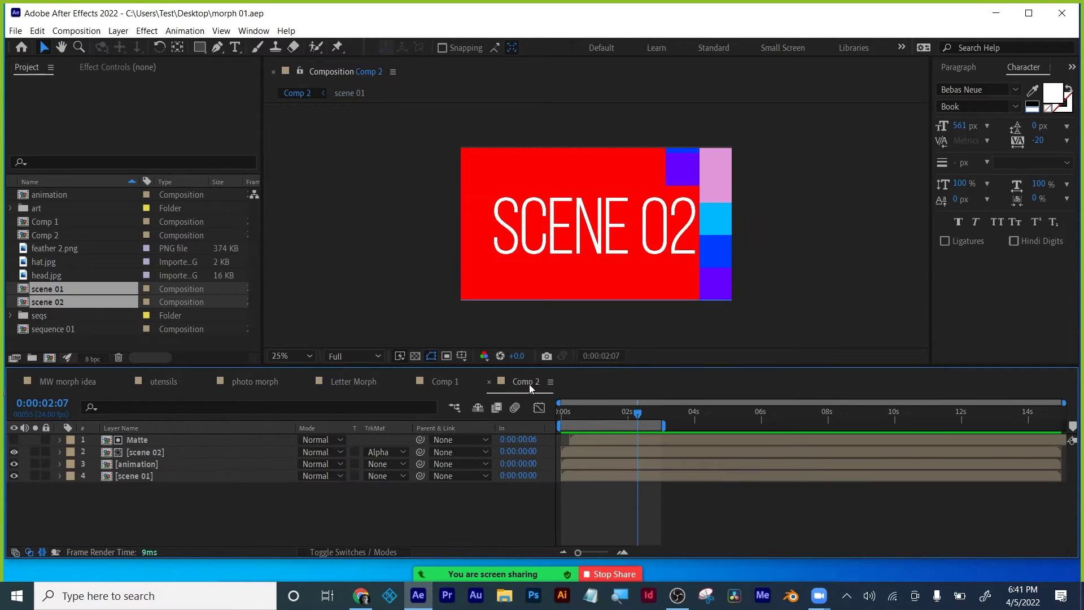
click(489, 383)
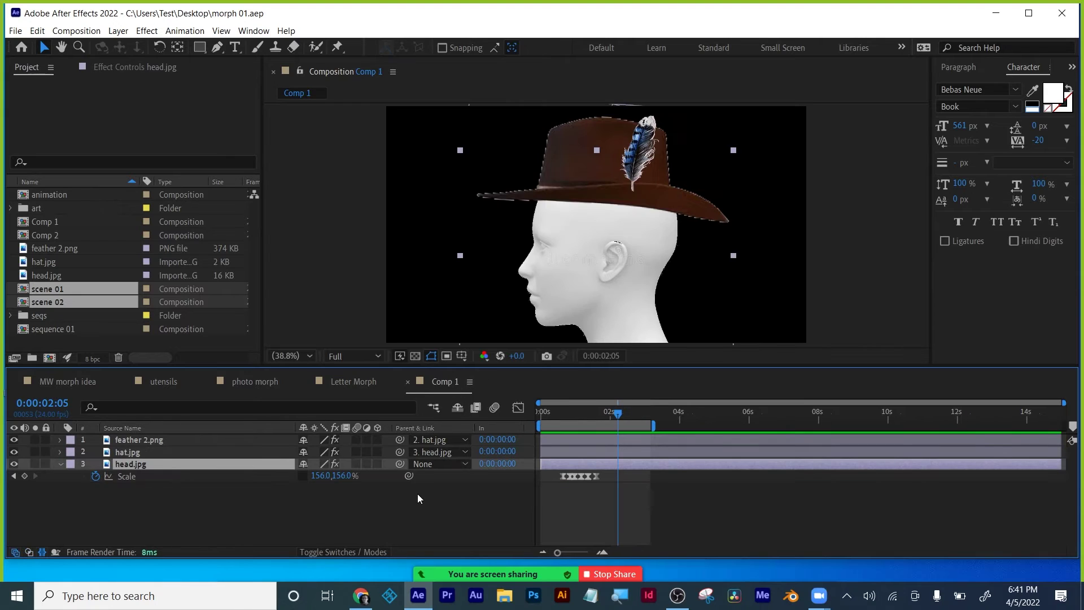
click(344, 384)
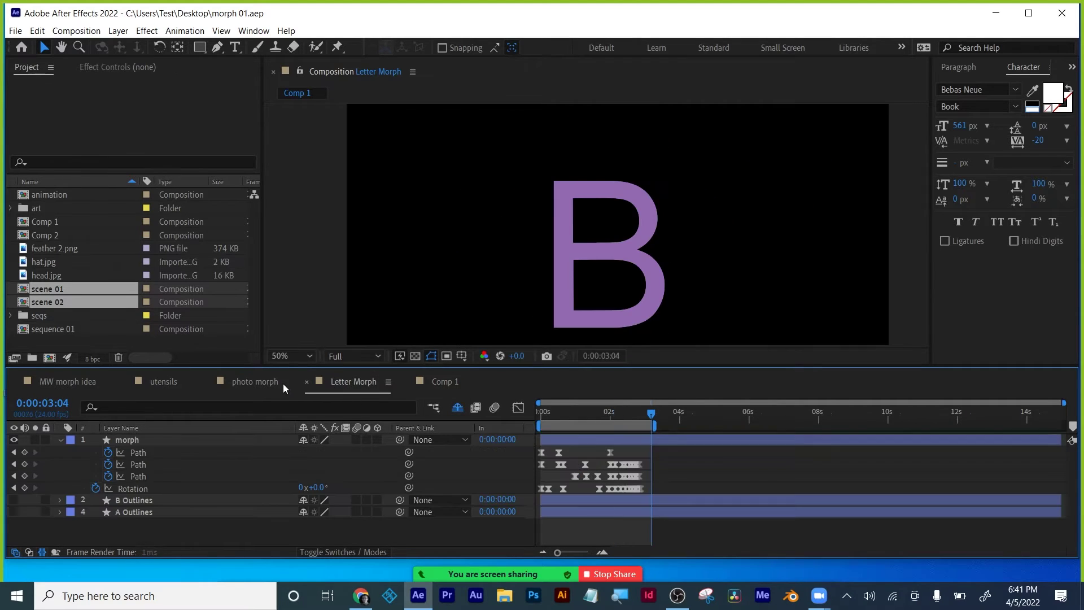
click(307, 382)
click(207, 382)
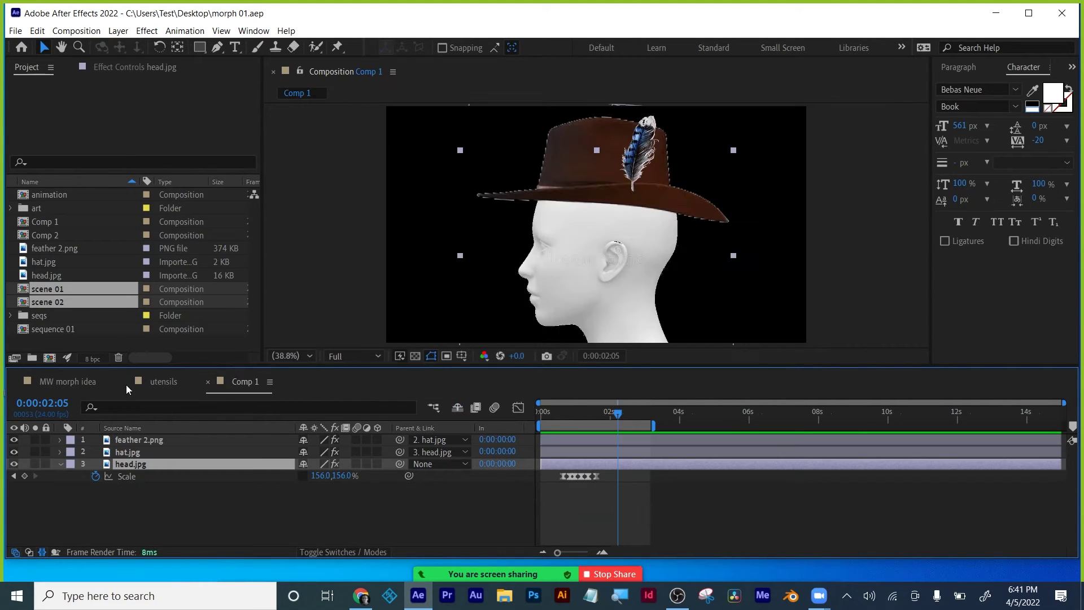
click(125, 384)
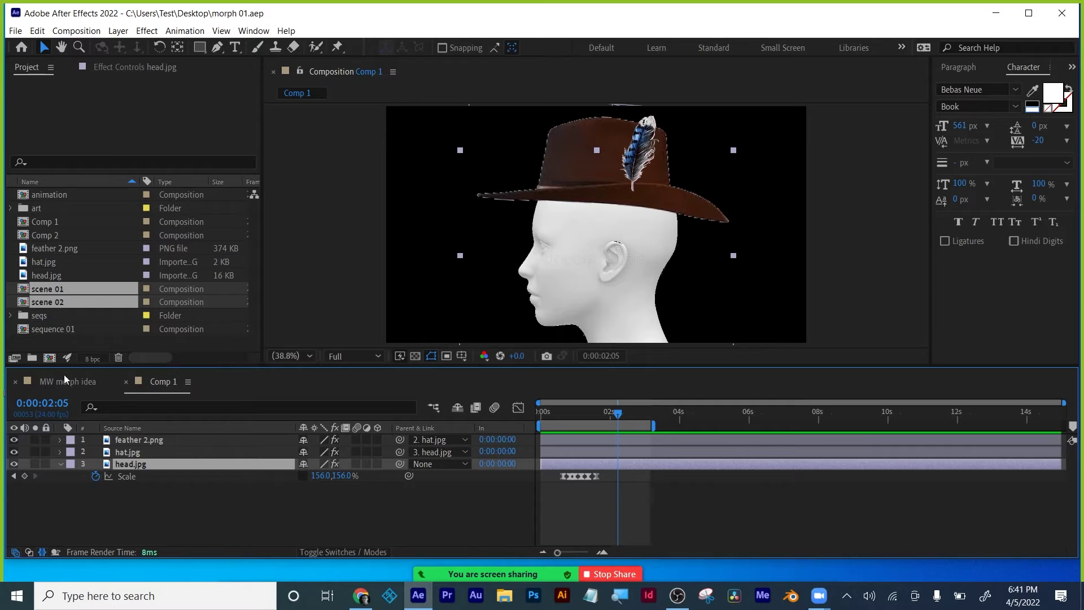
click(16, 380)
click(129, 524)
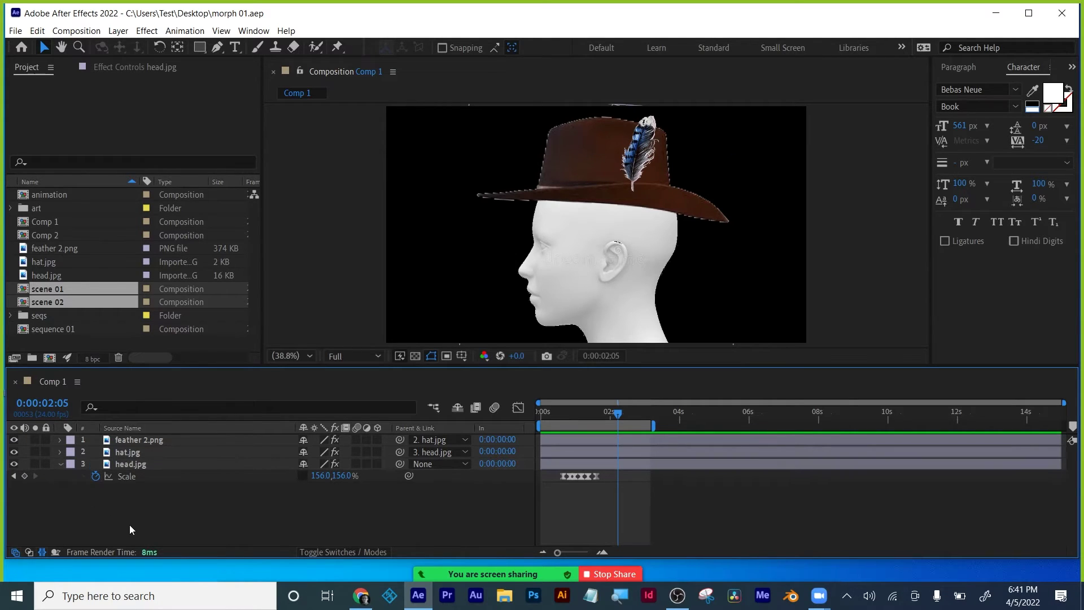
Step: Create a new composition named repeater with the HDTV 1080 24 preset and a 15-second duration
click(49, 357)
text(re)
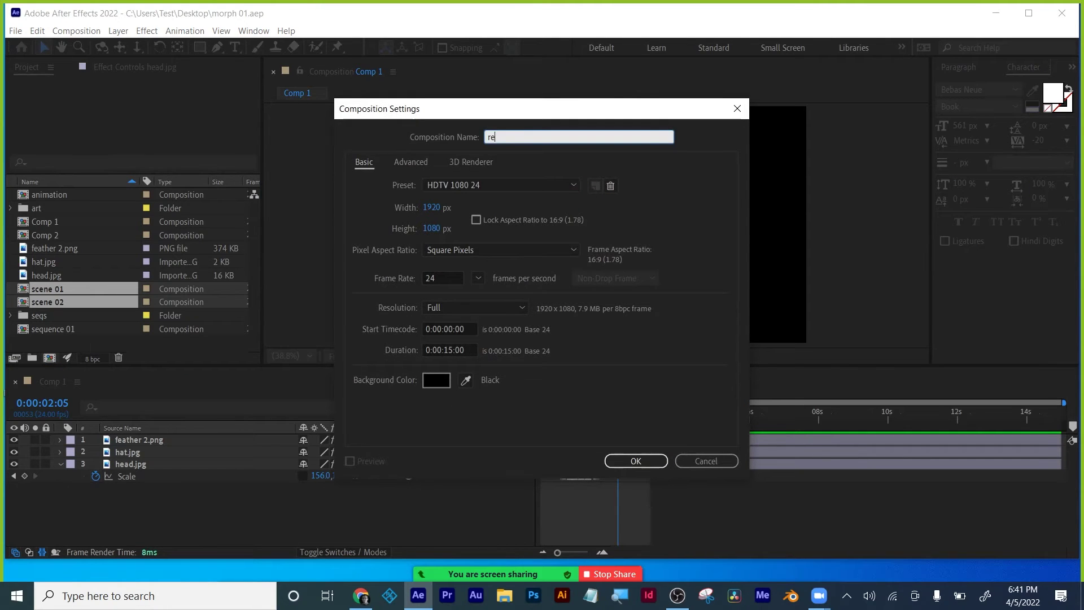
text(peater)
key(Return)
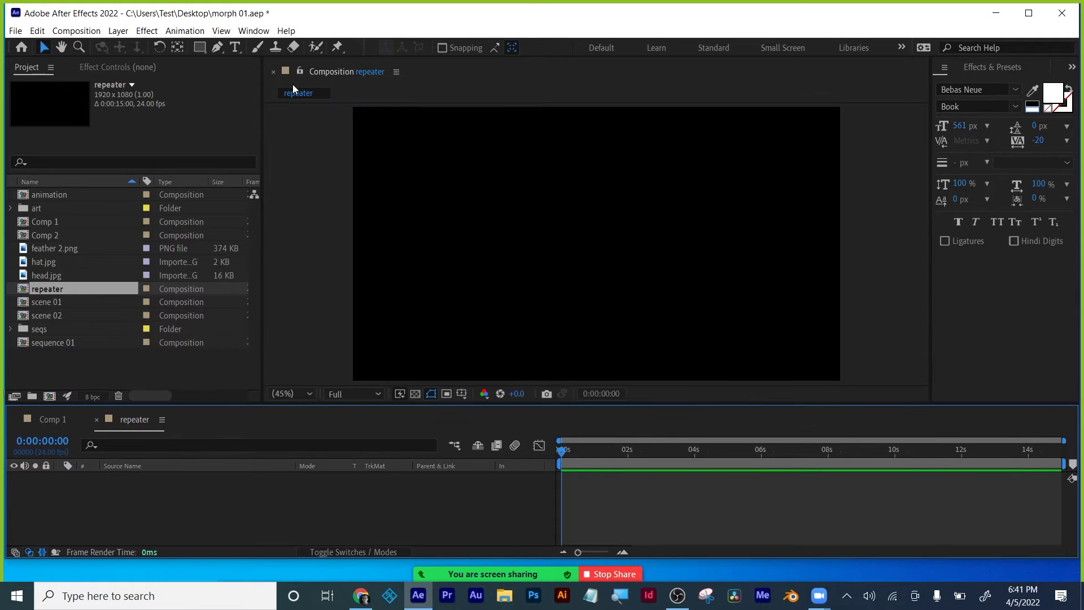
Step: Draw a small star slightly above the centre of the frame with the Star tool and fill it with red
mouse_move(199, 47)
mouse_down()
mouse_move(226, 61)
mouse_move(243, 107)
mouse_up()
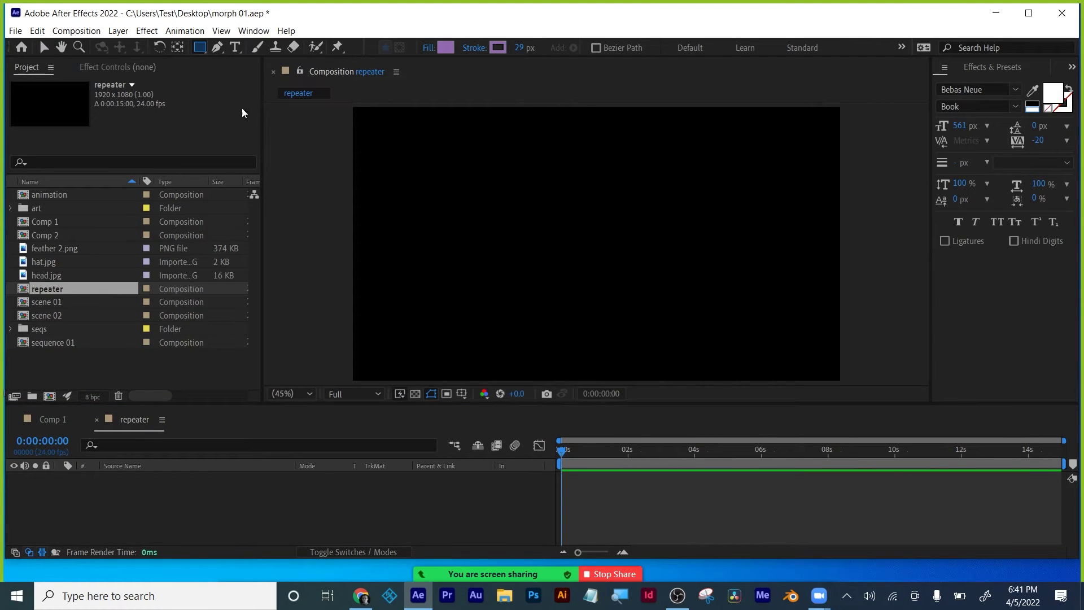
drag(577, 221, 598, 247)
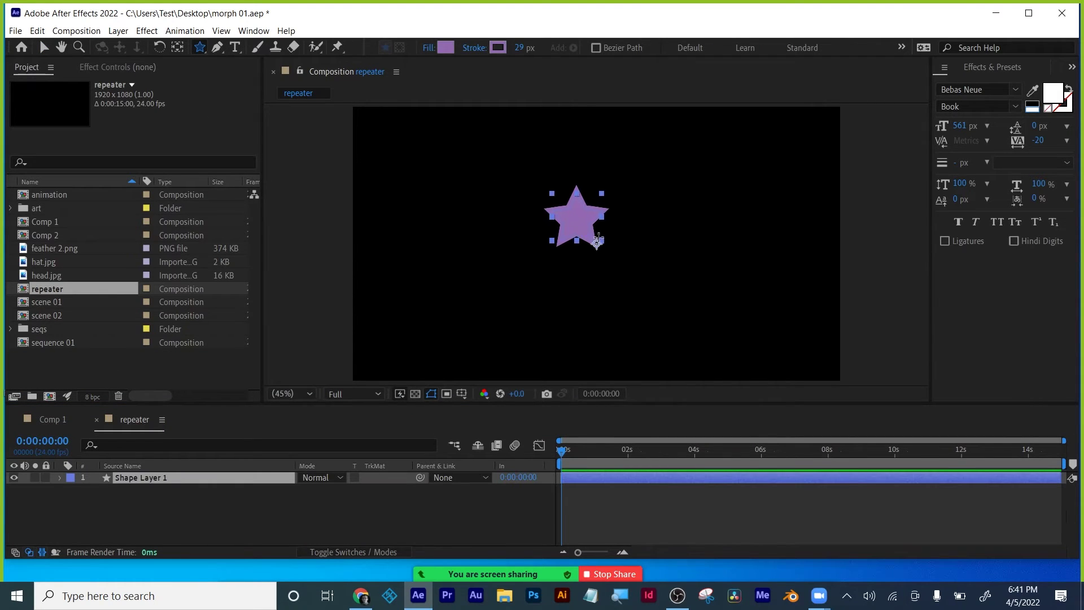
click(446, 47)
drag(812, 396, 796, 359)
click(925, 361)
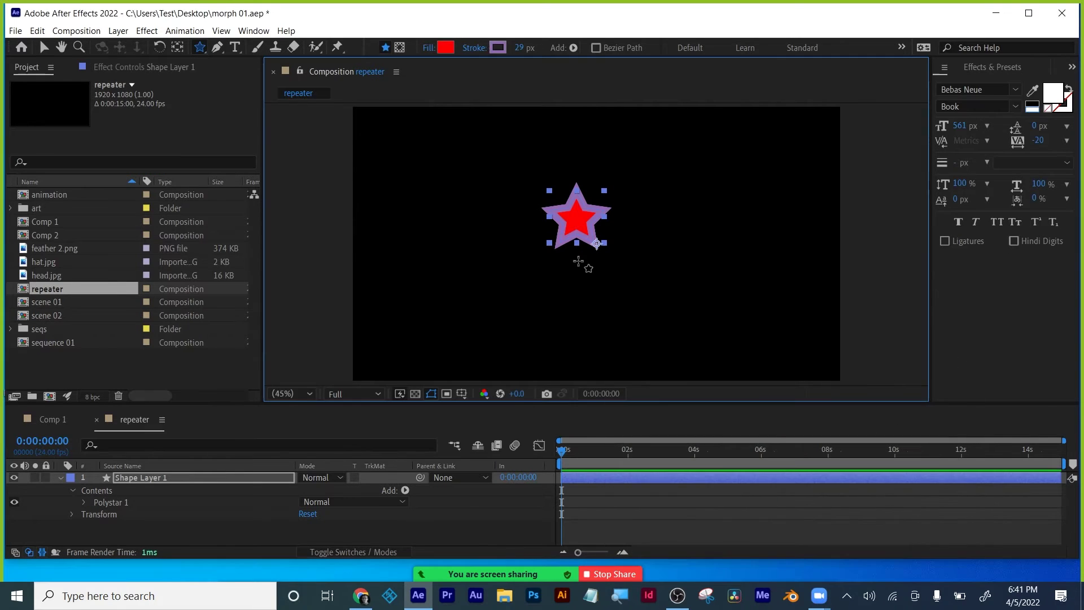
Step: Give the star a white FFFFFF stroke 9 px wide and select its shape layer with the Selection tool
click(497, 47)
drag(631, 372, 609, 353)
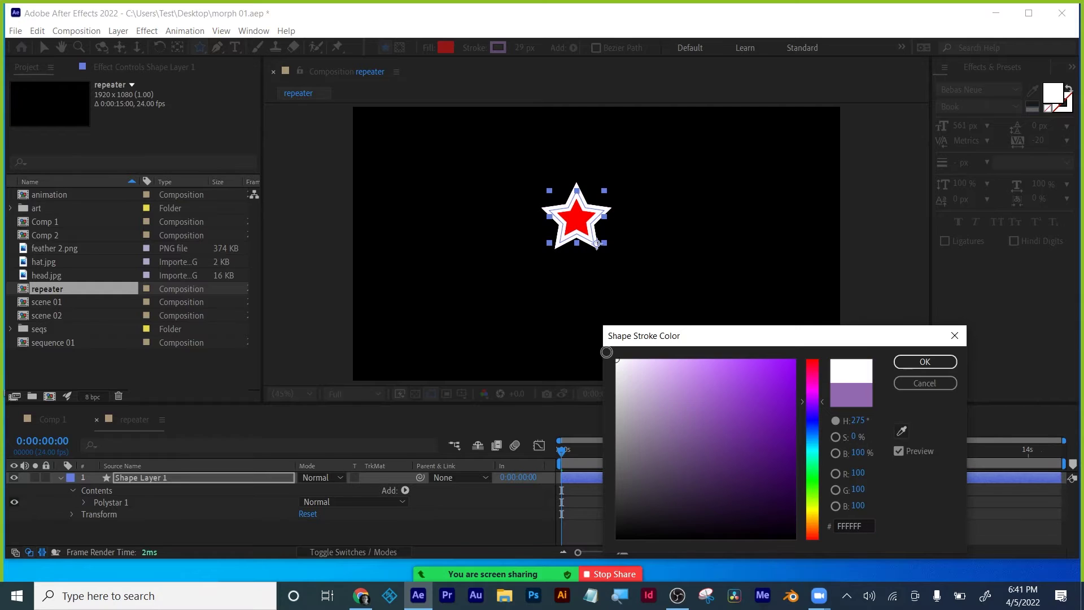
click(925, 362)
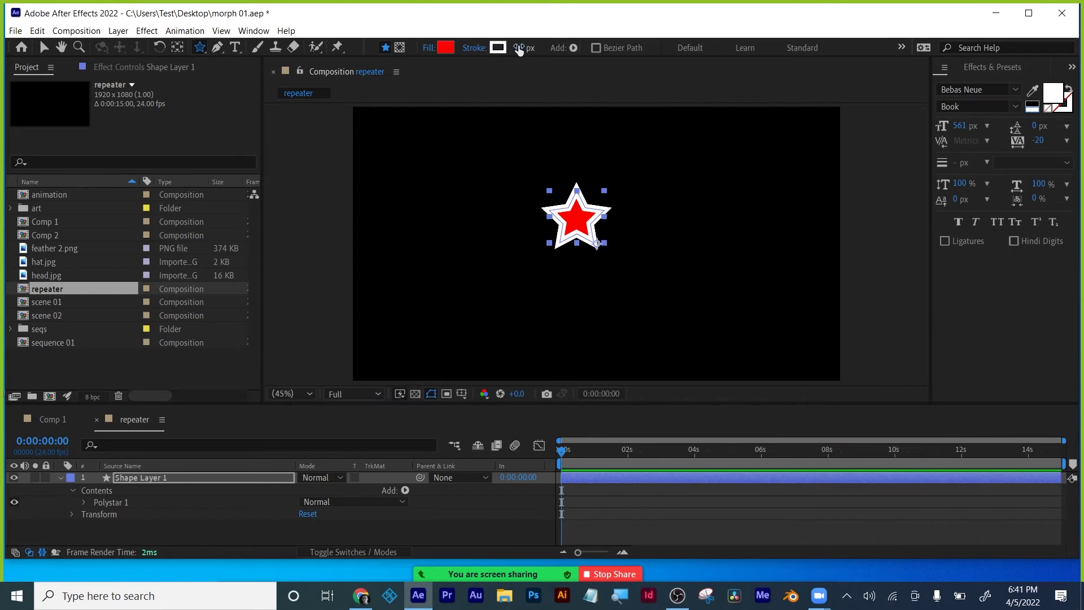
drag(518, 47, 498, 47)
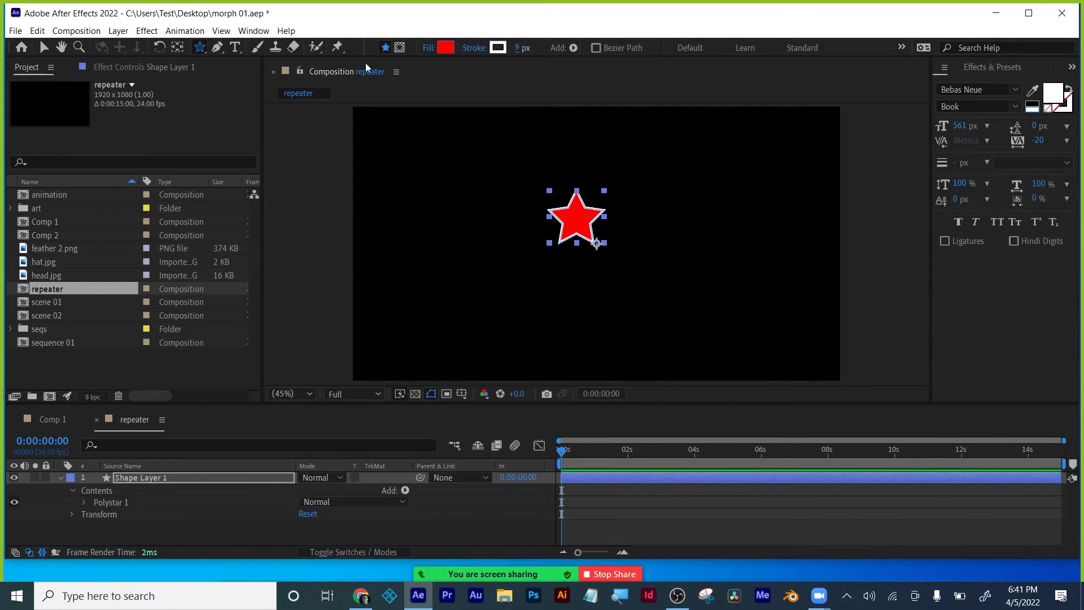
click(44, 48)
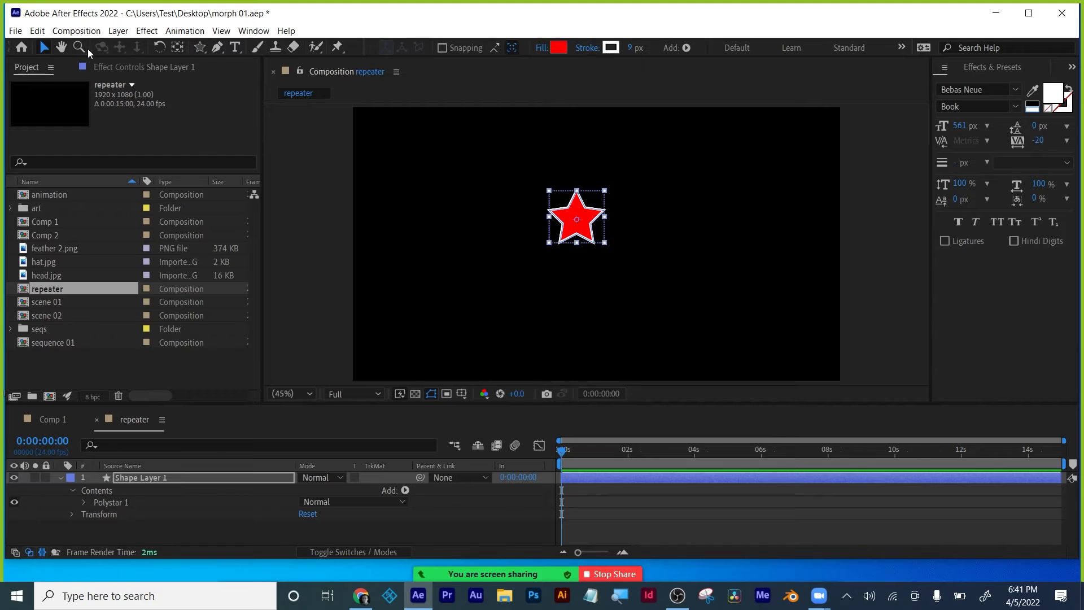
click(121, 480)
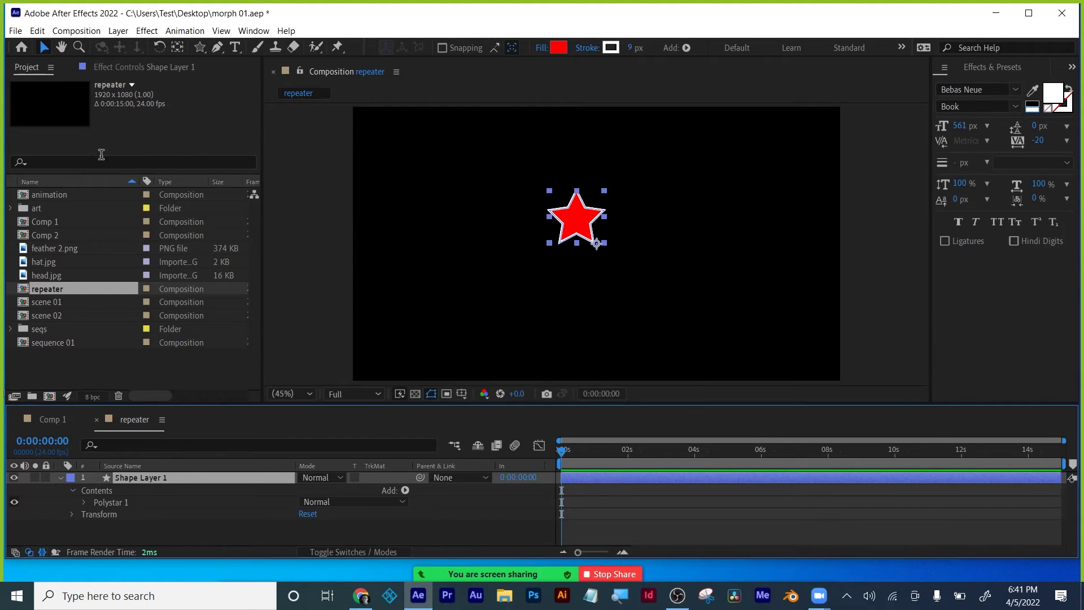
Step: Centre the star layer's anchor point on the star and move the star up near the middle of the frame's upper edge
click(178, 48)
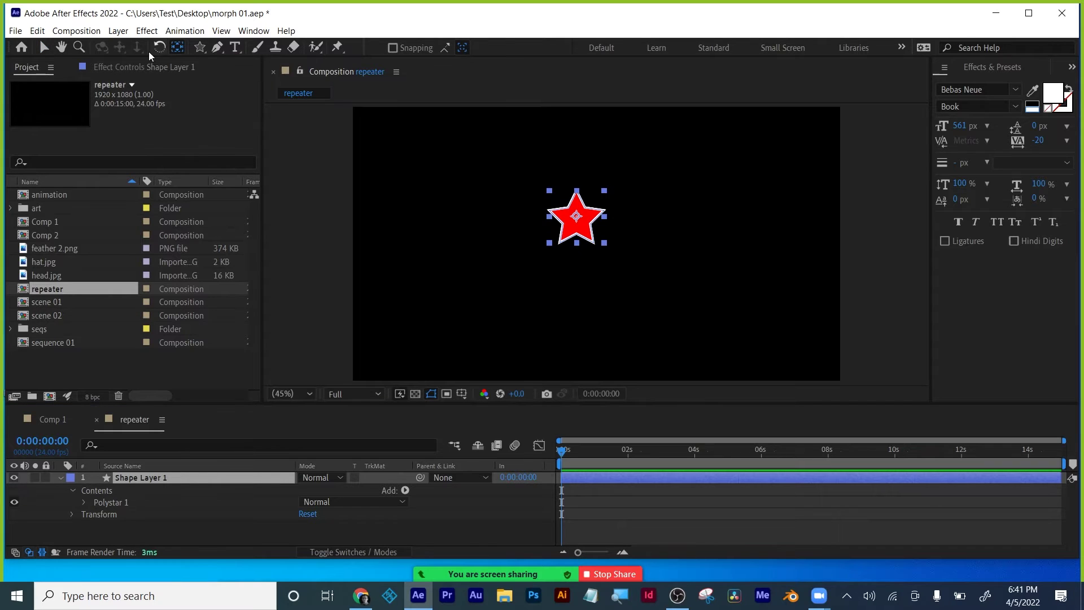
click(44, 47)
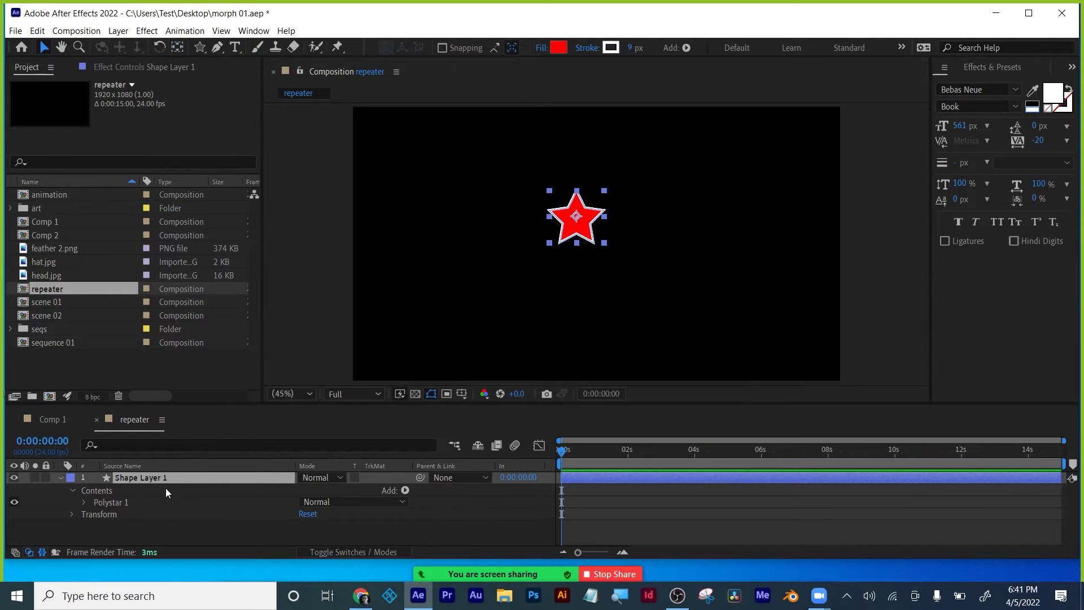
drag(590, 227, 608, 176)
key(Return)
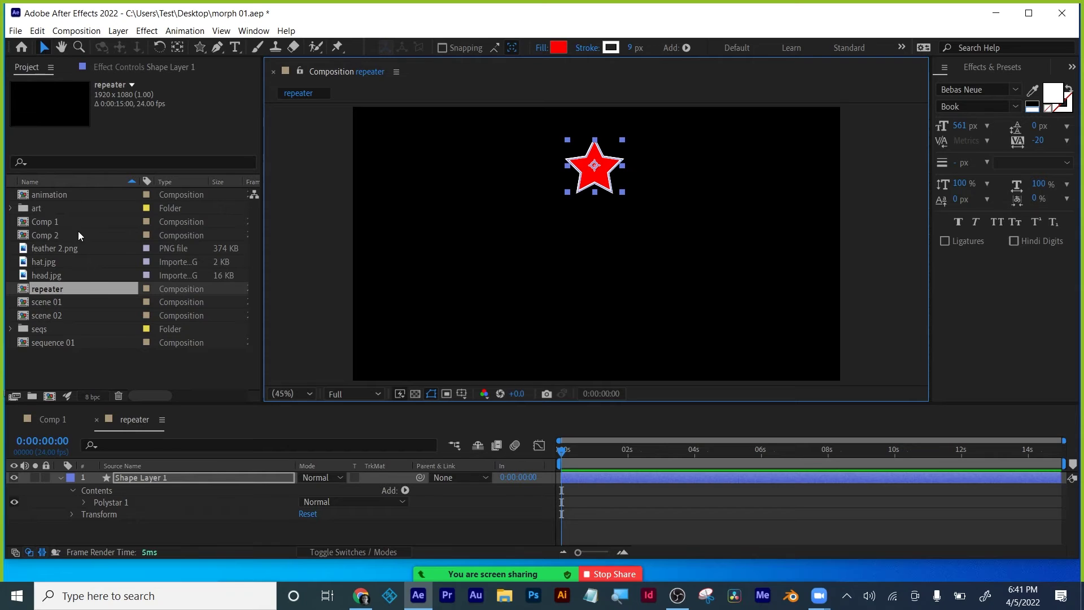
Step: Add a Repeater to the star's shape layer and set its number of copies to 8
click(405, 490)
click(387, 383)
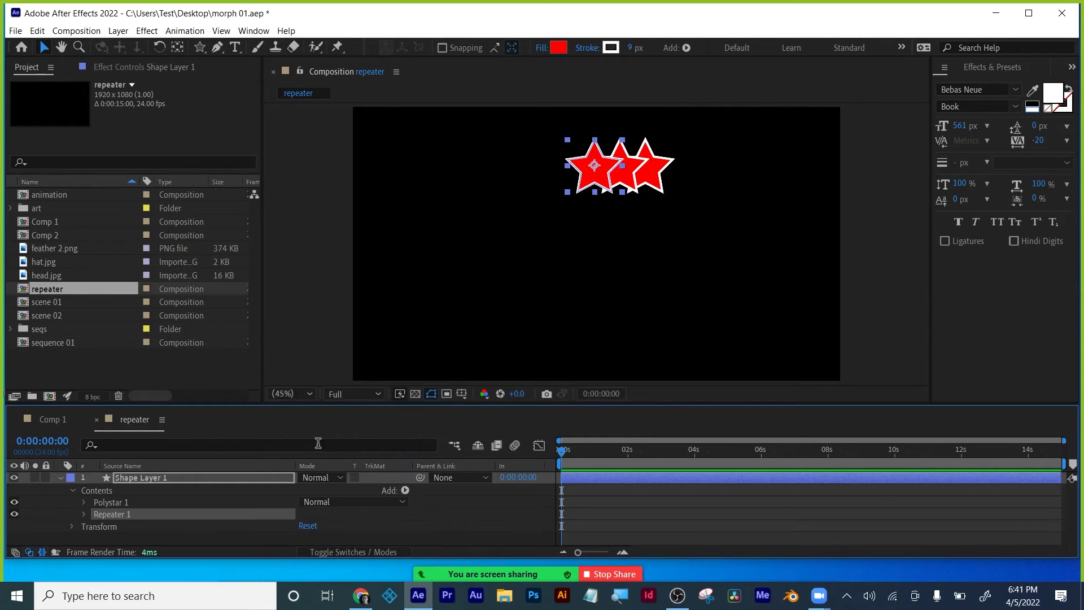
click(84, 514)
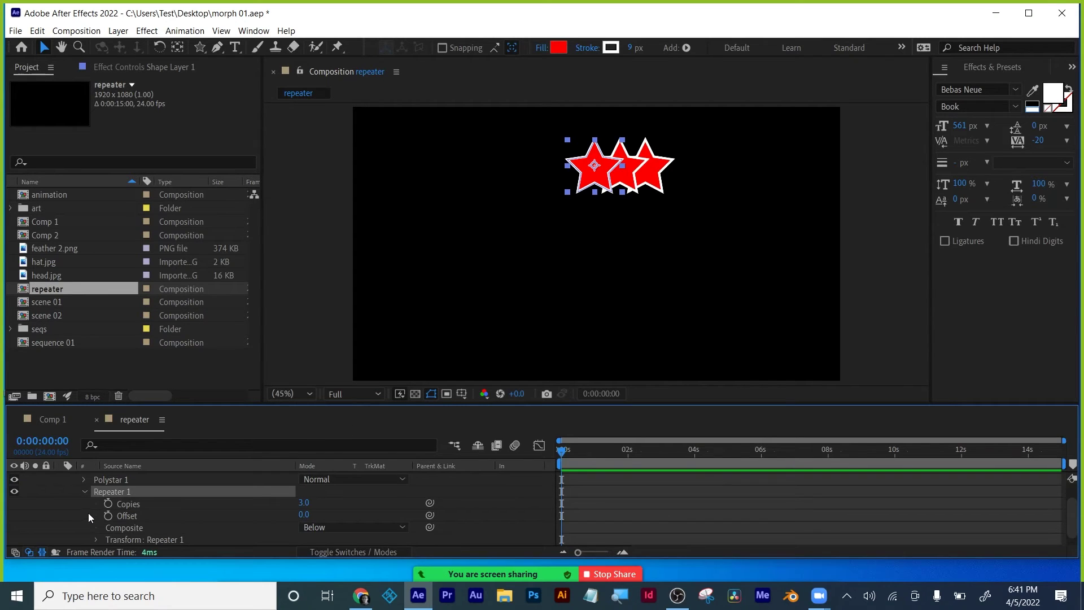
click(304, 502)
text(8)
key(Return)
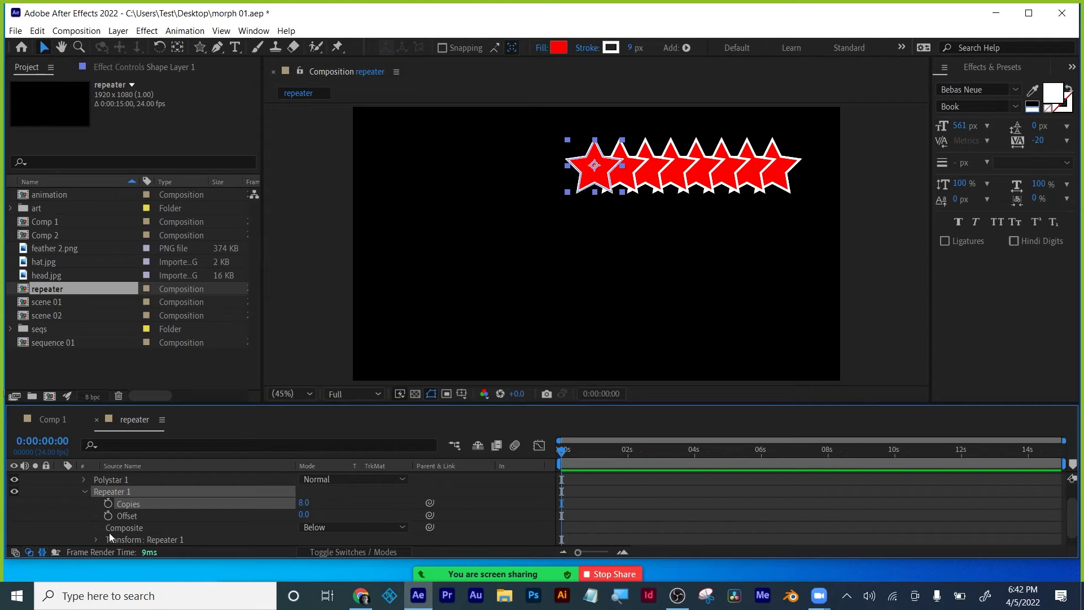
Step: Expand the repeater's transform settings in an enlarged timeline and set its Position to 0,0
scroll(193, 497, down, 1)
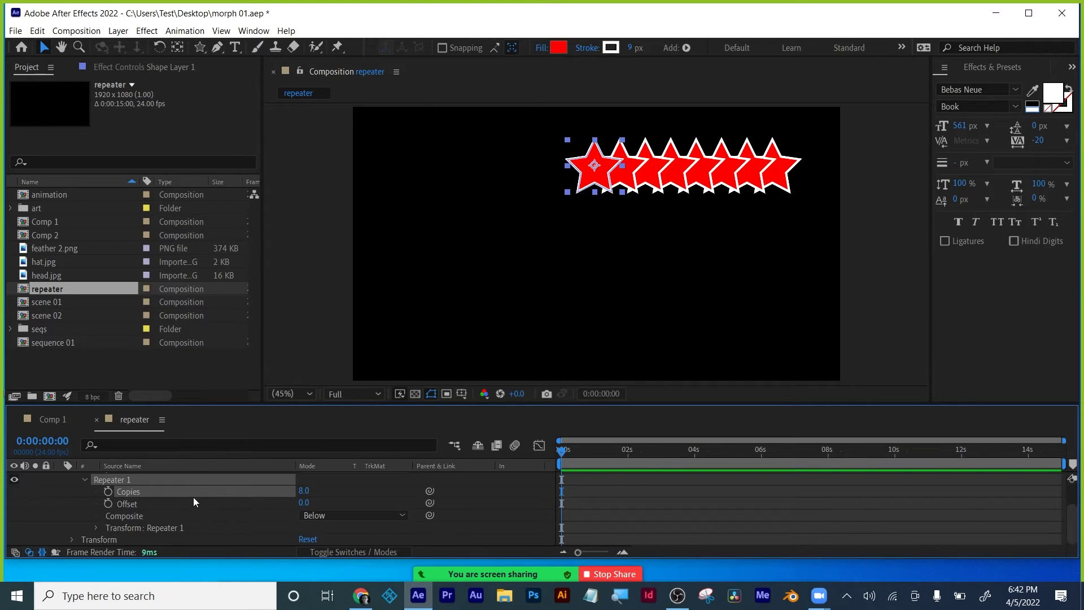
click(93, 527)
drag(220, 415, 220, 308)
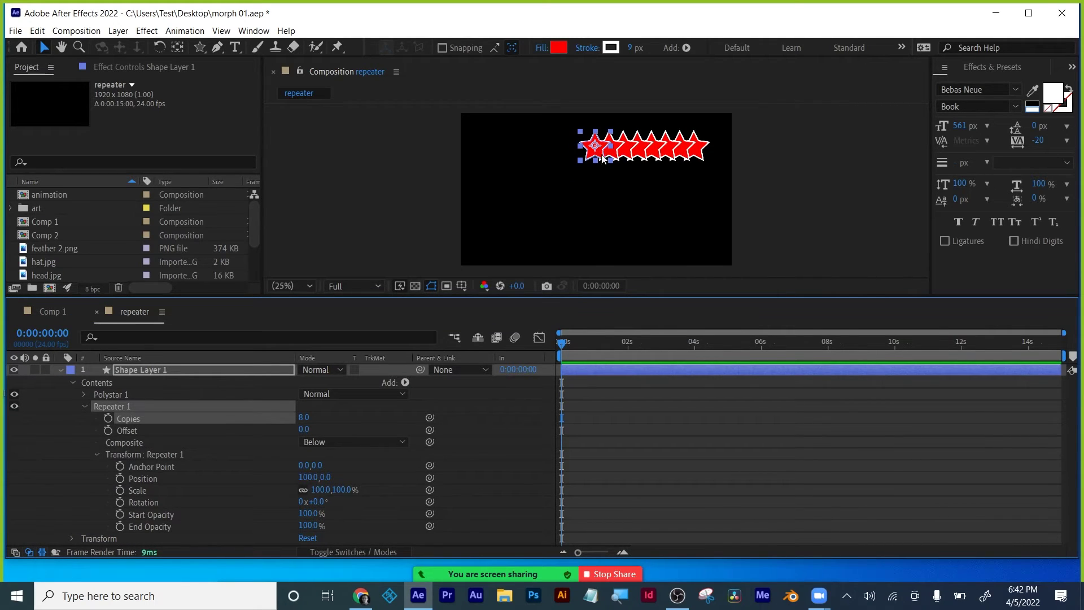
click(306, 477)
text(0)
key(Return)
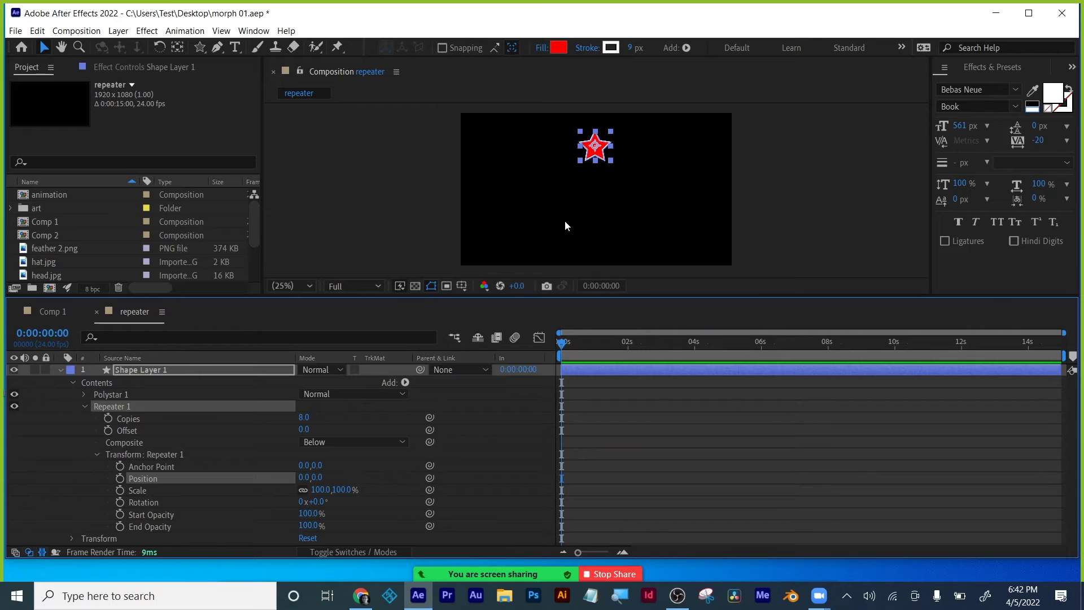
Step: Try repeater Rotation values of 40° and 360°, and undo the 360° change
drag(319, 502, 344, 491)
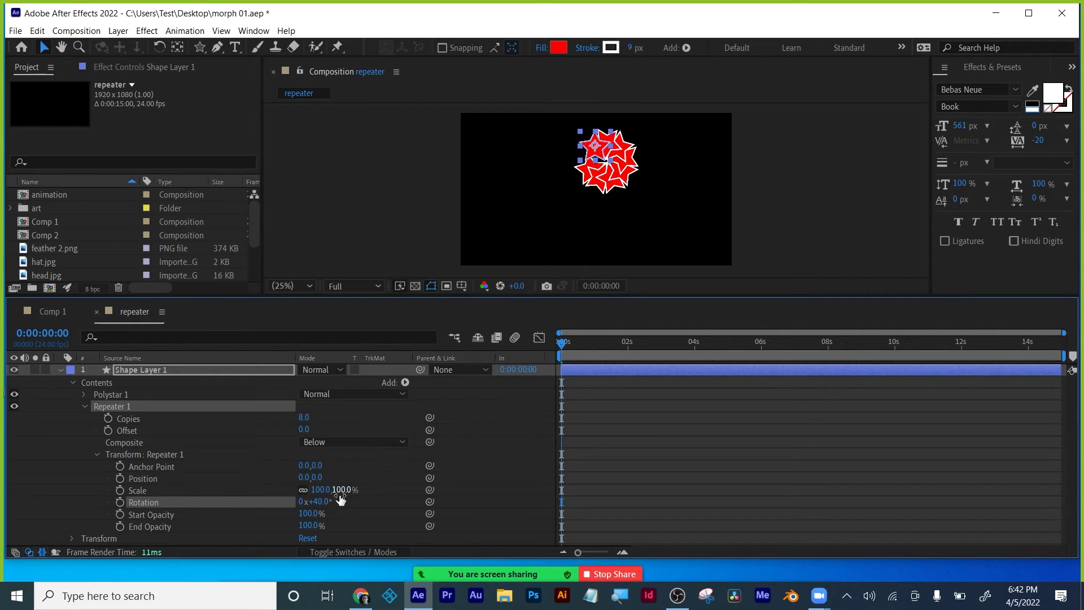
click(319, 502)
text(3)
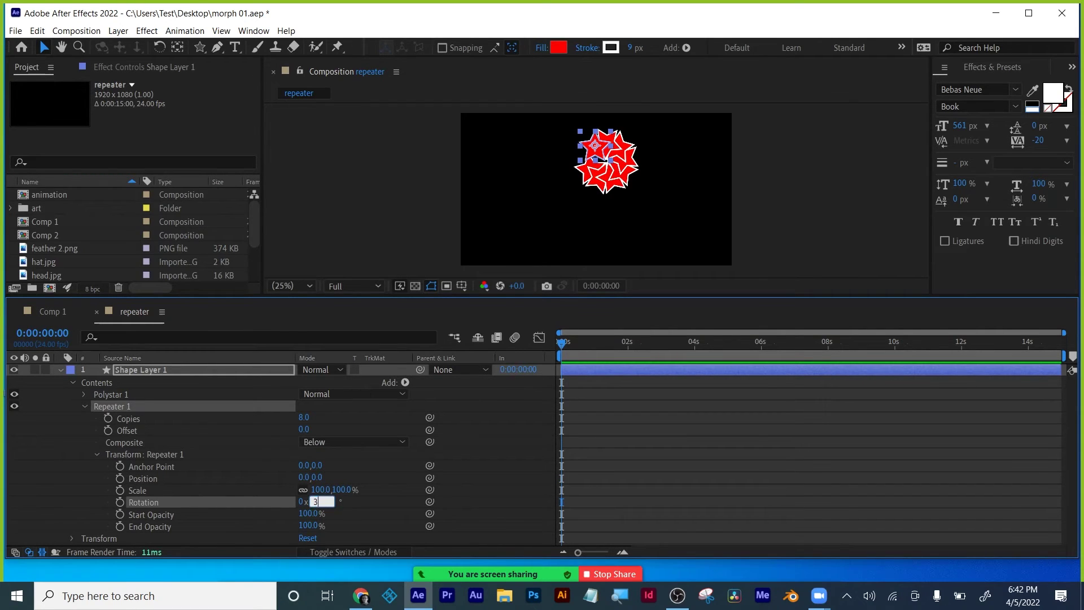
text(60)
key(Return)
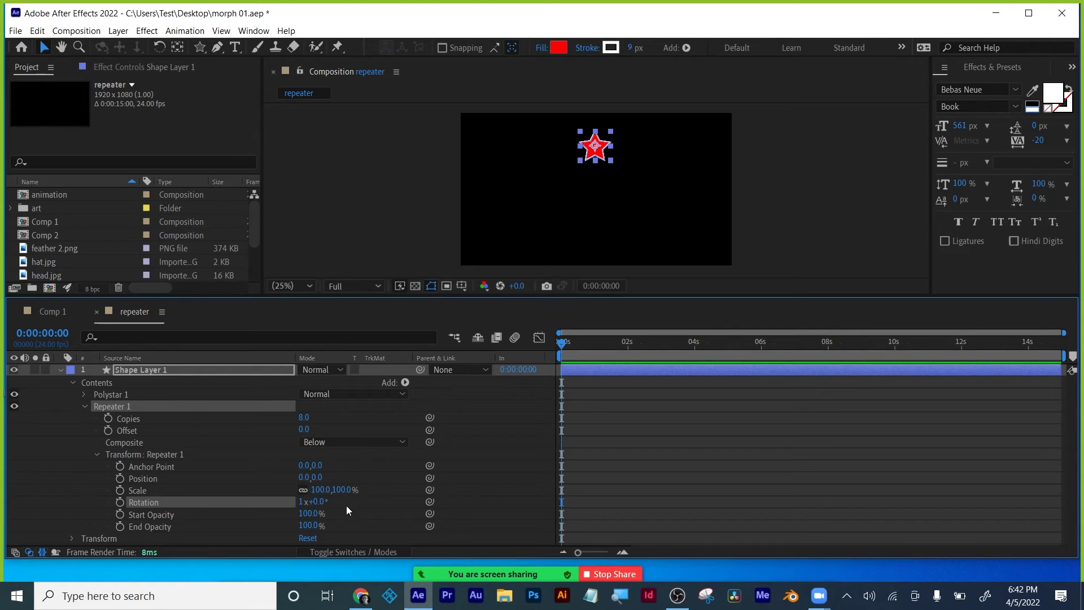
key(ctrl+z)
Step: Arrange the copies in a ring centred in the frame, with repeater Rotation 360/8 (45°) and Anchor Point about 0,262
click(325, 501)
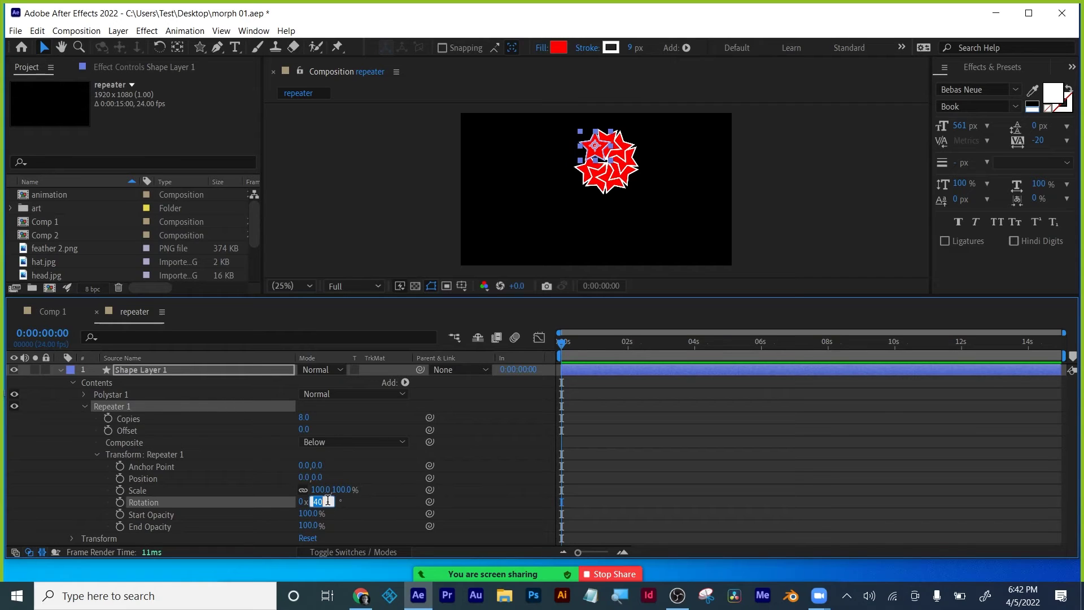
text(360/8)
key(Return)
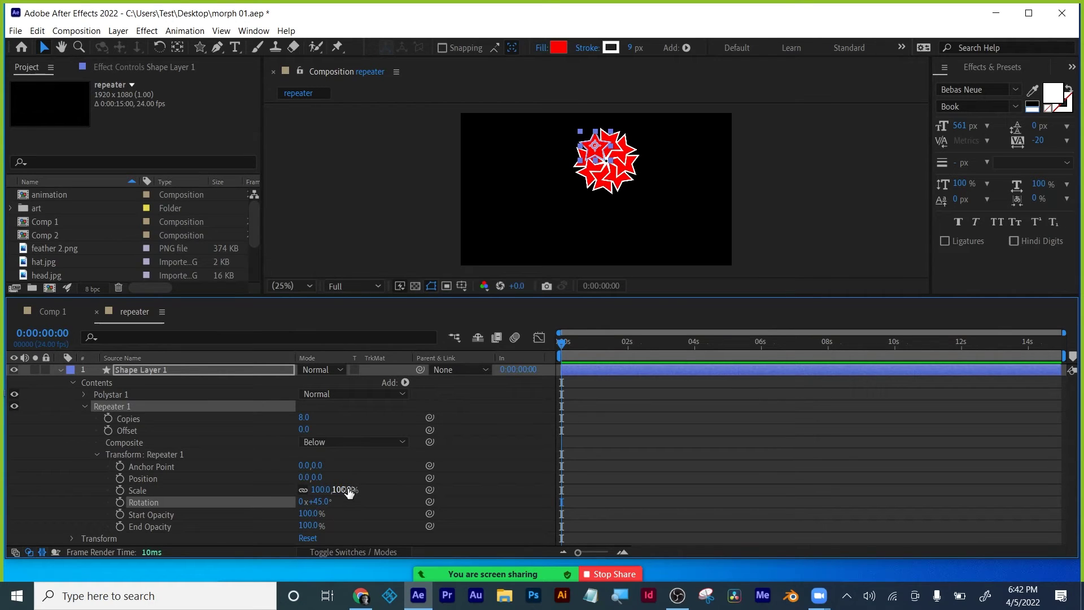
drag(312, 472, 499, 470)
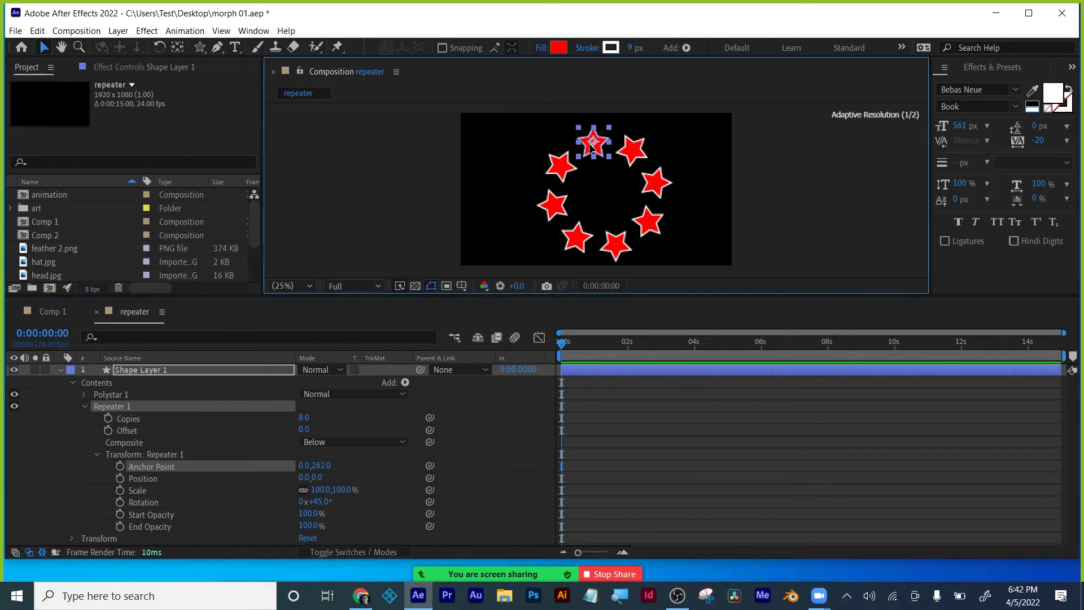
drag(591, 155, 583, 145)
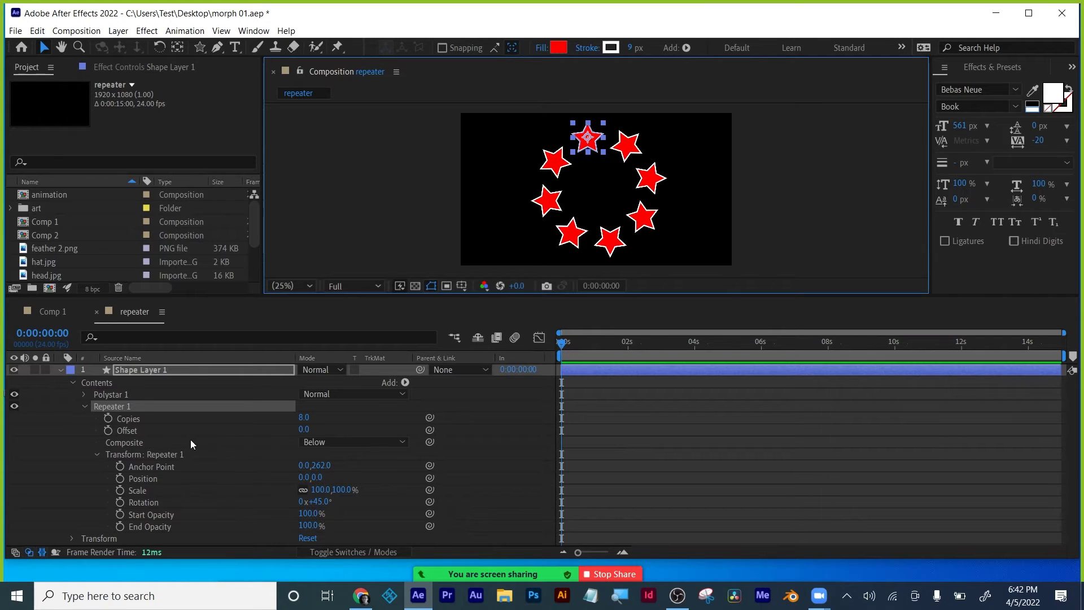
Step: Keyframe the repeater's Copies from 1 at 0:00:00:00 to 8 at 0:00:00:22
click(108, 419)
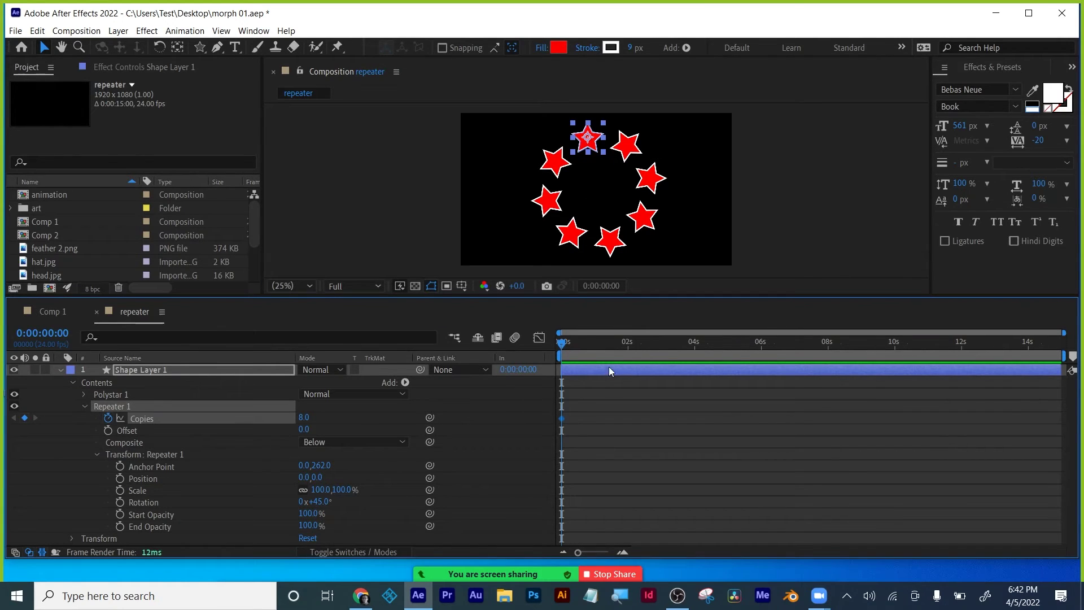
drag(567, 346, 593, 344)
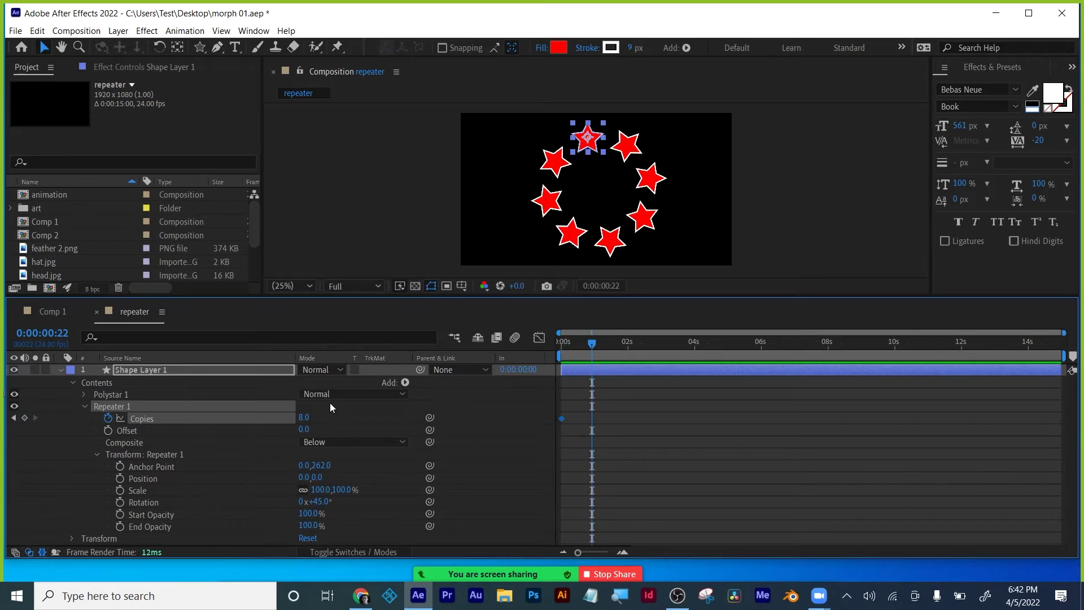
click(25, 418)
click(14, 418)
click(303, 417)
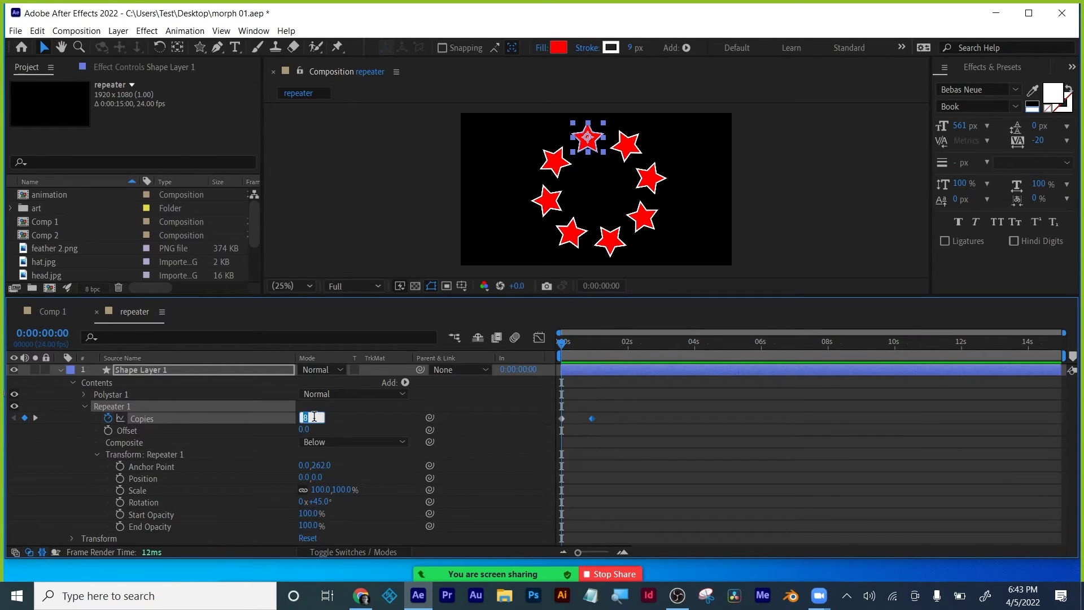
text(1)
key(Return)
Step: Shorten the work area to about the first two seconds and preview the growing ring of stars
key(space)
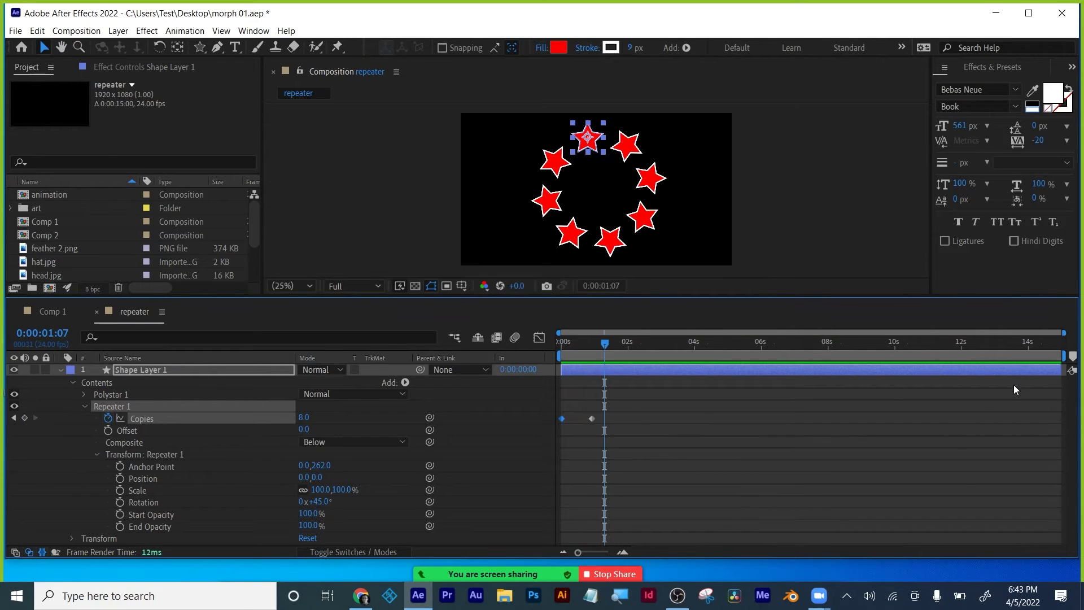
drag(1064, 356, 549, 347)
key(space)
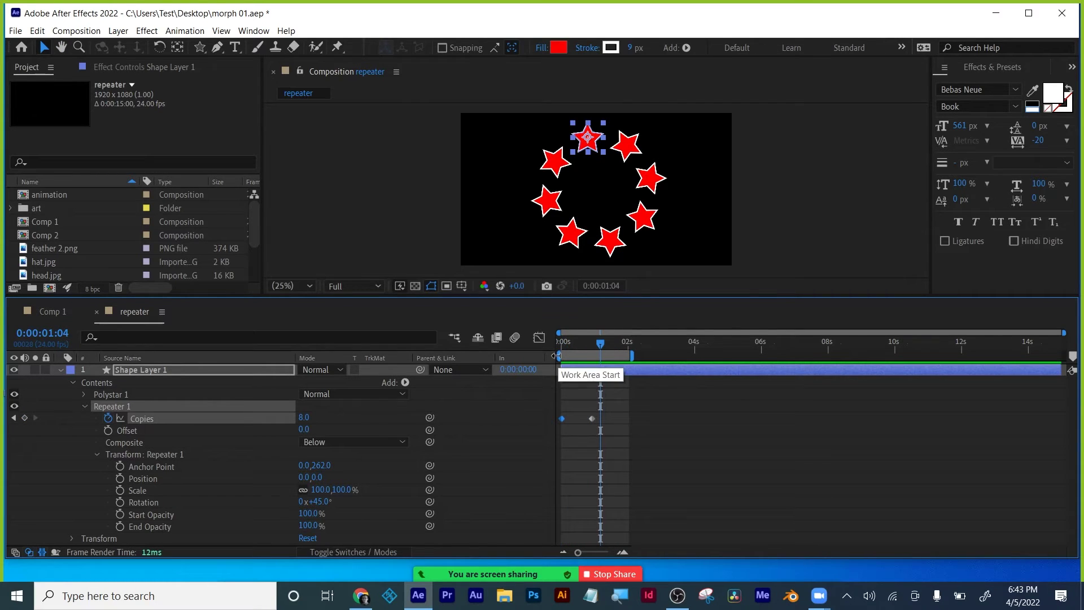
Step: Try different repeater Offset and Position values at 0:00:01:03, and undo the changes
drag(573, 343, 599, 344)
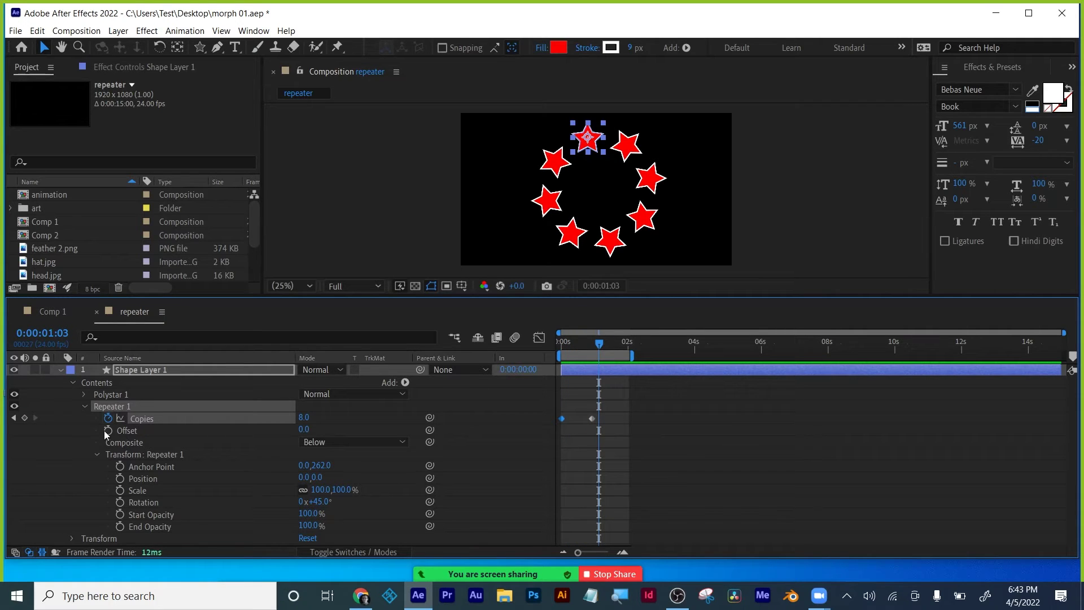
drag(304, 429, 696, 423)
drag(782, 423, 757, 419)
key(ctrl+z)
drag(320, 478, 210, 477)
key(ctrl+z)
Step: Animate the repeater's Position from 0,0 at 0:00:01:03 to about 0,1049 at 0:00:01:16, sending the copies out of the frame
mouse_move(602, 343)
mouse_down()
mouse_move(542, 345)
mouse_move(600, 344)
mouse_up()
click(120, 478)
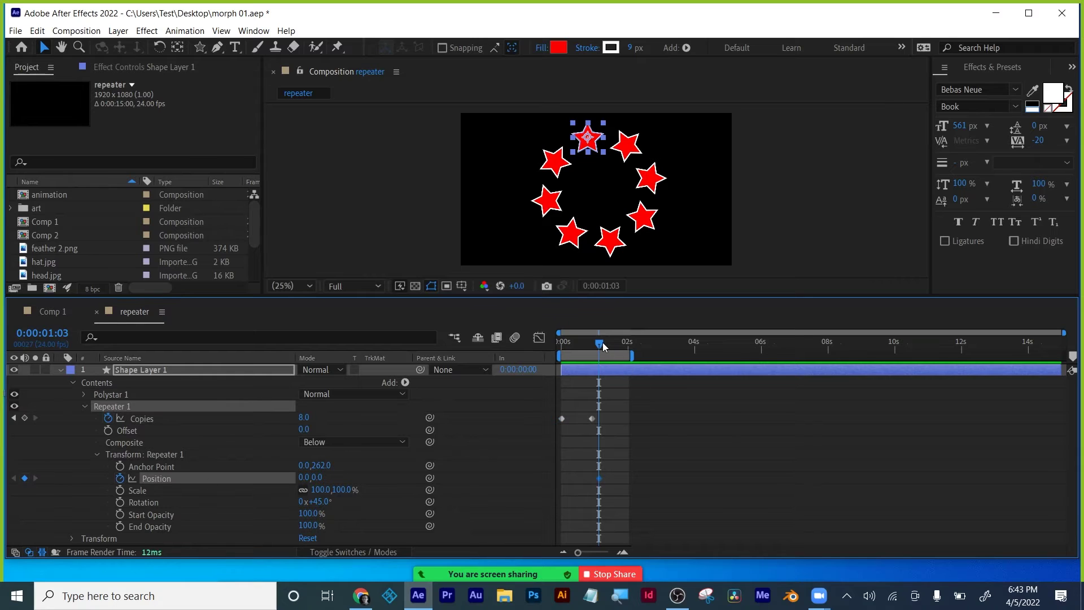
drag(603, 347, 618, 344)
drag(314, 477, 1003, 510)
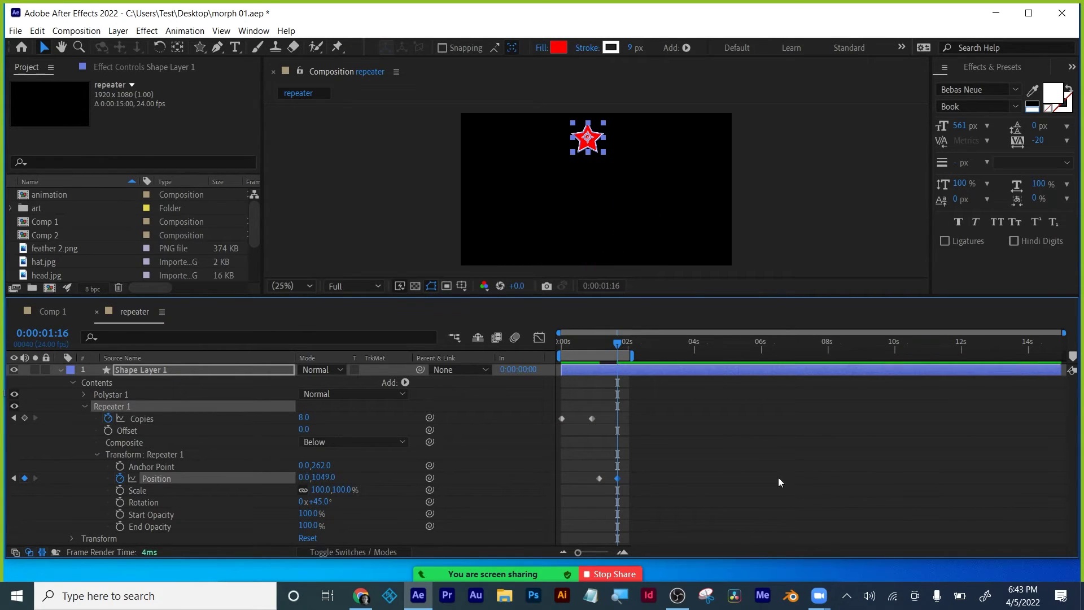
drag(621, 346, 630, 345)
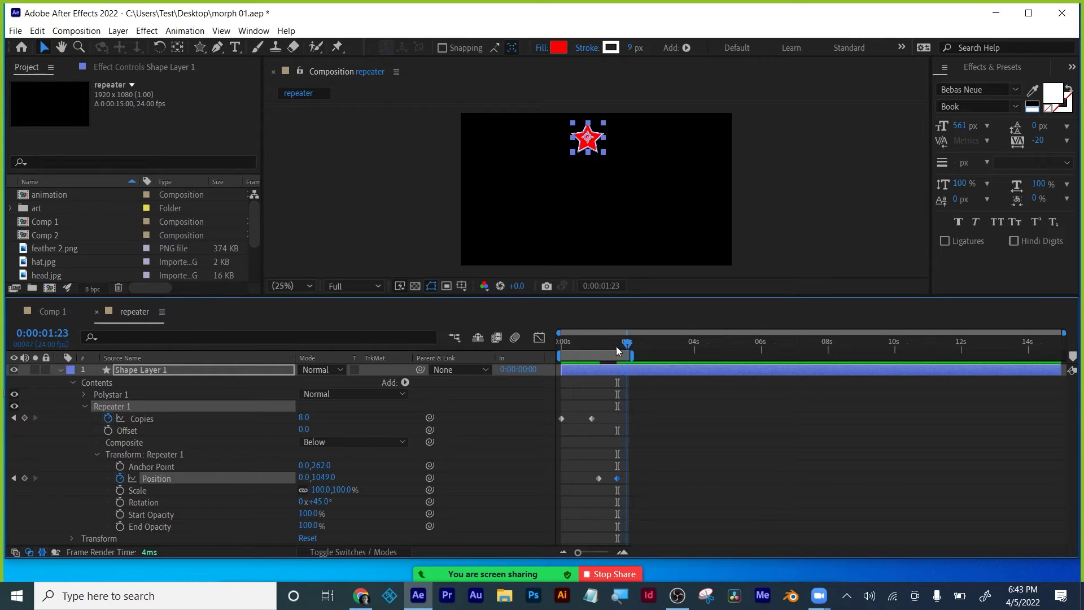
Step: Set the repeater's vertical Position to 0 at 0:00:01:23 to keyframe the star copies back into the ring
click(323, 477)
text(0)
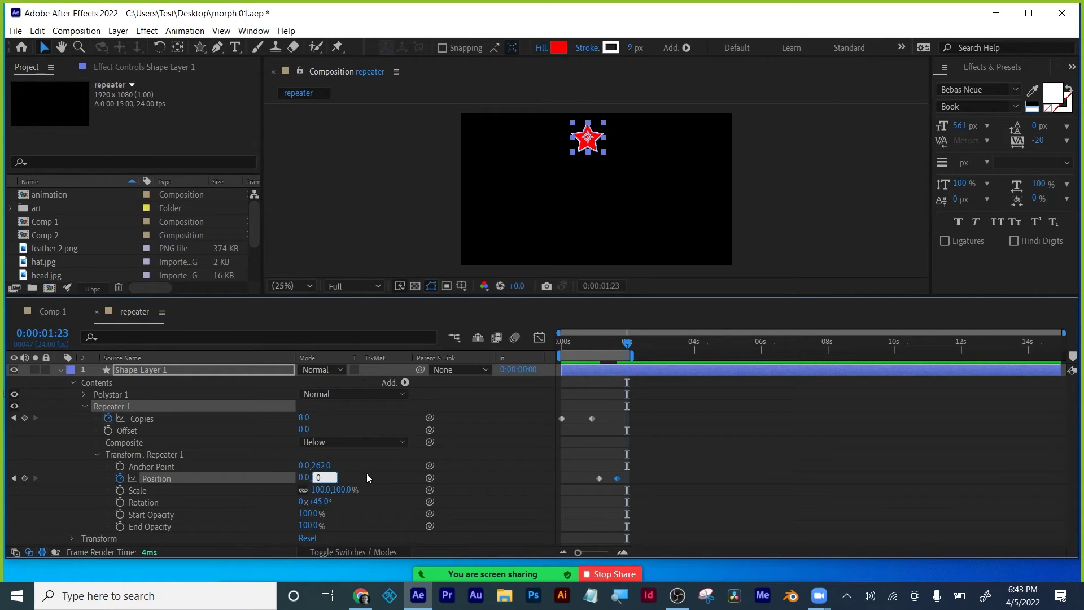
key(Return)
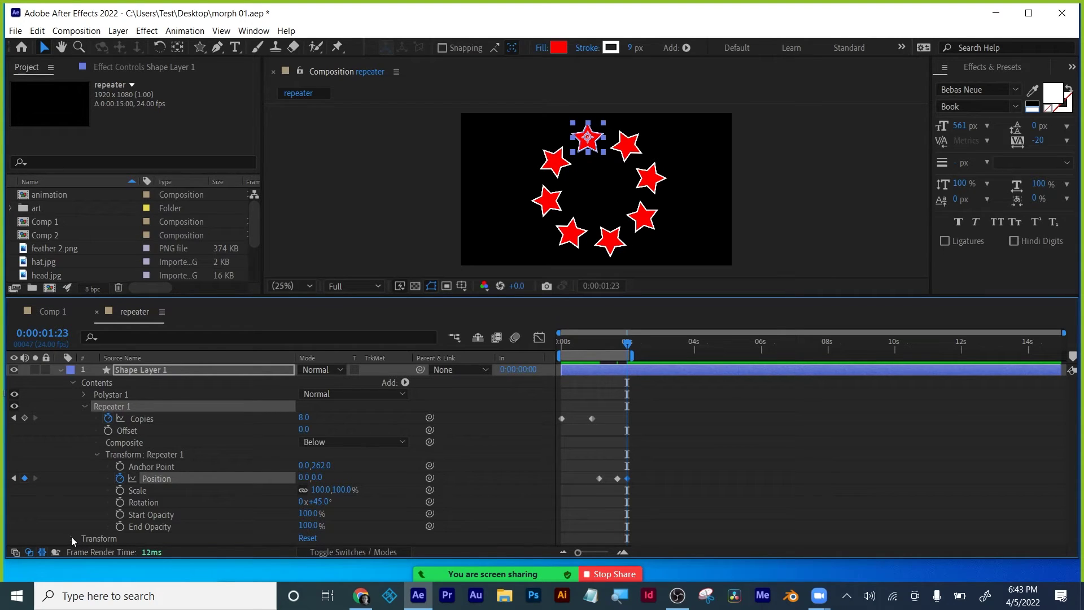
click(137, 454)
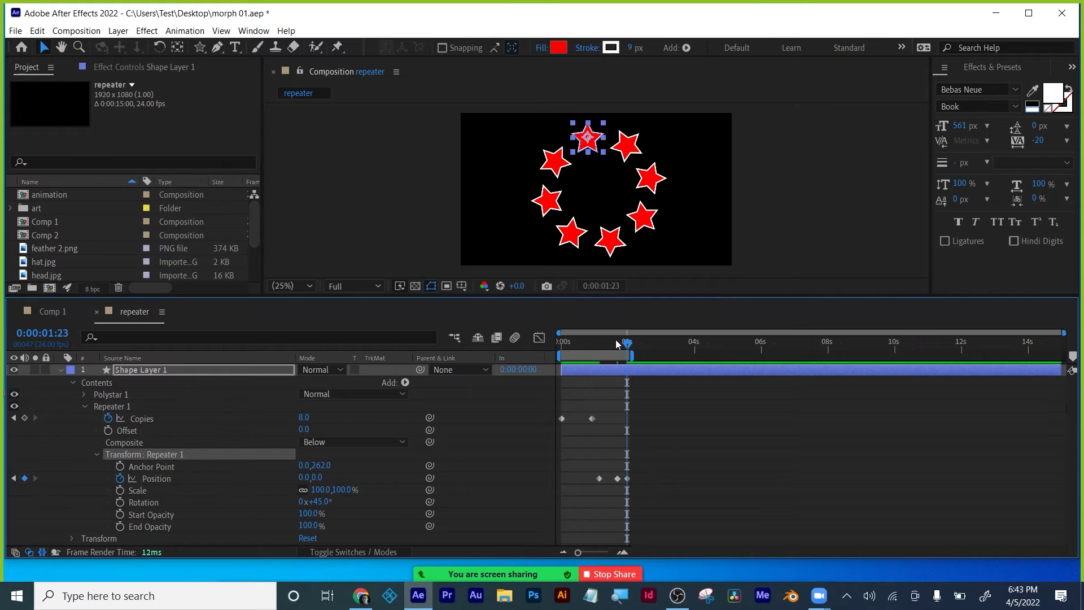
Step: Play the repeater animation from the start and review the motion around the Position keyframes
drag(615, 340, 539, 351)
key(space)
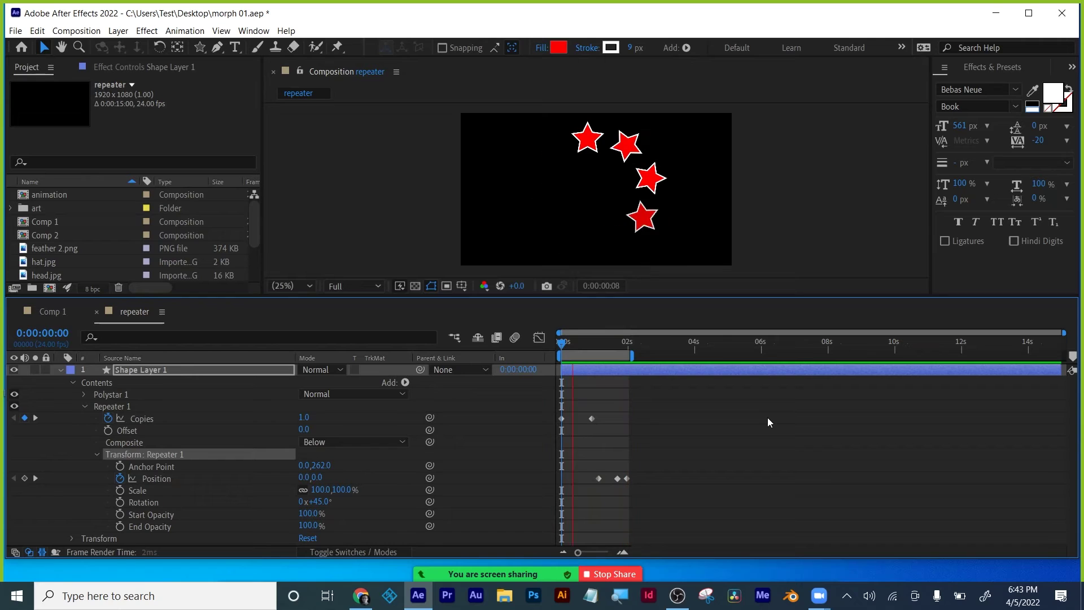
key(space)
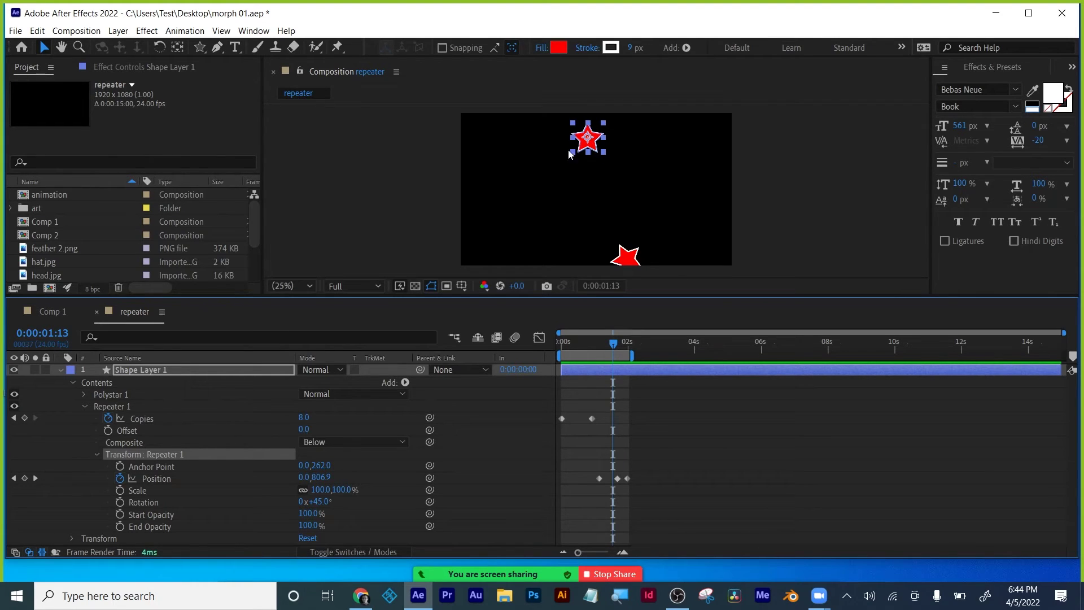
drag(616, 349, 565, 350)
key(space)
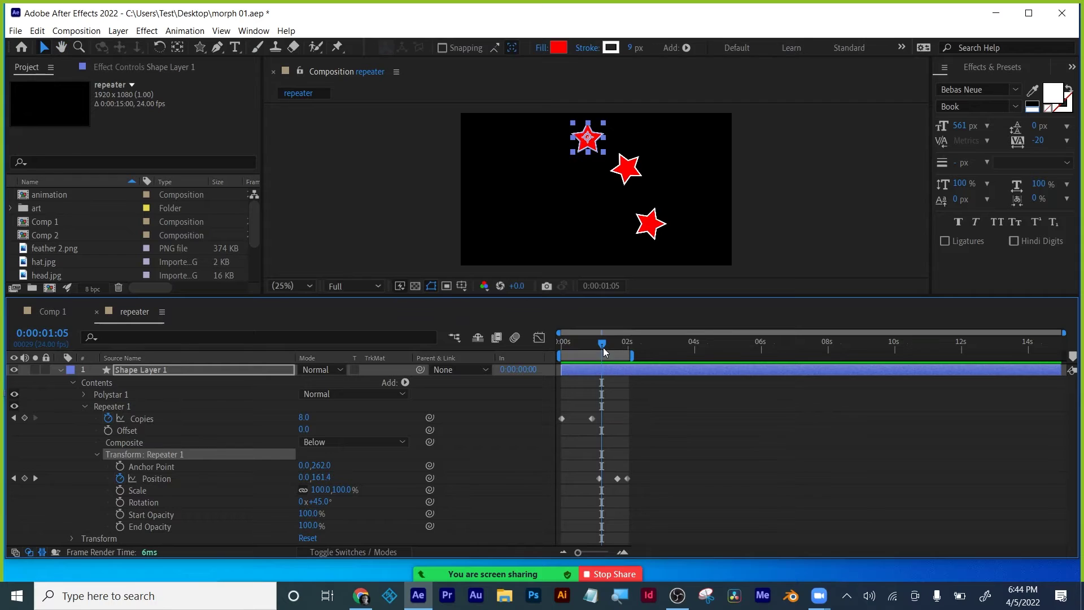
mouse_move(602, 344)
mouse_down()
mouse_move(551, 343)
mouse_move(598, 341)
mouse_up()
click(689, 420)
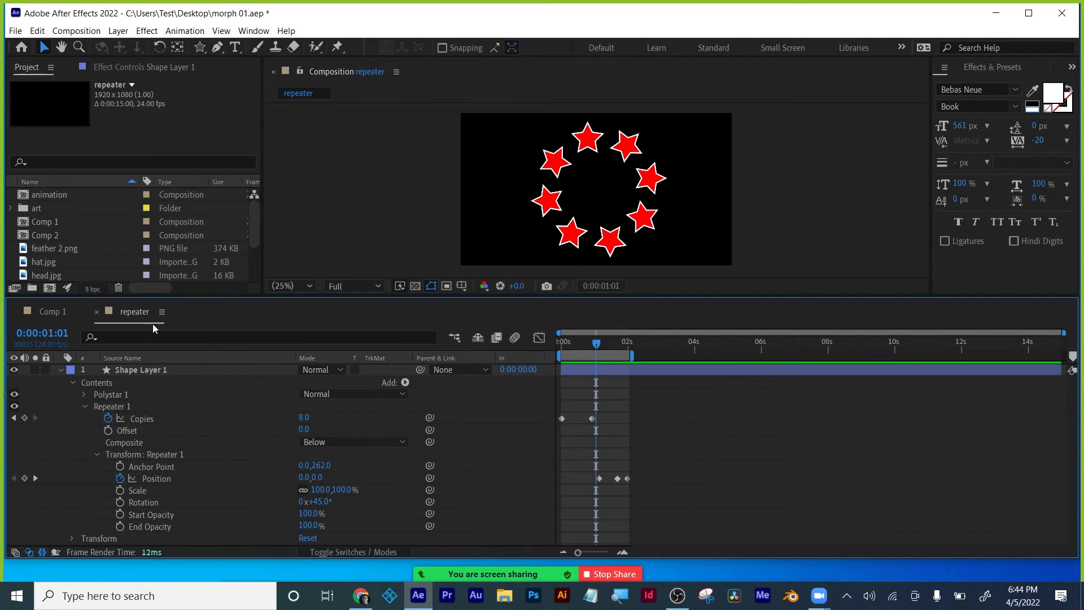
Step: Collapse the star shape layer, rename it as repeater and hide it
click(138, 368)
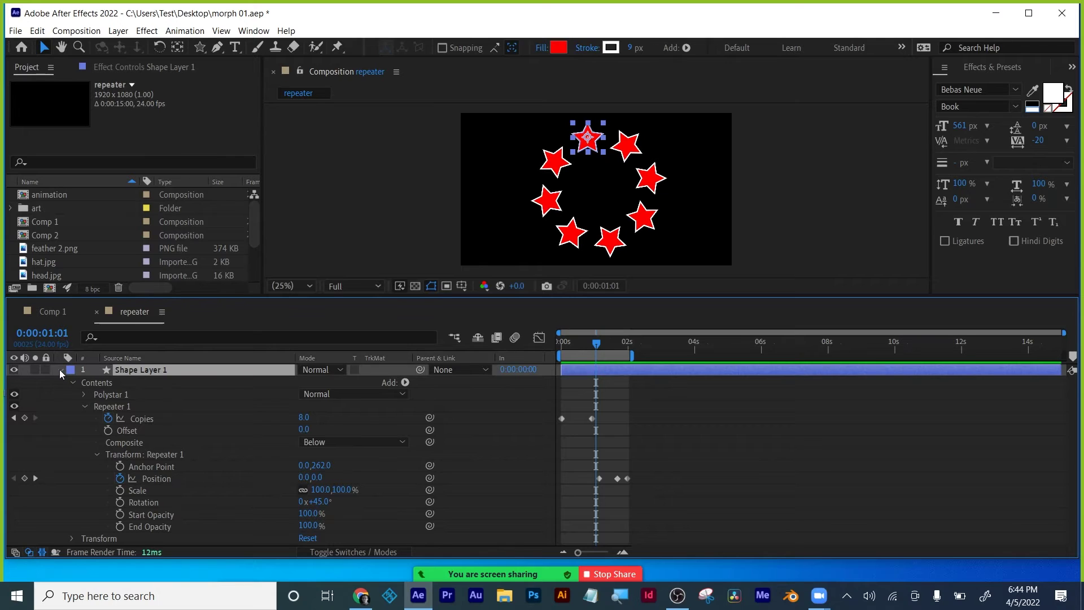
click(60, 370)
key(Return)
text(repeater)
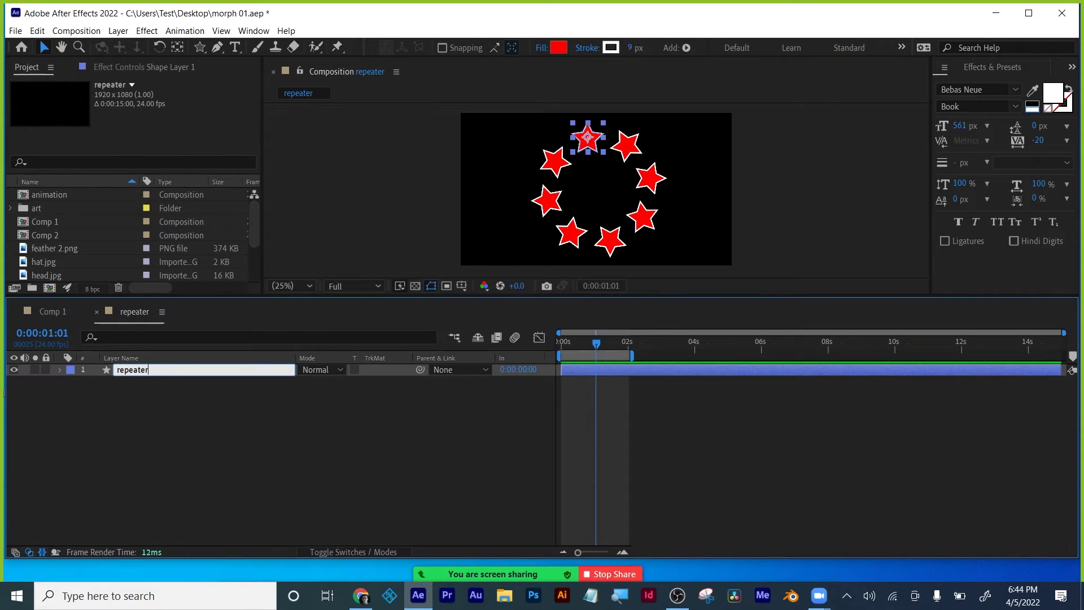
key(Return)
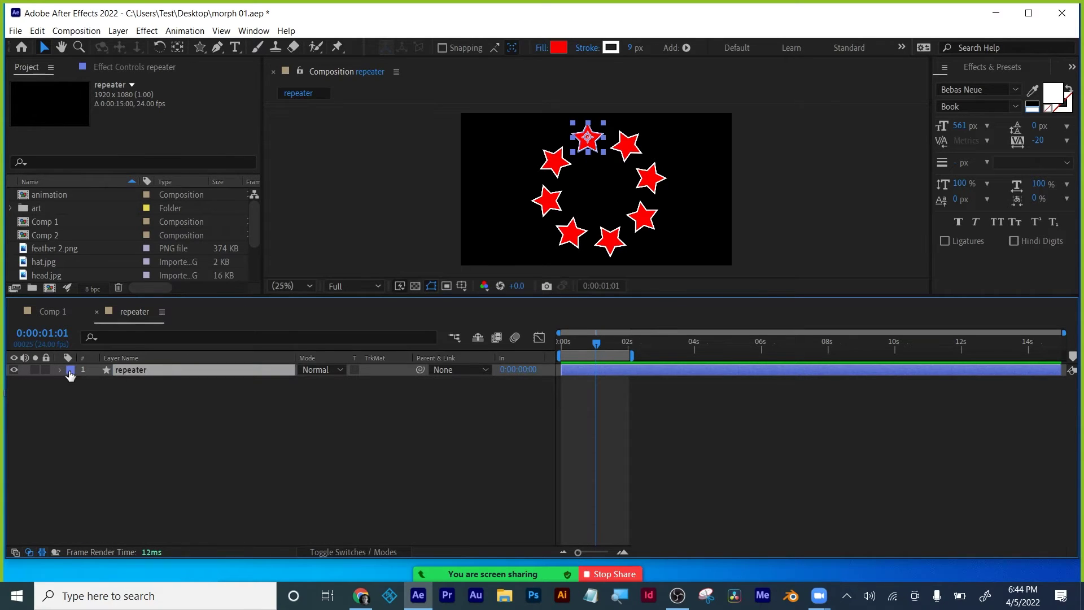
click(13, 369)
click(75, 422)
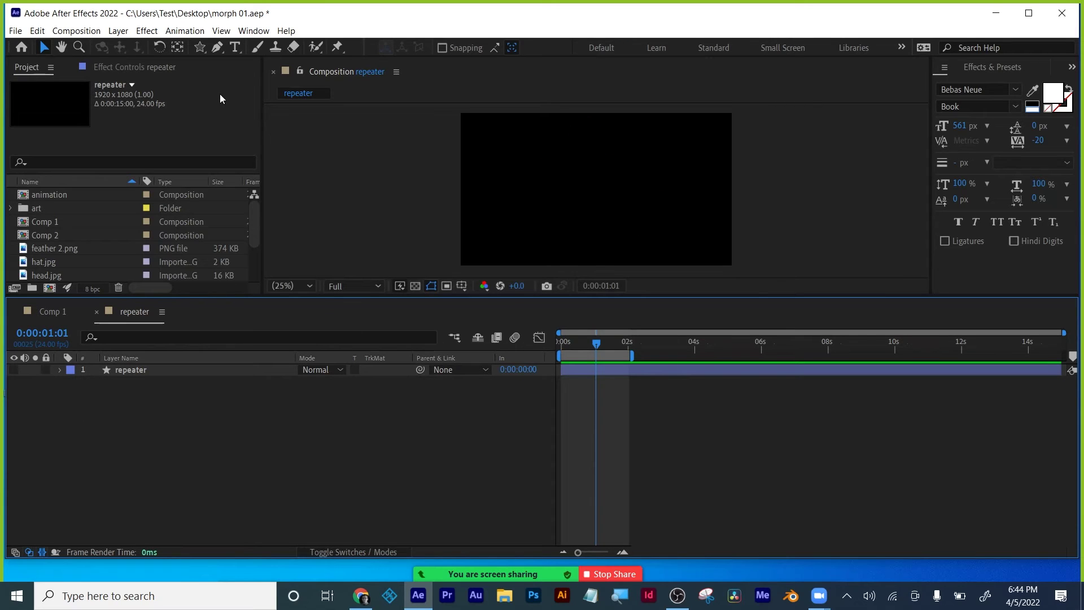
Step: Draw a new star on its own shape layer and move it close to the centre of the composition
click(200, 47)
drag(586, 175, 603, 196)
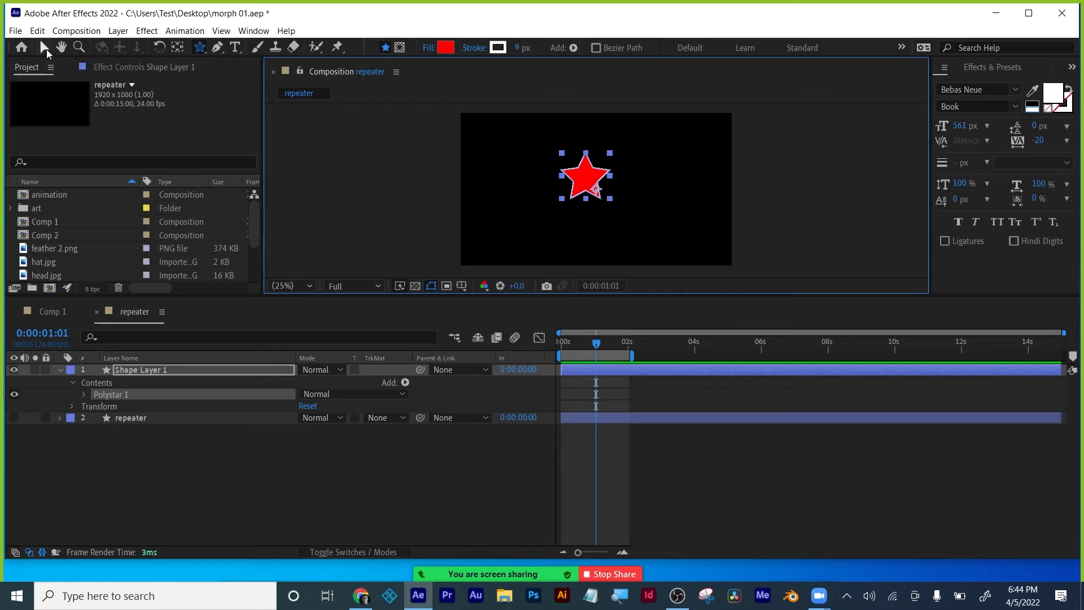
click(49, 47)
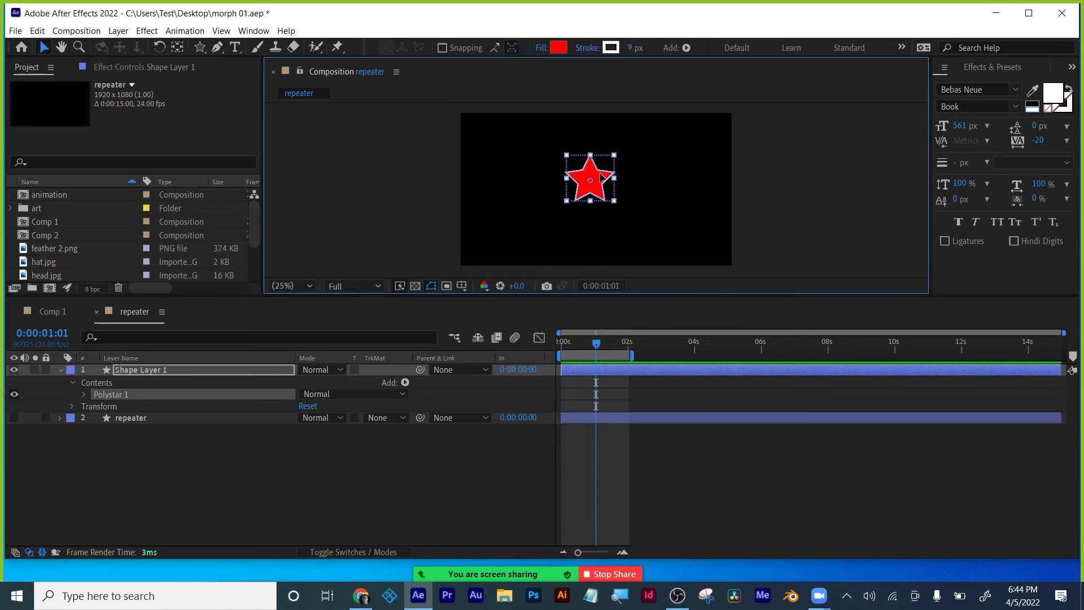
drag(593, 180, 609, 185)
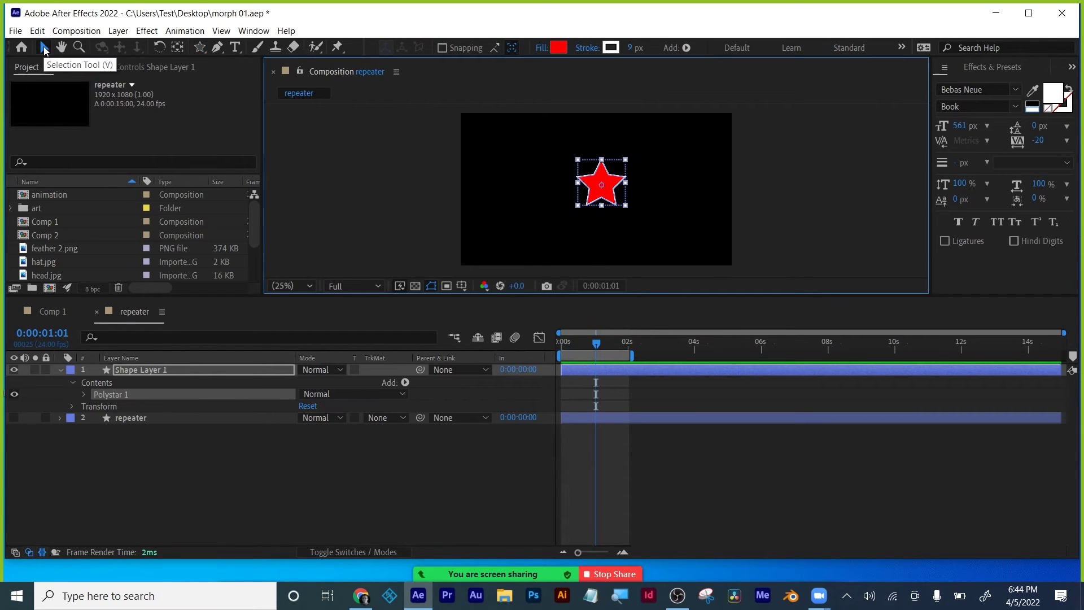
Step: Rename the new star's shape layer as offset
click(158, 369)
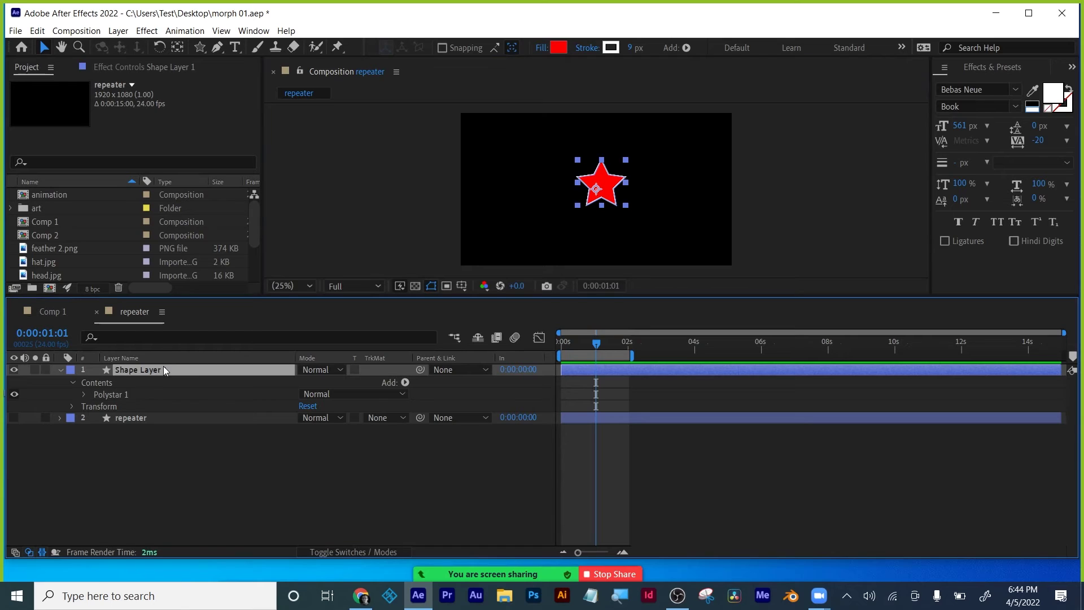
key(Return)
text(offset)
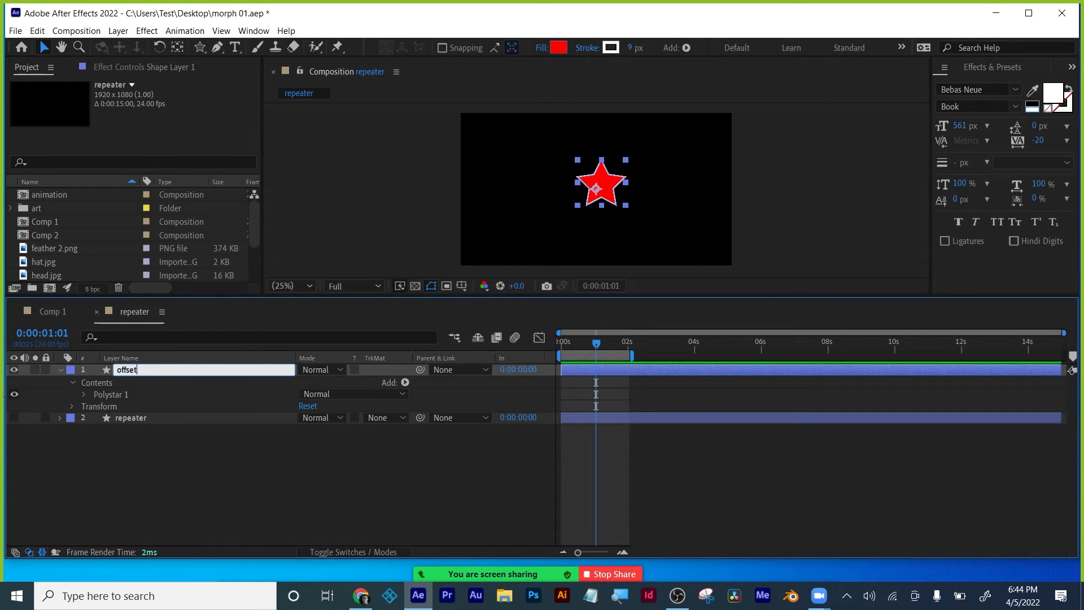
key(Return)
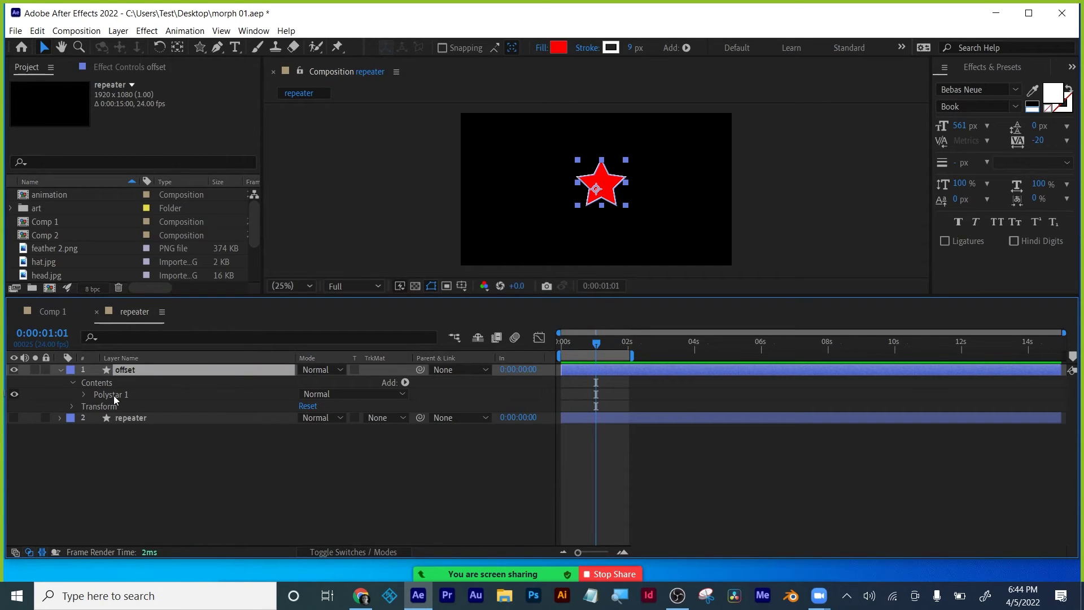
Step: Add Offset Paths to the offset layer and expand its properties
click(405, 383)
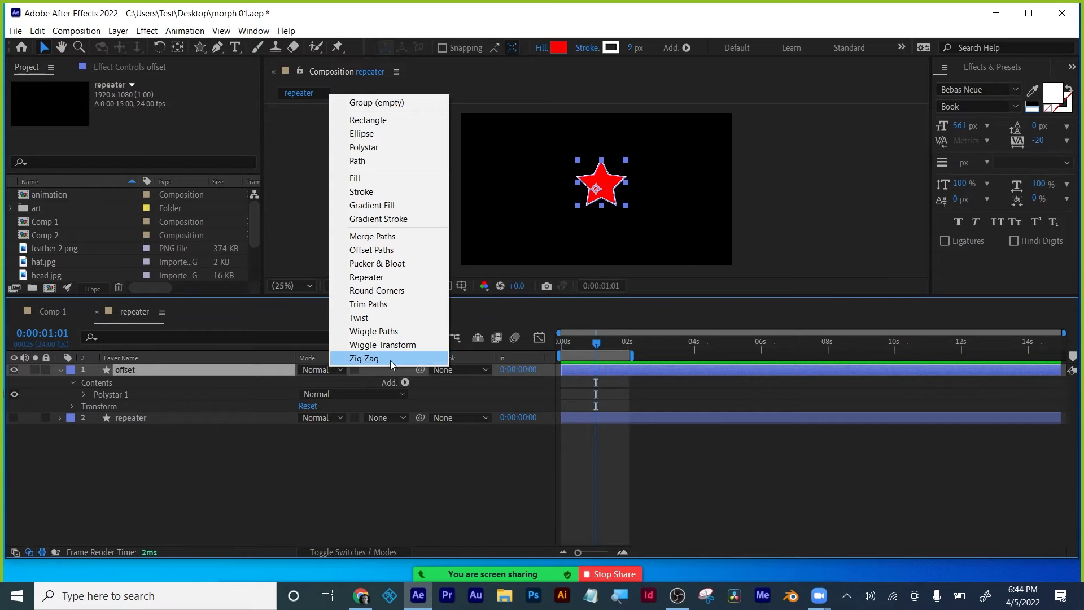
click(383, 250)
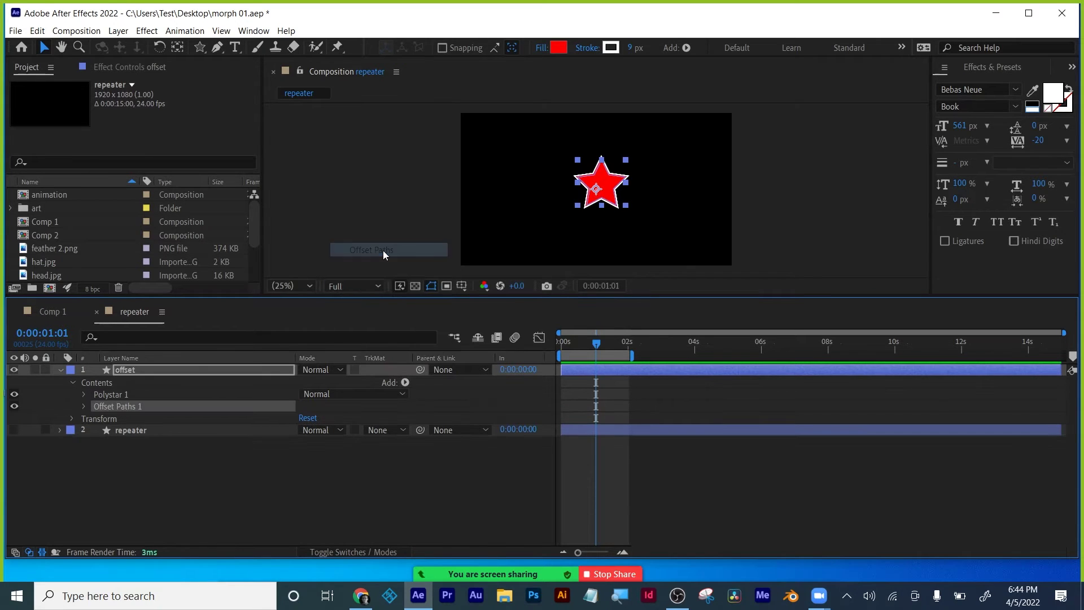
click(85, 406)
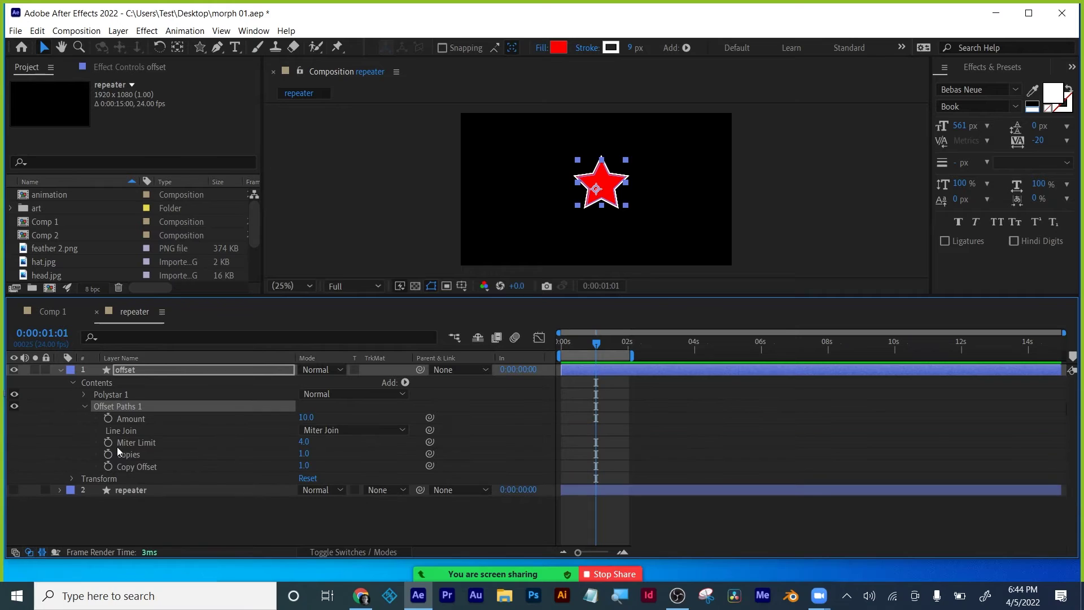
Step: Animate the Offset Paths Amount with a first keyframe near the timeline start and a value of 198 at 0:00:01:05
click(107, 419)
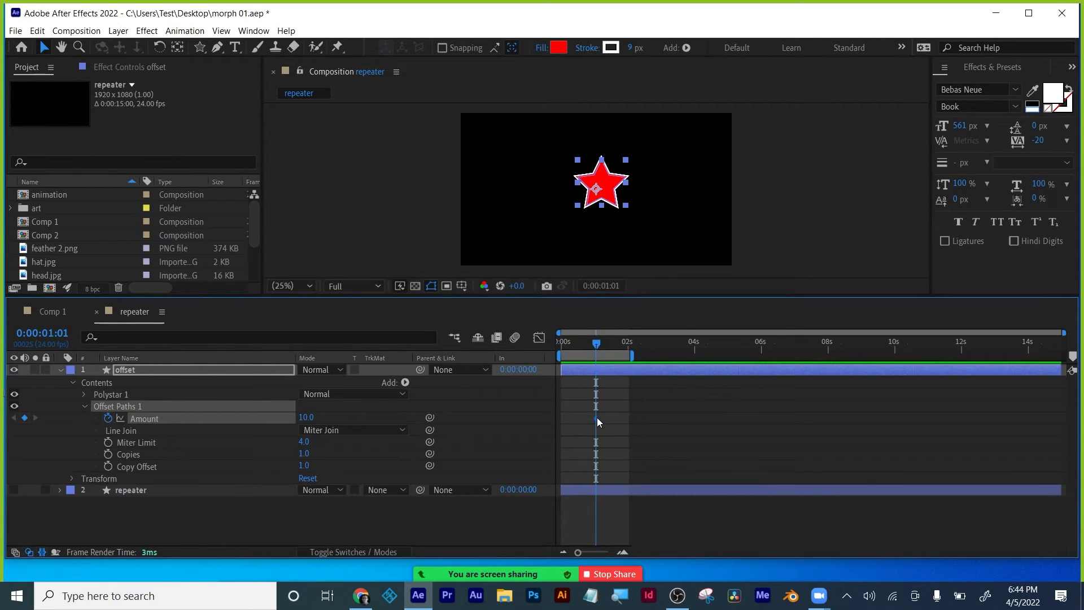
drag(598, 418, 567, 418)
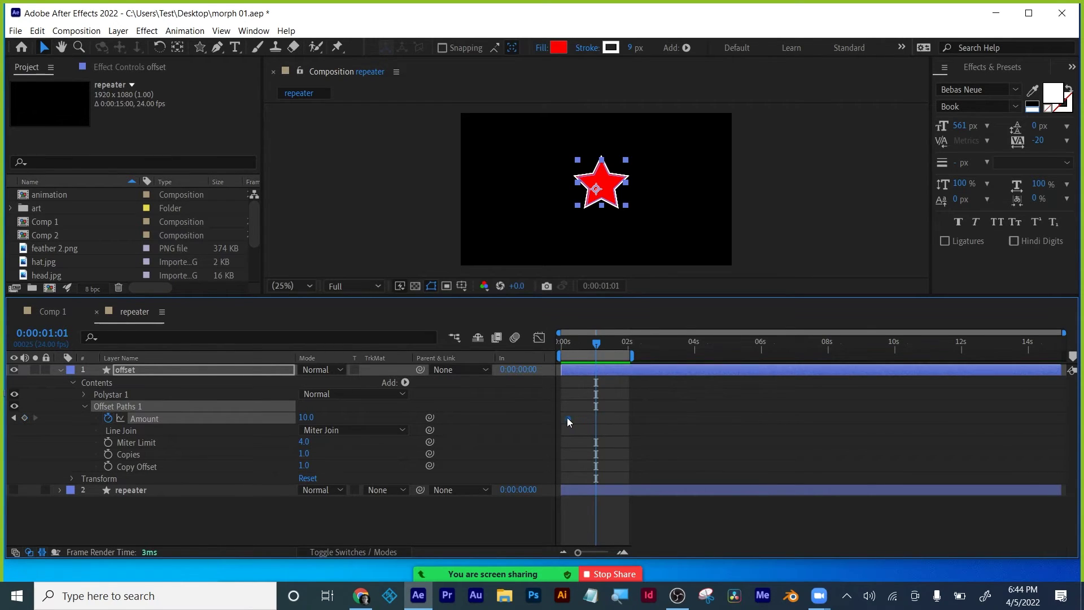
click(602, 346)
drag(307, 419, 432, 413)
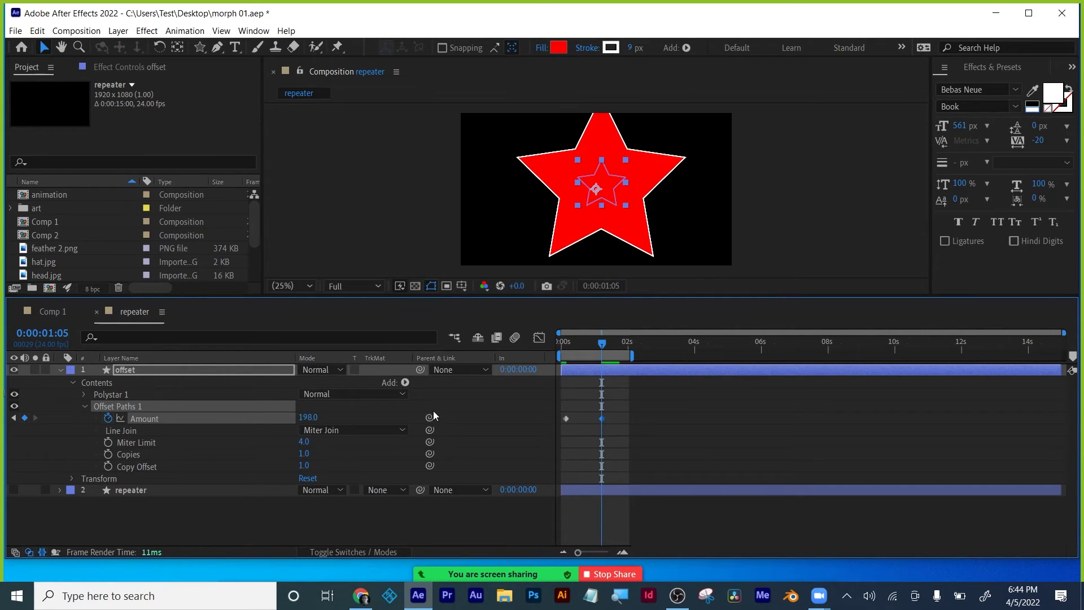
Step: Set the Offset Paths Copies to 51 and the second Amount keyframe to 49, and preview the animation
drag(306, 455, 221, 435)
key(space)
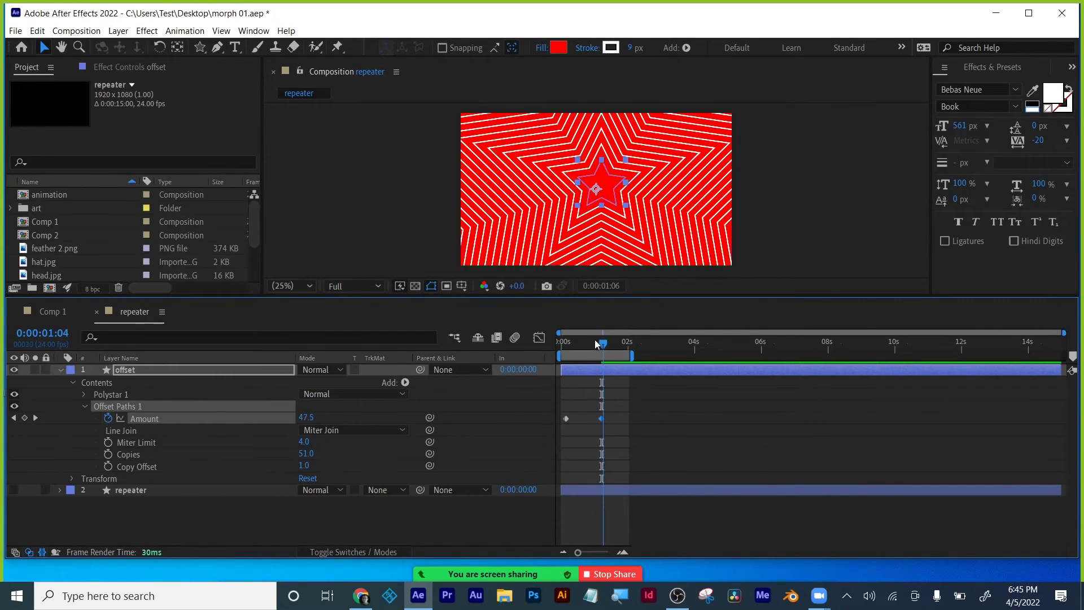
key(Home)
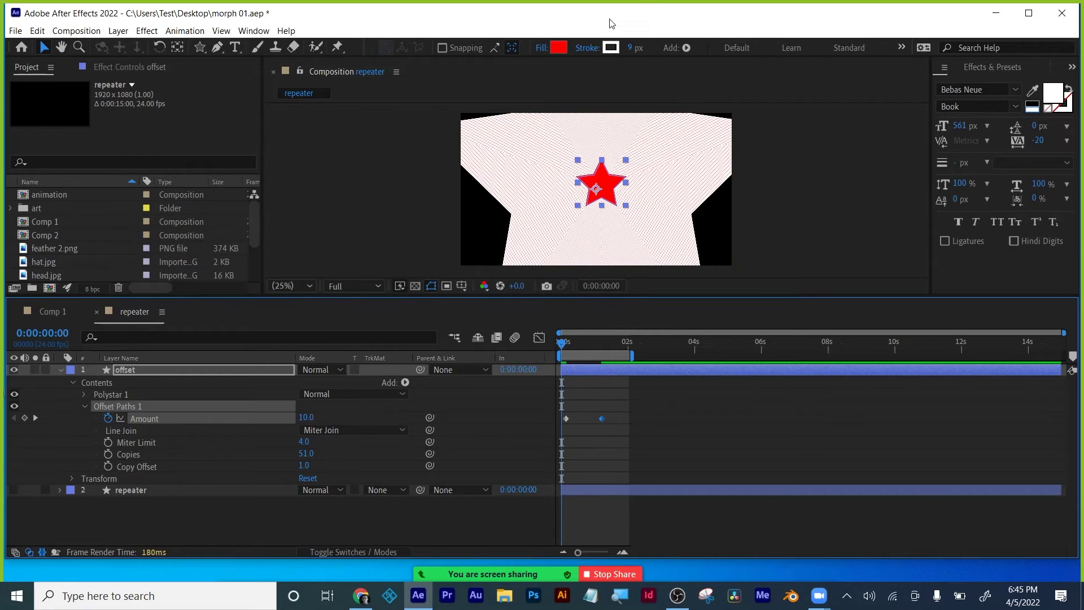
Step: Remove the stroke from the offset star and preview the animation
click(587, 48)
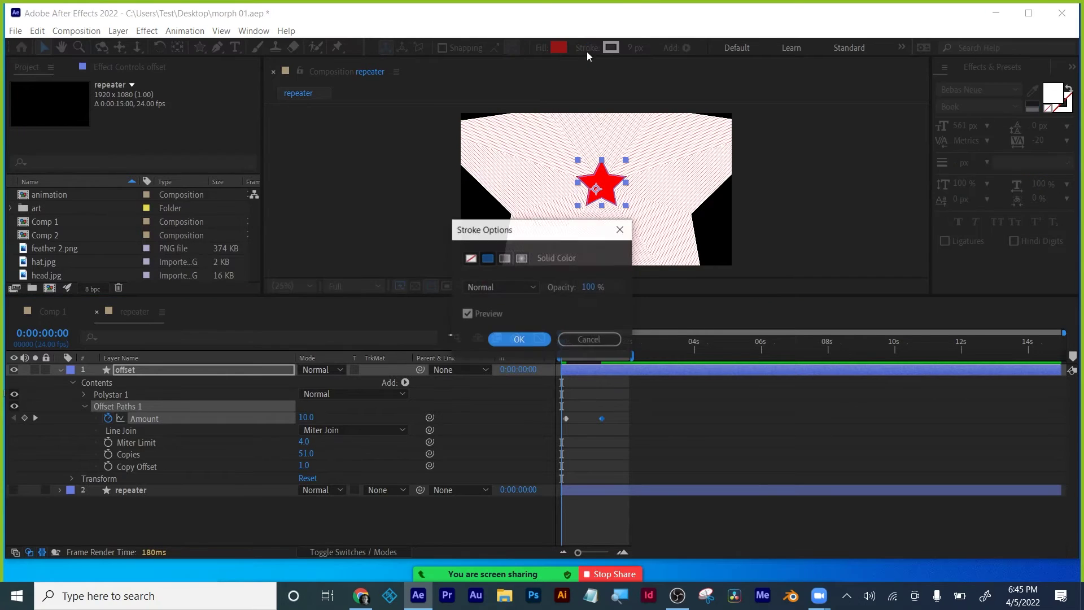
click(470, 258)
click(509, 335)
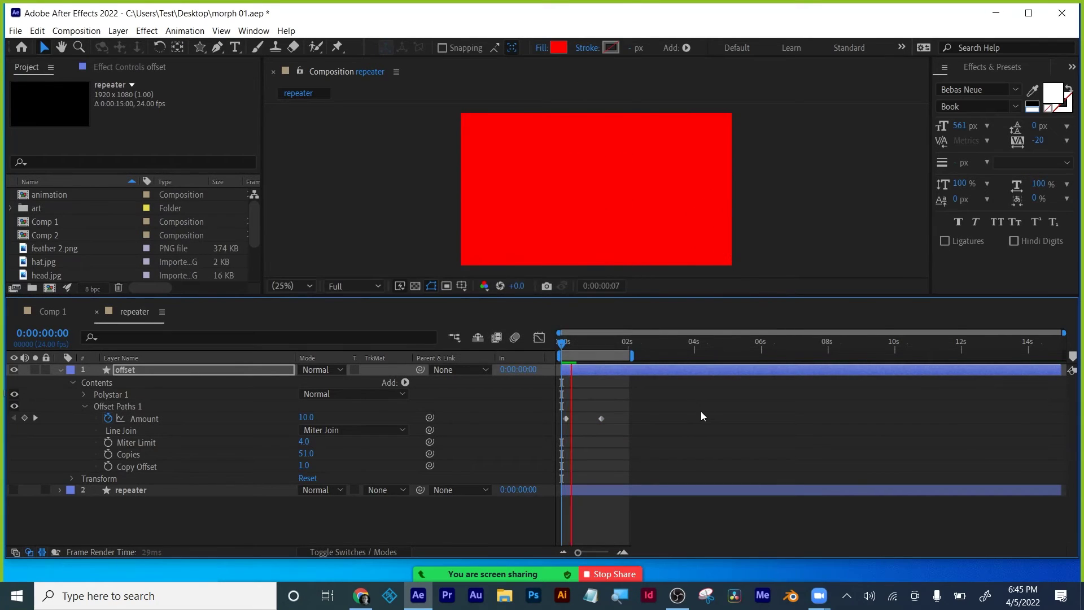
key(space)
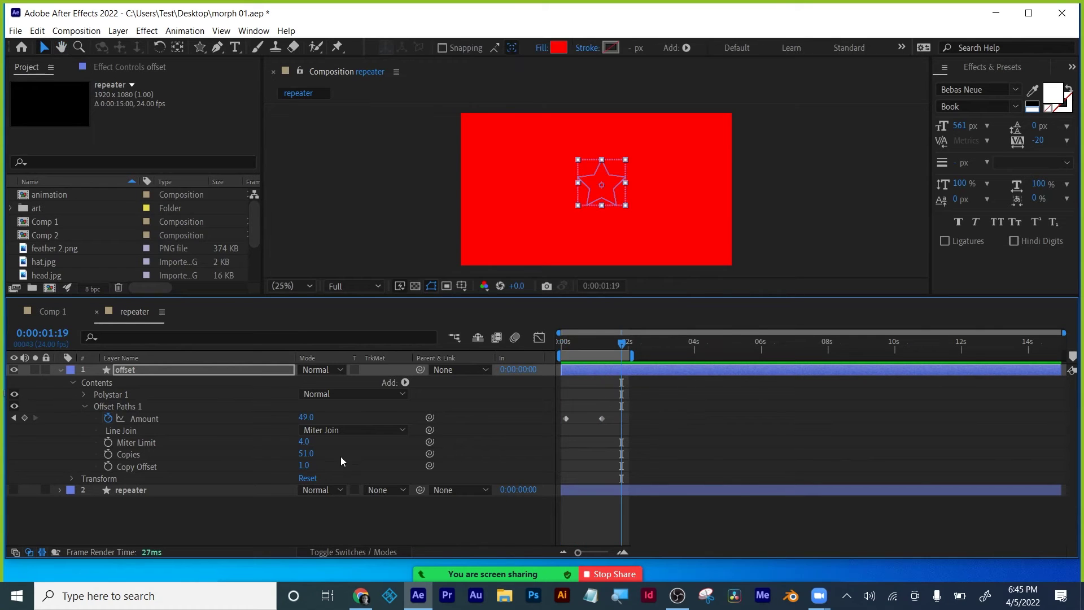
Step: Set the Offset Paths Amount to 4 at the 0:00:01:05 keyframe, with Copies at 6 and Copy Offset at 53
drag(304, 466, 403, 457)
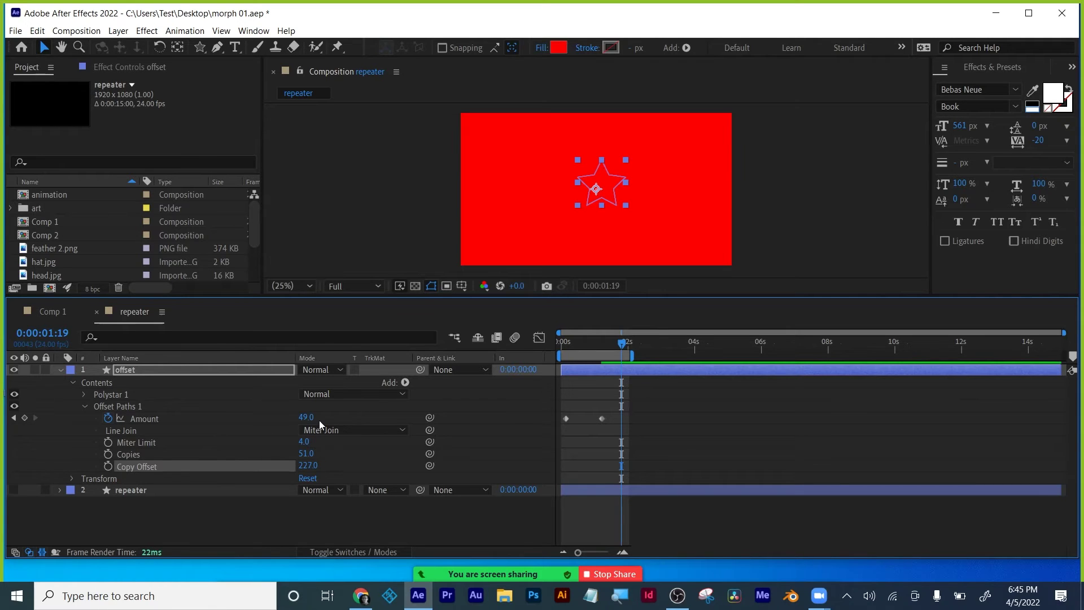
click(13, 418)
drag(310, 419, 280, 418)
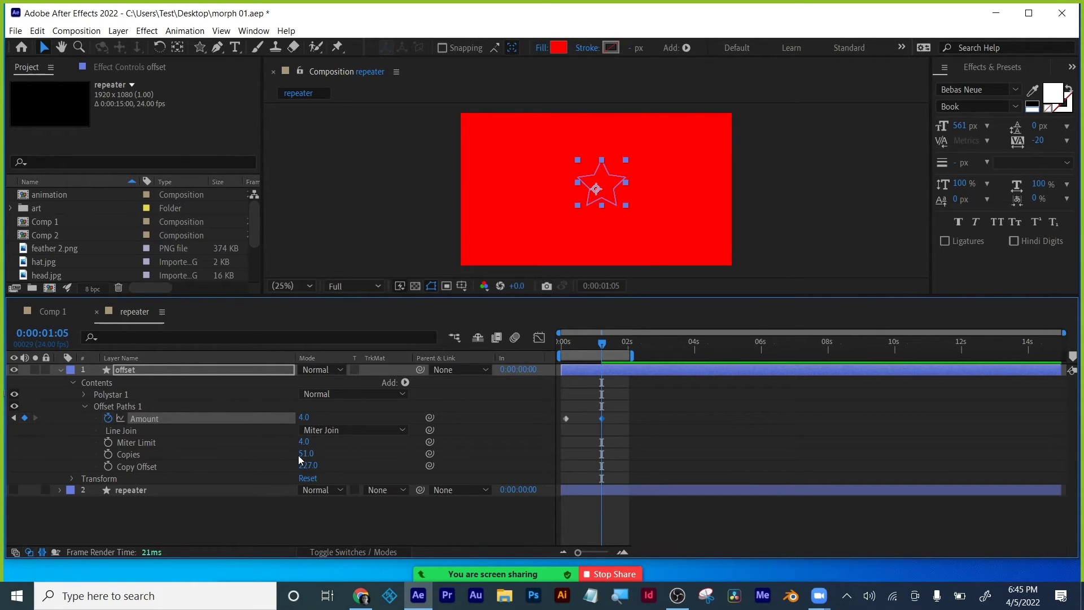
drag(304, 459, 195, 474)
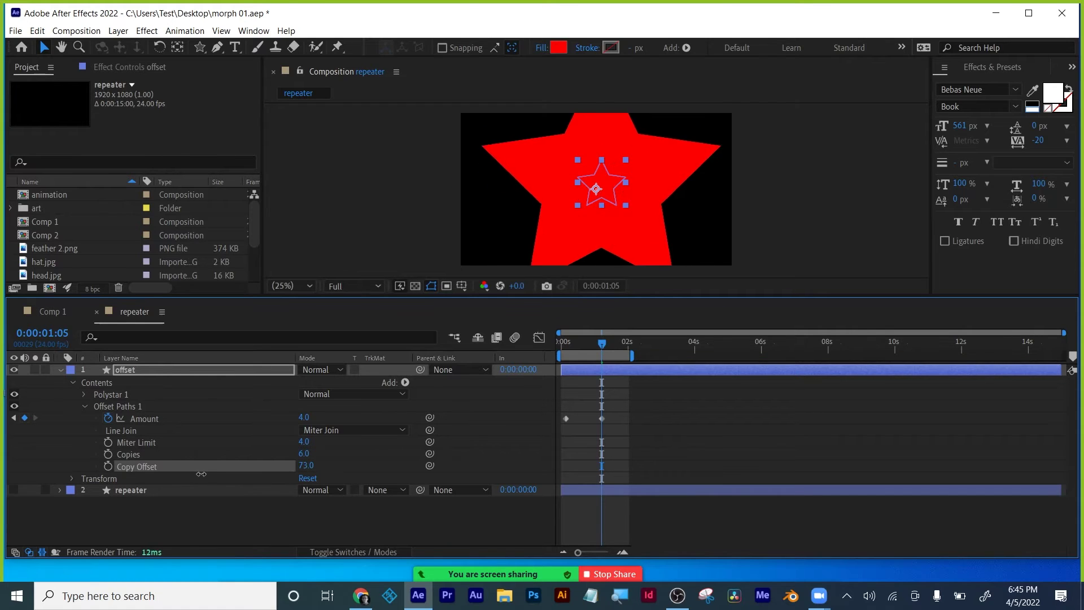
Step: Give the offset star a solid colour stroke again and set its fill to None
click(590, 50)
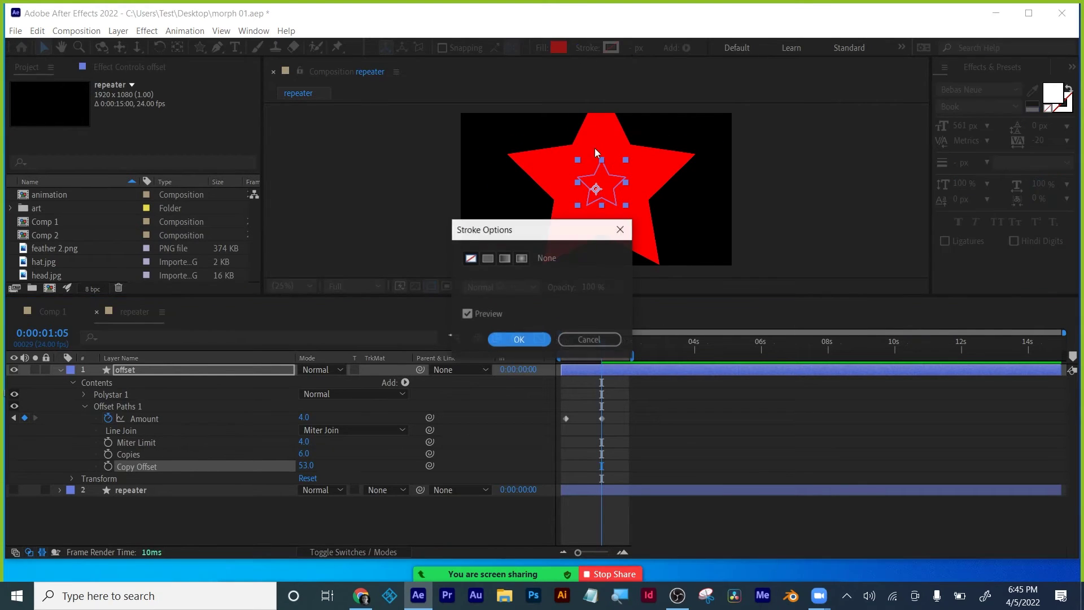
click(487, 258)
click(517, 337)
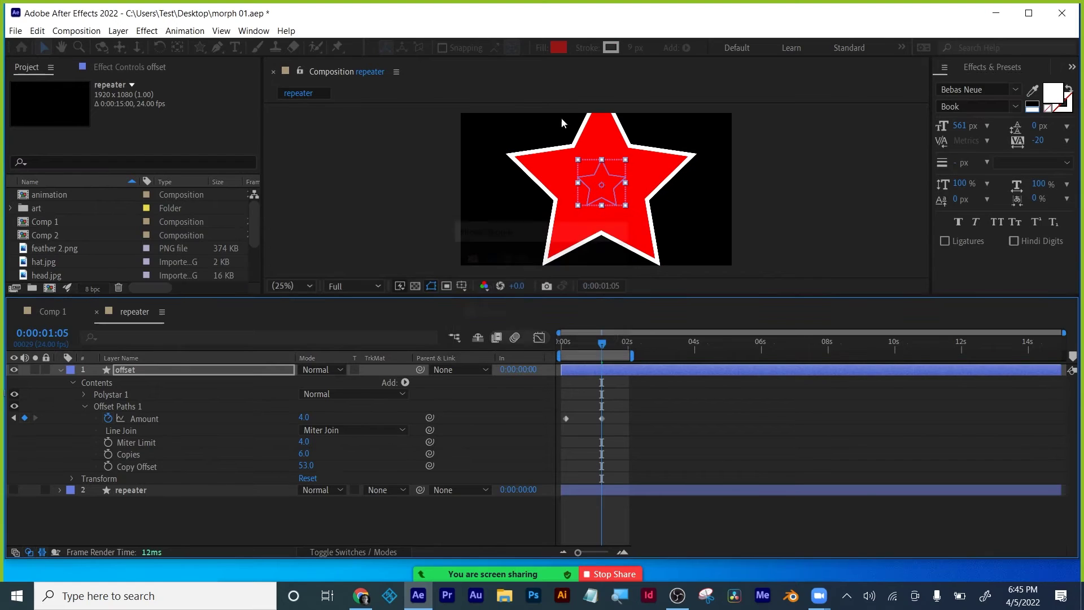
click(542, 48)
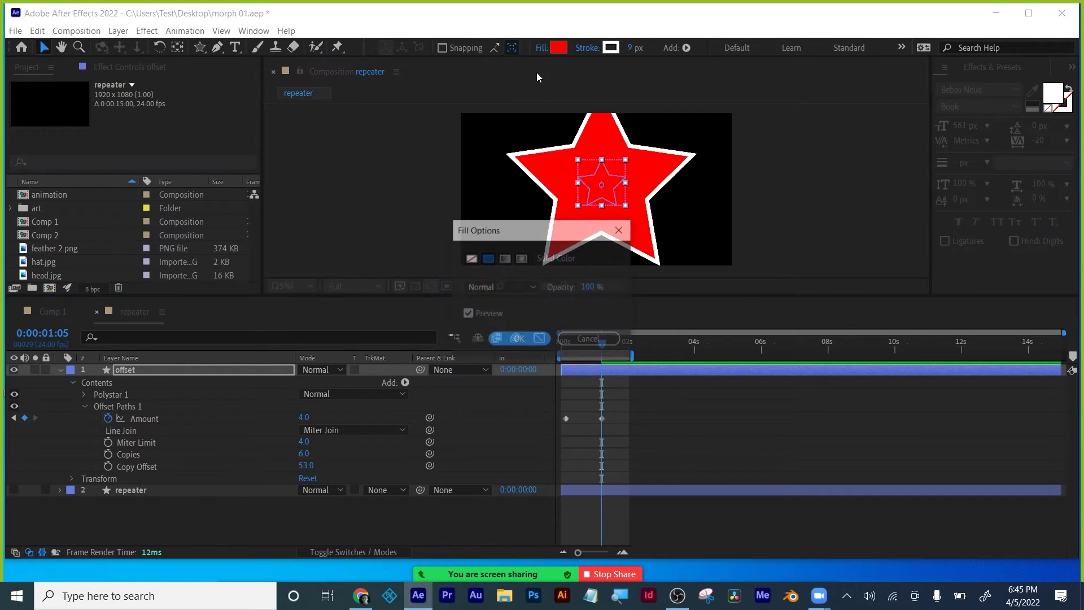
click(471, 258)
click(519, 339)
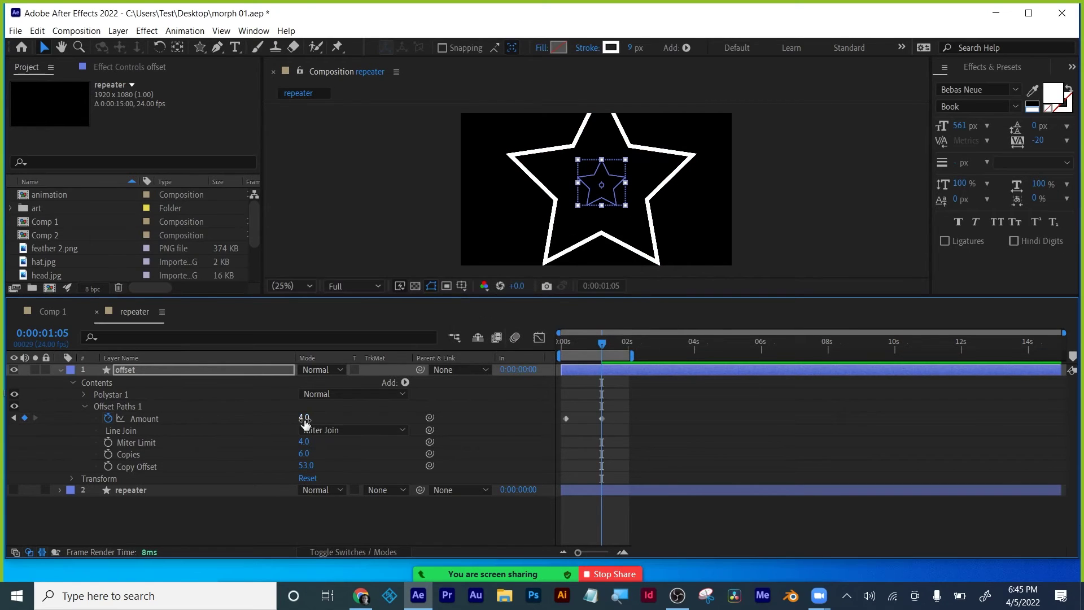
Step: Set the Offset Paths Copies to 64, Copy Offset to 4 and second Amount keyframe to 90, and preview the animation
drag(304, 453, 271, 446)
key(ctrl+z)
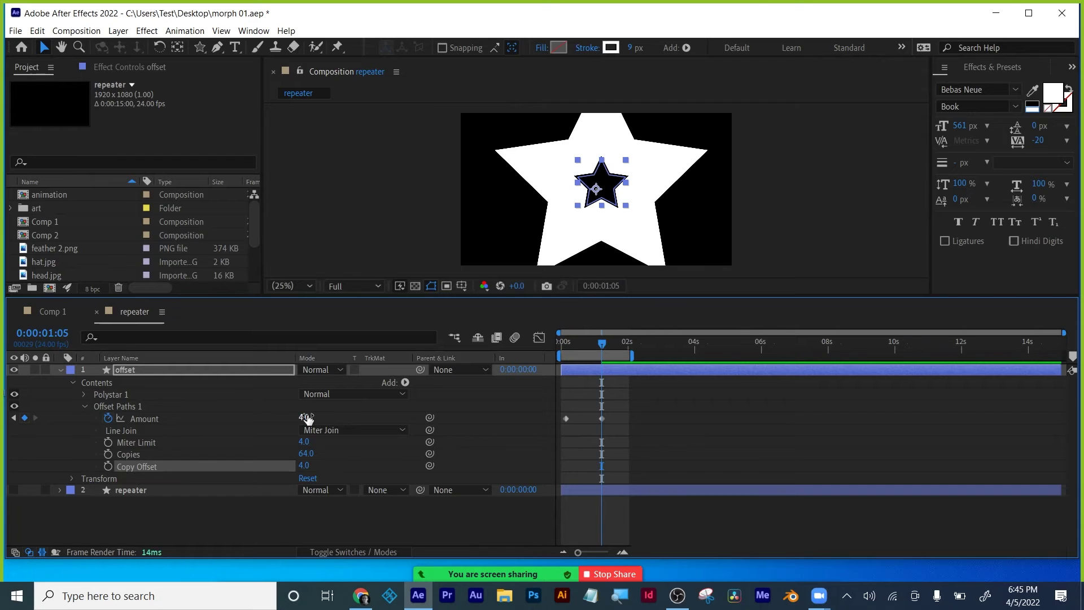
drag(308, 417, 362, 405)
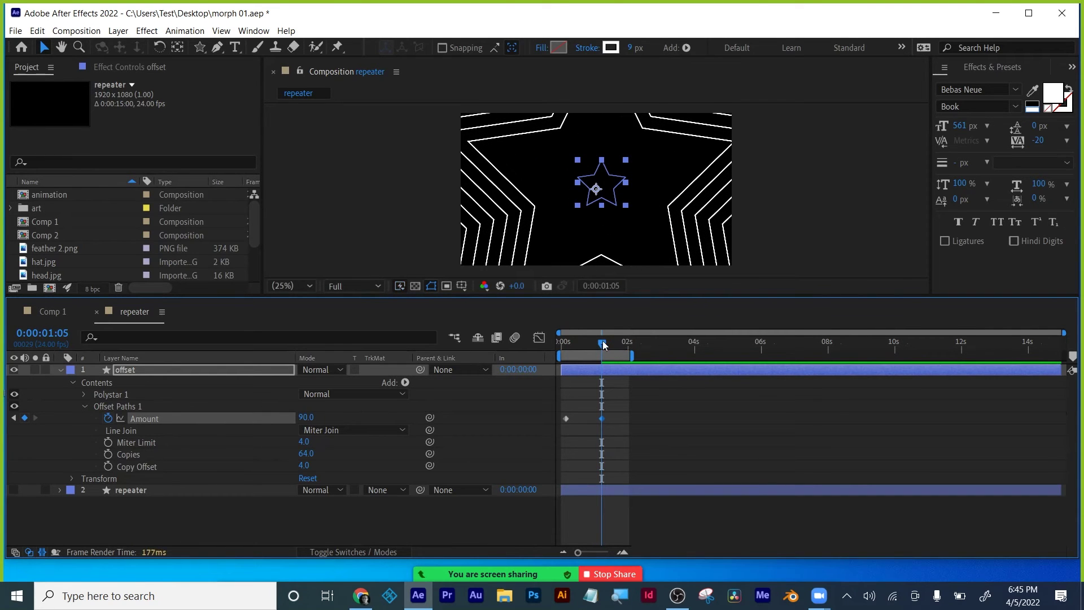
drag(603, 345, 557, 347)
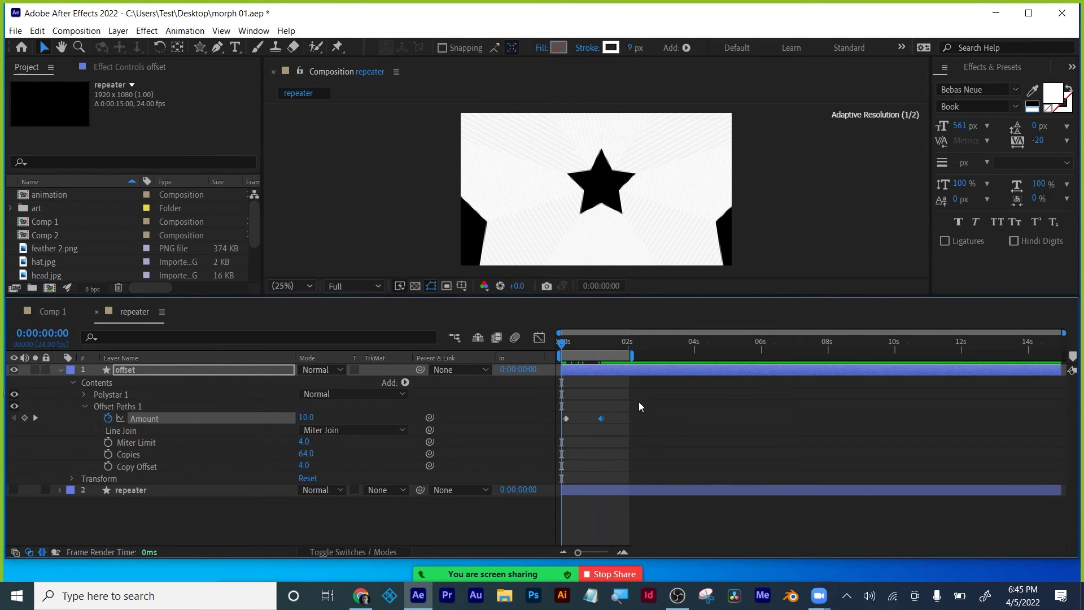
key(space)
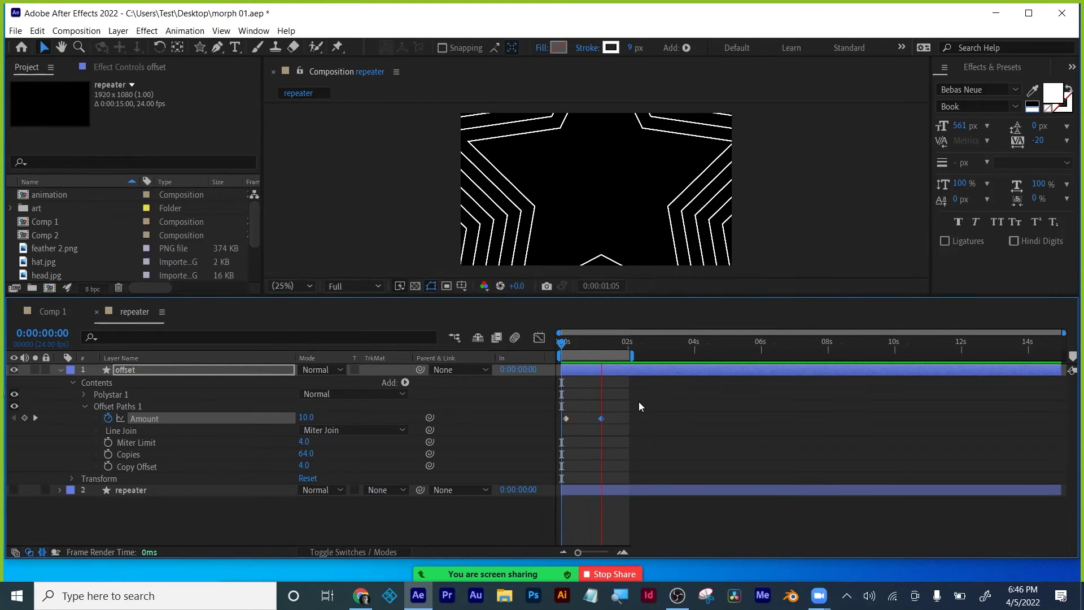
key(space)
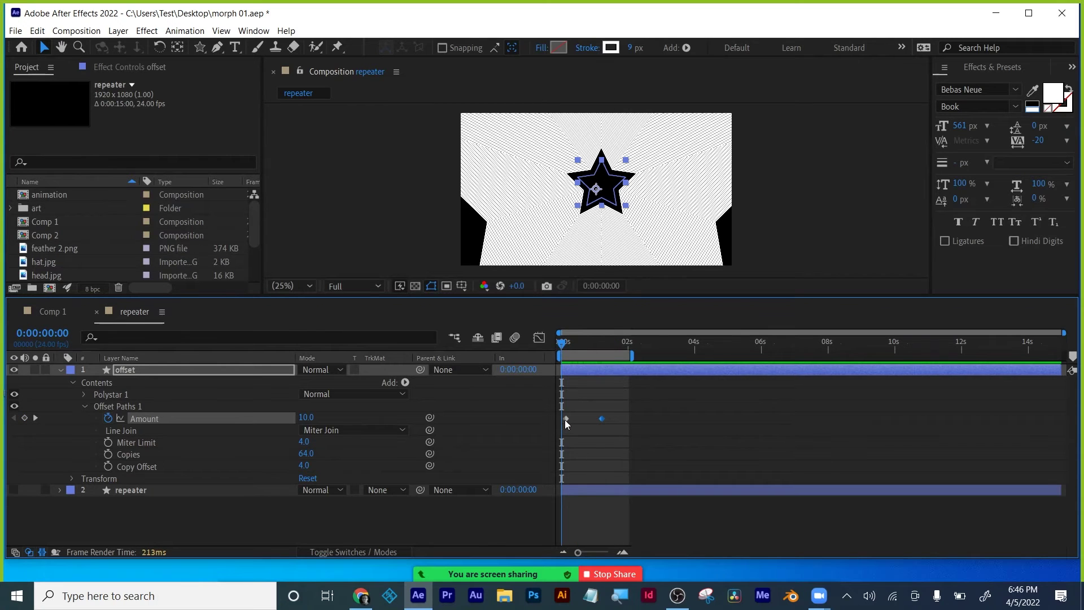
Step: Move the first Amount keyframe to 0:00:00:00, set its value to -6, and preview the animation
drag(566, 419, 562, 418)
drag(314, 419, 299, 417)
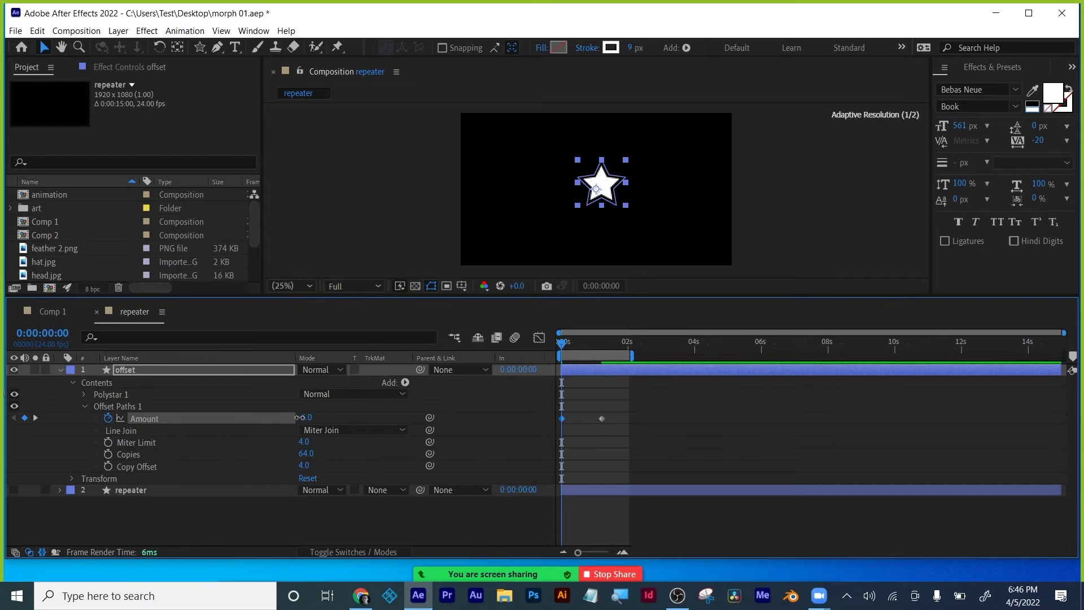
key(space)
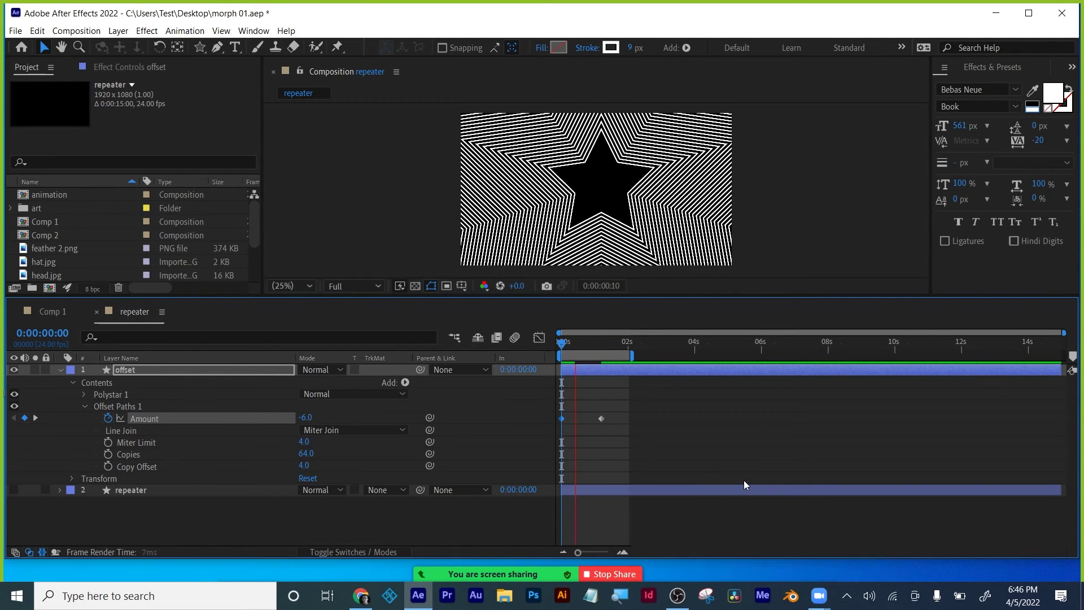
key(space)
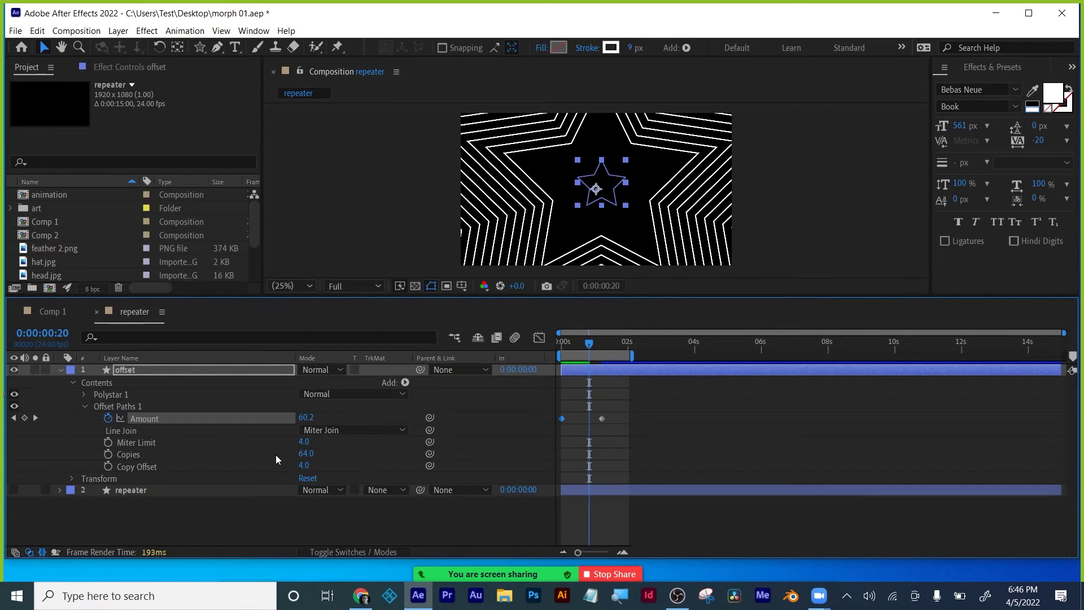
Step: Keyframe the Copy Offset from 7 near the second Amount keyframe to -63 at 0:00:01:21, and preview the animation
mouse_move(299, 471)
mouse_down()
mouse_move(285, 470)
mouse_move(308, 467)
mouse_up()
click(108, 466)
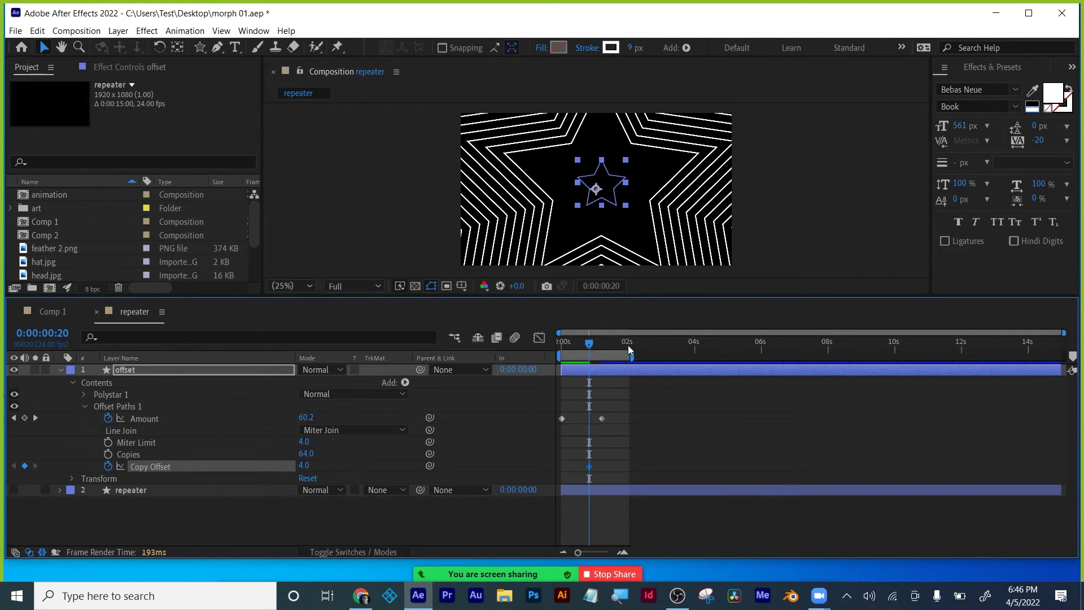
drag(592, 344, 621, 344)
drag(592, 465, 604, 465)
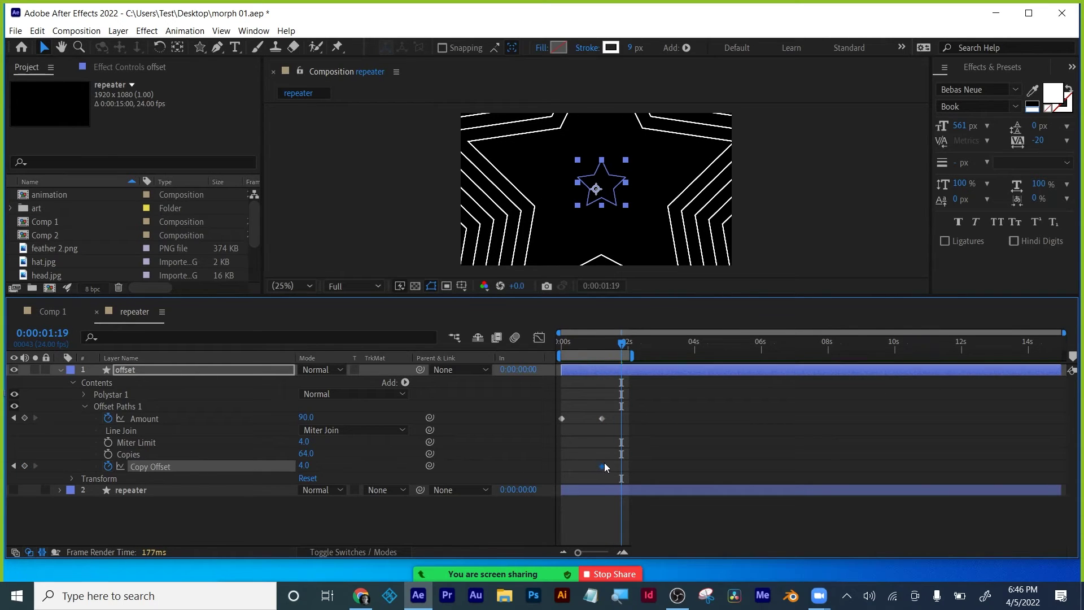
click(624, 344)
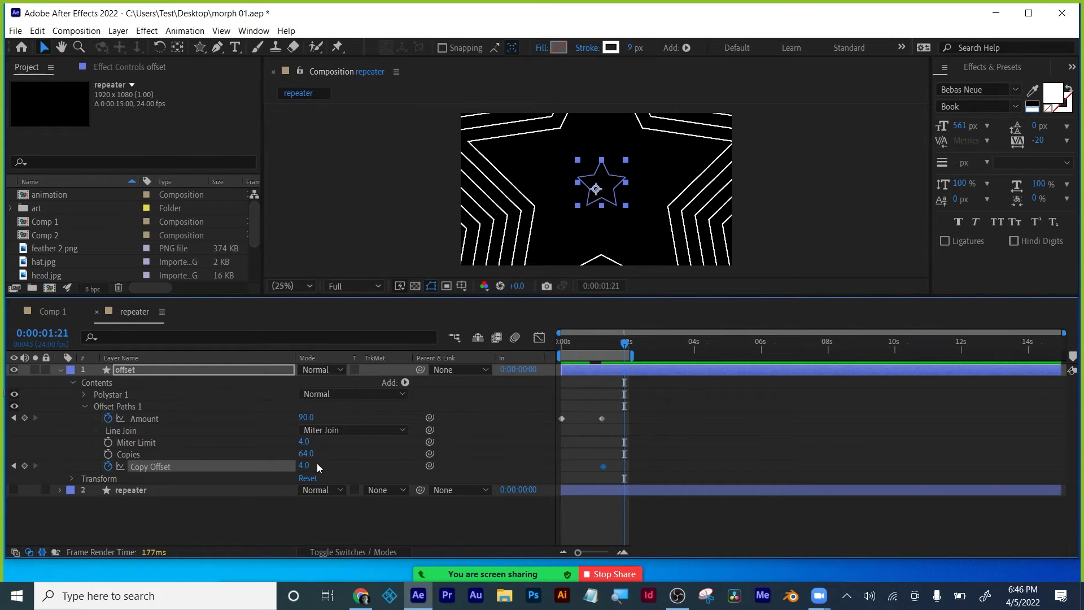
mouse_move(306, 468)
mouse_down()
mouse_move(261, 469)
mouse_move(307, 464)
mouse_up()
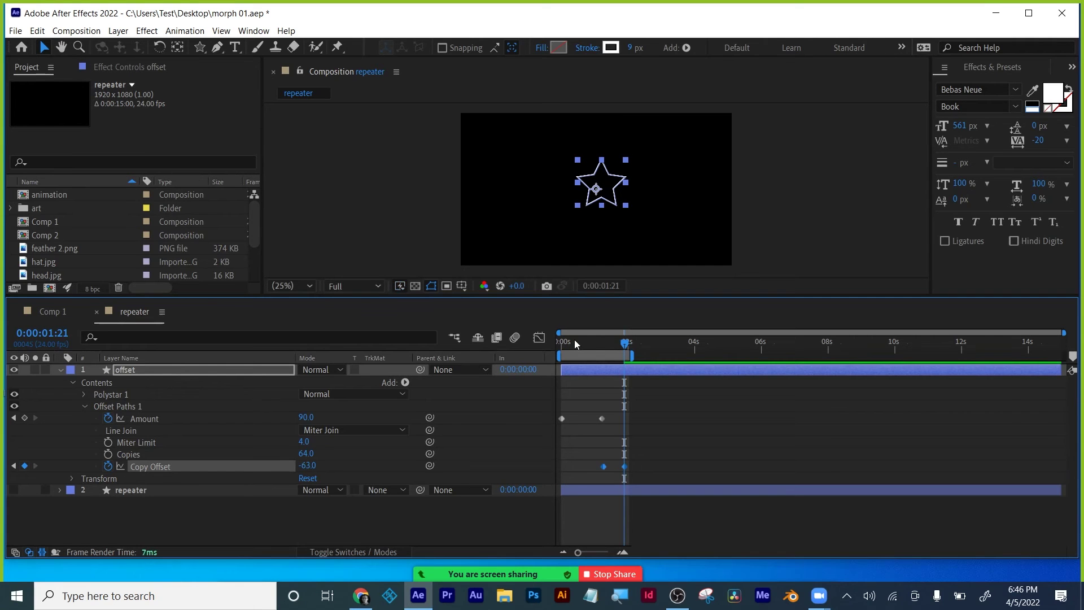
drag(574, 340, 562, 341)
key(space)
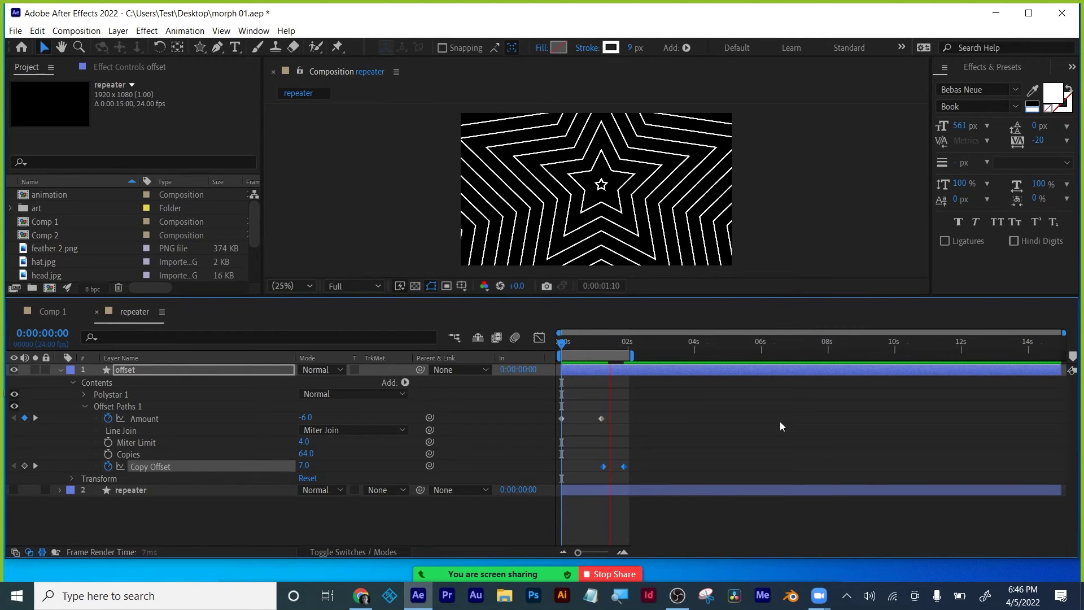
key(space)
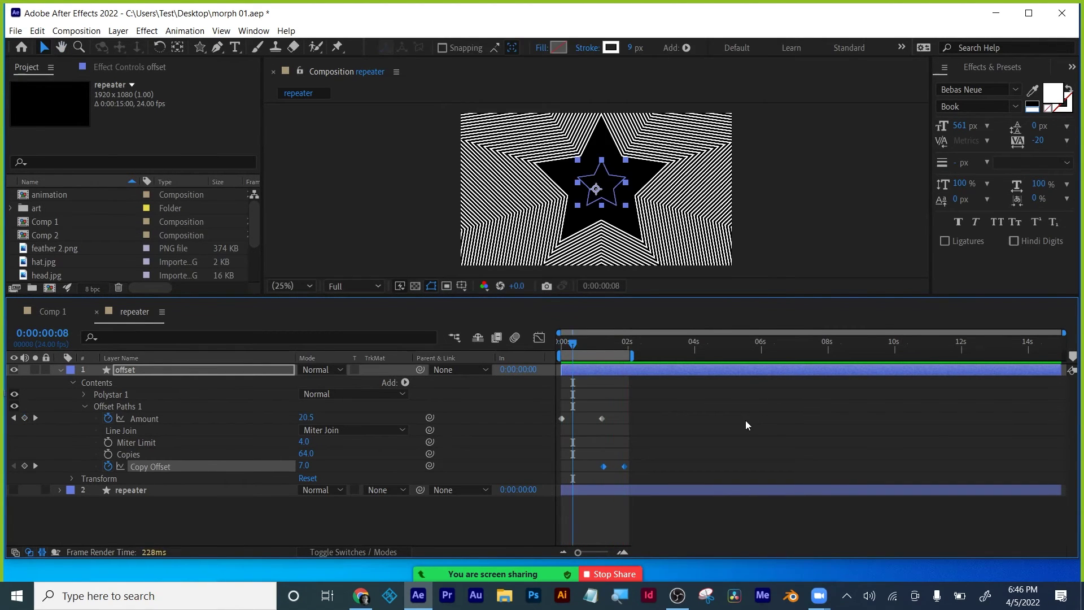
Step: Keyframe the offset layer's Rotation from 0 at the start to one full turn at 0:00:02:00
click(700, 370)
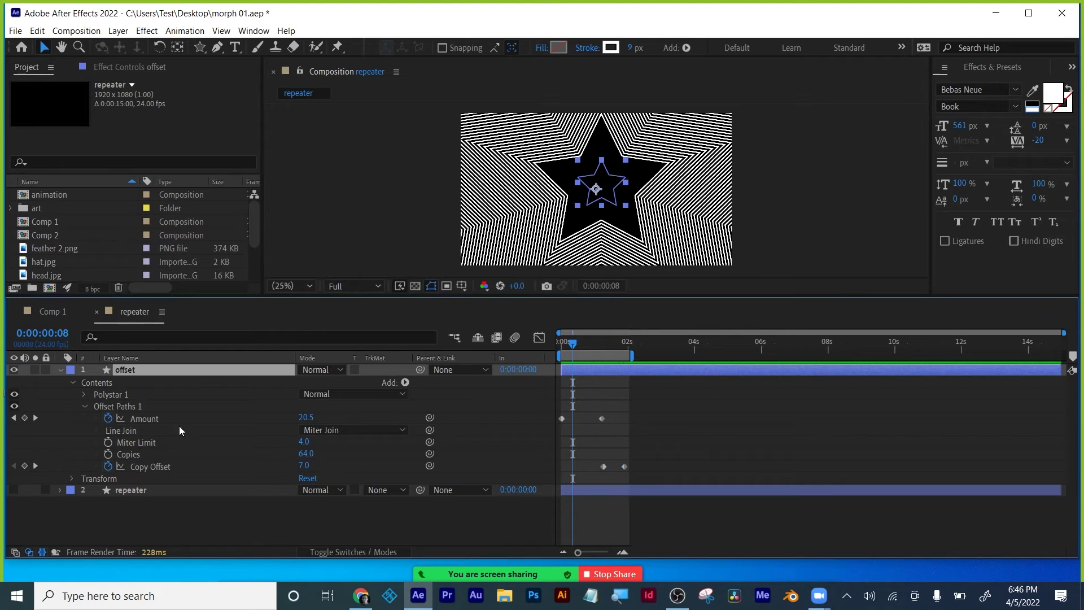
key(r)
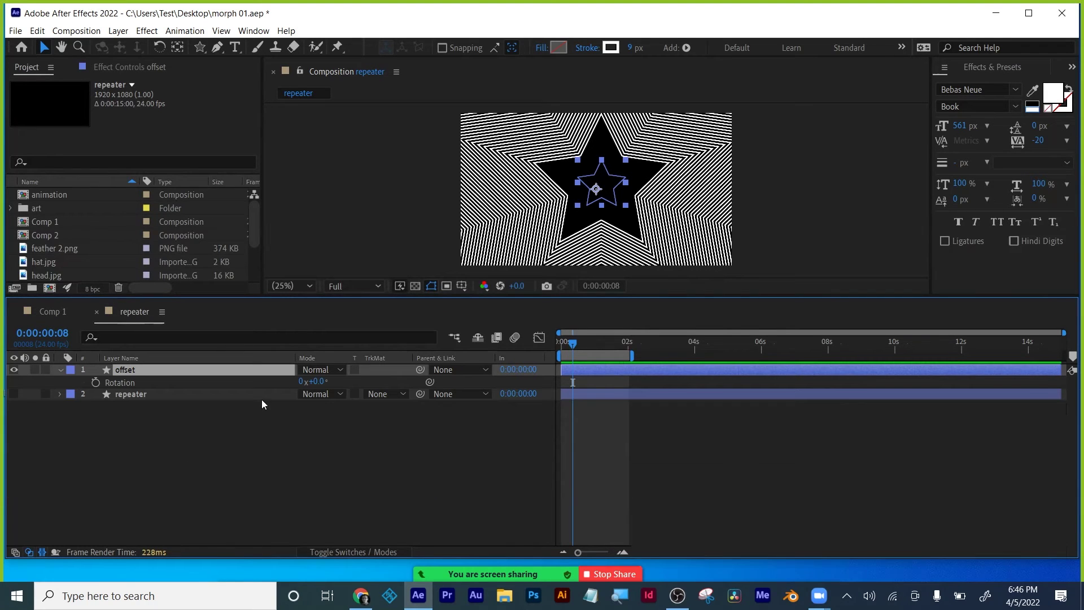
drag(573, 344, 628, 336)
click(96, 383)
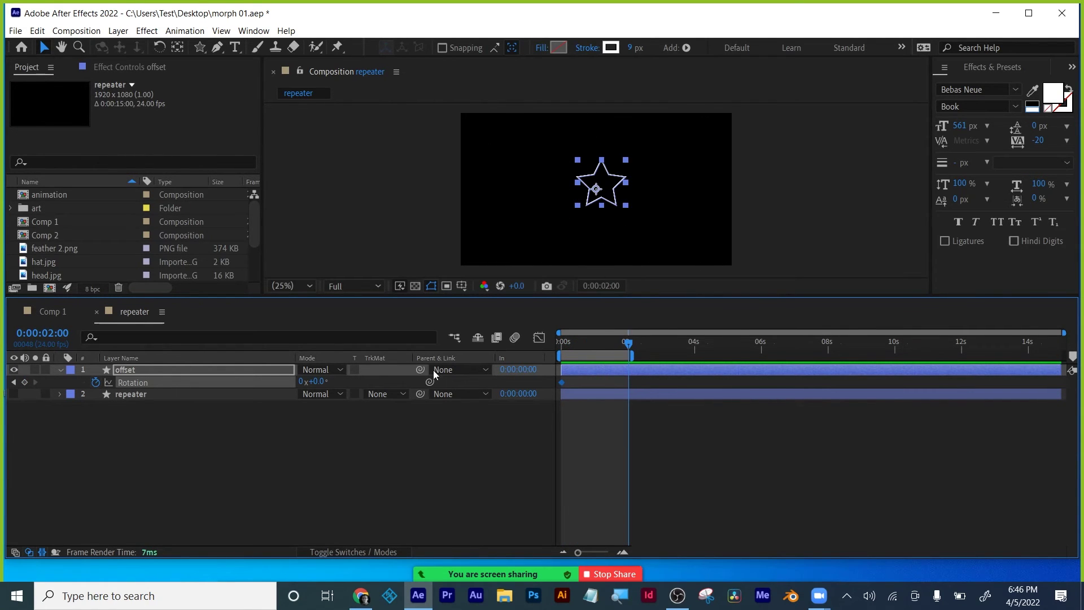
click(302, 382)
key(Return)
Step: Preview the rotating star animation from the start in an enlarged composition view, and save the project
drag(591, 340, 552, 344)
key(space)
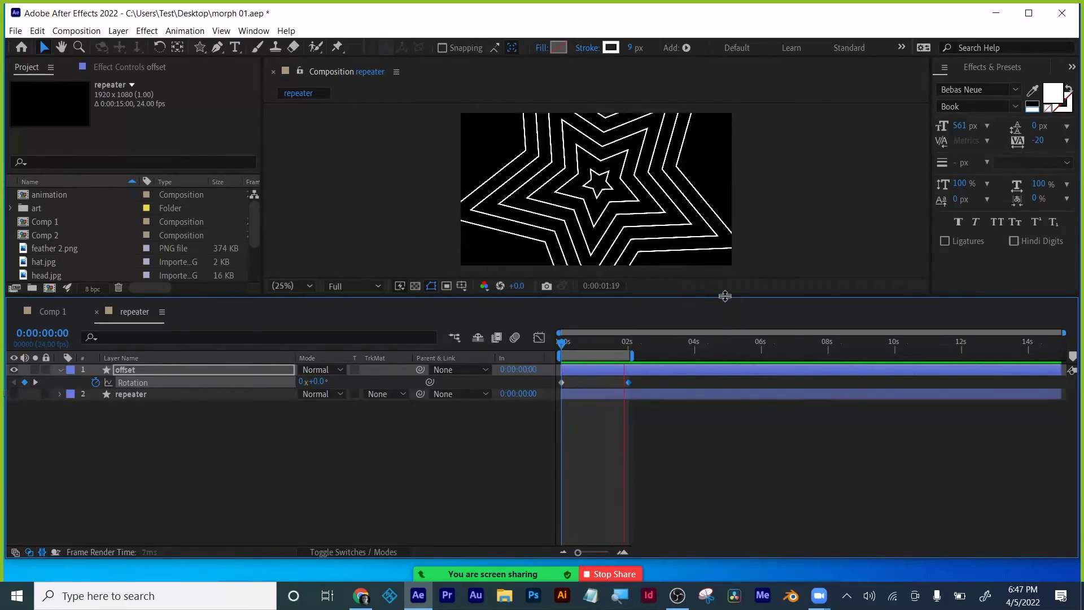
drag(726, 297, 716, 414)
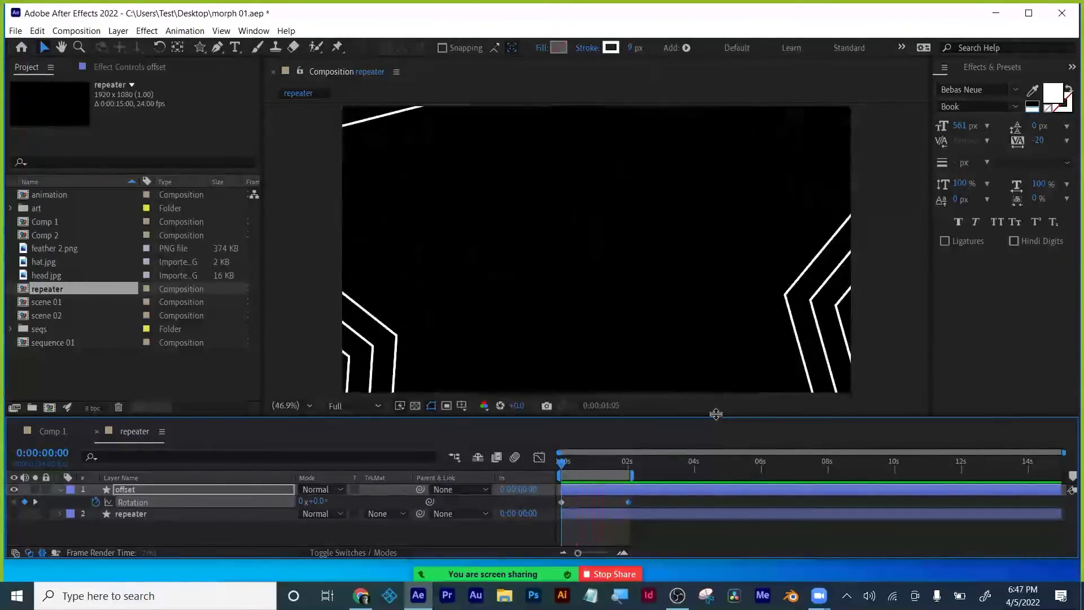
key(space)
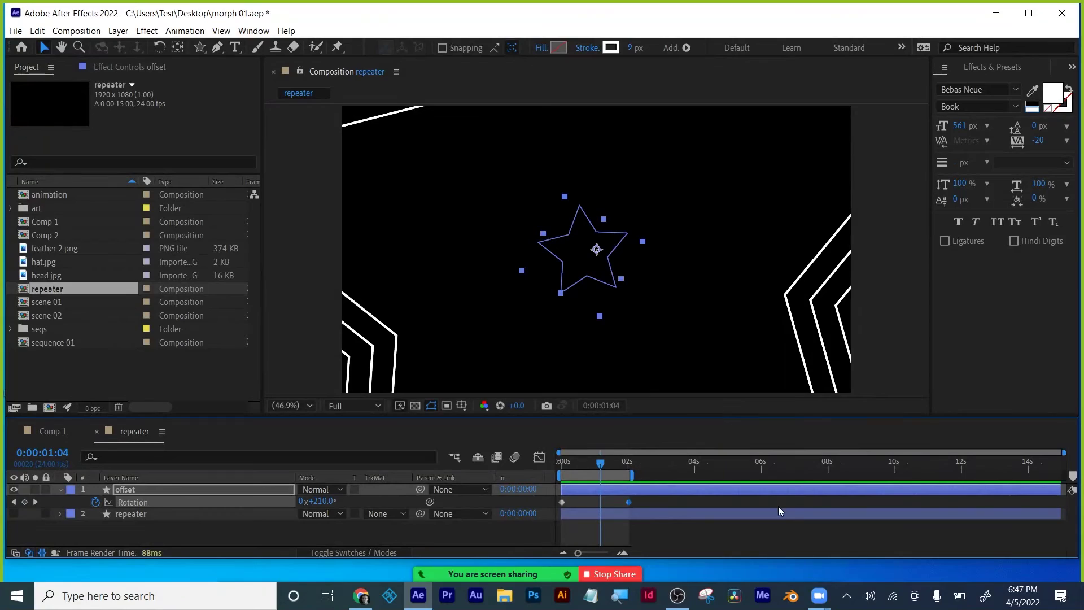
drag(613, 457, 562, 461)
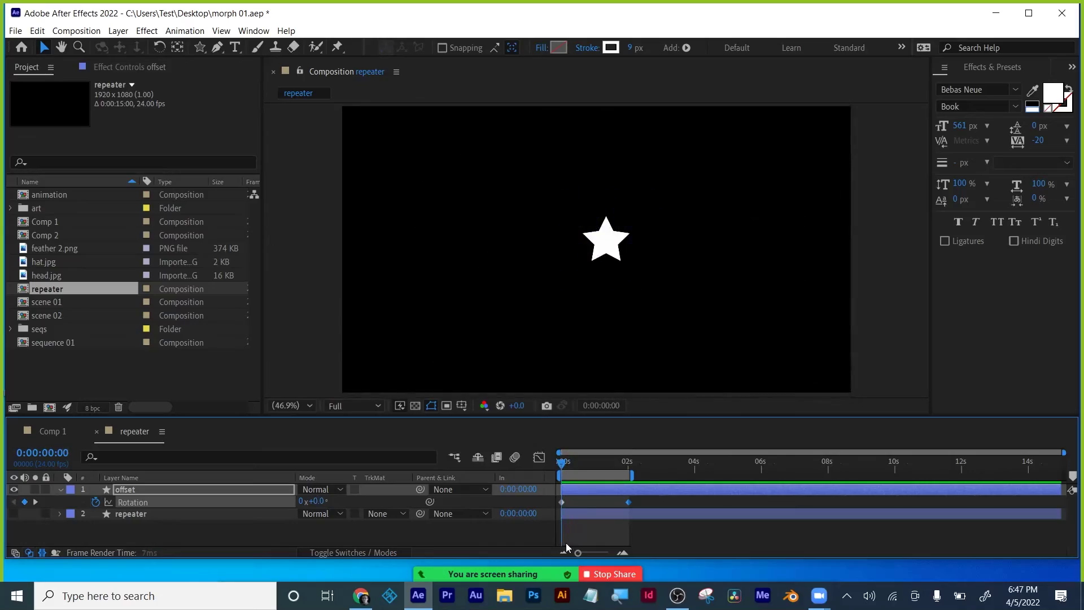
key(space)
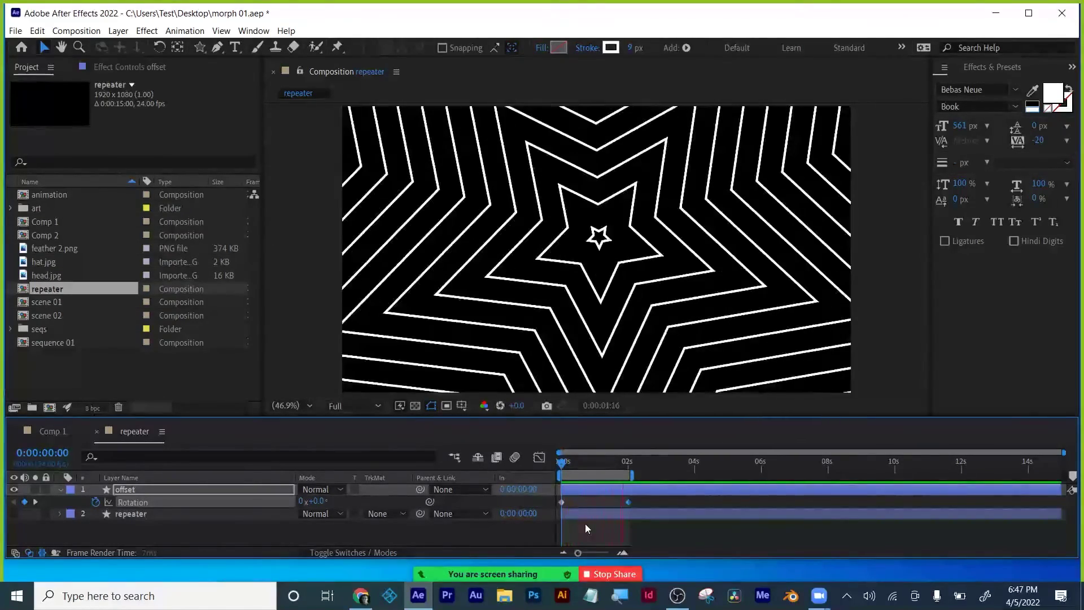
key(space)
key(ctrl+s)
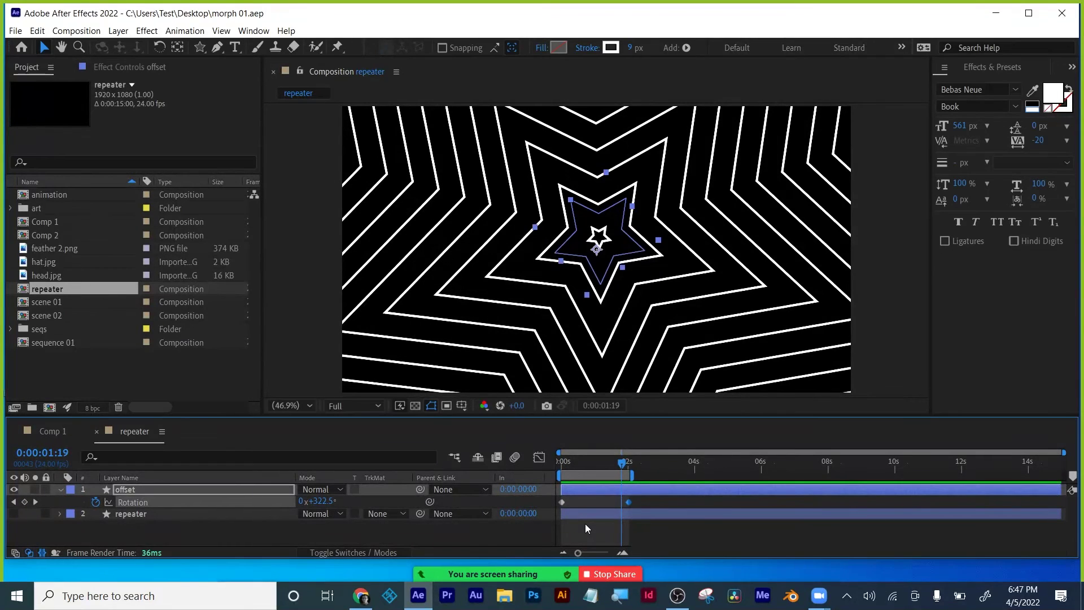
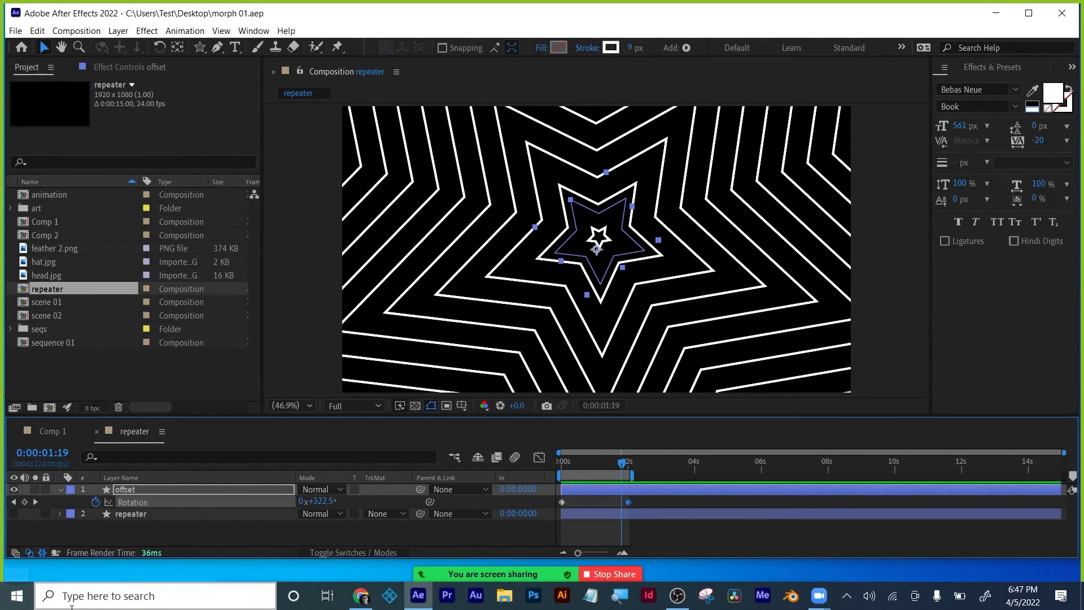
Step: Check the participant list of the Zoom meeting, and replay the star animation from the start
mouse_move(472, 576)
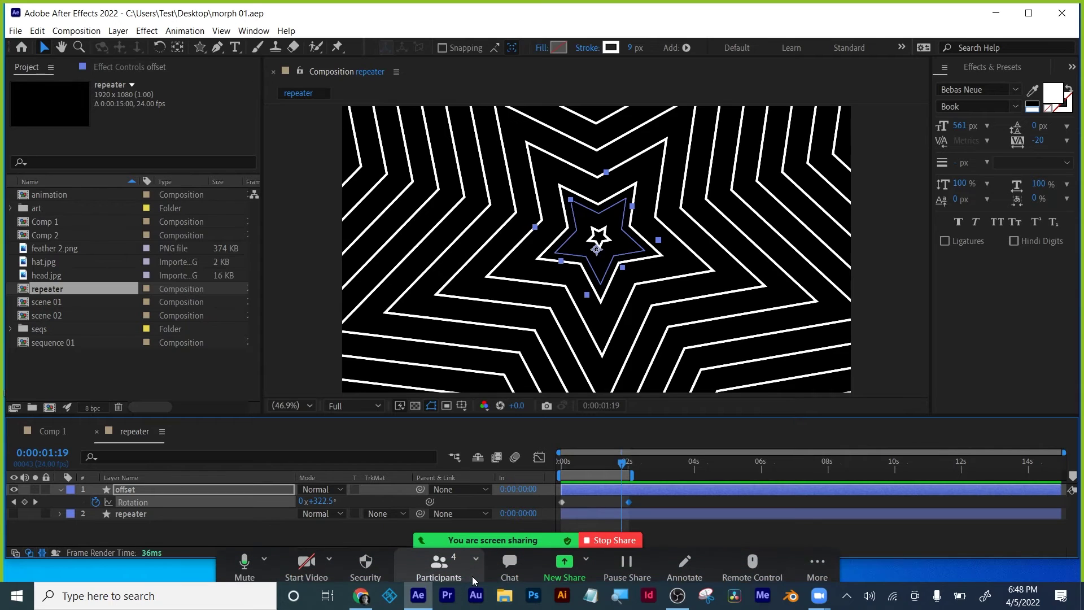
click(446, 562)
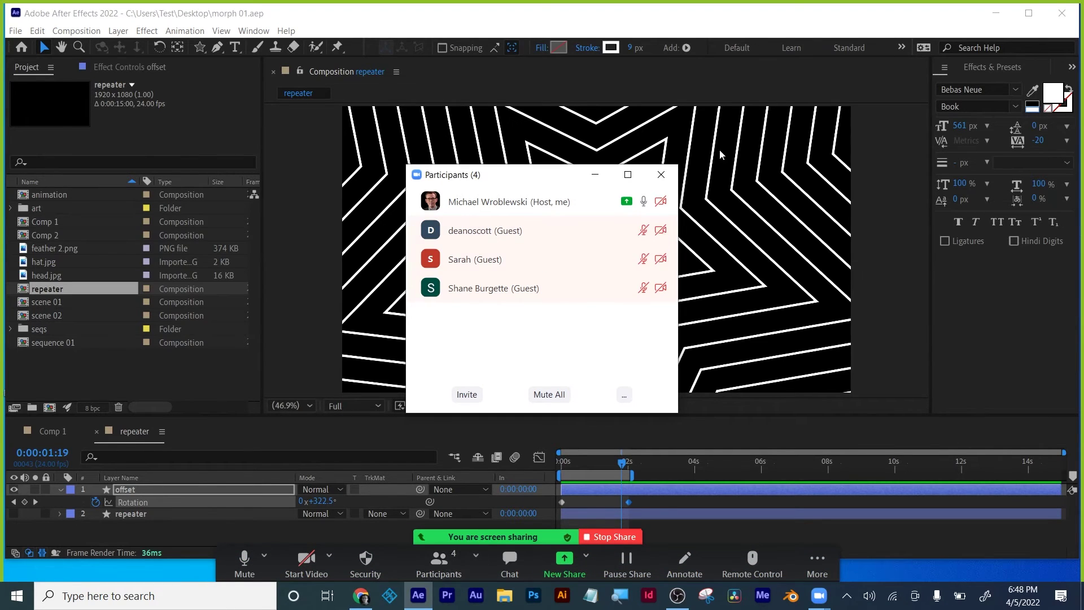
click(662, 177)
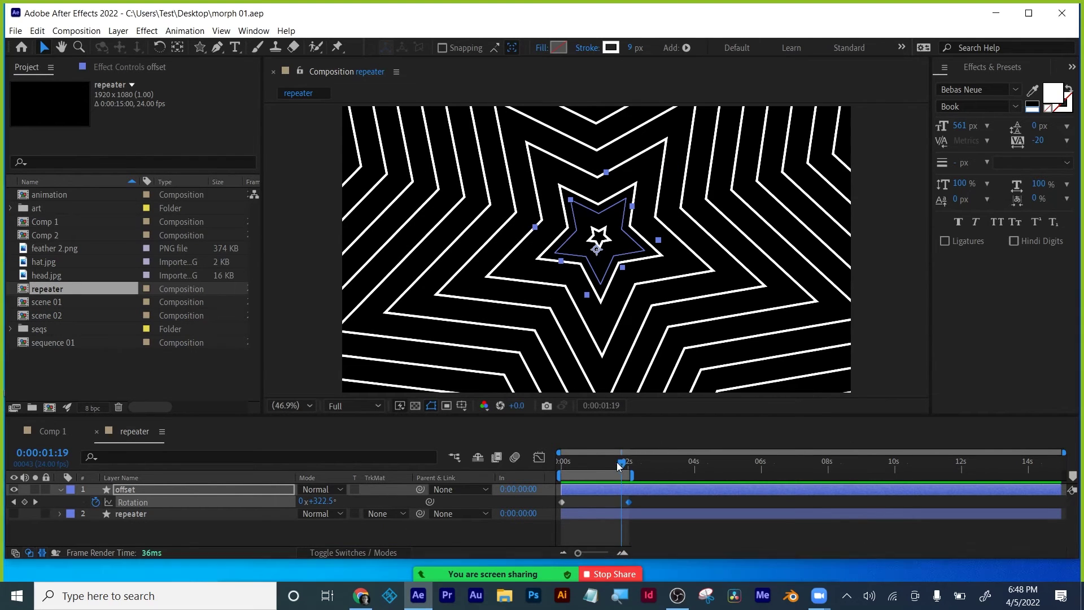
drag(622, 463, 542, 462)
key(space)
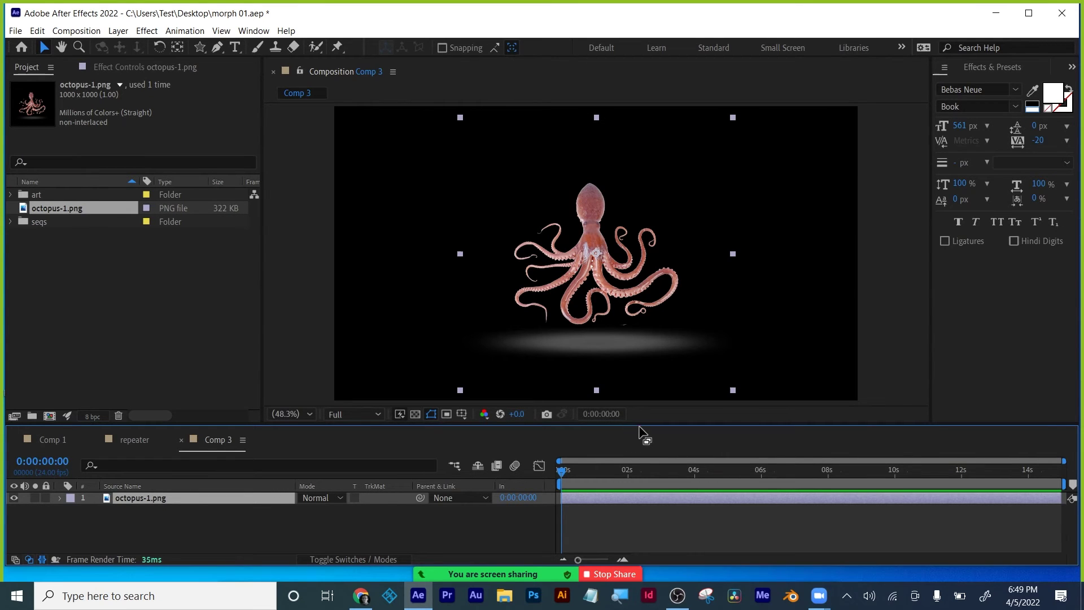
Step: Start a Pen mask on the octopus image, tracing the shadow's left end and its lower edge
drag(641, 428, 641, 511)
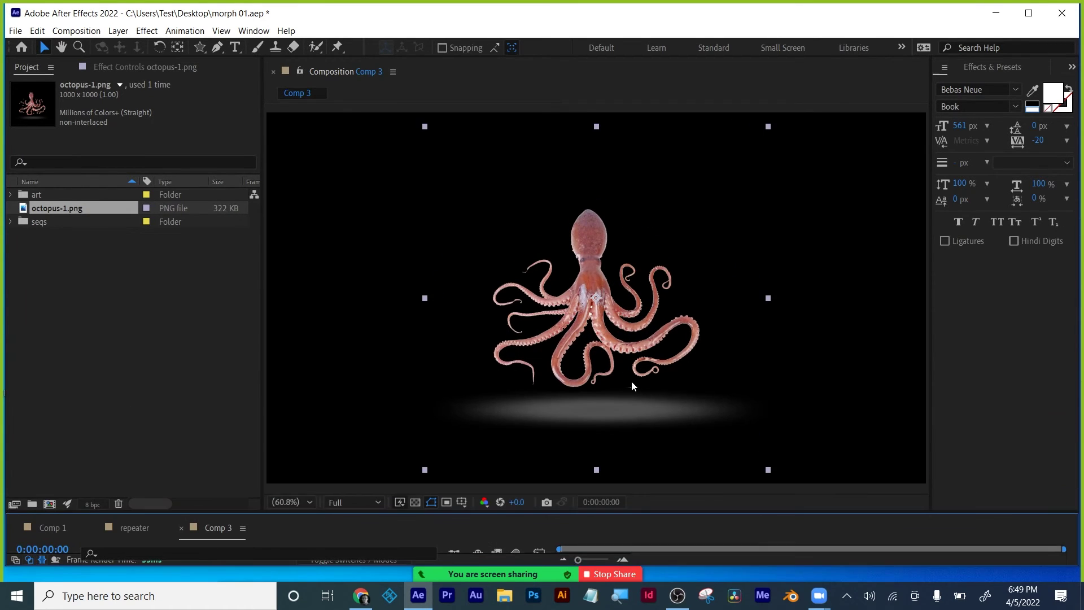
scroll(631, 381, up, 4)
key(space)
key(v)
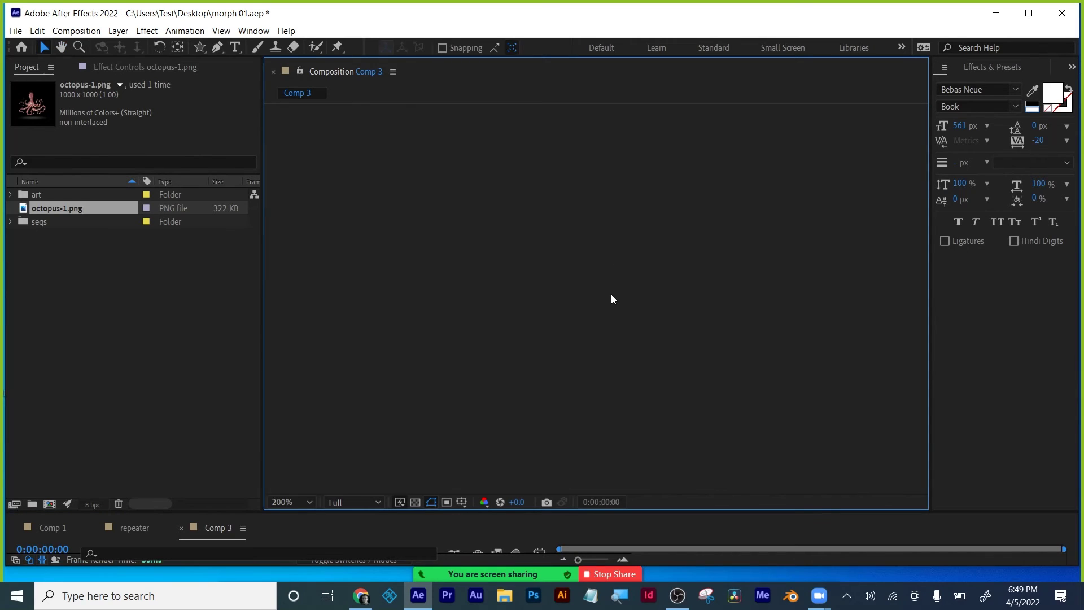
scroll(611, 305, down, 6)
scroll(609, 300, up, 2)
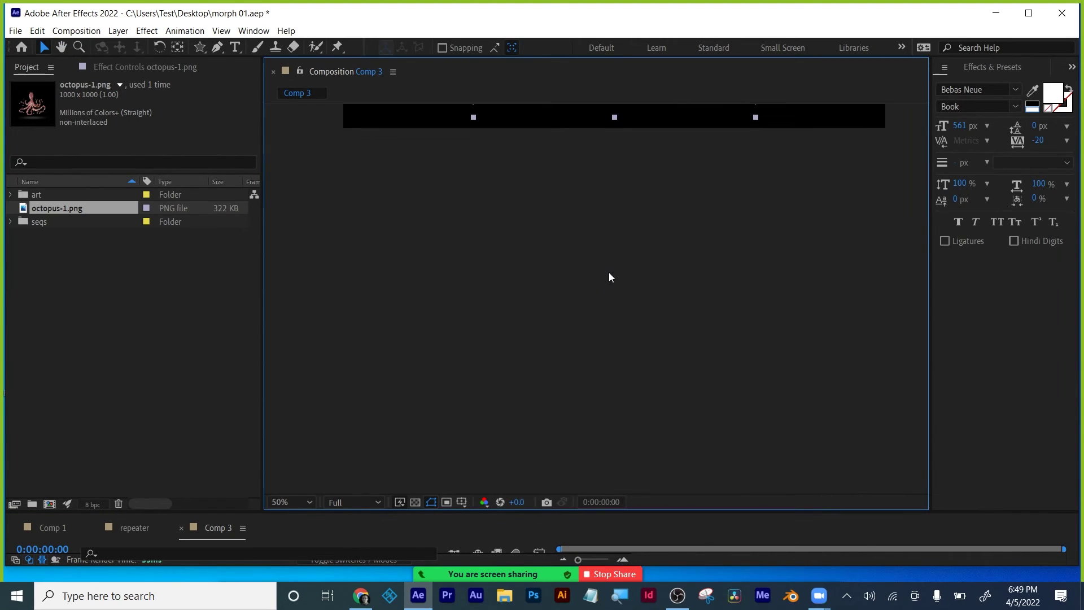
key(space)
mouse_move(609, 272)
mouse_down()
mouse_move(605, 312)
mouse_move(605, 275)
mouse_up()
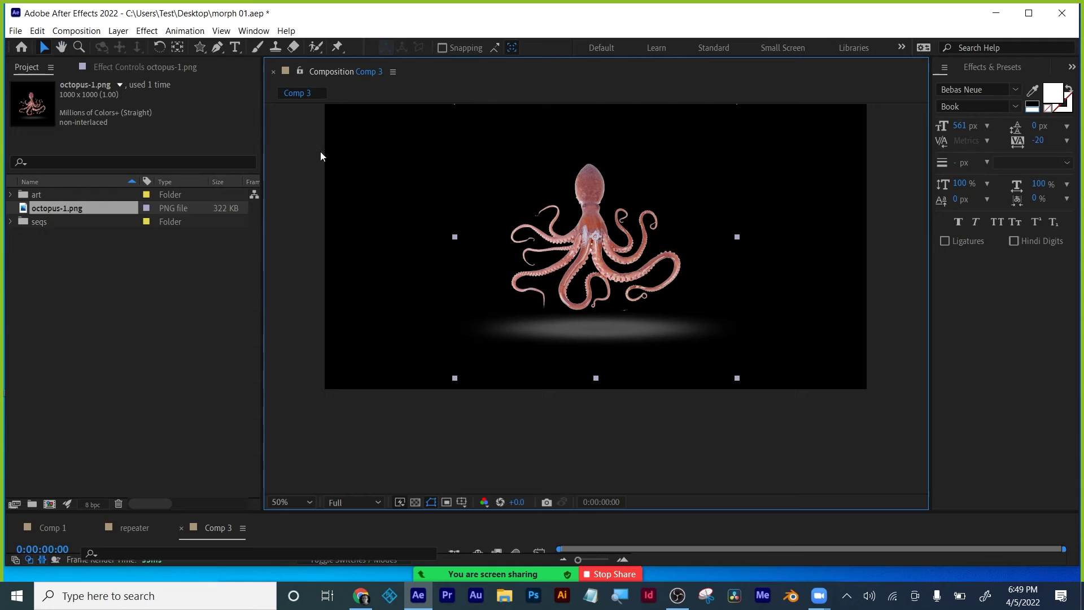
click(217, 47)
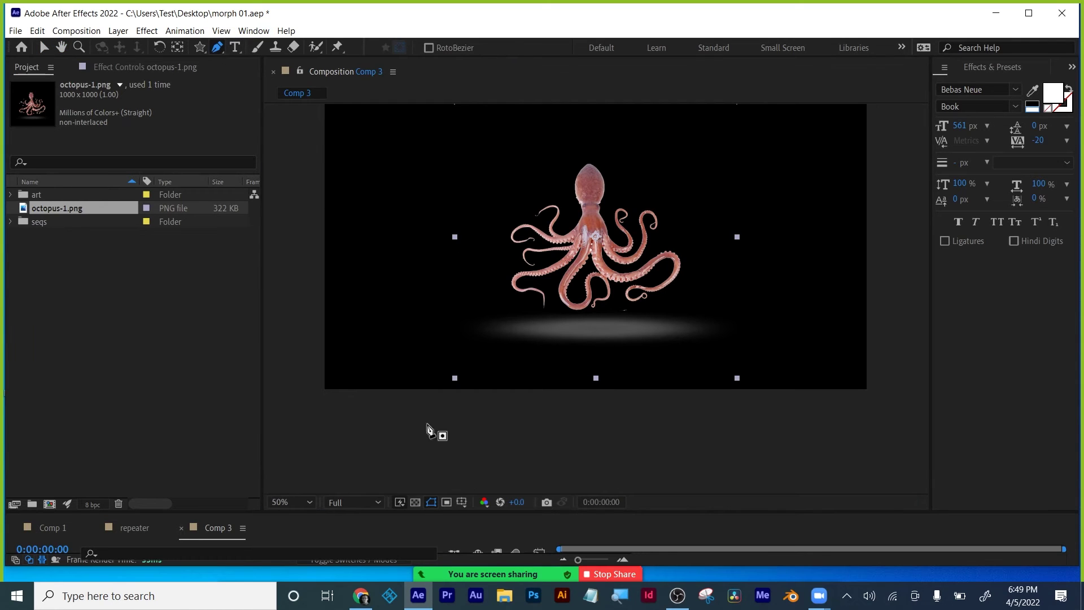
drag(406, 514, 407, 445)
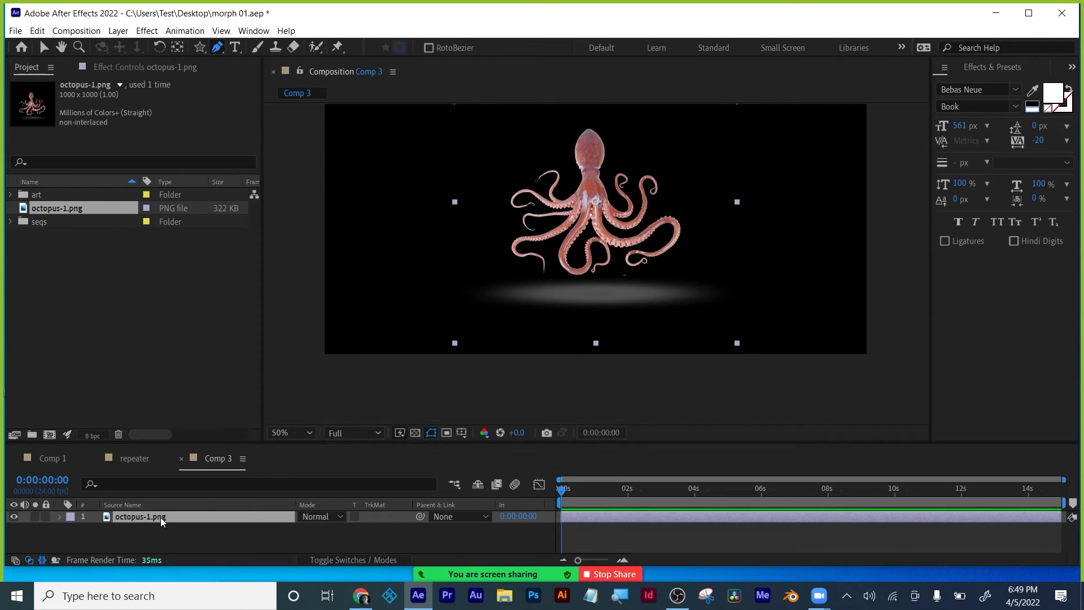
drag(494, 282, 478, 286)
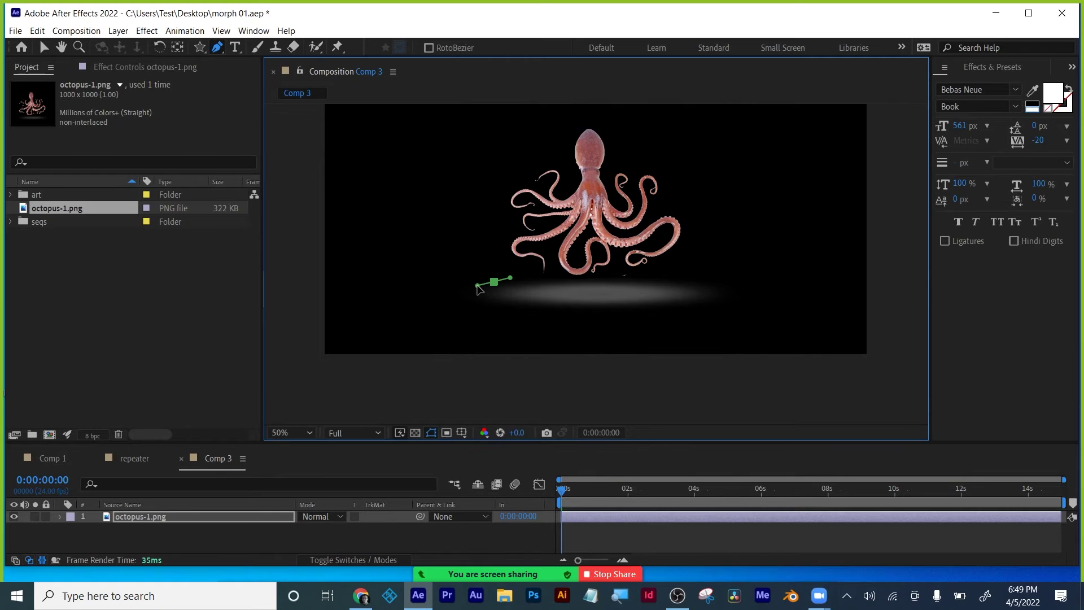
click(471, 300)
click(493, 319)
click(577, 319)
click(684, 319)
Step: Continue the mask around the shadow's right end, back along its upper edge beneath the tentacles, and close the path
drag(725, 308, 713, 280)
click(653, 277)
click(629, 272)
click(611, 273)
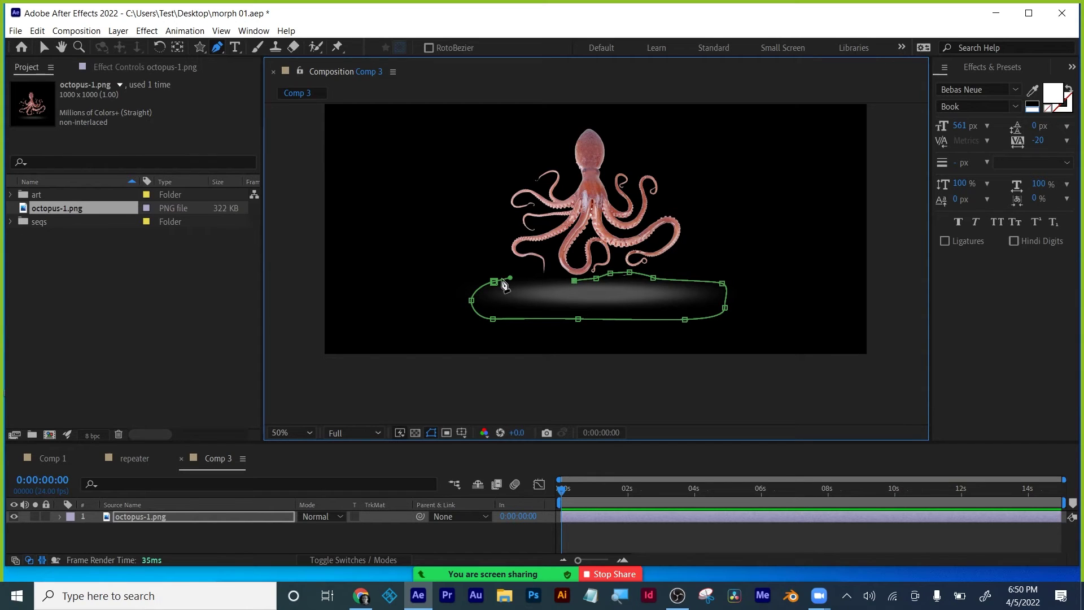
click(525, 277)
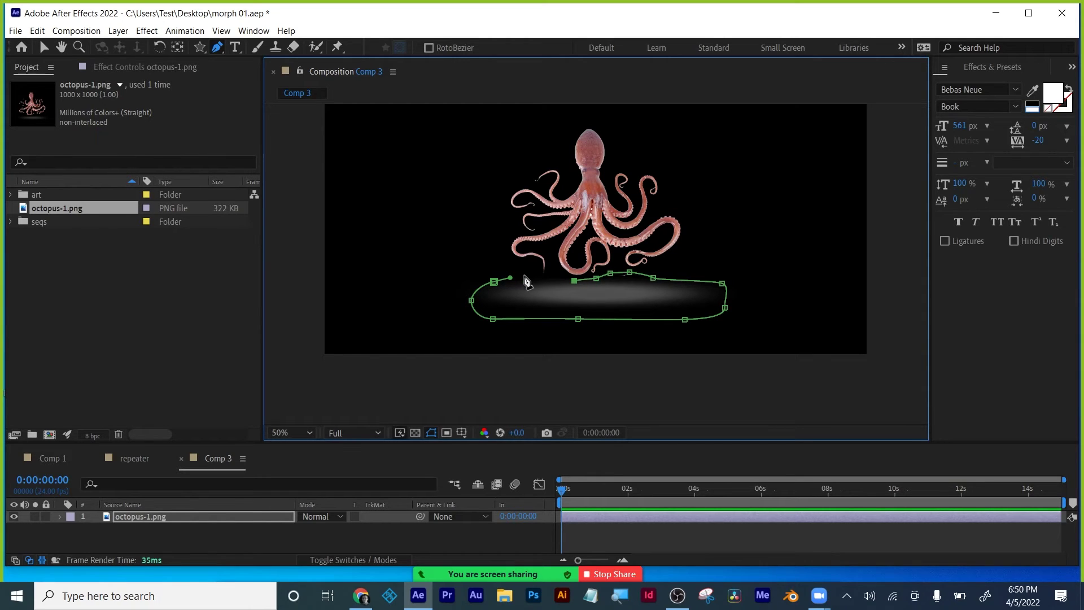
click(495, 282)
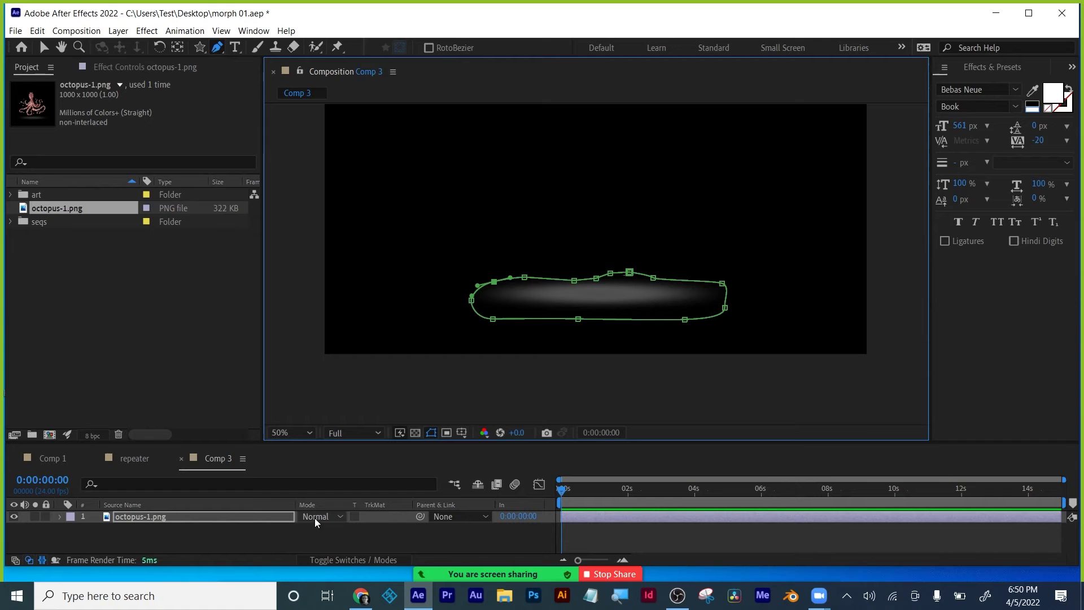
Step: Set the shadow mask's mode to Subtract and deselect the layer
key(m)
click(334, 530)
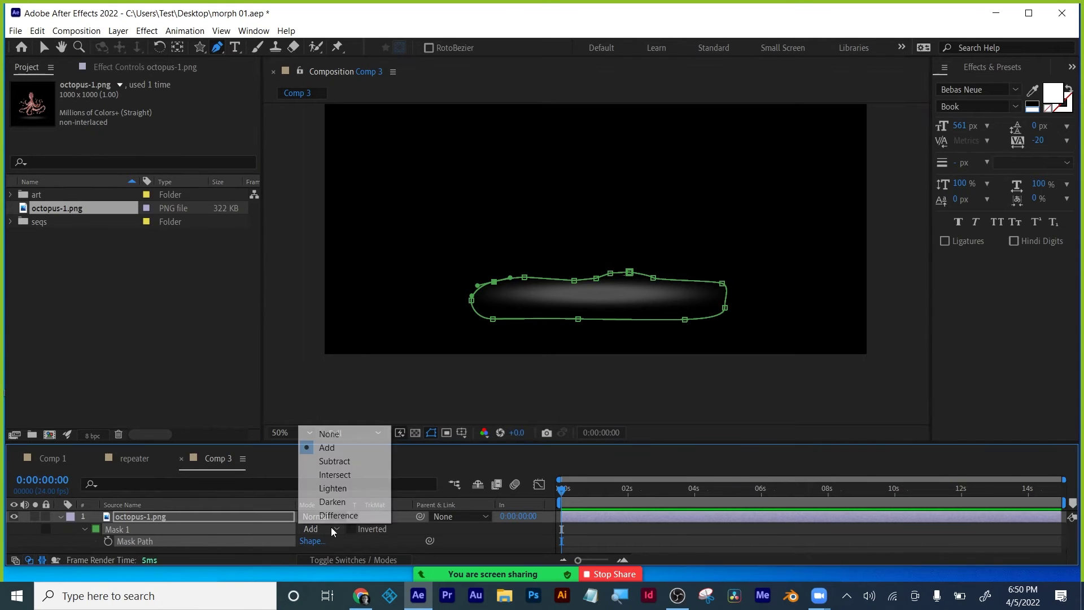
click(335, 460)
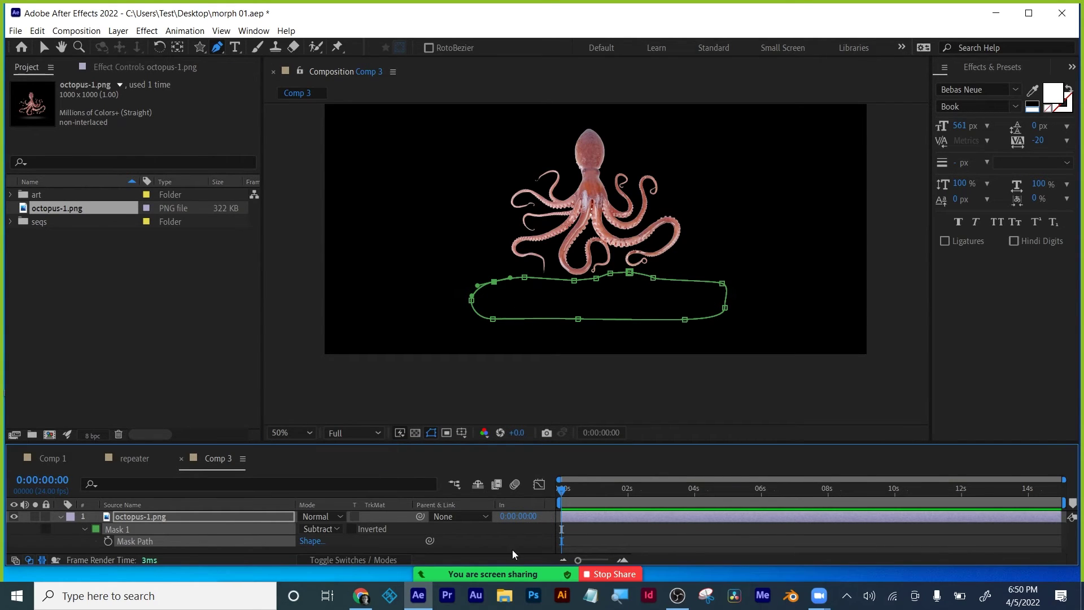
click(694, 539)
Step: Pre-compose the octopus layer as "octopus PC", moving all attributes into the new composition
click(152, 516)
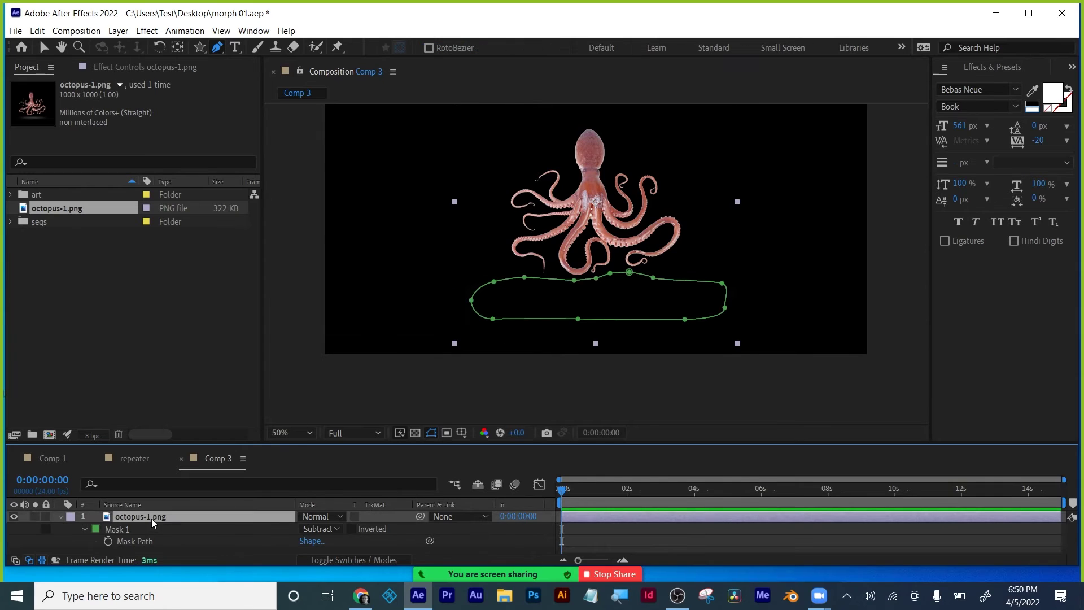
right_click(152, 518)
click(213, 452)
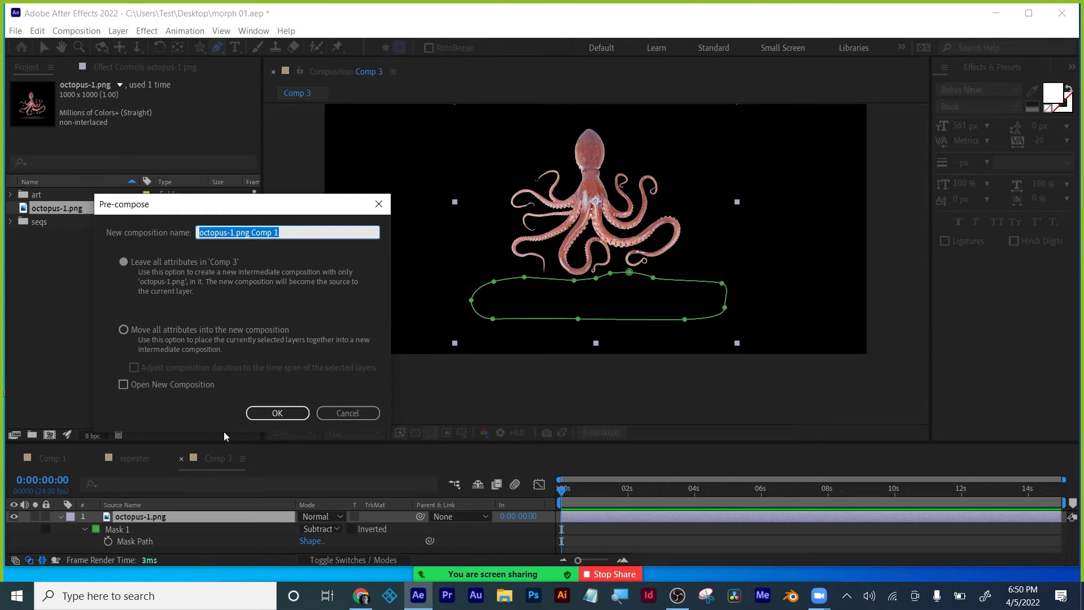
text(octopus PC)
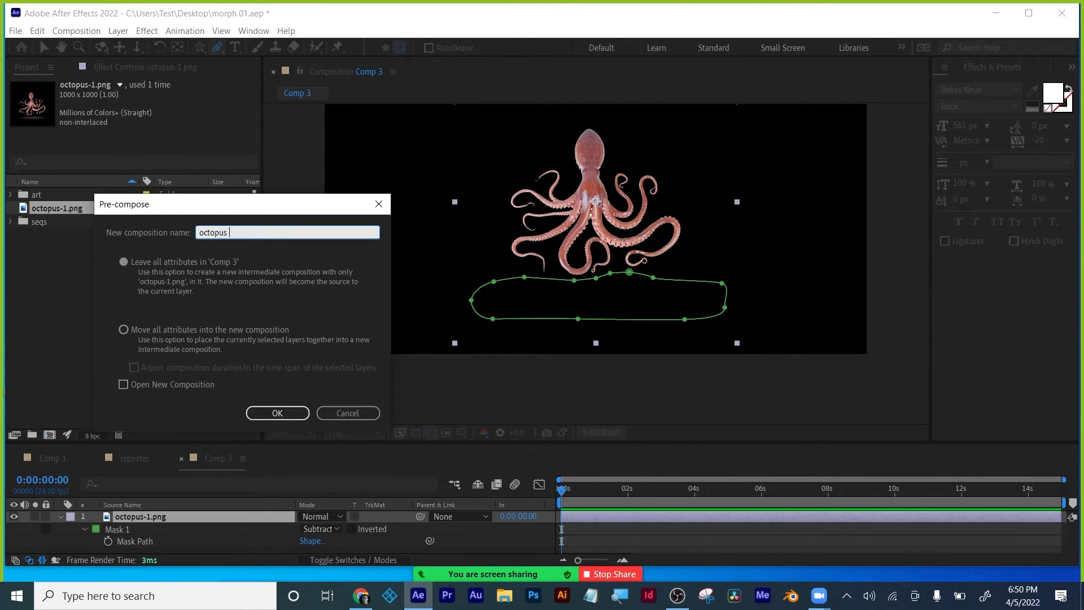
click(124, 329)
click(277, 412)
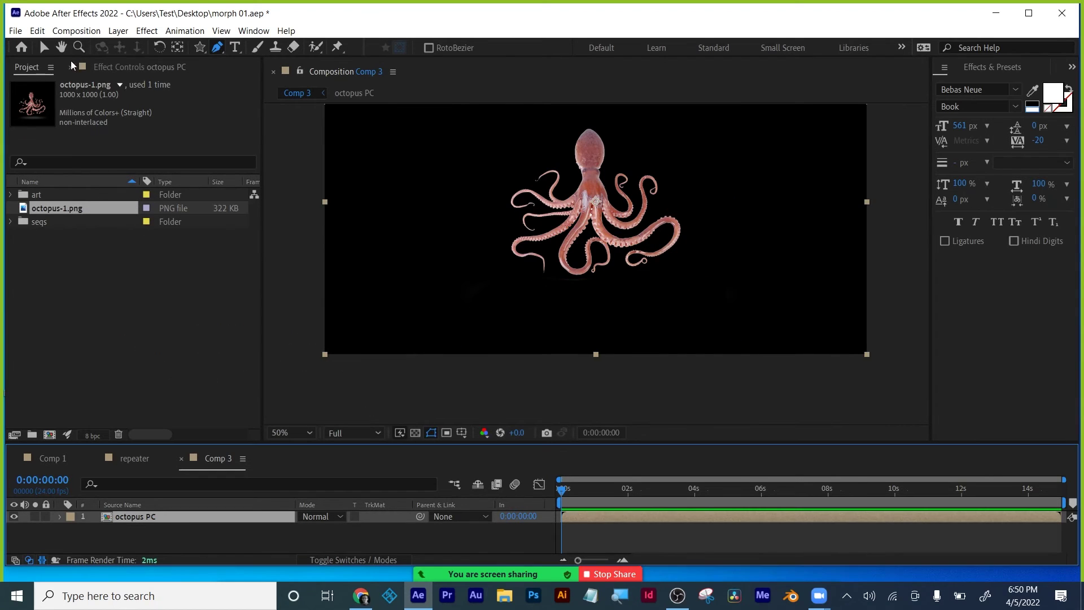
Step: Place Puppet pins along the octopus's inner upper-right tentacle, from its curled tip down to its base
key(v)
scroll(658, 217, down, 1)
scroll(658, 218, up, 1)
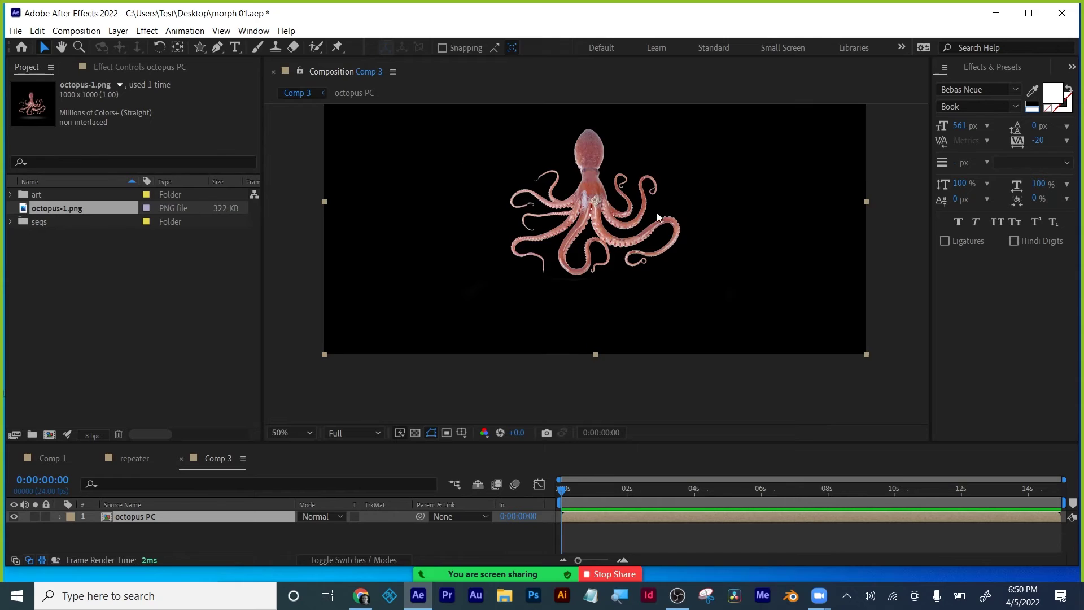
scroll(657, 216, up, 3)
scroll(655, 238, down, 3)
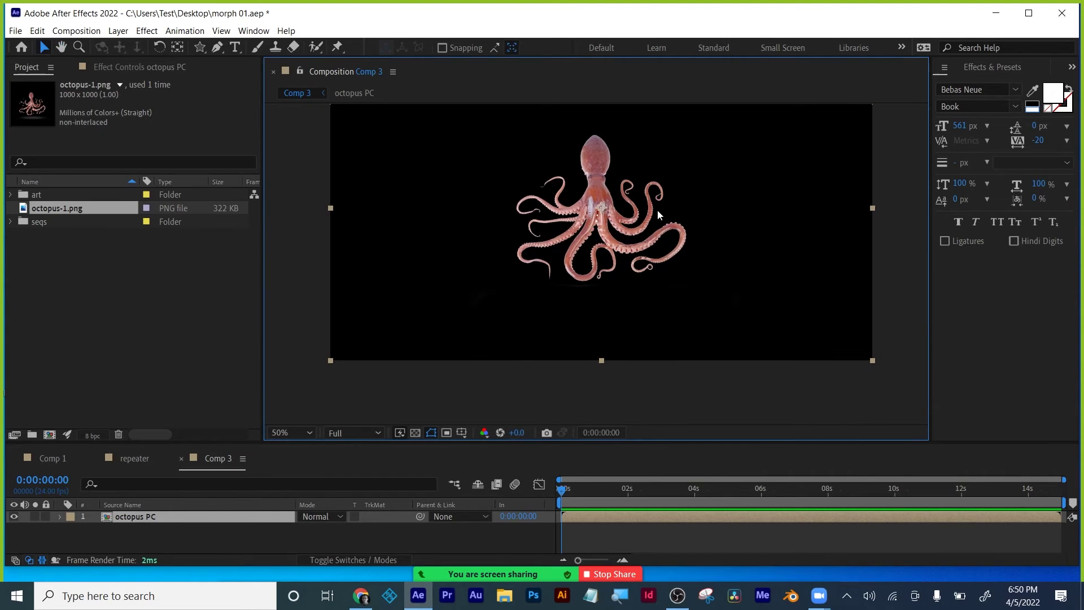
scroll(655, 212, up, 2)
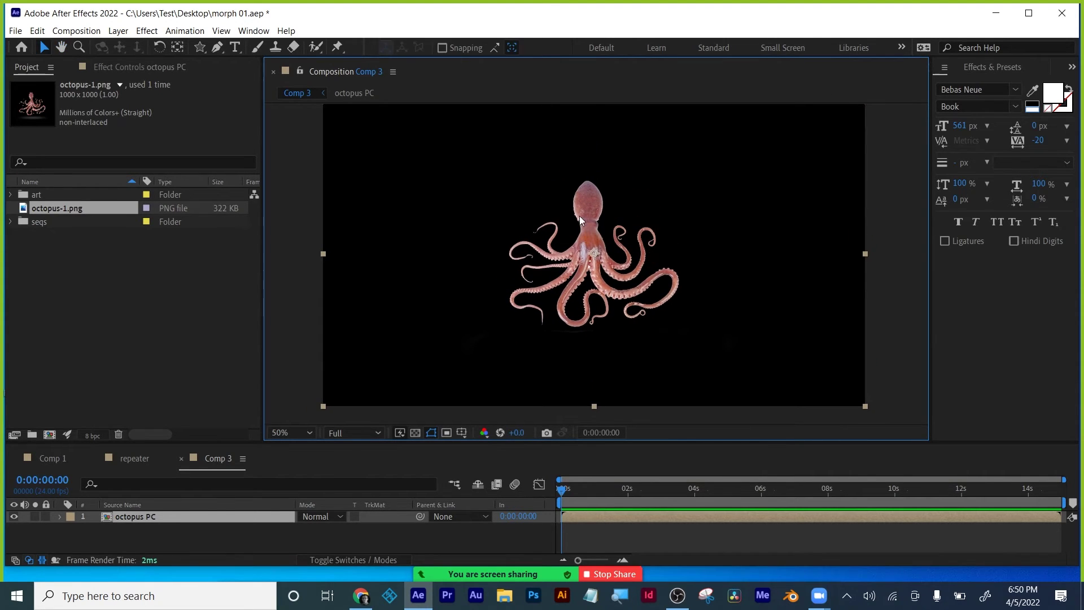
drag(580, 216, 581, 216)
key(slash)
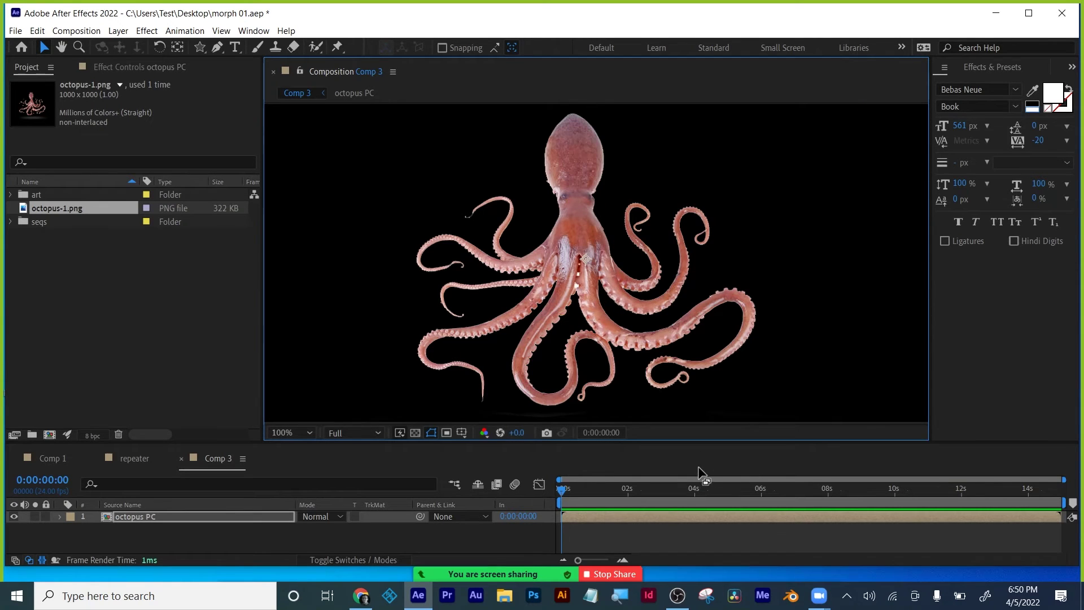
drag(688, 443, 688, 513)
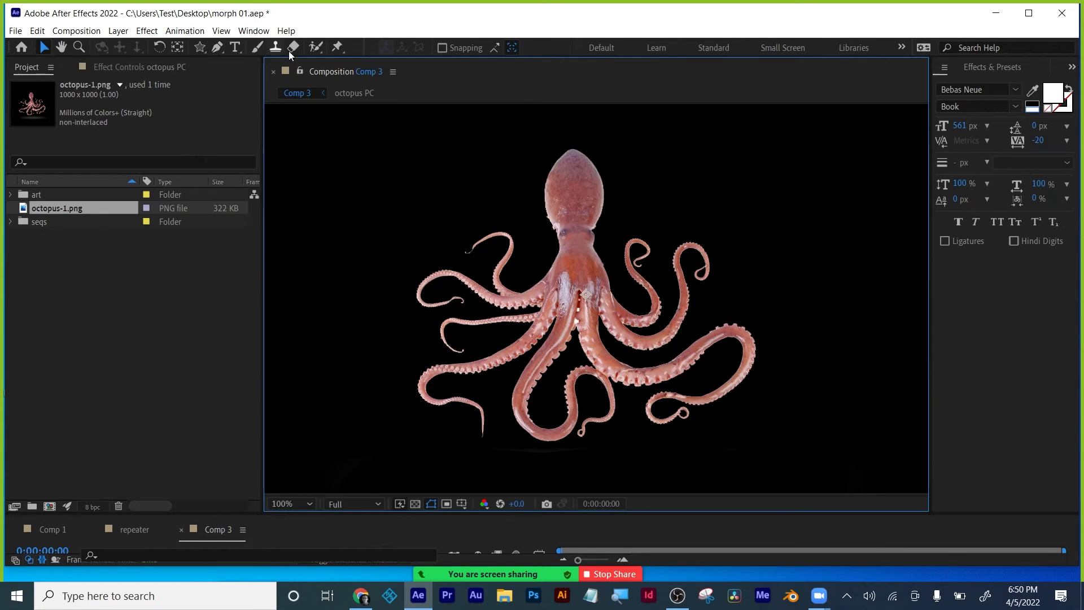
click(336, 47)
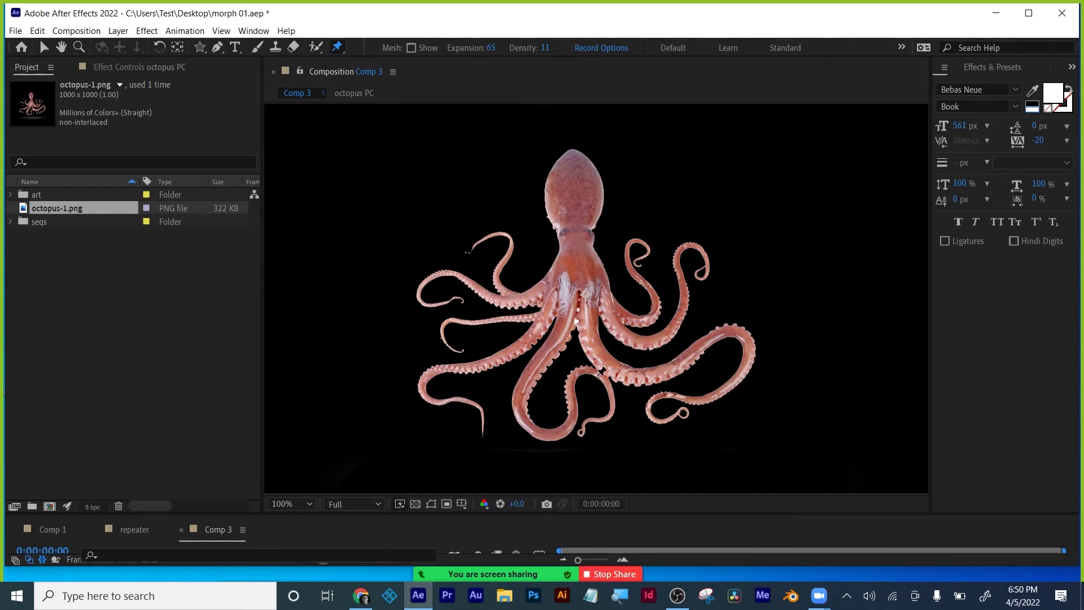
click(635, 261)
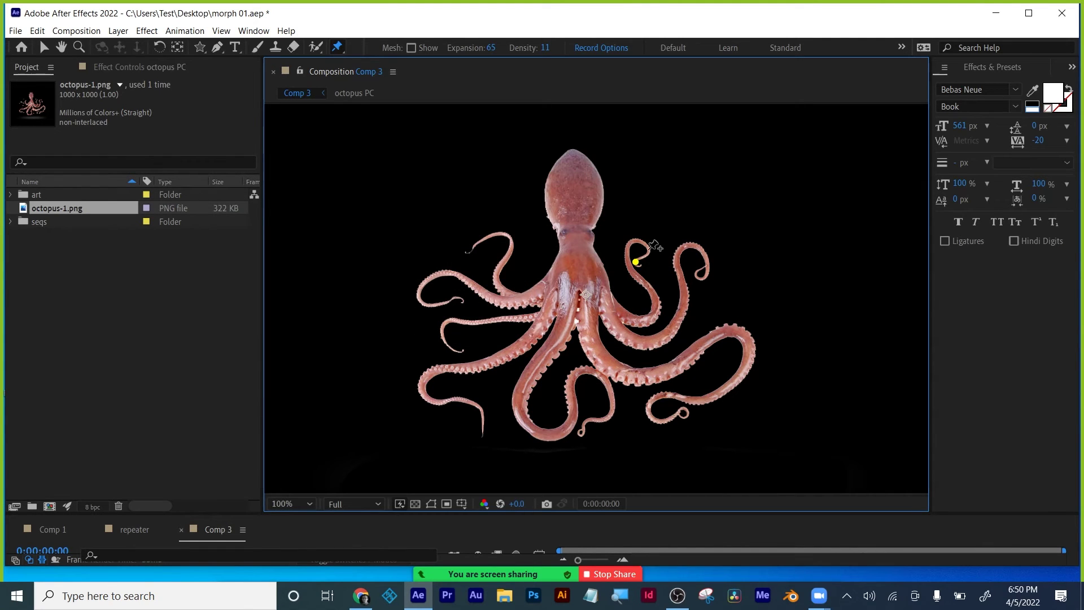
click(639, 242)
click(626, 251)
click(638, 278)
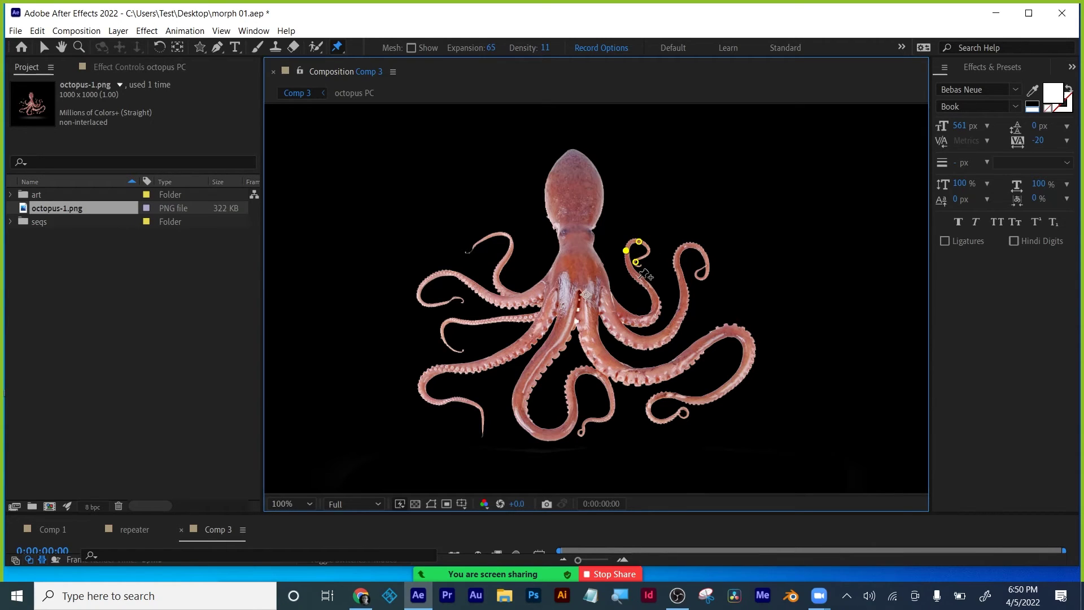
click(654, 309)
click(644, 323)
click(614, 309)
Step: Pin the top of the head, the neck and the body, and add Puppet pins along the outer upper-right tentacle
click(571, 152)
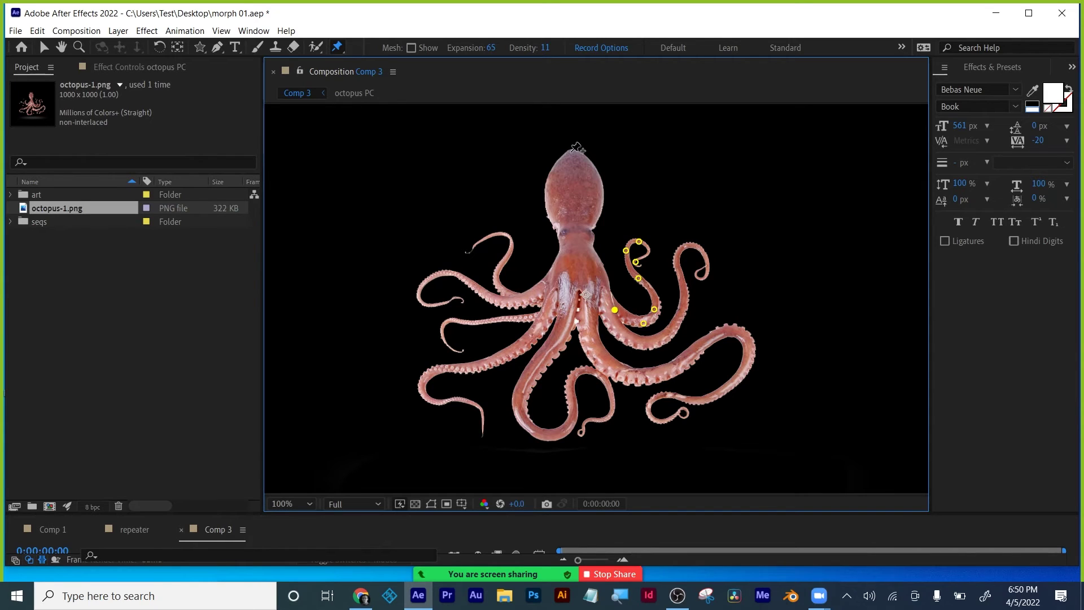
click(578, 257)
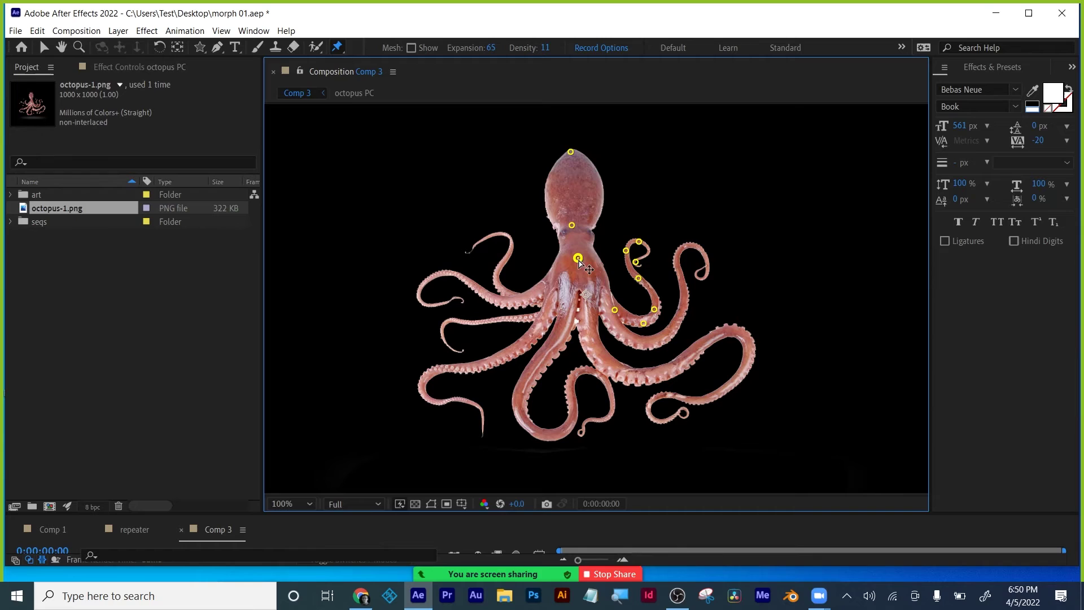
click(706, 277)
click(694, 245)
click(674, 259)
click(683, 300)
click(663, 339)
click(618, 335)
click(601, 315)
Step: Place Puppet pins along the large lower-right tentacle, from its base around the bend to the curled end
click(582, 313)
click(719, 334)
click(750, 353)
click(712, 398)
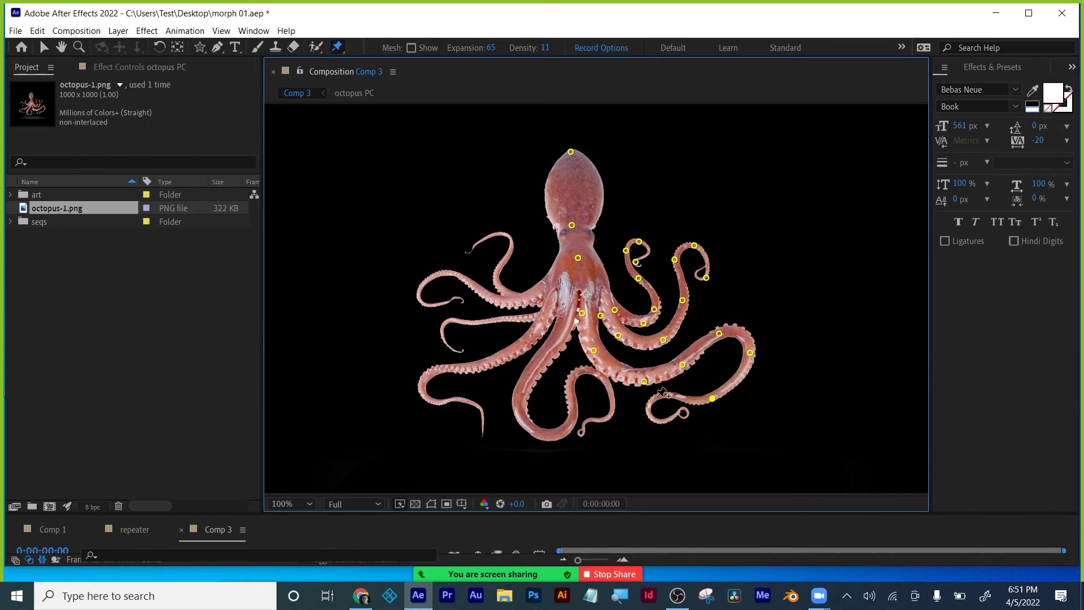
click(659, 397)
click(660, 423)
Step: Place Puppet pins along the lower middle tentacle and along the tentacles on the octopus's left side
click(562, 328)
click(538, 366)
click(543, 435)
click(571, 414)
click(574, 374)
click(597, 372)
click(611, 407)
click(596, 422)
click(583, 433)
click(482, 432)
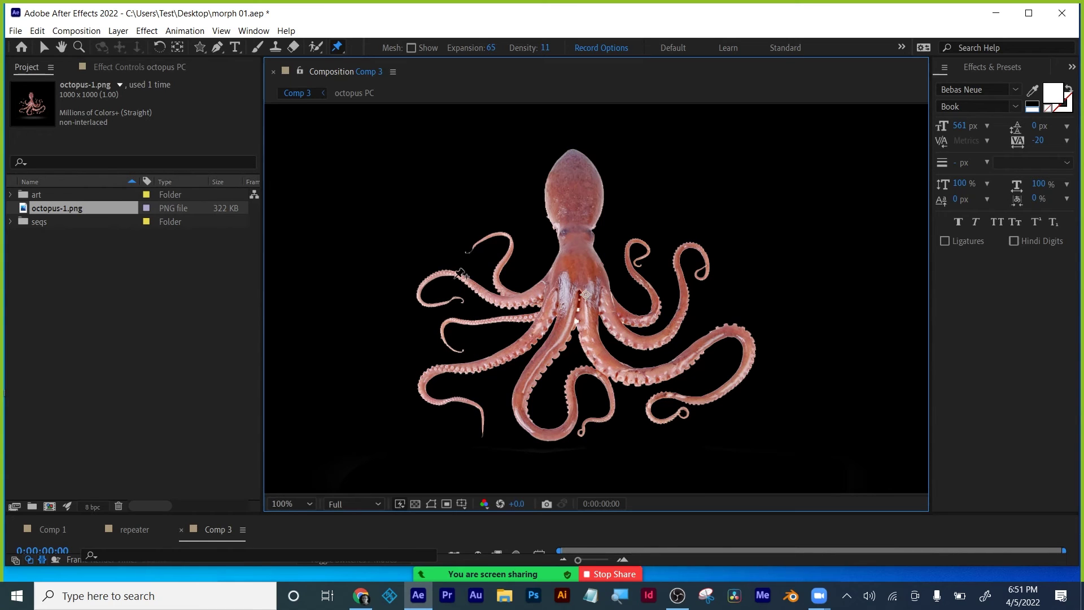
click(474, 244)
Step: At 0:00:00:10, shift the outer pins of the outer upper-right tentacle outward and pull its tip further out and down
drag(643, 513, 638, 477)
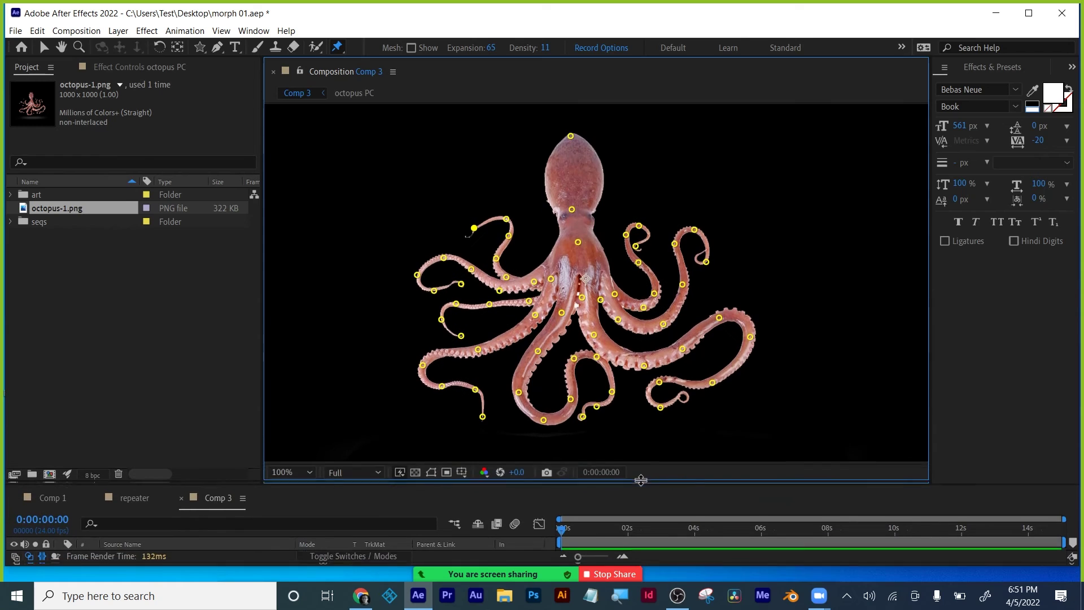
drag(564, 527, 574, 524)
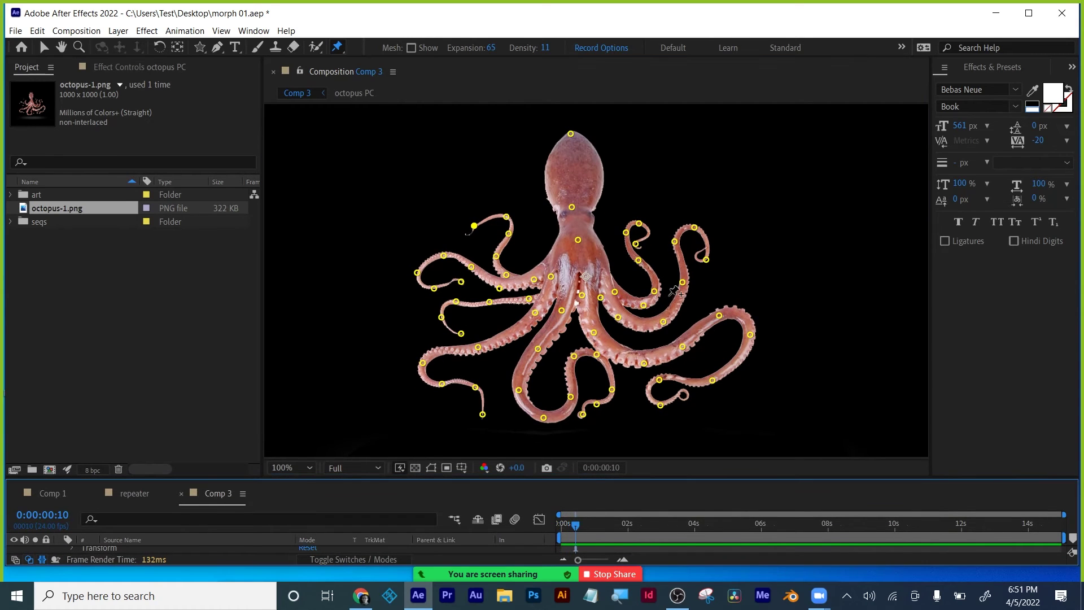
drag(706, 259, 712, 269)
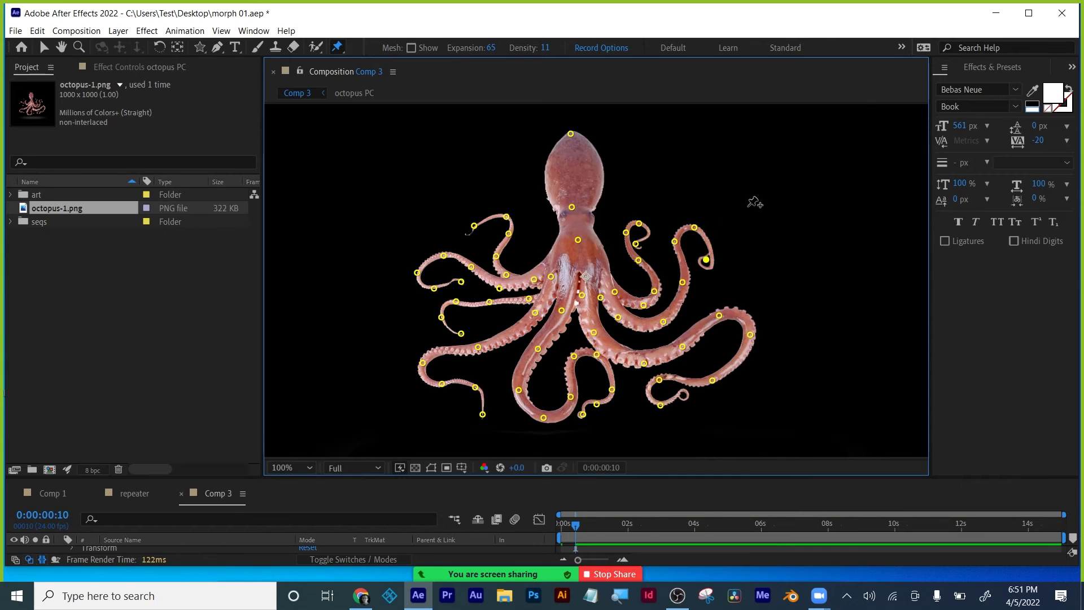
key(ctrl+z)
drag(775, 198, 698, 292)
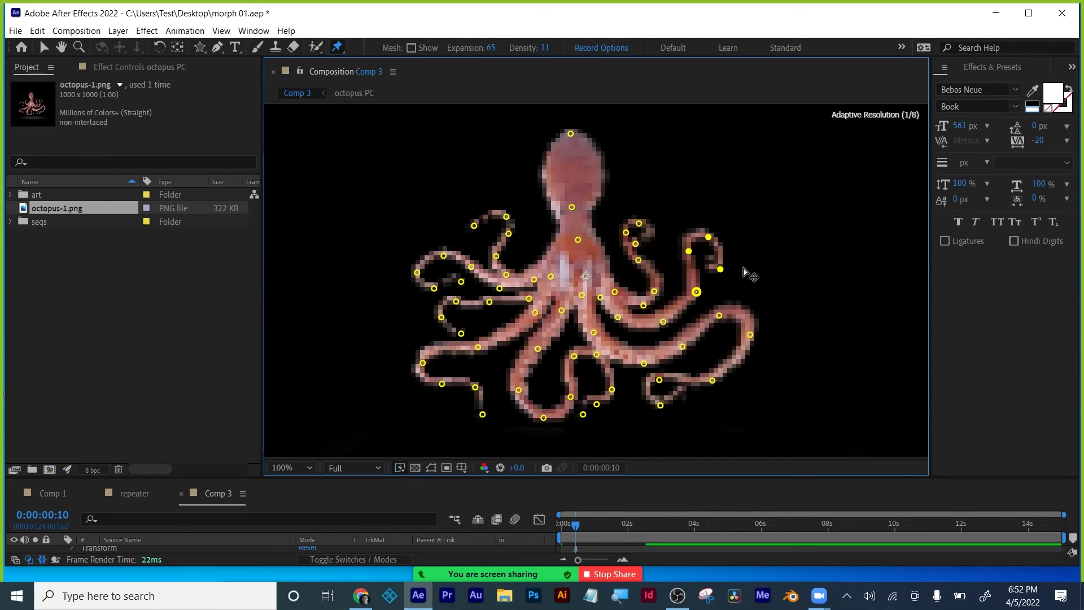
drag(755, 233, 739, 281)
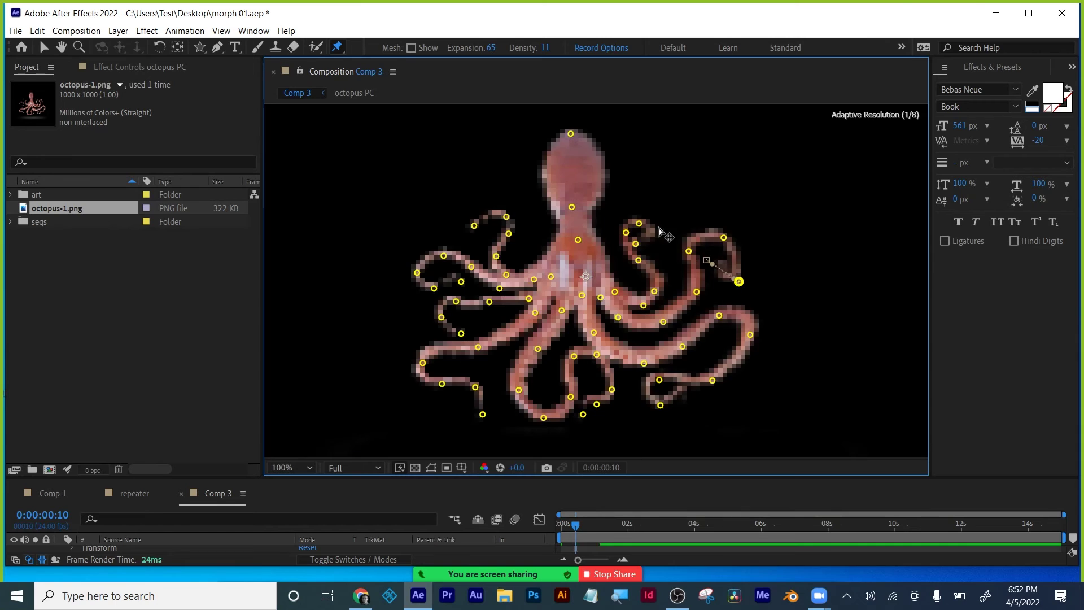
Step: Move the curl pins of the inner upper-right tentacle to the right, and shift the lower-right tentacle's end pins down and outward
click(626, 232)
drag(636, 244, 663, 250)
drag(661, 405, 661, 415)
drag(712, 381, 729, 407)
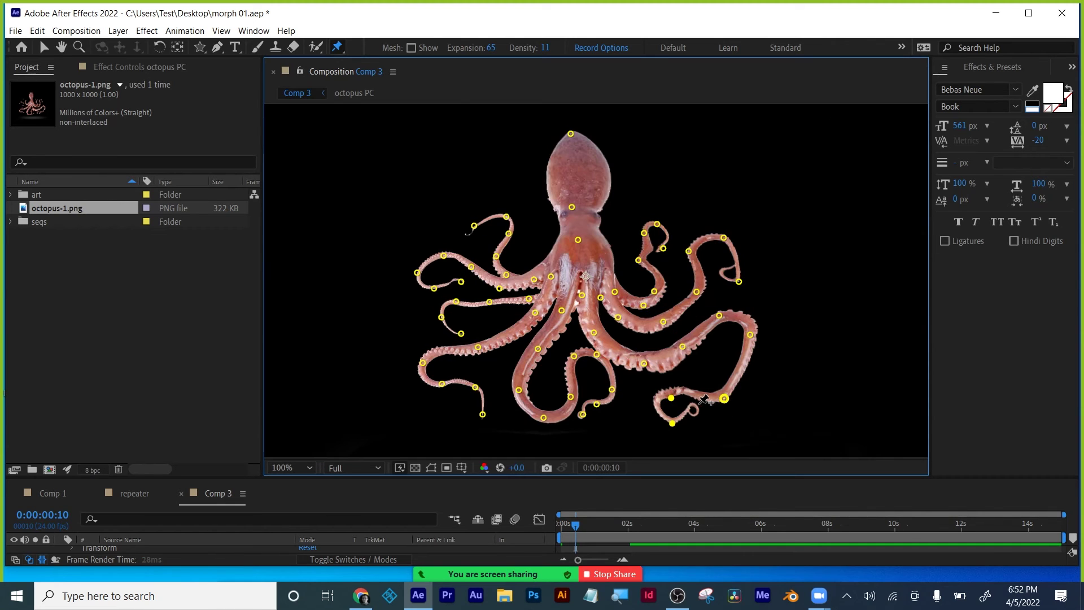
Step: Set the puppet mesh Expansion to 3 while displaying the mesh, and hide the mesh once it hugs the tentacles
click(412, 48)
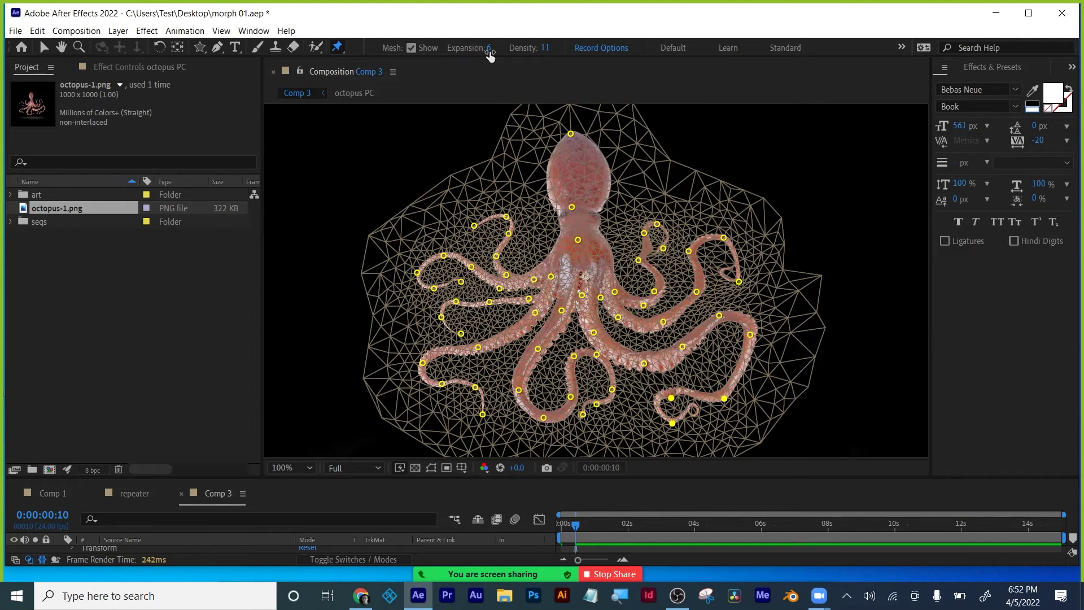
drag(490, 54, 491, 51)
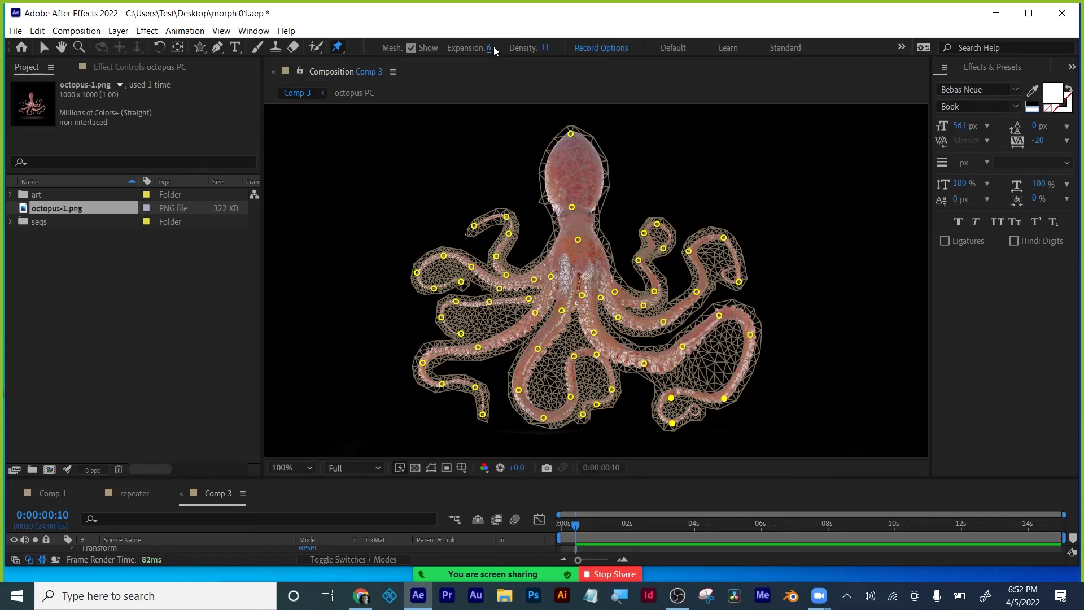
click(490, 50)
text(3)
key(Return)
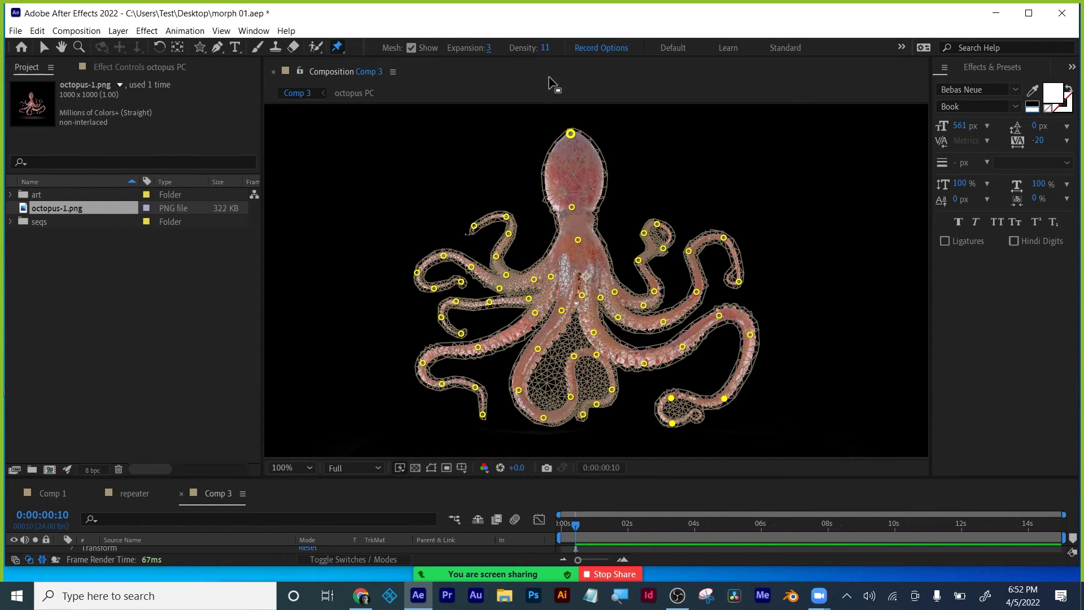
click(412, 47)
Step: At 0:00:00:10, shift the large lower-right tentacle's bend pins outward and reshape the lower middle tentacle with its loop and tip pins
scroll(597, 281, up, 1)
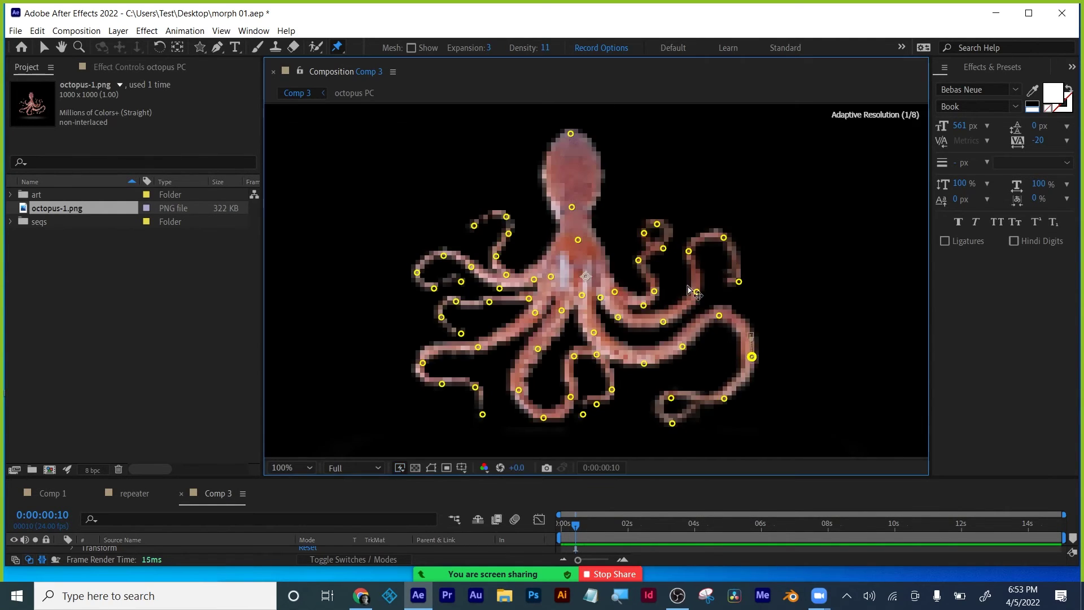
click(740, 219)
scroll(597, 279, down, 1)
drag(683, 345, 723, 327)
mouse_move(583, 416)
mouse_down()
mouse_move(613, 398)
mouse_move(609, 441)
mouse_move(600, 430)
mouse_move(583, 450)
mouse_move(582, 438)
mouse_up()
drag(575, 356, 510, 387)
Step: Pull the lower-left and middle-left tentacles' pins down and outward, and straighten the upper-left tentacle's tip up and to the left
drag(497, 430, 430, 386)
drag(482, 419, 475, 448)
drag(490, 303, 440, 344)
drag(475, 225, 465, 202)
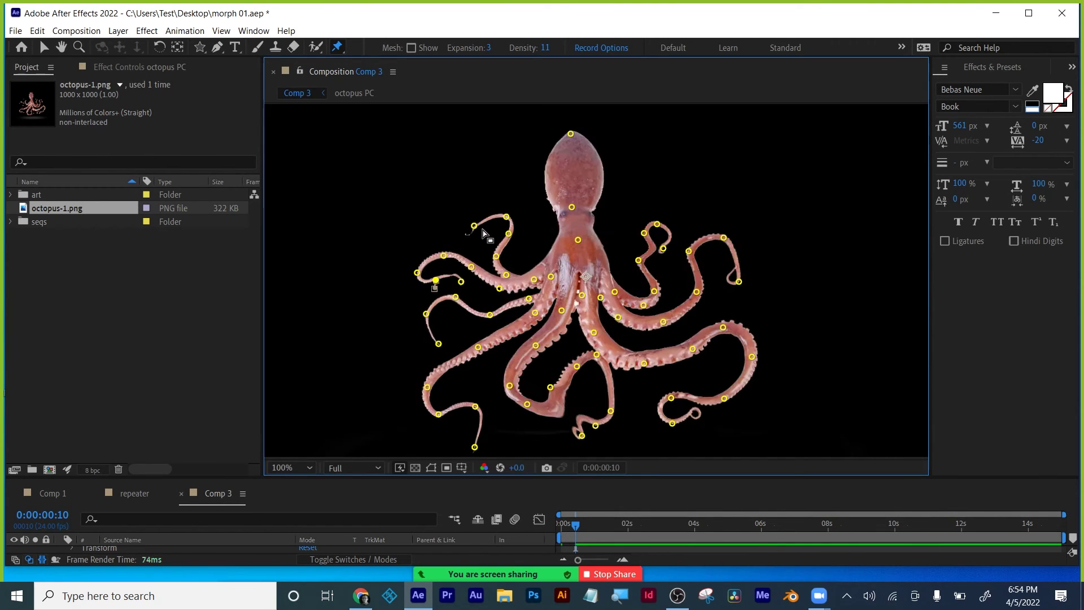
click(507, 217)
Step: Copy the first-frame Position keyframes of all Puppet pins and paste them at 0:00:00:22
click(592, 524)
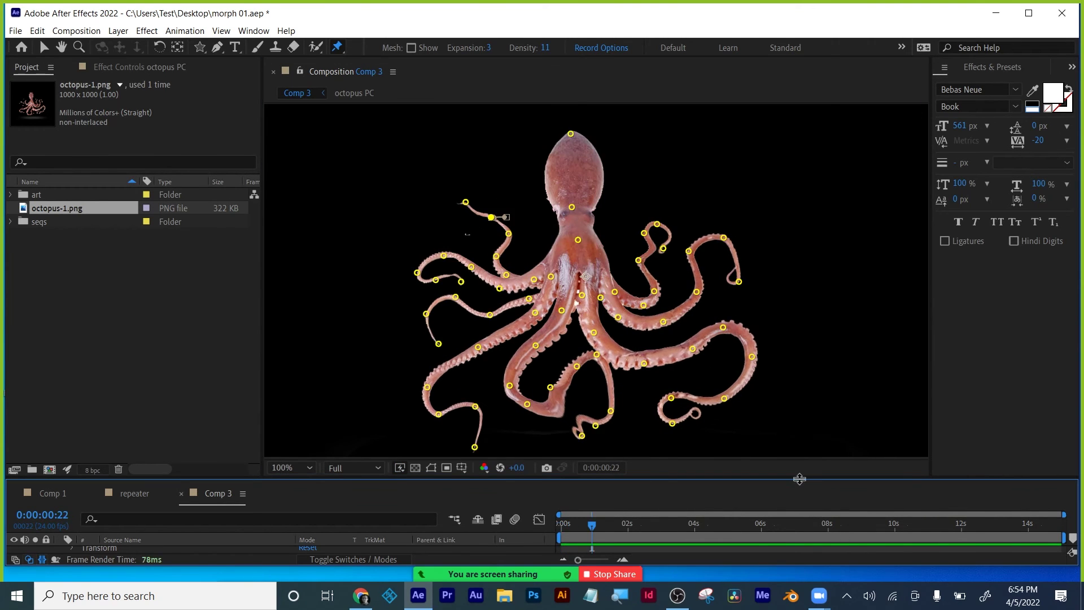
drag(798, 477, 799, 209)
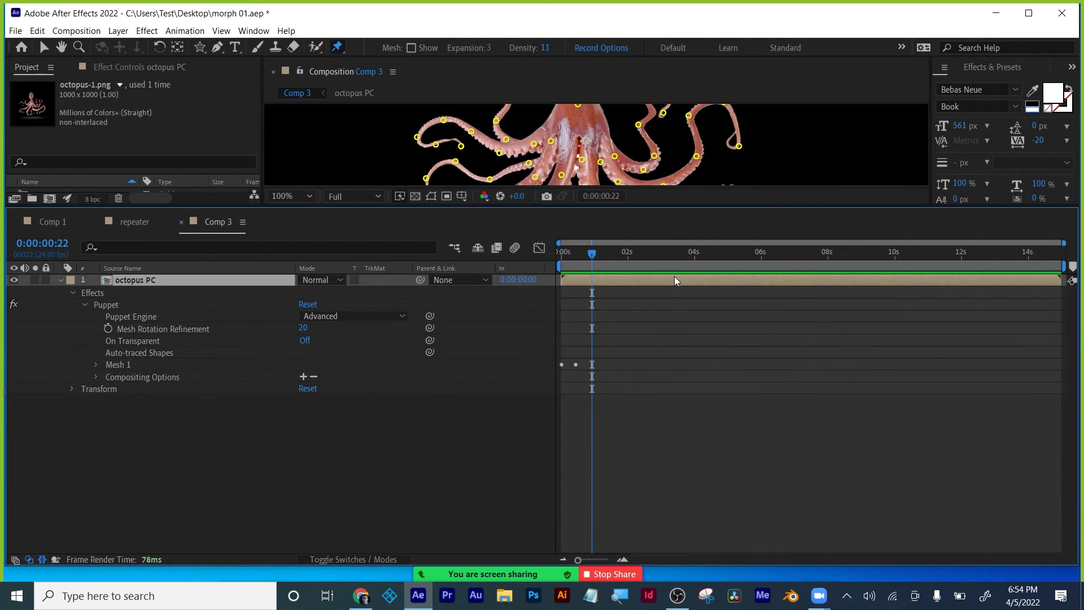
key(u)
scroll(656, 382, down, 15)
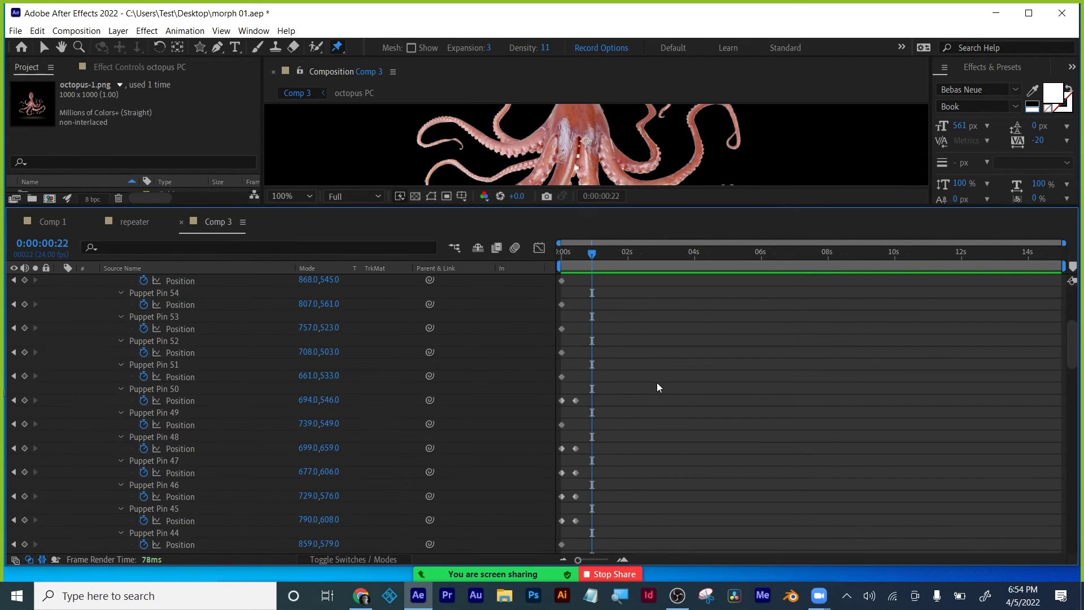
scroll(657, 384, down, 10)
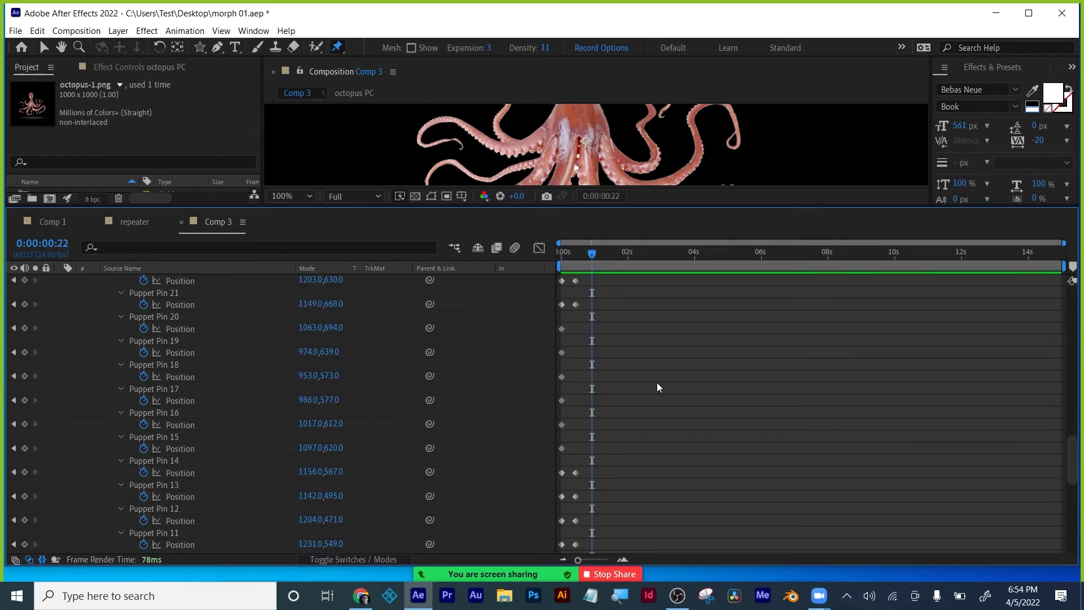
scroll(657, 386, up, 20)
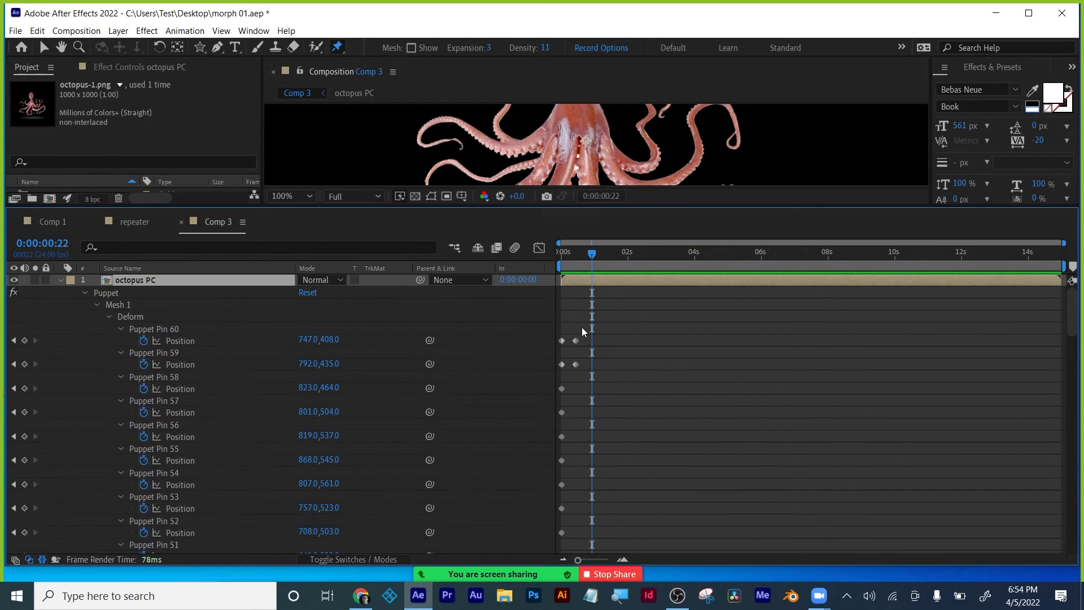
drag(565, 319, 559, 582)
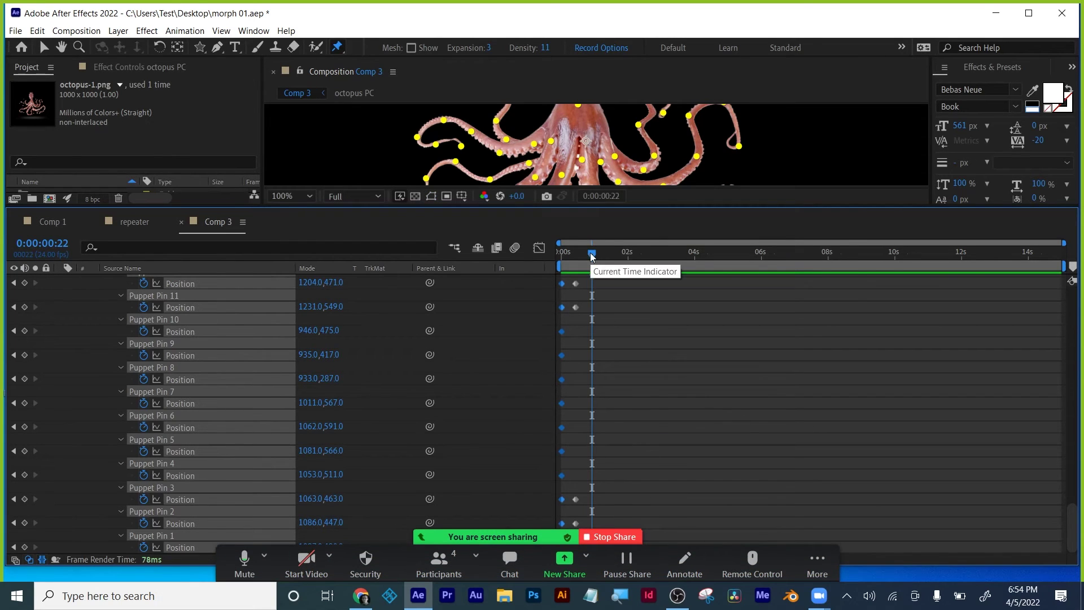
key(ctrl+v)
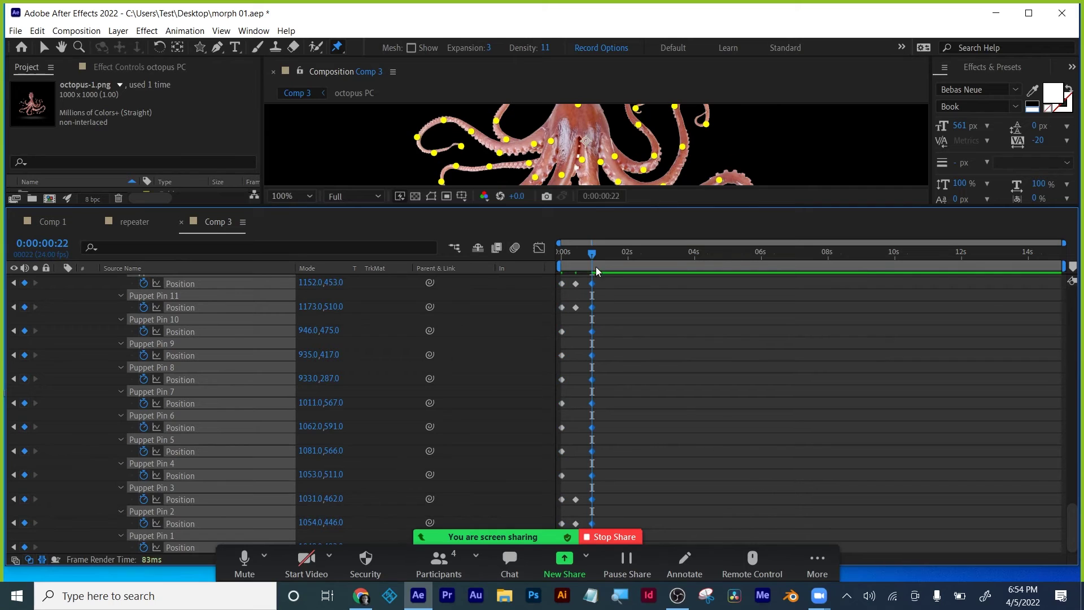
Step: Select every Puppet pin Position keyframe on the octopus PC layer and apply Easy Ease
scroll(634, 384, up, 15)
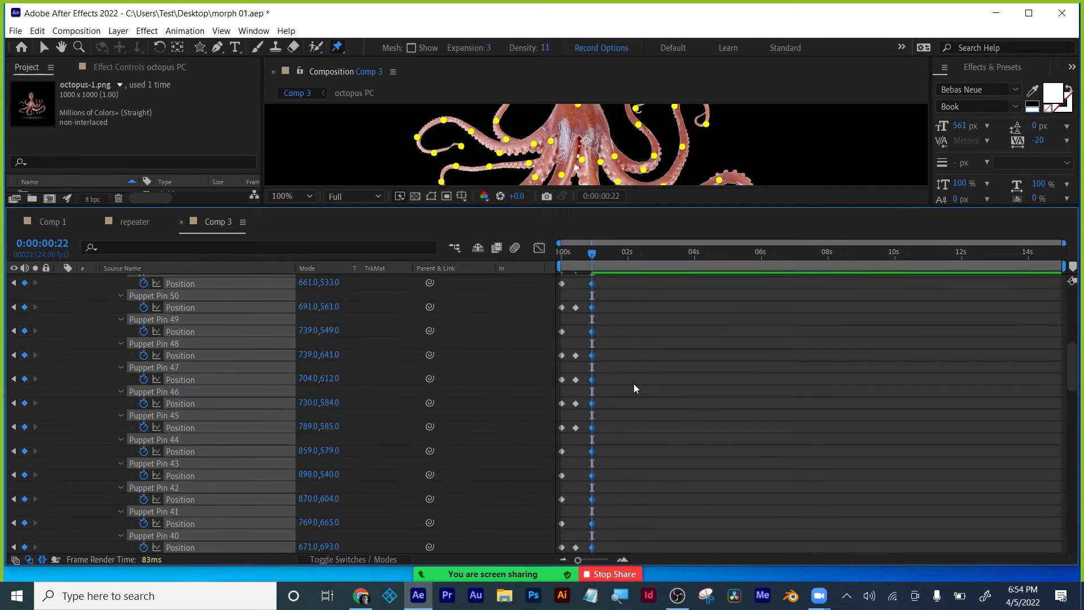
scroll(622, 339, up, 3)
click(598, 343)
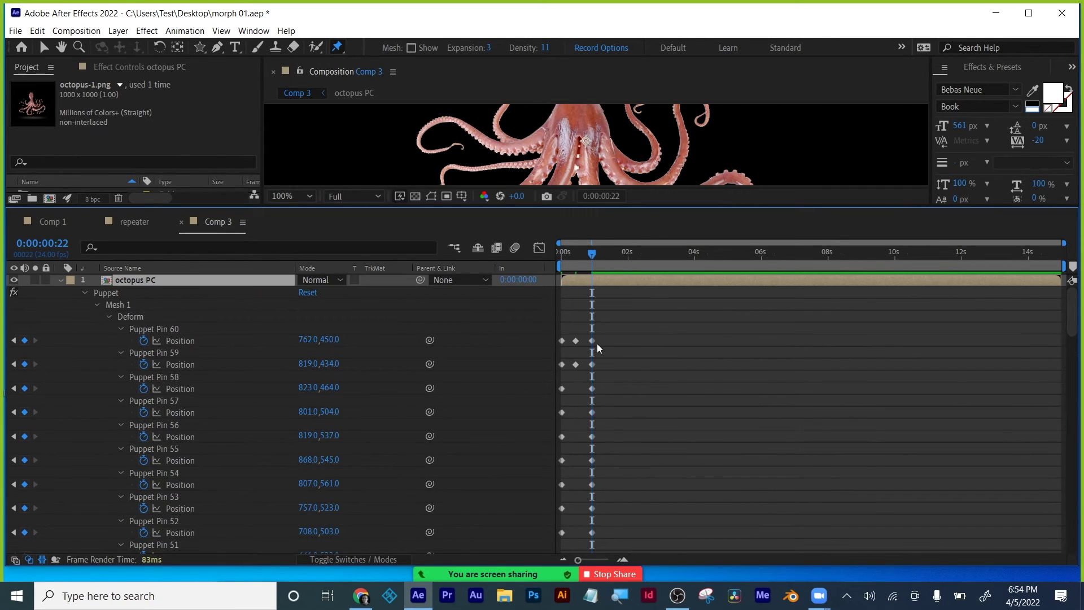
click(622, 330)
drag(633, 331, 531, 534)
right_click(577, 497)
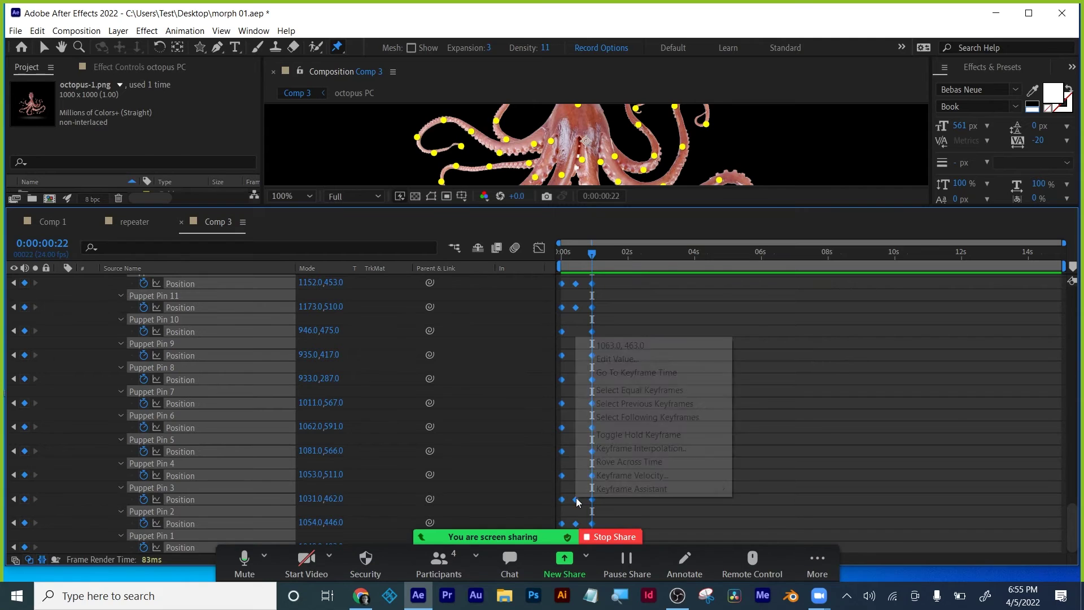
mouse_move(702, 489)
click(791, 411)
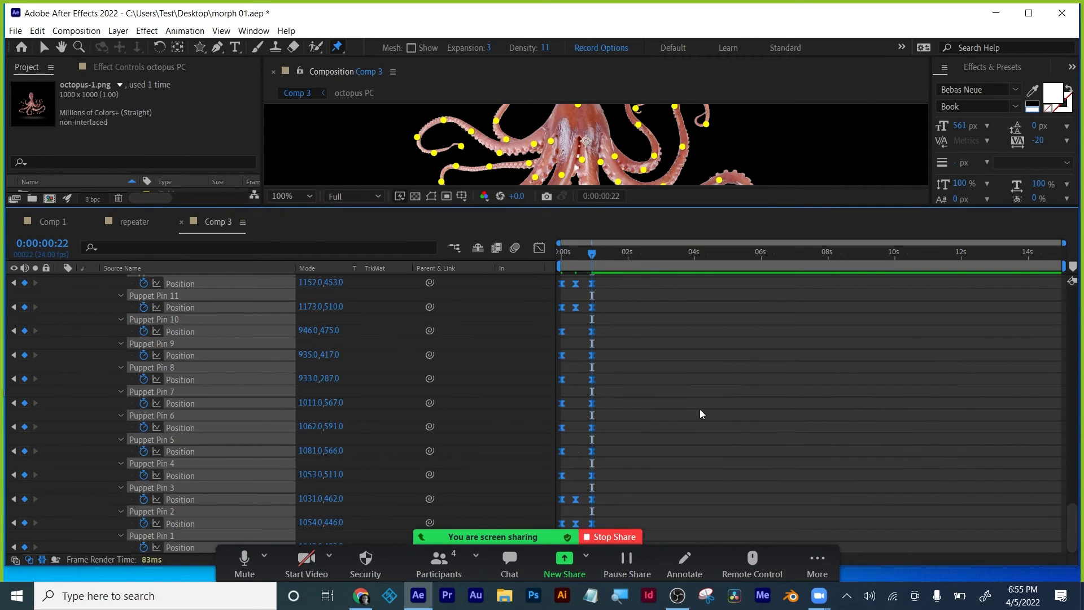
Step: Shorten the work area to end just past the 0:00:00:22 keyframes and preview the tentacle animation
scroll(1067, 288, up, 20)
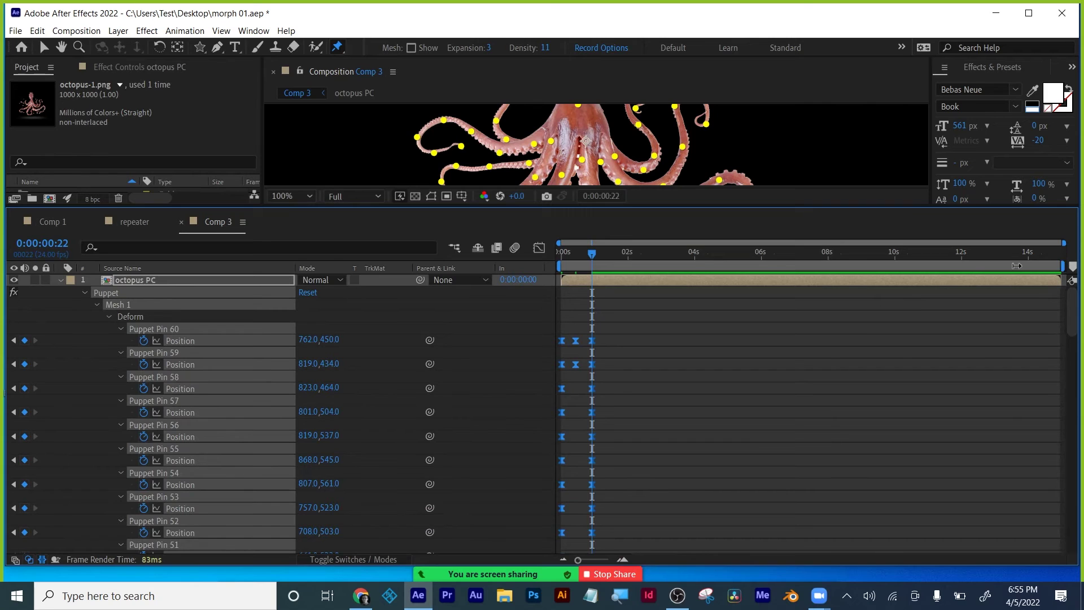
drag(1016, 266, 605, 262)
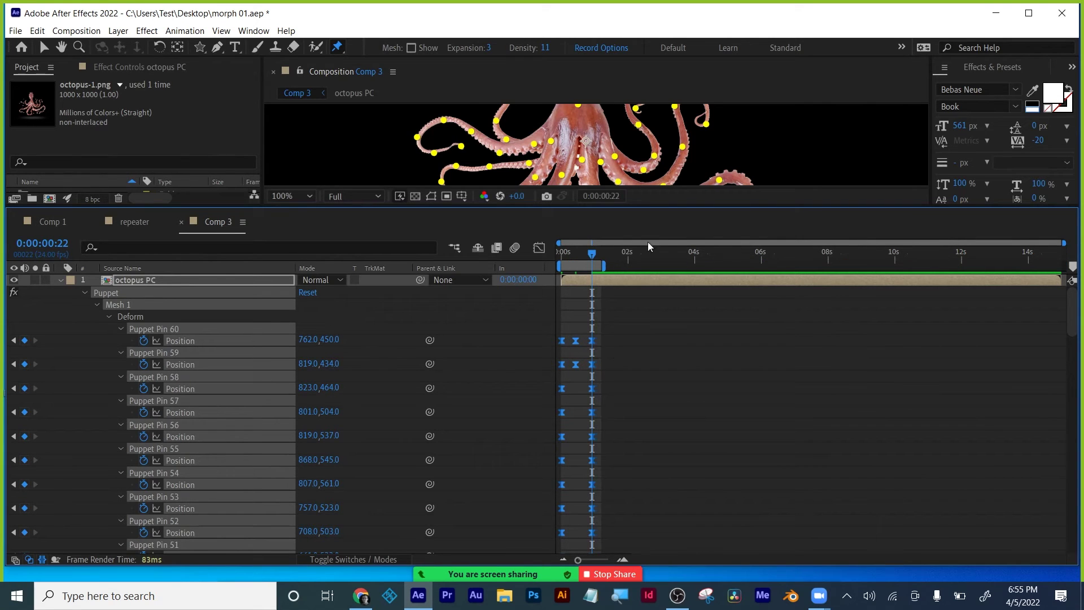
drag(671, 207, 863, 462)
key(space)
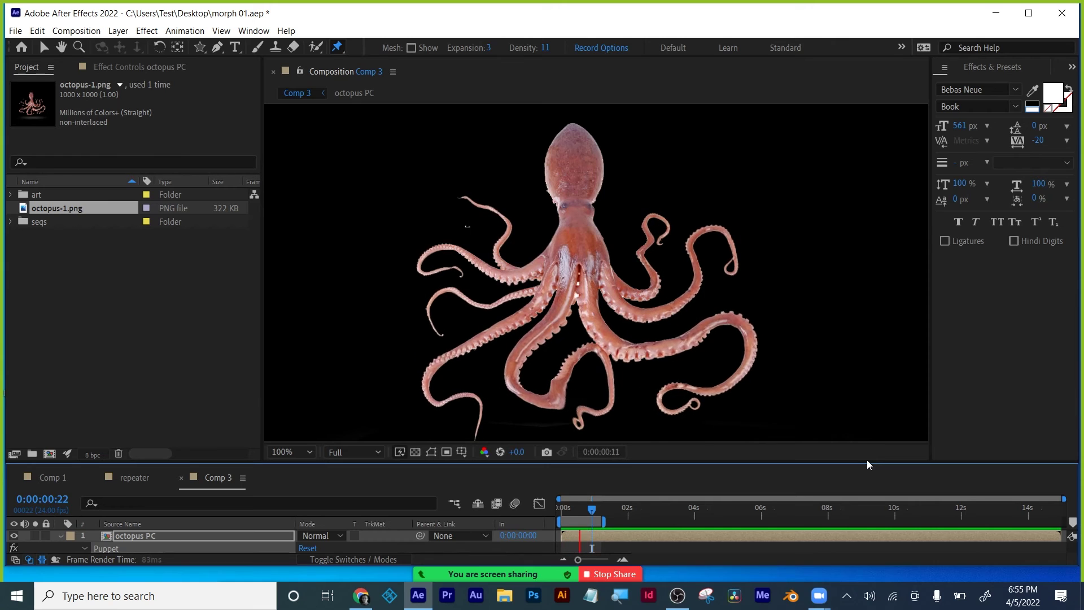
key(space)
Step: Clear octopus-1.png out of the project's top level and save the project
click(41, 252)
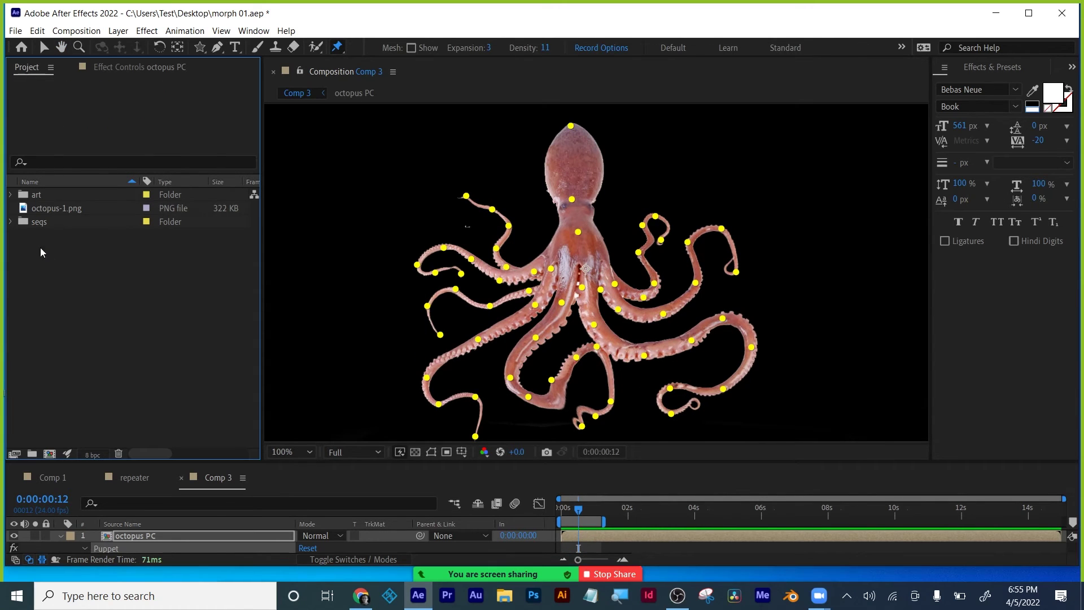
click(50, 208)
key(Delete)
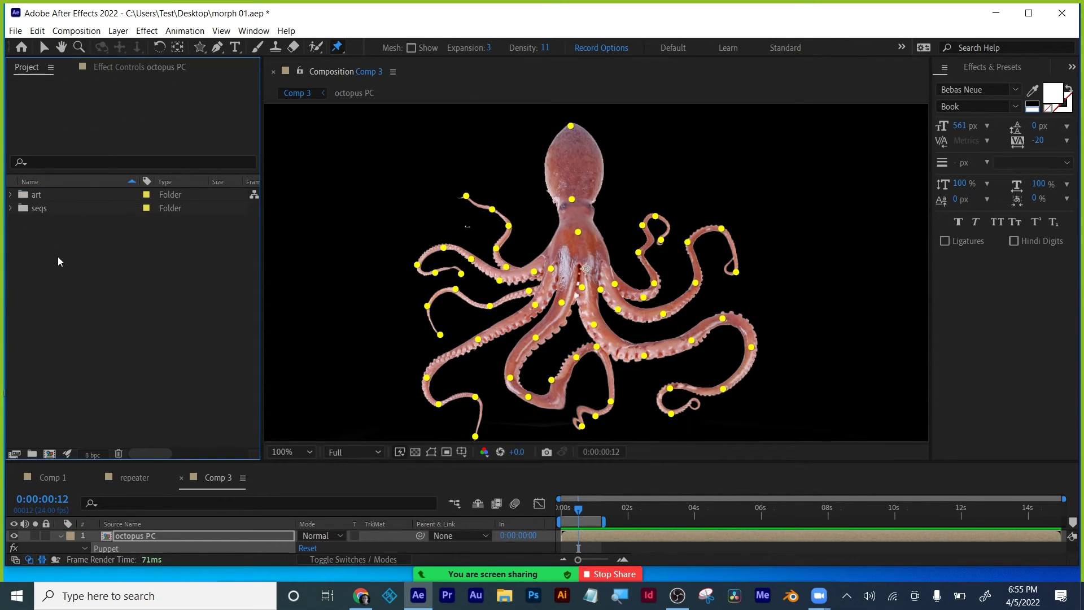
key(ctrl+s)
Step: Create a new 15-second composition with the HDTV 1080 24 preset and add a text layer reading TEXT
click(47, 455)
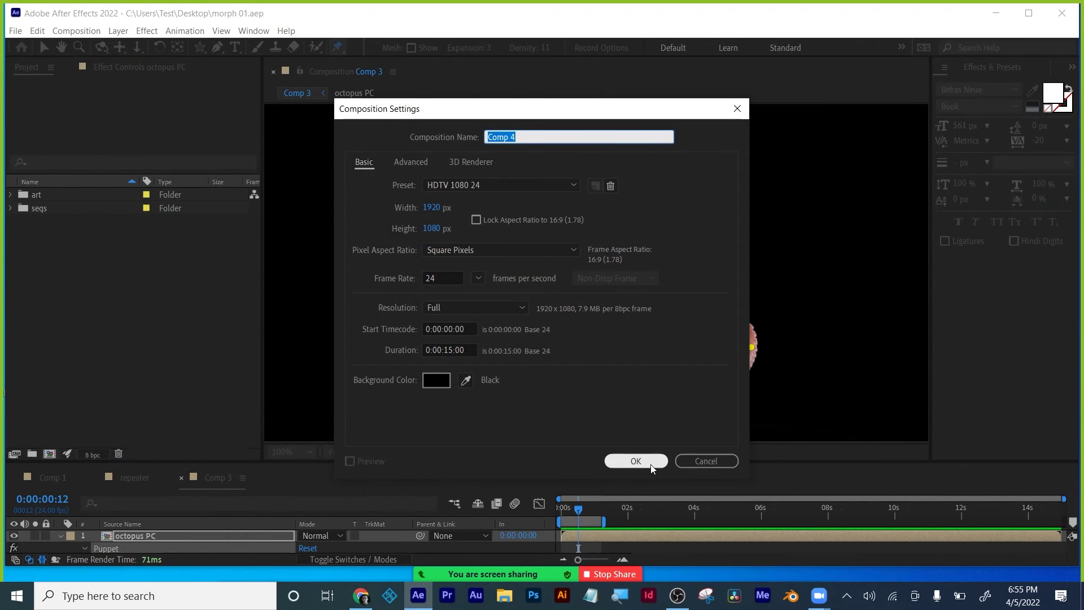
click(651, 464)
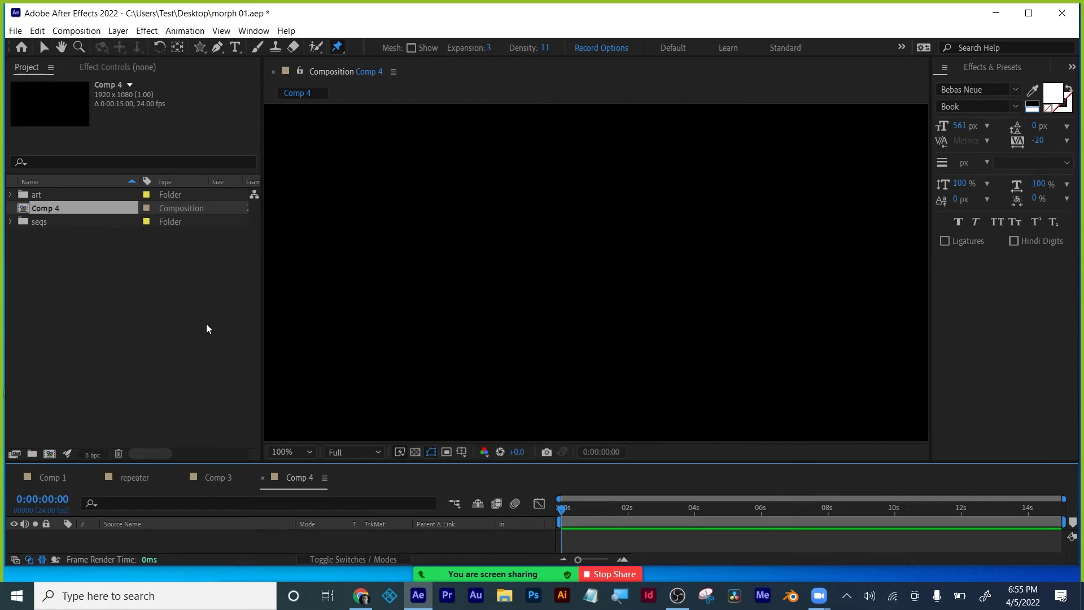
key(ctrl+t)
click(540, 334)
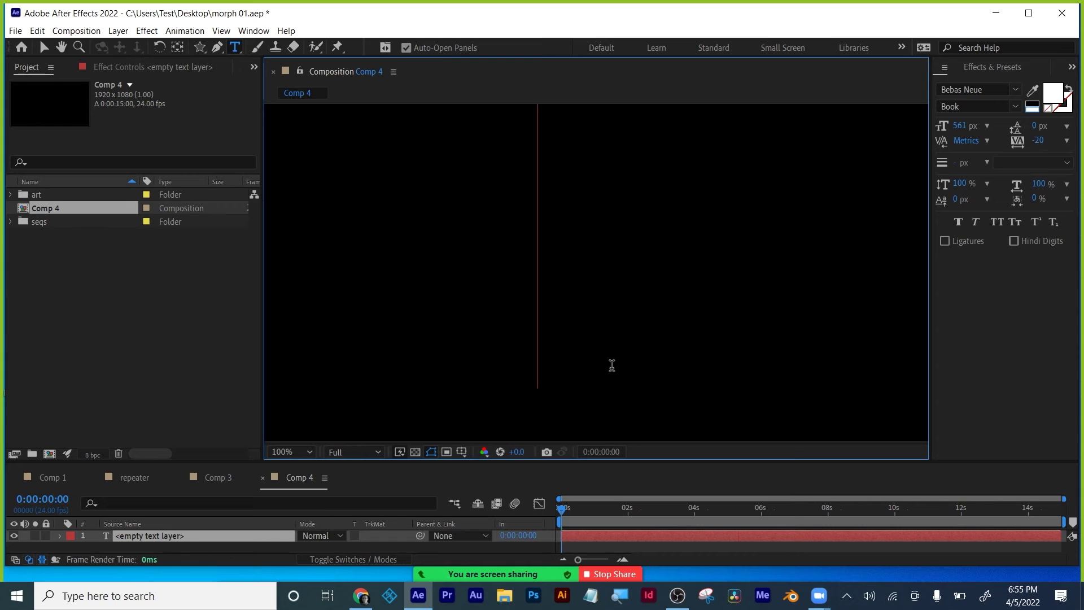
text(TEXT)
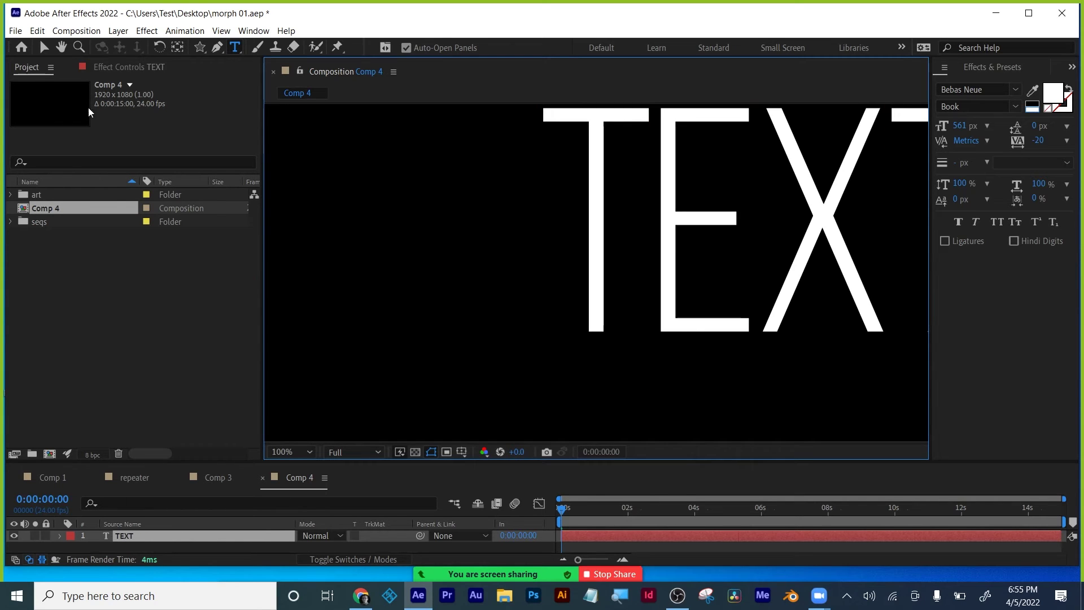
Step: Reduce the text's font size to 209 px and move the word slightly below the composition's centre
key(ctrl+a)
drag(960, 129, 728, 215)
scroll(700, 284, down, 2)
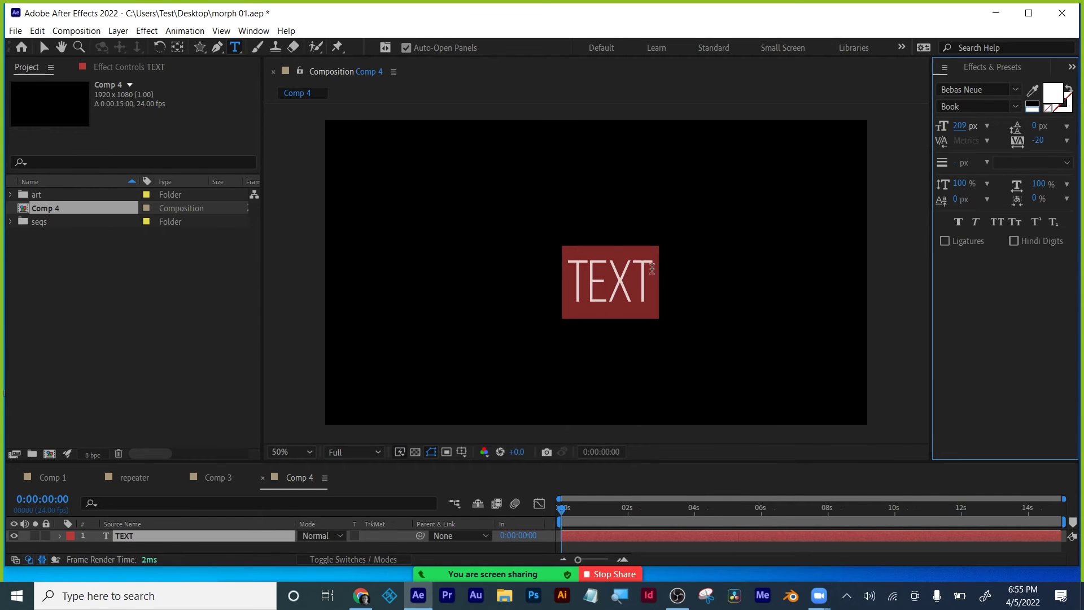
click(44, 47)
drag(597, 290, 581, 329)
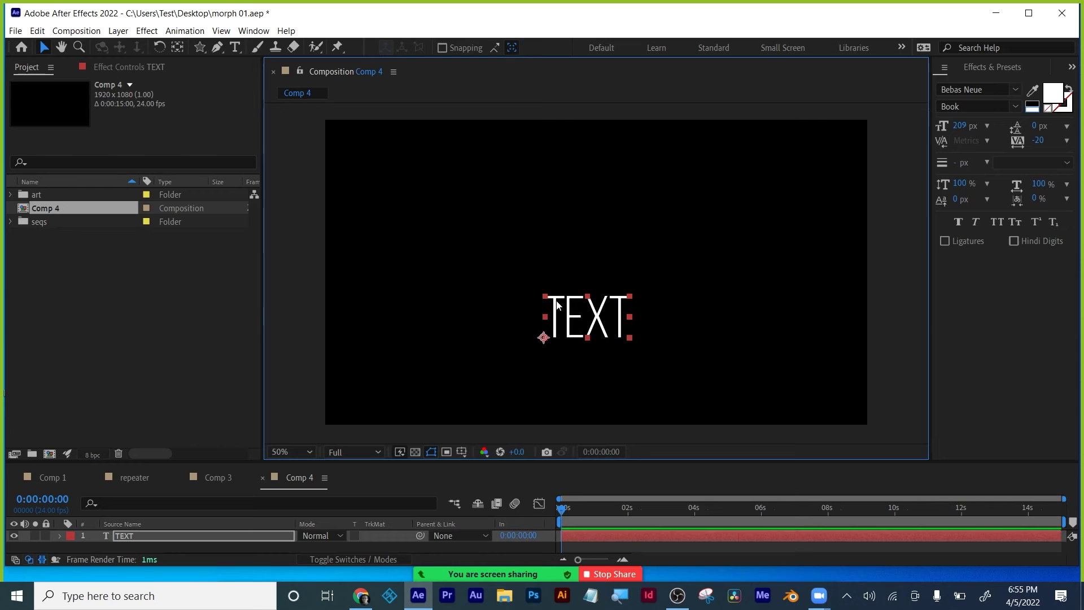
Step: Search the effects for "scale w" and apply CC Scale Wipe to the TEXT layer
click(982, 70)
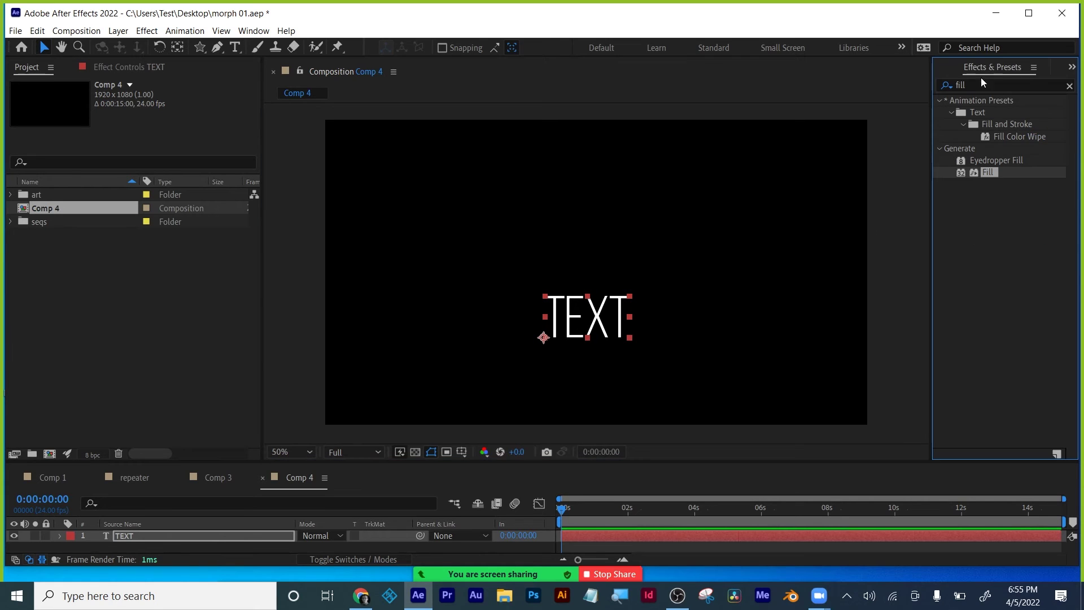
text(scale)
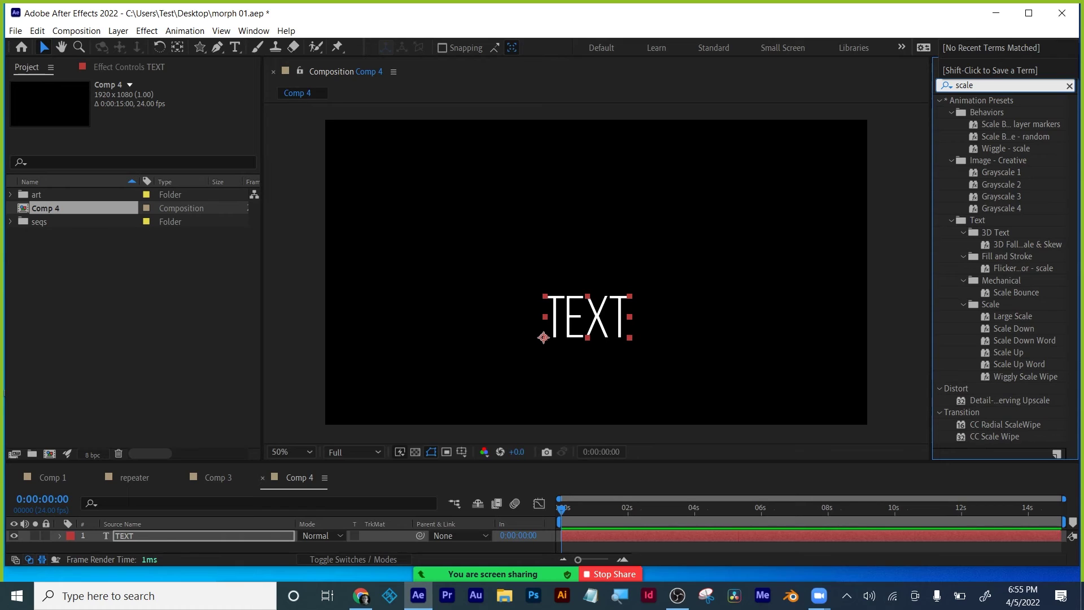
text( w)
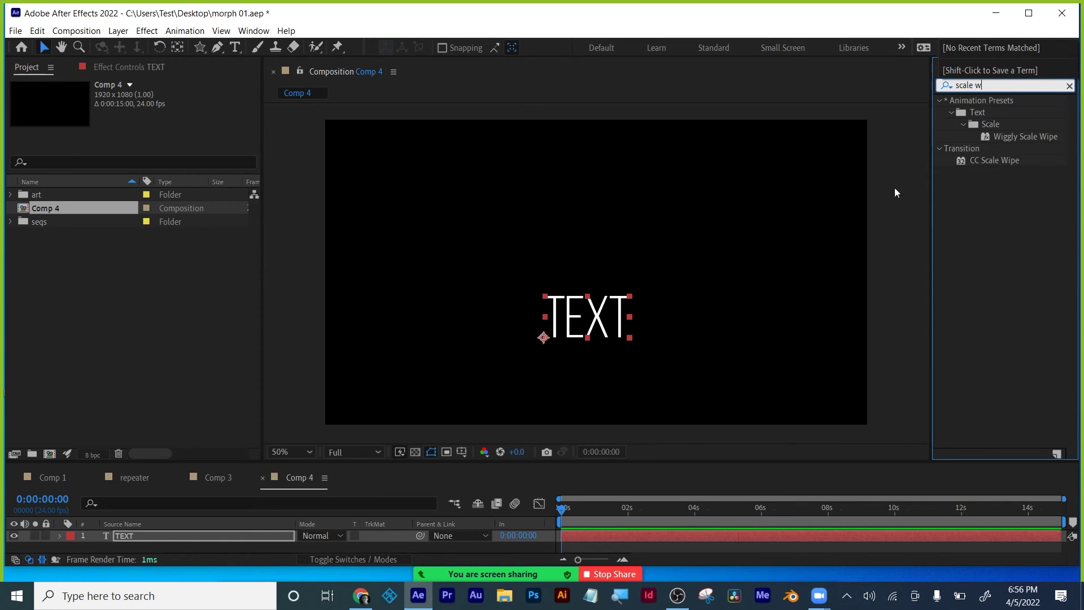
drag(995, 159, 625, 306)
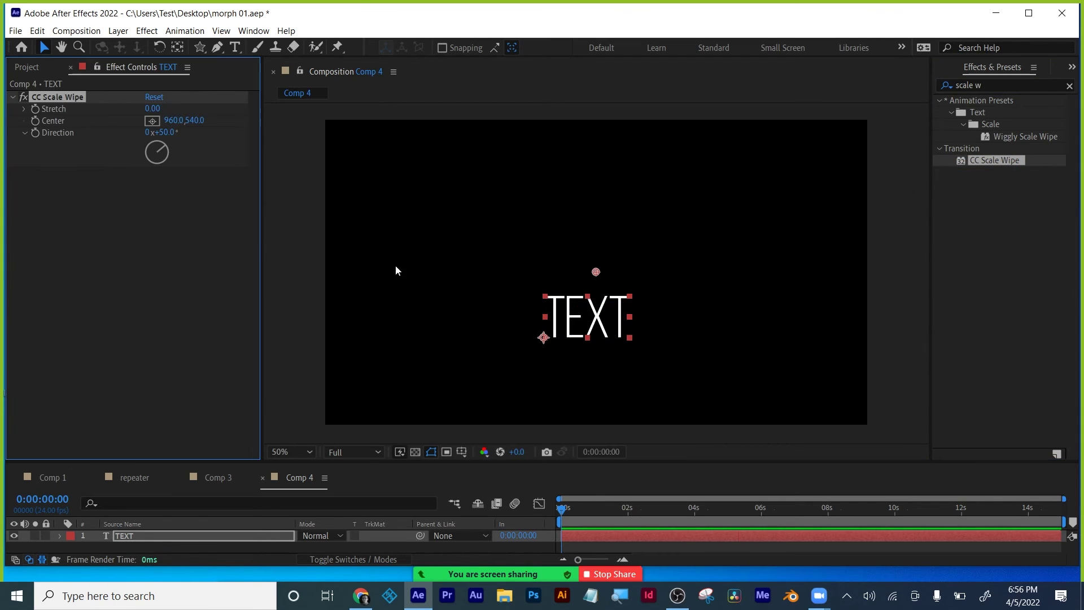
Step: Try CC Scale Wipe with Stretch at 39.10 and Center at 646,205, and remove the effect from the TEXT layer
drag(154, 110, 170, 109)
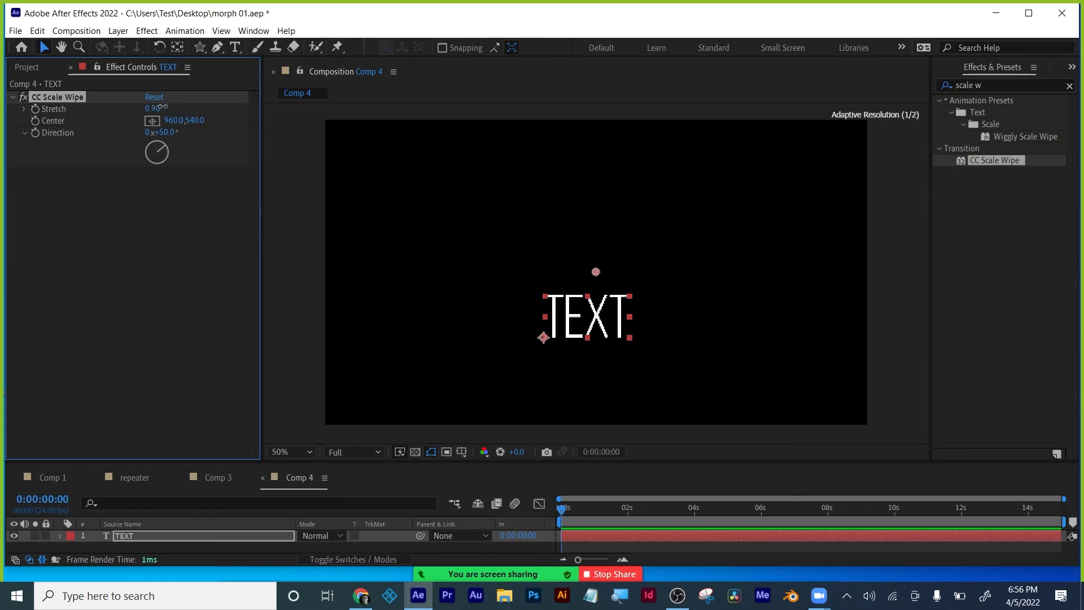
drag(596, 272, 592, 206)
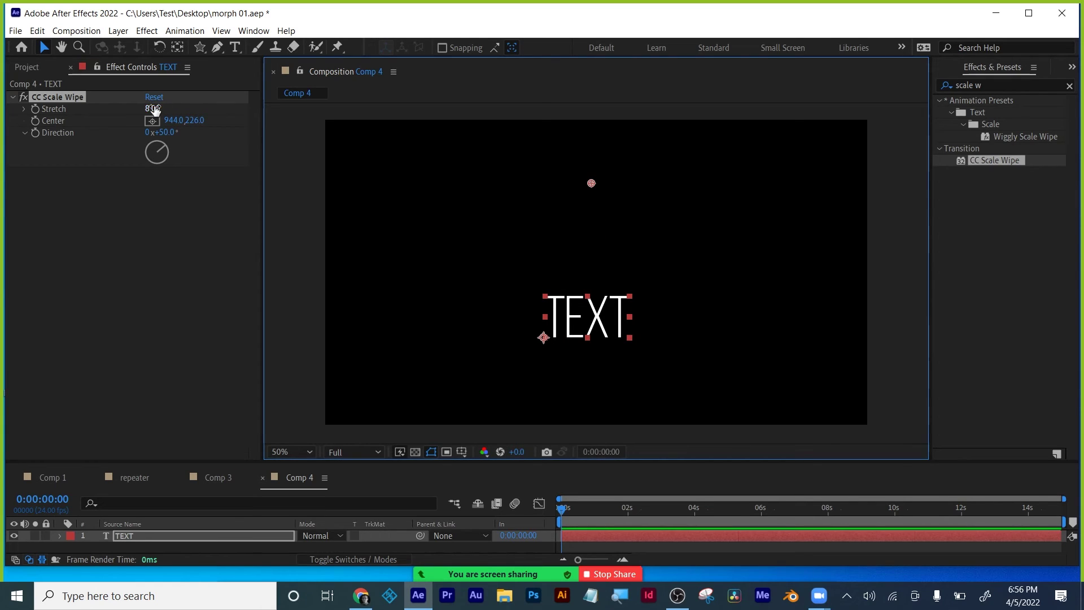
drag(154, 108, 112, 120)
drag(195, 123, 510, 187)
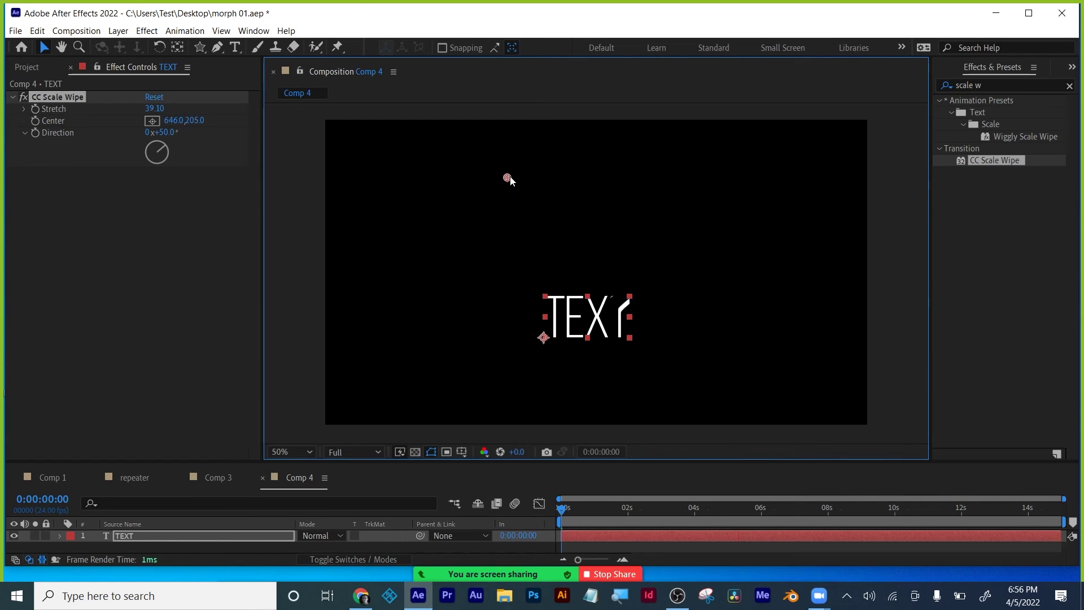
click(60, 96)
key(Delete)
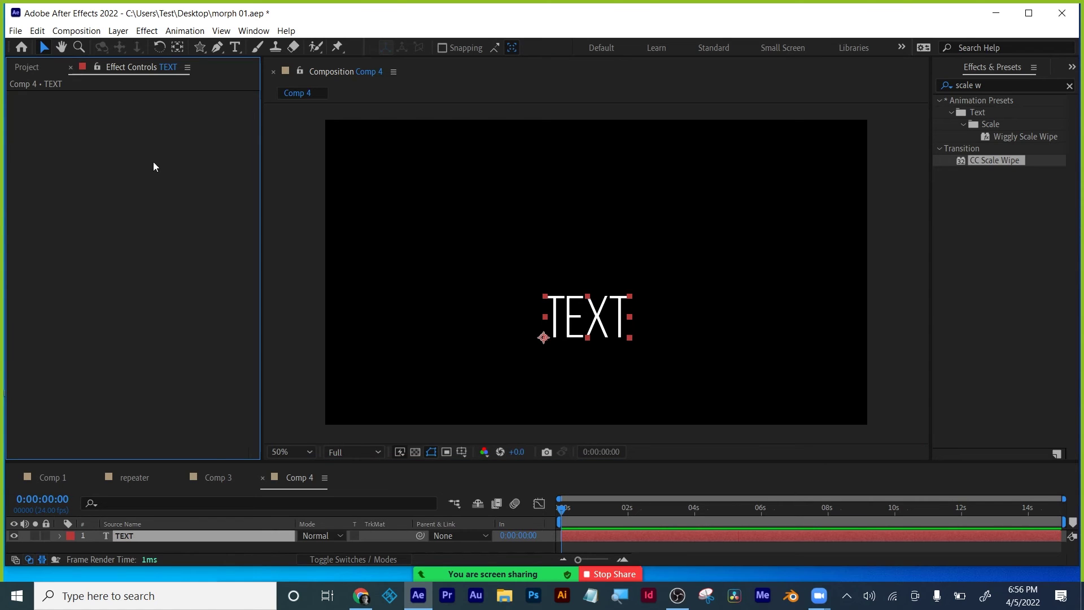
Step: Pre-compose the TEXT layer into a new composition named TEXT test PC
right_click(123, 534)
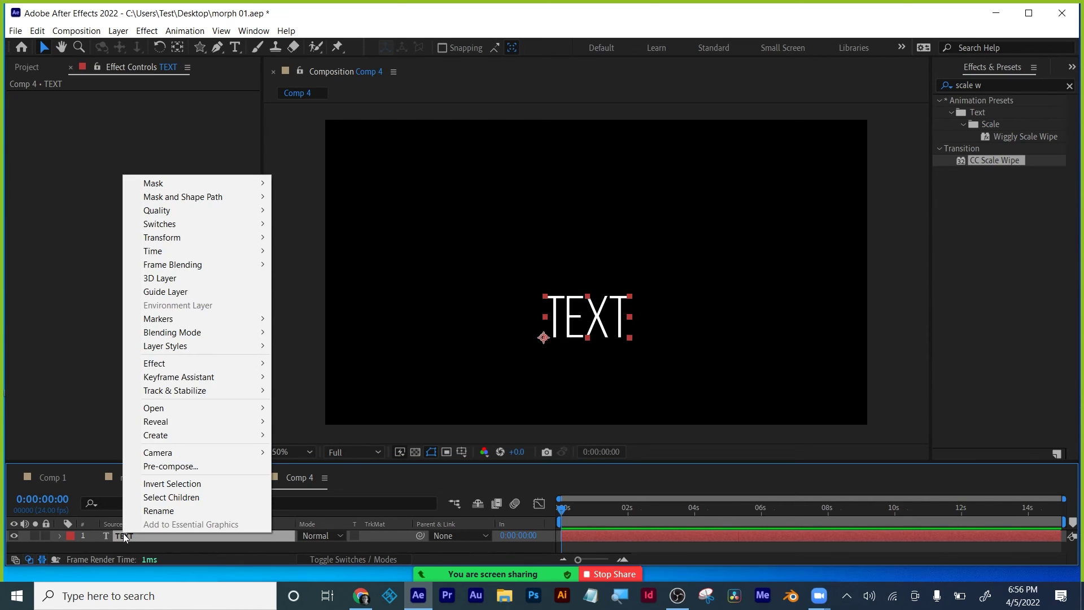
click(174, 467)
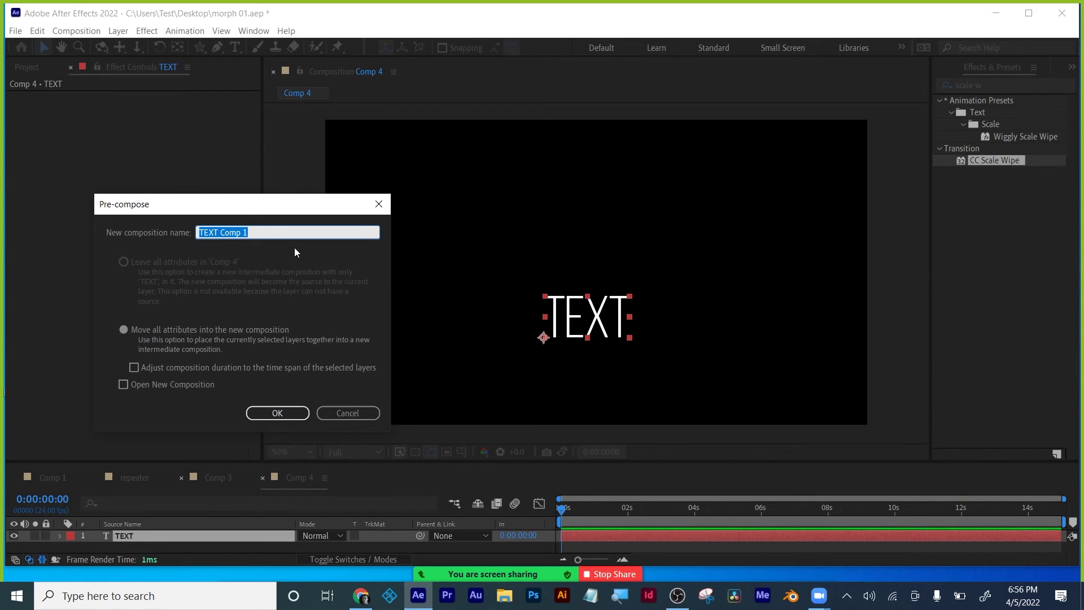
text(TEXT test PC)
key(Return)
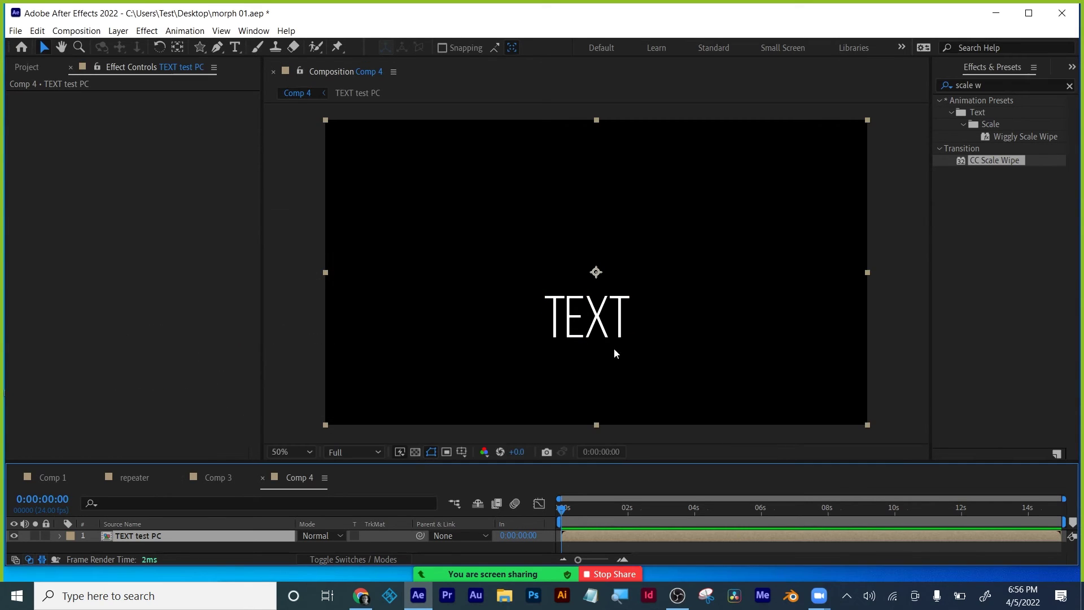
Step: Apply CC Scale Wipe to the TEXT test PC layer with Stretch at 26.70, and try different Center and Direction values
drag(1006, 161, 640, 541)
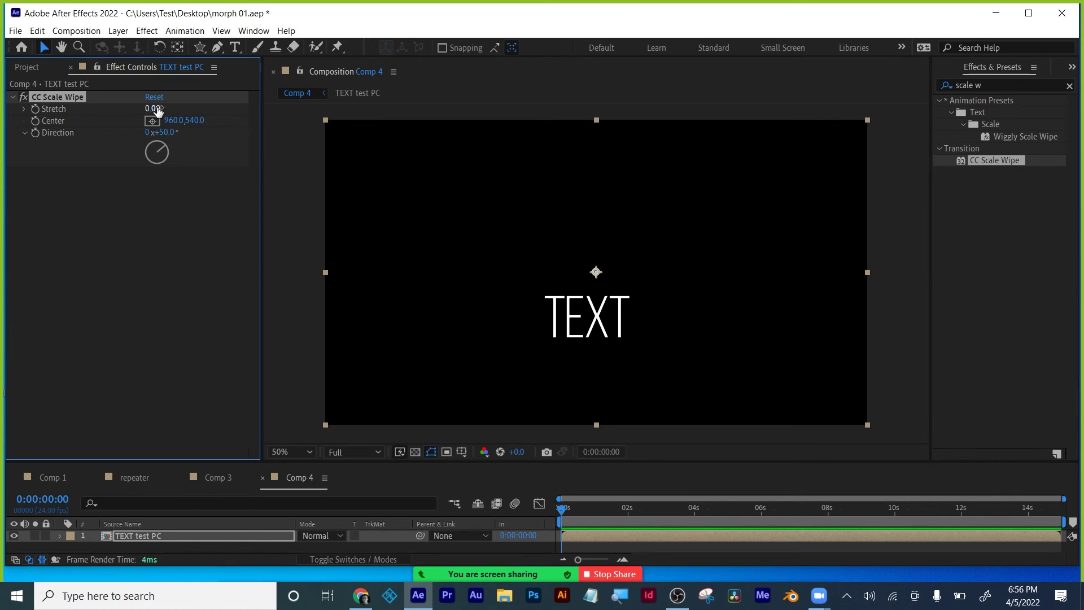
drag(158, 110, 175, 108)
mouse_move(334, 106)
mouse_down()
mouse_move(372, 105)
mouse_move(338, 105)
mouse_up()
drag(202, 124, 407, 165)
drag(590, 373, 598, 294)
drag(167, 132, 139, 132)
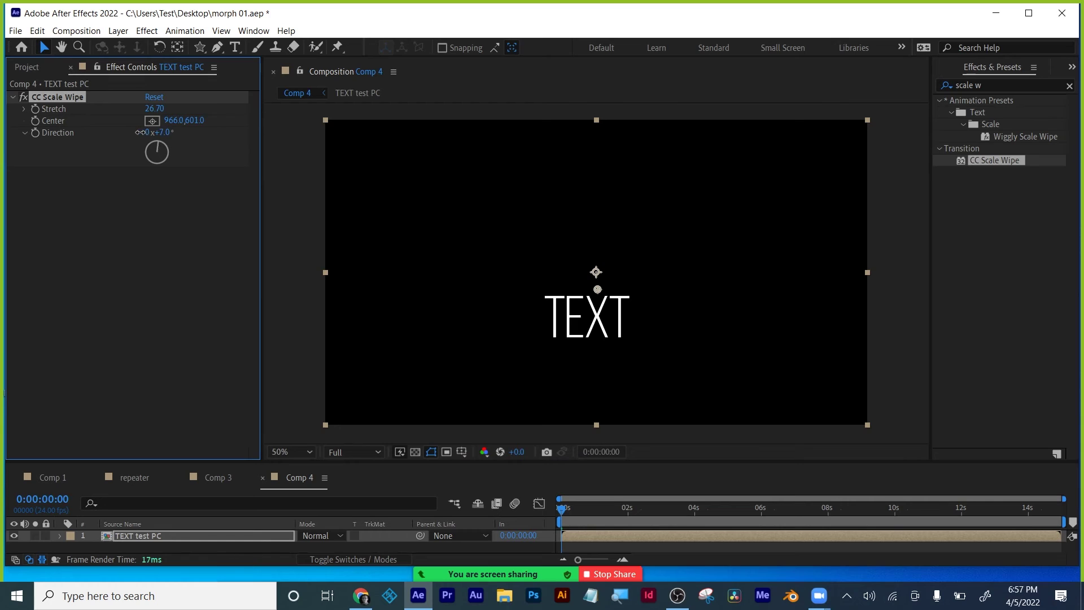
Step: Set CC Scale Wipe's Direction to 0° and move its Center just above the word, to about 956,581
drag(598, 291, 597, 341)
drag(168, 148, 171, 146)
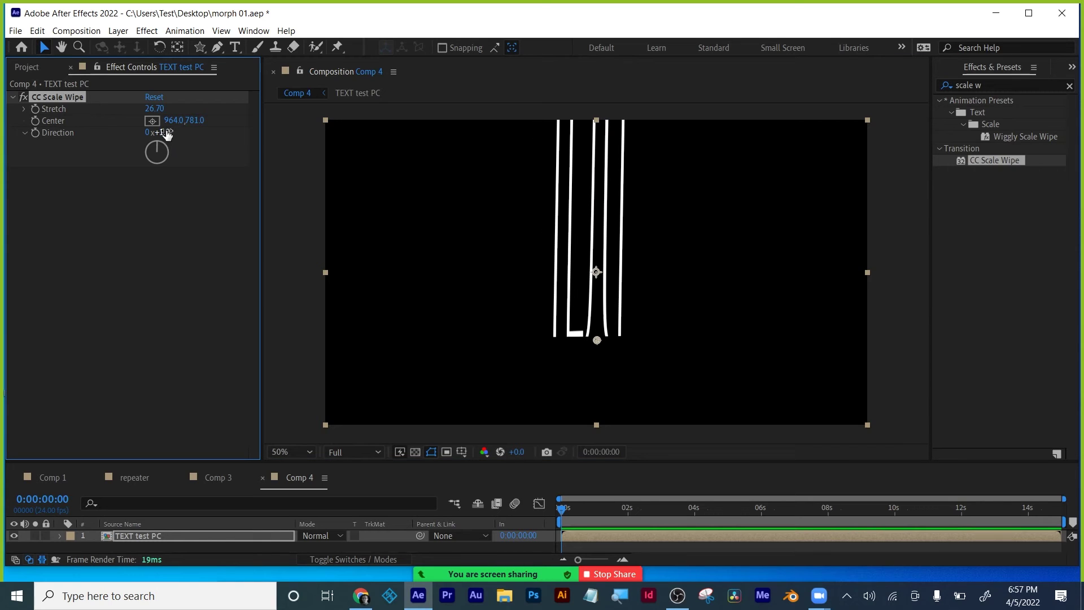
click(162, 132)
text(0)
key(Return)
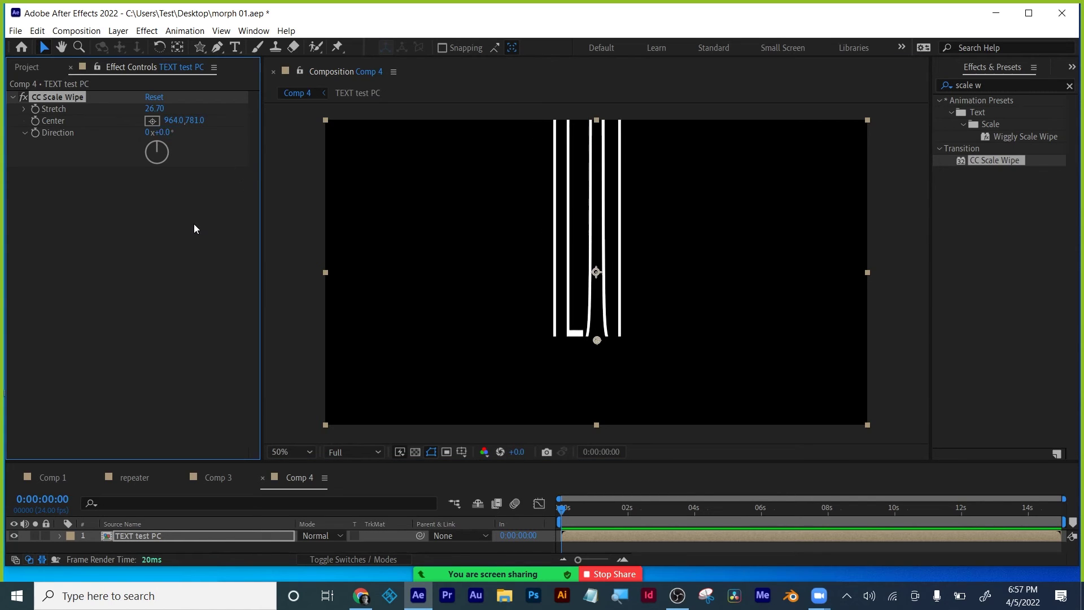
drag(592, 343, 595, 287)
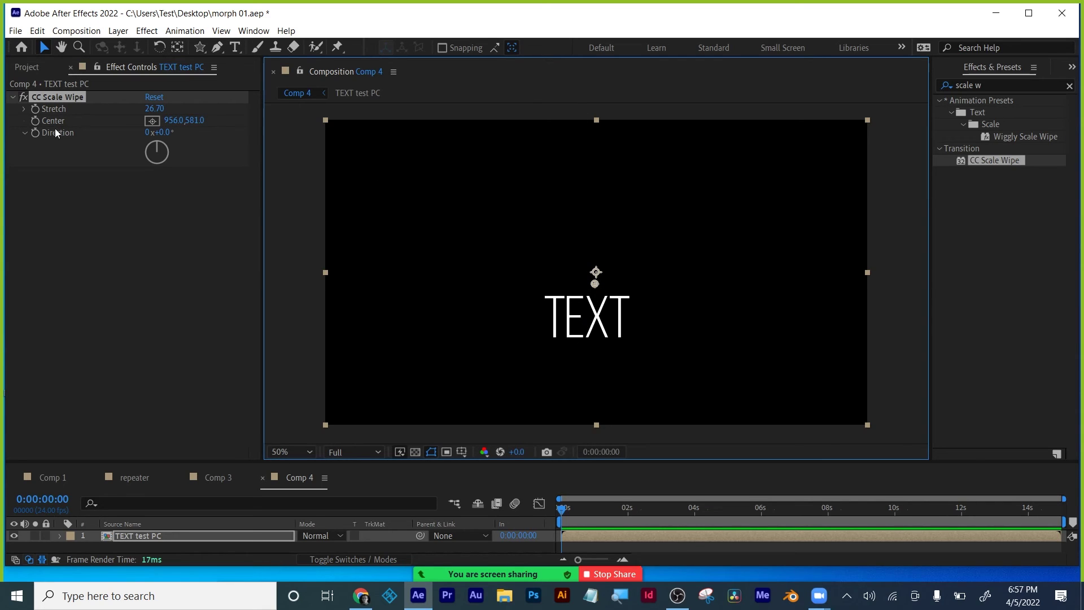
Step: Keyframe the wipe's Center at 956,581 on the first frame and 956,783 at 0:00:00:18, and reveal the keyframes in the timeline
click(35, 120)
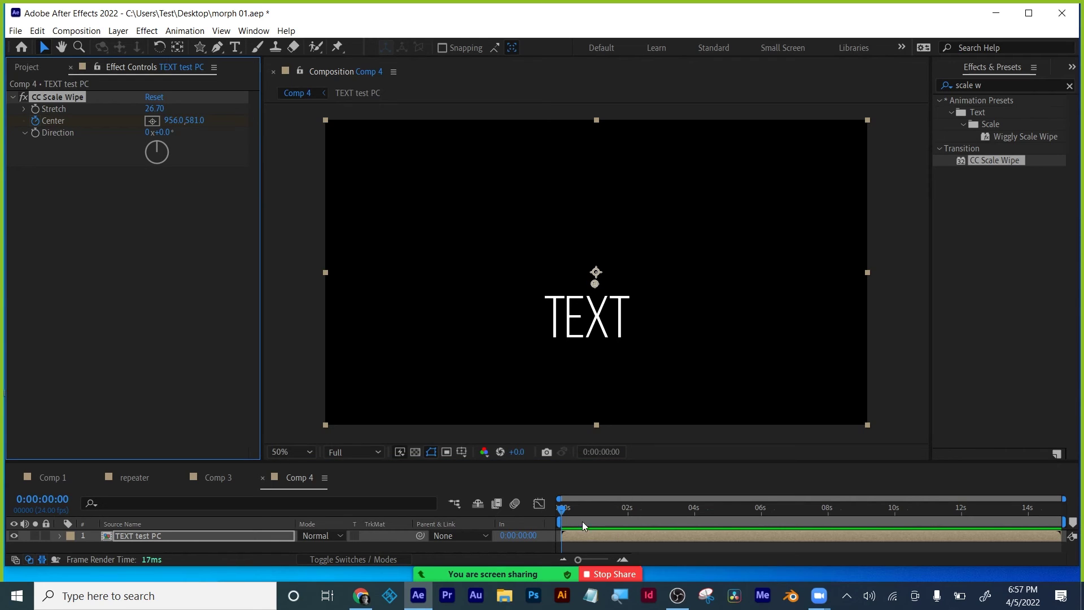
click(568, 514)
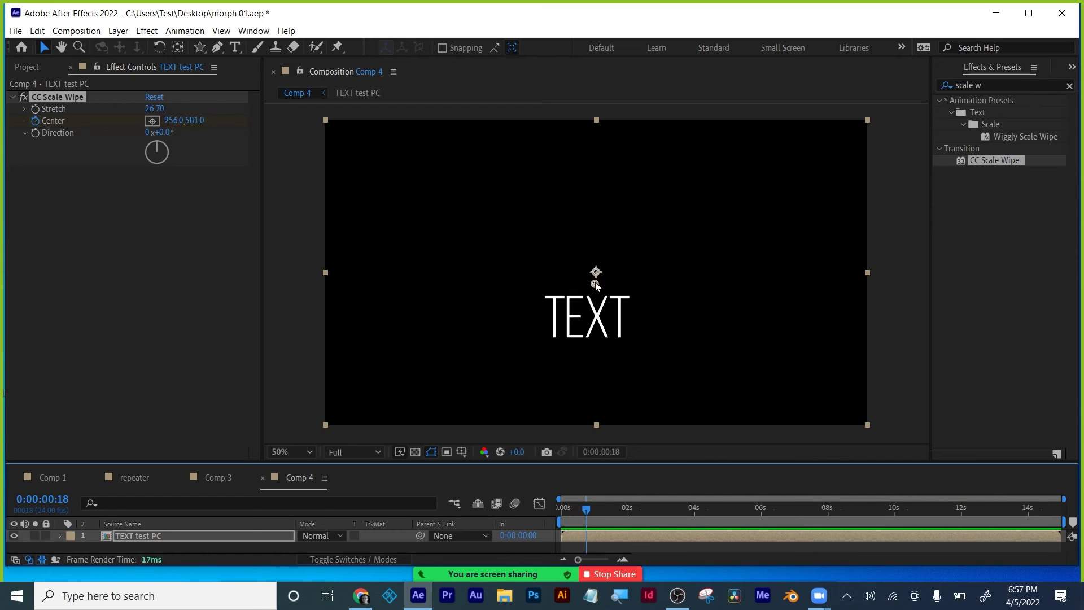
drag(596, 284, 602, 340)
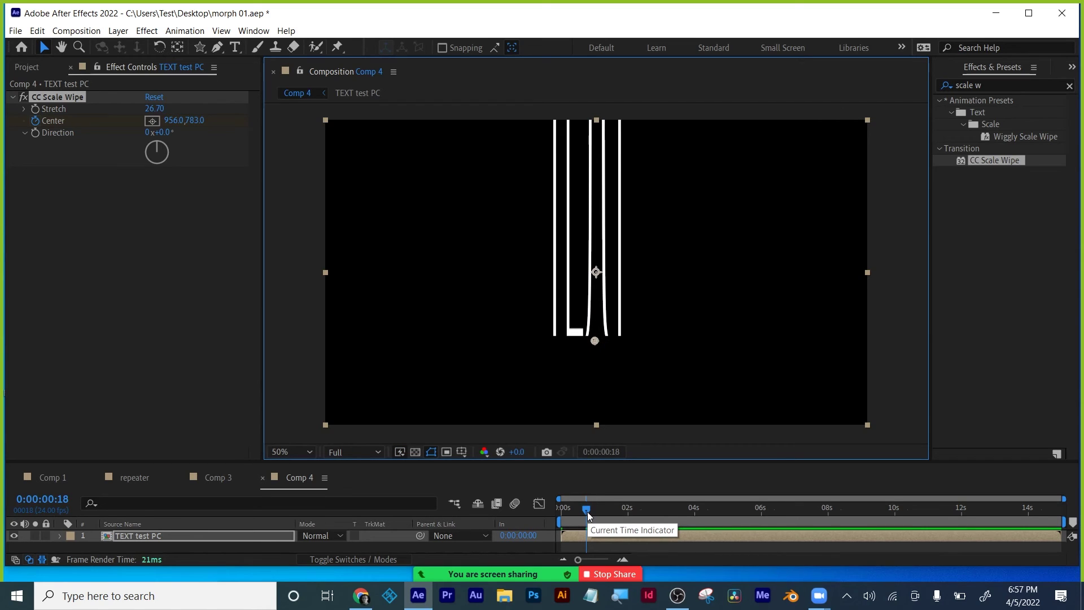
key(e)
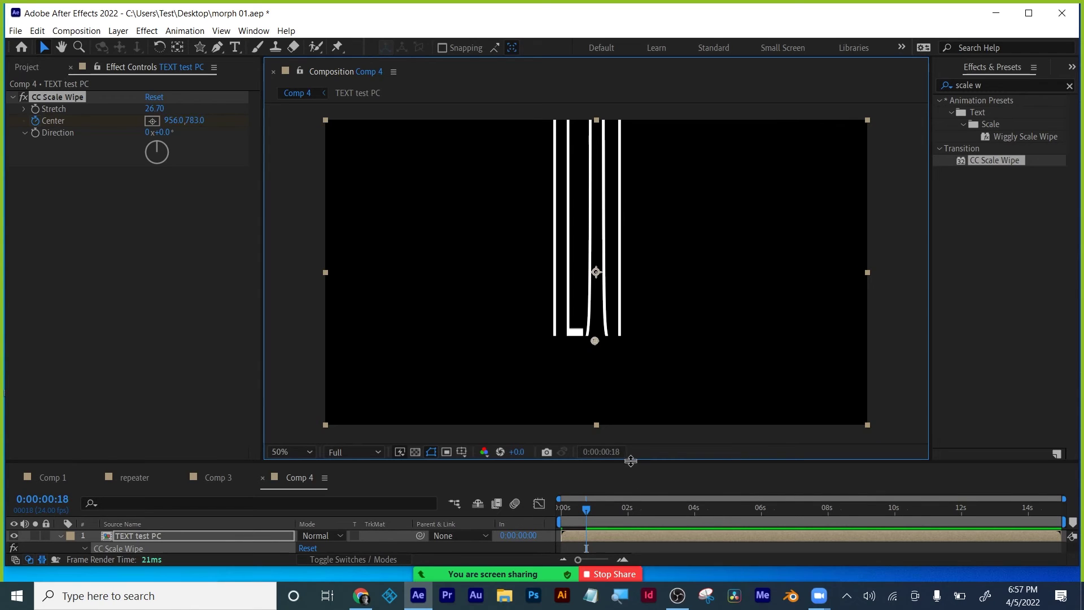
drag(631, 461, 632, 417)
key(u)
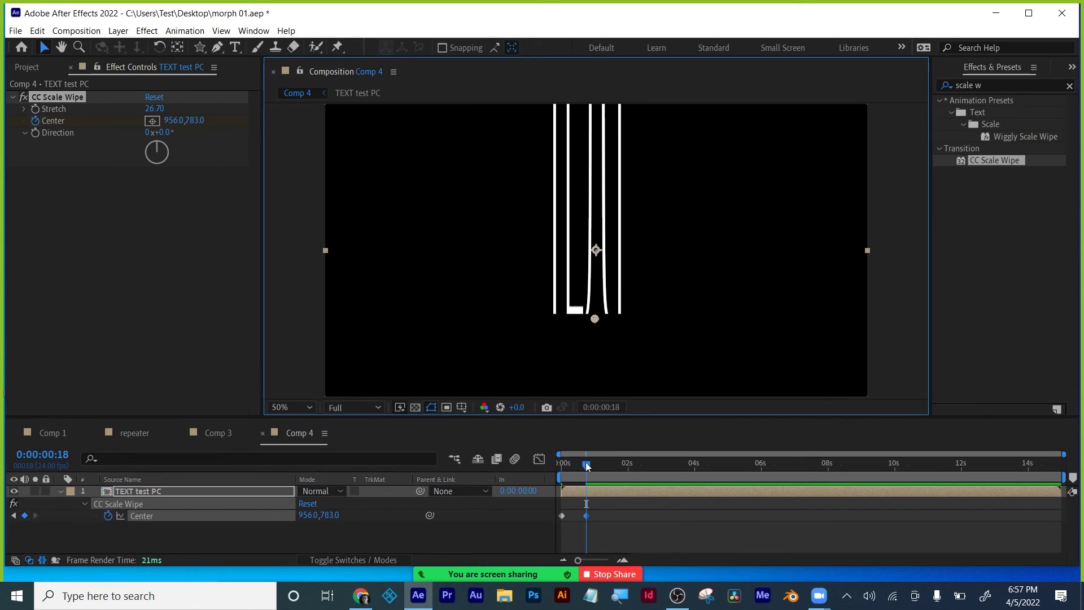
Step: Add a third Center keyframe of 956,825 at 0:00:01:05 and return to the first frame
drag(587, 464, 600, 465)
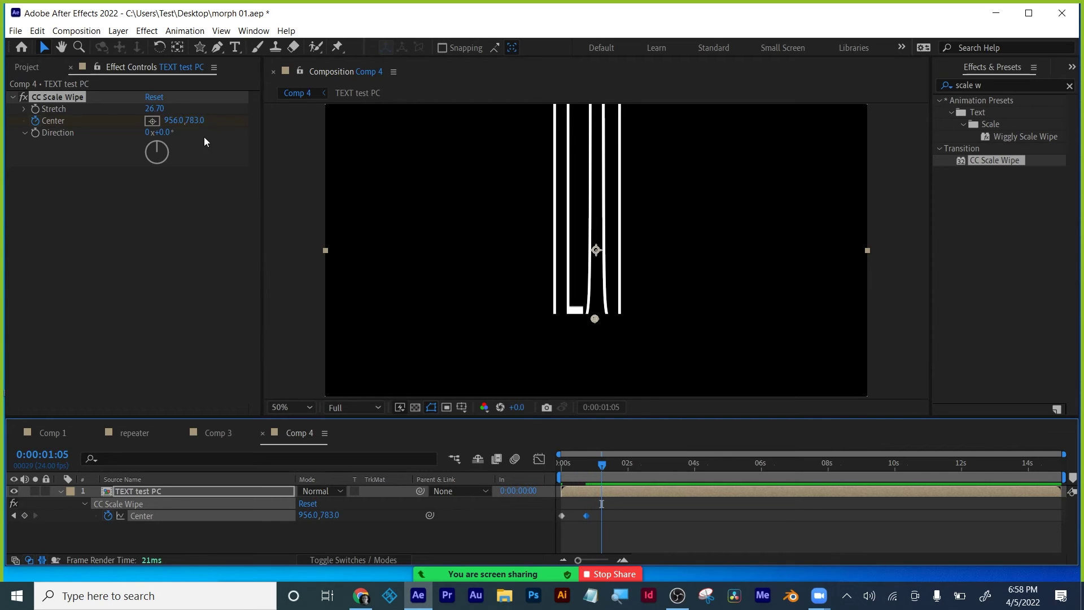
drag(595, 324, 598, 334)
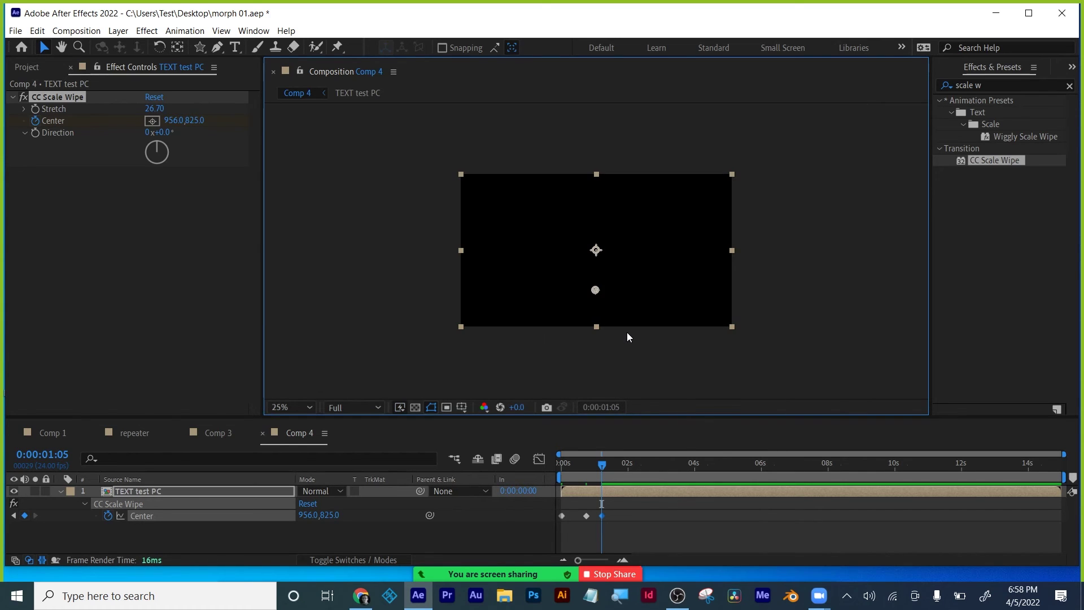
drag(602, 464, 541, 466)
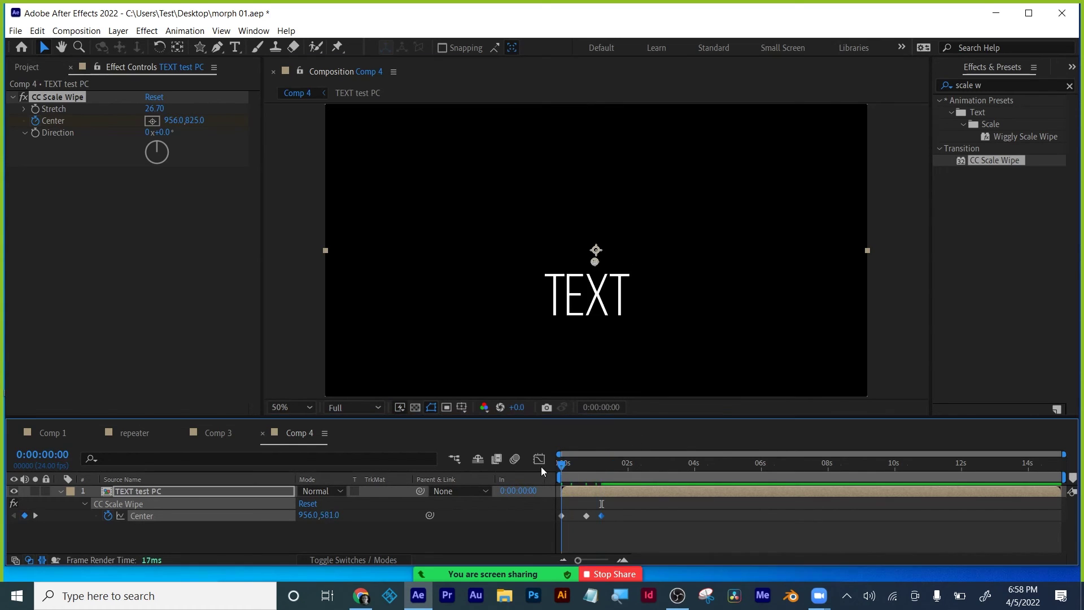
Step: Apply Easy Ease to all three Center keyframes
click(651, 521)
click(563, 516)
right_click(564, 516)
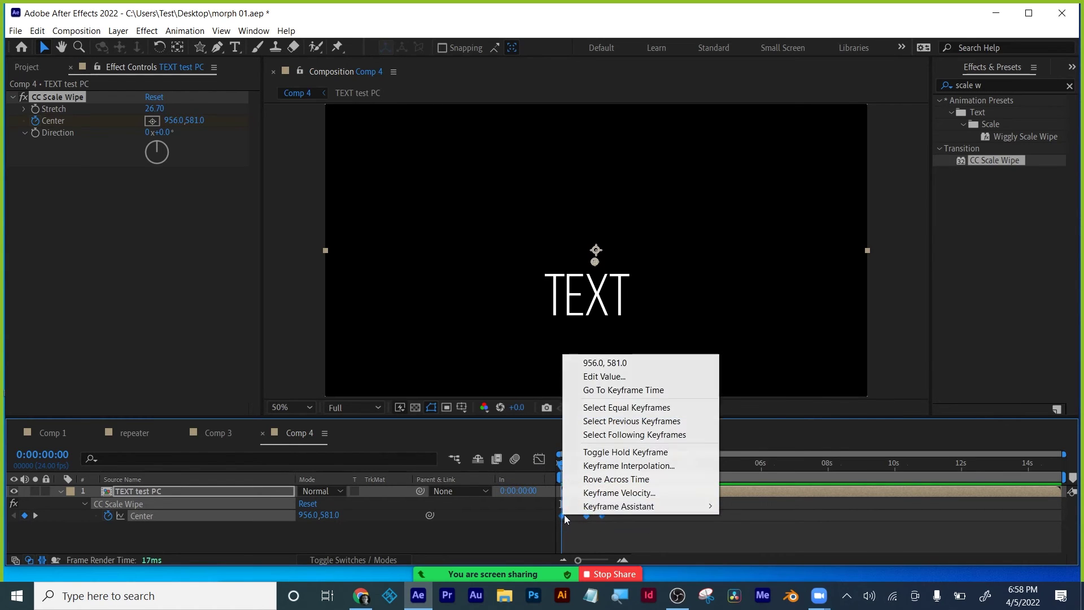
mouse_move(589, 507)
click(744, 431)
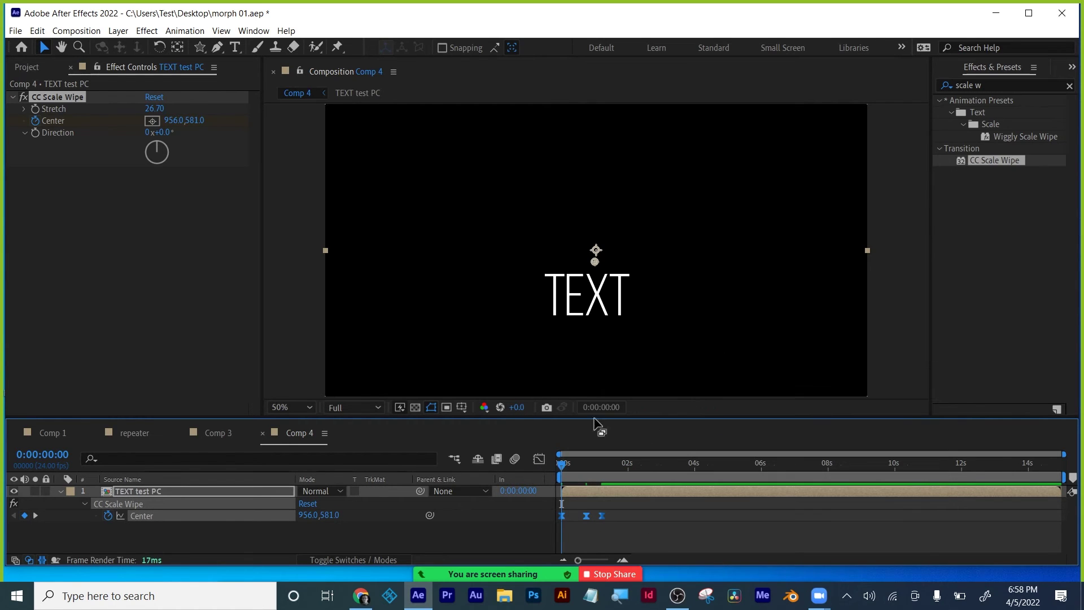
Step: Fit the composition in the viewer and preview the eased wipe animation from the first frame
click(313, 408)
click(311, 157)
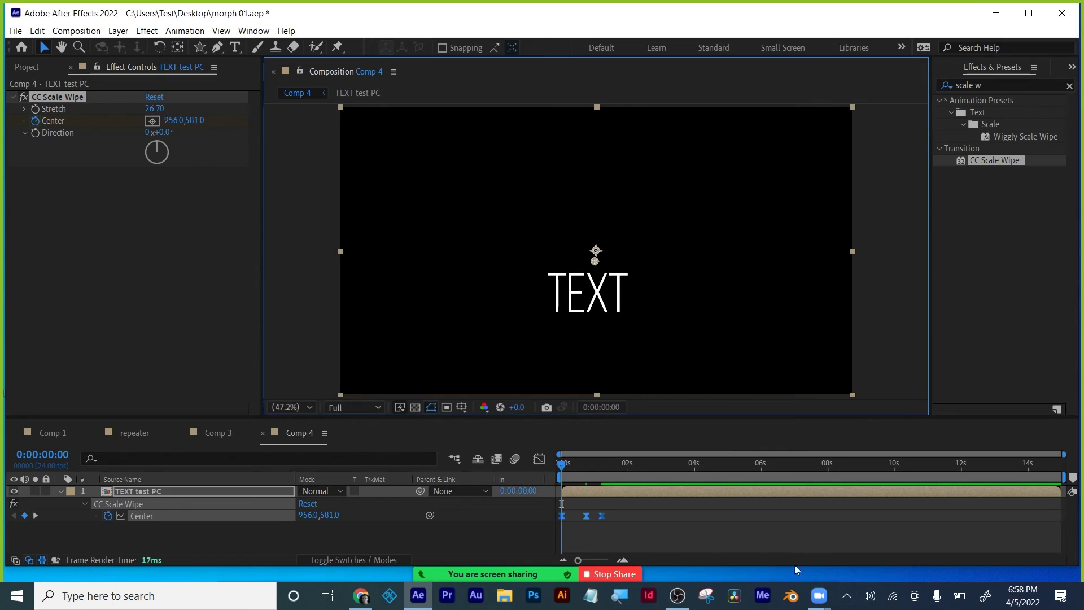
click(657, 539)
key(space)
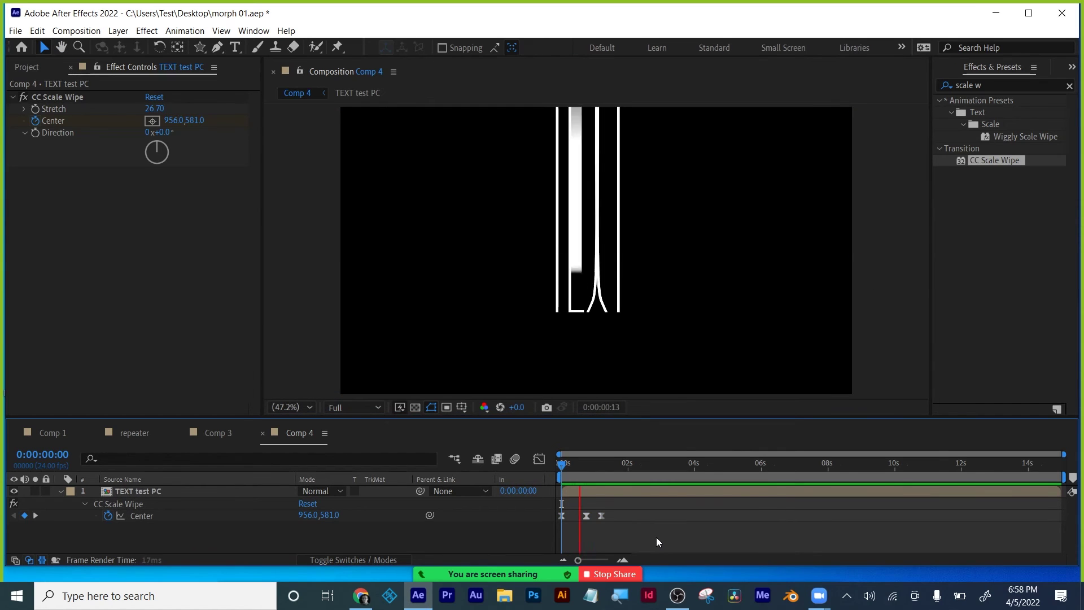
drag(638, 465, 561, 465)
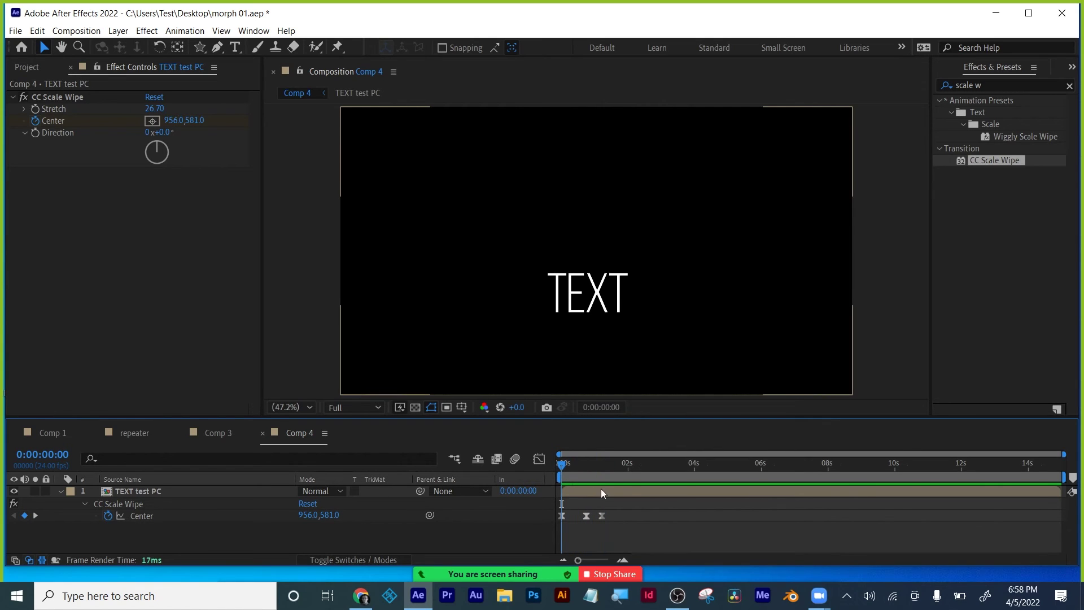
Step: Duplicate the TEXT test PC composition, place the copy below the original layer in Comp 4, and hide the original layer
click(60, 491)
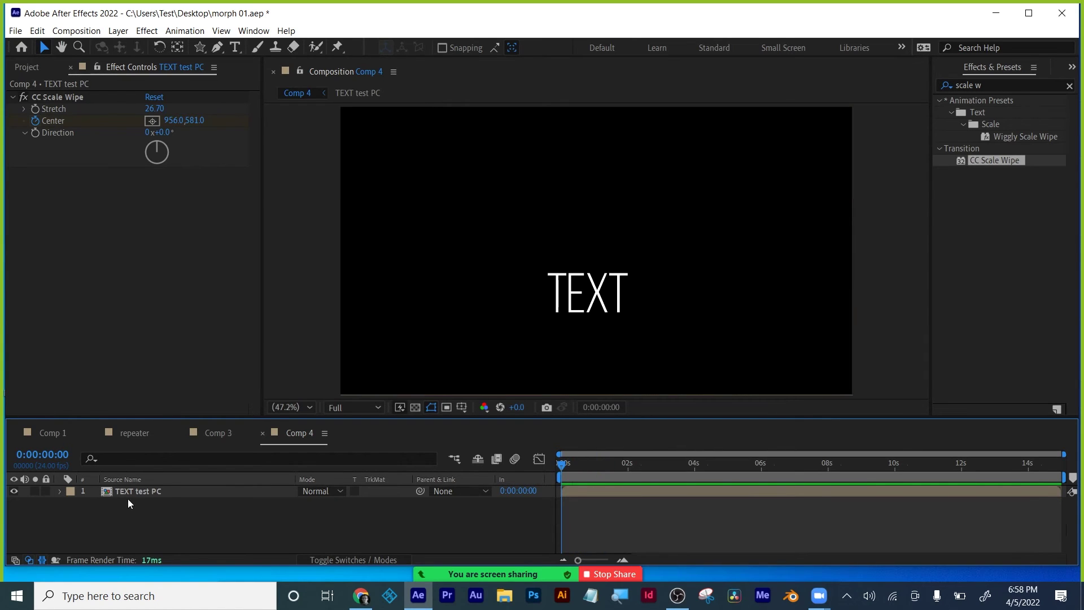
click(23, 67)
click(46, 236)
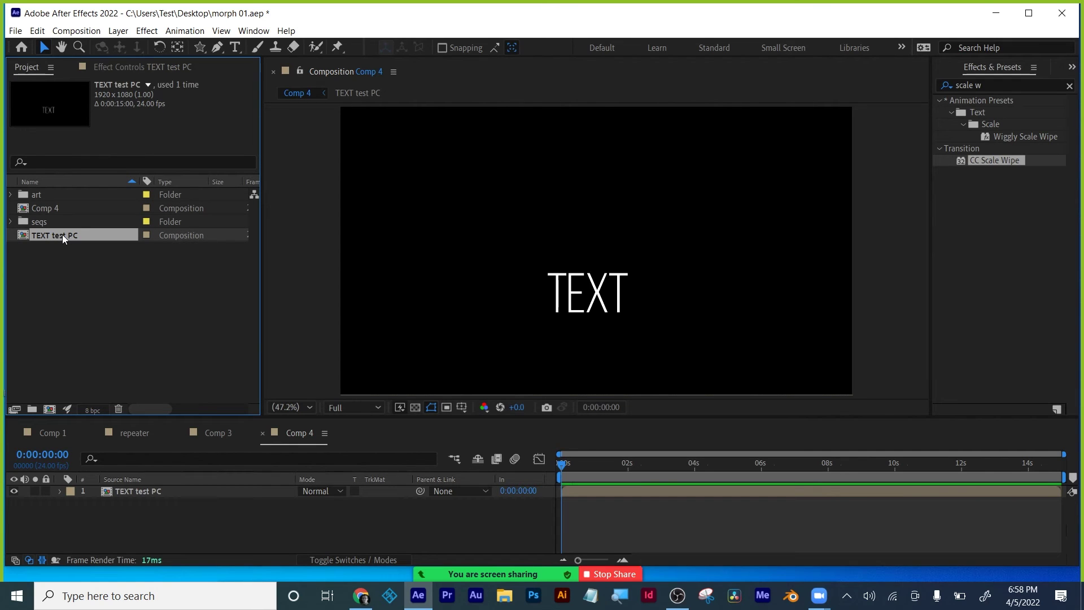
key(ctrl+d)
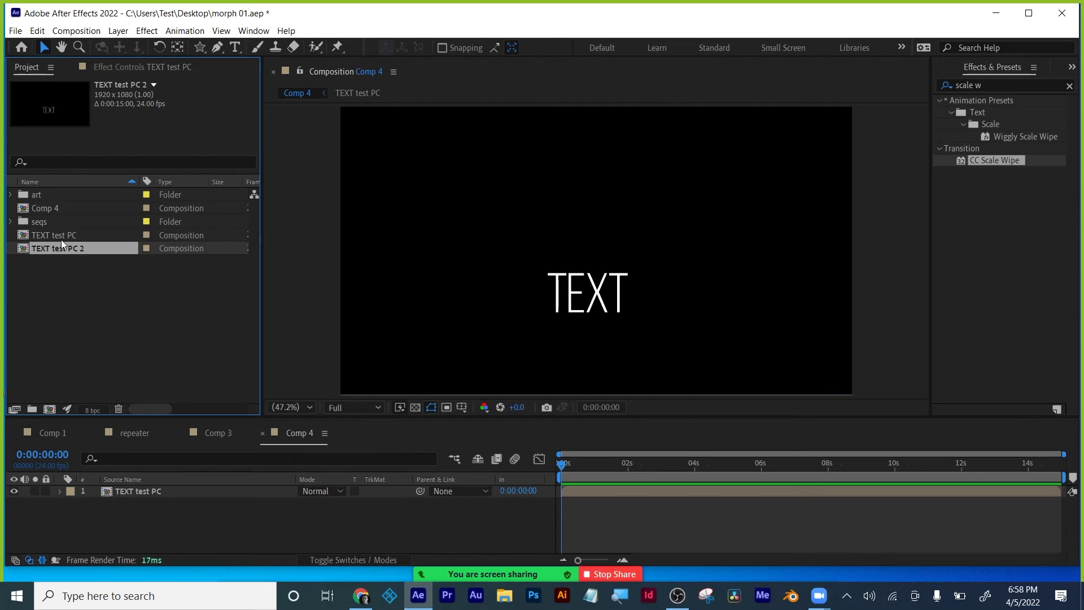
drag(57, 246, 155, 510)
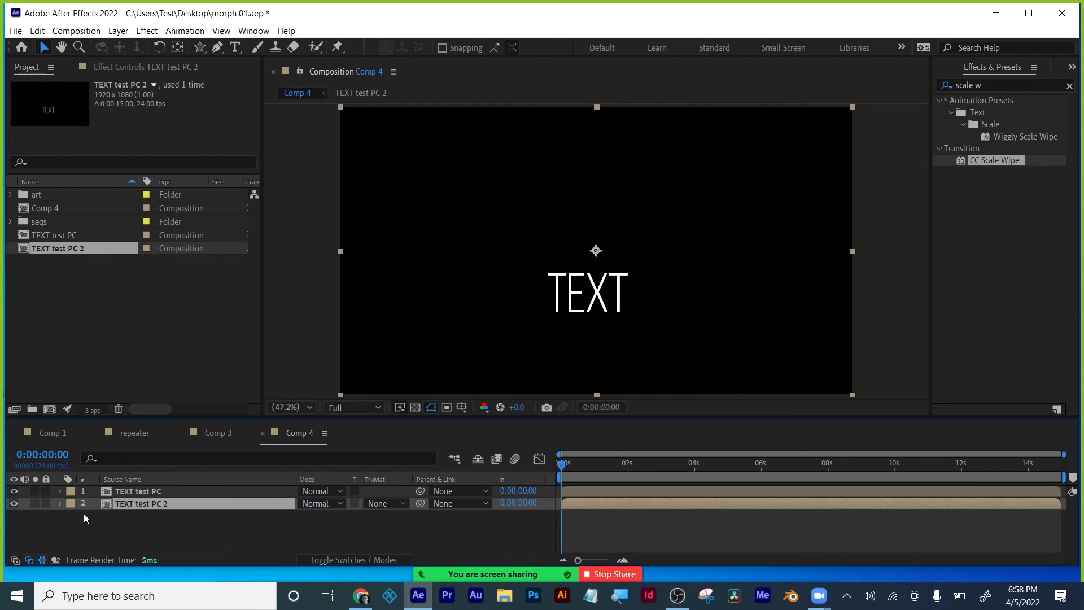
click(141, 491)
click(13, 490)
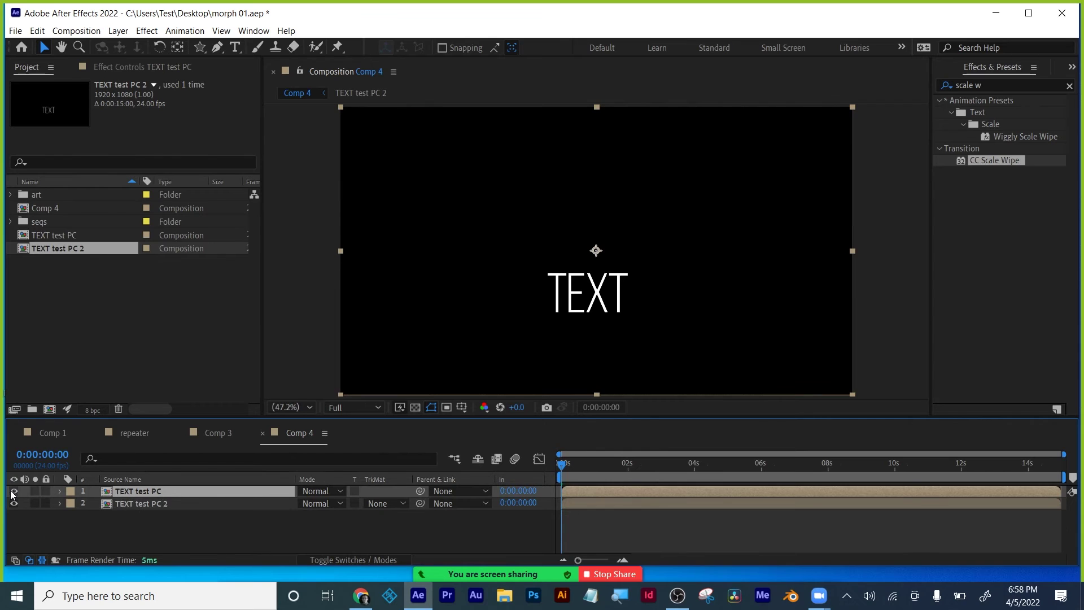
Step: Replace the word inside TEXT test PC 2 with a person's first name in capitals and return to Comp 4
double_click(138, 505)
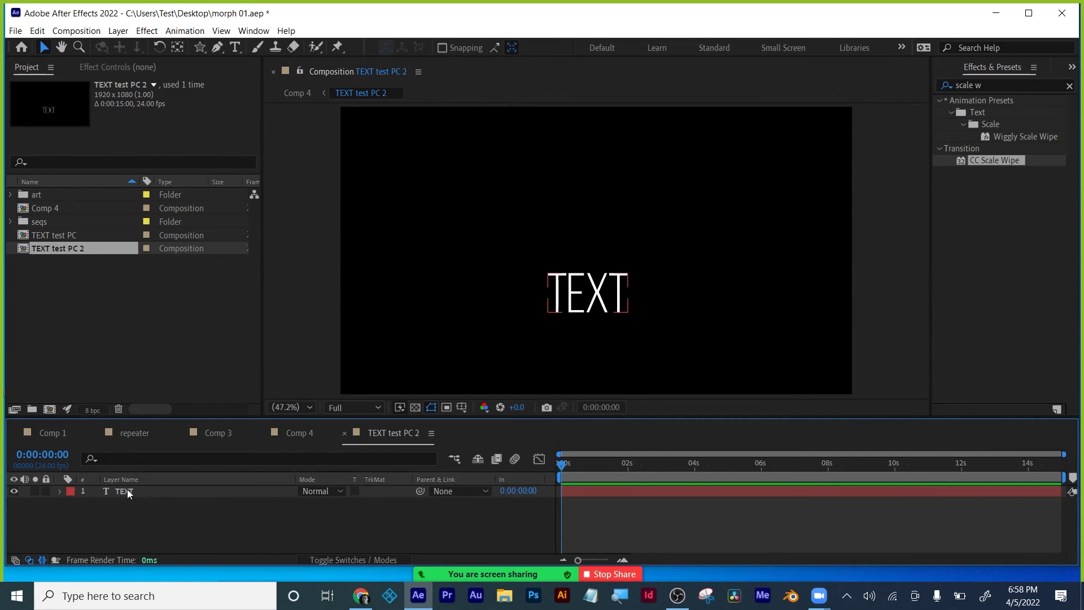
double_click(127, 491)
text(MIKE)
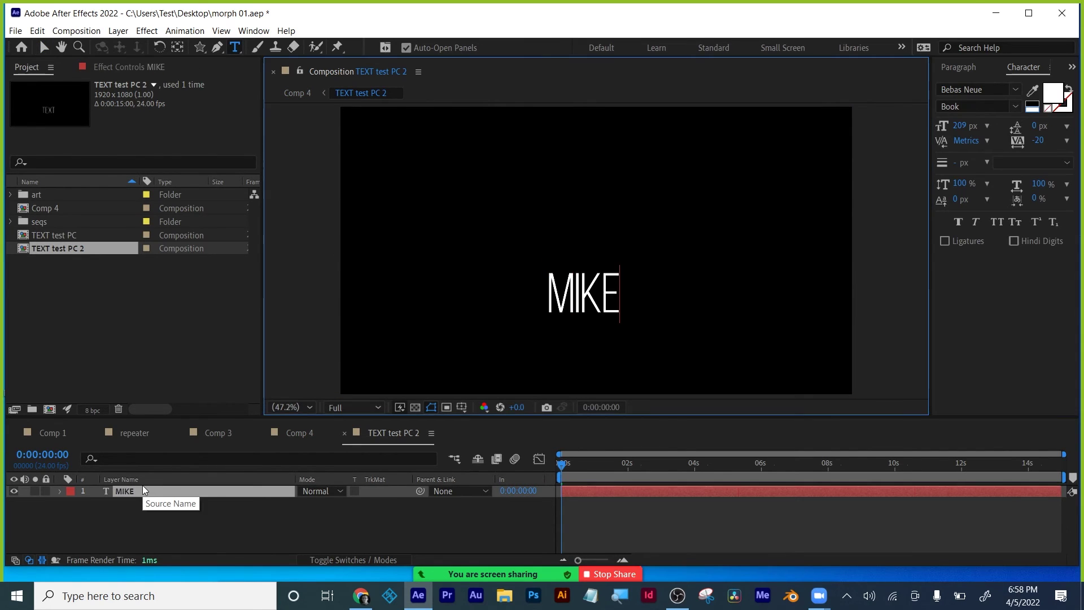
click(293, 435)
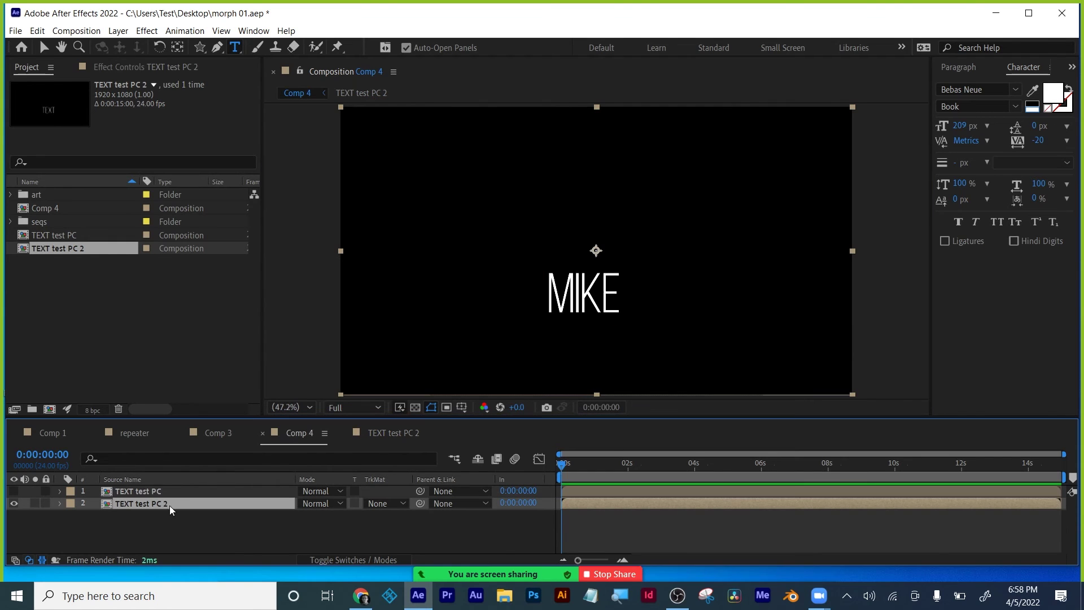
Step: Copy the keyframed CC Scale Wipe effect from TEXT test PC to the TEXT test PC 2 layer and preview the animation
click(137, 70)
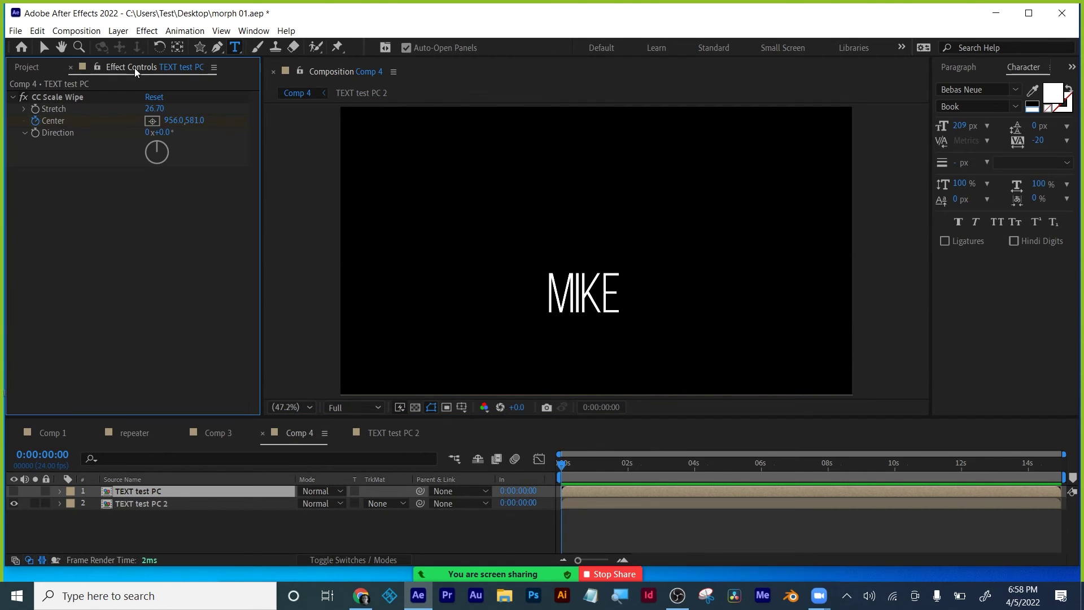
click(53, 97)
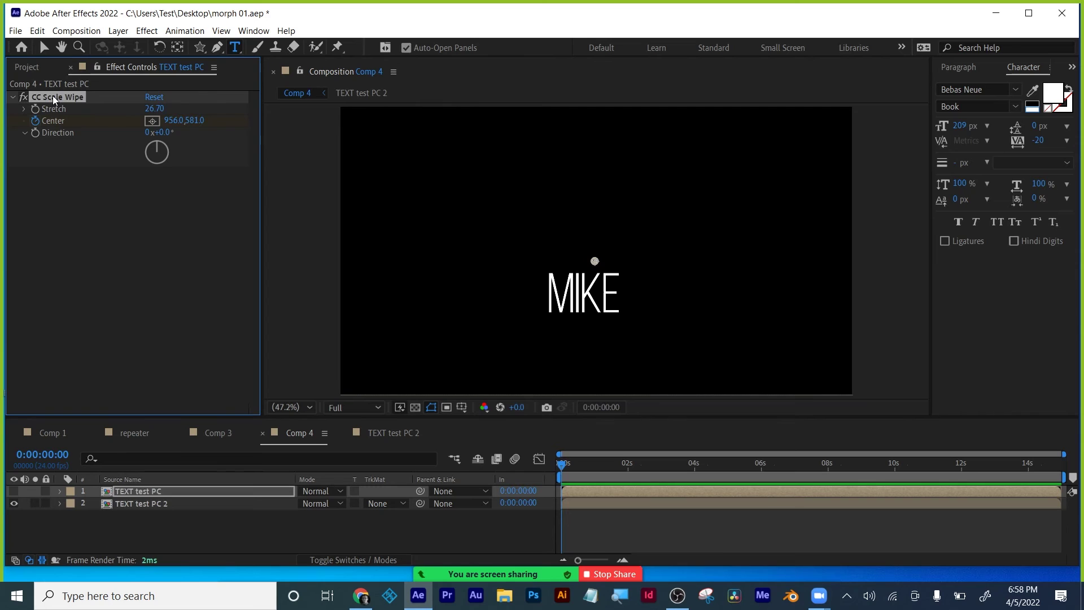
click(130, 504)
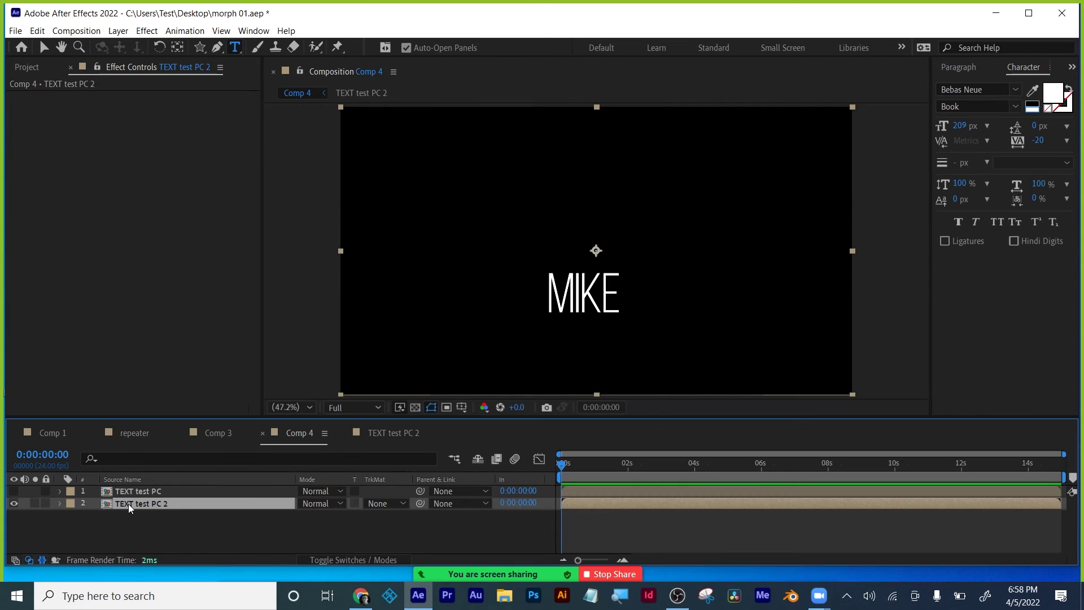
key(ctrl+v)
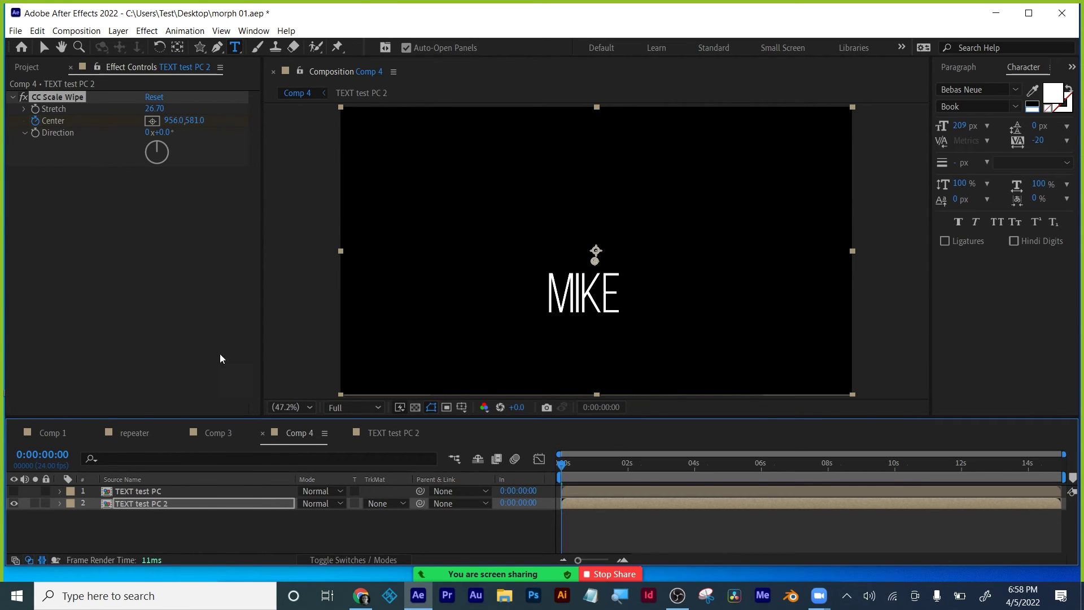
key(space)
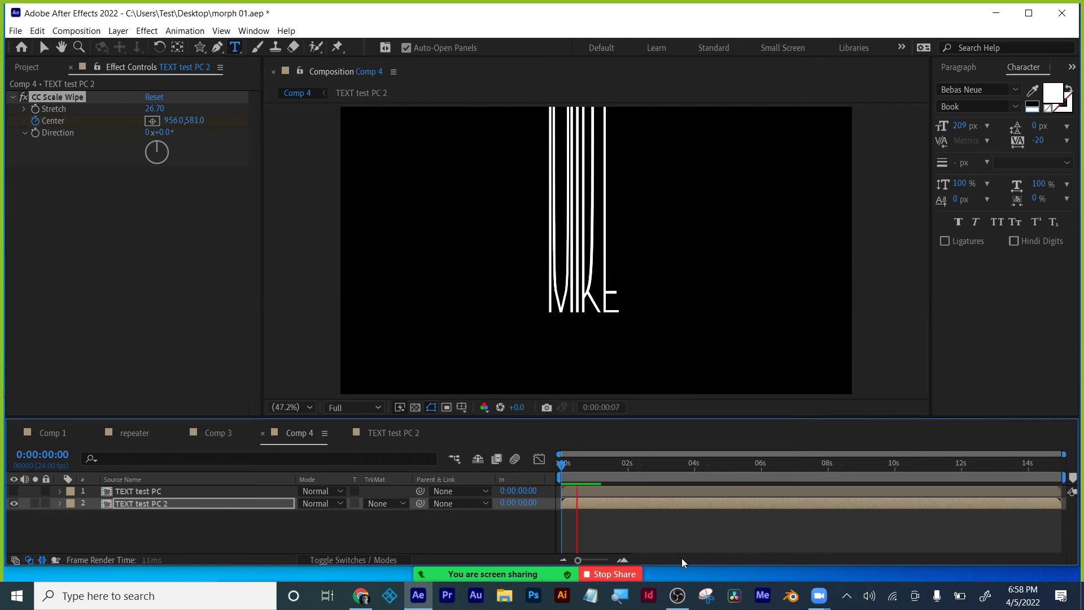
key(space)
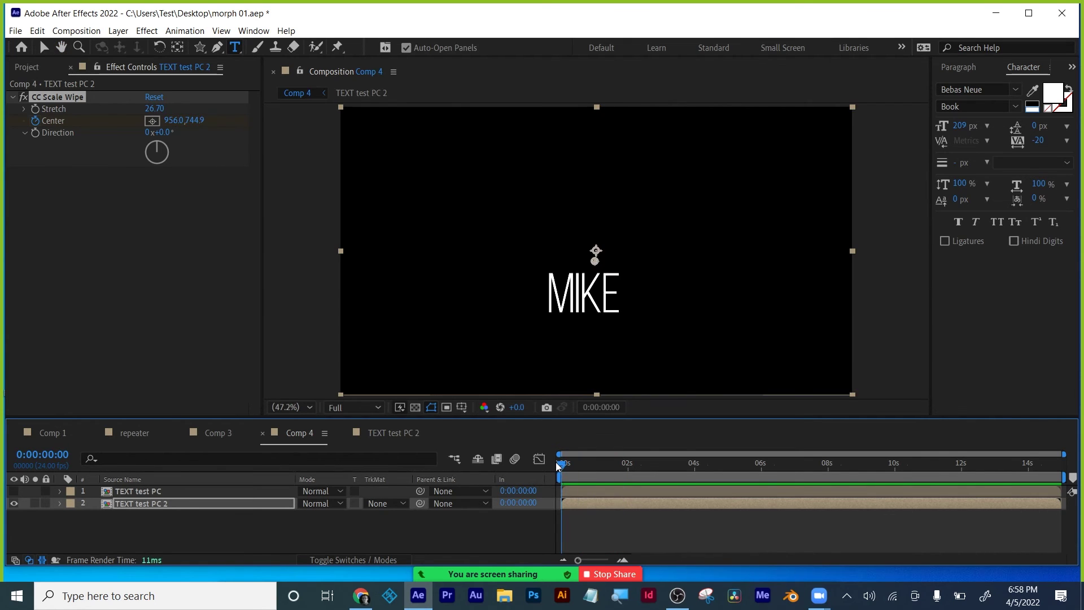
Step: Preview the wipe on TEXT test PC 2, make the TEXT test PC layer visible again, and return near the start
key(space)
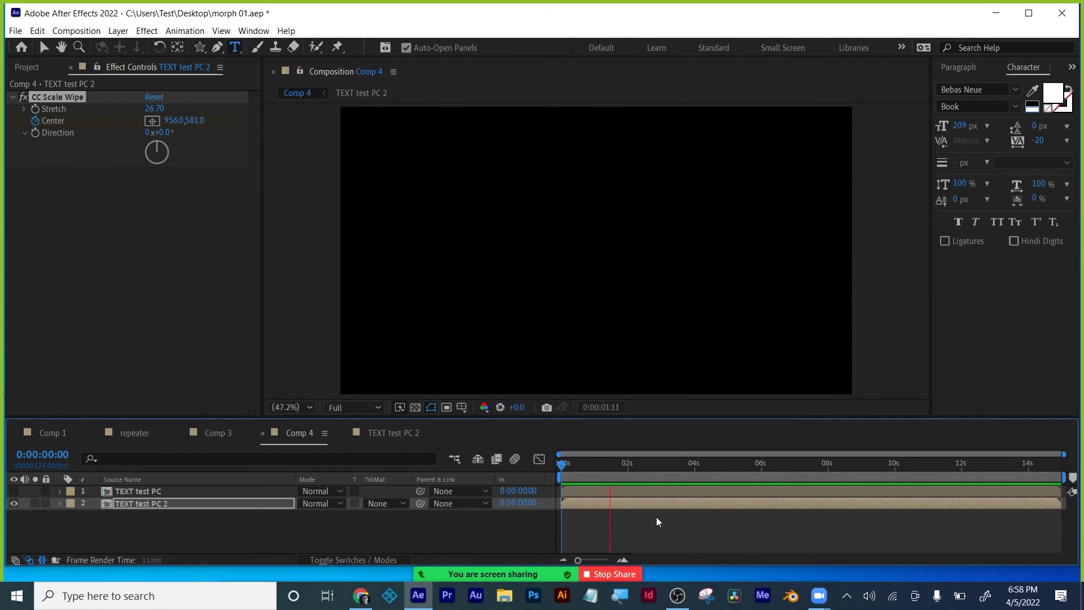
key(space)
click(14, 491)
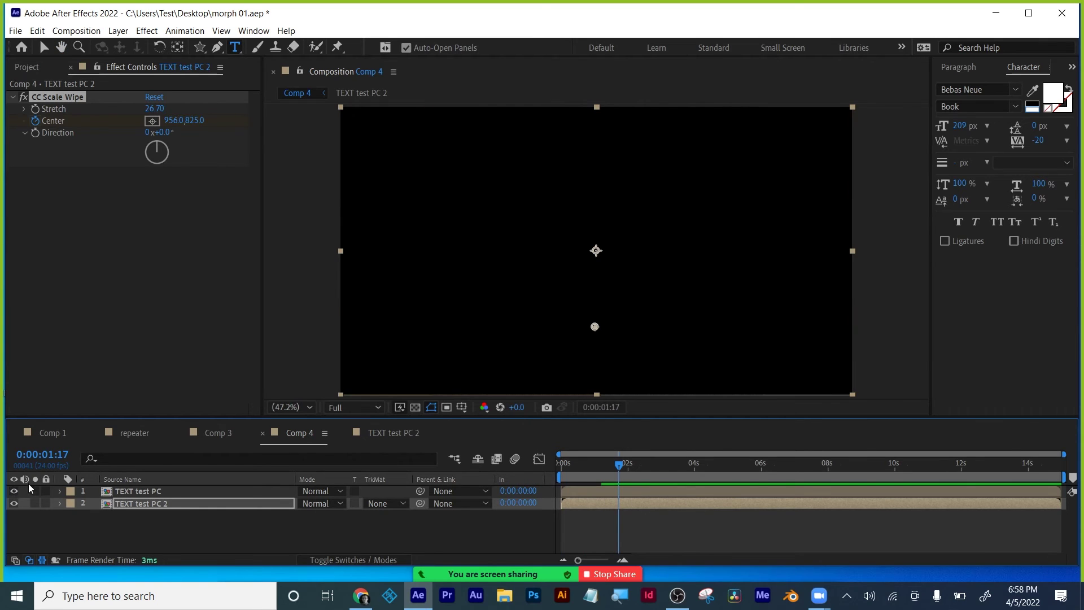
drag(582, 473, 567, 473)
Step: Move the TEXT test PC layer left until its word sits just before the other word without overlapping
click(154, 491)
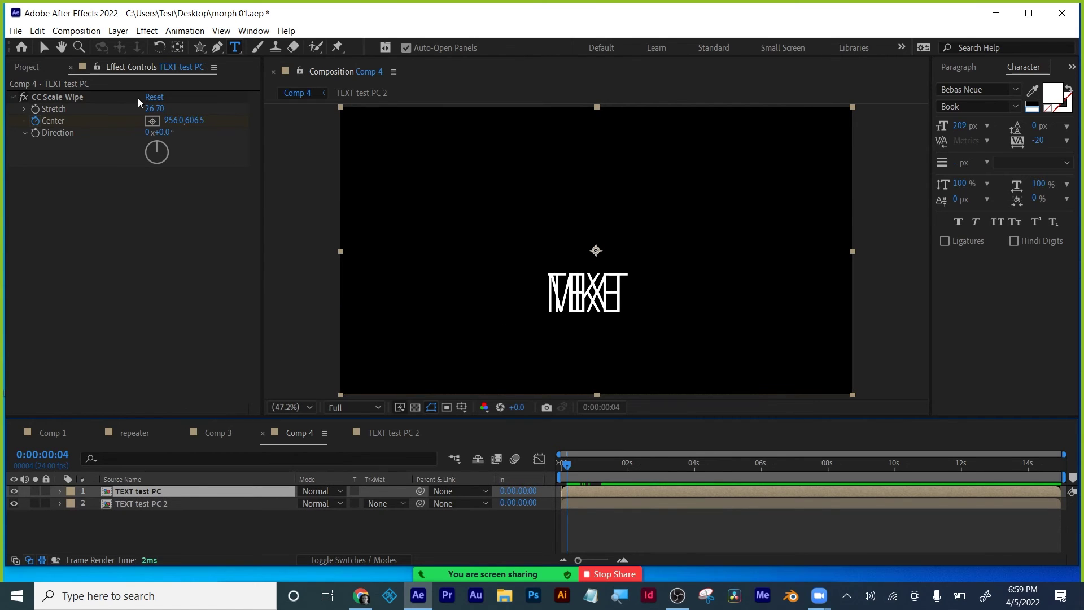
click(44, 47)
key(shift+Left)
key(shift+Left)
key(shift+Left)
key(shift+Left)
key(shift+Left)
key(shift+Left)
key(shift+Left)
key(shift+Left)
key(shift+Left)
key(shift+Left)
key(shift+Left)
key(shift+Left)
key(shift+Left)
key(shift+Left)
key(shift+Left)
key(shift+Left)
key(shift+Left)
key(shift+Left)
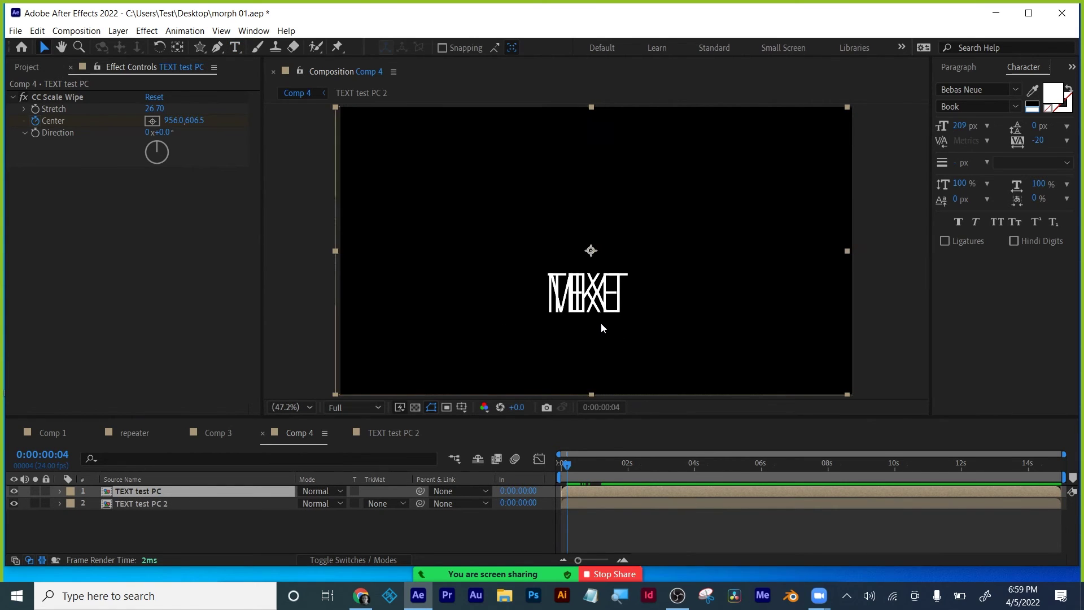
key(shift+Left)
key(shift+Left)
key(shift+Left)
key(shift+Left)
key(shift+Left)
key(shift+Left)
key(shift+Left)
key(shift+Left)
key(shift+Left)
key(shift+Left)
key(shift+Left)
key(shift+Left)
key(shift+Left)
key(shift+Left)
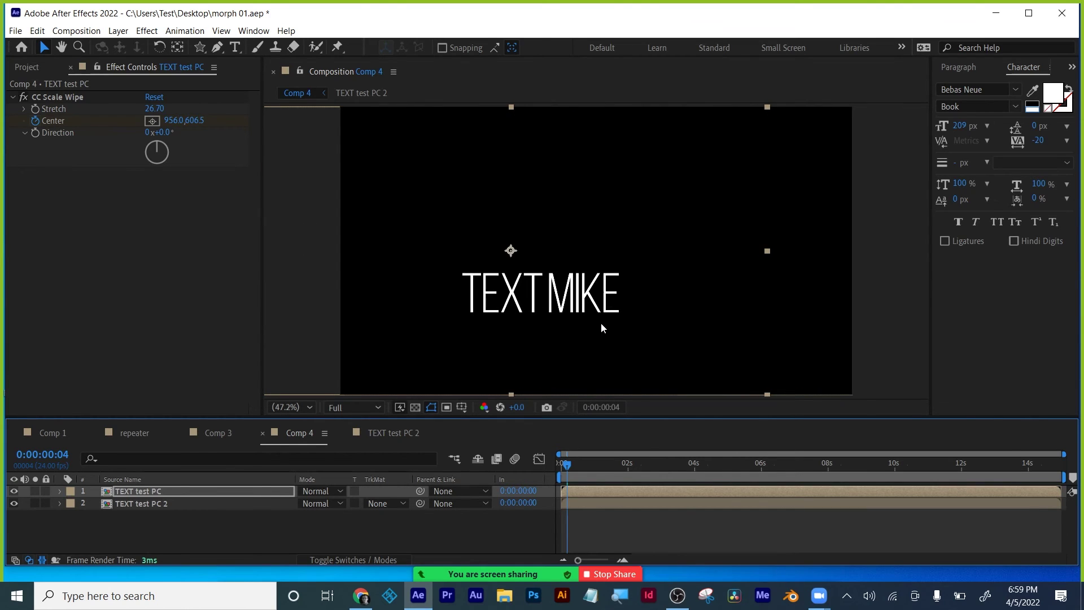
Step: Preview the wipe on both words from the first frame and return to about frame 4
click(563, 462)
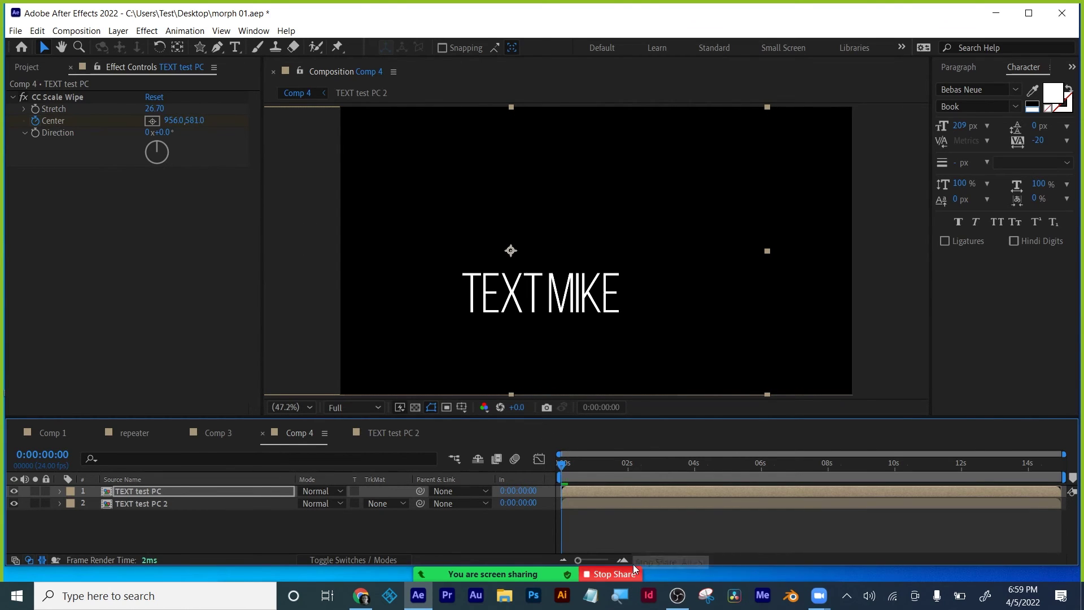
key(space)
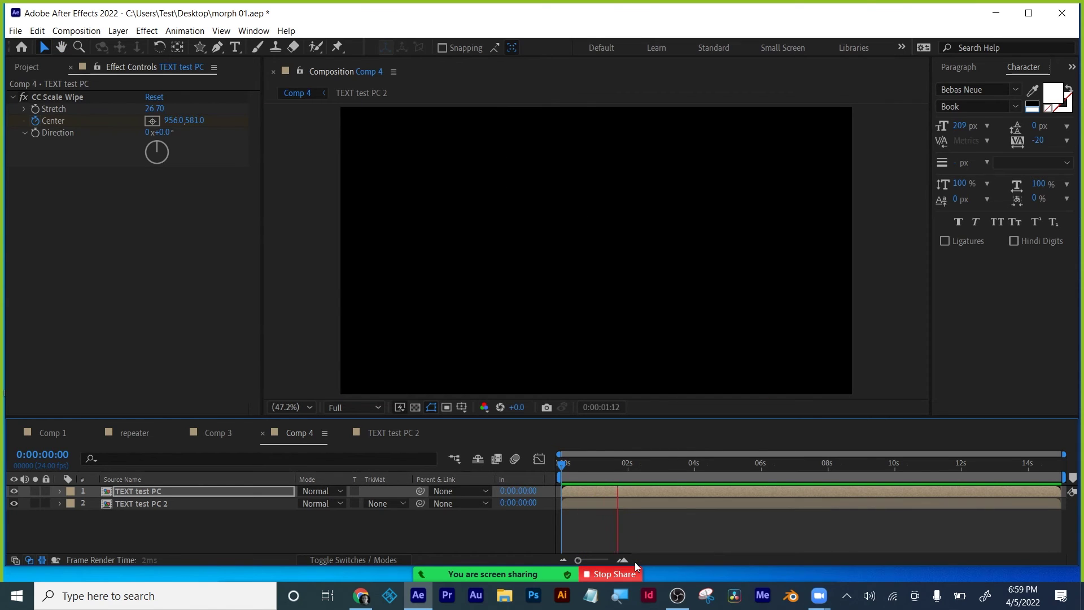
key(space)
drag(626, 465, 568, 464)
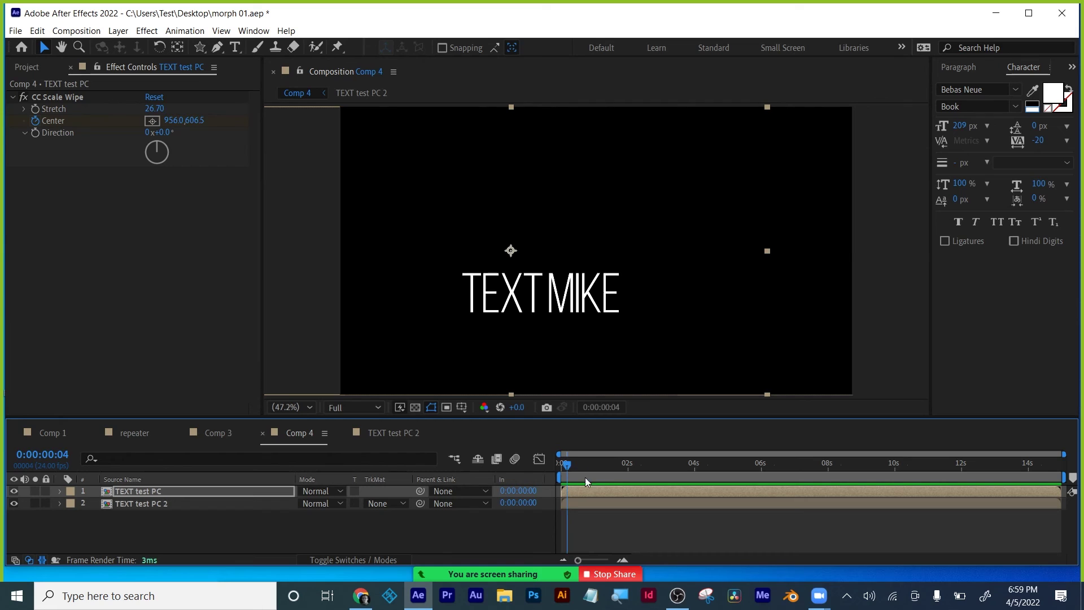
Step: Move both text layers together to the right to centre the word pair in the frame, and preview the animation
click(584, 499)
shift+click(584, 494)
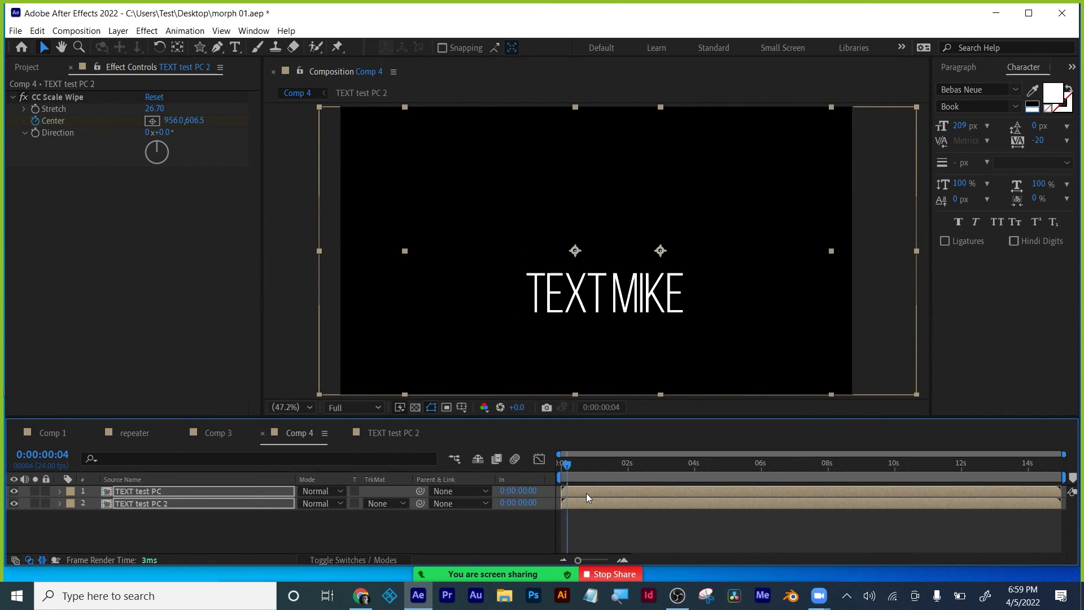
key(space)
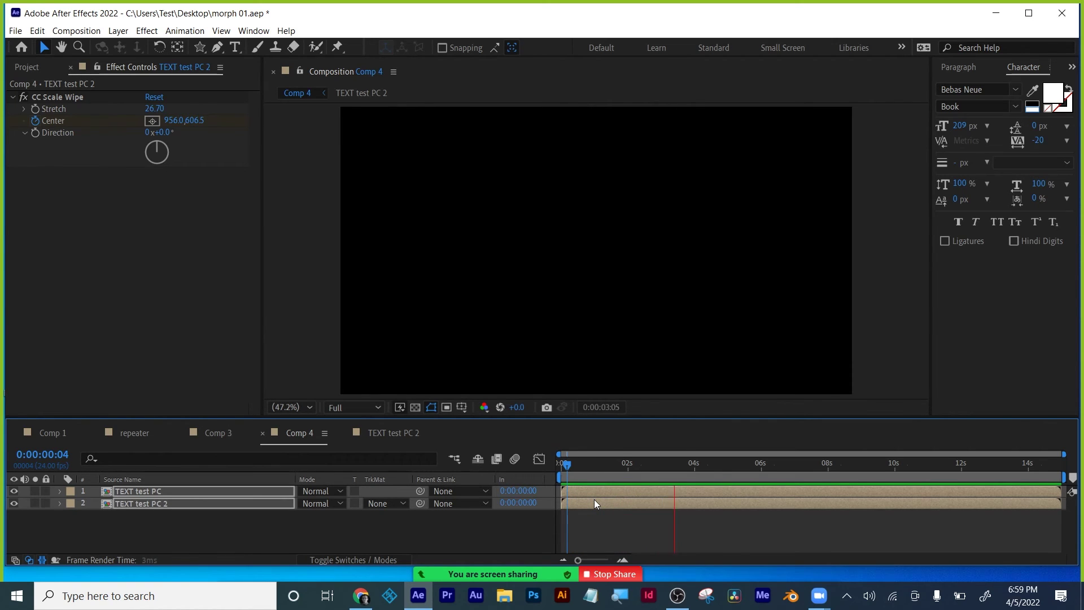
key(space)
Step: Shorten the work area of Comp 4 to end at about 0:00:01:01
mouse_move(595, 470)
mouse_down()
mouse_move(558, 471)
mouse_move(600, 461)
mouse_up()
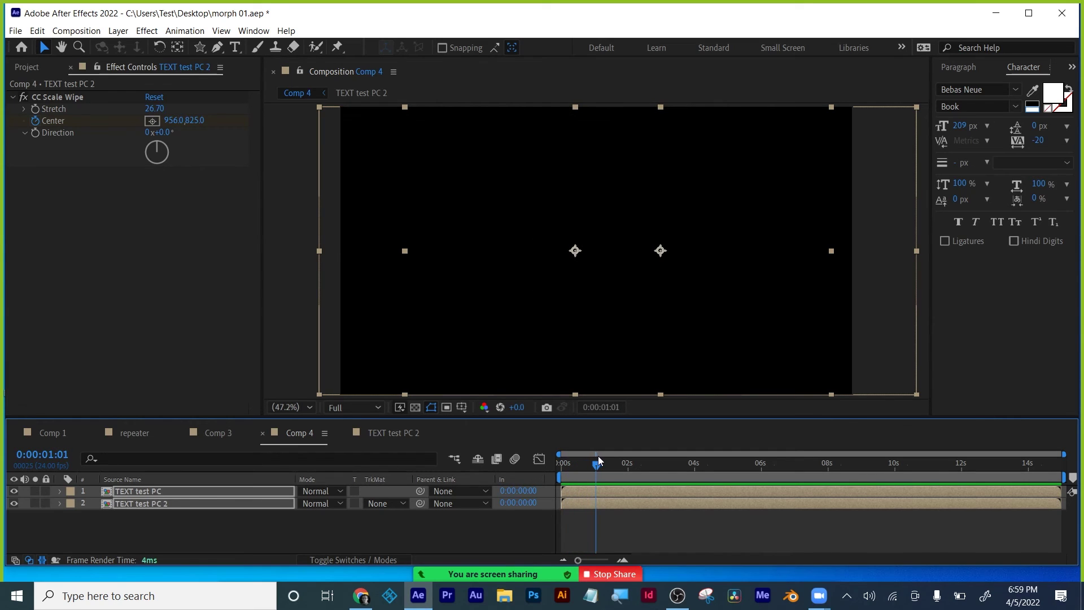
drag(1064, 476, 570, 464)
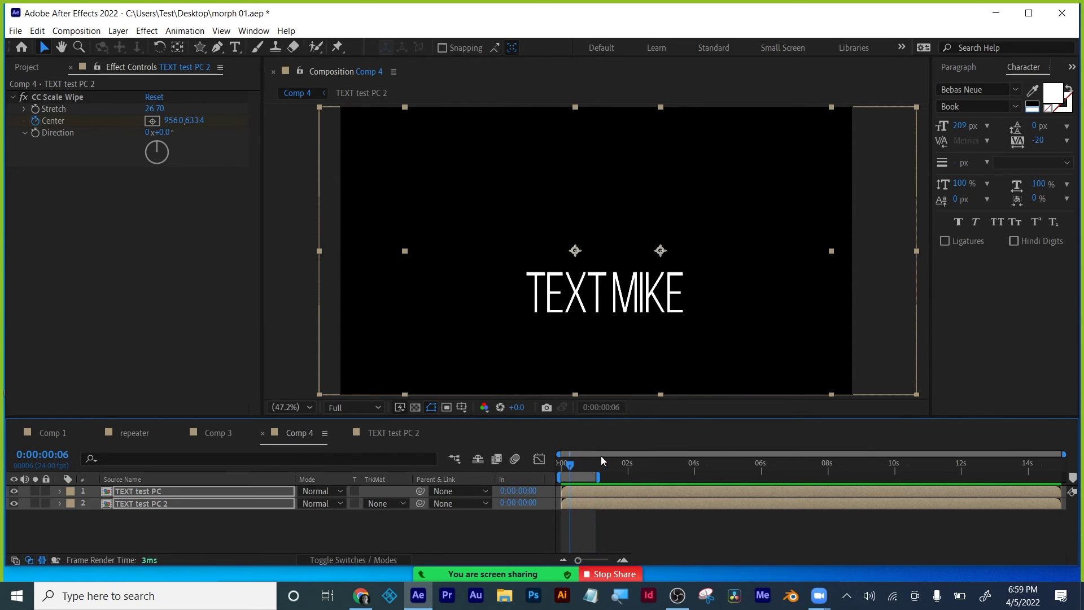
Step: Deselect the text layers and add a new adjustment layer above them in Comp 4
click(128, 527)
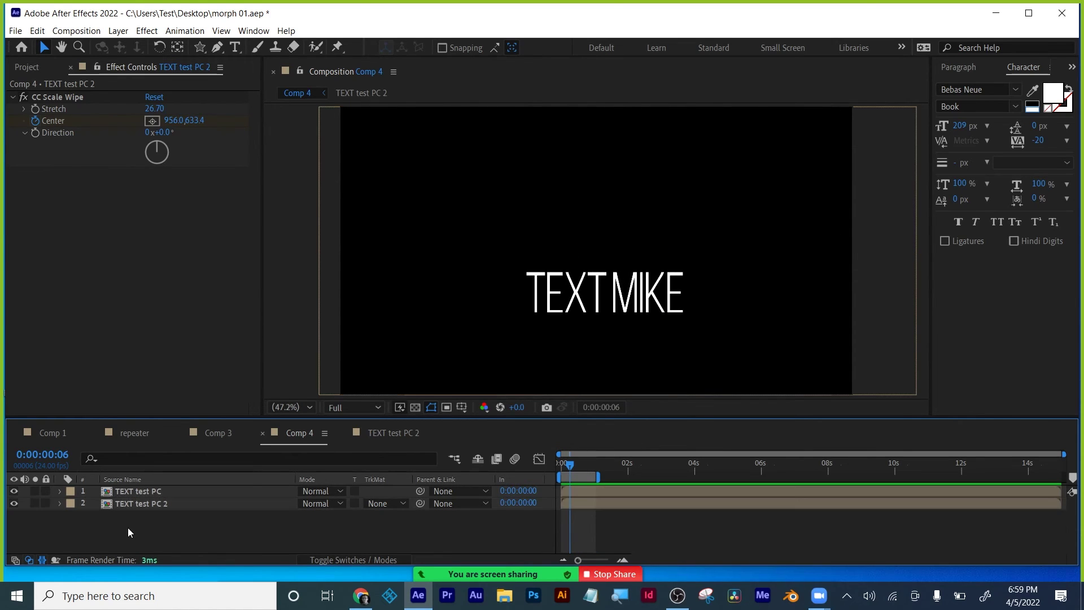
drag(136, 519, 137, 486)
right_click(133, 521)
mouse_move(287, 378)
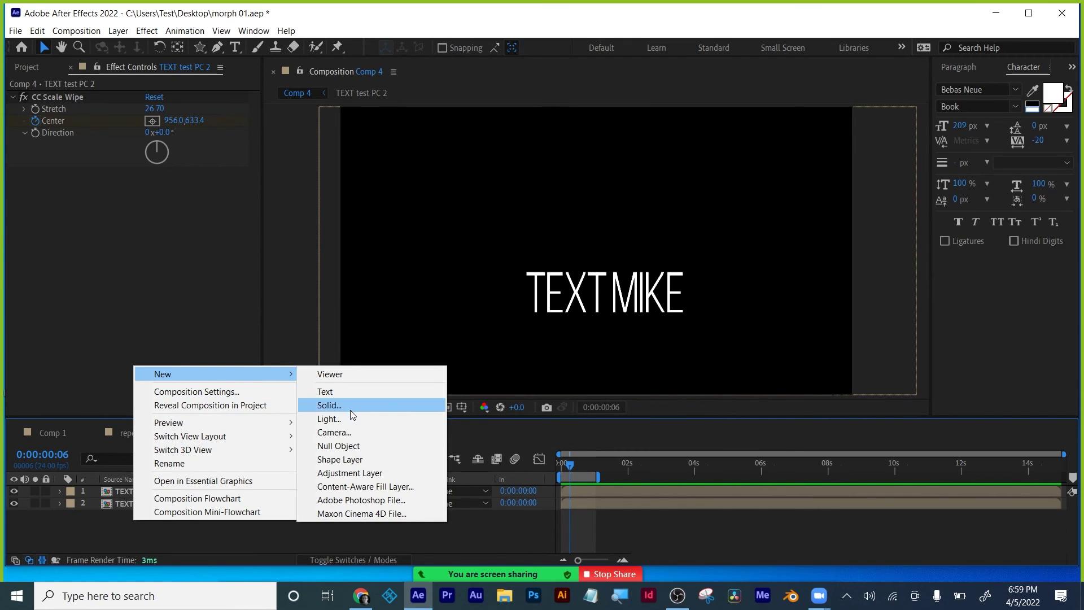
click(347, 473)
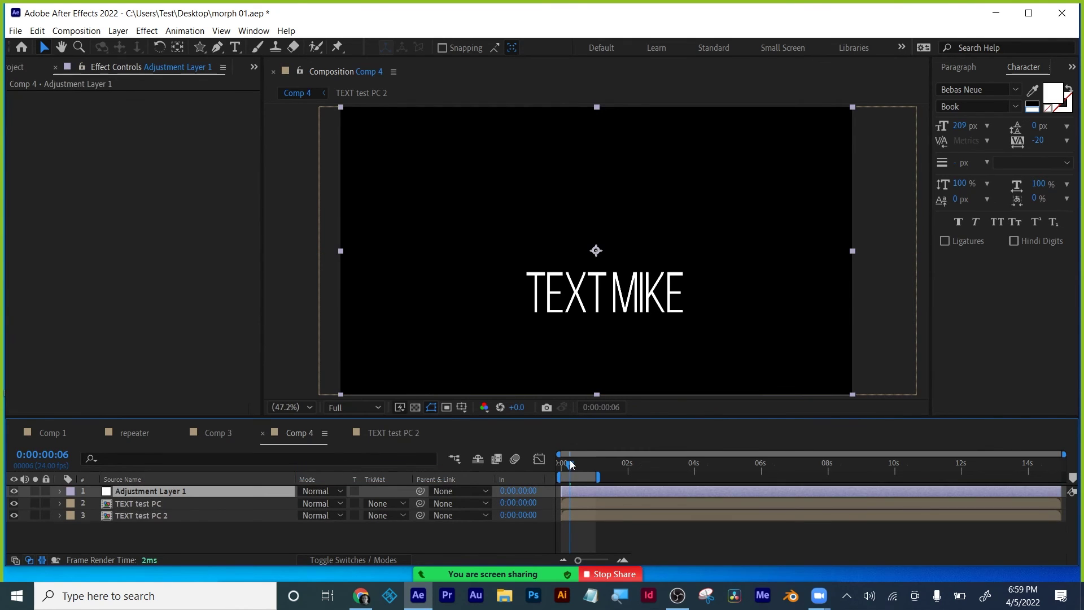
Step: Find the Stylize Glow effect and apply it to the adjustment layer
drag(572, 464, 558, 465)
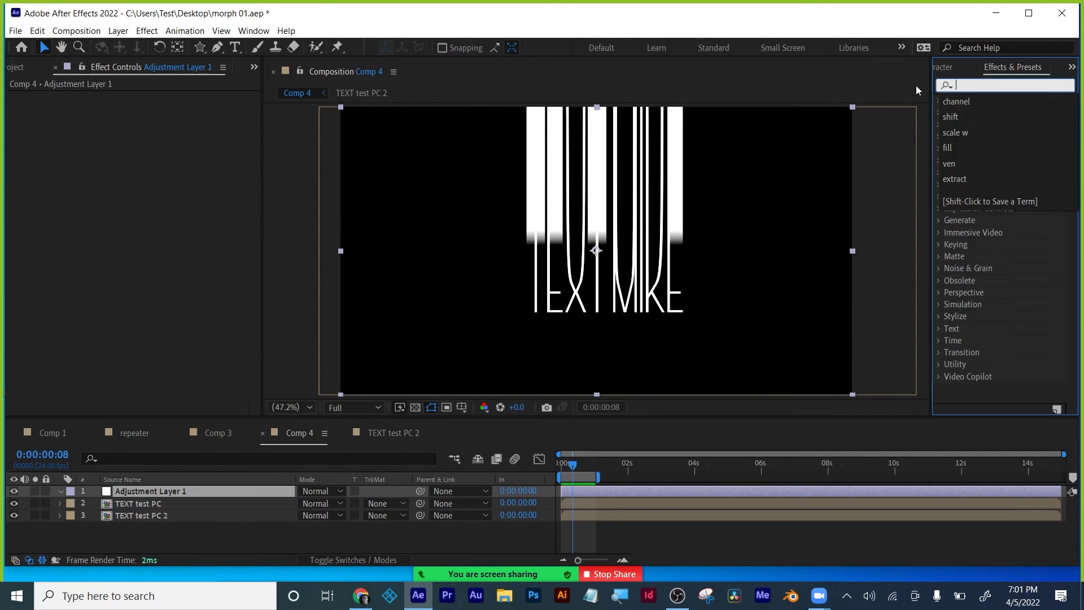
text(glow)
double_click(992, 172)
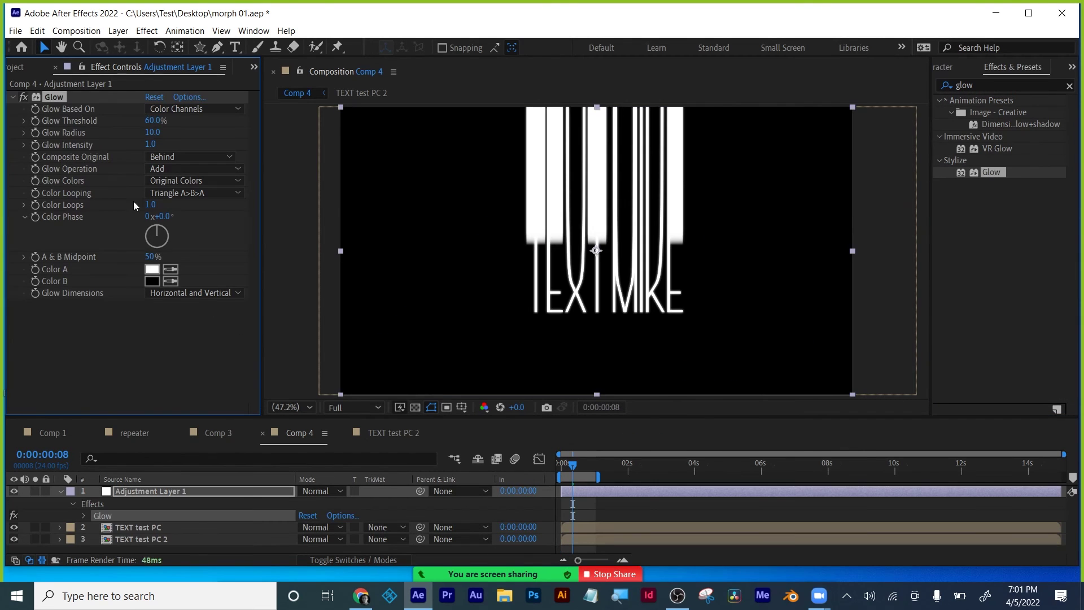
Step: Set the Glow Radius to 64.0 and the Glow Threshold to 94.9%, and check the glow through the wipe frames
drag(153, 132, 187, 119)
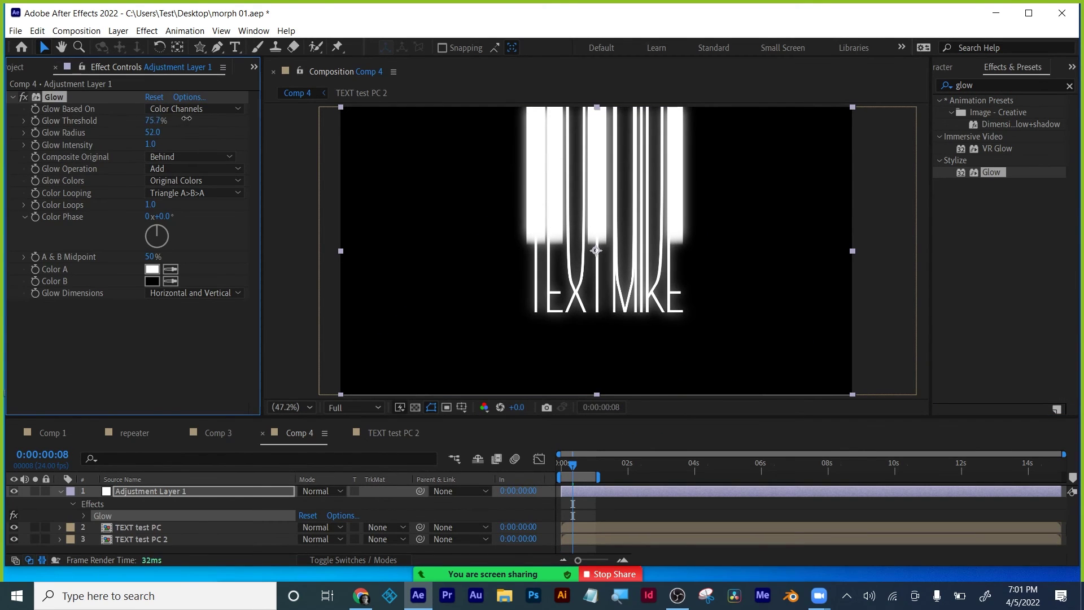
click(34, 69)
click(156, 68)
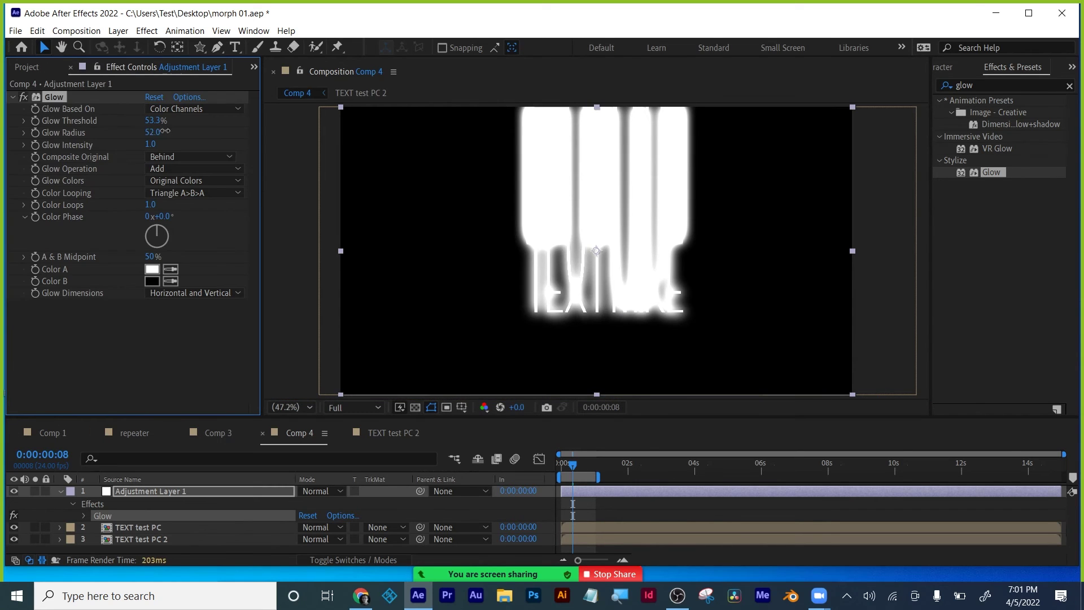
drag(165, 131, 223, 112)
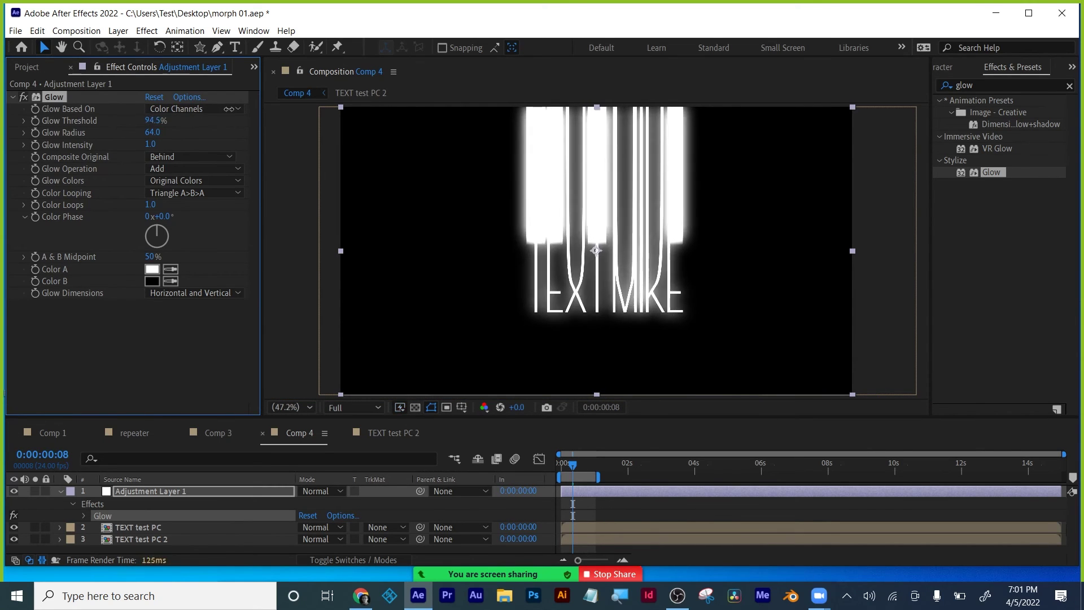
click(572, 466)
key(space)
click(581, 466)
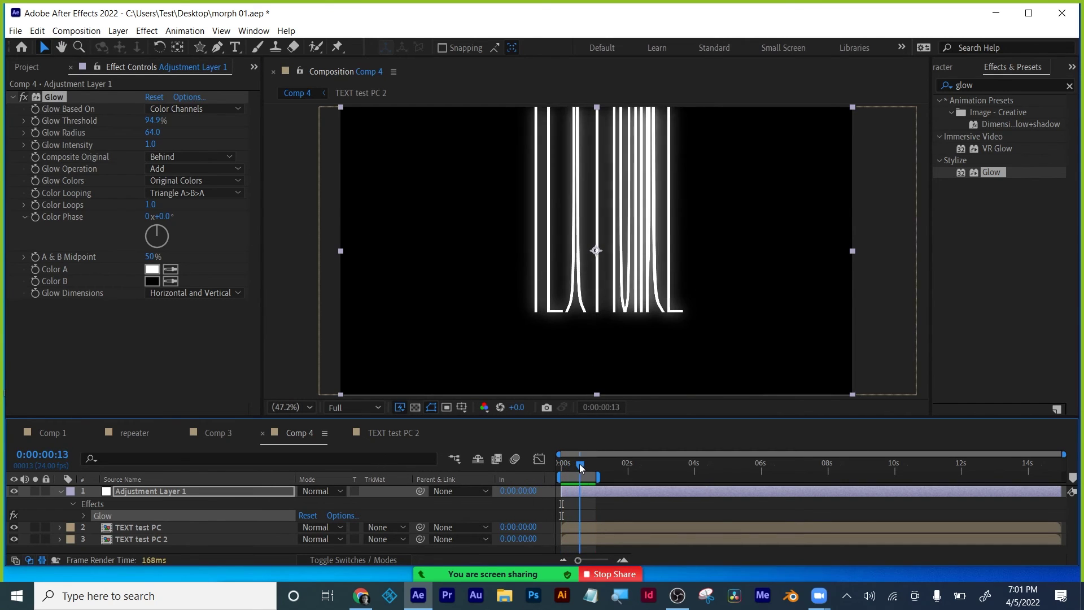
drag(581, 466, 577, 466)
Step: Find the Colorama effect and apply it to the adjustment layer above Glow
double_click(965, 85)
text(color)
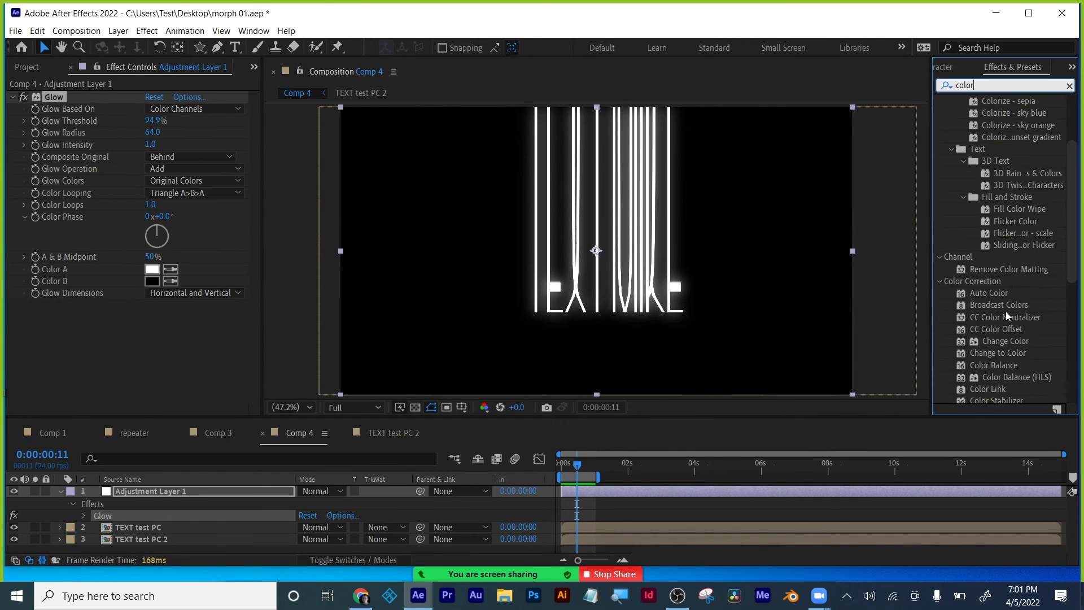
scroll(1005, 311, down, 4)
drag(987, 318, 71, 95)
Step: Set Colorama's Output Cycle preset palette to Deep Ocean
click(24, 108)
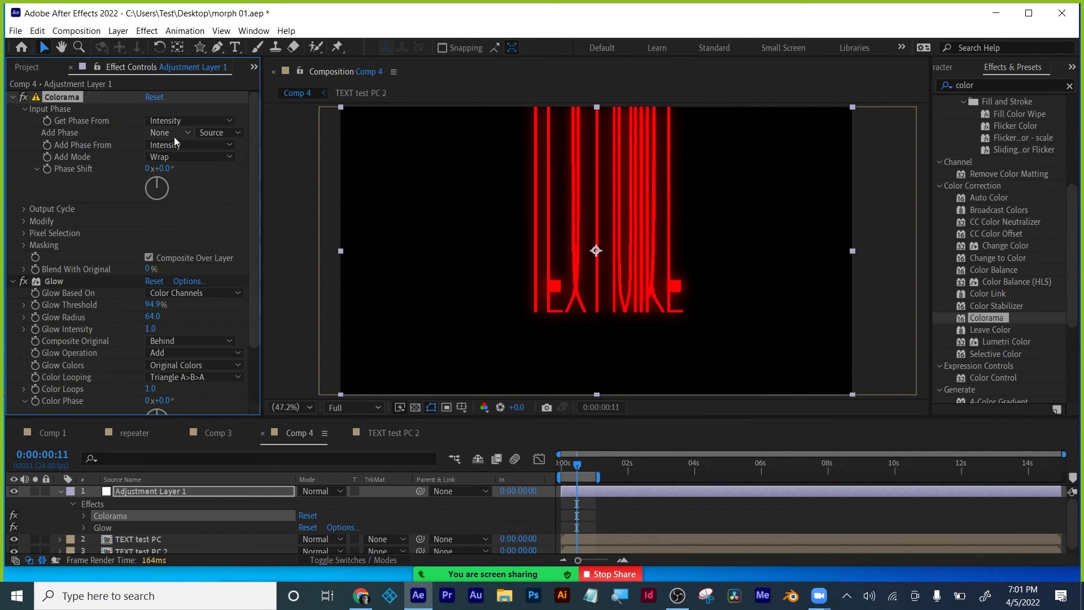
click(24, 108)
click(26, 120)
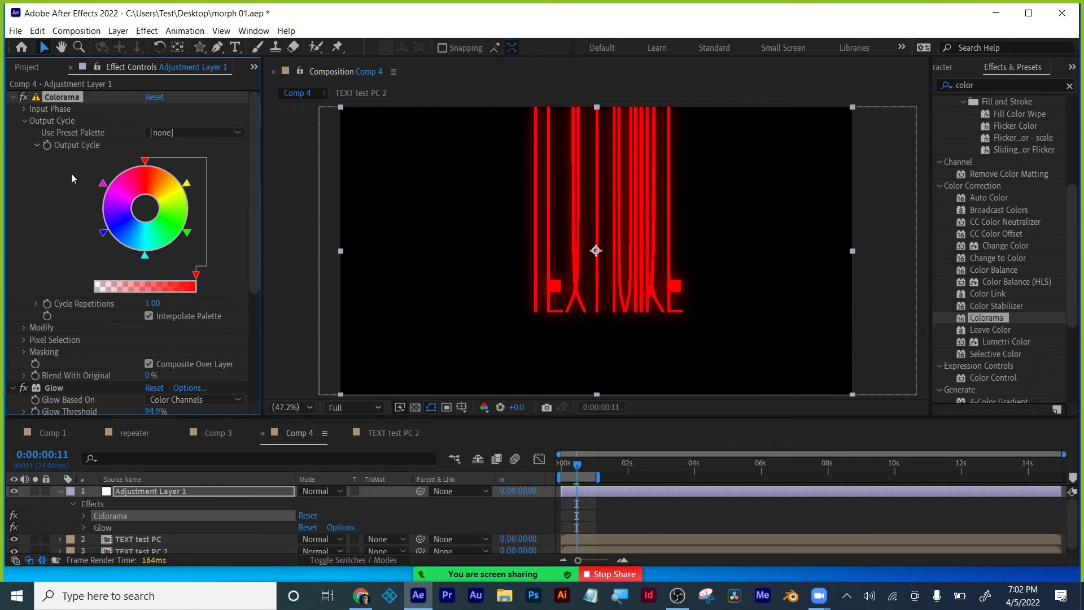
click(202, 135)
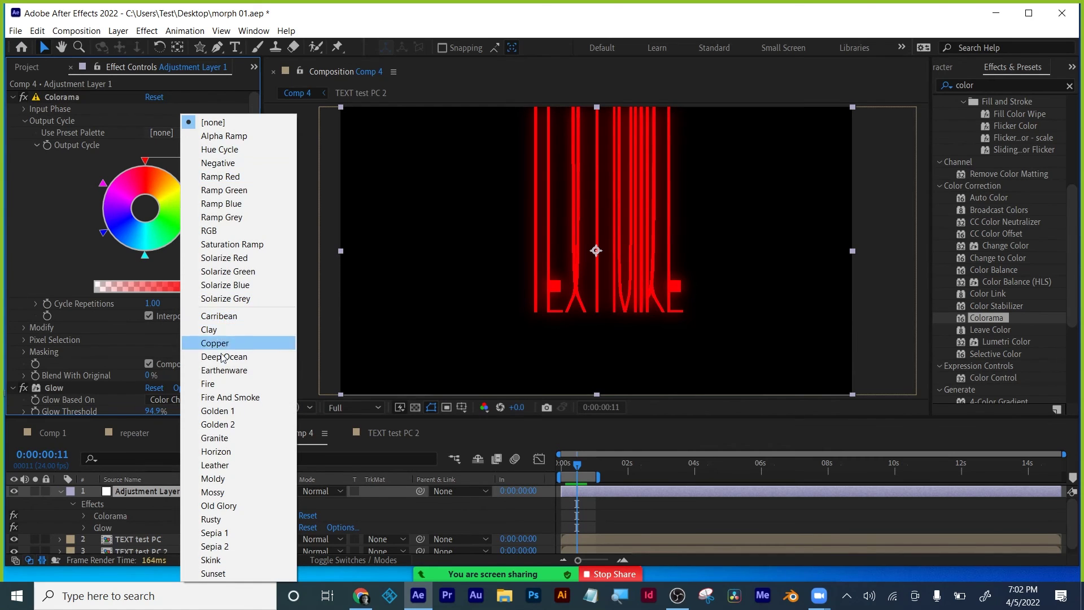
click(231, 362)
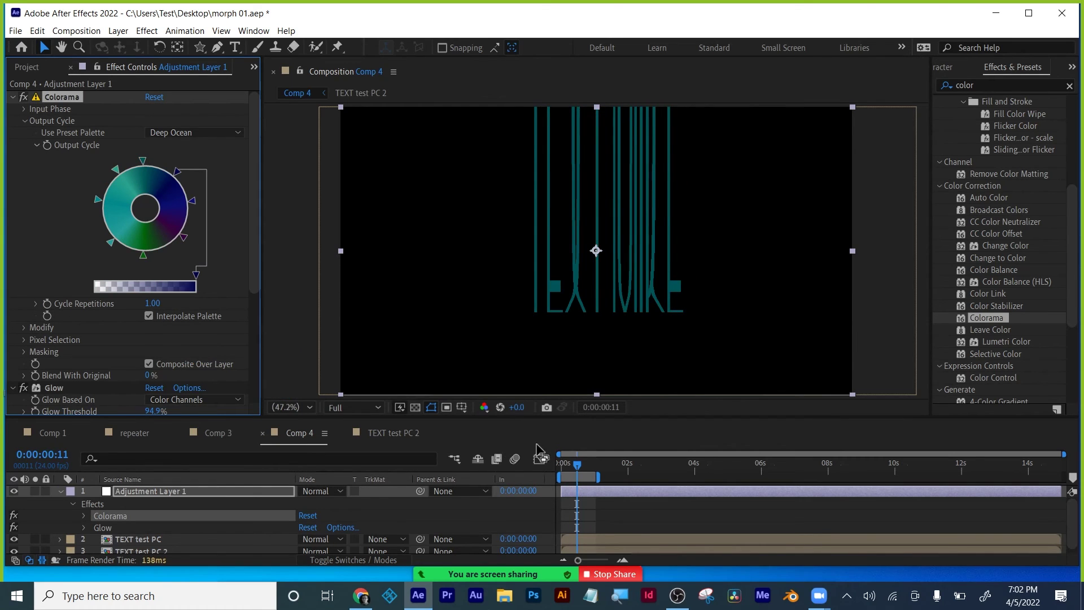
Step: Keyframe Colorama's Cycle Repetitions from 1.00 at the first frame to 3.00 at 0:00:01:00, and extend the work area slightly past it
mouse_move(576, 464)
mouse_down()
mouse_move(562, 462)
mouse_move(597, 461)
mouse_up()
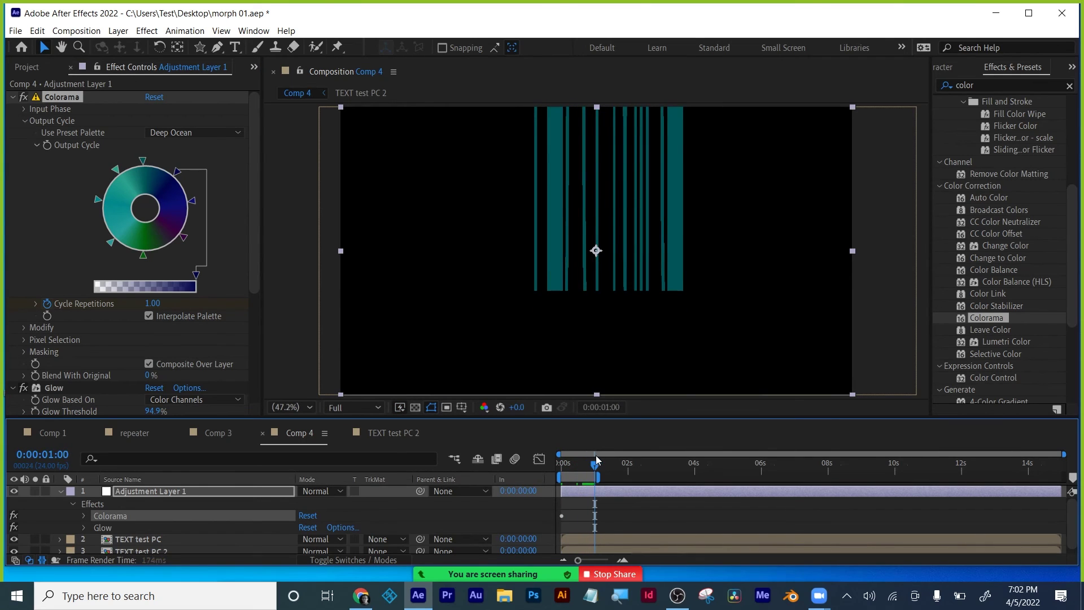
drag(152, 305, 161, 305)
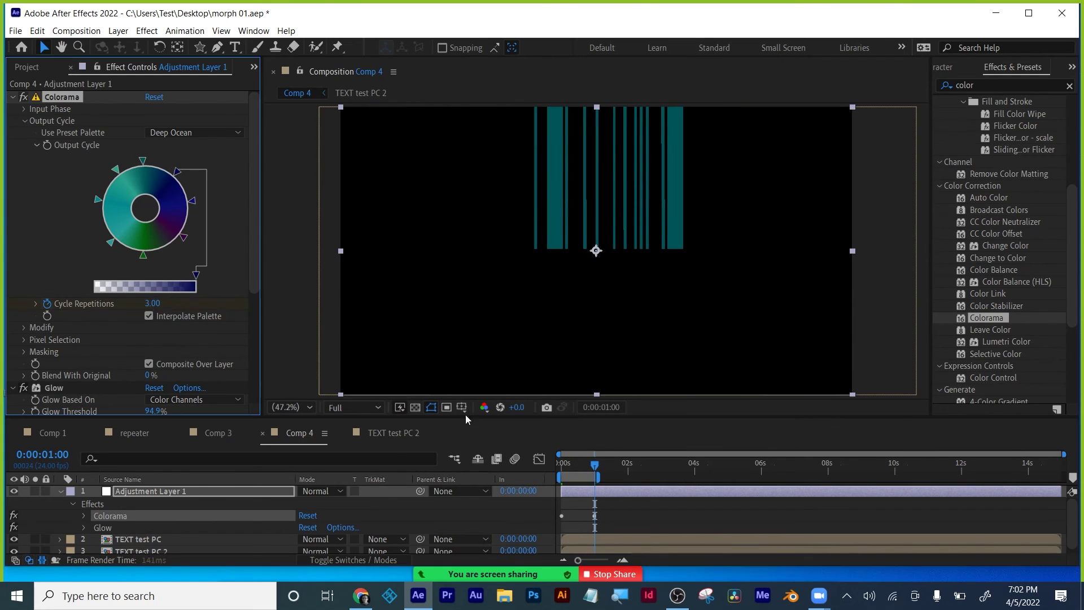
drag(578, 465, 603, 459)
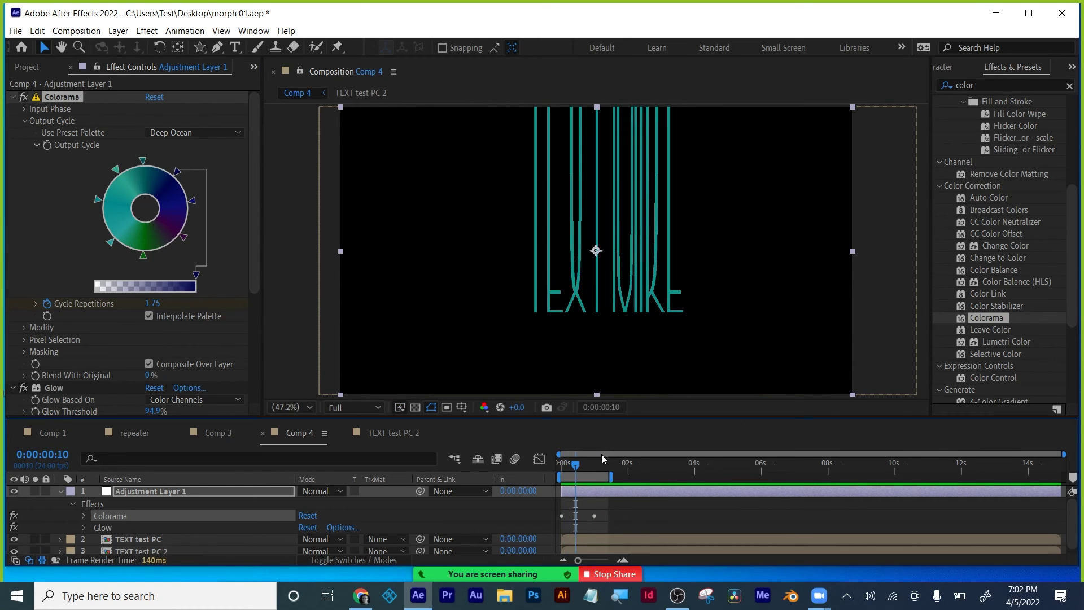
Step: Clear the effects search, browse the Distort effects, and apply Displacement Map to the adjustment layer
scroll(1011, 302, up, 6)
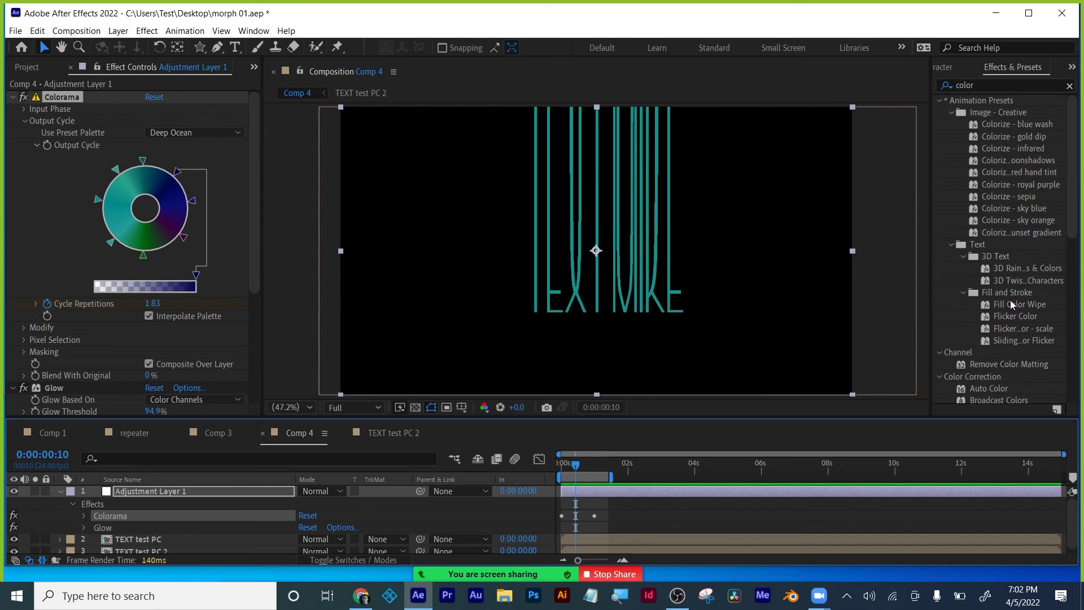
click(986, 86)
key(BackSpace)
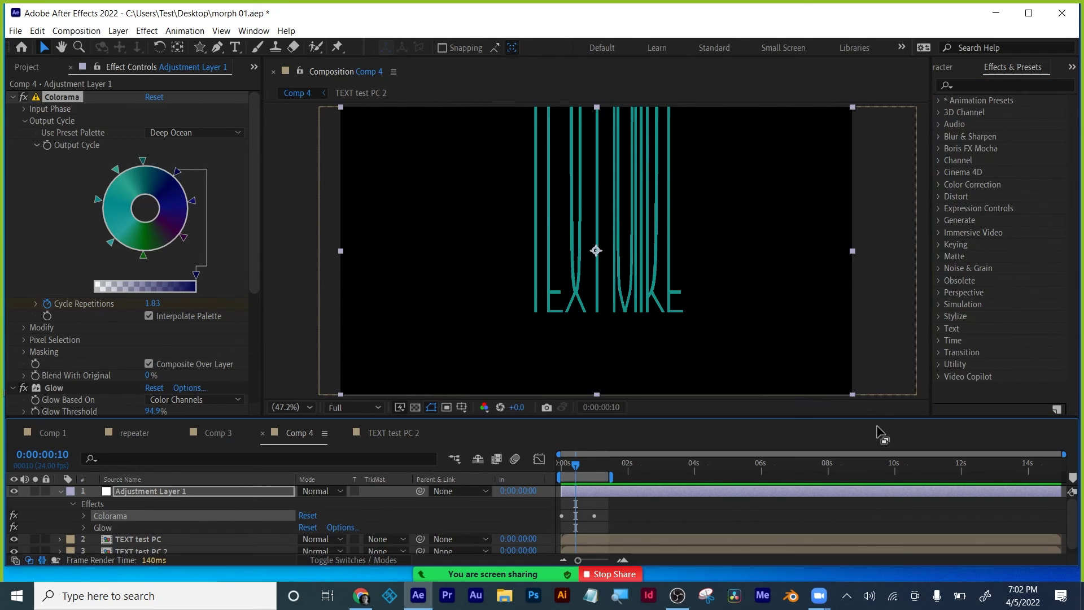
click(946, 197)
scroll(1018, 219, down, 5)
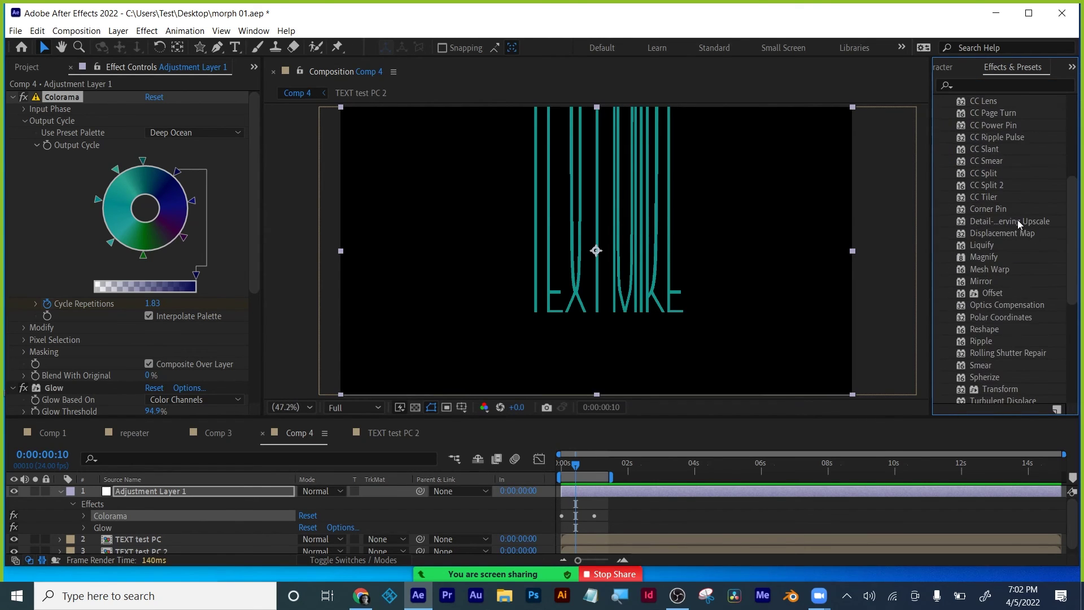
drag(999, 201, 654, 488)
Step: Collapse the Colorama and Glow settings so the Displacement Map parameters are fully accessible
scroll(22, 204, up, 8)
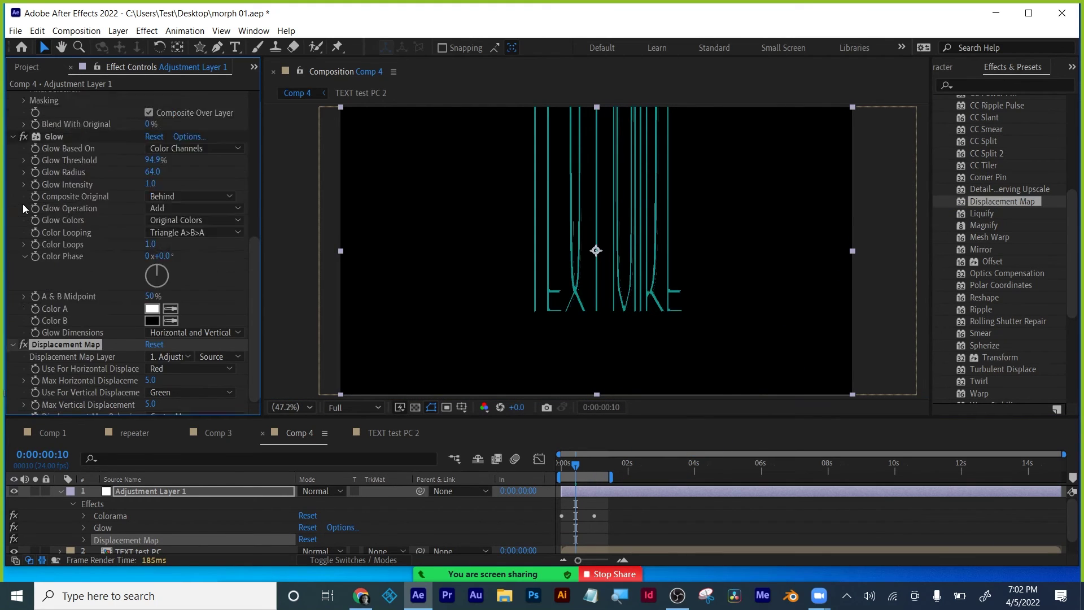
click(12, 97)
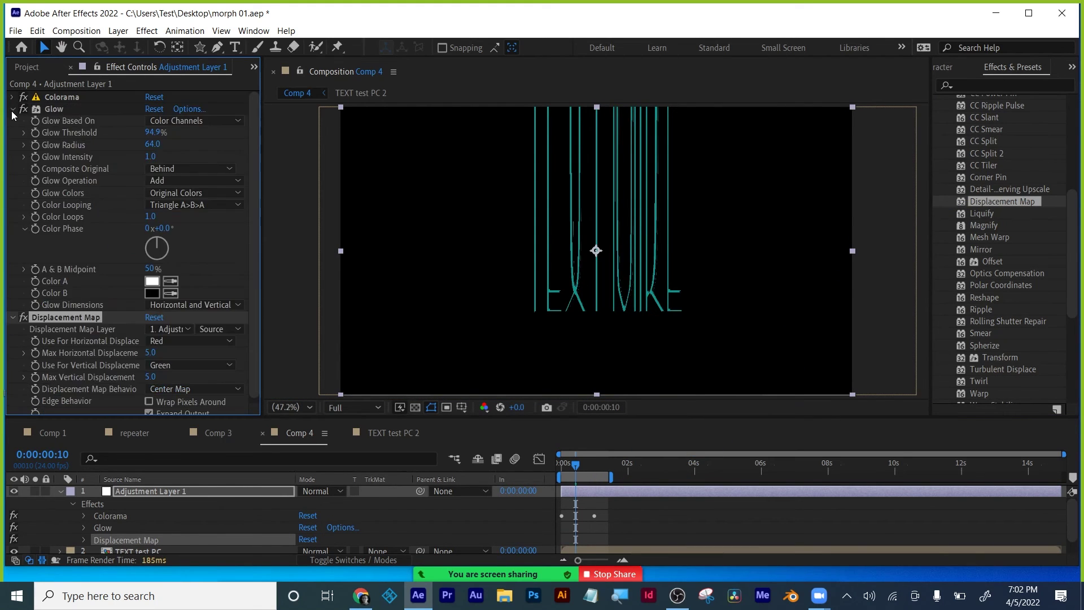
click(12, 109)
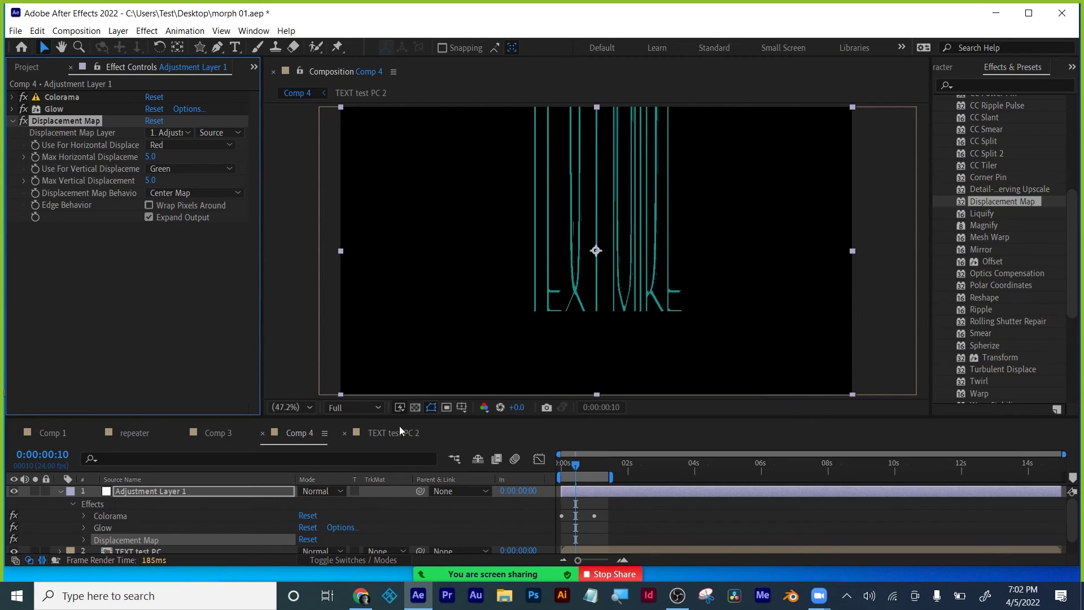
Step: Create a new 1920 × 1080, 24 fps, 15-second composition named "map"
drag(193, 416, 194, 336)
click(31, 68)
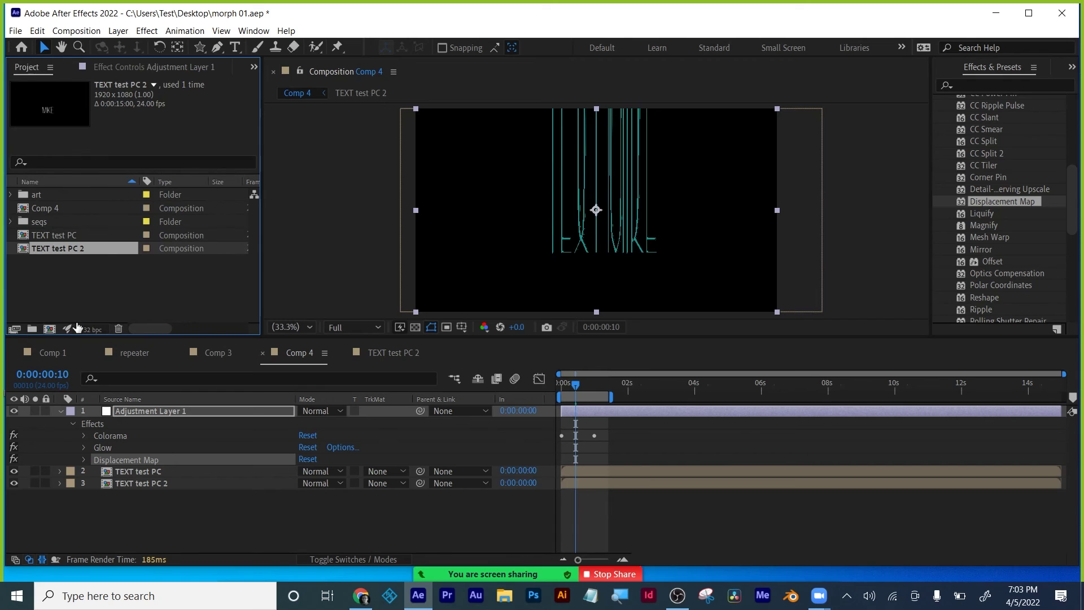
click(50, 328)
text(map)
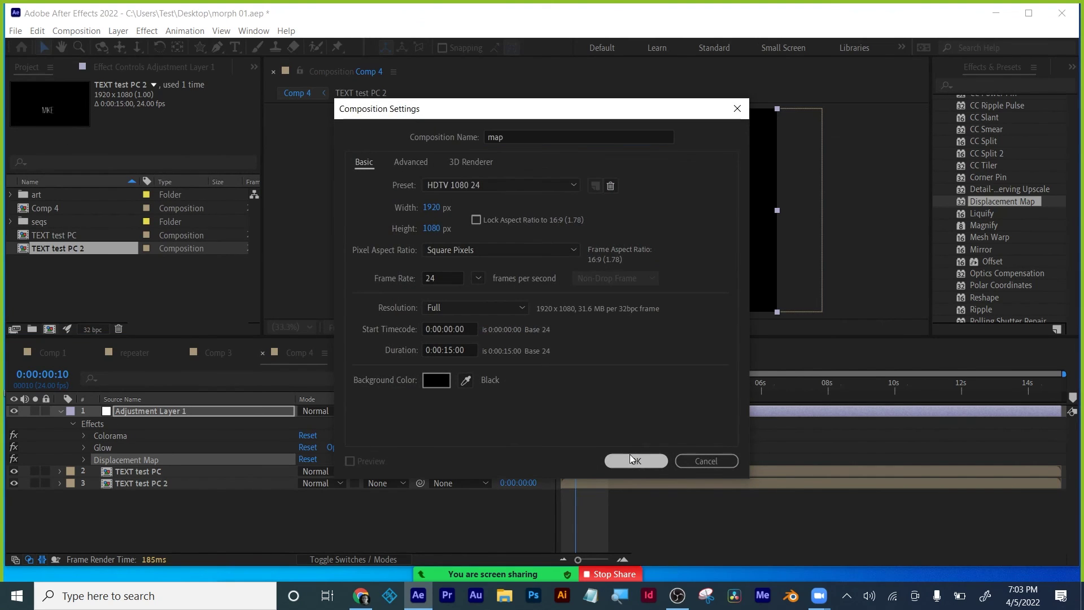
click(630, 454)
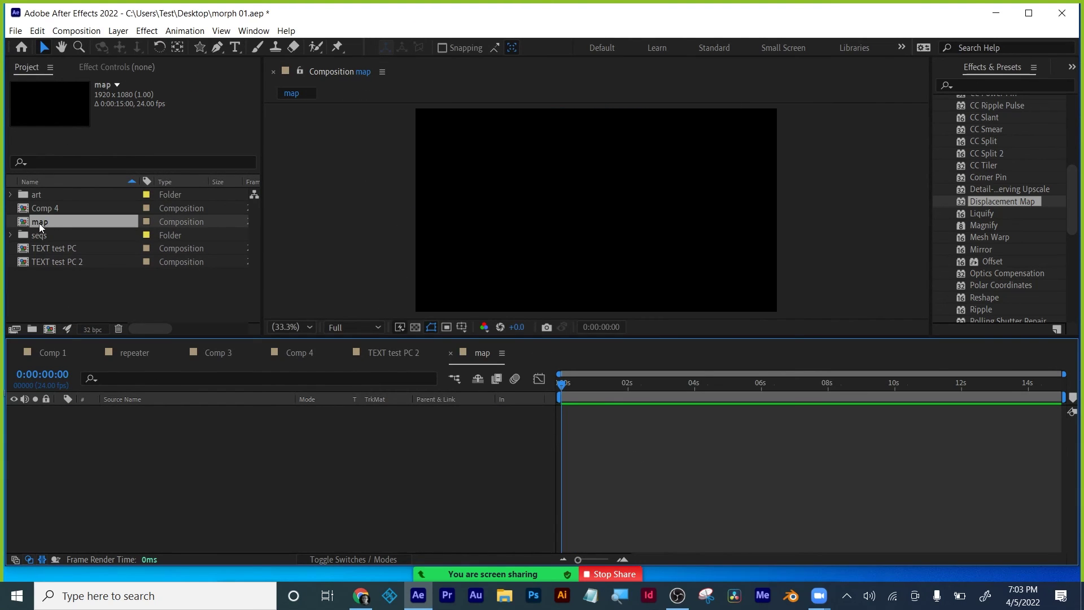
Step: Add a full-size red solid named "fractal" to the map composition and apply Turbulent Noise to it
right_click(103, 438)
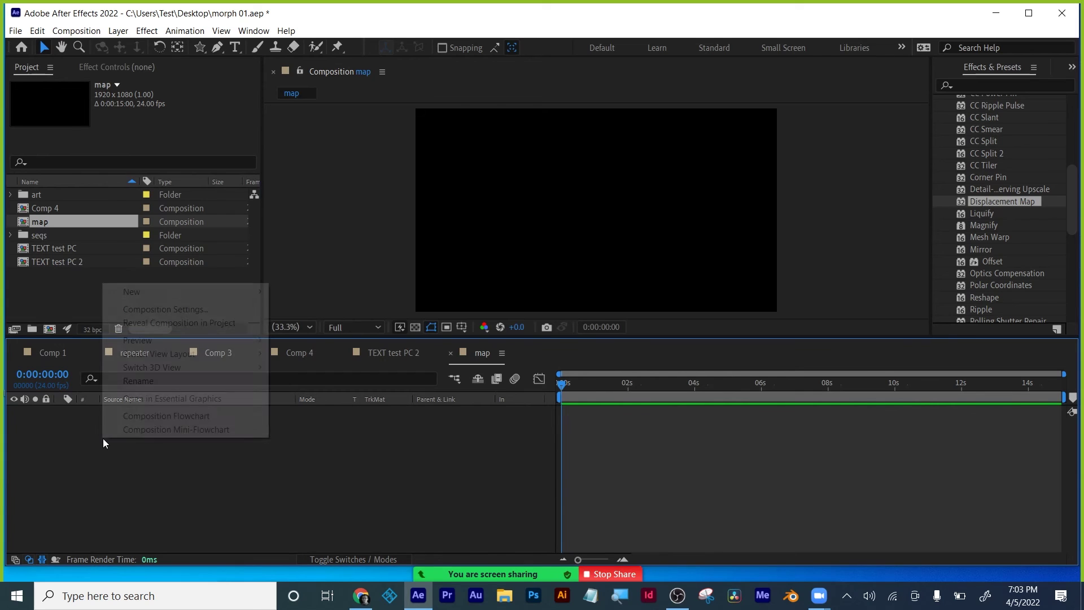
mouse_move(153, 292)
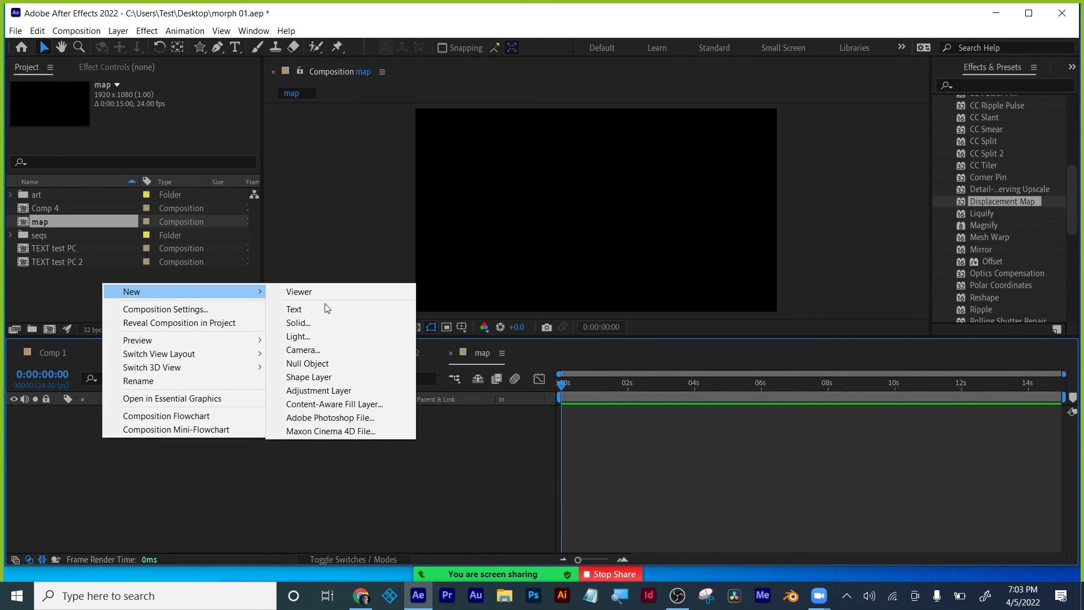
click(316, 318)
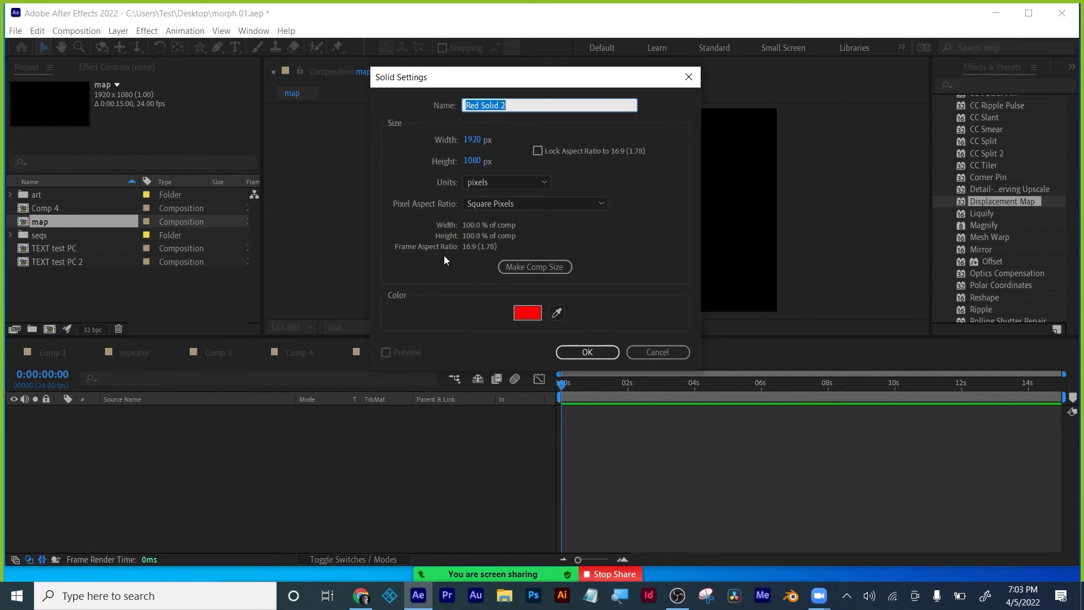
text(fract)
key(Return)
drag(999, 207, 754, 409)
drag(808, 364, 808, 464)
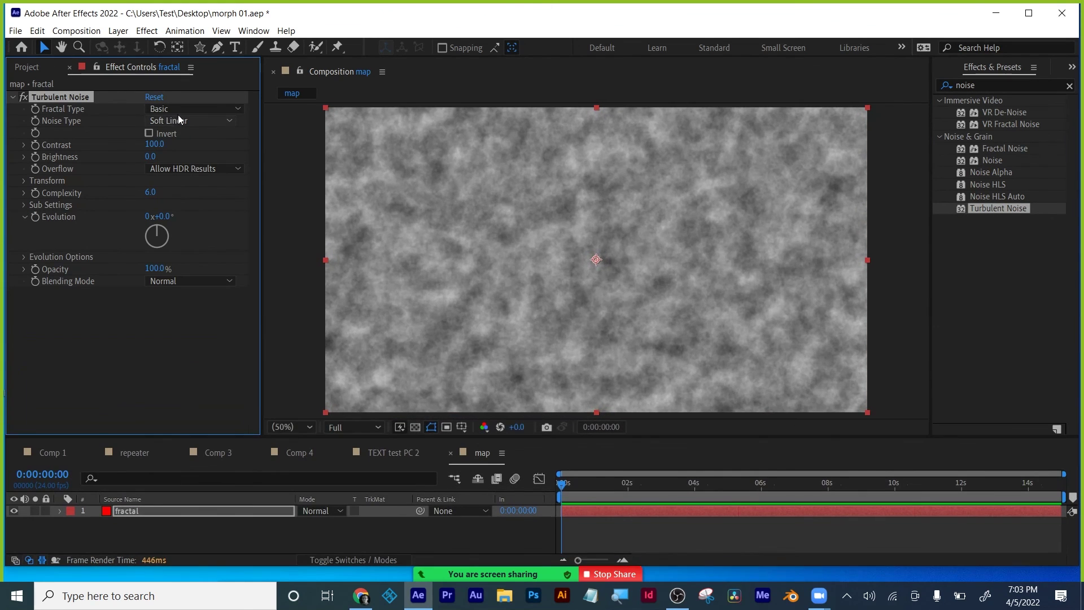
Step: Set Turbulent Noise's Fractal Type to Dynamic Progressive, Contrast to 348, Brightness to 16 and transform Scale to 208
click(192, 109)
click(180, 202)
mouse_move(155, 144)
mouse_down()
mouse_move(181, 144)
mouse_move(160, 157)
mouse_up()
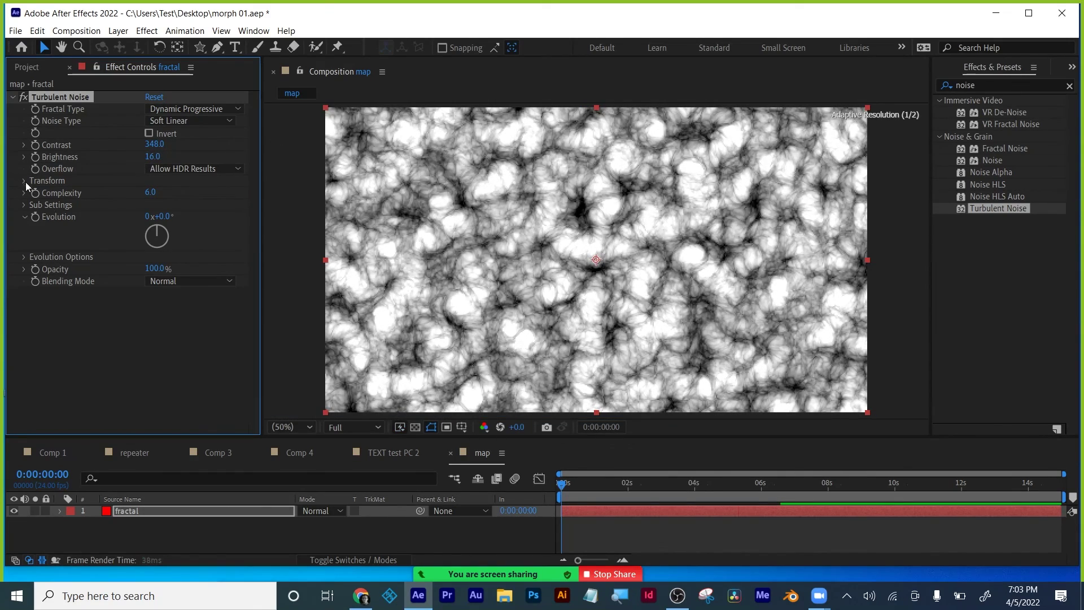
click(25, 180)
click(36, 216)
drag(168, 214, 233, 204)
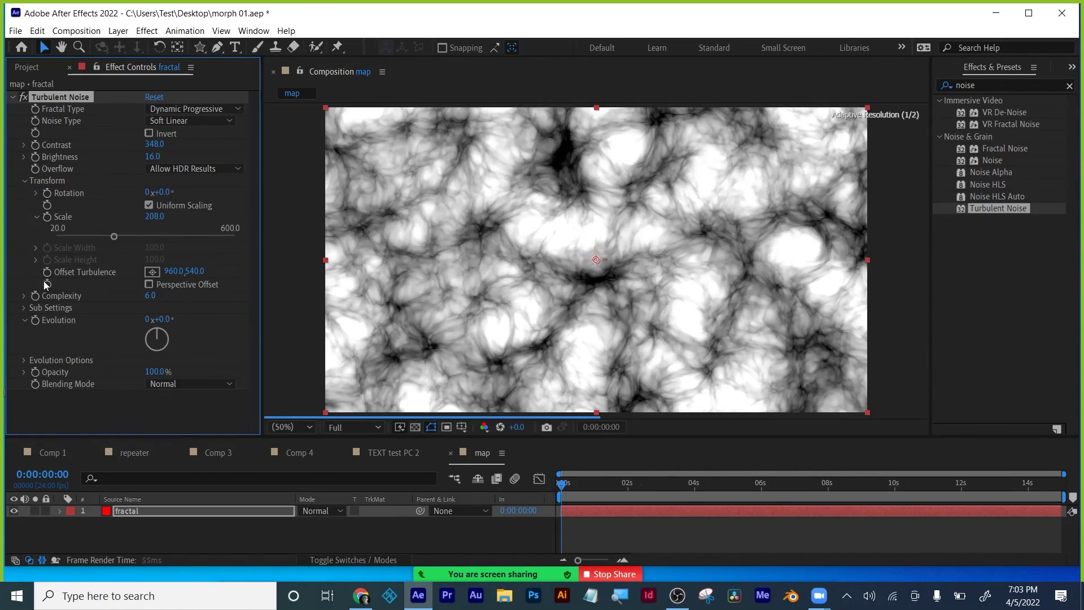
Step: Animate Turbulent Noise's Evolution with the expression time*120 and preview the moving noise
alt+click(35, 320)
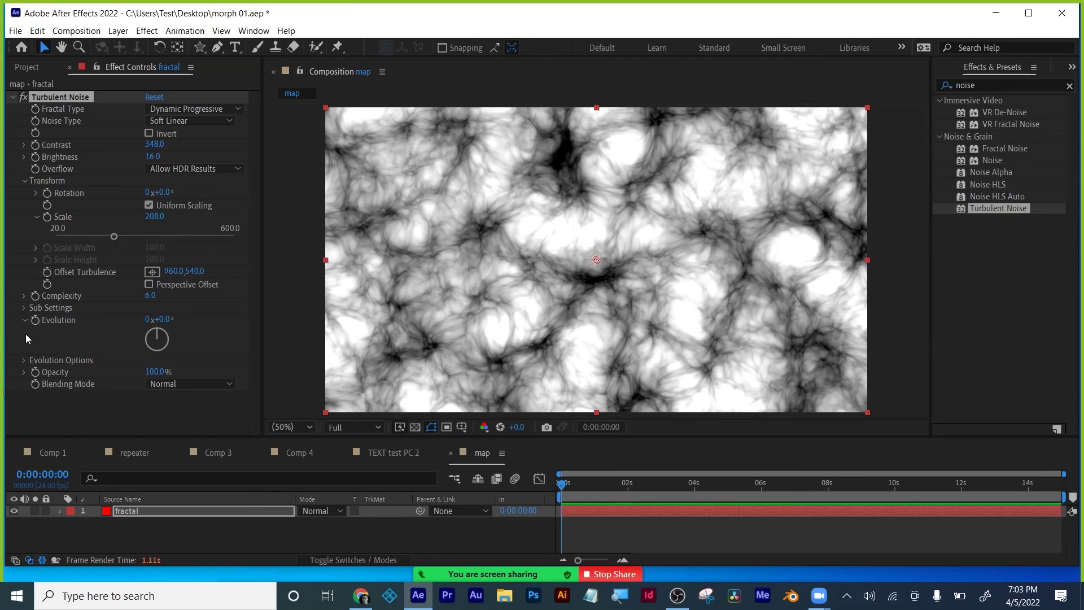
text(time*120)
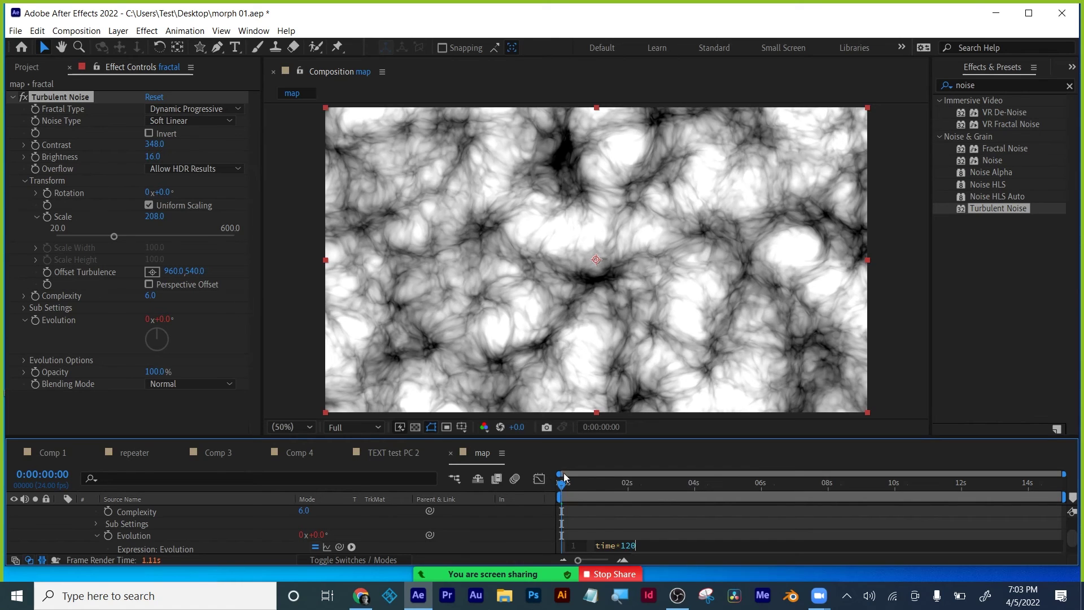
click(612, 520)
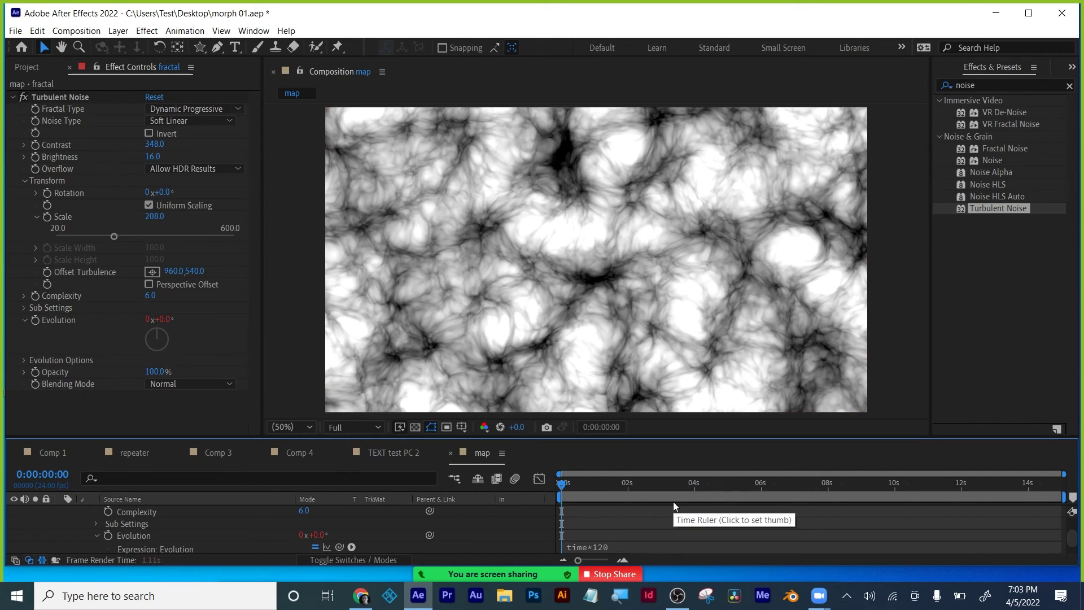
key(space)
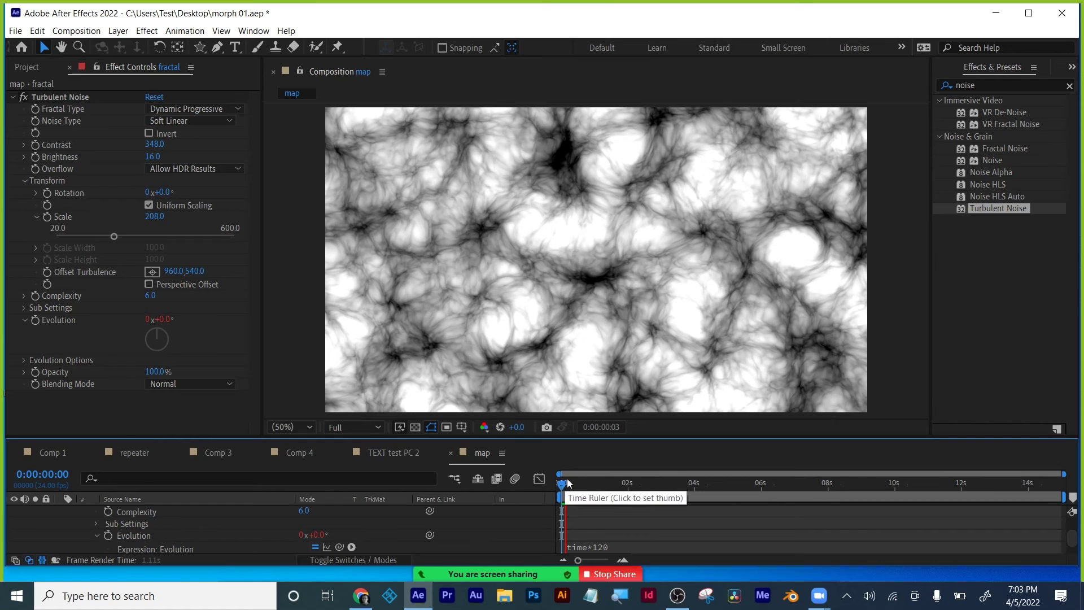
key(space)
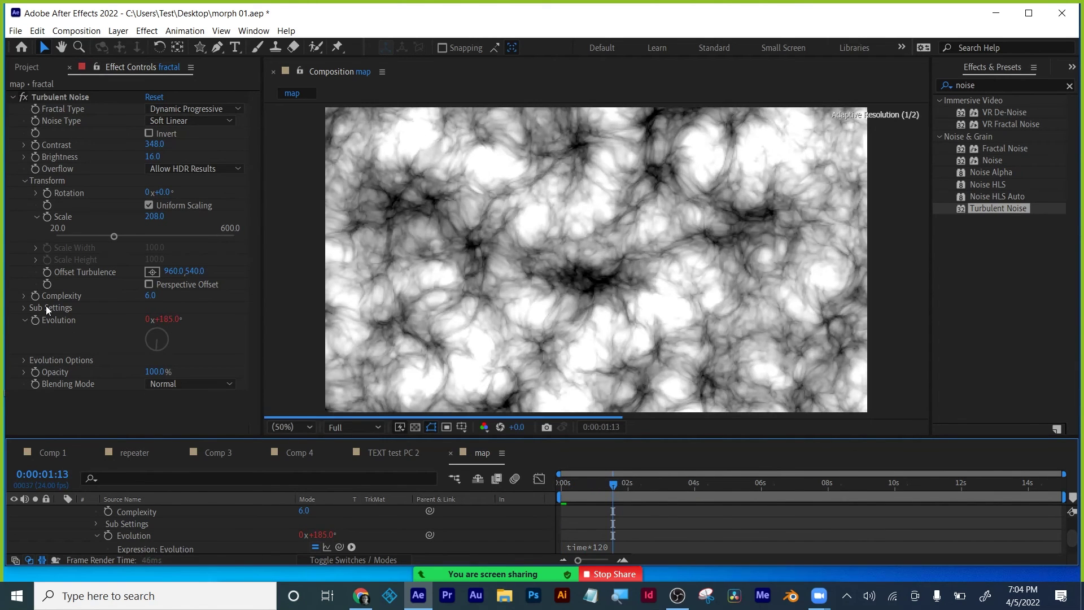
key(space)
Step: Refine Turbulent Noise with Complexity 12, Scale 355, Contrast 470 and Brightness -27, and return near the start of the timeline
click(153, 297)
text(1)
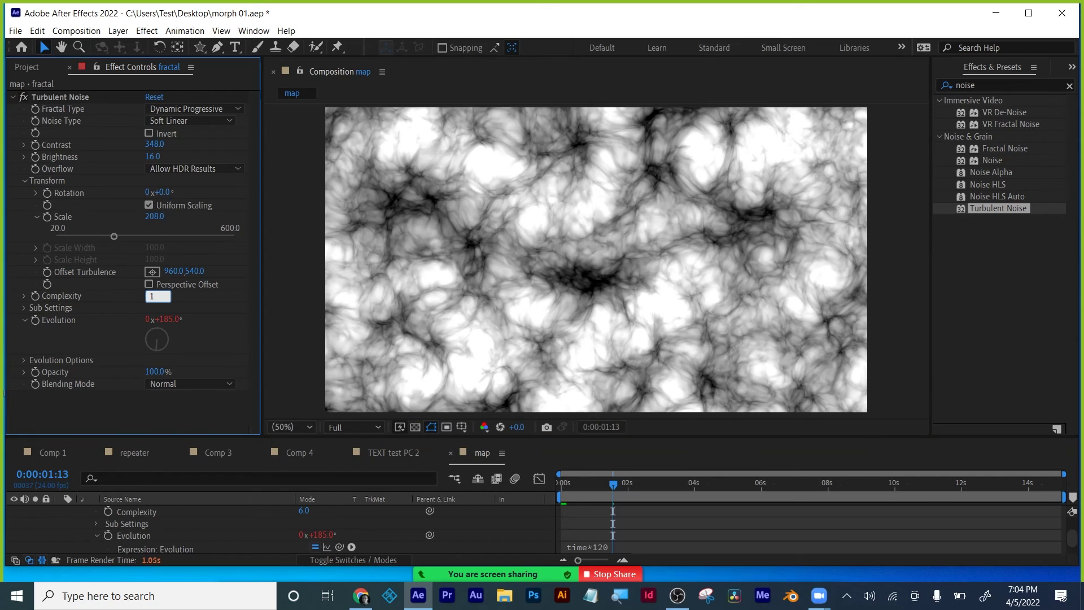
text(2)
key(Return)
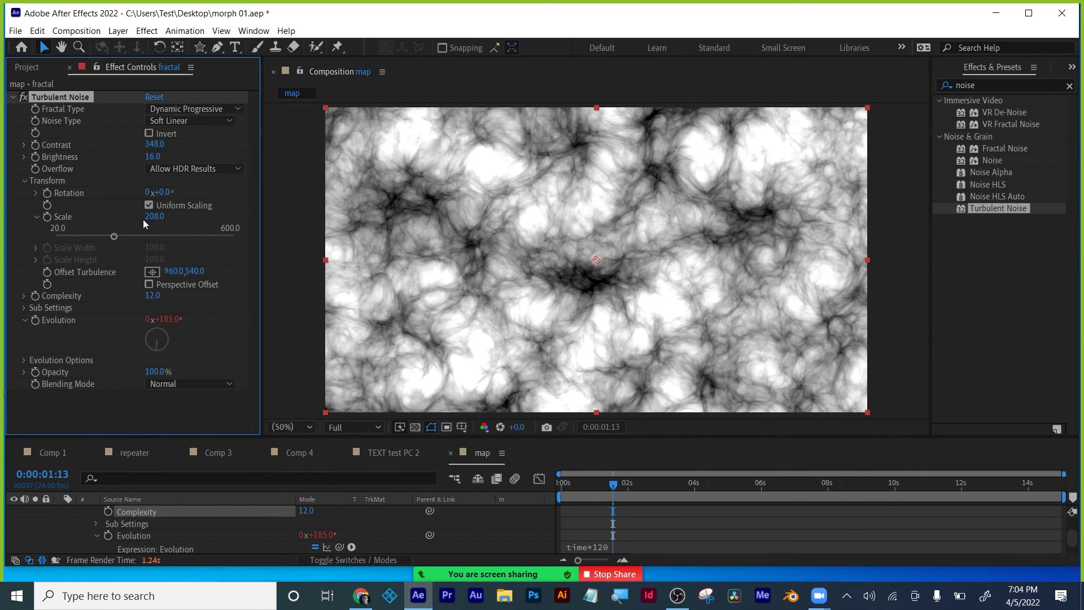
drag(143, 219, 215, 142)
key(Home)
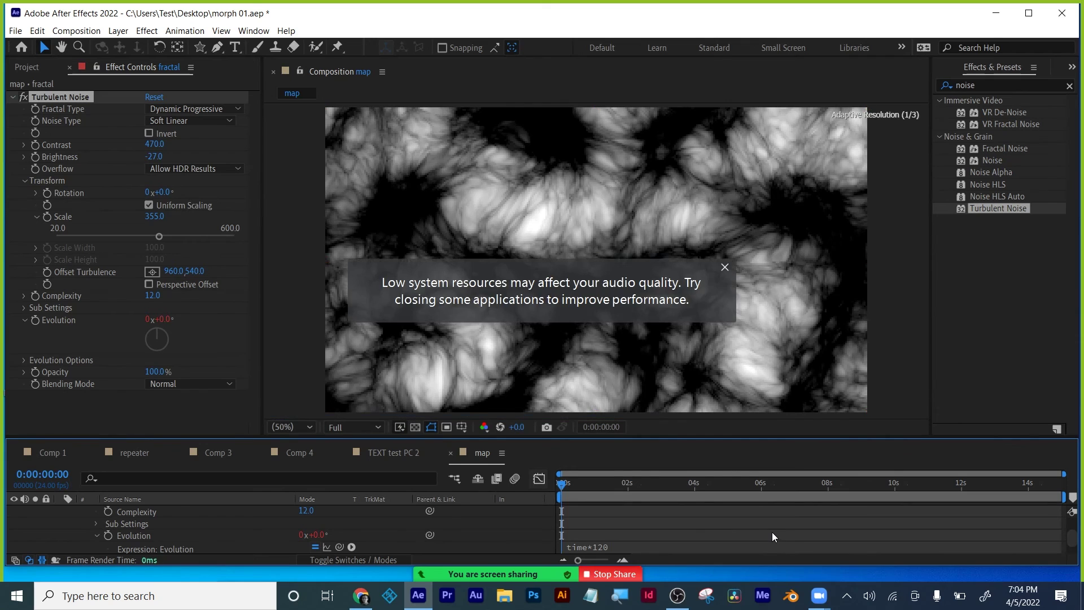
click(725, 267)
click(564, 485)
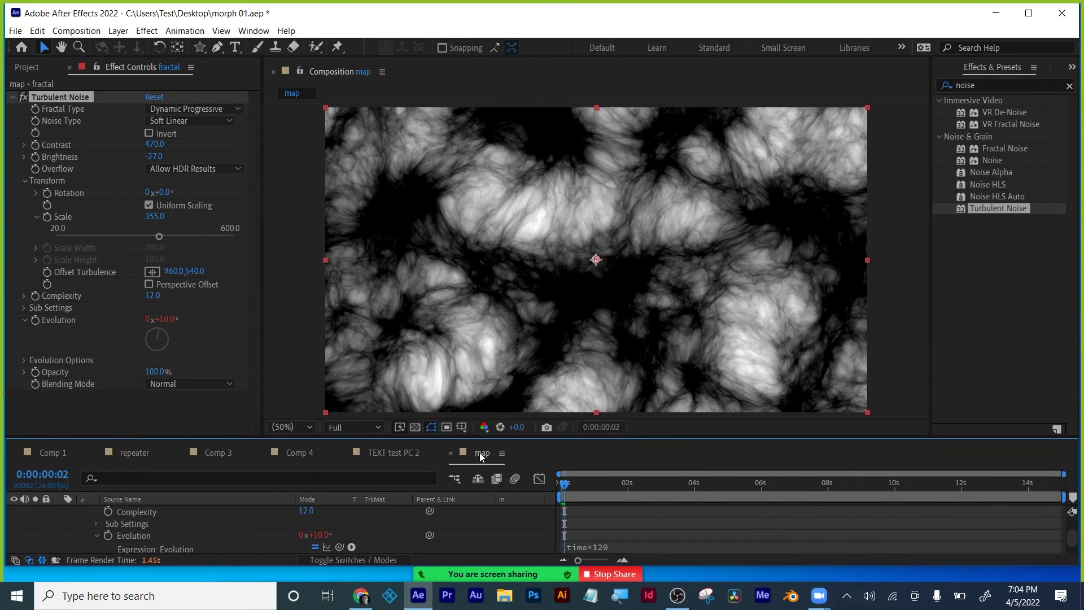
Step: Return to Comp 4, add the map composition as its lowest layer, and turn off that layer's visibility
click(402, 452)
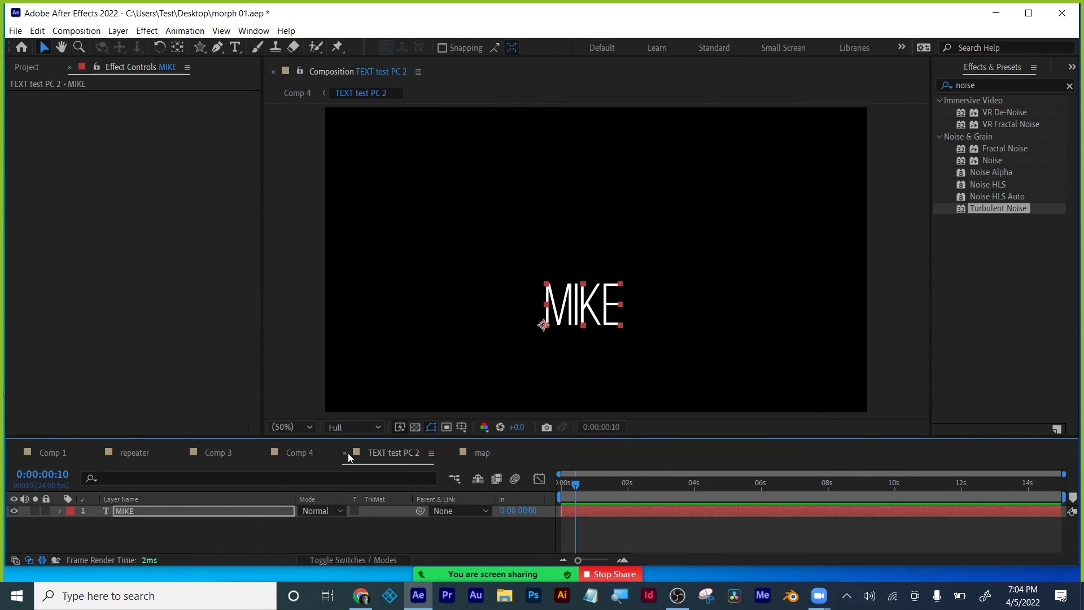
click(300, 453)
click(70, 510)
click(60, 512)
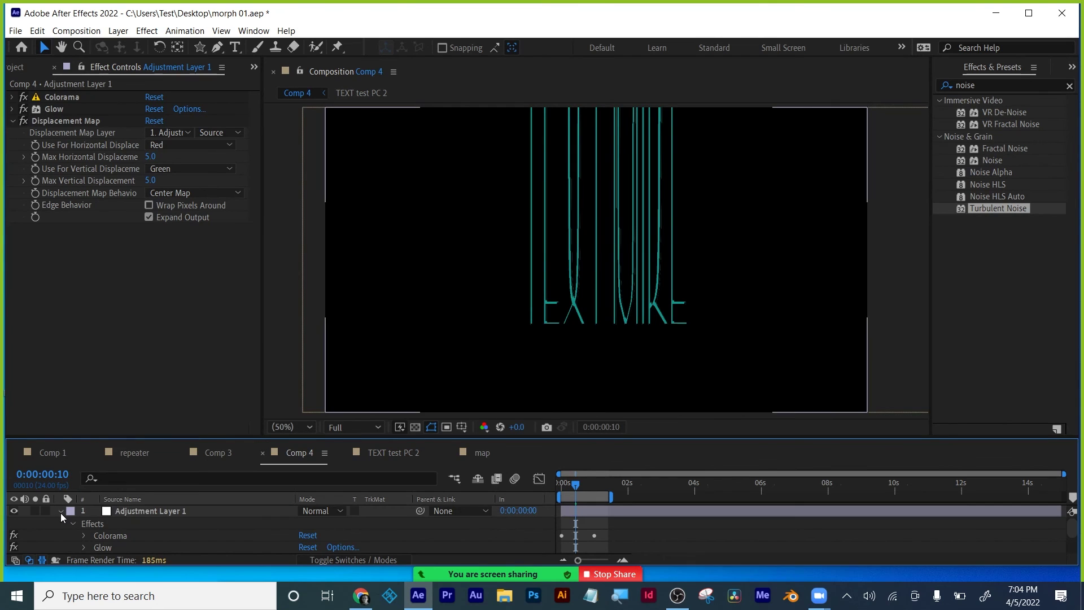
click(60, 511)
drag(170, 439, 175, 399)
click(32, 67)
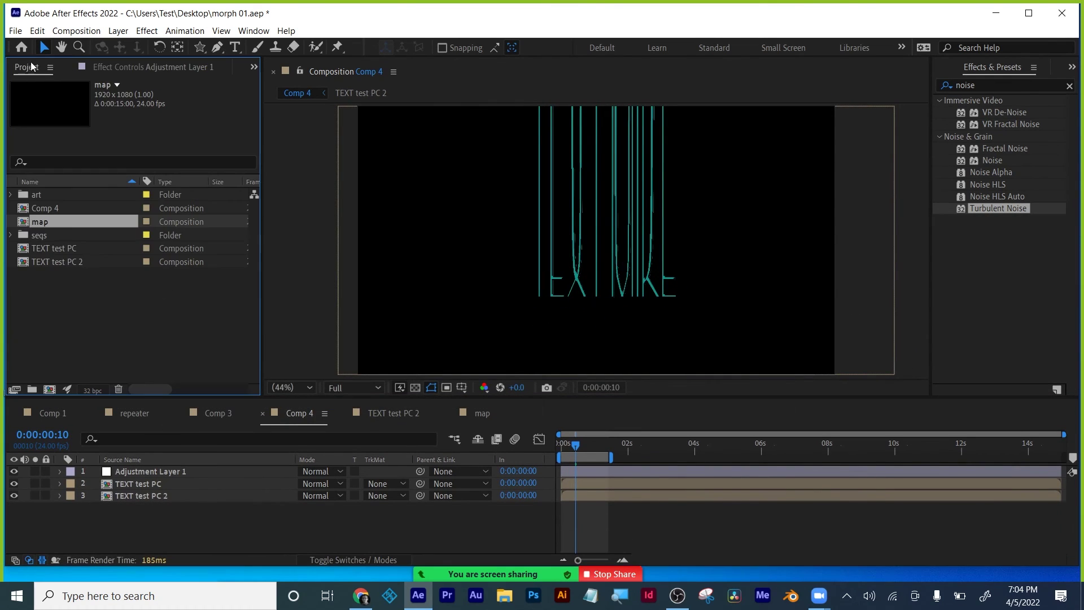
drag(43, 247, 22, 517)
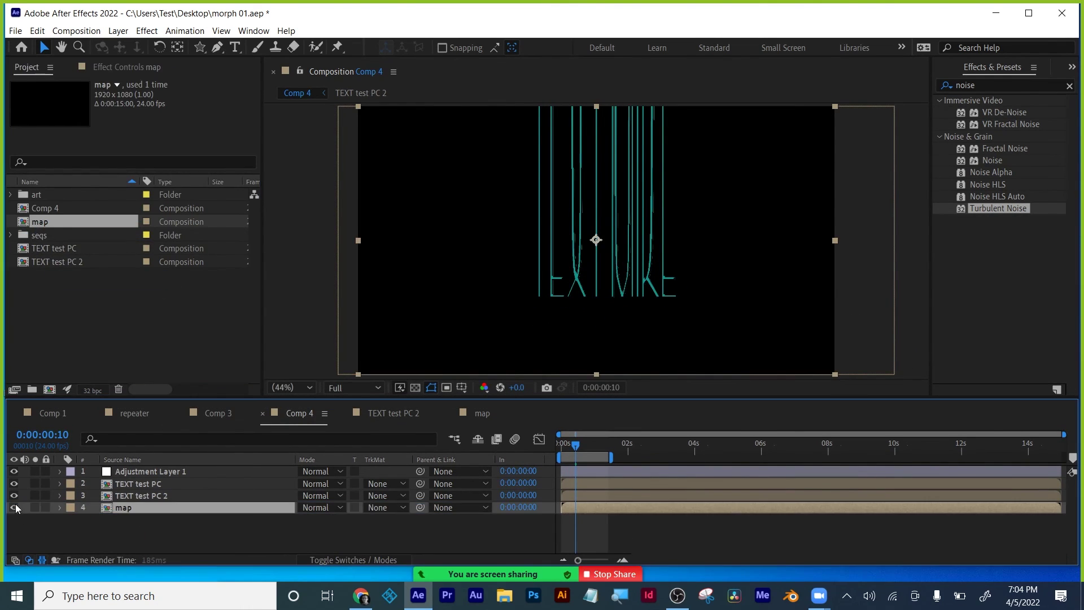
click(14, 507)
Step: Set the adjustment layer's Displacement Map Layer to map, Max Horizontal Displacement to 6 and Max Vertical Displacement to 11
click(138, 470)
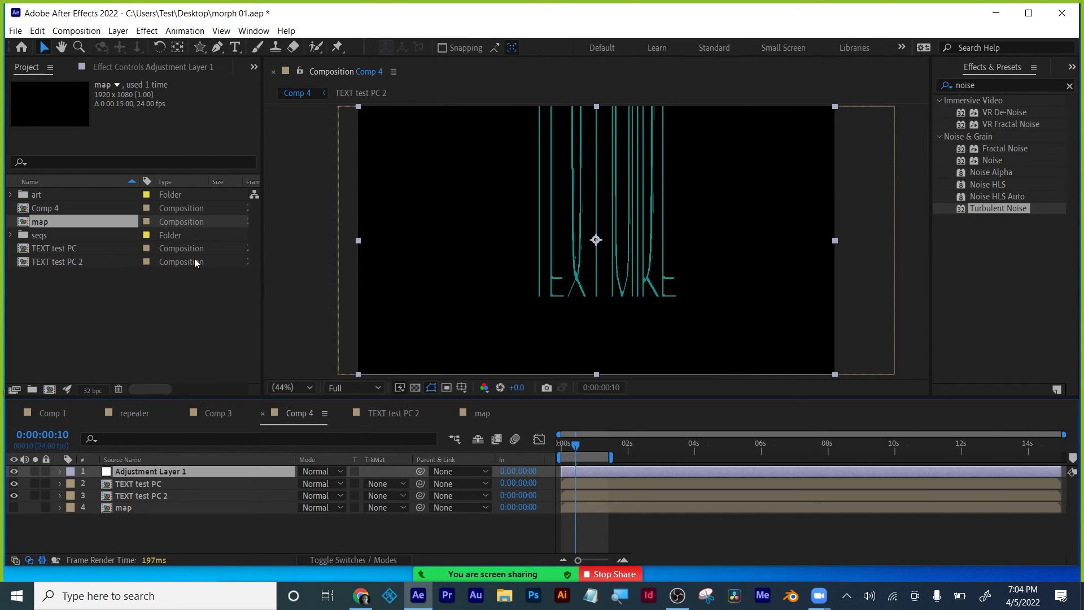
click(165, 66)
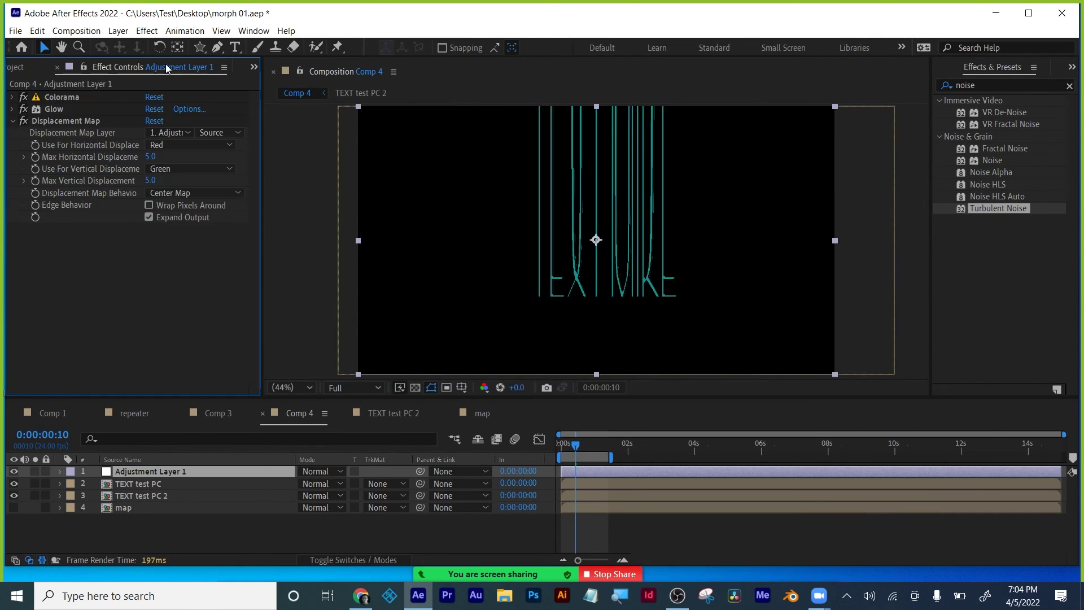
click(170, 132)
click(190, 204)
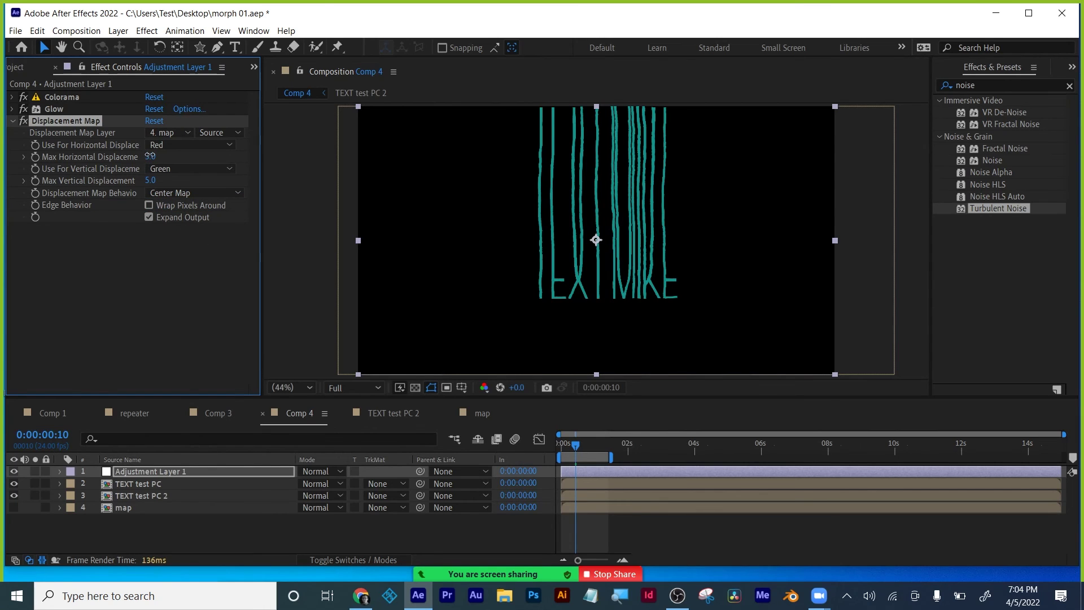
drag(152, 156, 152, 179)
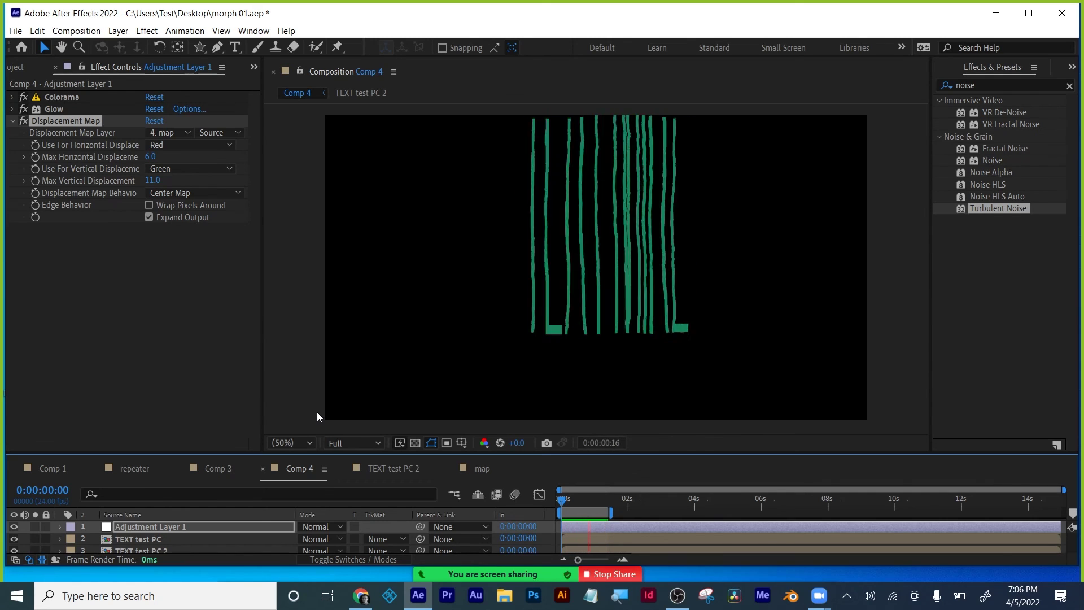
Step: Search the effects for "scale", and create a new 15-second composition, Comp 5, containing TEXT test PC
text(scale)
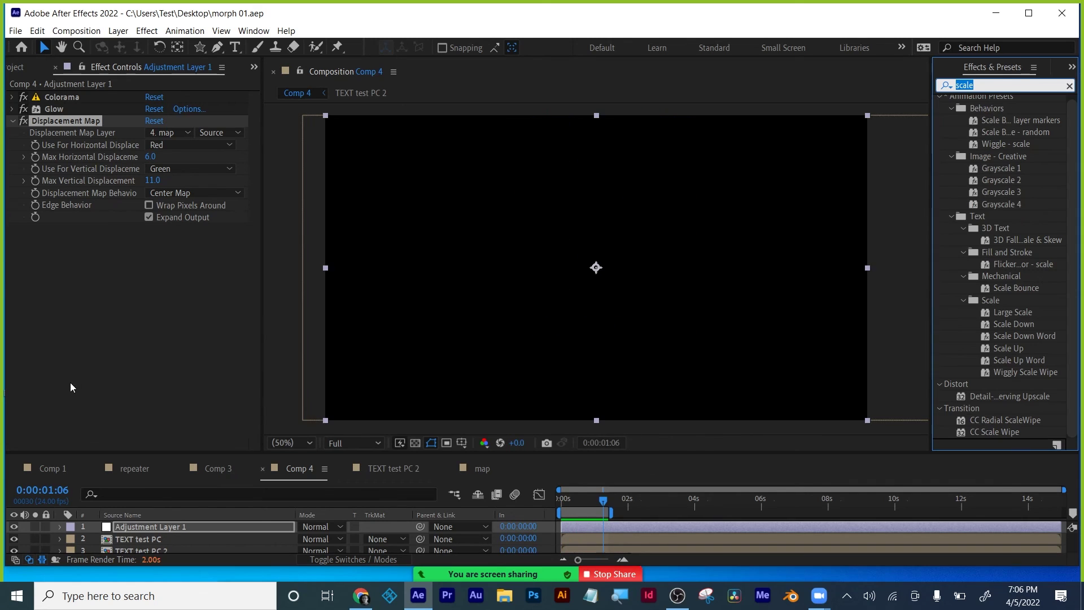
click(32, 62)
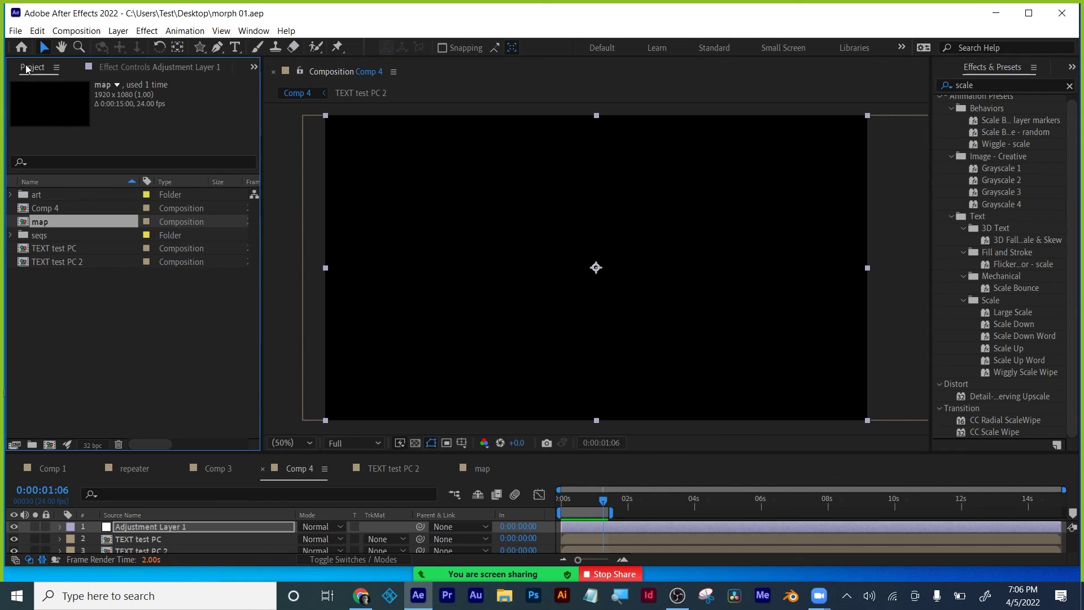
click(41, 249)
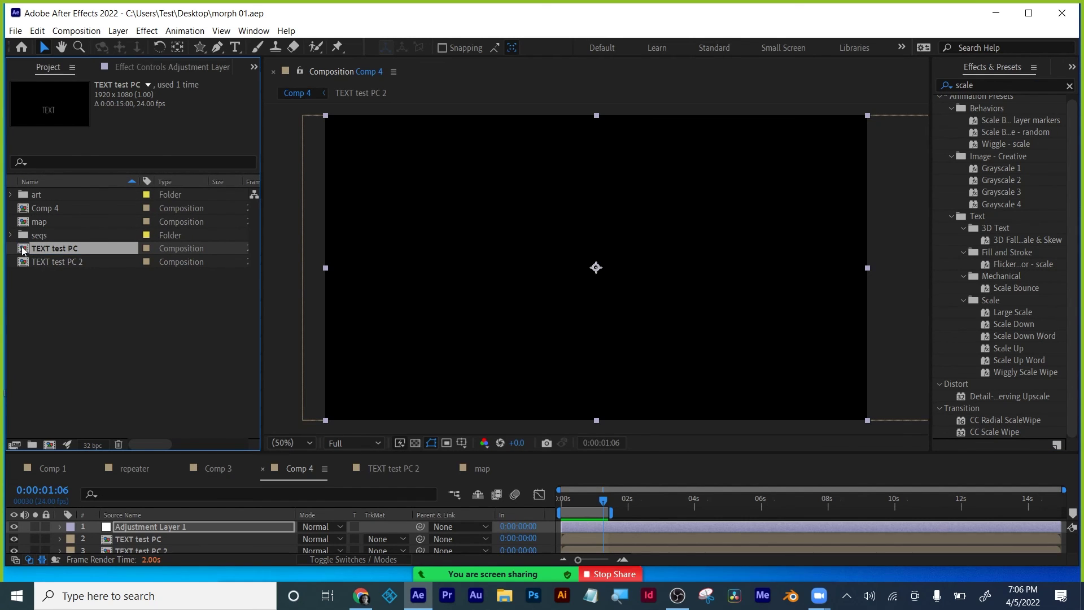
click(50, 444)
click(634, 459)
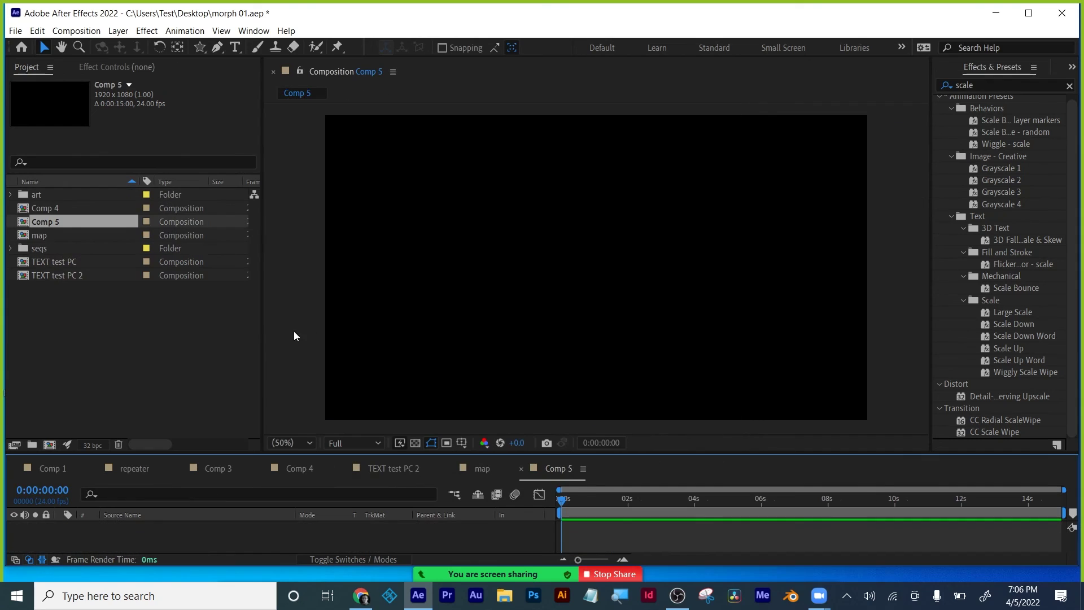
drag(59, 267, 151, 524)
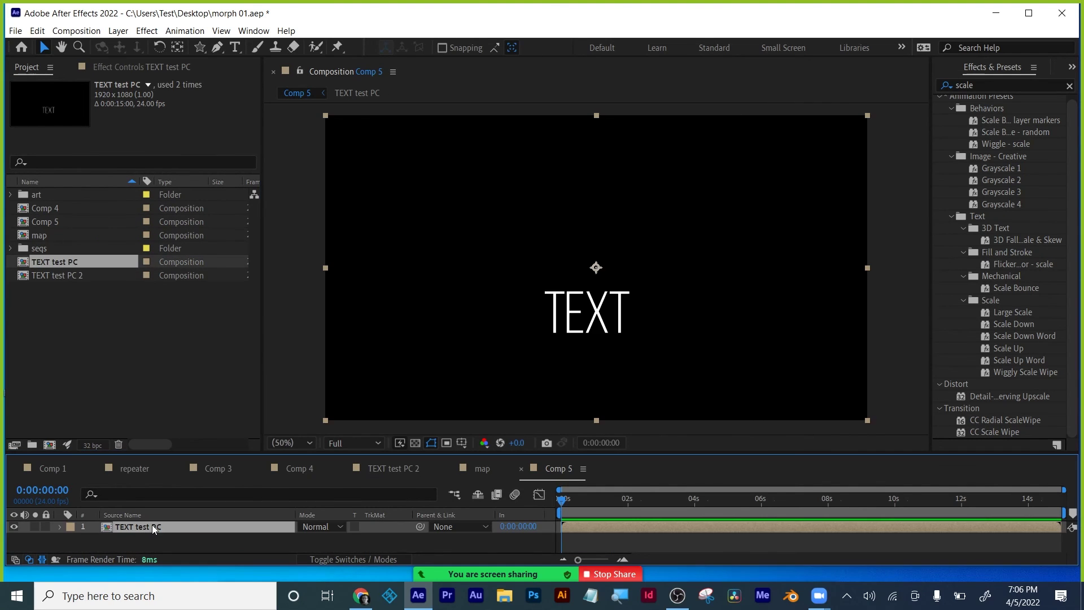
Step: Apply CC Radial ScaleWipe to the TEXT test PC layer and set its Completion to 29%
drag(999, 424, 875, 522)
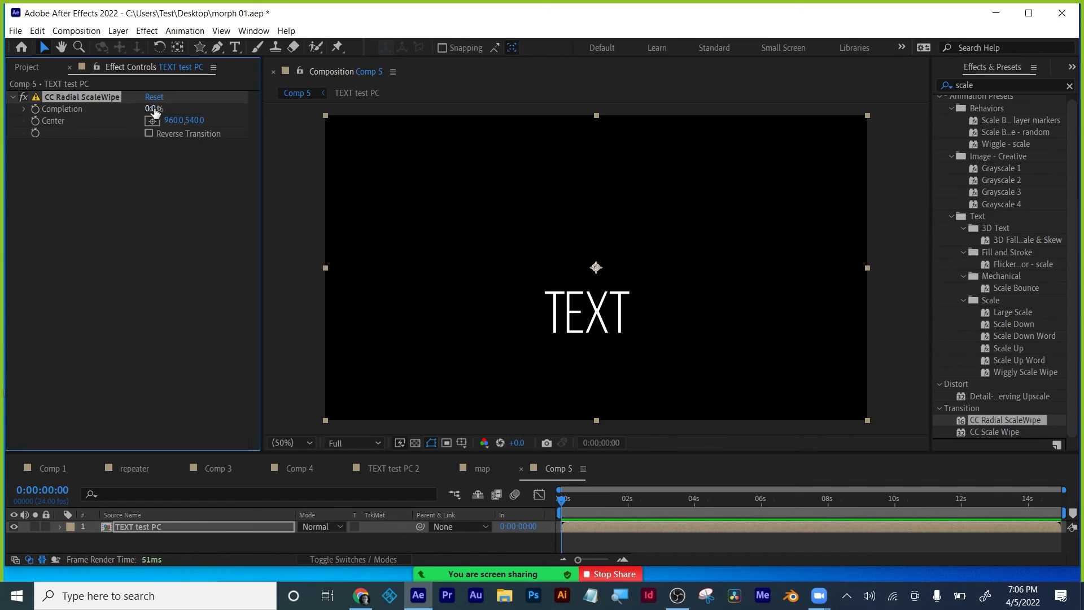
drag(155, 112, 118, 119)
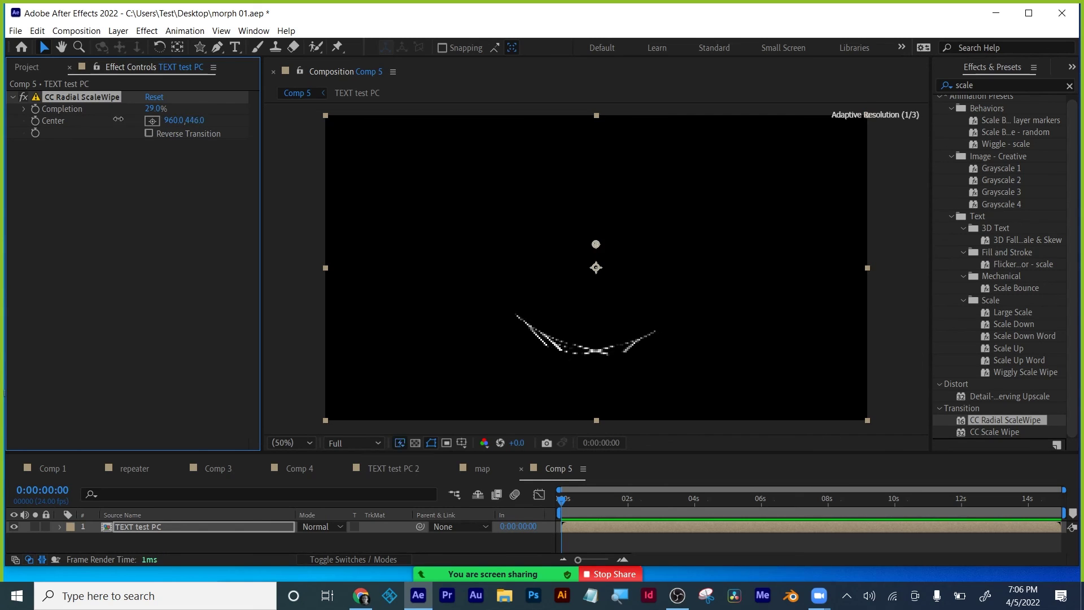
Step: Reposition the CC Radial ScaleWipe center above the text to about 892, 125 and enable Reverse Transition
drag(195, 120, 170, 120)
drag(598, 187, 586, 107)
drag(593, 200, 594, 264)
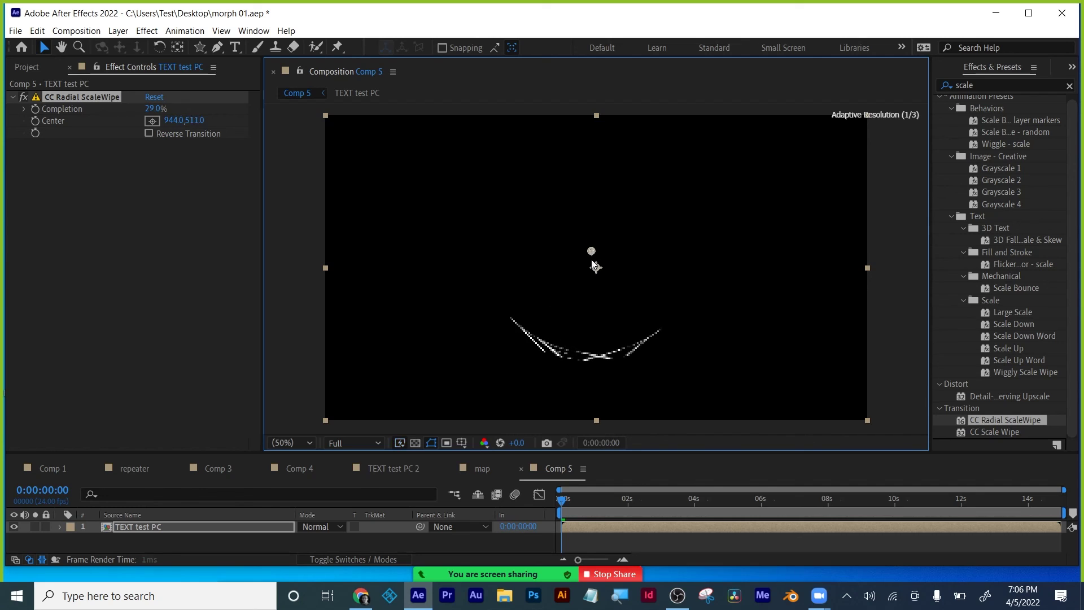
drag(586, 334, 588, 225)
click(172, 134)
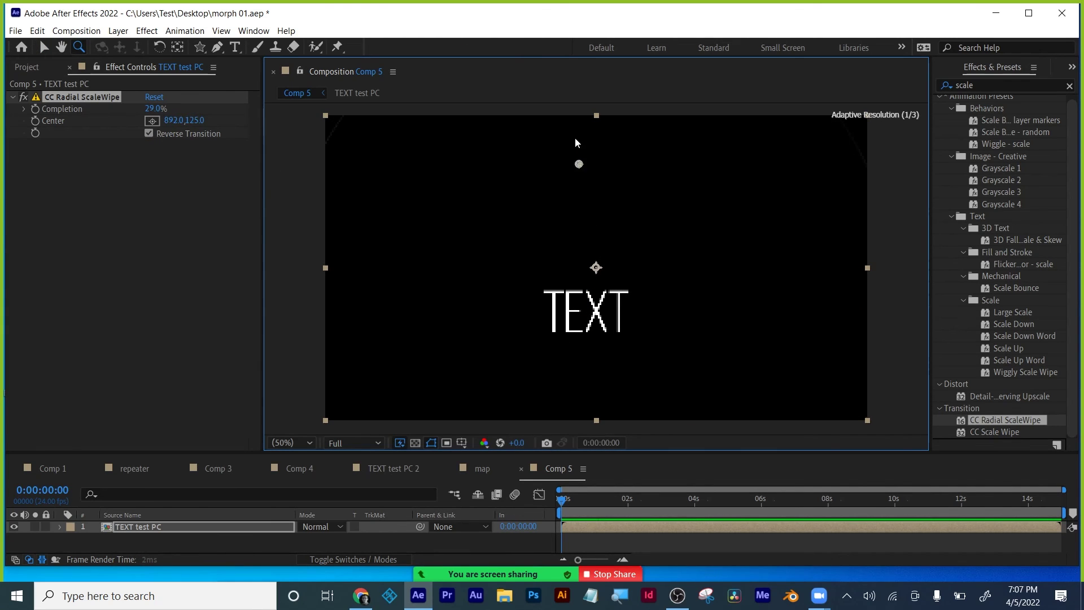
Step: Disable Reverse Transition on CC Radial ScaleWipe and reposition its center above the text to about 752, 61
drag(595, 309, 590, 373)
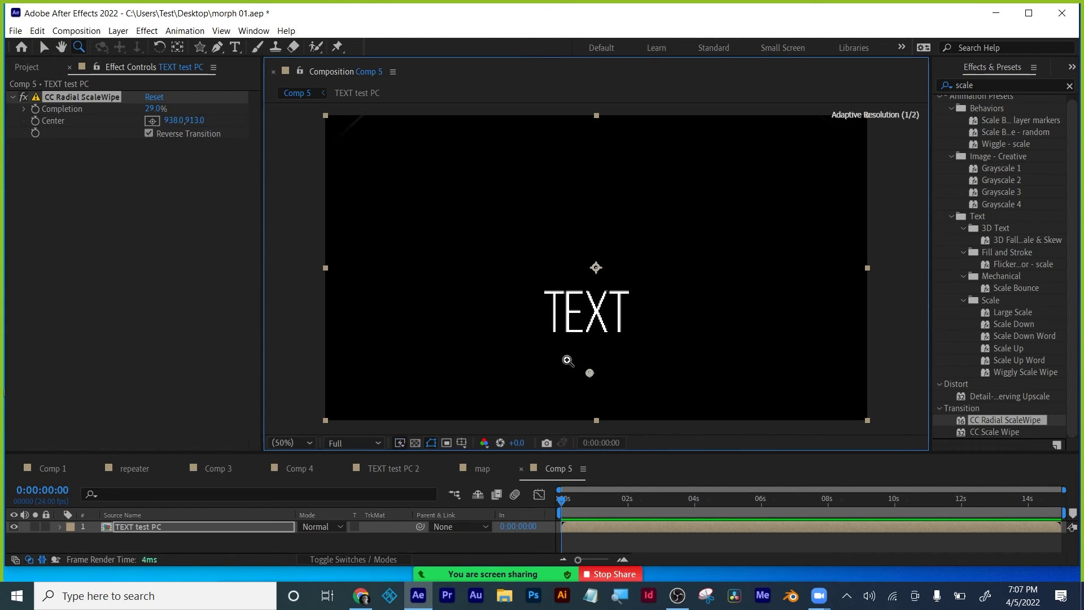
click(150, 134)
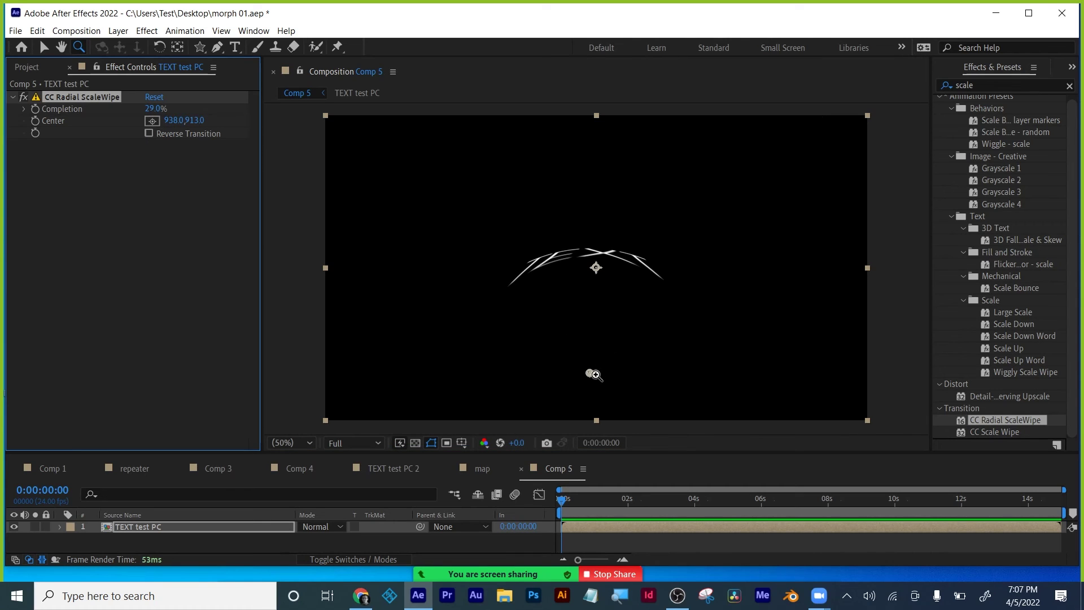
drag(590, 373, 537, 133)
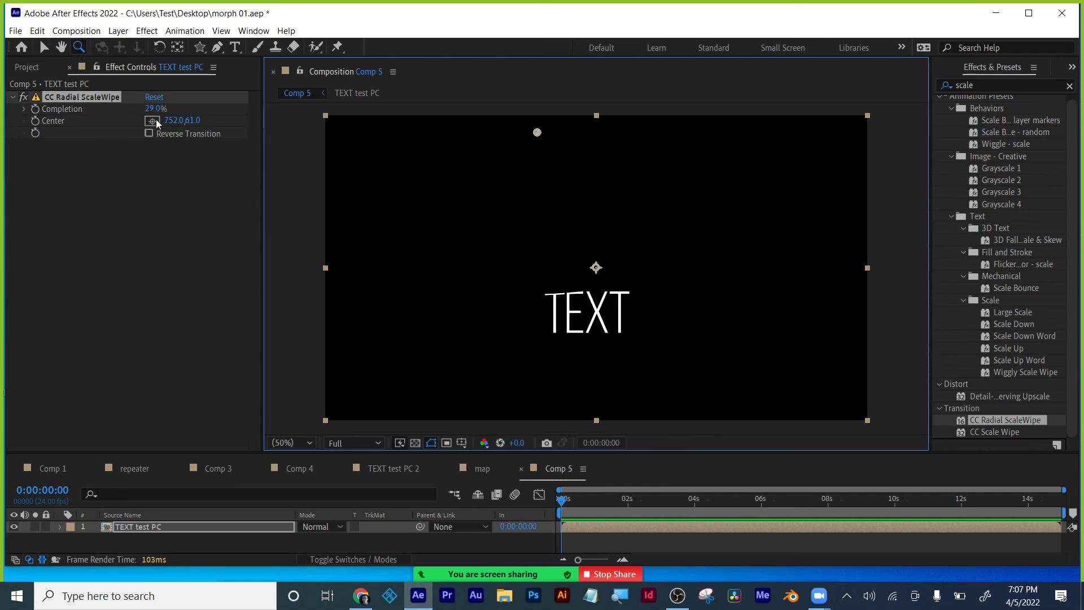
Step: Set the CC Radial ScaleWipe Completion to 13% and move its center to about 704, 255
drag(152, 111, 146, 112)
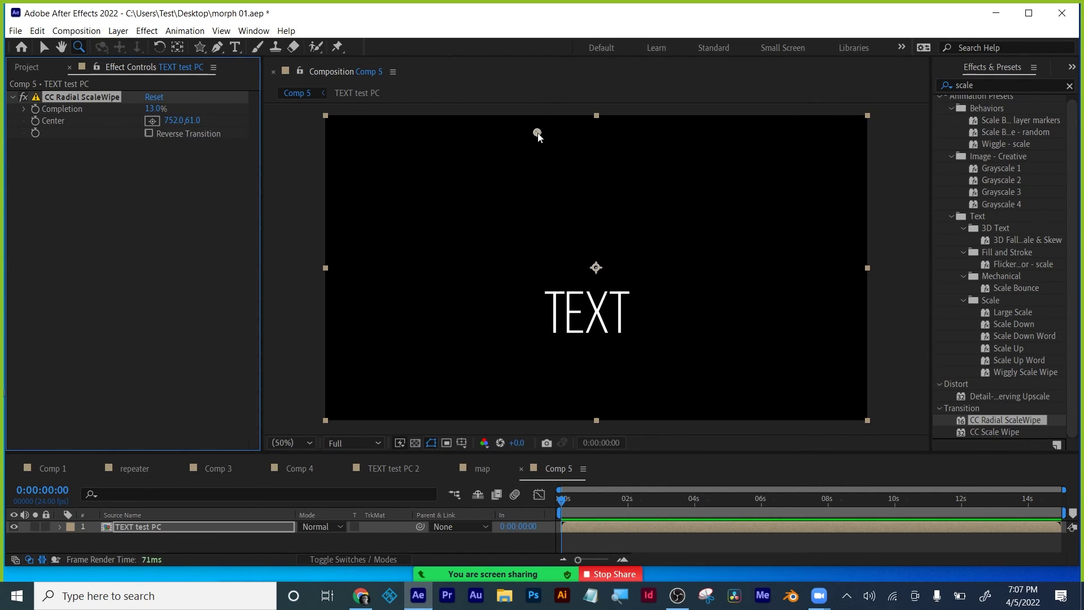
drag(538, 135, 523, 185)
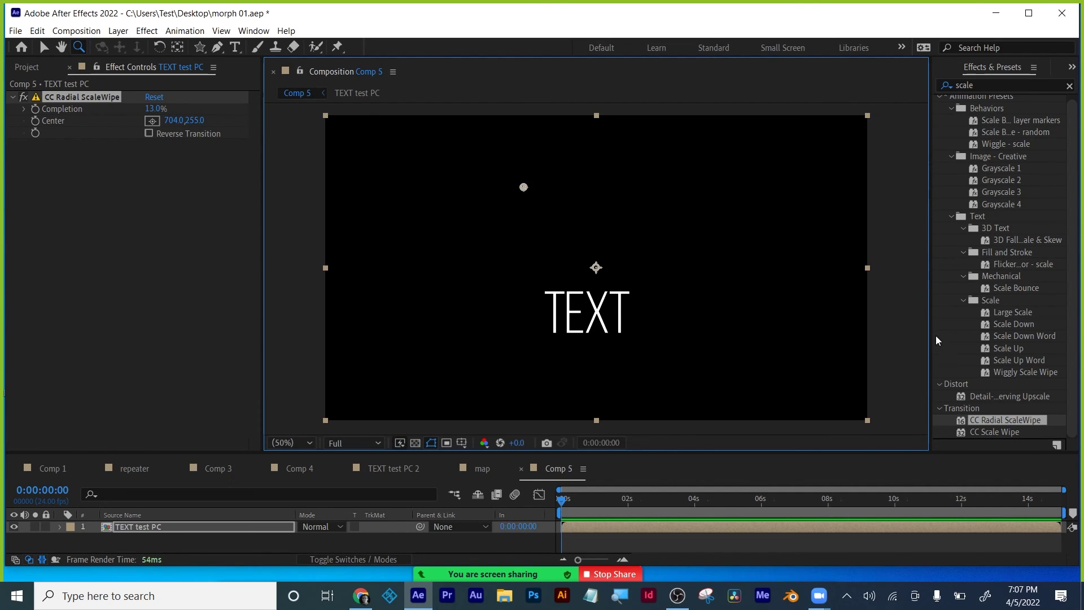
drag(931, 332, 896, 326)
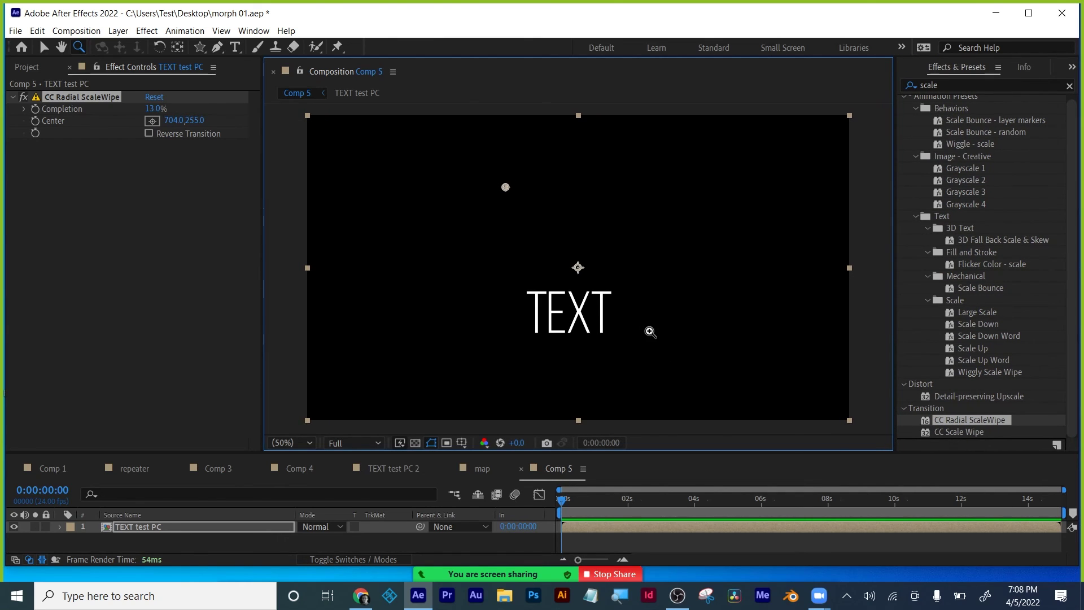
scroll(969, 201, up, 1)
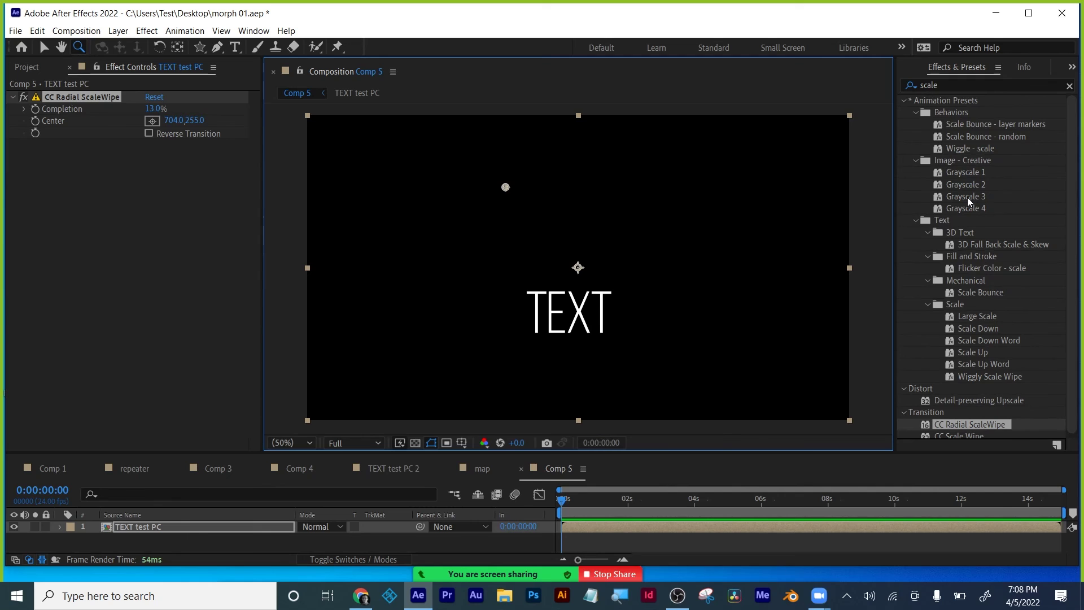
Step: Animate the CC Radial ScaleWipe center with keyframes that move it around the text, and preview the result
click(35, 121)
drag(505, 186, 527, 323)
click(588, 499)
drag(596, 503, 897, 501)
drag(577, 205, 574, 424)
key(space)
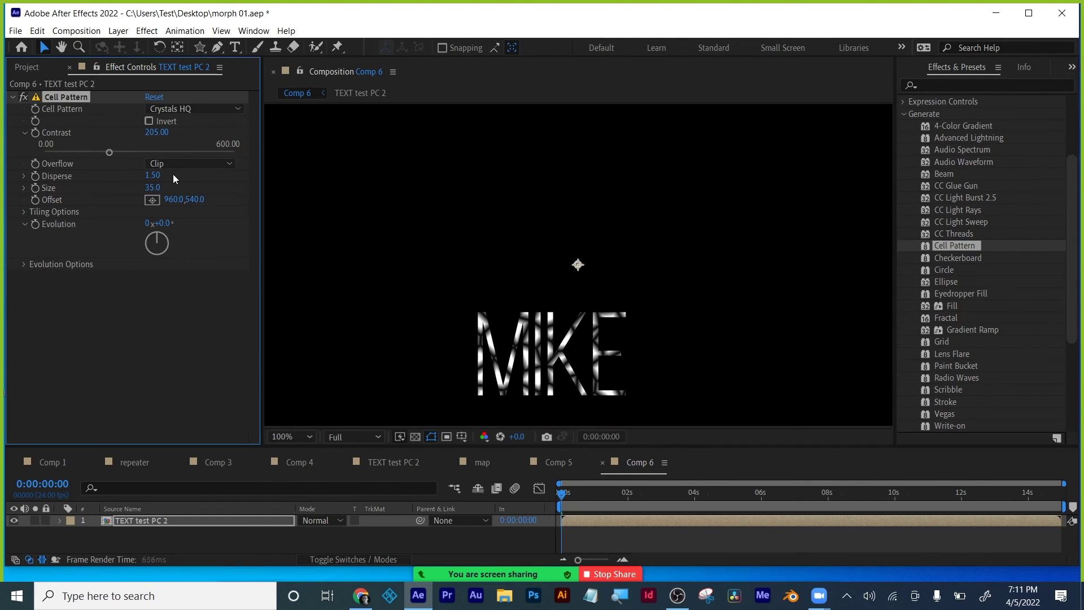
Step: Set the Cell Pattern Overflow to Wrap Back and Disperse to 0.00 on the TEXT test PC 2 layer
click(175, 164)
click(169, 190)
click(177, 163)
click(169, 201)
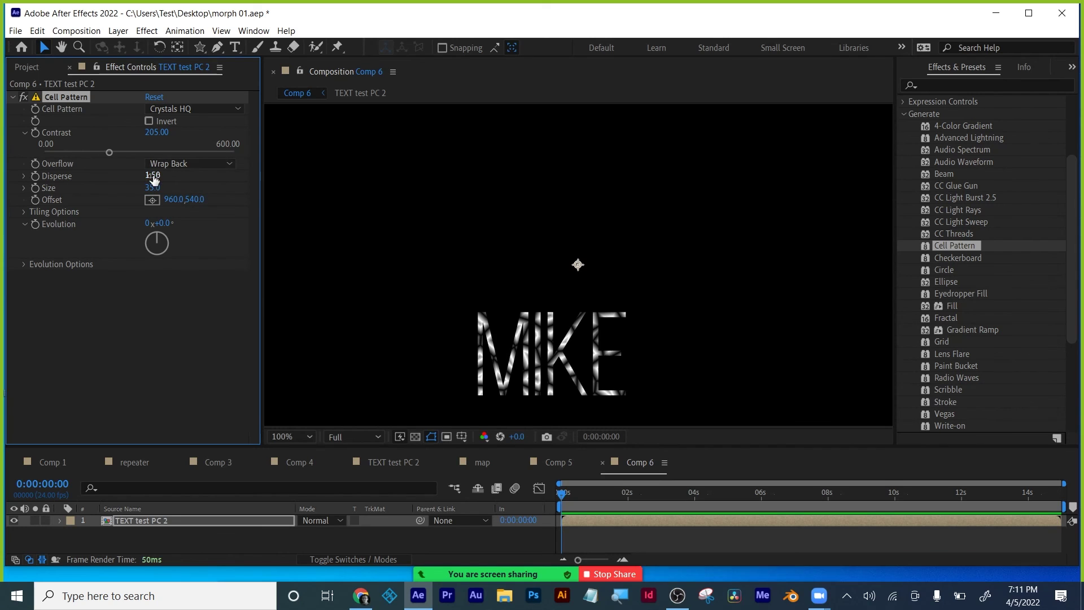
mouse_move(153, 180)
mouse_down()
mouse_move(139, 180)
mouse_move(187, 184)
mouse_move(141, 185)
mouse_up()
Step: Animate the Cell Pattern Size from 35.0 at the start to 47.0 at 0:00:01:03 and 14.0 at 0:00:02:06
click(582, 495)
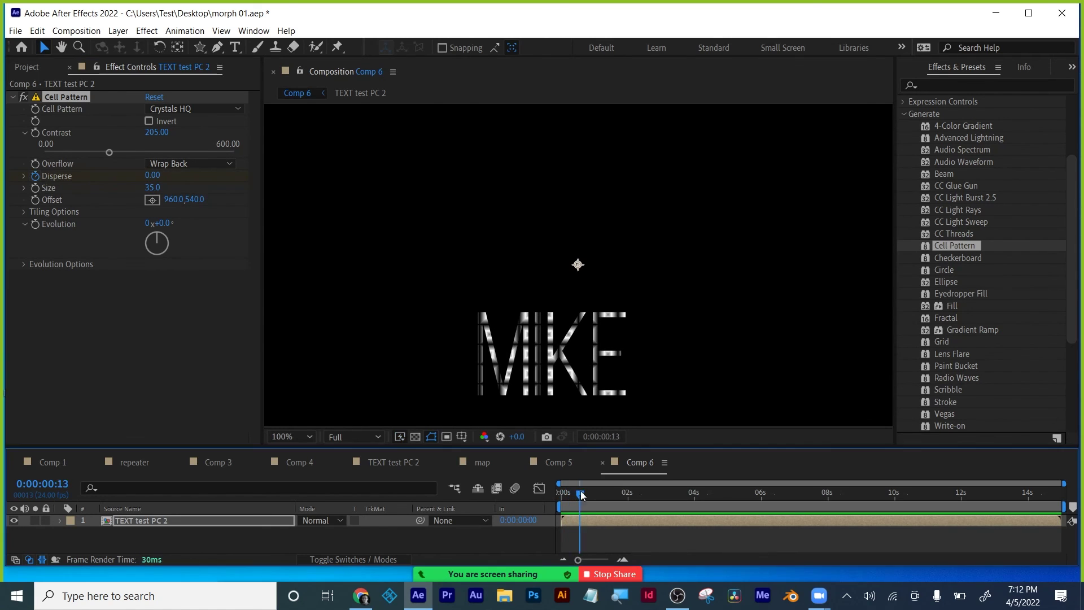
mouse_move(582, 495)
mouse_down()
mouse_move(641, 497)
mouse_move(562, 497)
mouse_up()
click(186, 219)
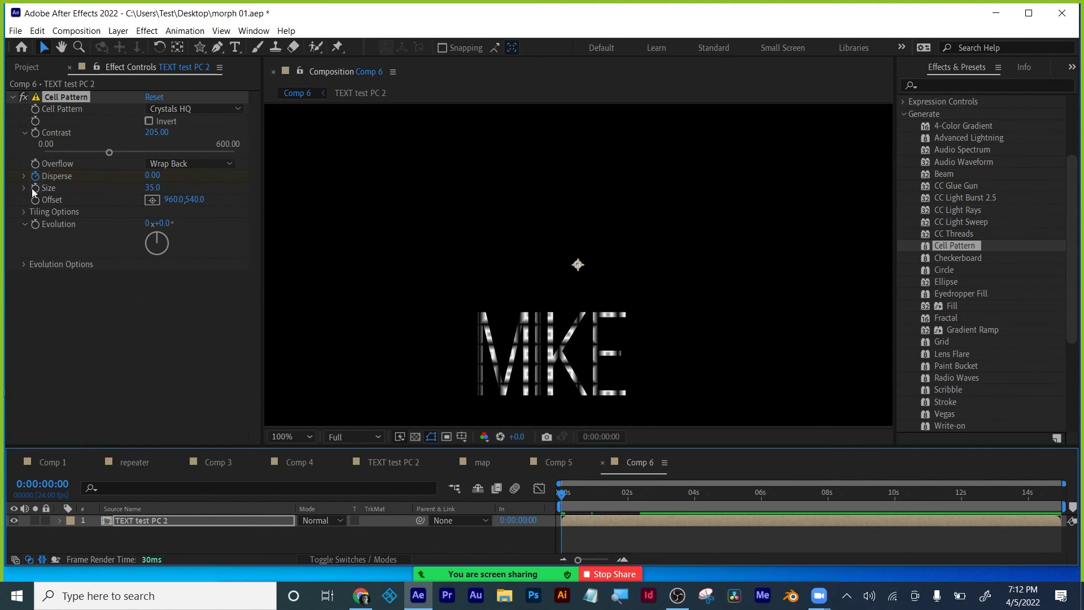
key(space)
drag(155, 187, 163, 188)
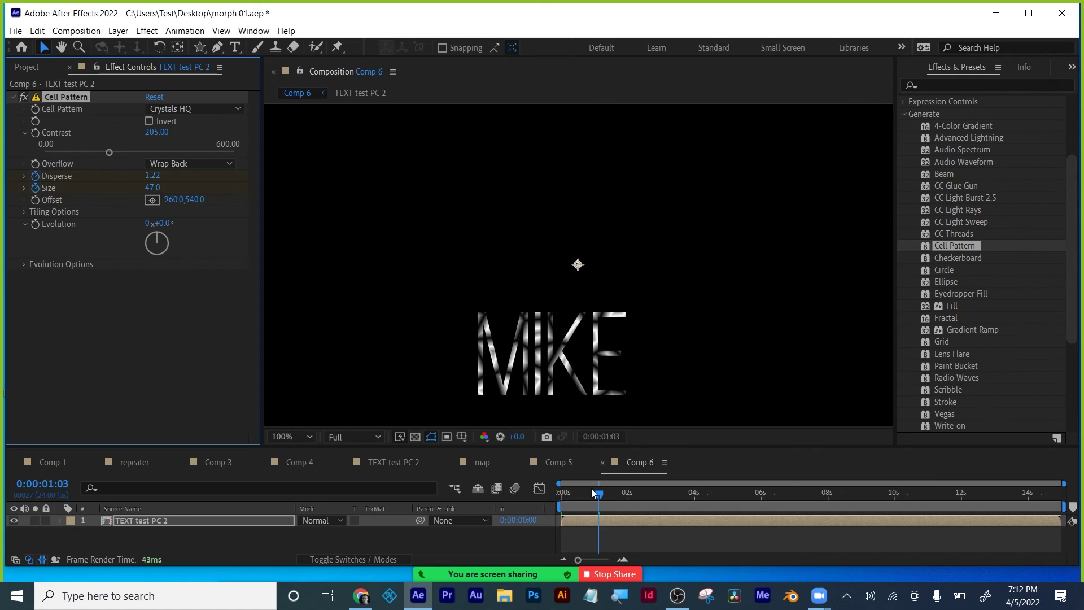
drag(594, 493, 636, 494)
drag(153, 187, 157, 216)
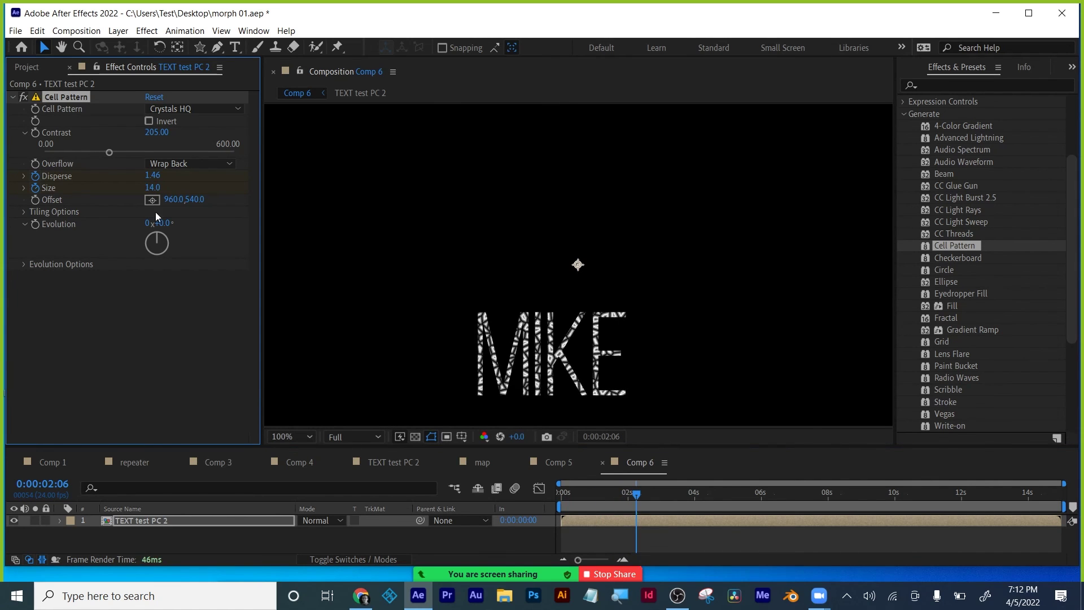
Step: Examine the animated cell pattern on the text up close, moving back frame by frame to the start
click(689, 554)
key(Page_Up)
key(Page_Up)
key(Page_Up)
key(Page_Up)
key(Page_Up)
key(Page_Up)
key(Page_Up)
scroll(530, 422, up, 2)
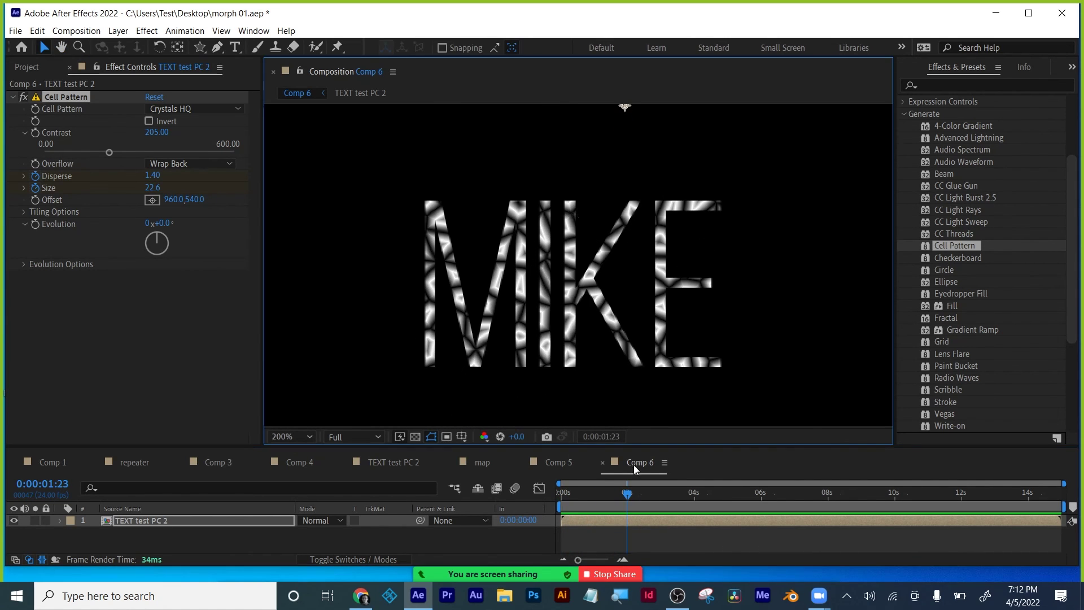
drag(627, 493, 528, 488)
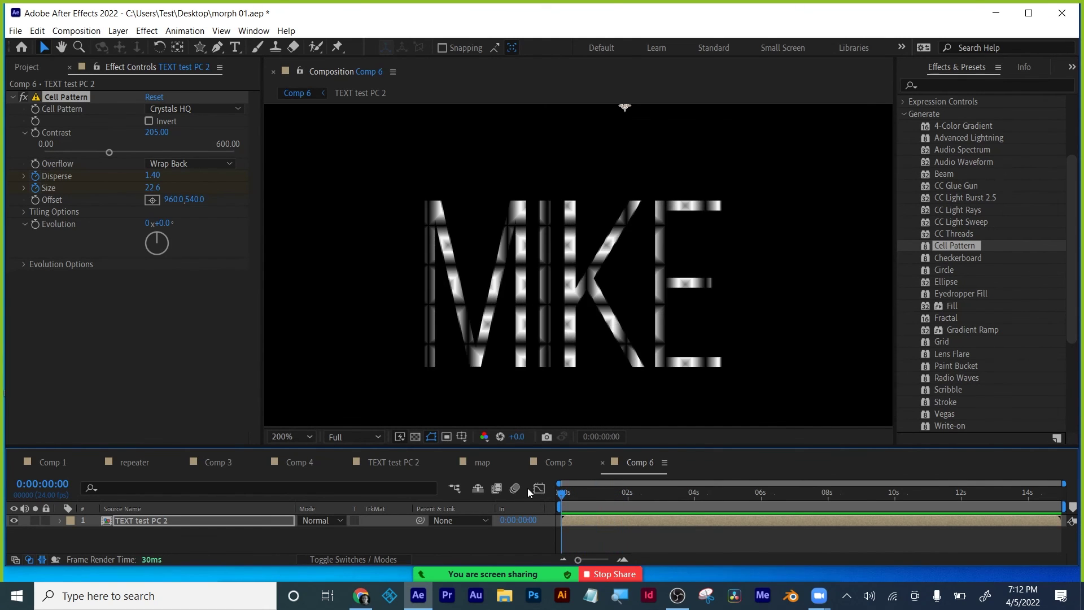
Step: Drive the Cell Pattern Evolution with the expression time*300 and preview the animation from the start
click(23, 211)
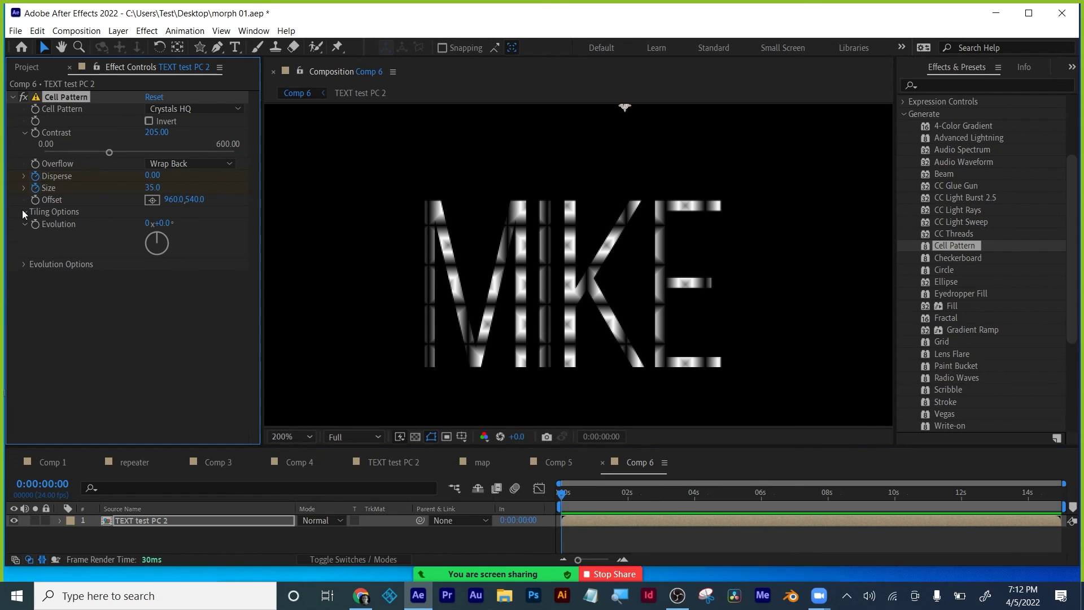
click(23, 212)
alt+click(34, 224)
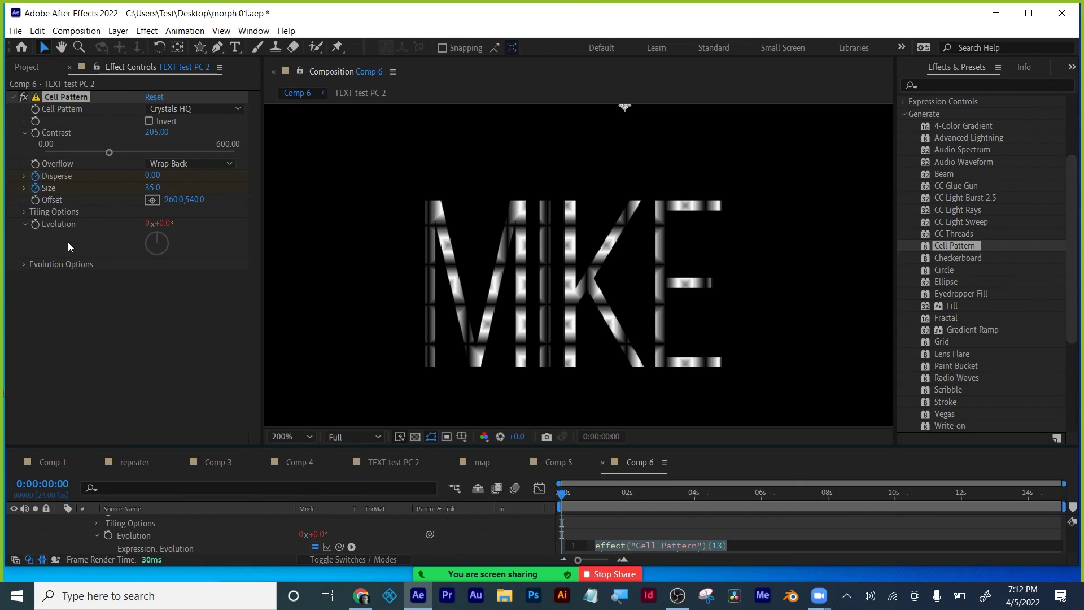
text(time*)
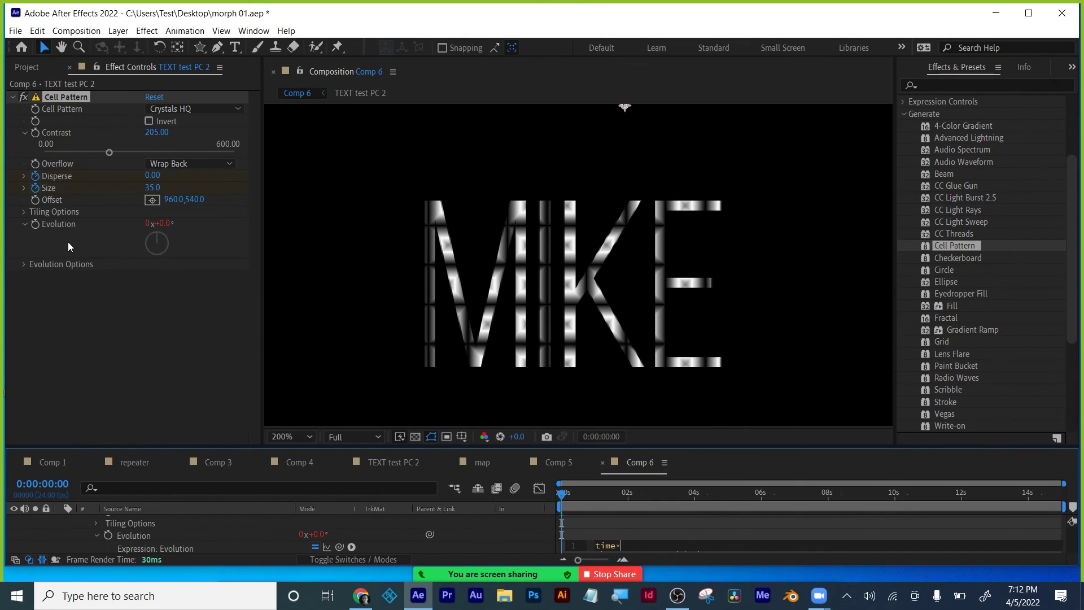
text(300)
click(685, 524)
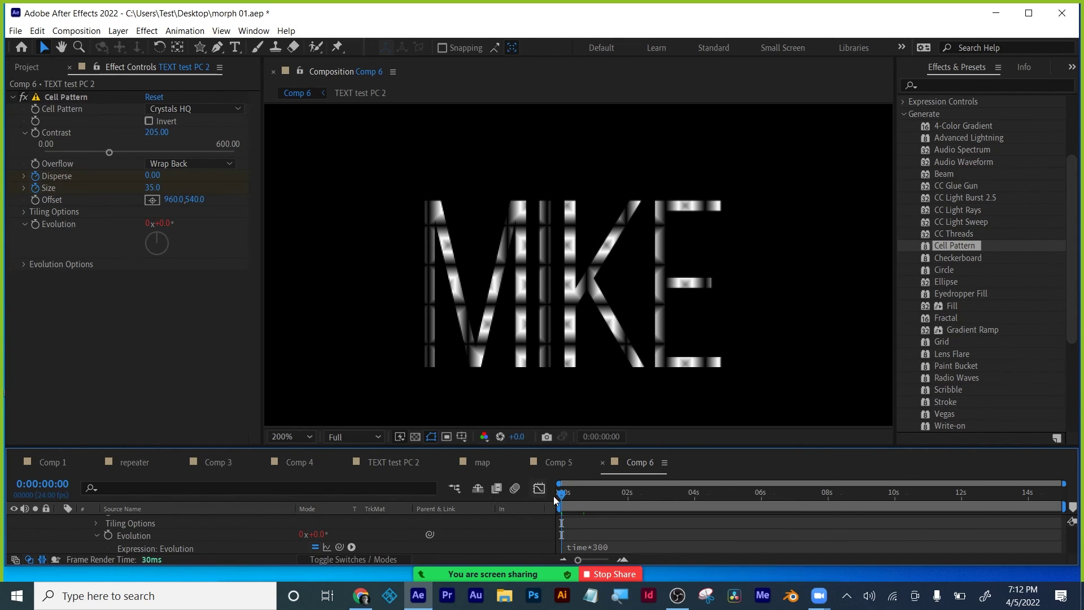
key(space)
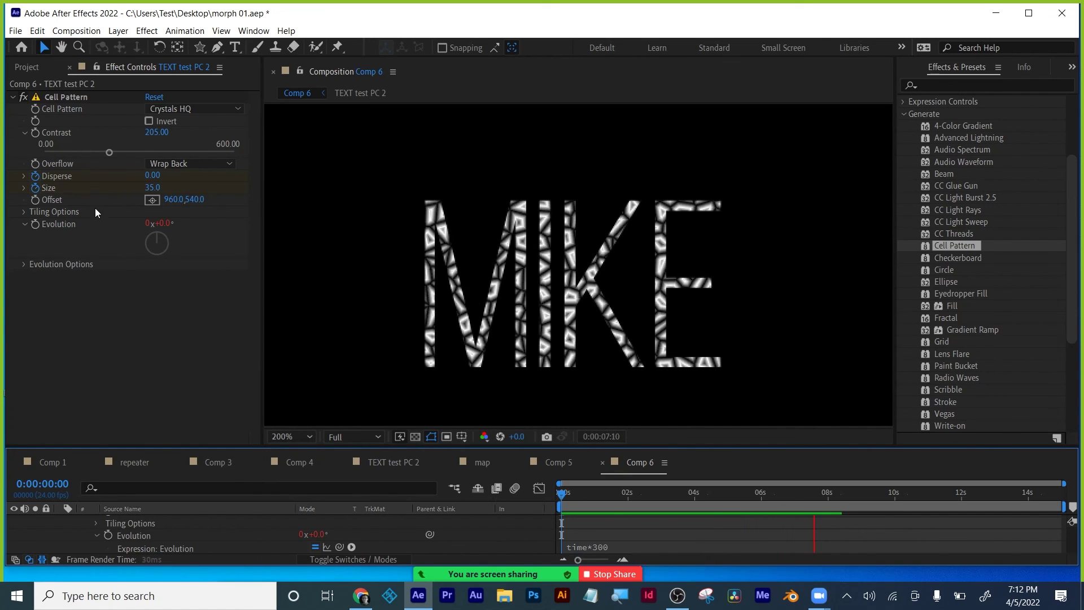
click(604, 500)
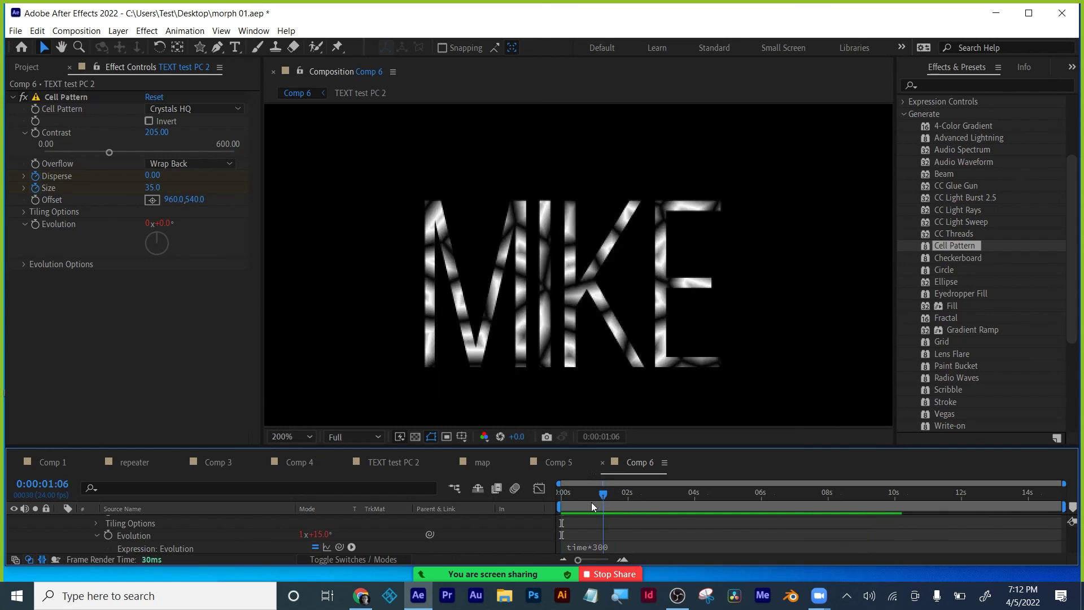
drag(591, 502, 547, 503)
key(space)
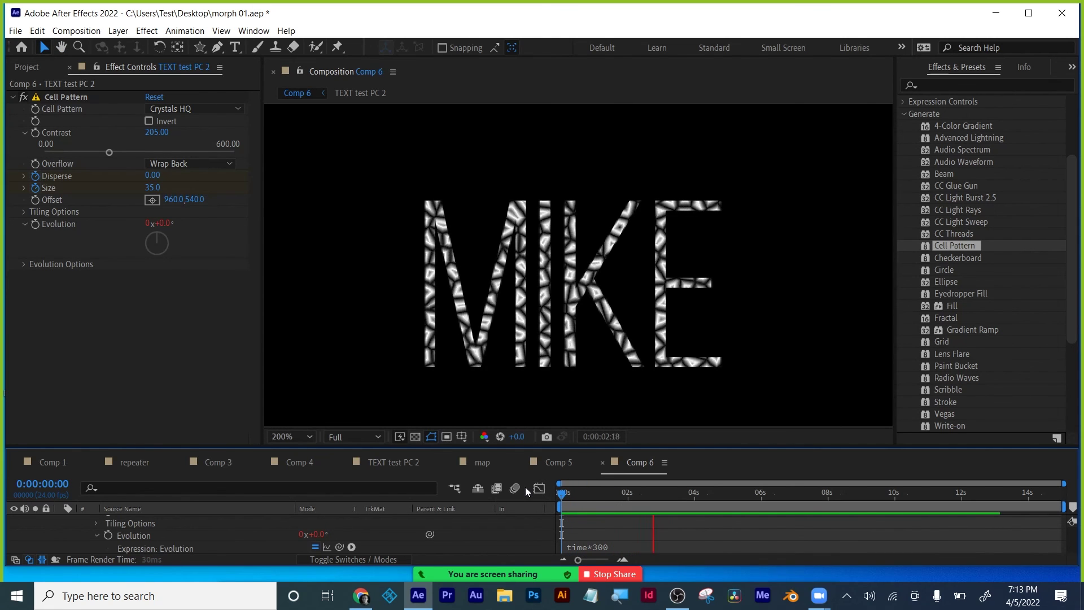
Step: Change the Cell Pattern type to Bubbles and restart from the beginning of the composition
click(171, 107)
click(178, 125)
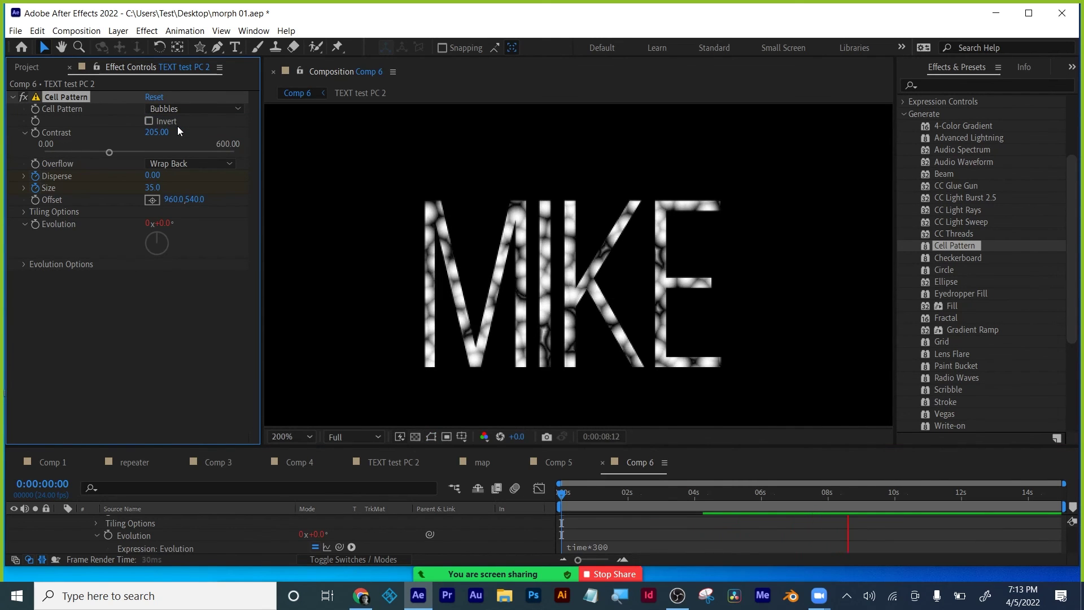
click(565, 497)
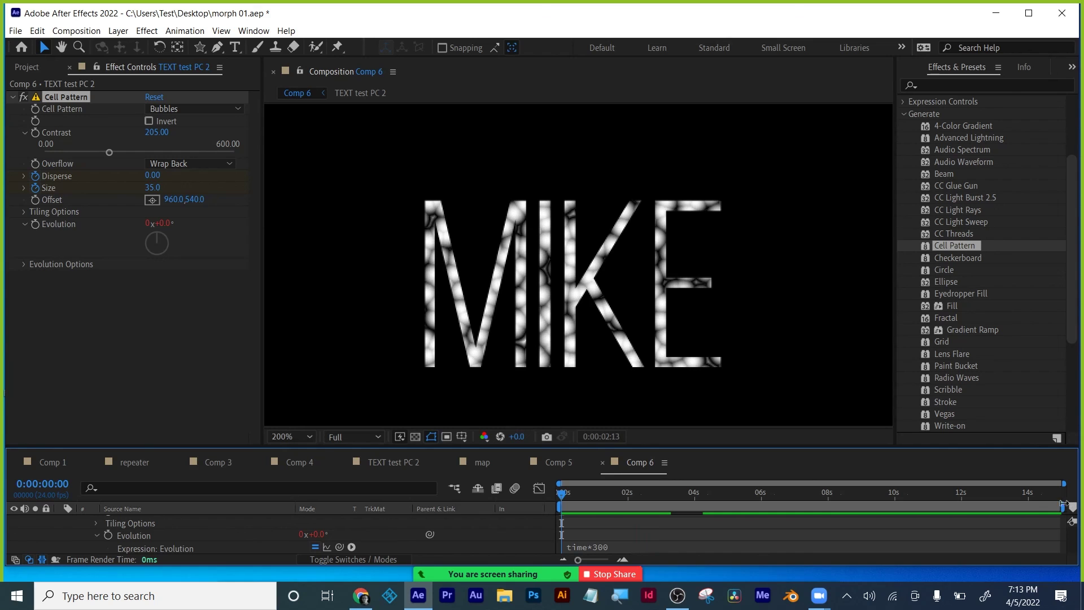
Step: Shorten the work area, shift it to run from about 0:00:01:07 to 6 seconds, and preview that range
drag(1065, 505, 713, 509)
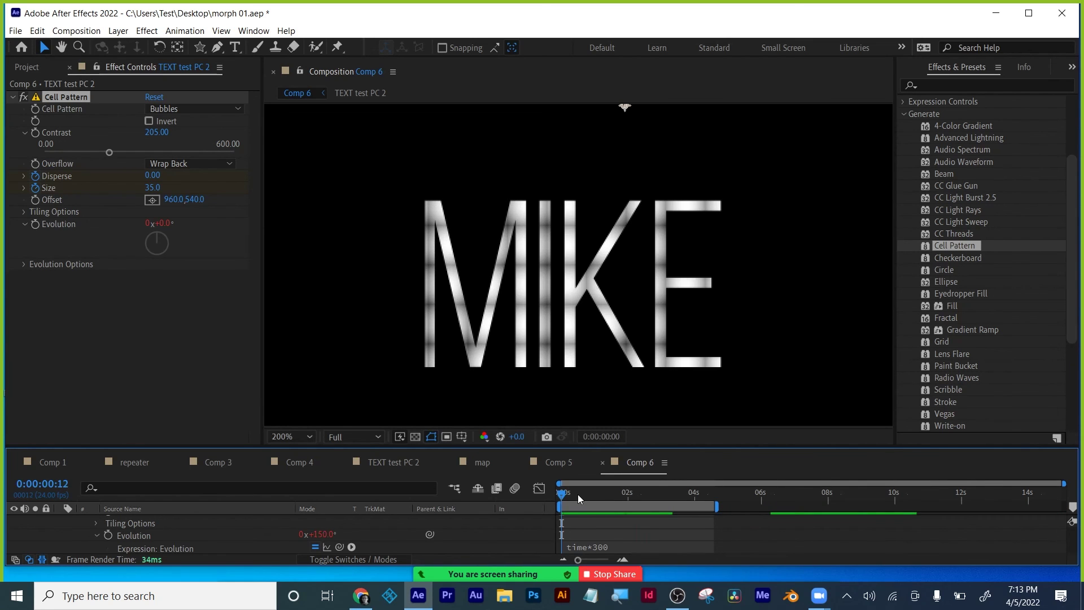
click(599, 495)
drag(599, 496, 607, 509)
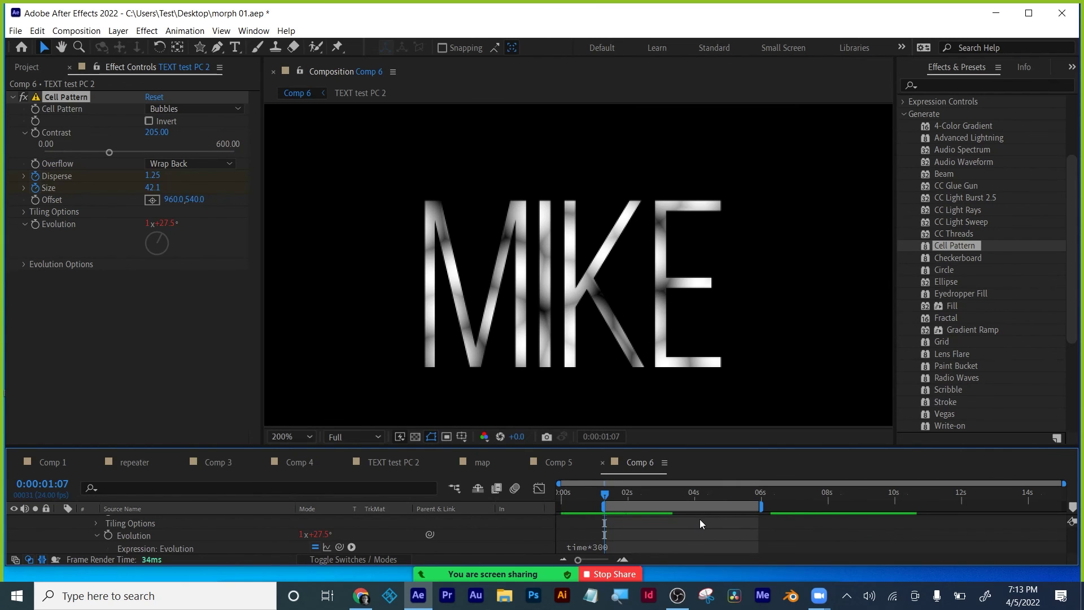
key(space)
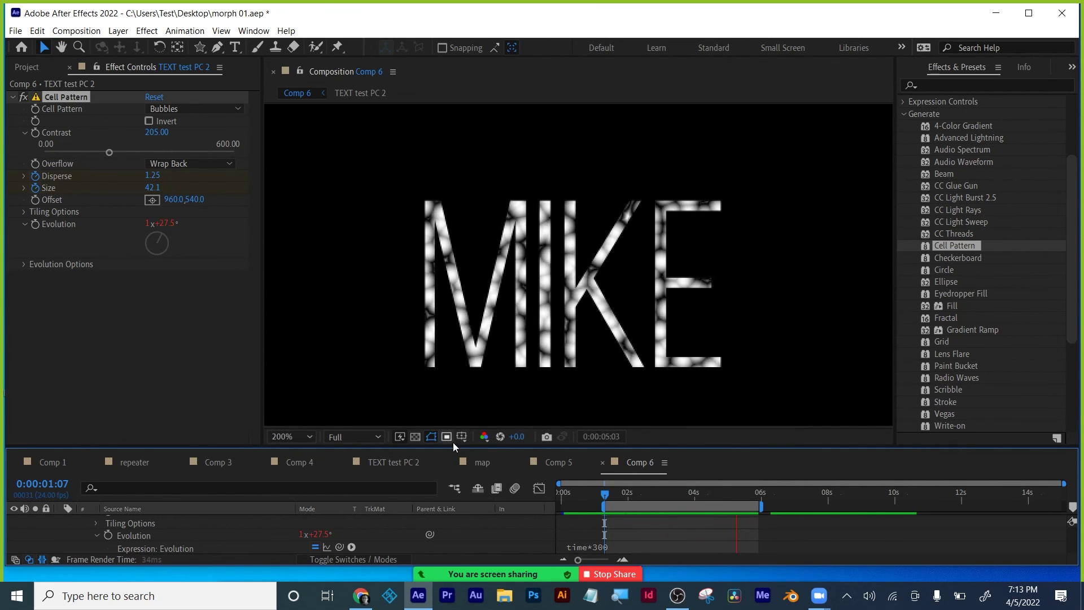
key(space)
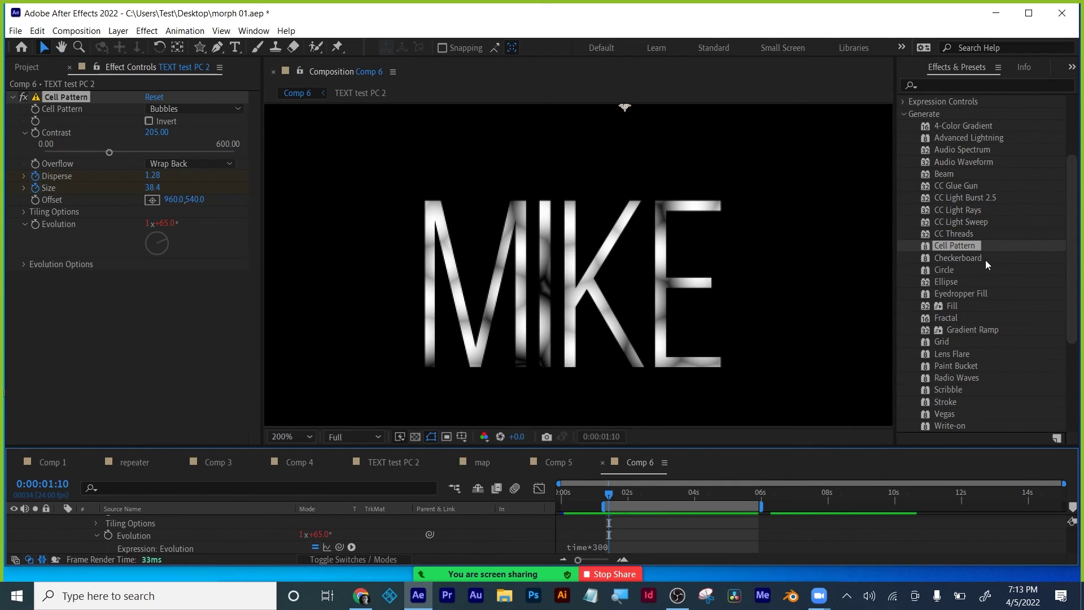
Step: Apply CC Threads to TEXT test PC 2 in place of Cell Pattern, with Width 35.1, Height 24.2, Overlaps 14, Coverage 62.9, Shadowing 42.0 and Texture 26.3
drag(954, 233, 594, 320)
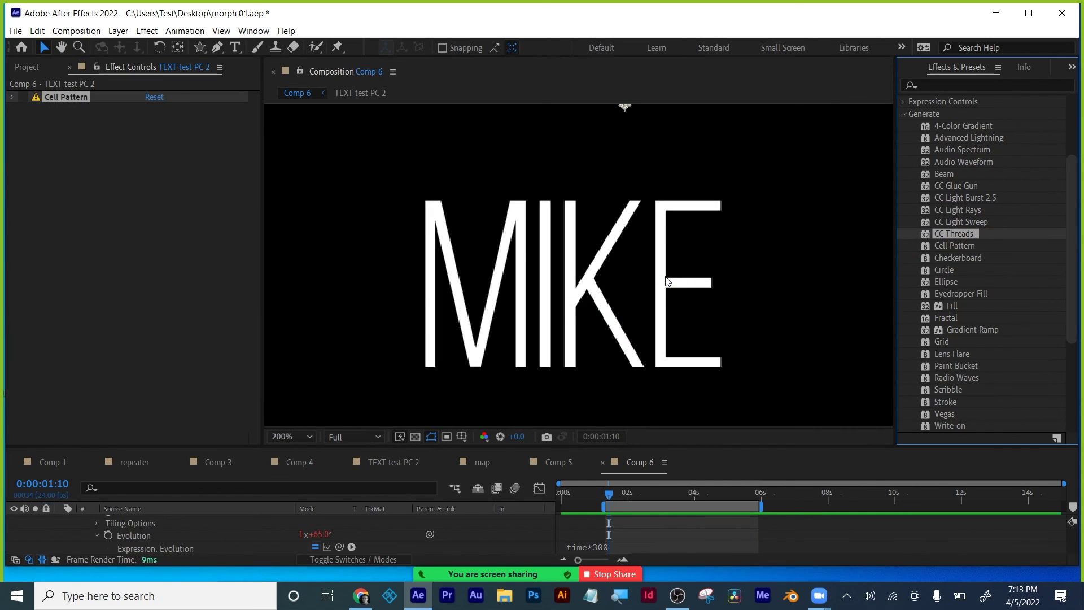
drag(668, 280, 668, 281)
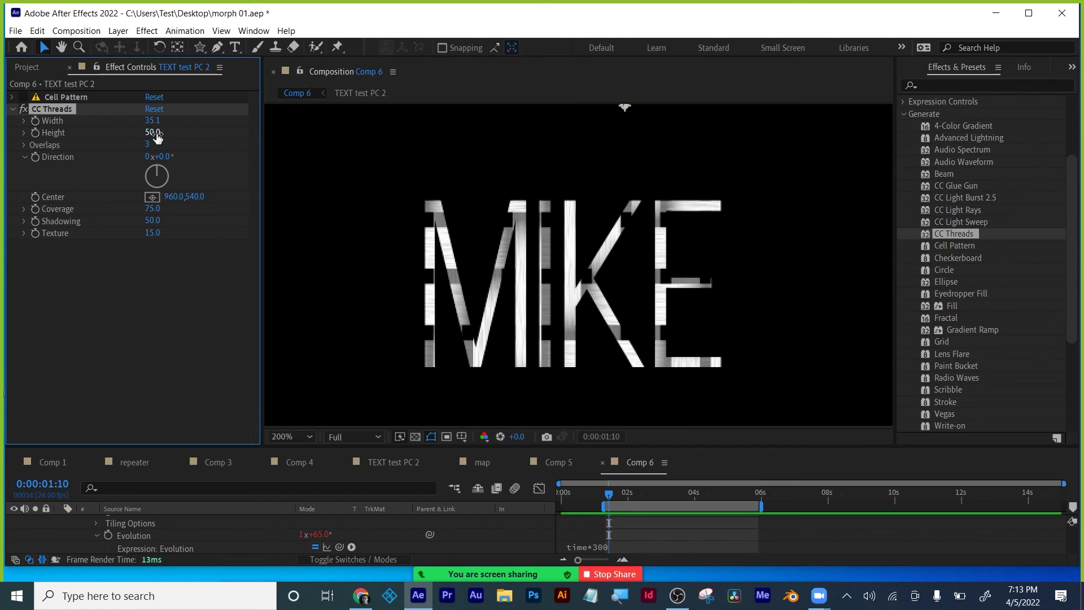
drag(157, 138, 188, 157)
mouse_move(152, 209)
mouse_down()
mouse_move(78, 221)
mouse_move(170, 233)
mouse_up()
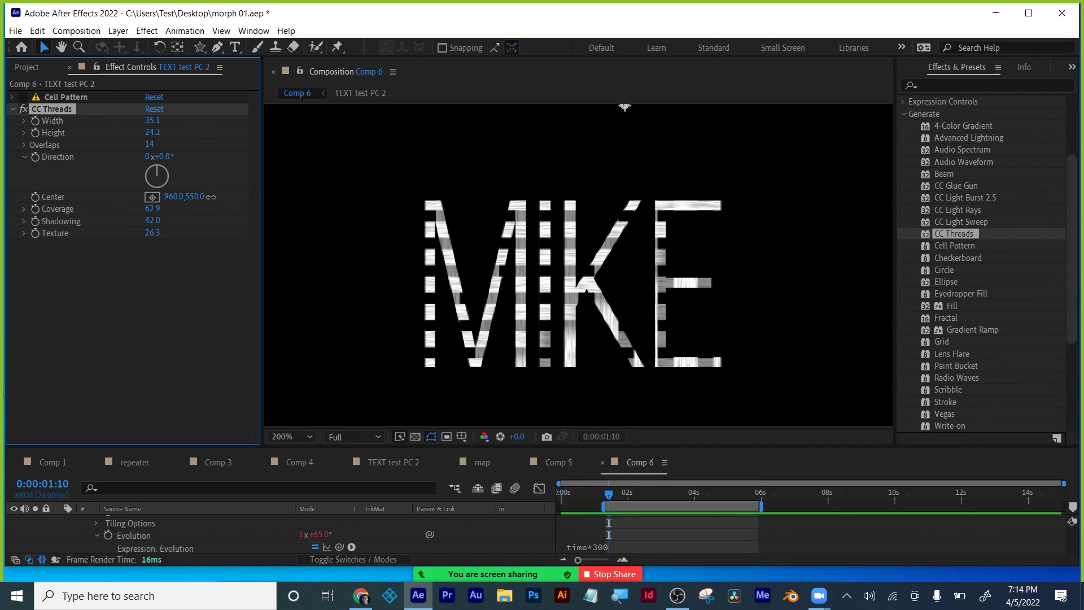
Step: Move the CC Threads center down to about 960.5, 695.5
drag(210, 196, 296, 200)
mouse_move(625, 287)
mouse_down()
mouse_move(588, 278)
mouse_move(625, 280)
mouse_up()
click(23, 145)
click(24, 145)
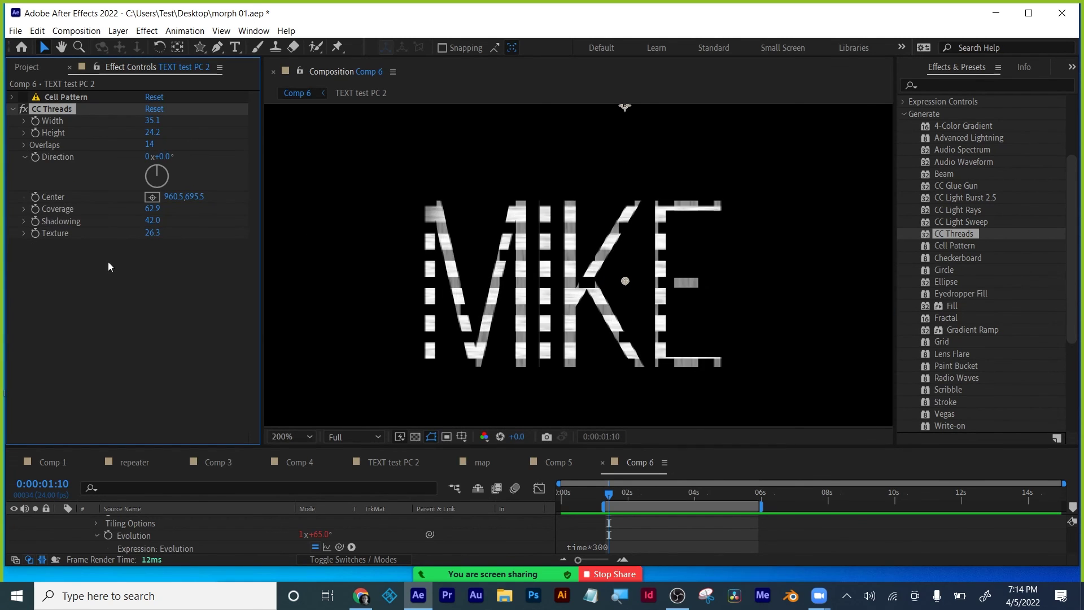
Step: Set the CC Threads Texture to 61.0 and Direction to 90°, and preview the layer
drag(152, 233, 166, 233)
drag(157, 170, 243, 176)
key(space)
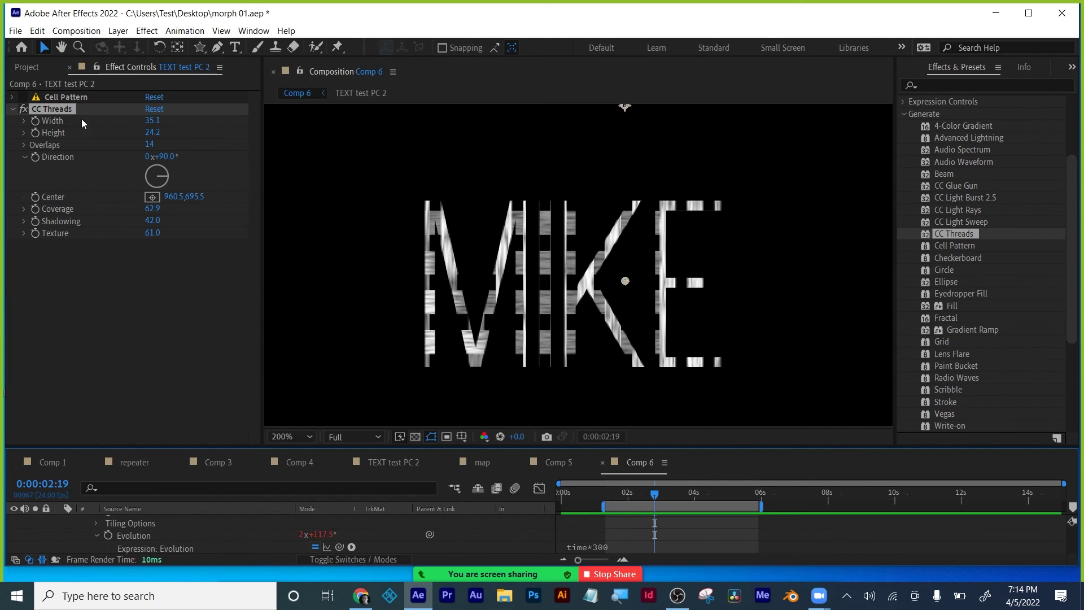
click(13, 109)
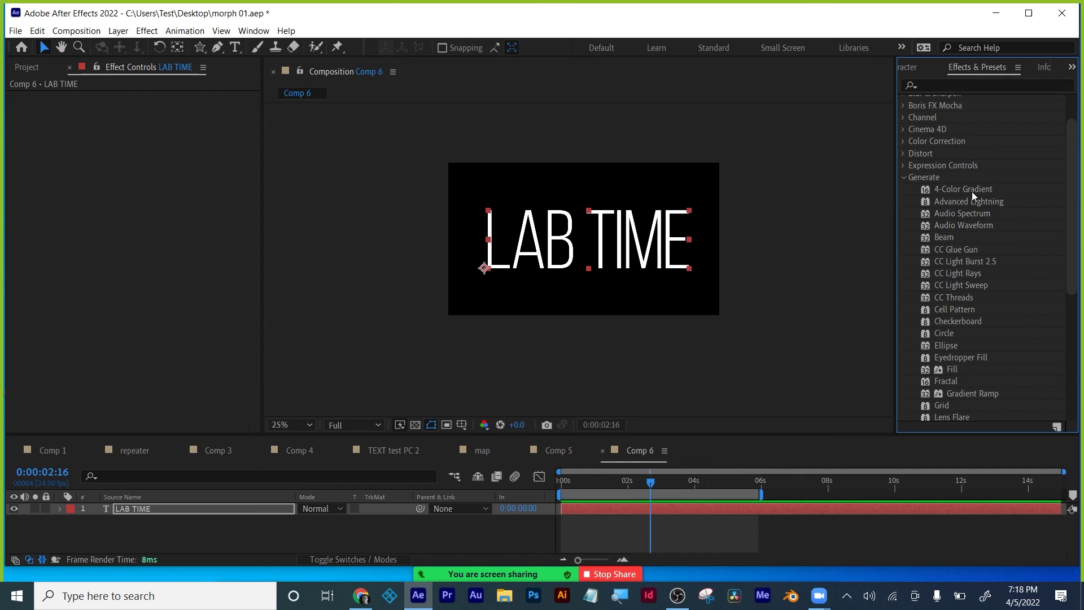
Step: Apply the 4-Color Gradient effect to the LAB TIME text layer
drag(971, 191, 693, 232)
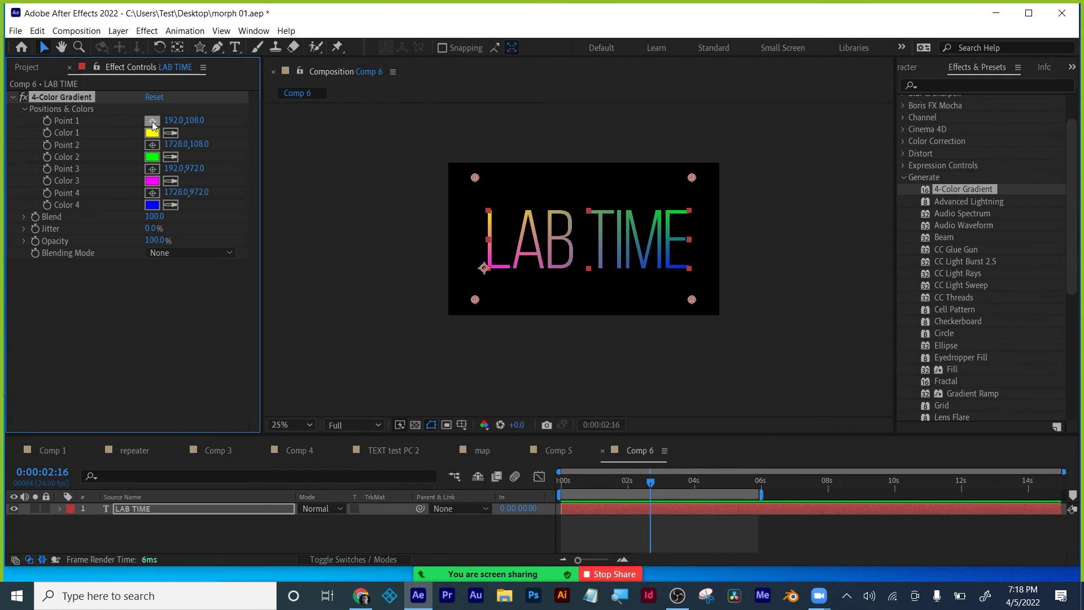
Step: Position the four gradient points around LAB TIME at 208,300, 1756,284, 192,804 and 1788,800
click(477, 205)
click(152, 144)
click(696, 203)
click(152, 168)
click(475, 276)
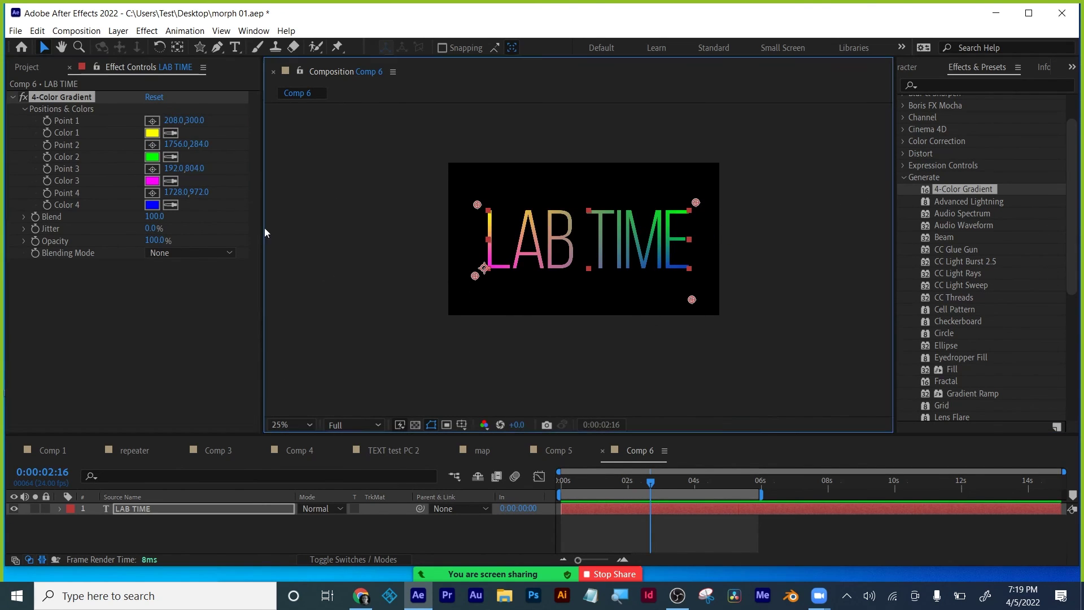
click(152, 193)
click(699, 275)
Step: Move Point 1 of the 4-Color Gradient slightly down to 208,308
click(310, 421)
click(300, 173)
click(136, 320)
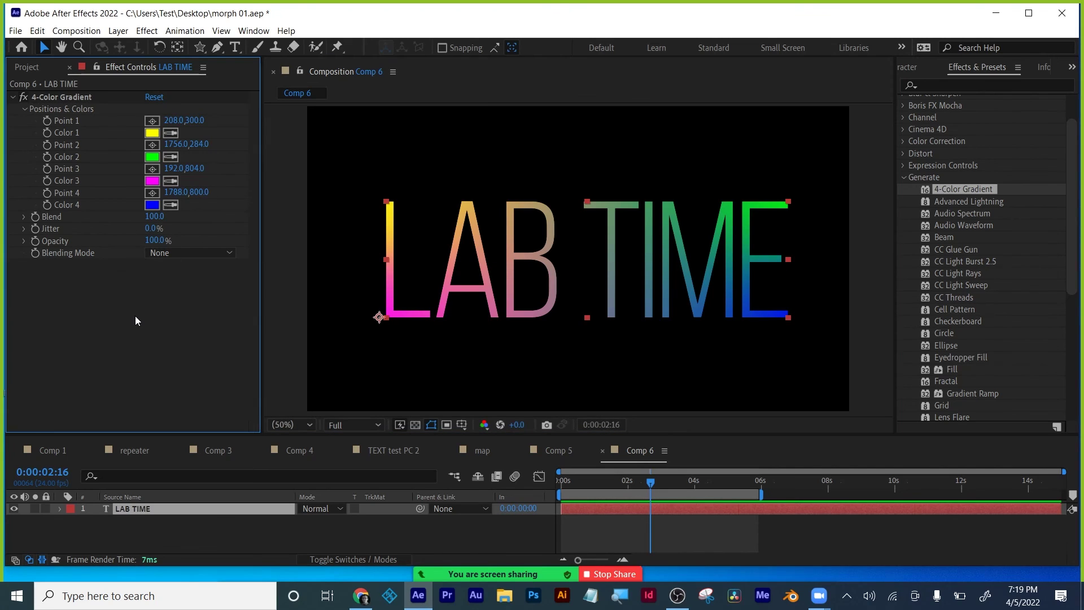
click(61, 97)
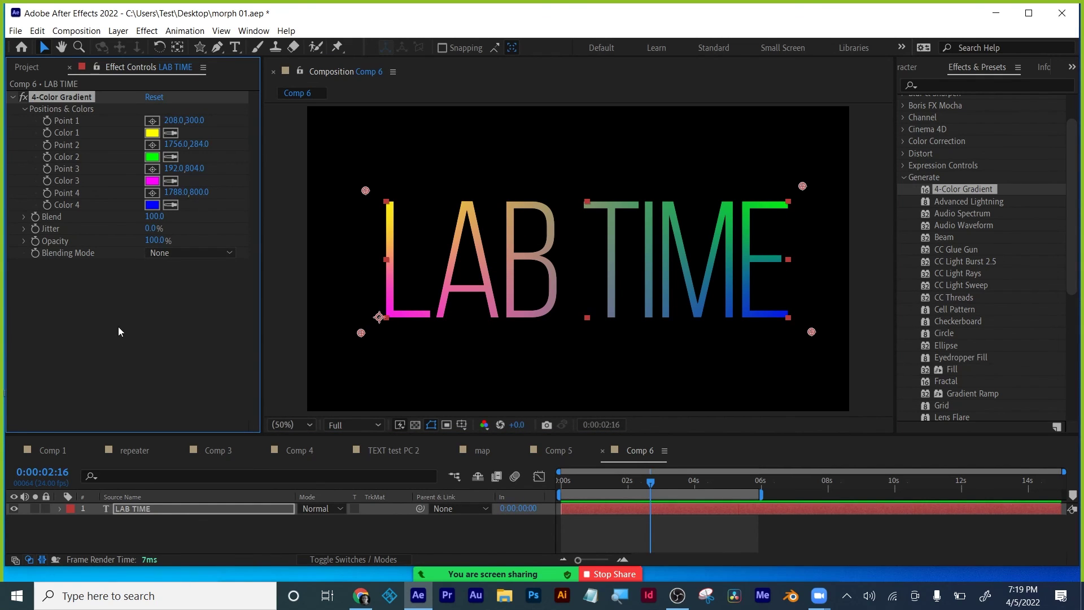
mouse_move(362, 192)
mouse_down()
mouse_move(812, 343)
mouse_move(363, 195)
mouse_up()
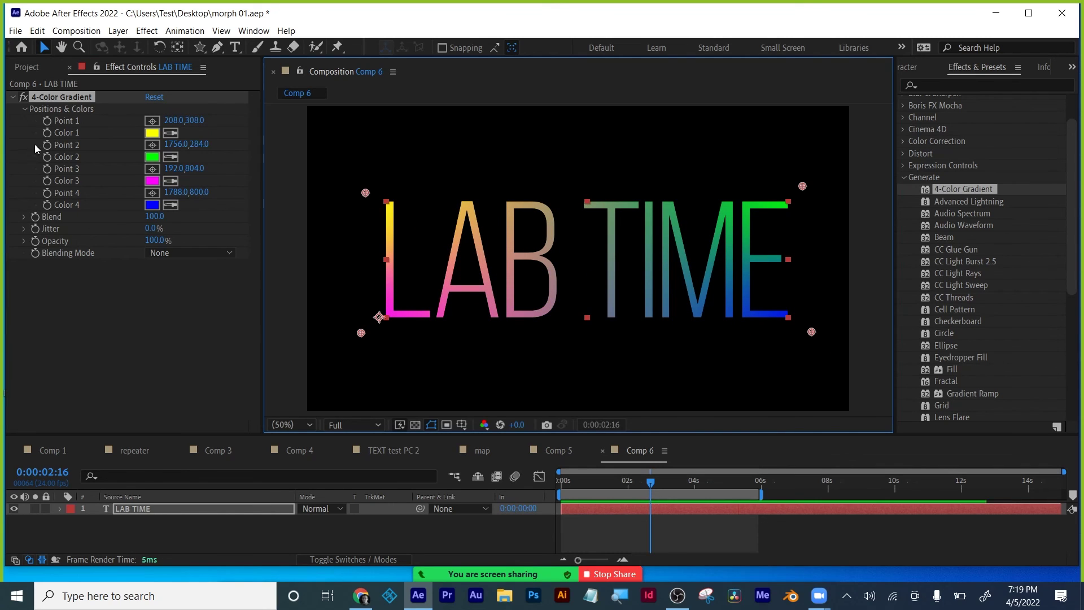
Step: Keyframe the gradient's Point 1, shift that keyframe near the start of the timeline, and preview the composition
click(47, 121)
key(u)
drag(648, 534, 566, 533)
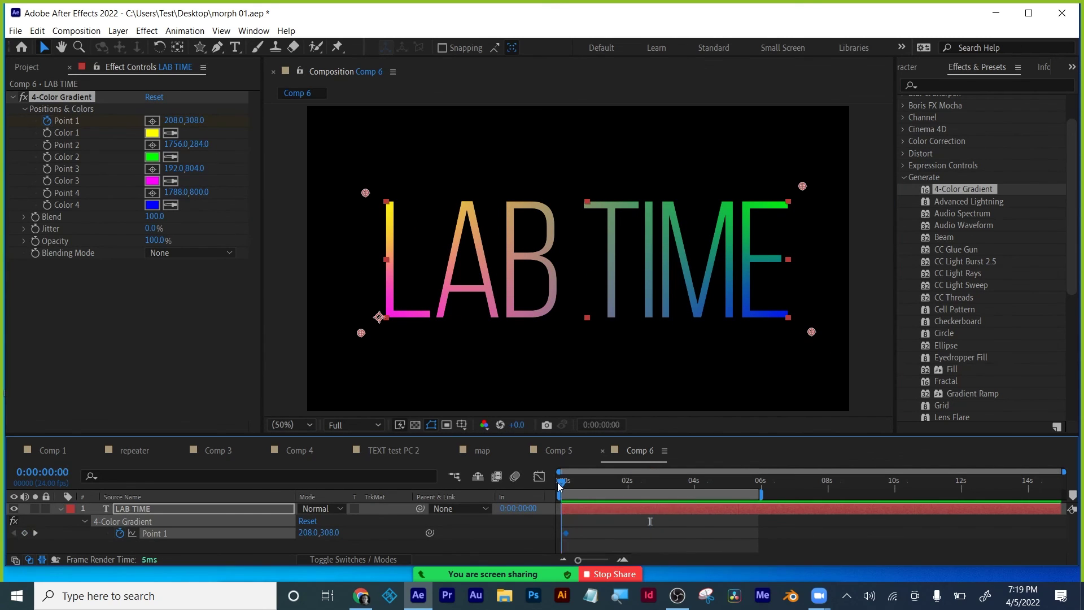
drag(565, 482, 639, 482)
key(space)
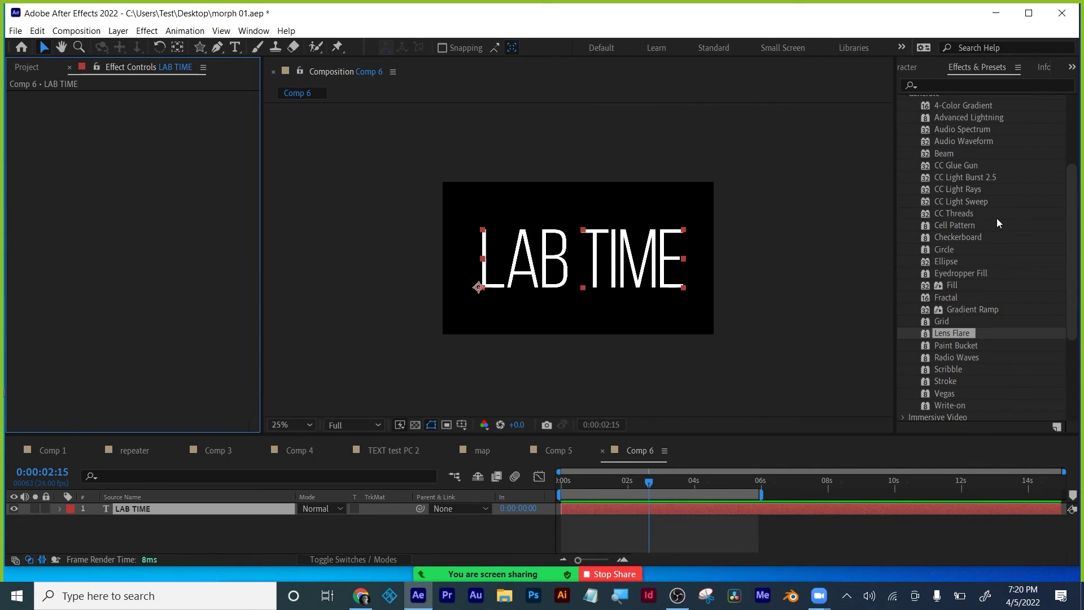
Step: Apply CC Light Burst 2.5 to the LAB TIME layer and move its center to 670,340
scroll(998, 223, up, 3)
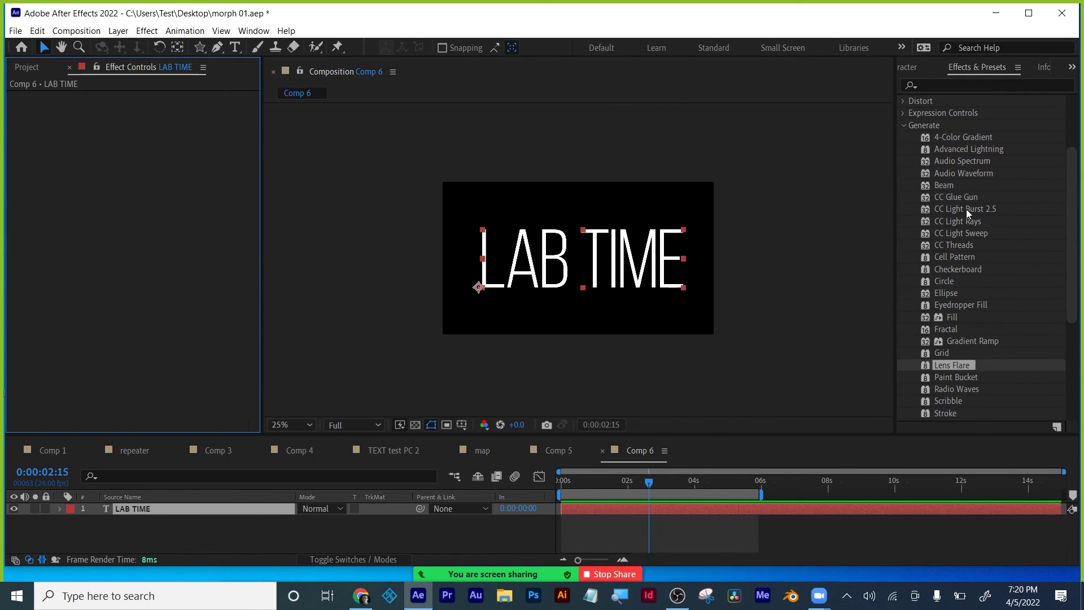
drag(966, 209, 700, 510)
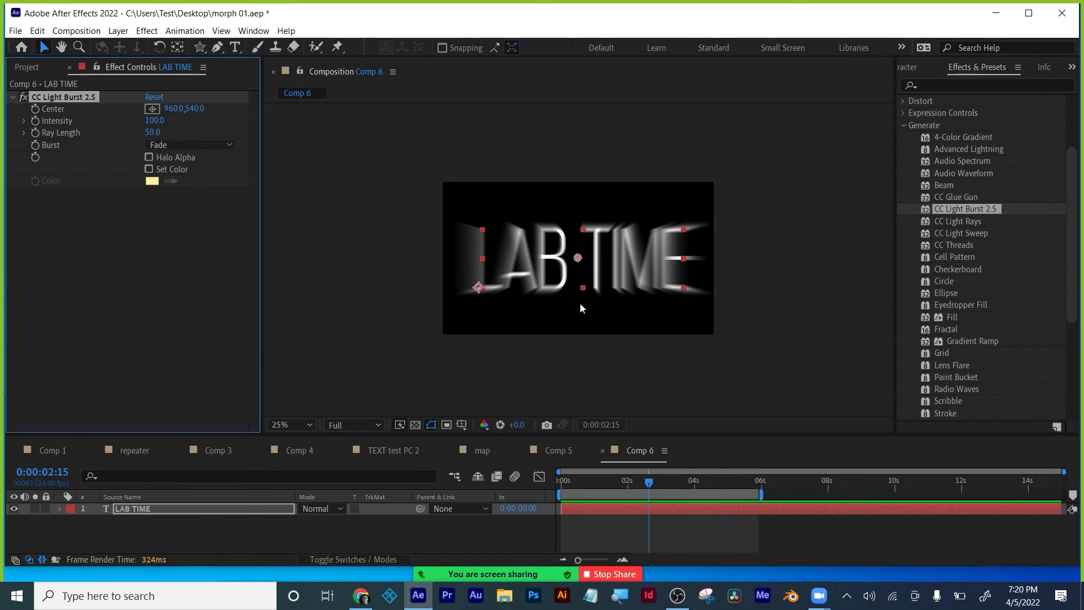
key(period)
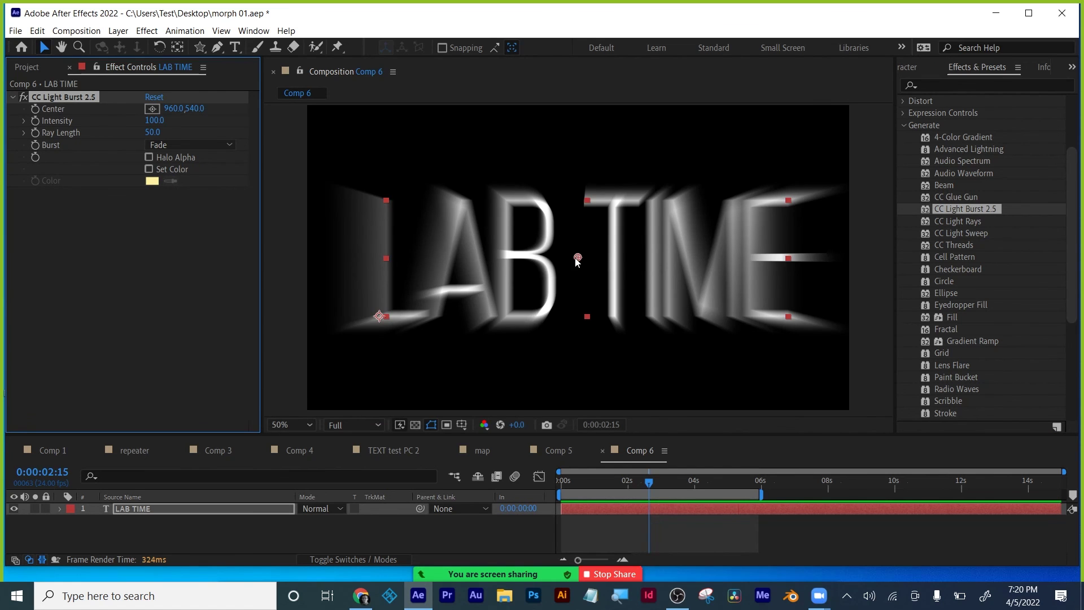
drag(577, 259, 496, 200)
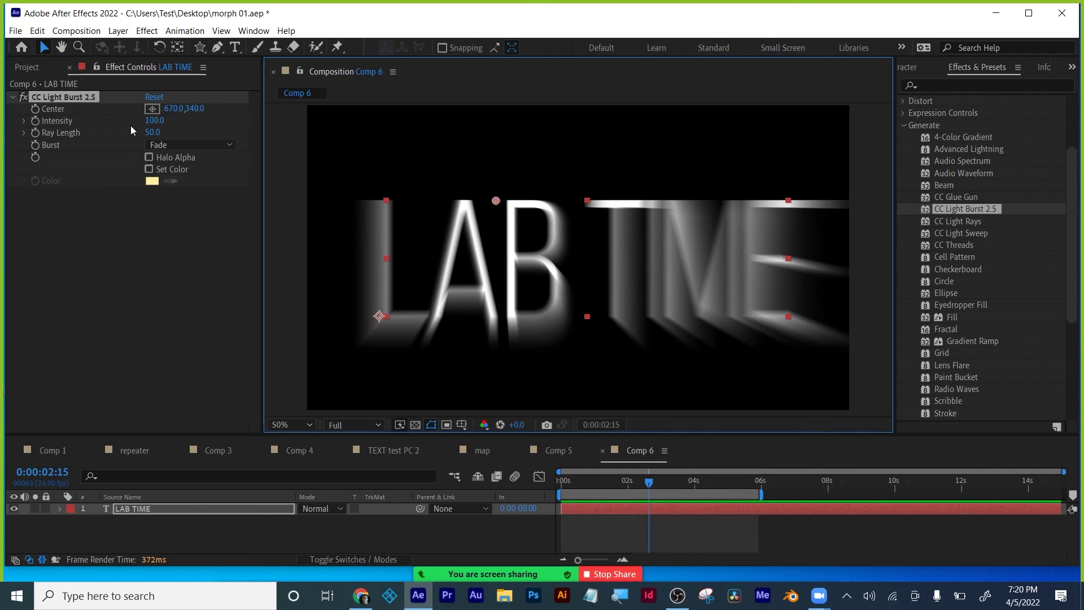
Step: Try the Straight burst type on CC Light Burst 2.5, and return it to Fade
click(175, 145)
click(174, 160)
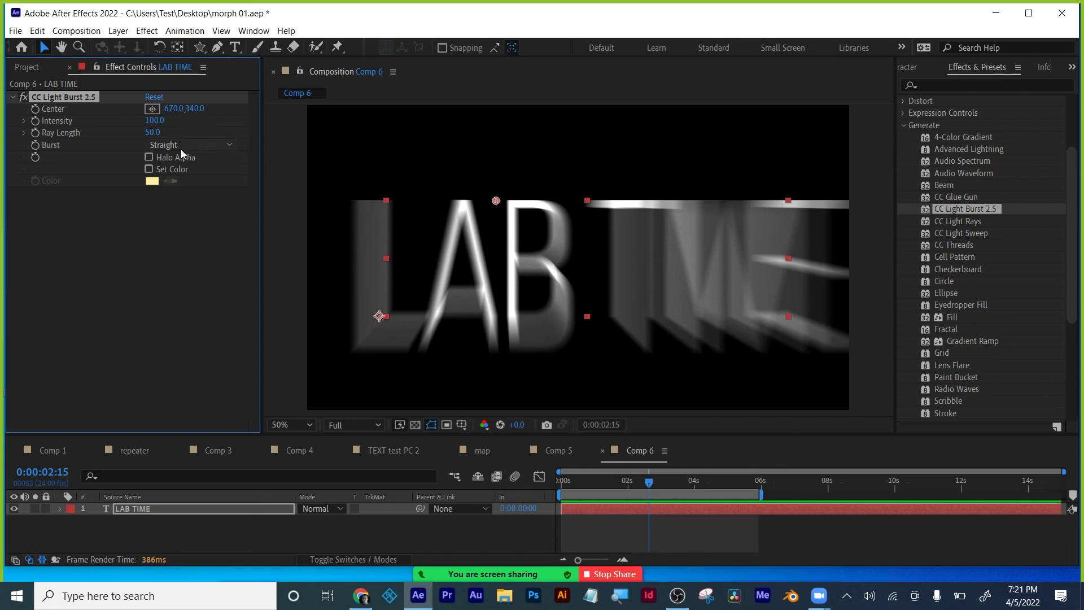
click(181, 148)
click(170, 171)
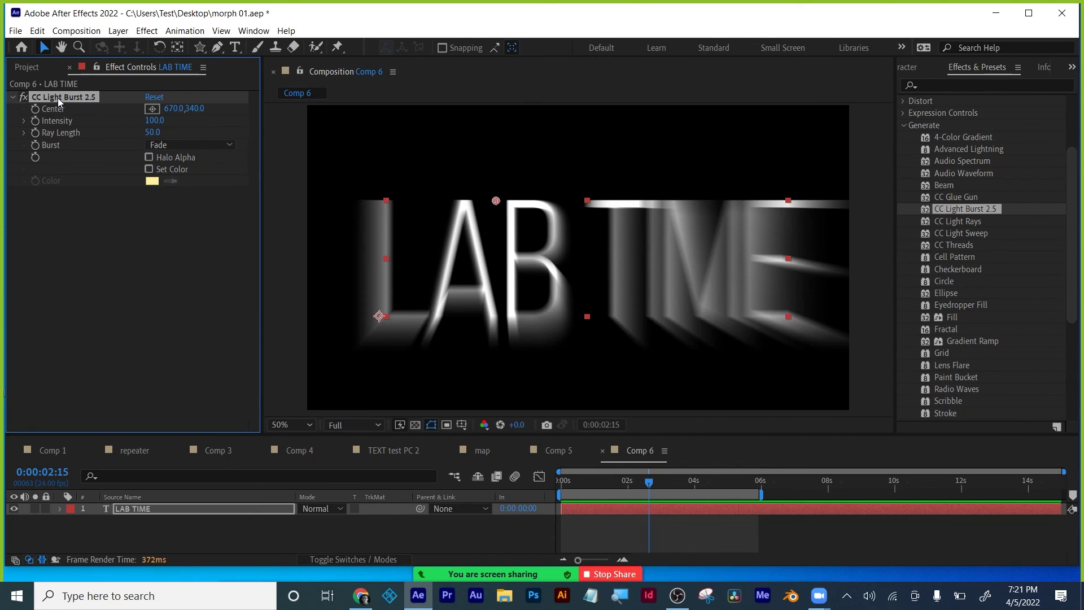
Step: Move the light burst center above the word TIME to 1258,162 and turn on Halo Alpha
drag(498, 204, 659, 177)
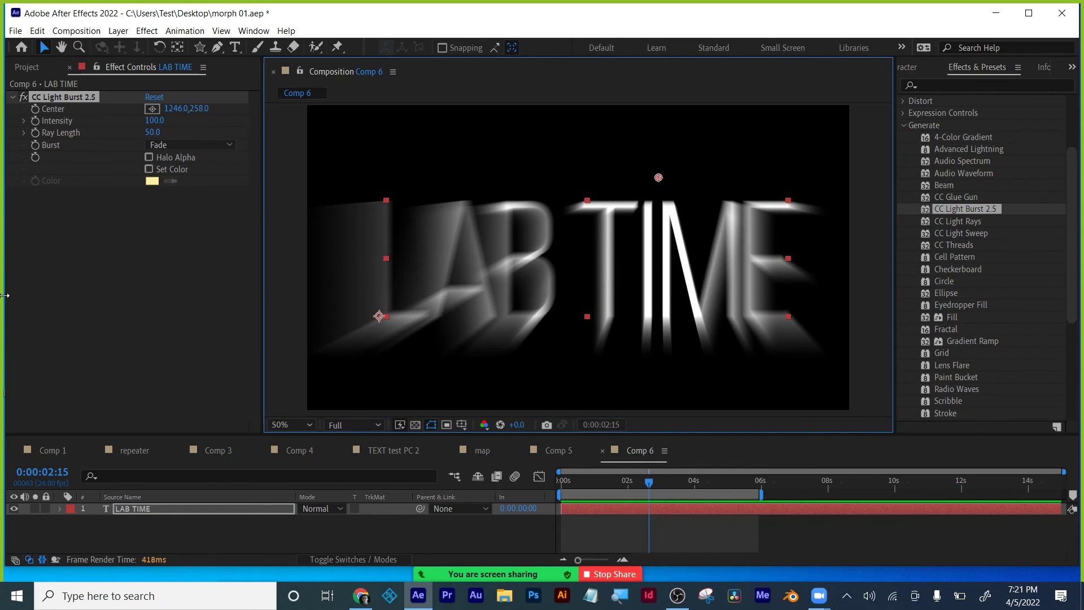
click(150, 154)
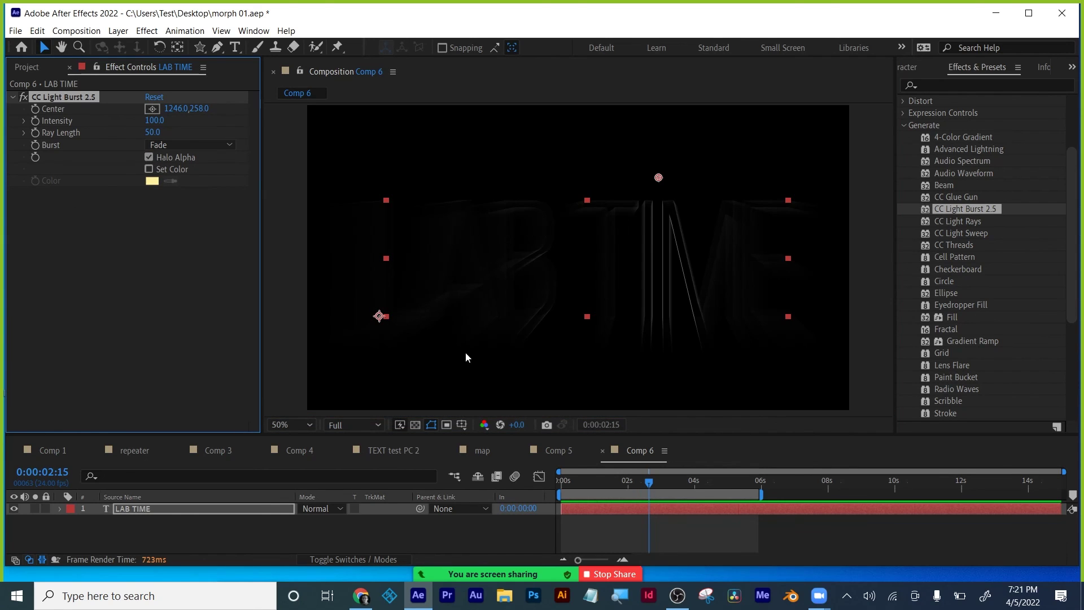
drag(659, 178, 661, 151)
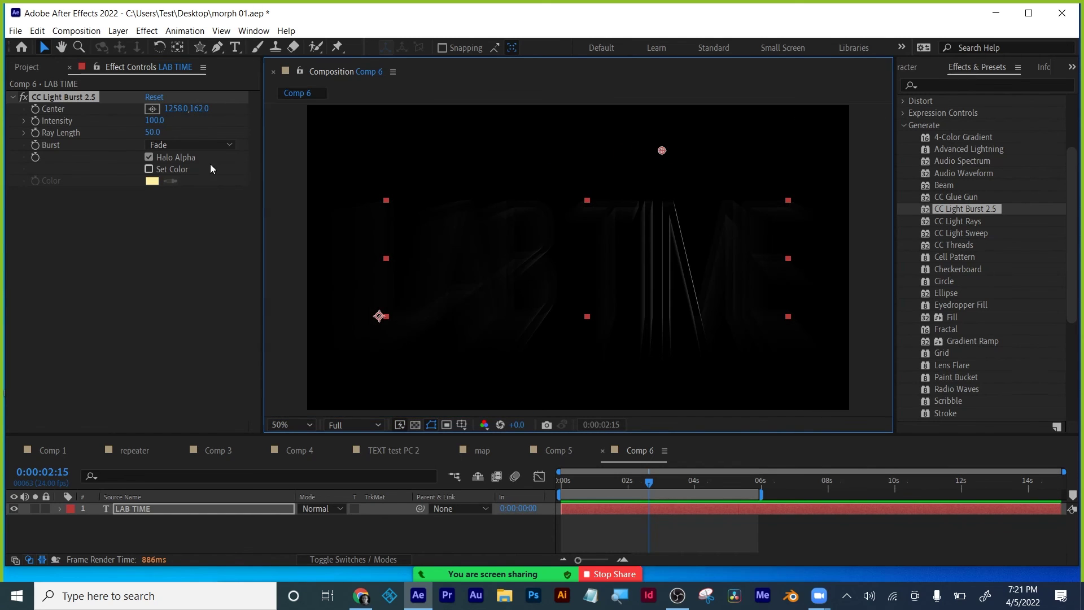
Step: Set the light burst's Intensity to 2460 and Ray Length to 248, with its center at 680,382 and Halo Alpha off
drag(154, 121, 287, 128)
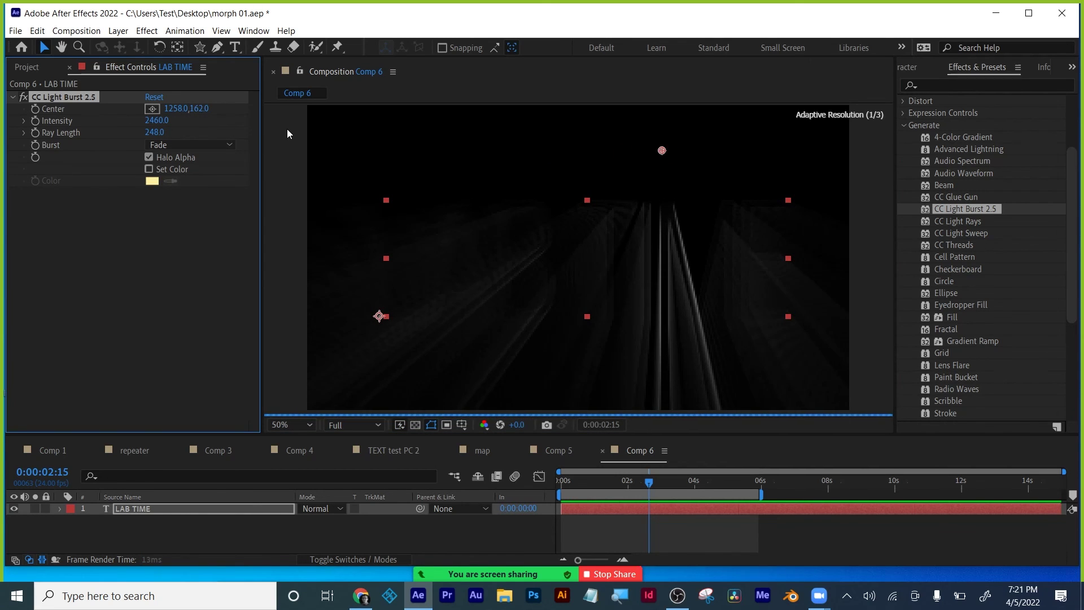
drag(662, 151, 498, 213)
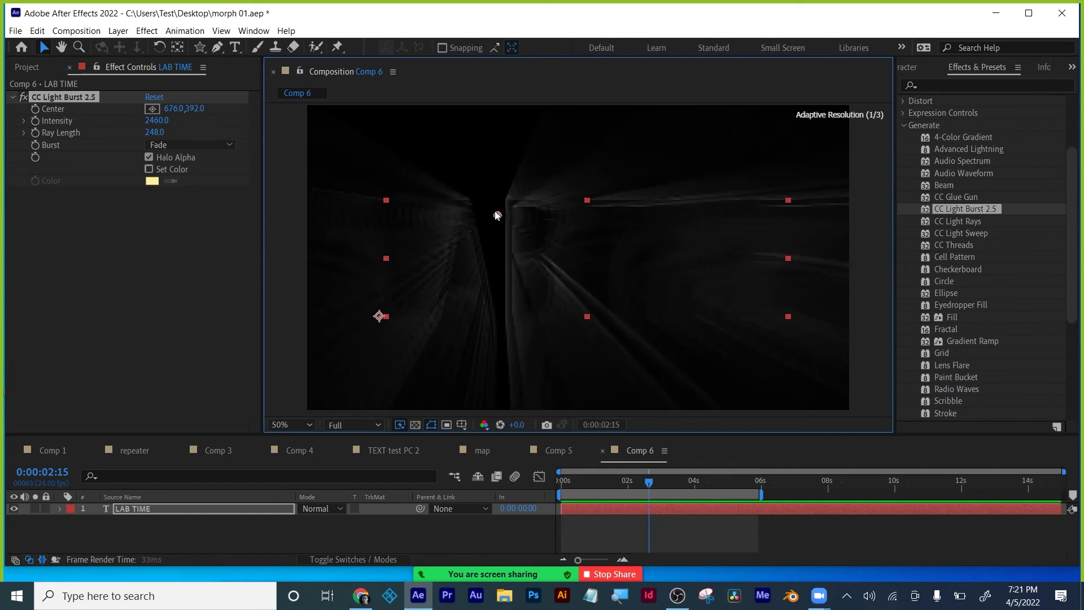
click(148, 155)
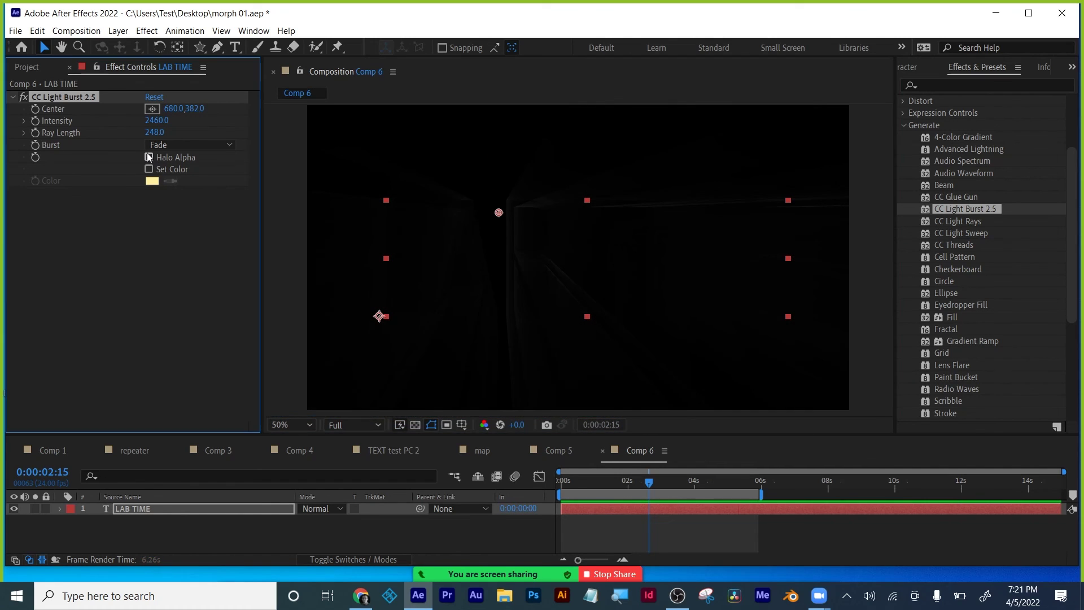
click(148, 157)
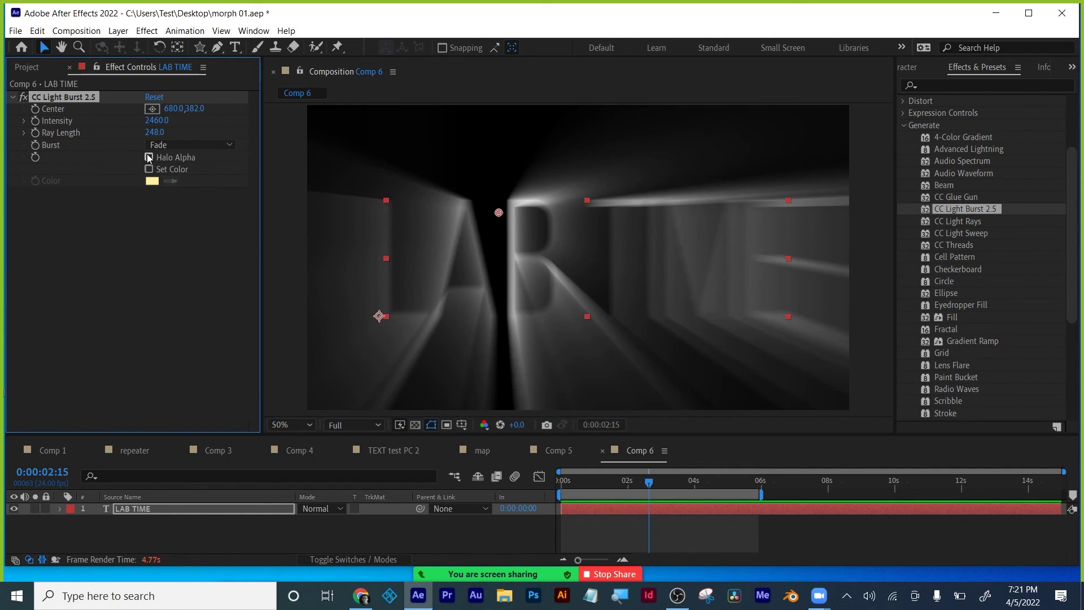
Step: Set the burst type to Center, try moving the light burst center to about 412,338, and undo the move
click(170, 144)
click(178, 183)
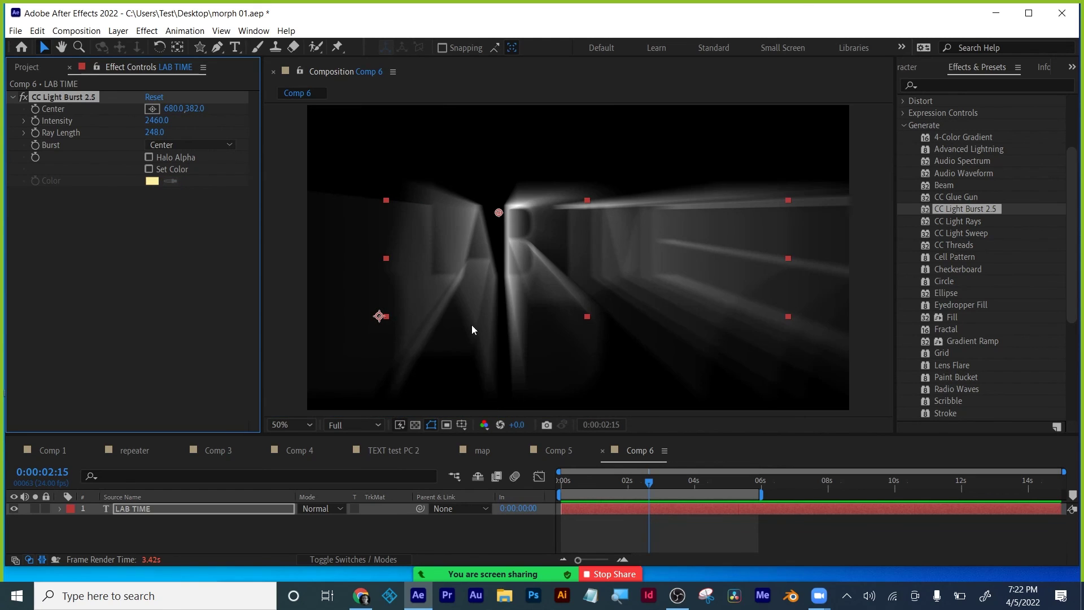
drag(499, 212, 426, 201)
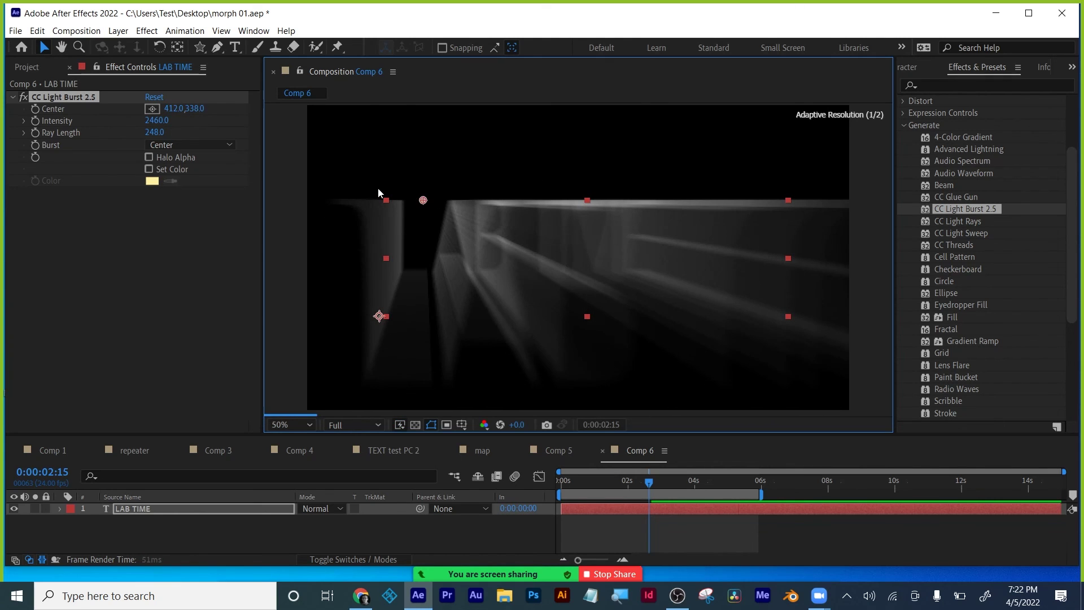
key(ctrl+z)
Step: Set Burst to Straight and animate the light burst center from -112,326 at the timeline start to 1984,326 at 0:00:05:19
click(178, 146)
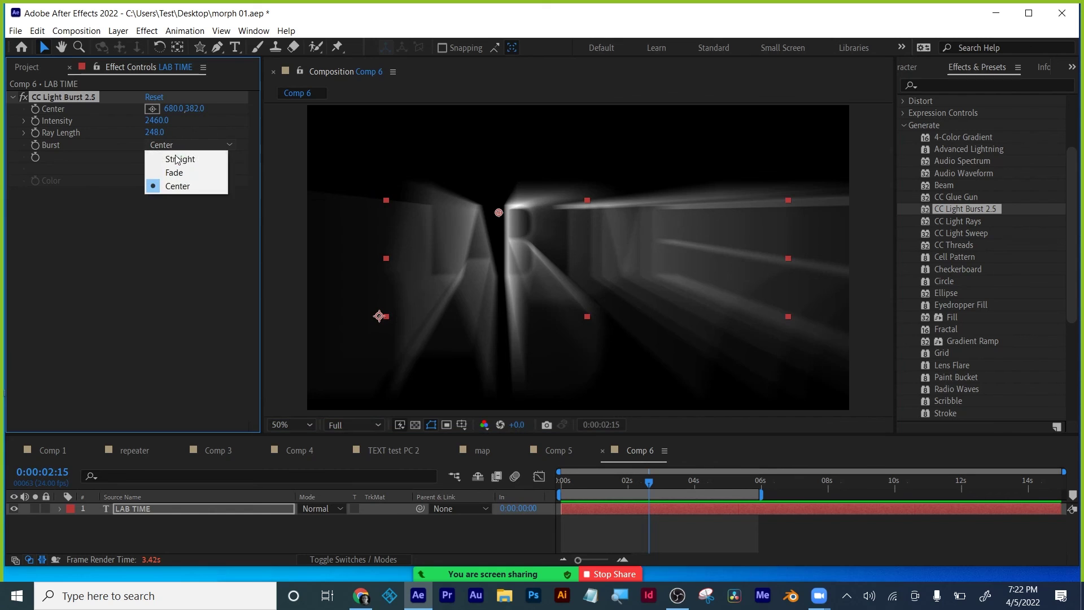
click(164, 154)
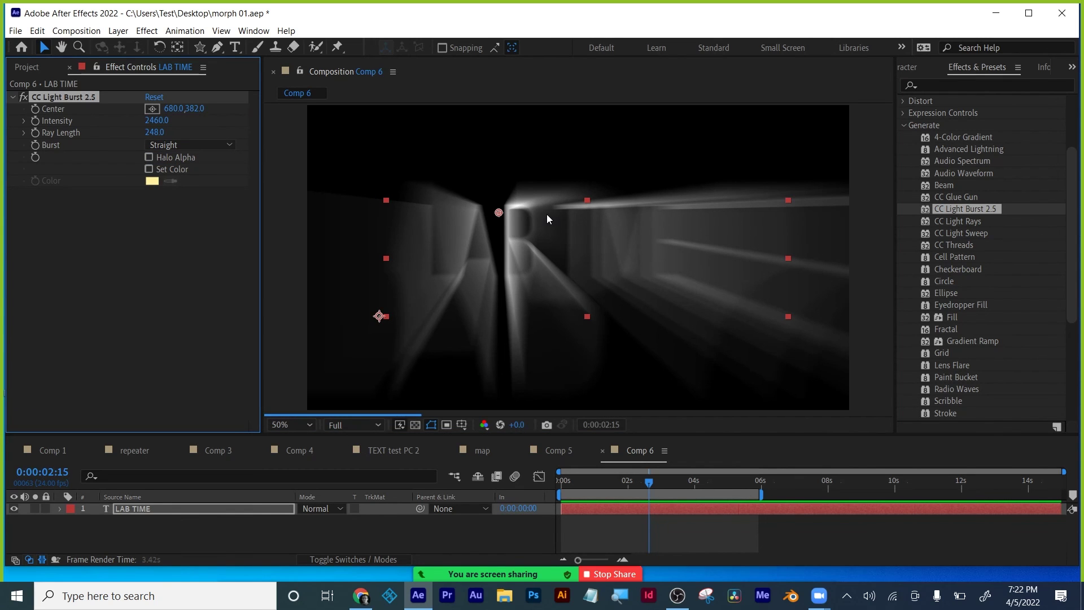
drag(517, 213, 275, 197)
drag(590, 482, 755, 482)
drag(276, 197, 867, 196)
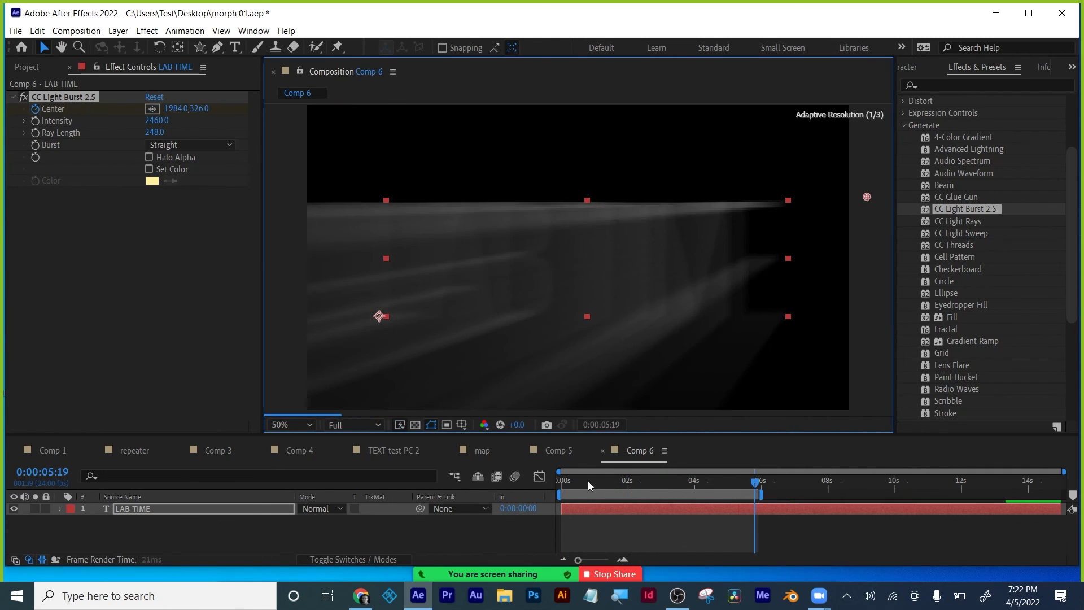
key(ctrl+z)
Step: Preview the light burst animation and end the work area at about 0:00:04:19
key(space)
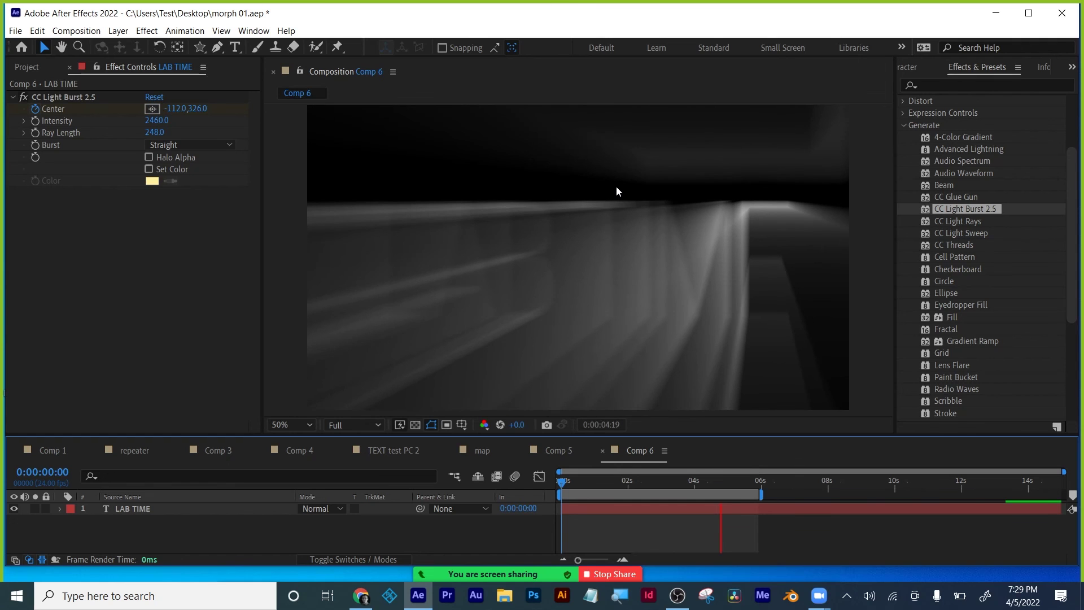
key(n)
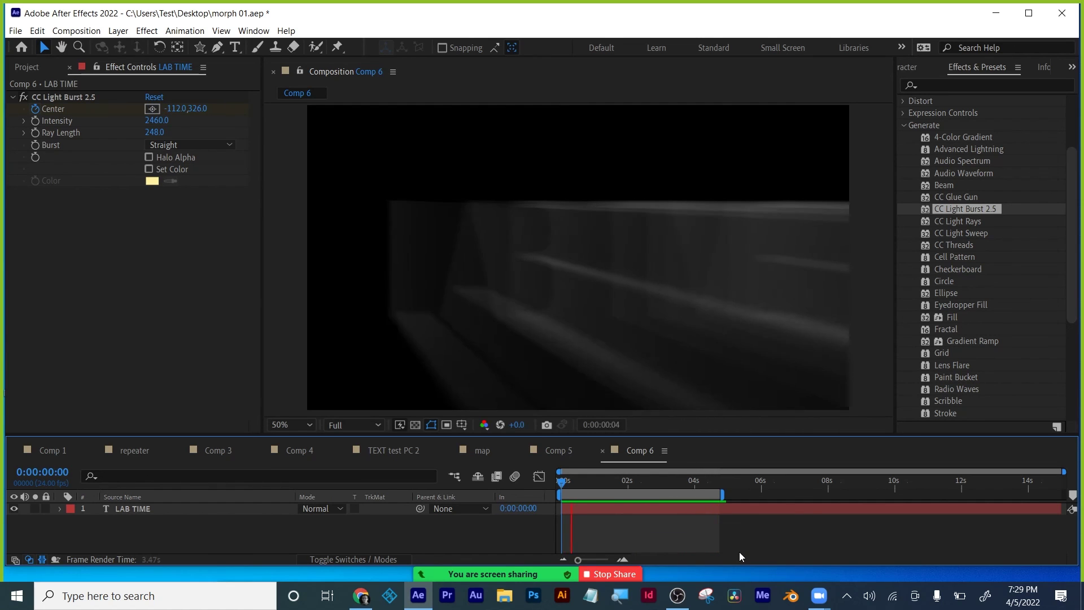
key(space)
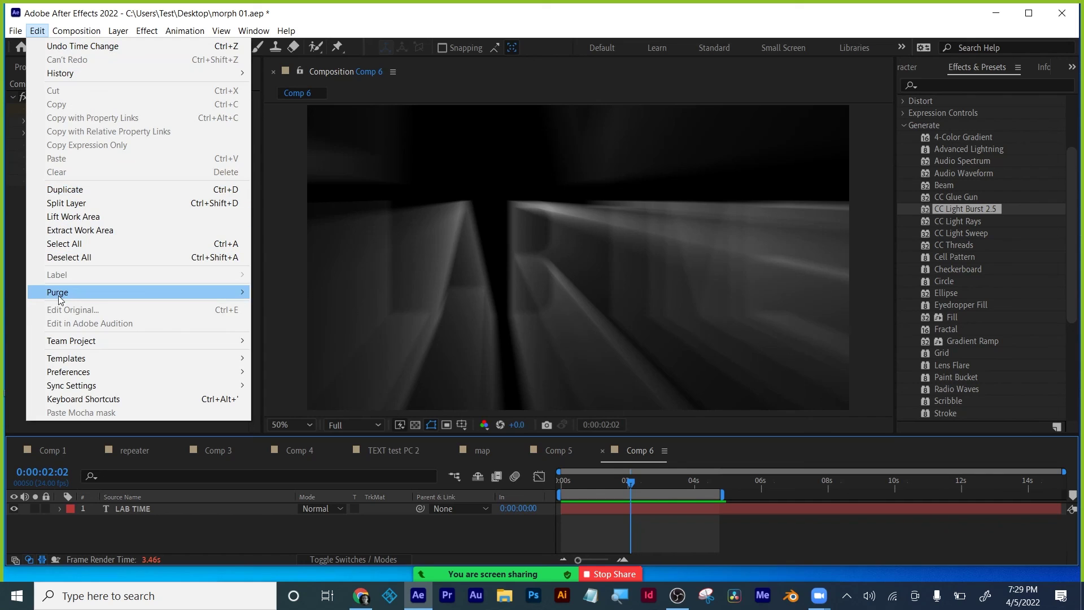
Step: Purge the cache and confirm deleting all files from the disk cache
mouse_move(59, 294)
click(310, 292)
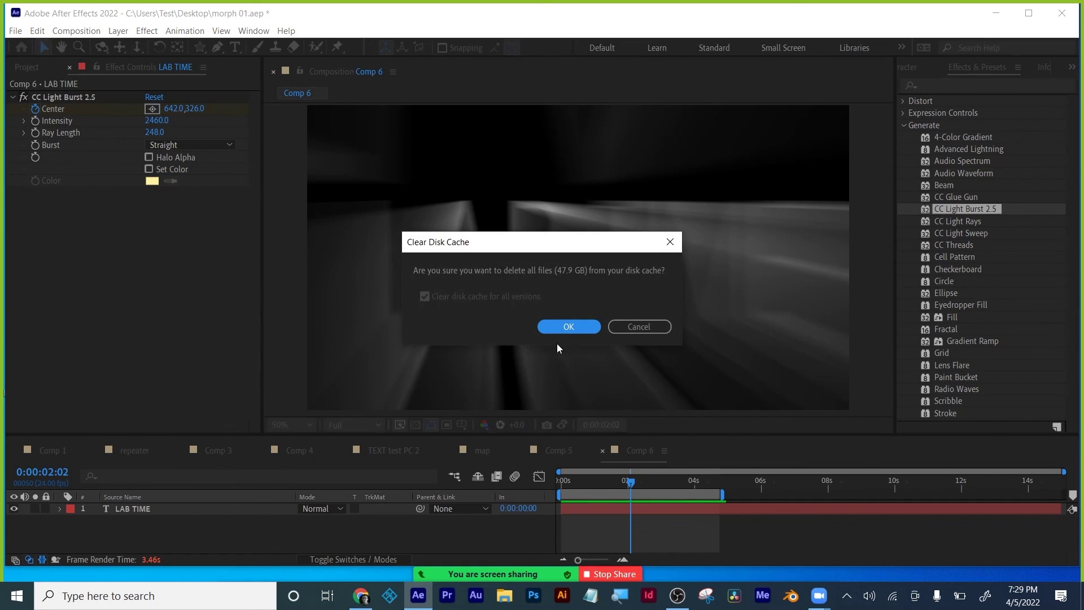
click(569, 327)
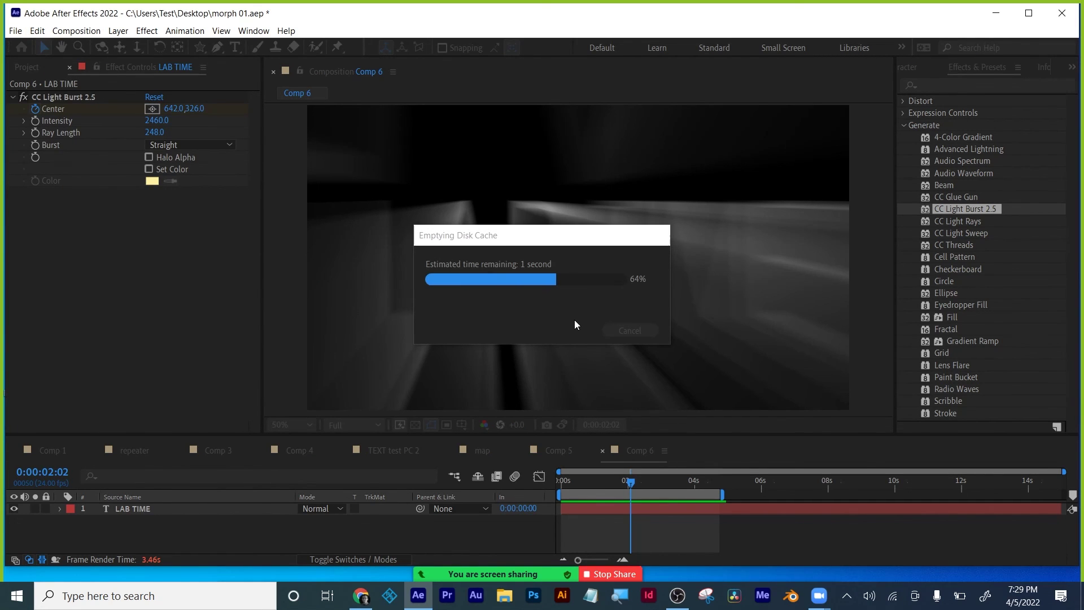